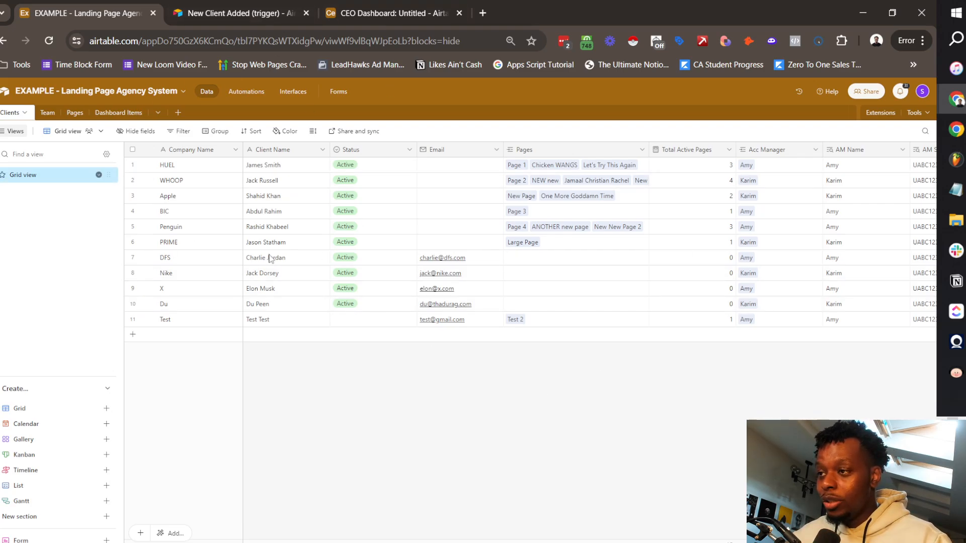
Step: Browse the Clients, Pages and Dashboard Items tables, then open the CEO Dashboard interface
scroll(521, 320, right, 5)
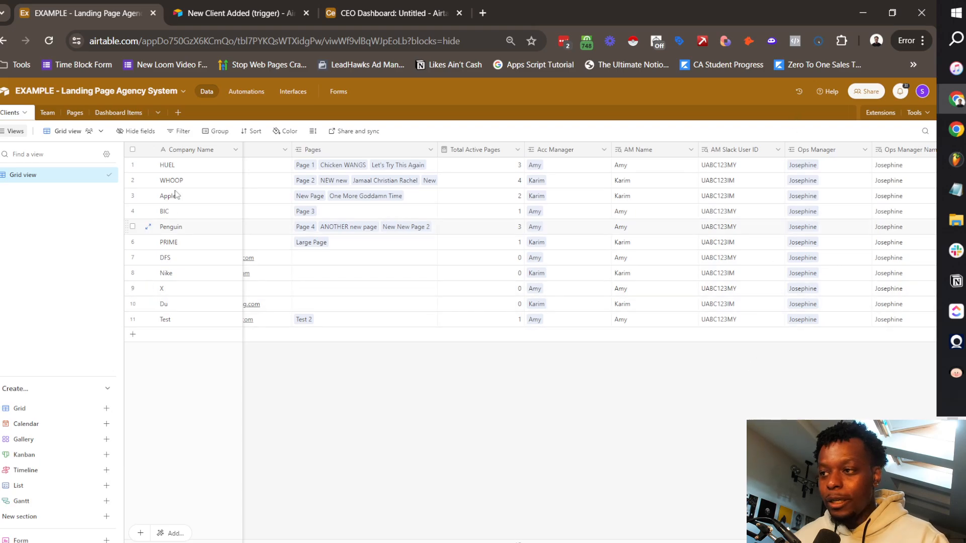
click(73, 113)
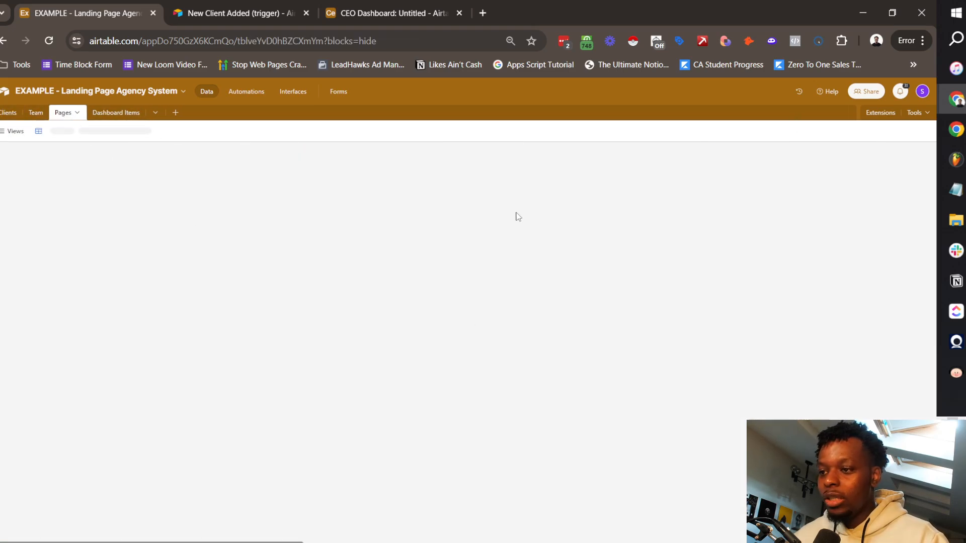
scroll(507, 375, down, 4)
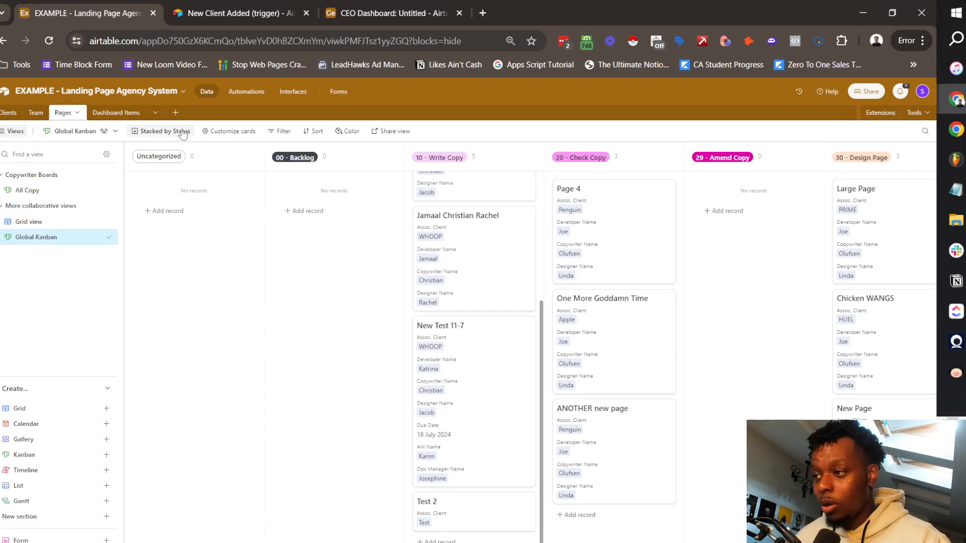
click(113, 112)
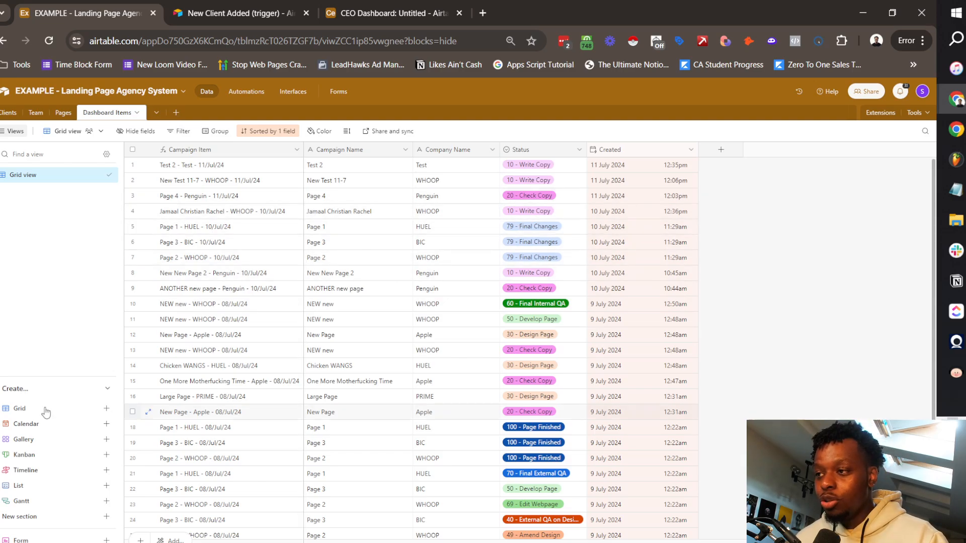
click(296, 92)
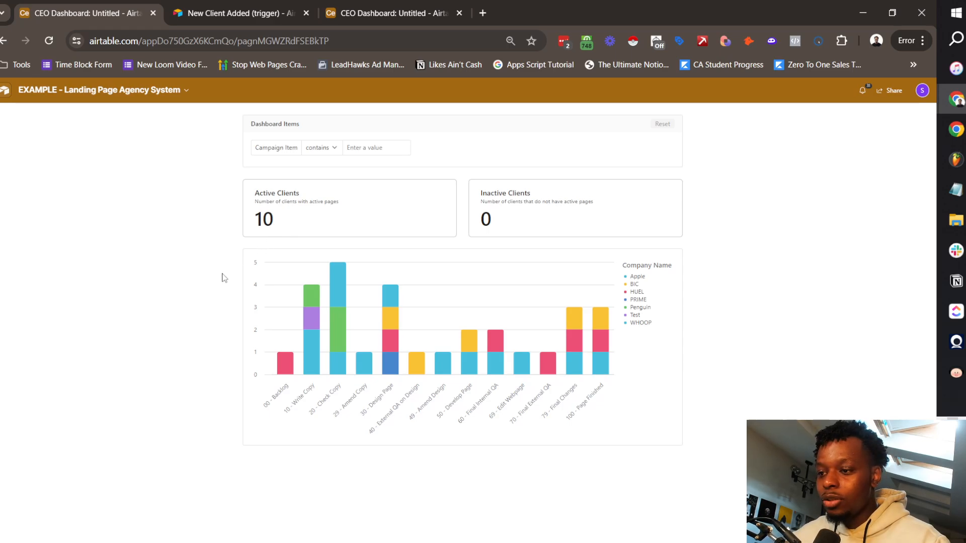
Step: Return to the browser and bring up the New Client Added form
key(alt+Tab)
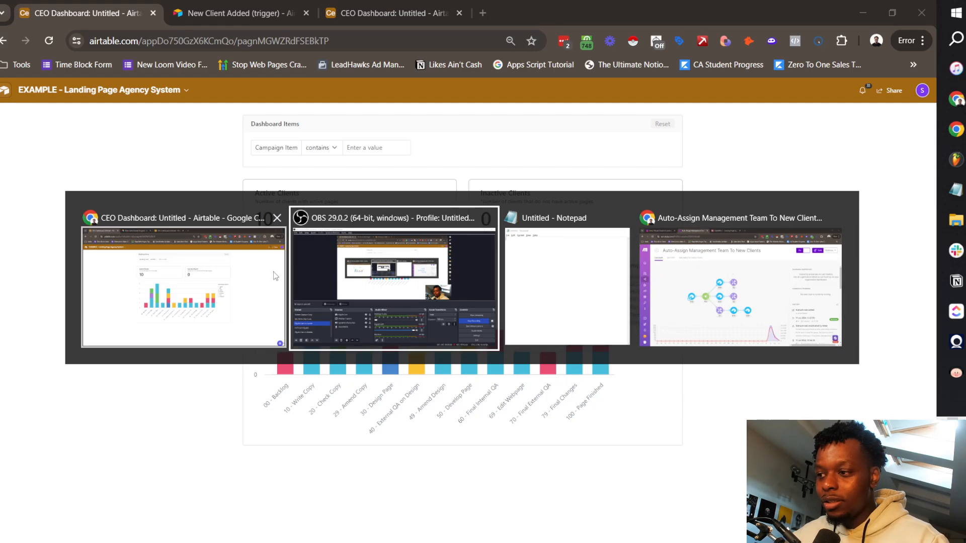
click(196, 262)
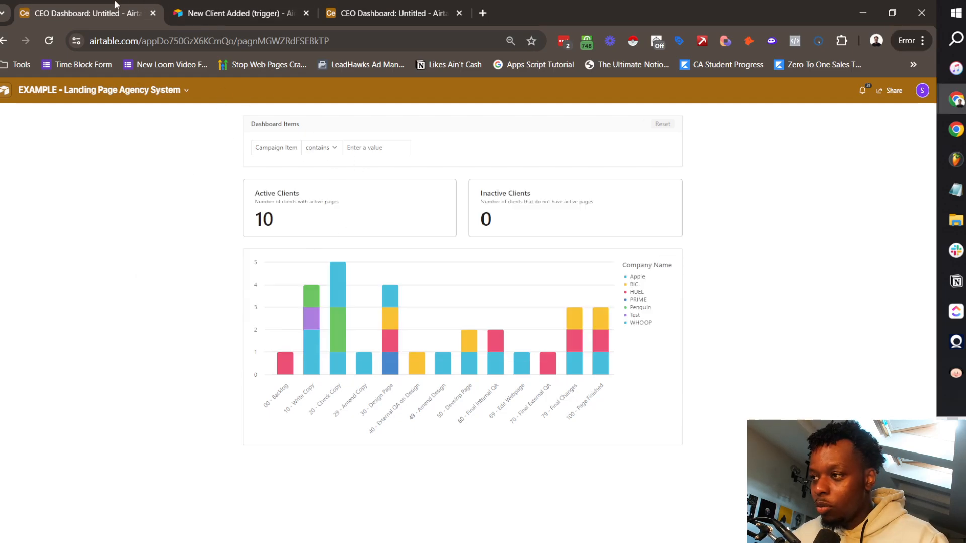
click(97, 92)
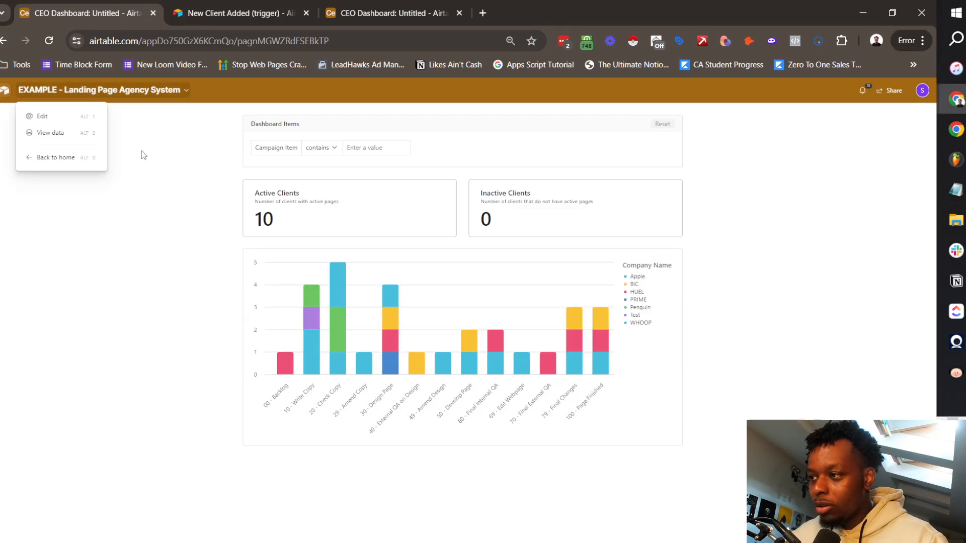
click(235, 12)
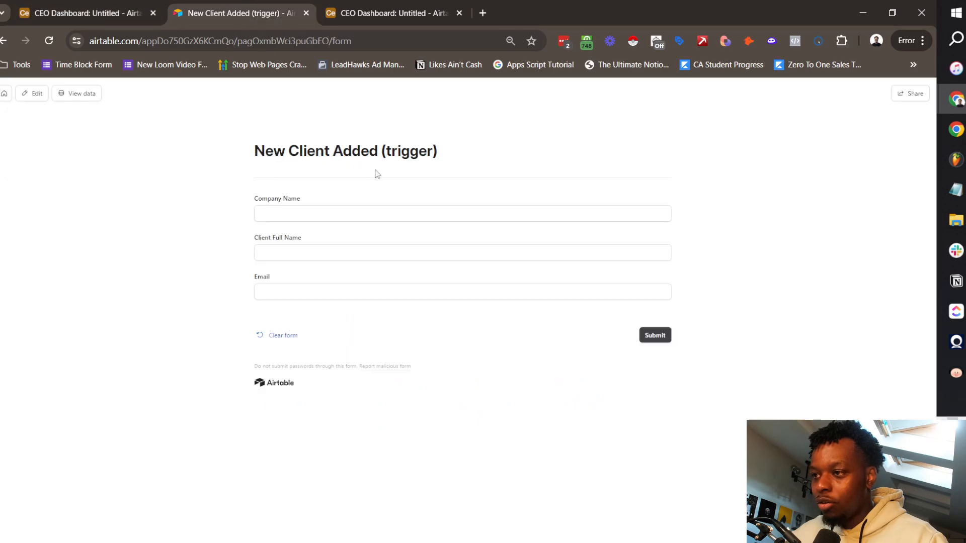
click(381, 211)
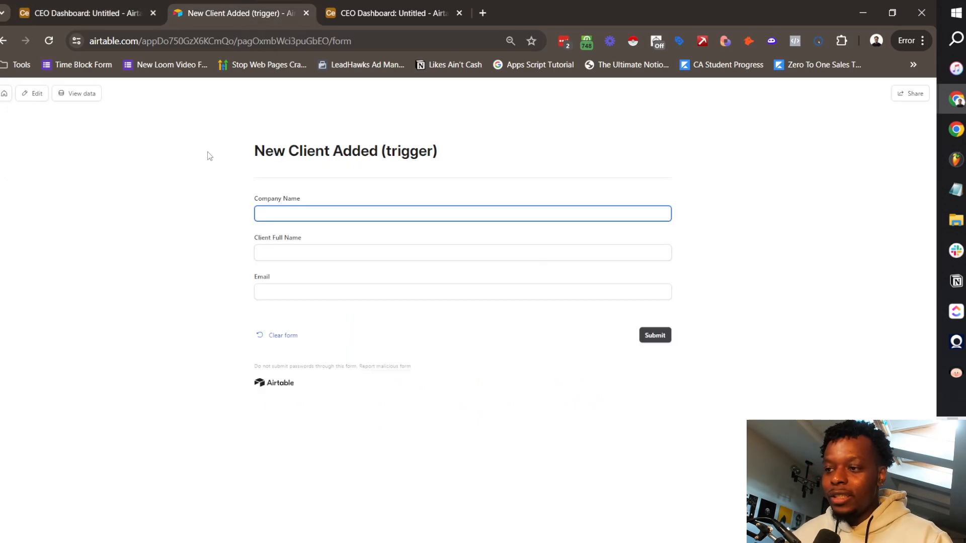
drag(207, 152, 637, 453)
click(686, 458)
drag(210, 122, 577, 445)
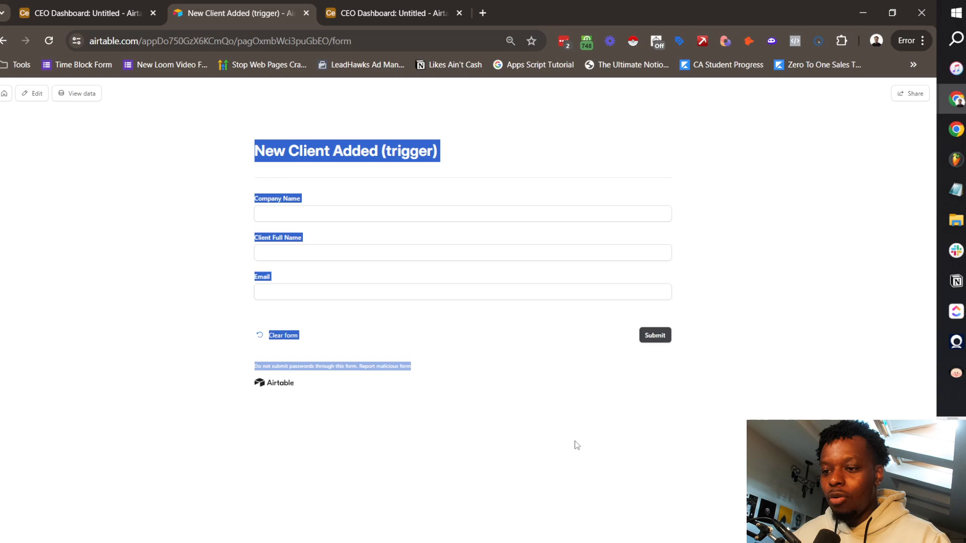
click(577, 445)
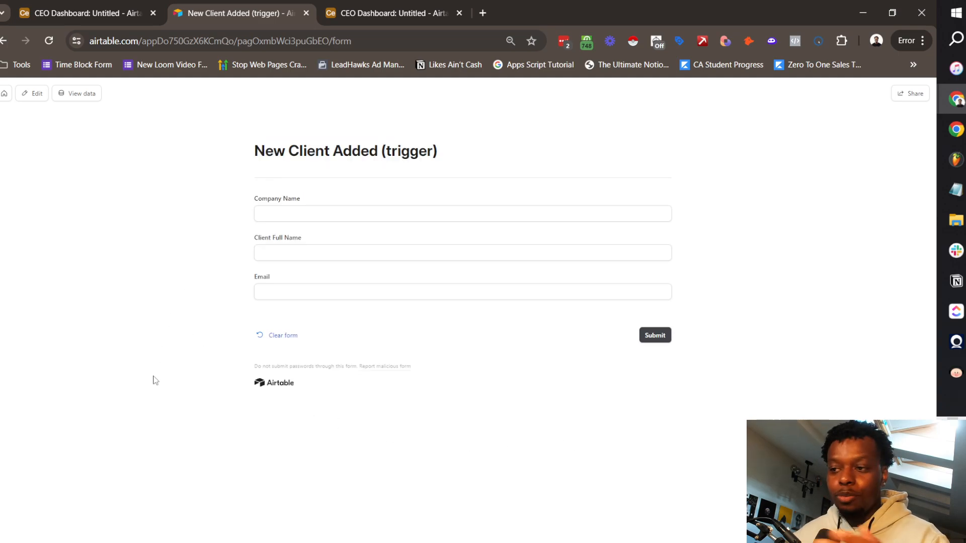
Step: Submit the form with Company Name New Vapes, the client's full name and e-mail
click(394, 211)
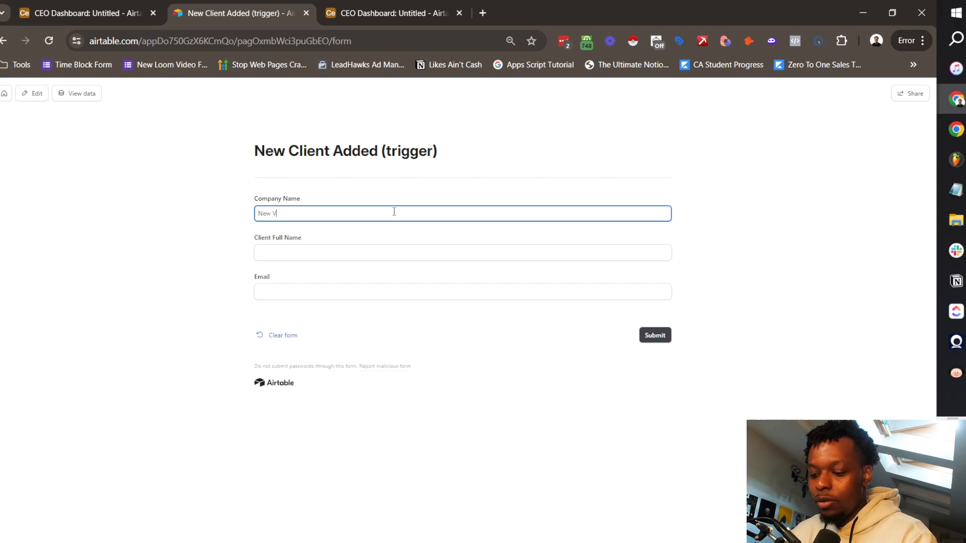
key(Tab)
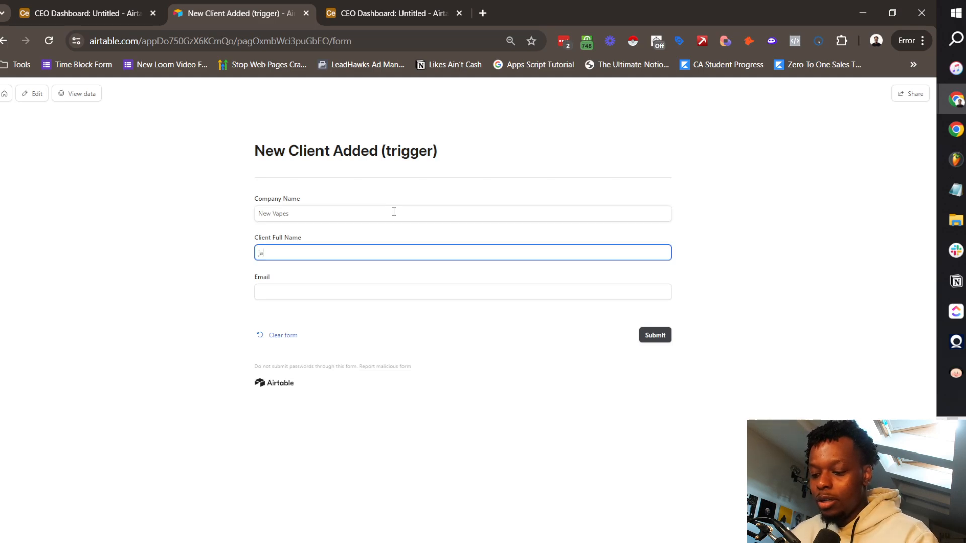
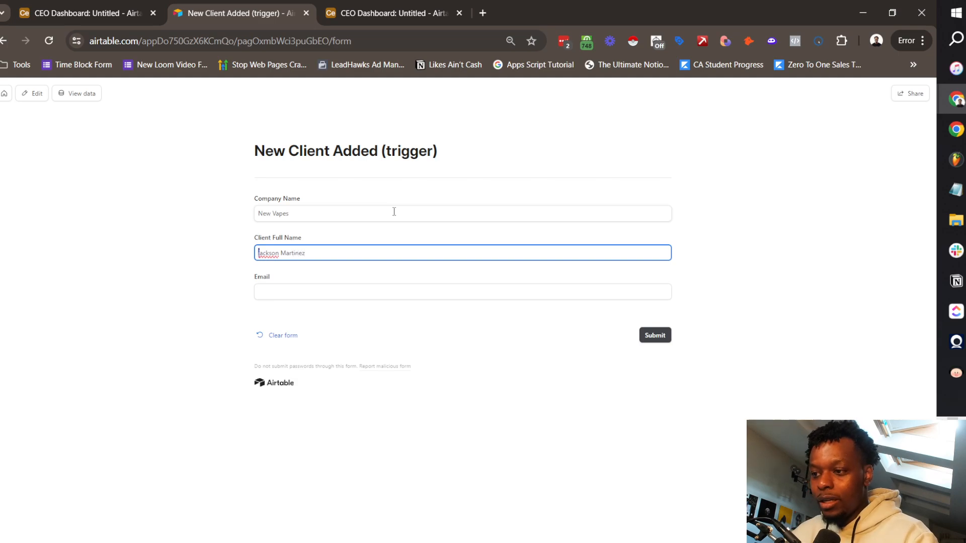
key(Tab)
text(jacks)
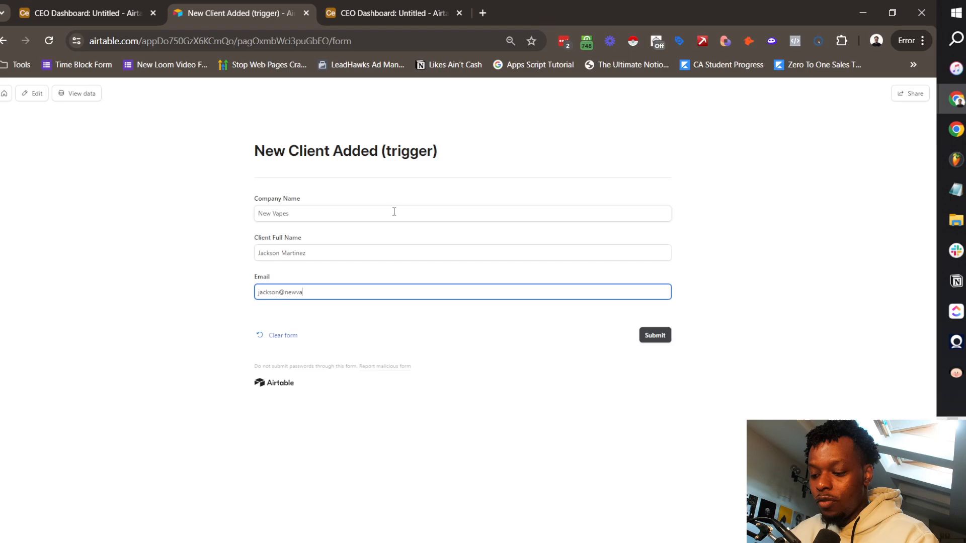
key(Return)
click(78, 96)
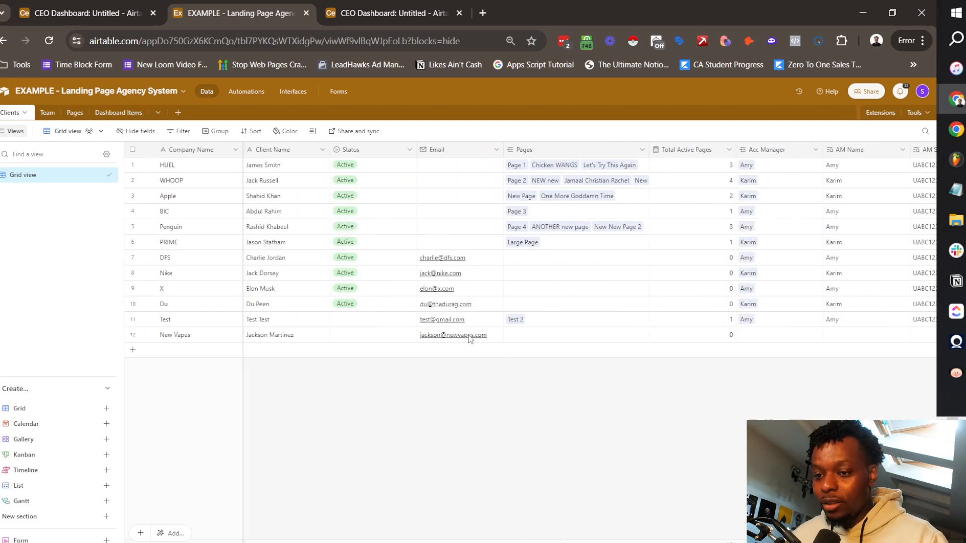
Step: Scroll the Clients grid to confirm New Vapes has managers and Slack IDs assigned
scroll(704, 251, right, 10)
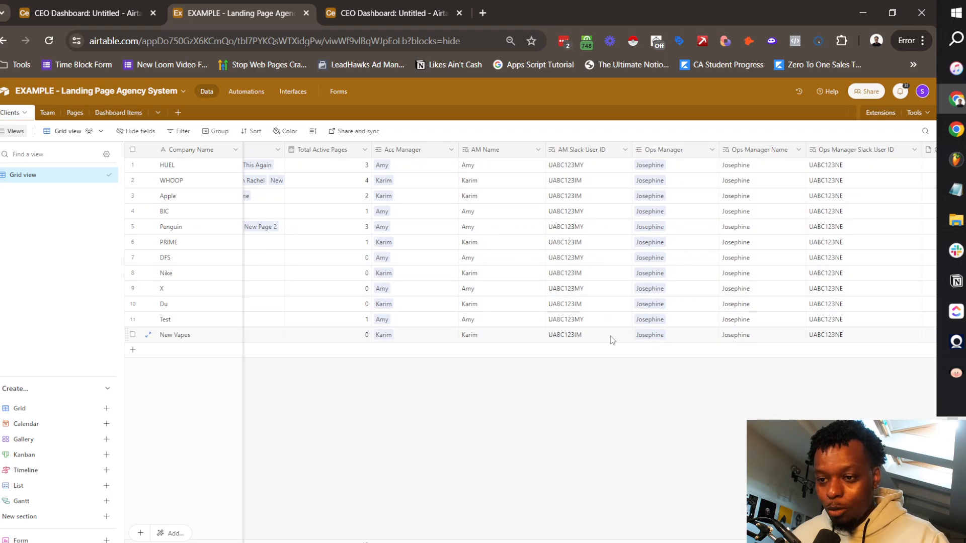
scroll(686, 342, right, 3)
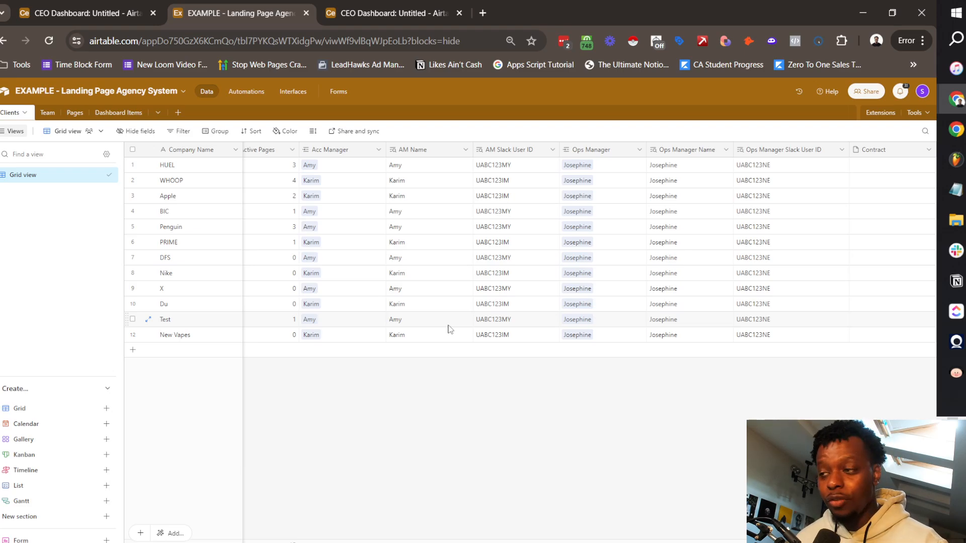
Step: Add a 'New Vapes - New 15k Puffs' card in 10 - Write Copy, linked to New Vapes, due 18 July 2024
click(75, 112)
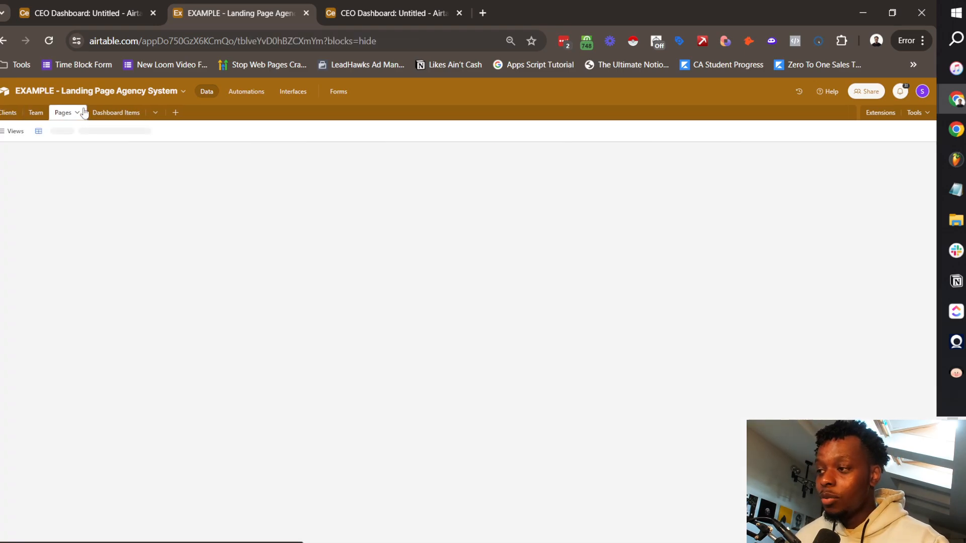
scroll(482, 313, down, 4)
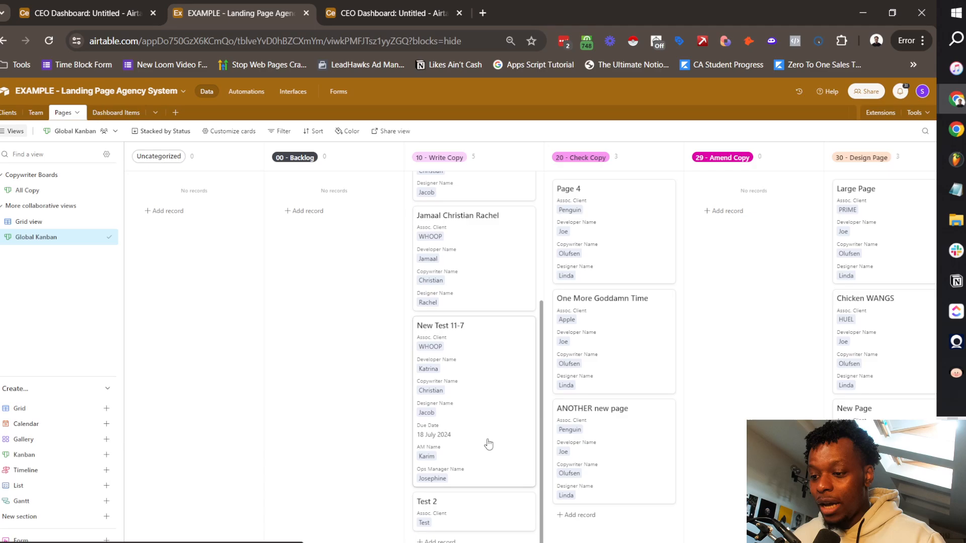
click(446, 521)
text(New Vapes - New 15k Puffs)
click(337, 224)
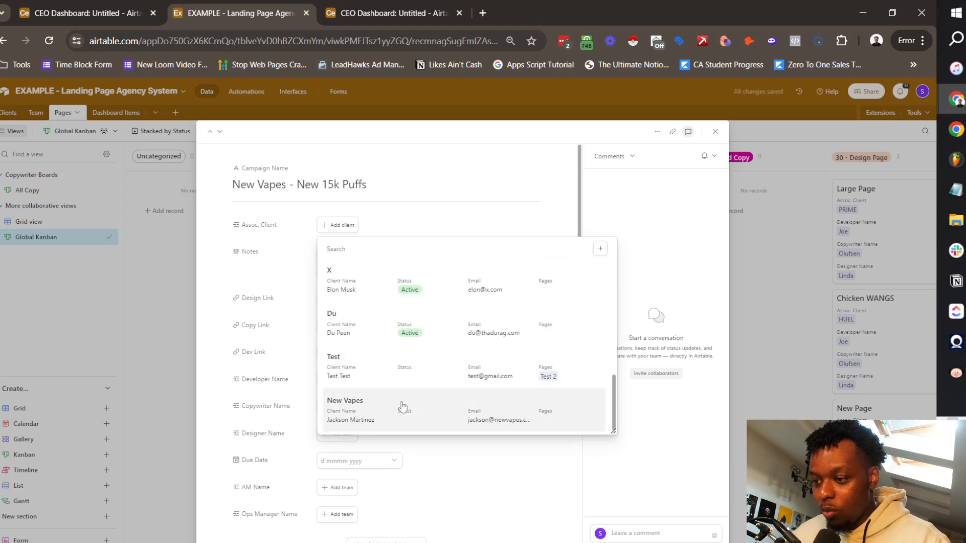
click(400, 410)
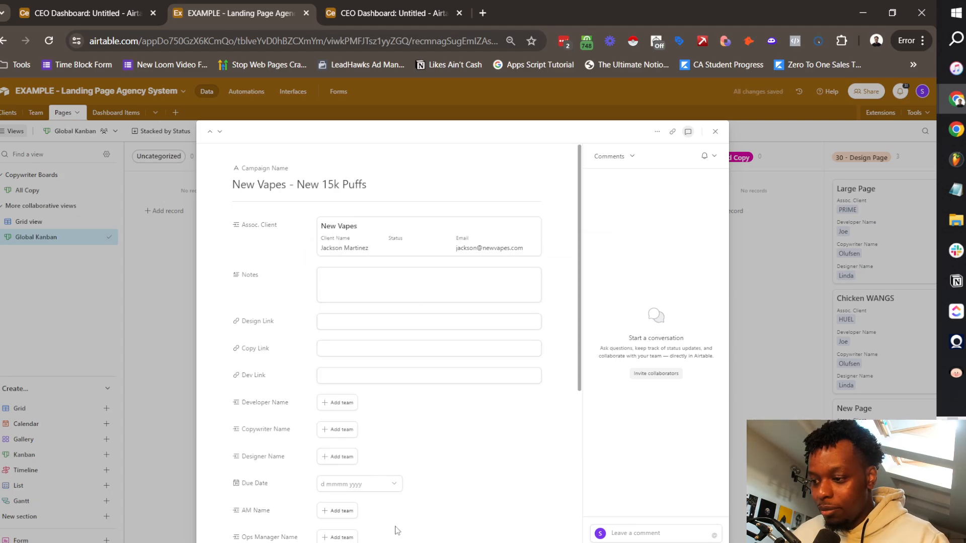
click(372, 487)
click(402, 438)
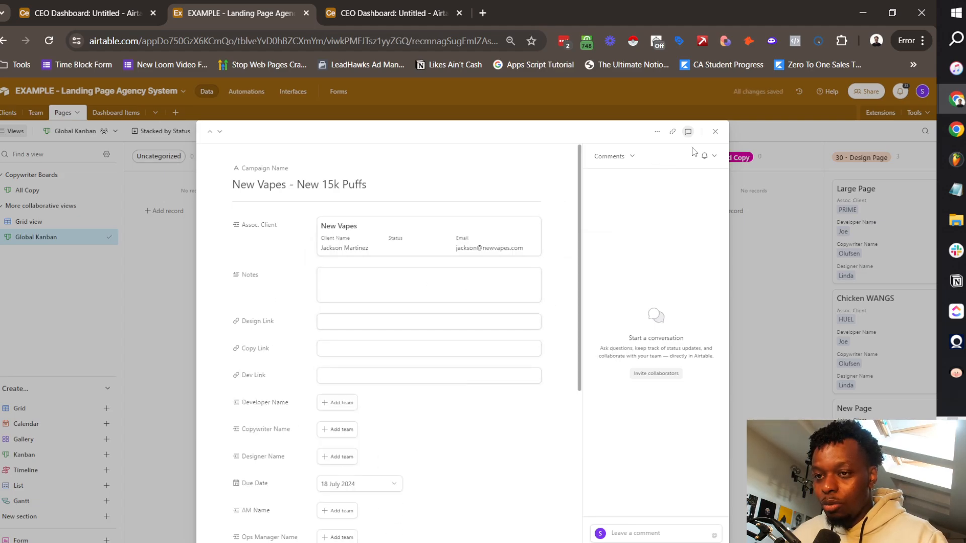
click(715, 131)
Step: Check the Clients table, then return to the Pages workflow board
scroll(505, 396, down, 2)
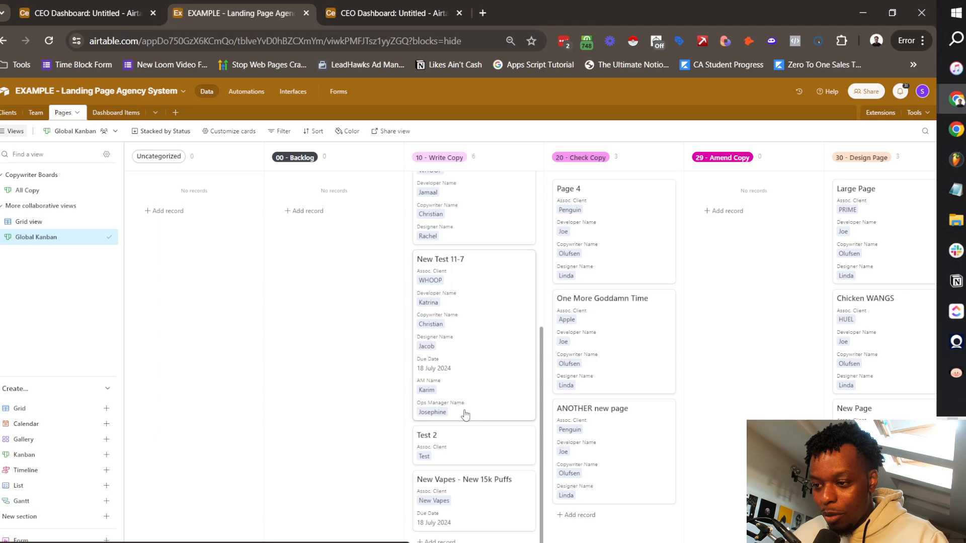
click(10, 112)
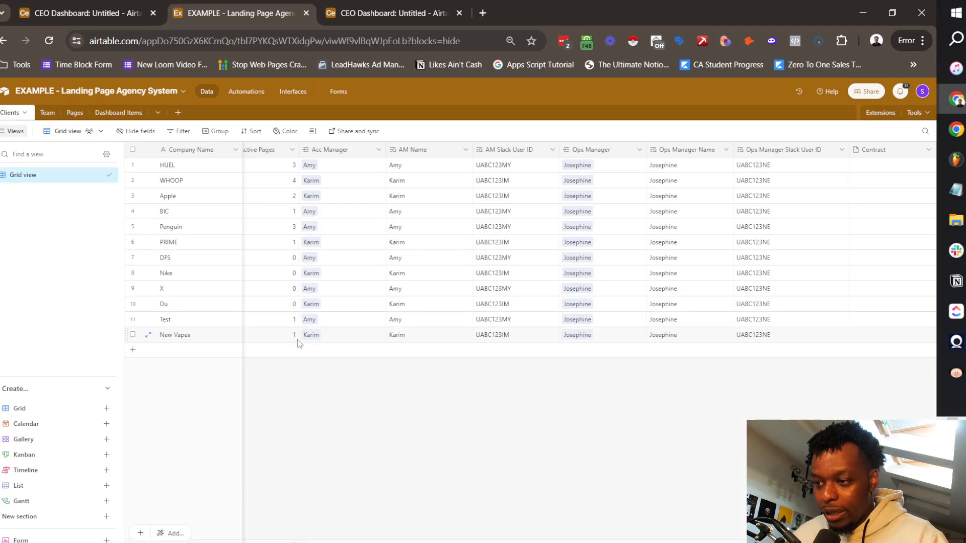
click(74, 112)
scroll(472, 332, down, 5)
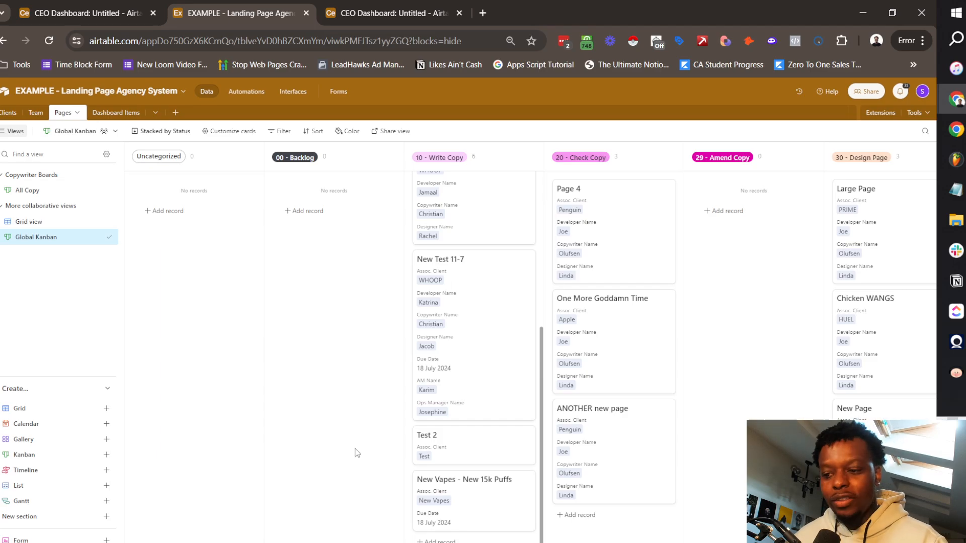
Step: Look over the New Card >> Add To Dashboard automation, then return to the Pages Kanban view
click(246, 91)
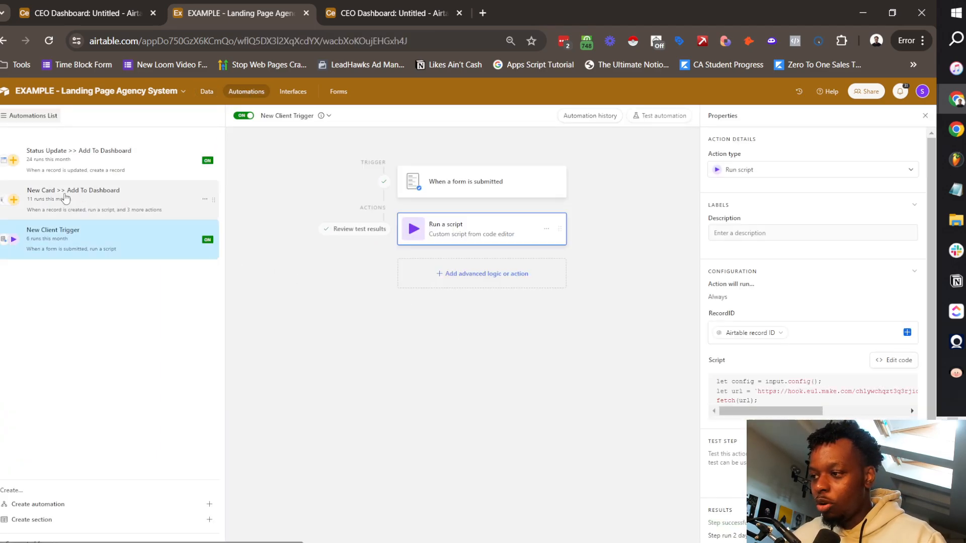
click(65, 194)
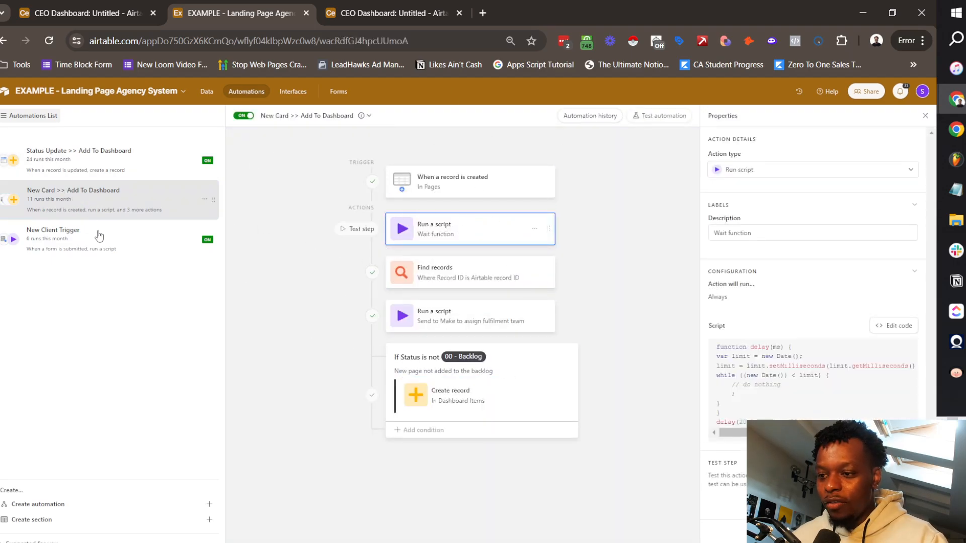
click(216, 94)
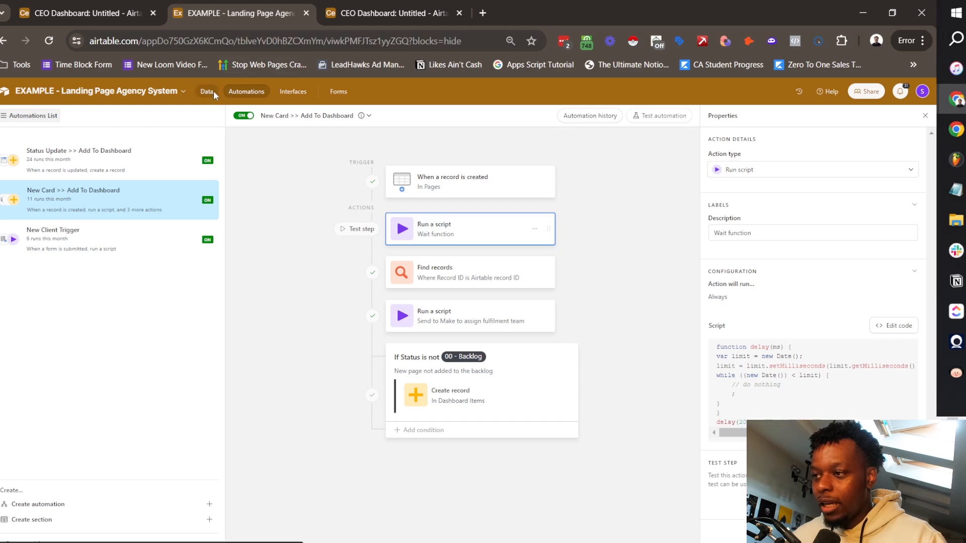
scroll(468, 429, down, 5)
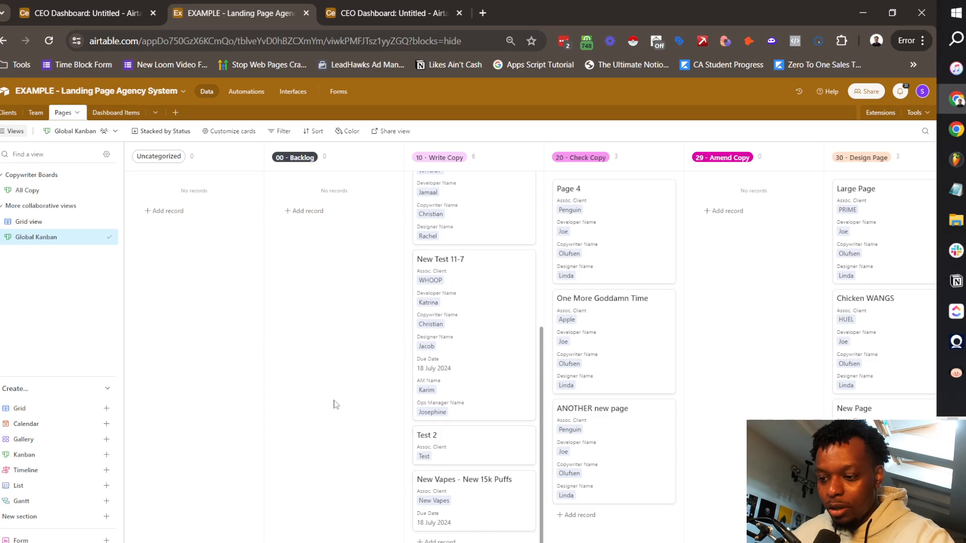
Step: Scroll through the 10 - Write Copy cards, then switch to the Make scenario window
scroll(531, 364, down, 4)
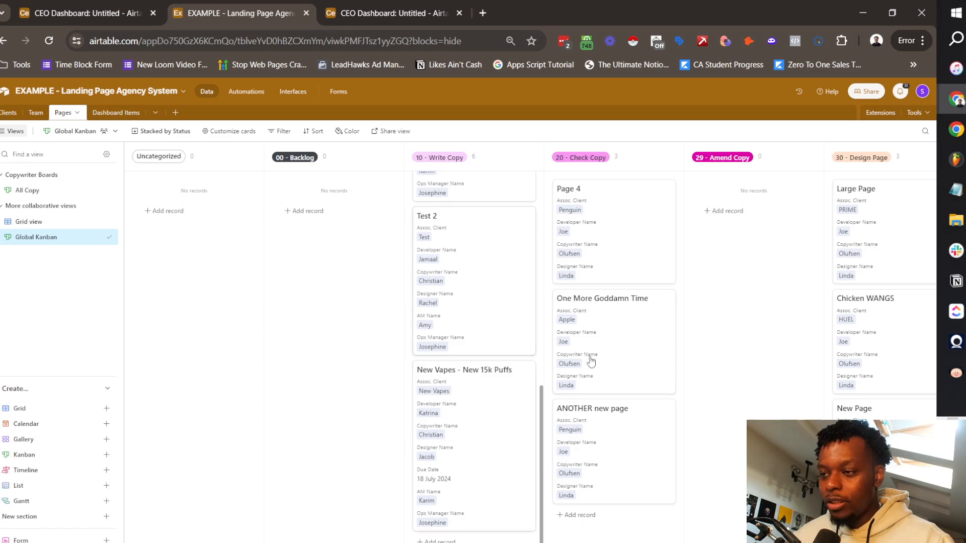
key(alt+Tab)
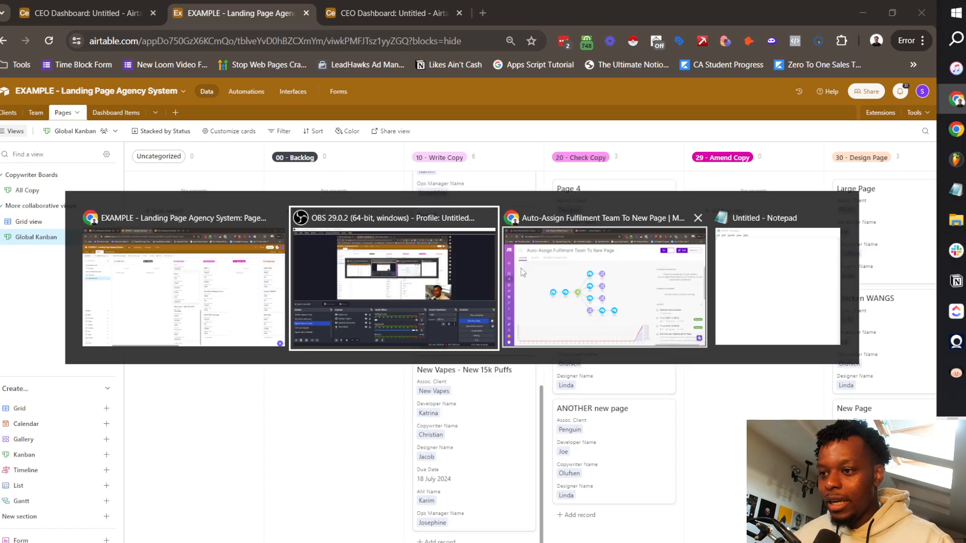
click(572, 283)
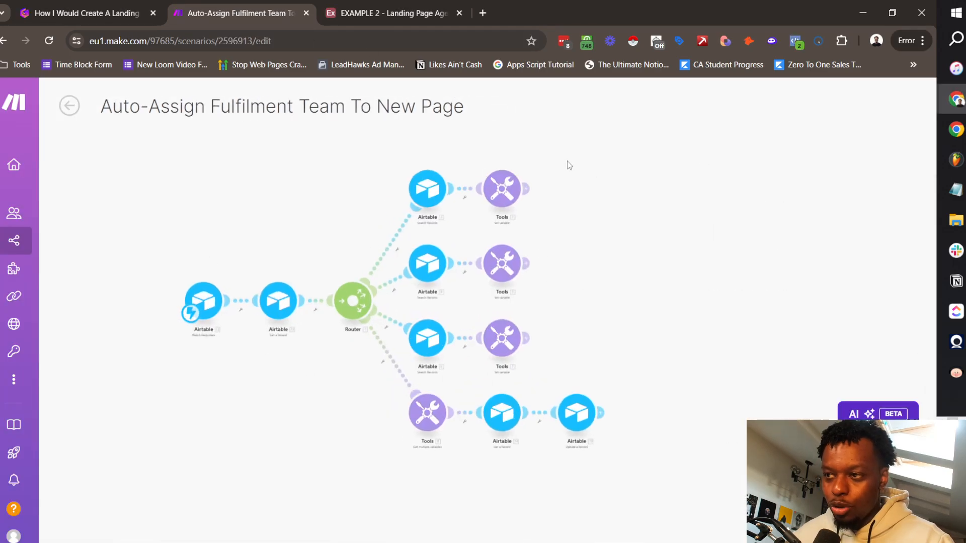
Step: Switch to the Gamma landing page operating system guide and present it full-screen
click(131, 12)
click(789, 98)
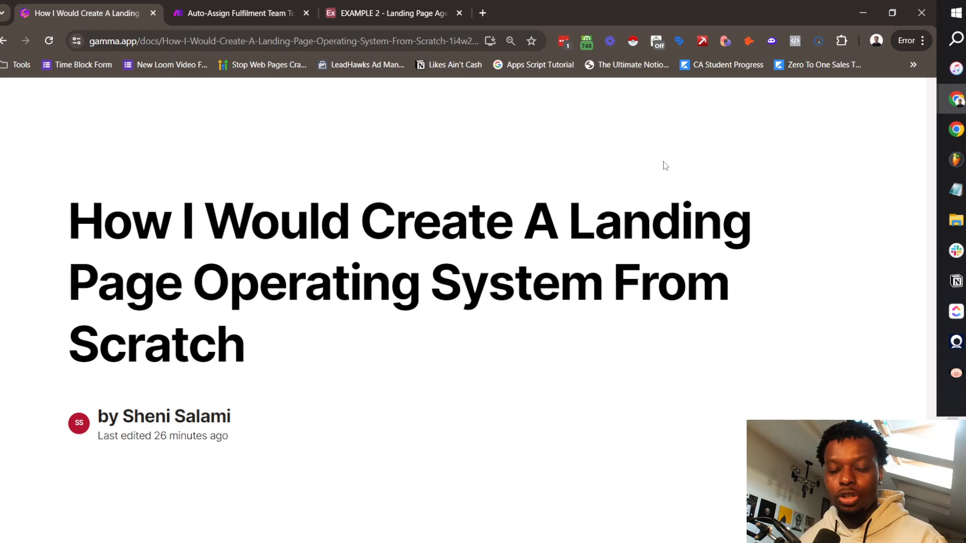
Step: Advance past Contents to the 'What is a landing page agency?' card and scroll through it
key(Right)
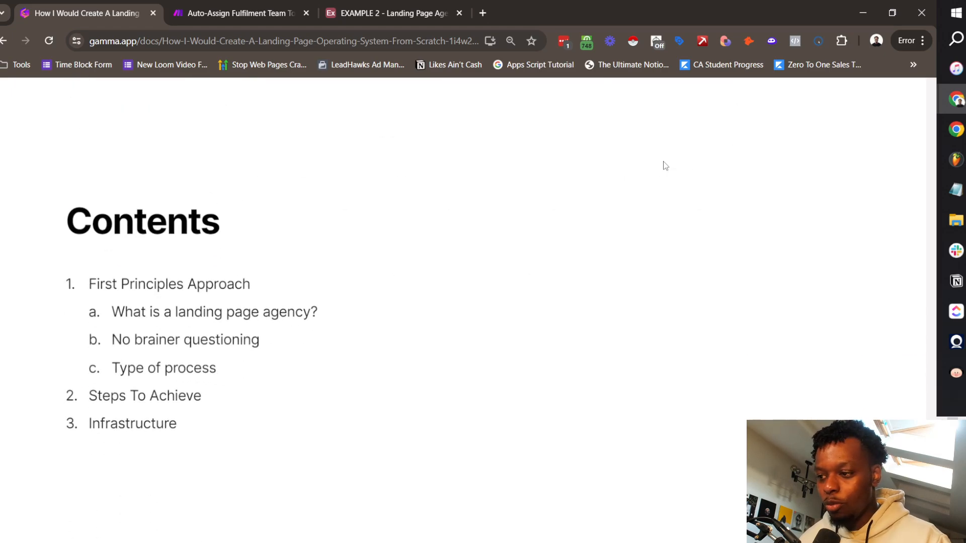
key(Right)
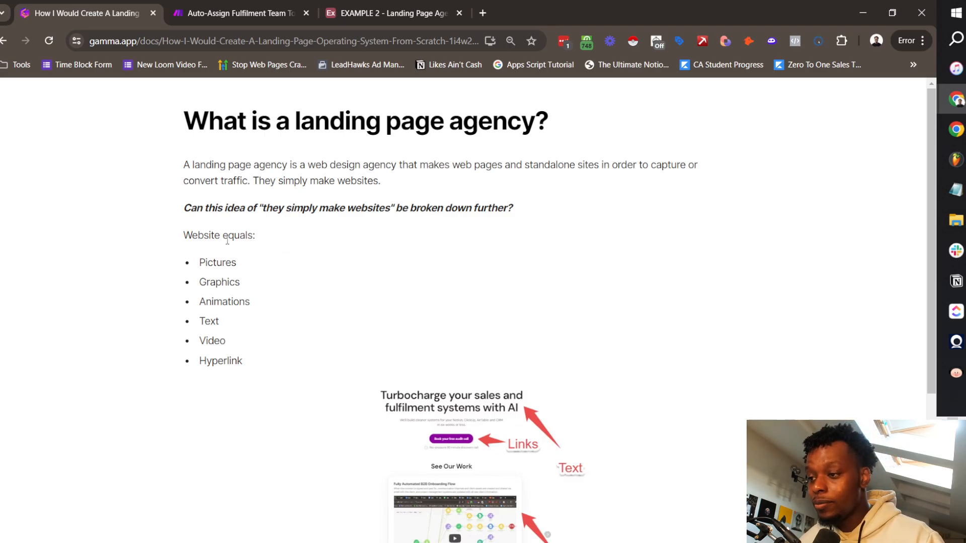
scroll(237, 243, down, 1)
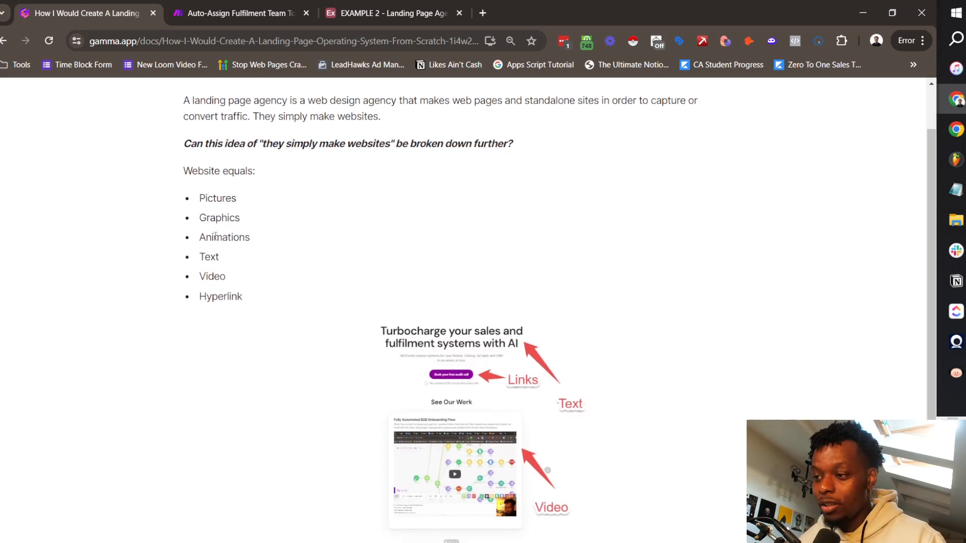
scroll(582, 301, down, 3)
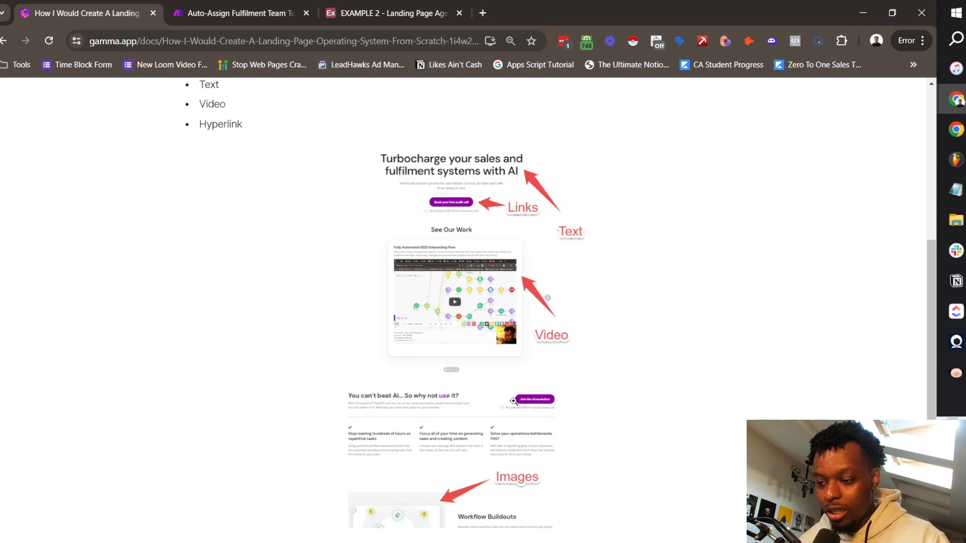
scroll(512, 304, down, 10)
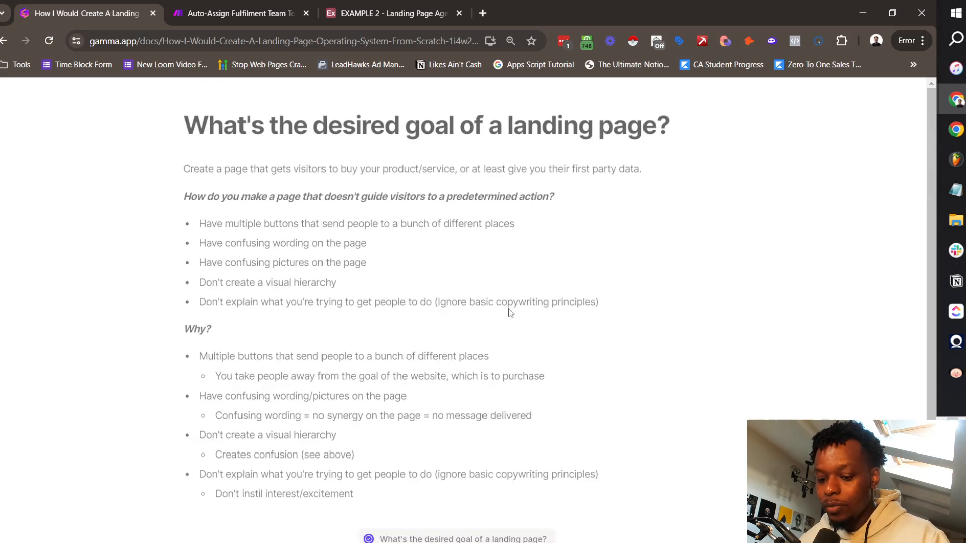
scroll(510, 310, up, 8)
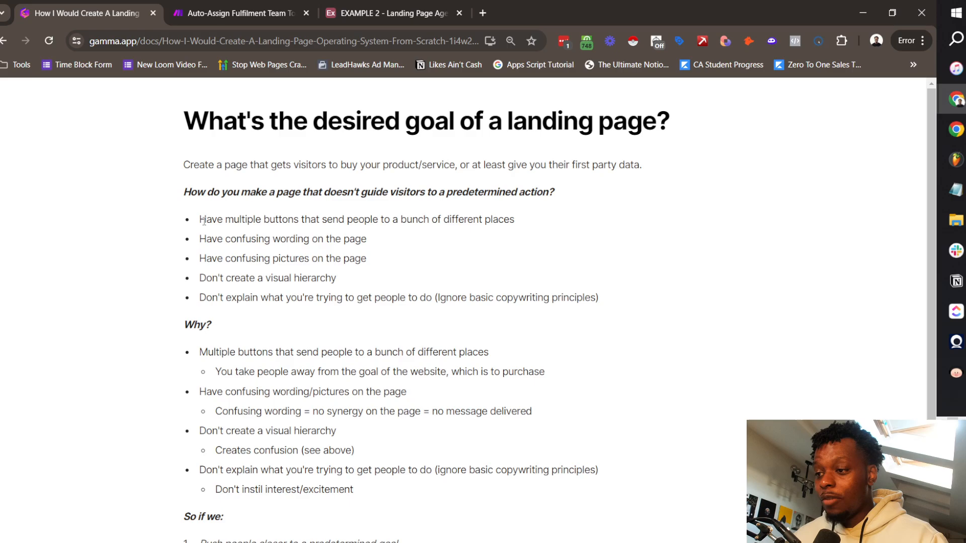
Step: Highlight the bullets on confusing pages, confusing wording, no visual hierarchy and unexplained goals
drag(206, 220, 595, 236)
click(328, 252)
drag(194, 237, 448, 249)
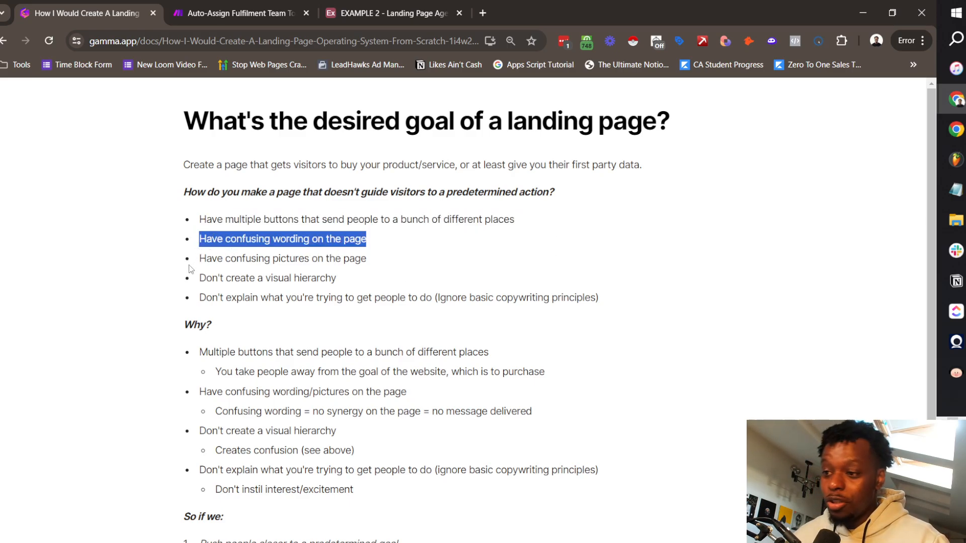
drag(194, 276, 353, 283)
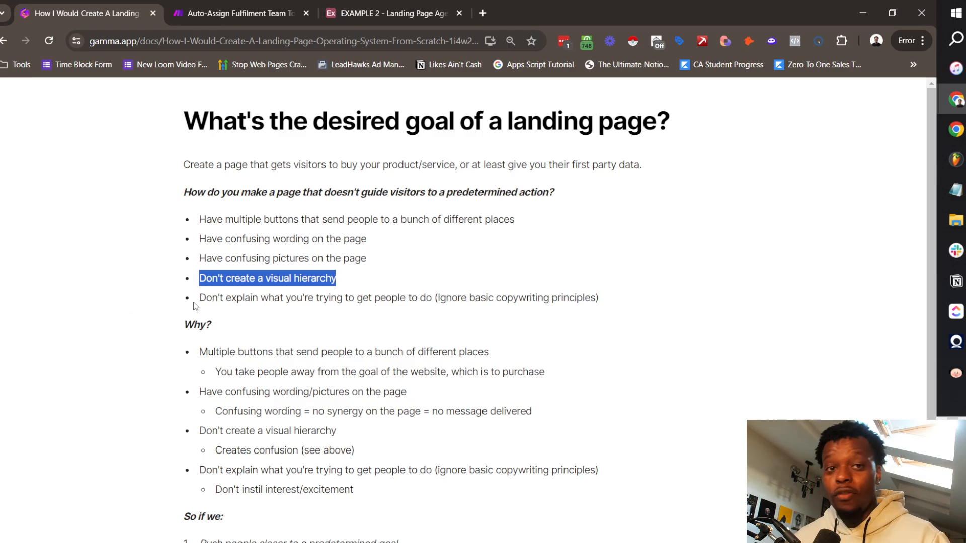
drag(197, 298, 458, 298)
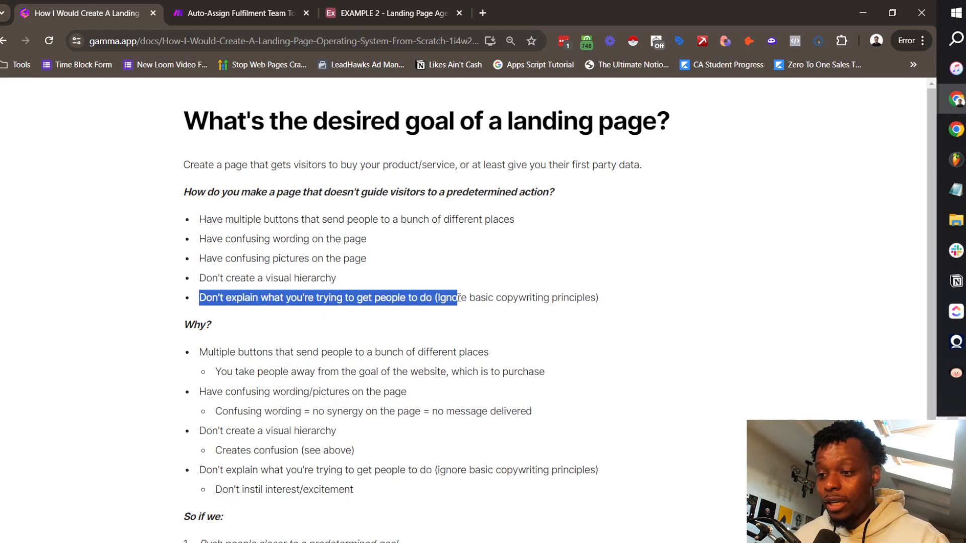
click(492, 297)
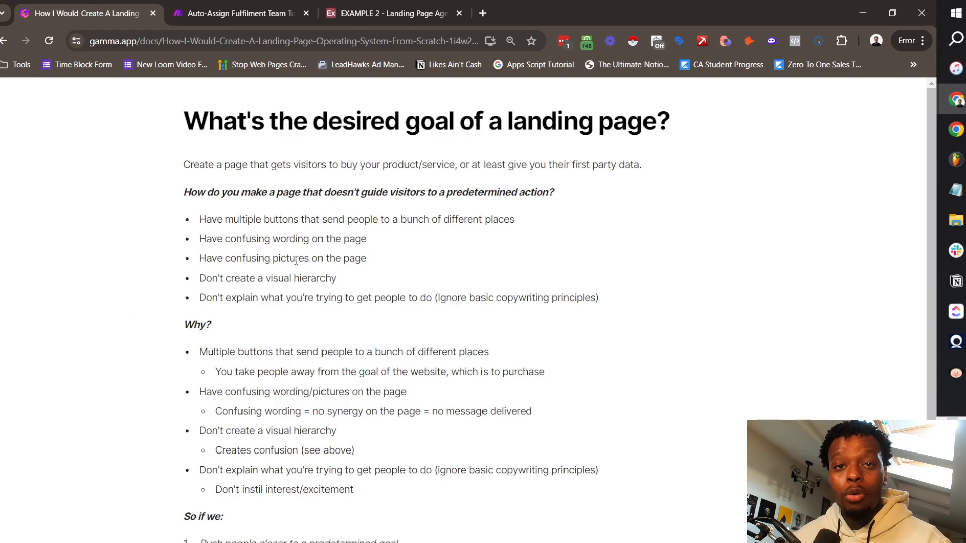
Step: Highlight sub-points on leading away from purchase, confusing wording, no synergy and lacking interest
scroll(282, 325, down, 2)
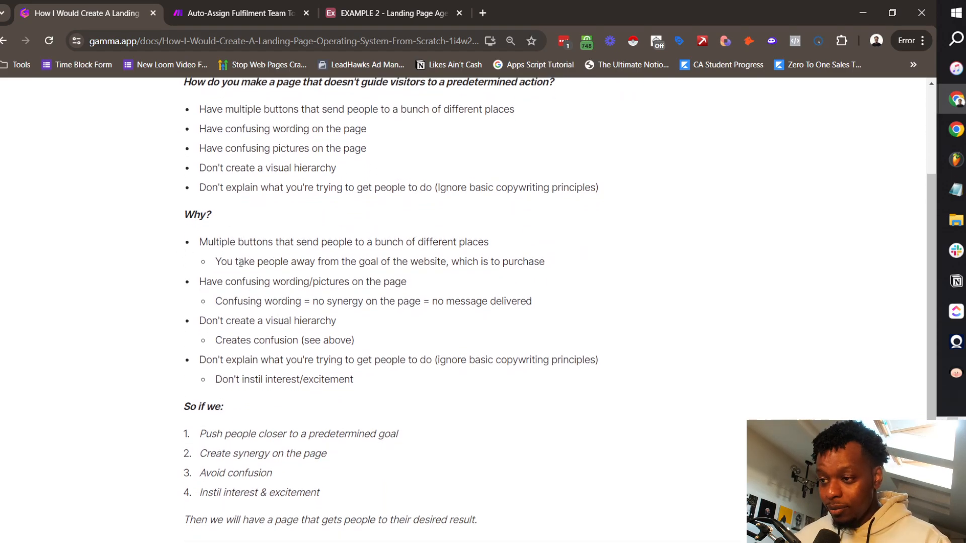
drag(239, 262, 530, 268)
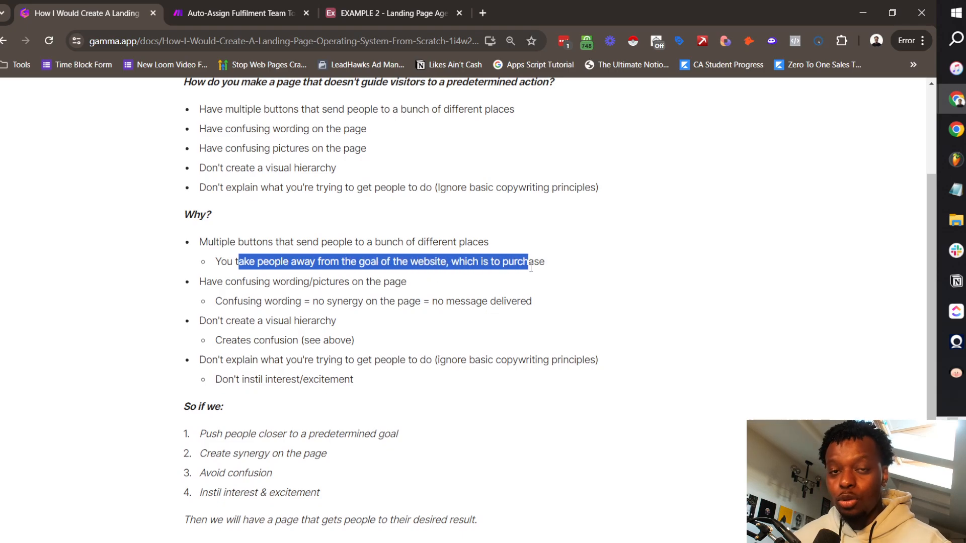
drag(229, 301, 534, 302)
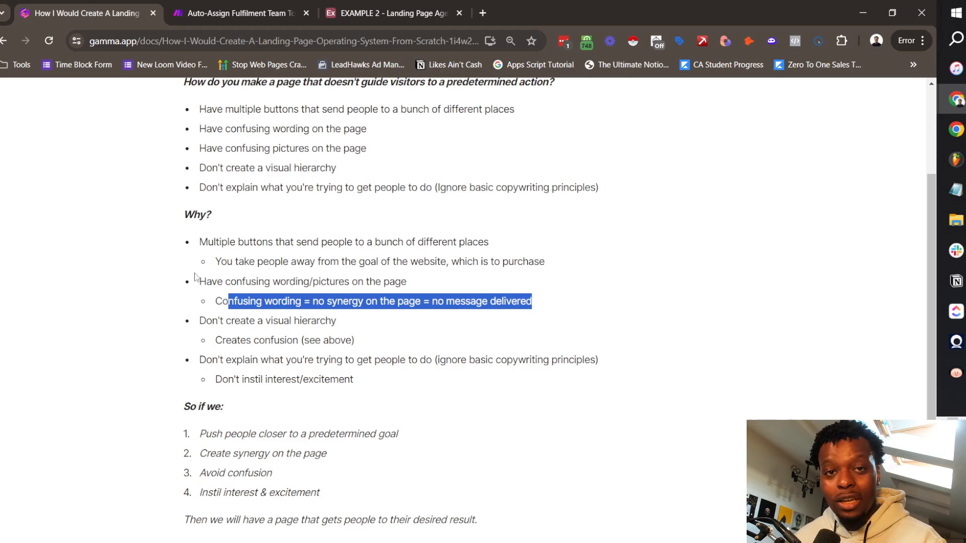
drag(221, 340, 352, 343)
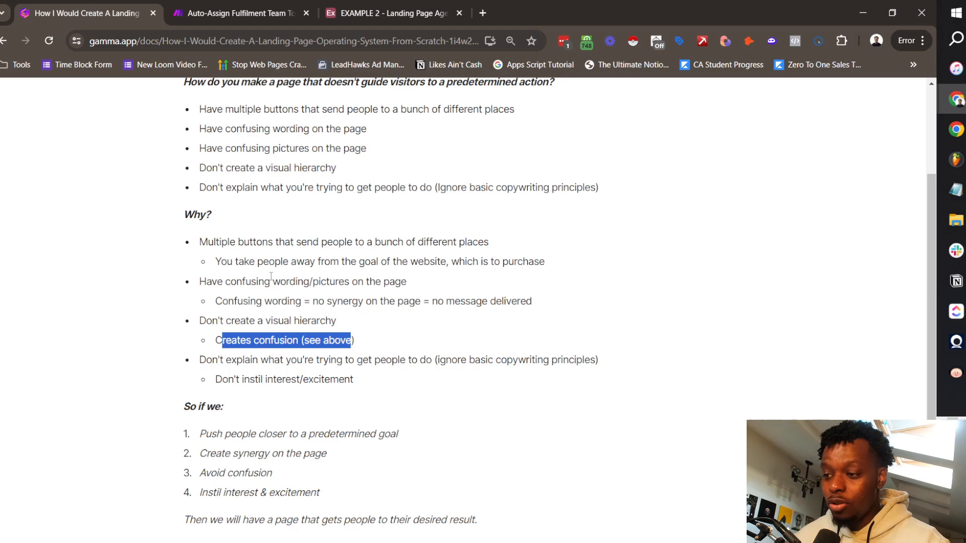
drag(263, 301, 429, 302)
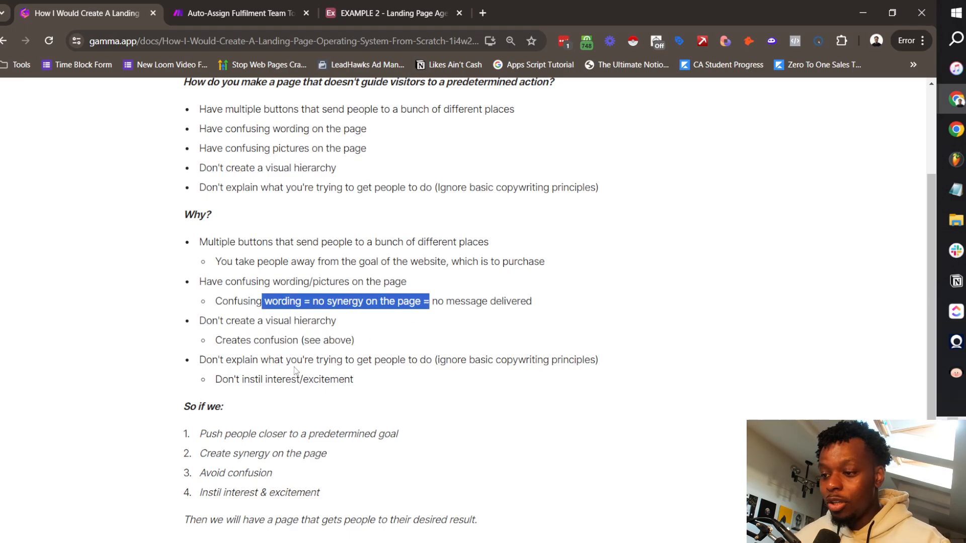
click(295, 375)
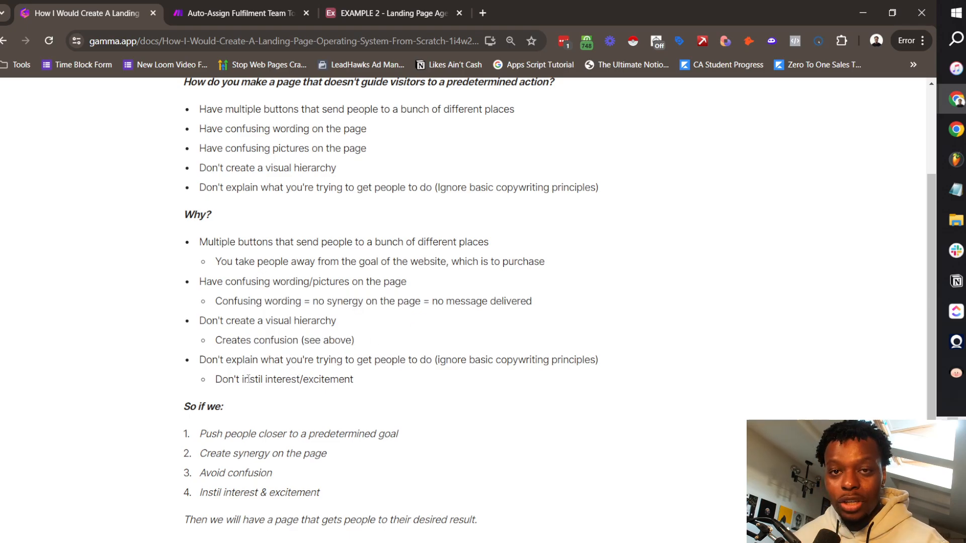
drag(244, 377, 323, 380)
click(253, 448)
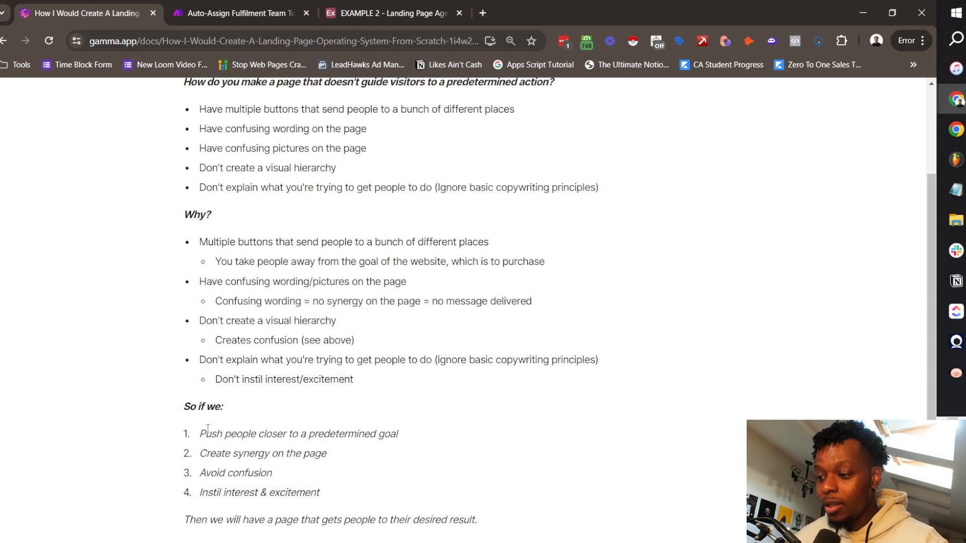
Step: Highlight the numbered requirements: push toward a goal, create synergy, avoid confusion
drag(197, 434, 384, 435)
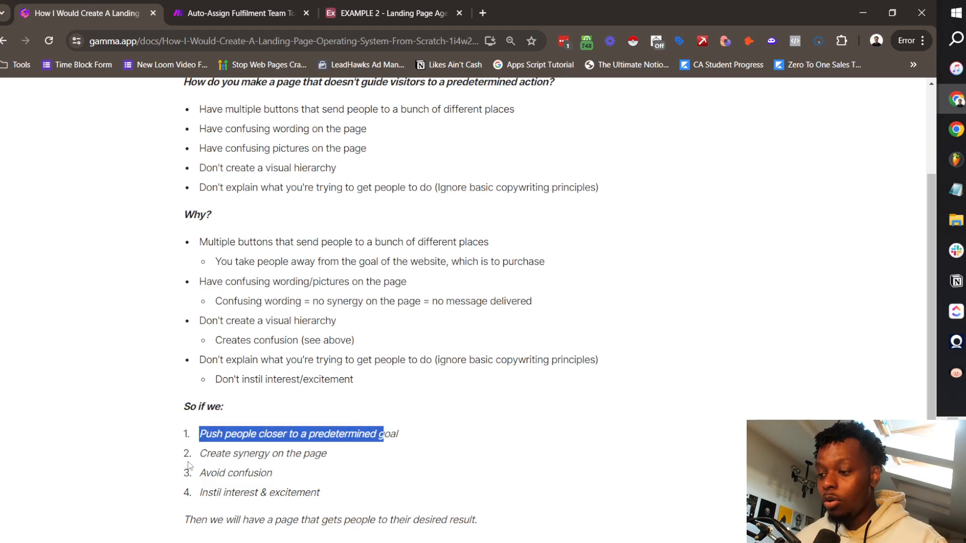
drag(206, 454, 340, 457)
drag(227, 473, 280, 496)
click(205, 492)
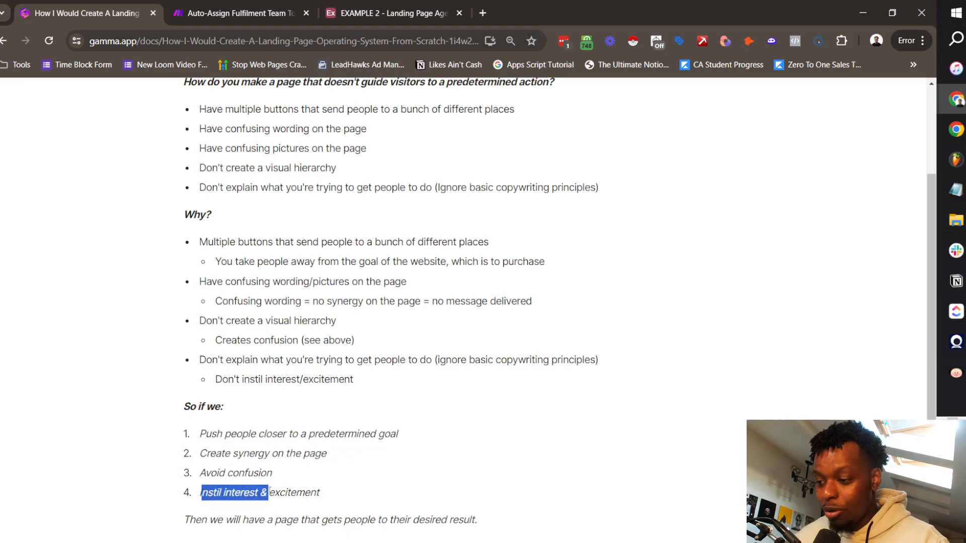
click(279, 508)
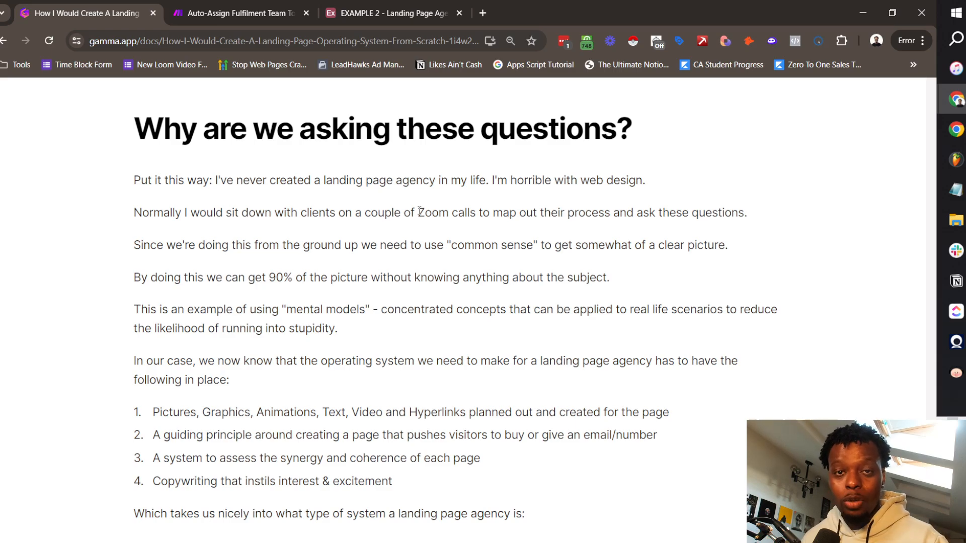
drag(141, 277, 615, 285)
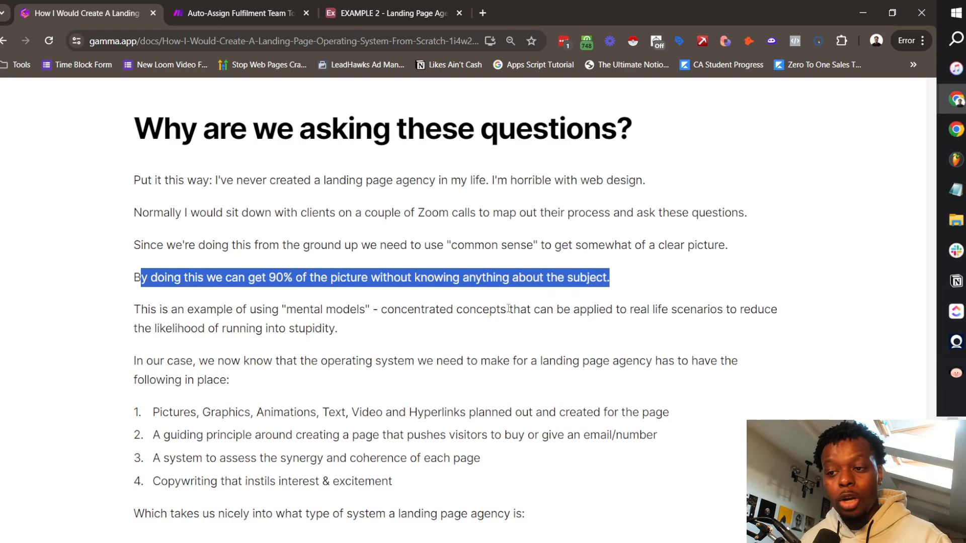
click(237, 304)
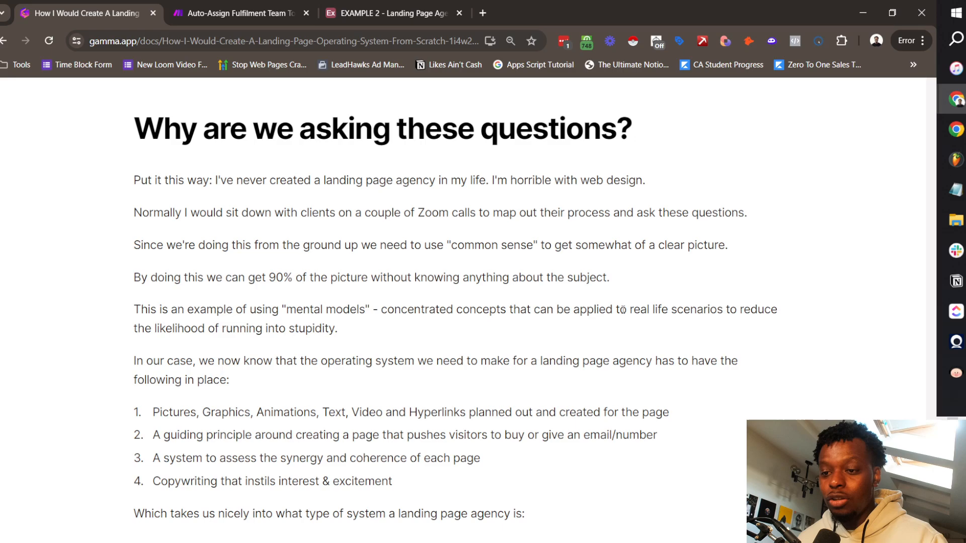
drag(627, 310, 351, 332)
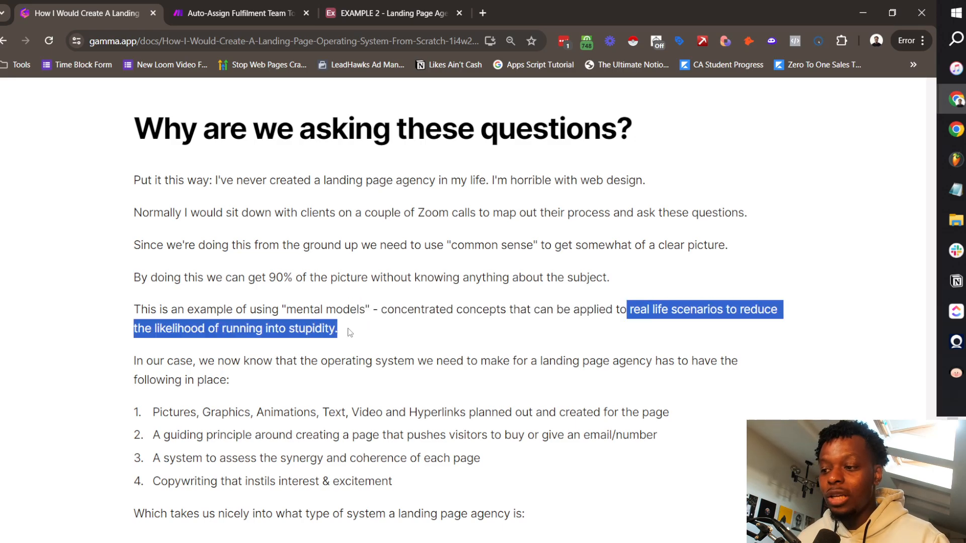
click(465, 411)
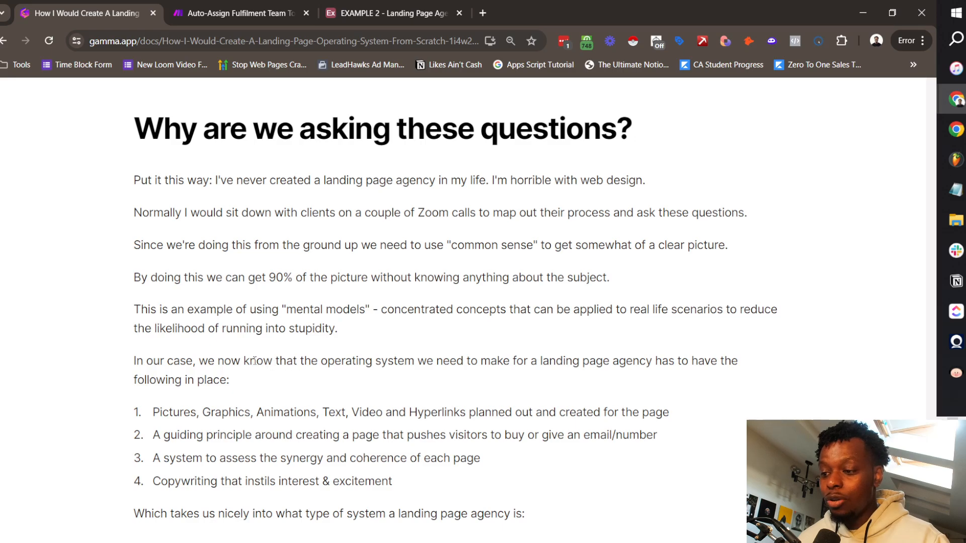
drag(343, 364, 589, 394)
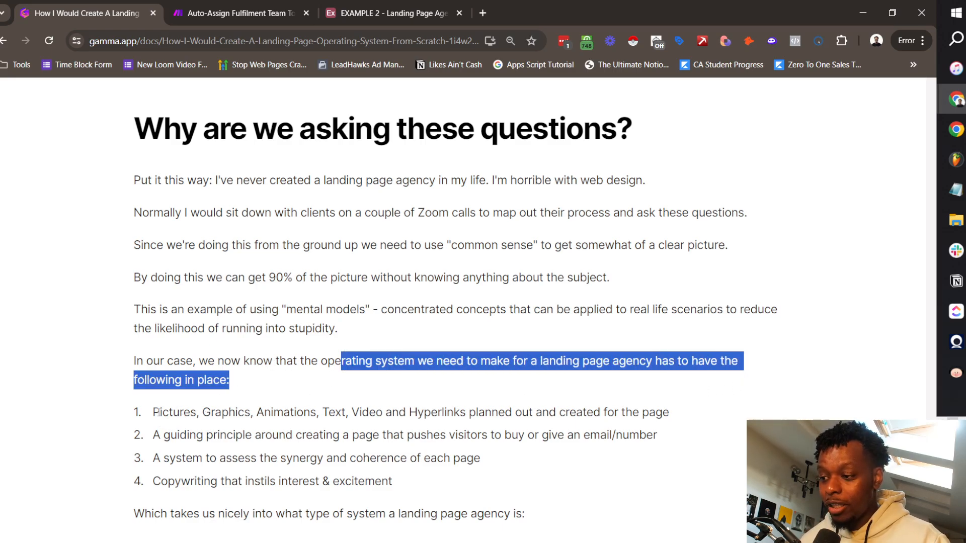
drag(154, 412, 557, 414)
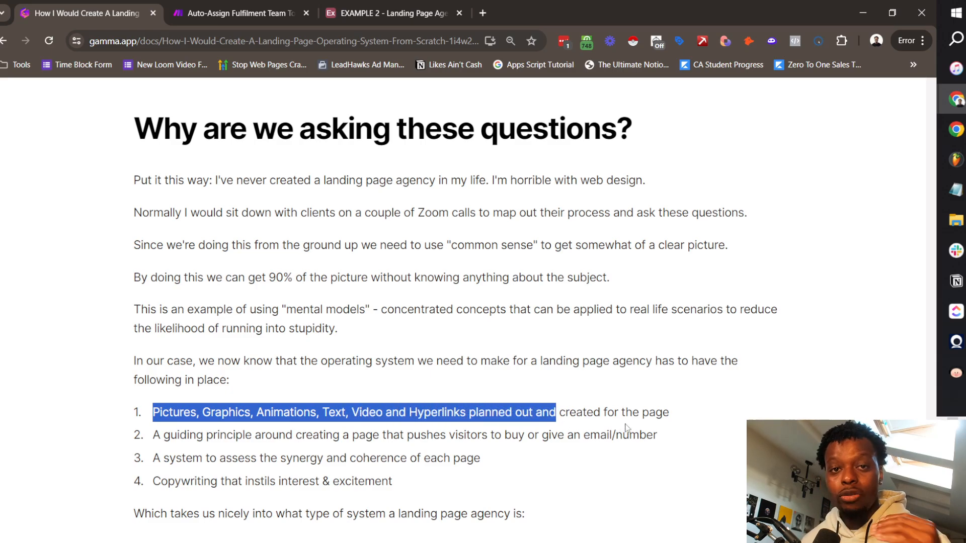
drag(154, 435, 623, 439)
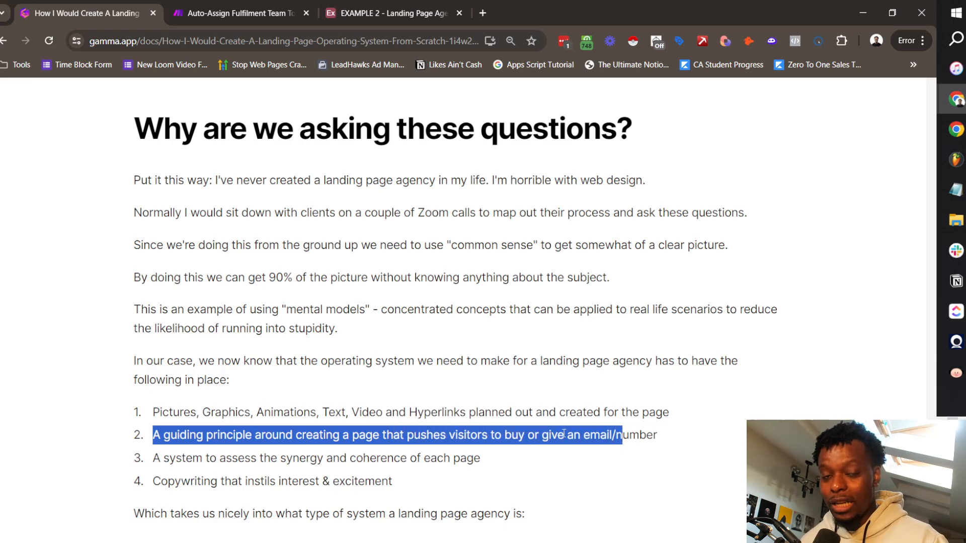
drag(160, 459, 480, 463)
drag(160, 482, 383, 492)
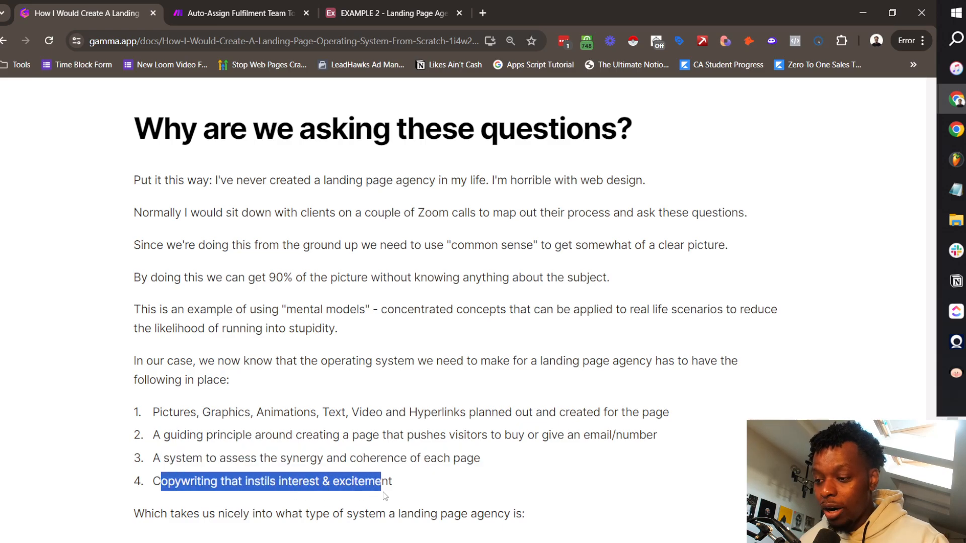
click(235, 508)
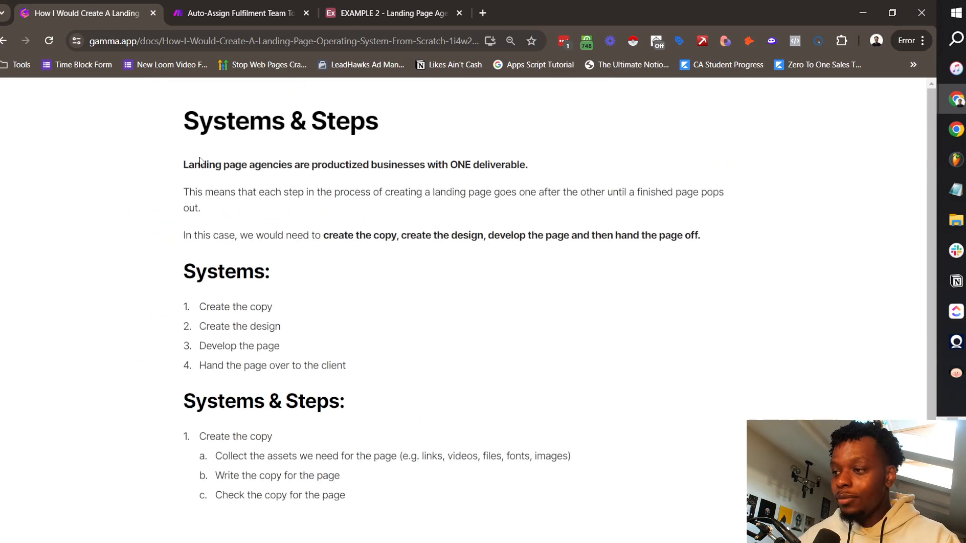
Step: Highlight the bold opening sentence and scroll down to the Create the copy step
drag(401, 166, 525, 167)
click(539, 205)
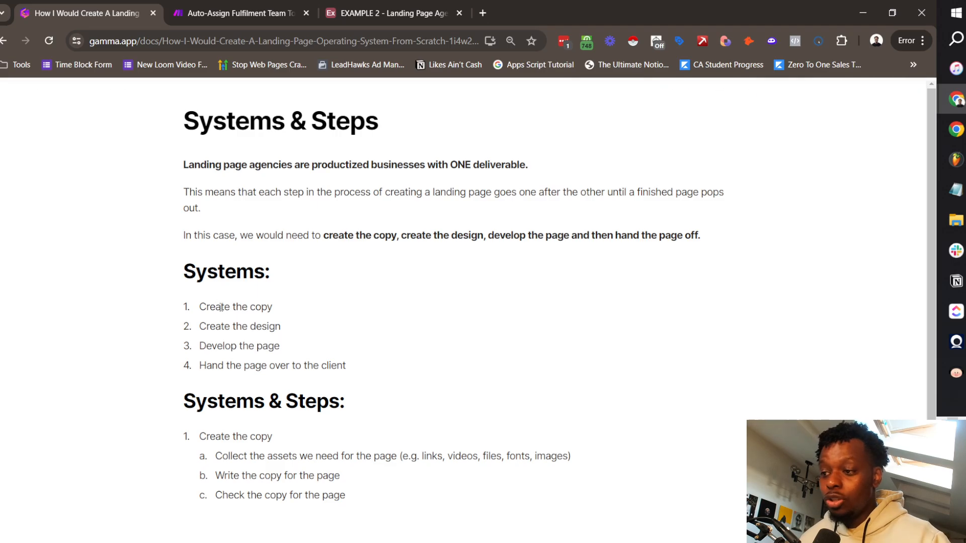
scroll(201, 298, down, 3)
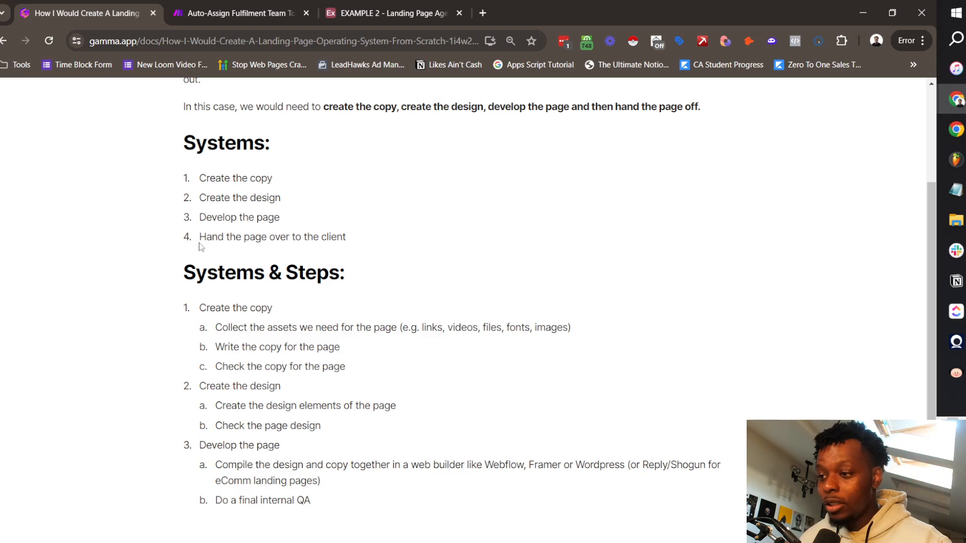
scroll(202, 247, down, 1)
drag(199, 289, 316, 291)
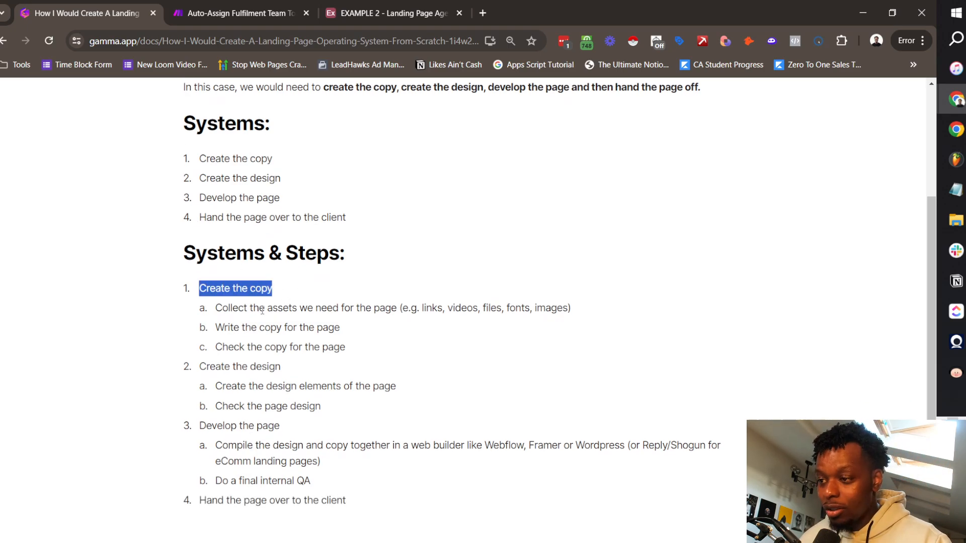
click(220, 288)
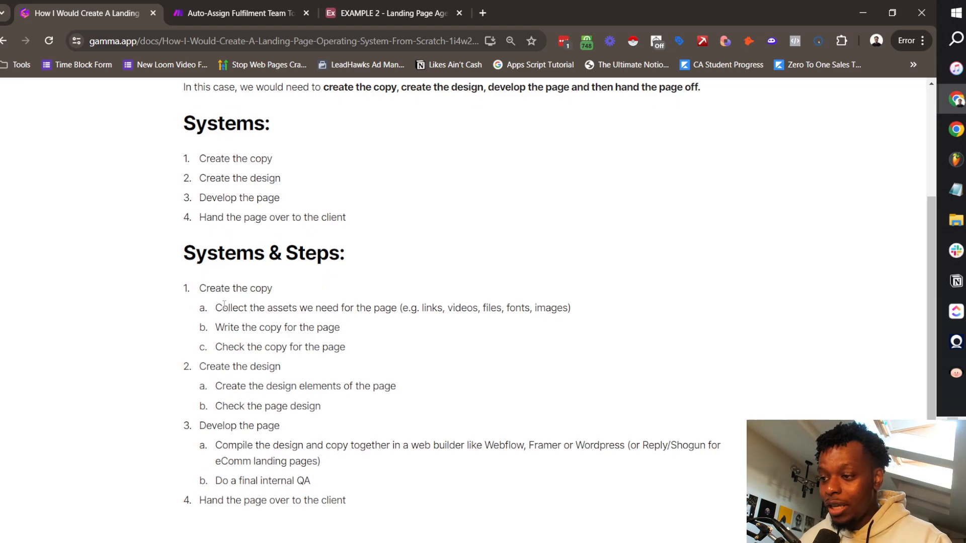
Step: Highlight the sub-steps: collect assets, write and check copy, design elements, compile in a web builder
drag(216, 305, 567, 306)
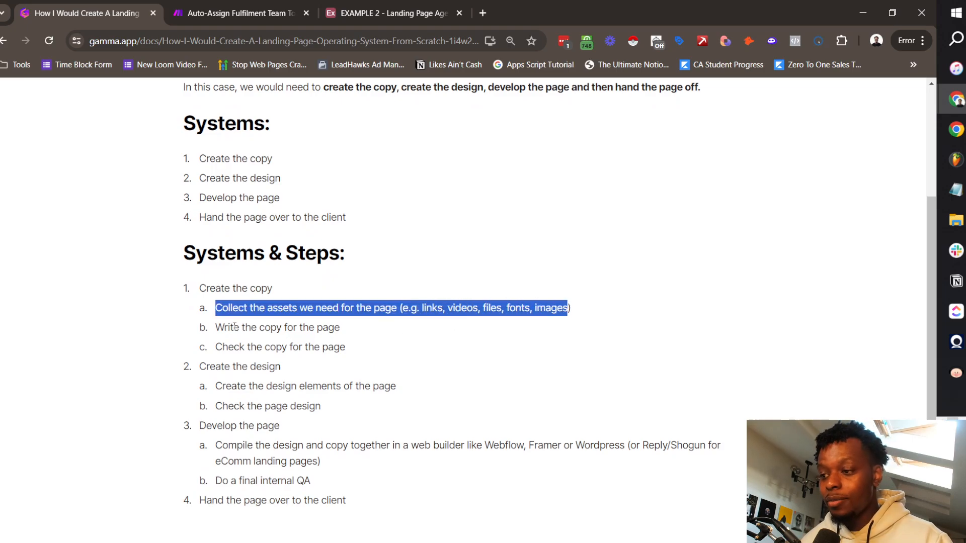
drag(233, 328, 366, 330)
drag(233, 347, 333, 347)
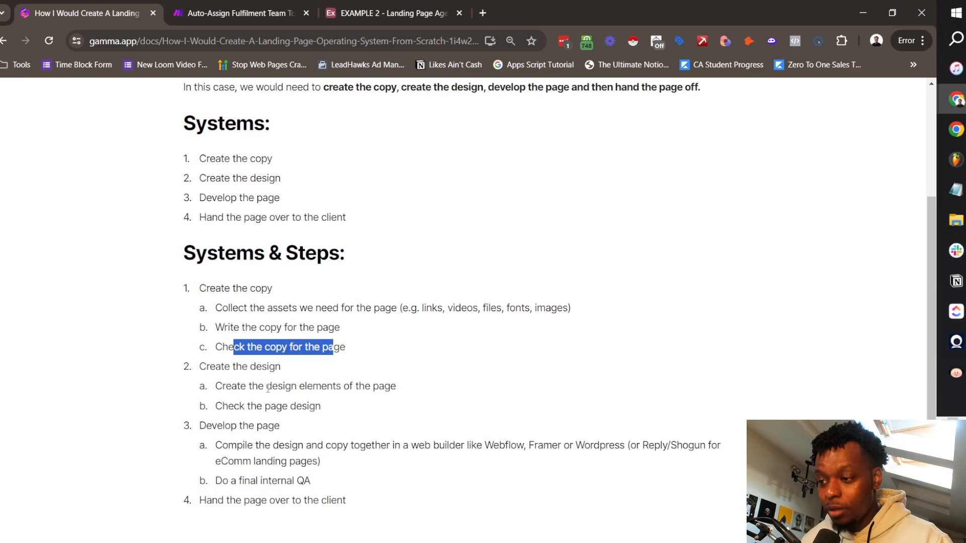
drag(224, 386, 389, 384)
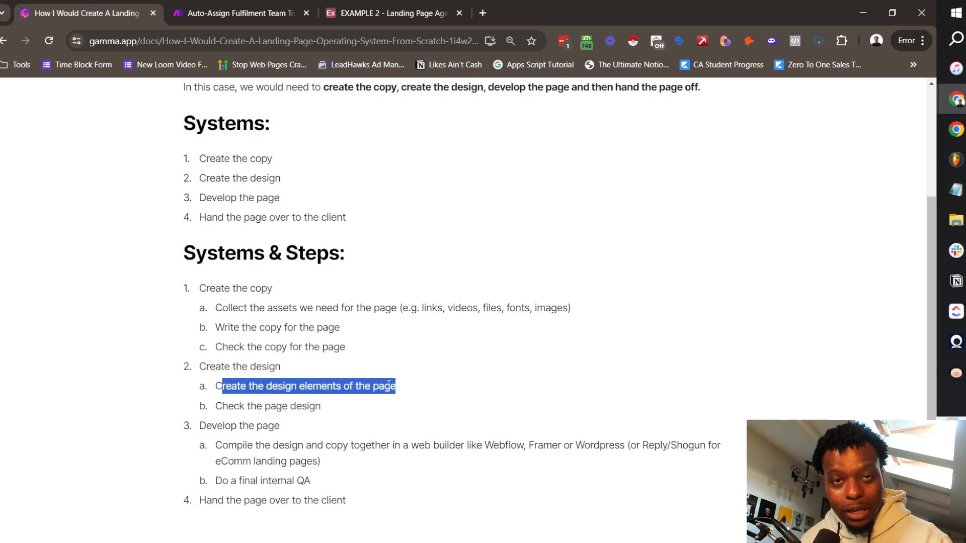
click(263, 384)
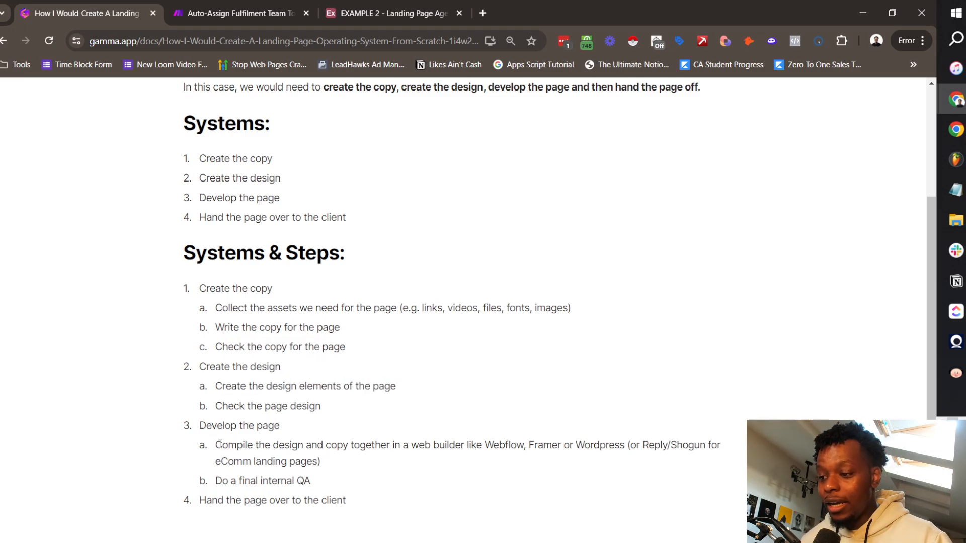
drag(220, 444, 620, 445)
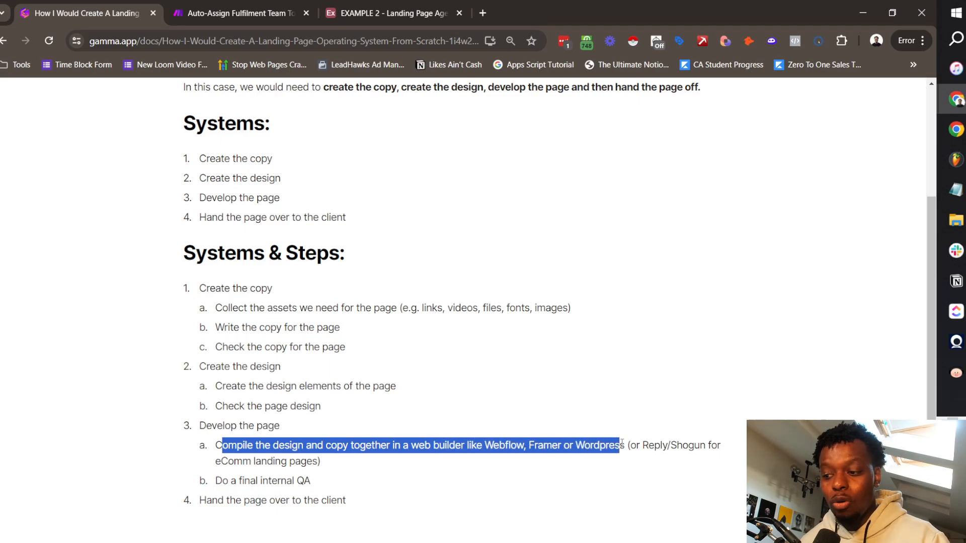
click(463, 463)
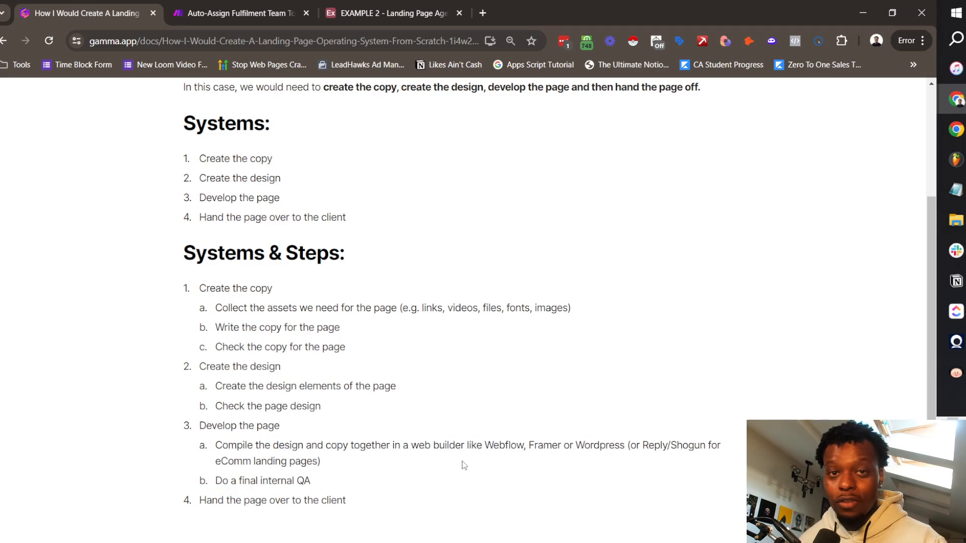
Step: Highlight the page design check, final internal QA and both Create the design sub-steps
drag(262, 406, 354, 411)
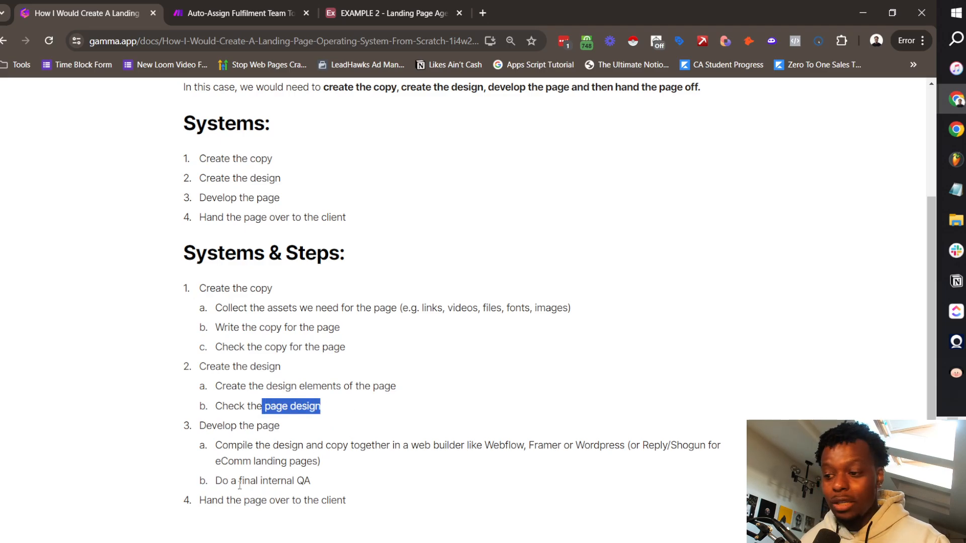
drag(215, 481, 330, 481)
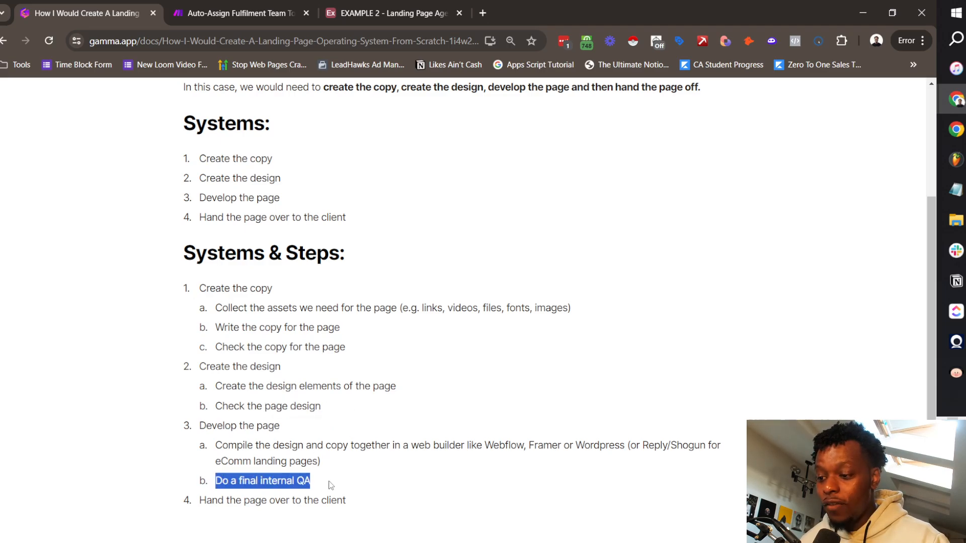
click(310, 461)
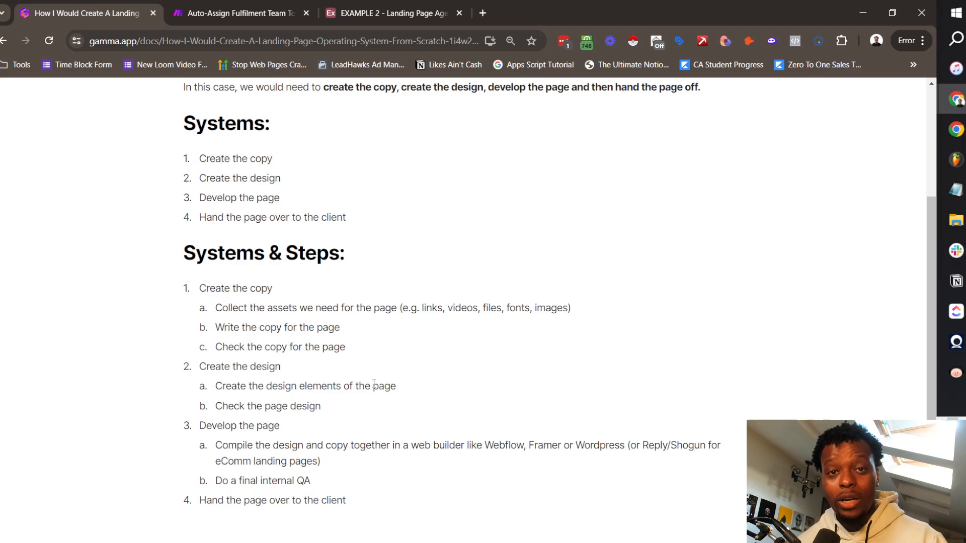
drag(322, 407, 206, 388)
click(361, 415)
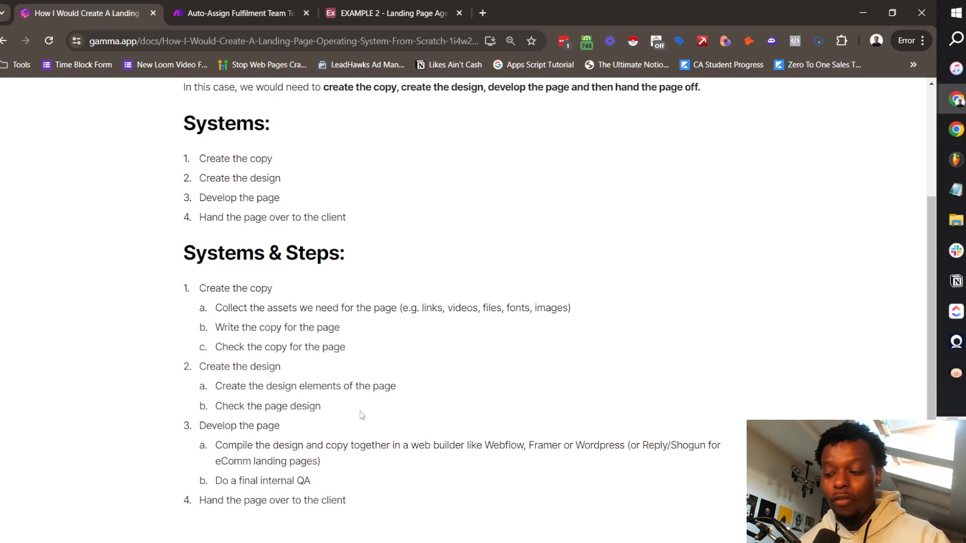
scroll(361, 415, up, 10)
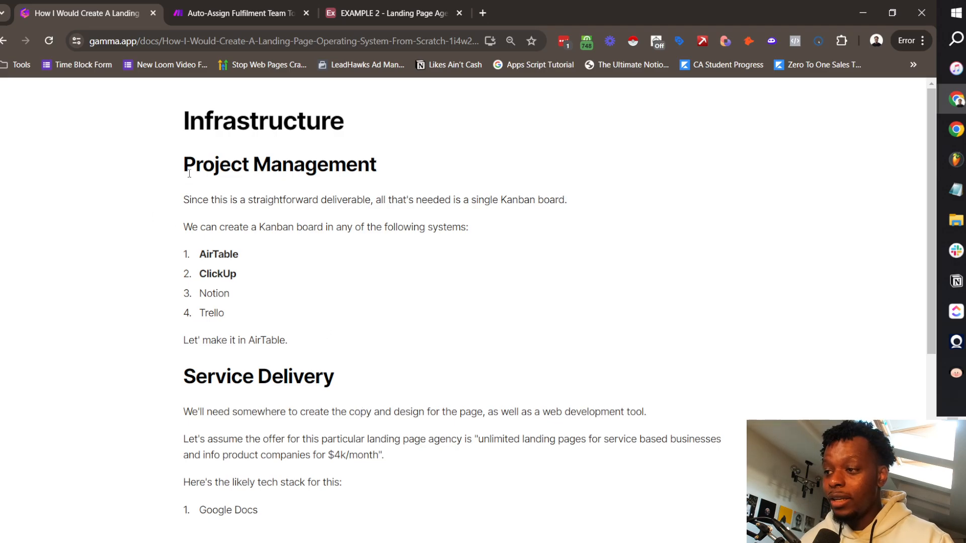
Step: Highlight the Project Management Kanban options AirTable, ClickUp, Notion and Trello, stressing AirTable
drag(186, 164, 442, 175)
click(343, 199)
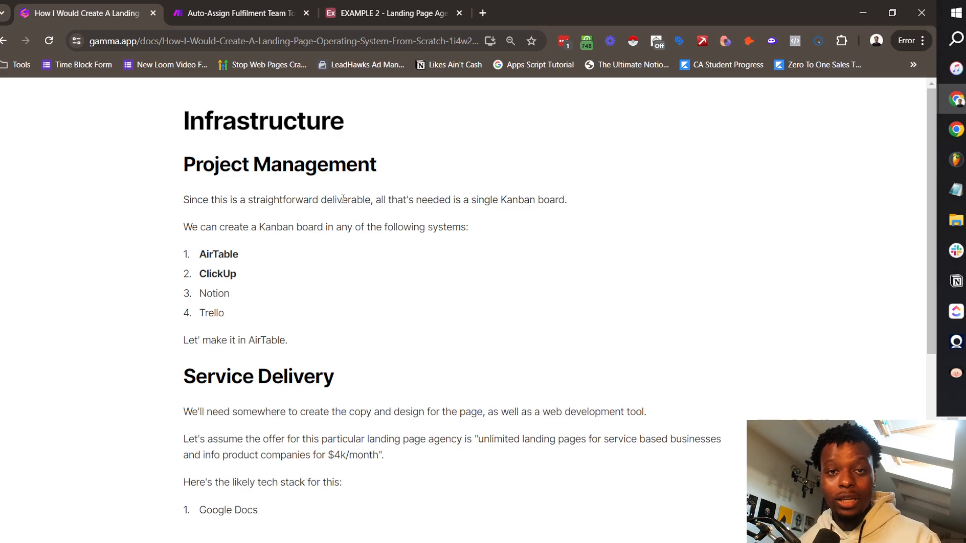
drag(183, 226, 476, 234)
drag(196, 255, 255, 253)
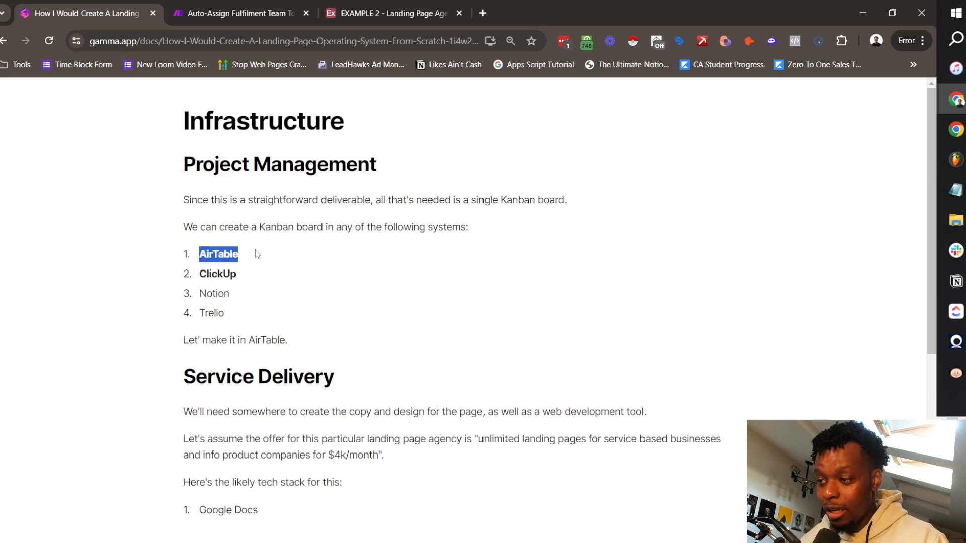
drag(200, 273, 249, 294)
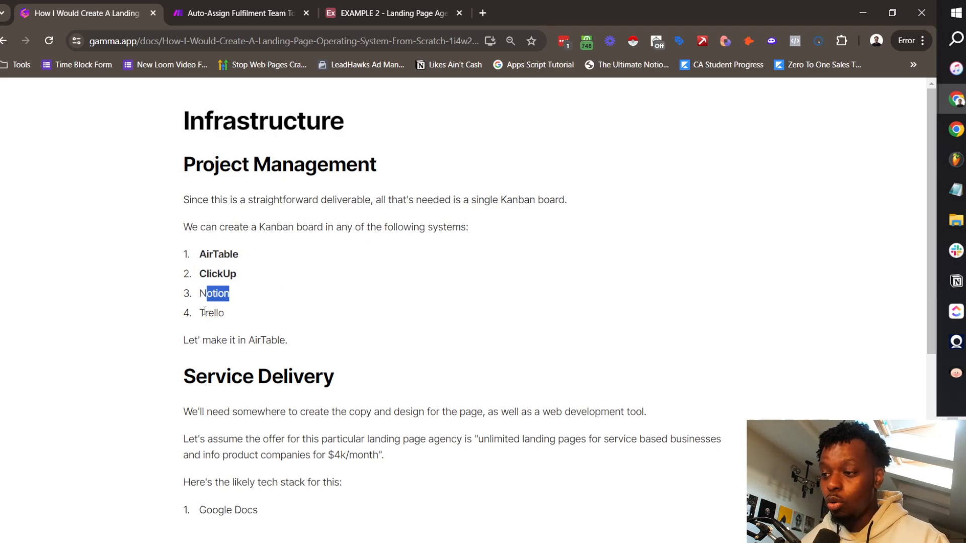
drag(202, 312, 247, 315)
drag(183, 340, 304, 336)
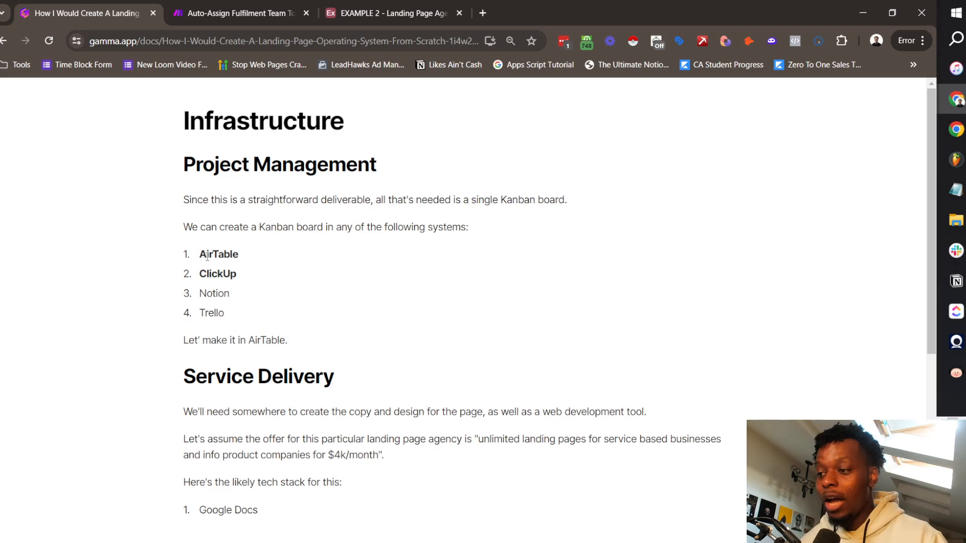
drag(200, 255, 239, 254)
click(237, 316)
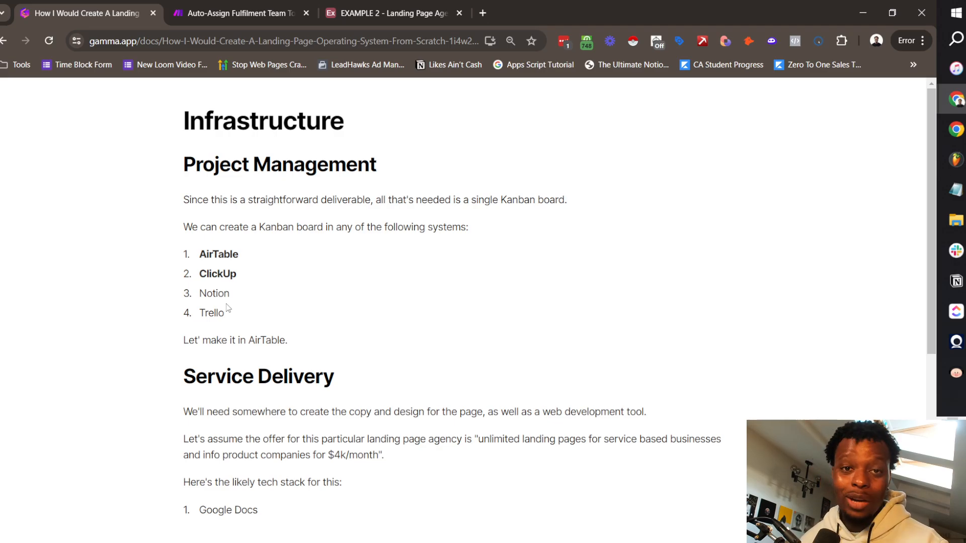
scroll(239, 203, down, 4)
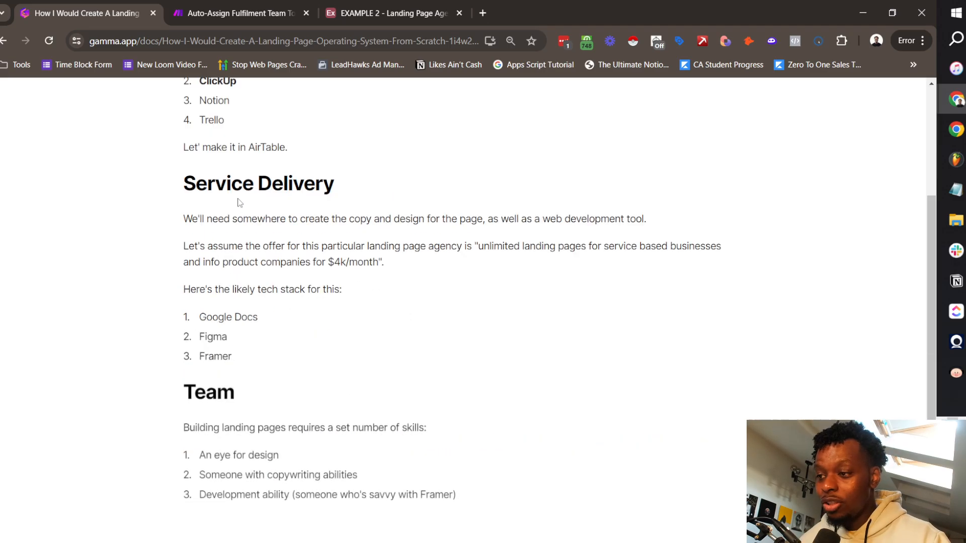
drag(192, 219, 642, 219)
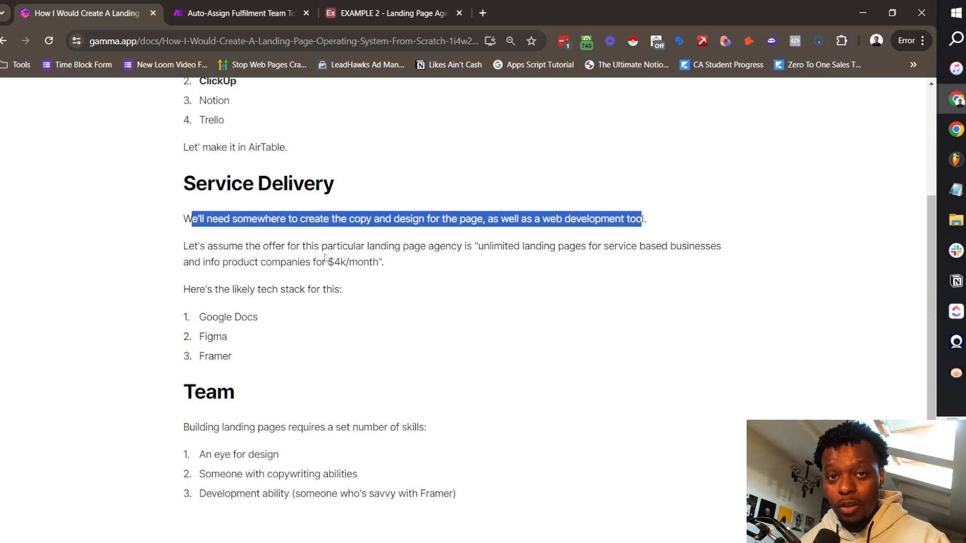
drag(194, 246, 535, 246)
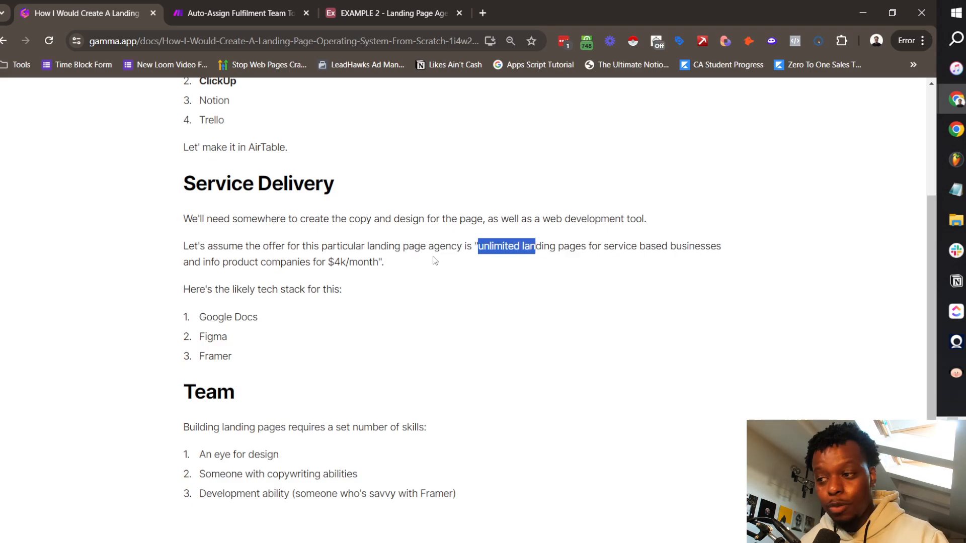
drag(435, 261, 379, 262)
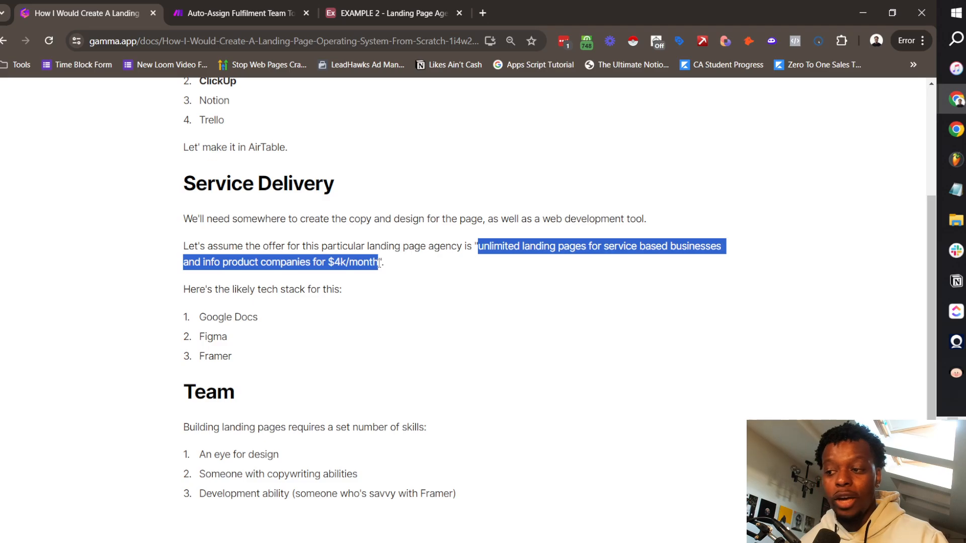
click(177, 322)
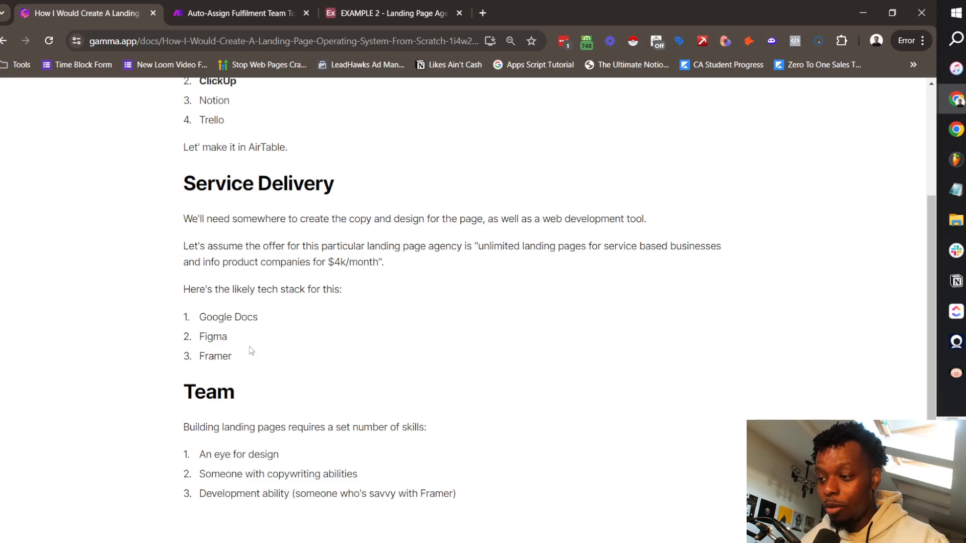
drag(252, 356, 179, 322)
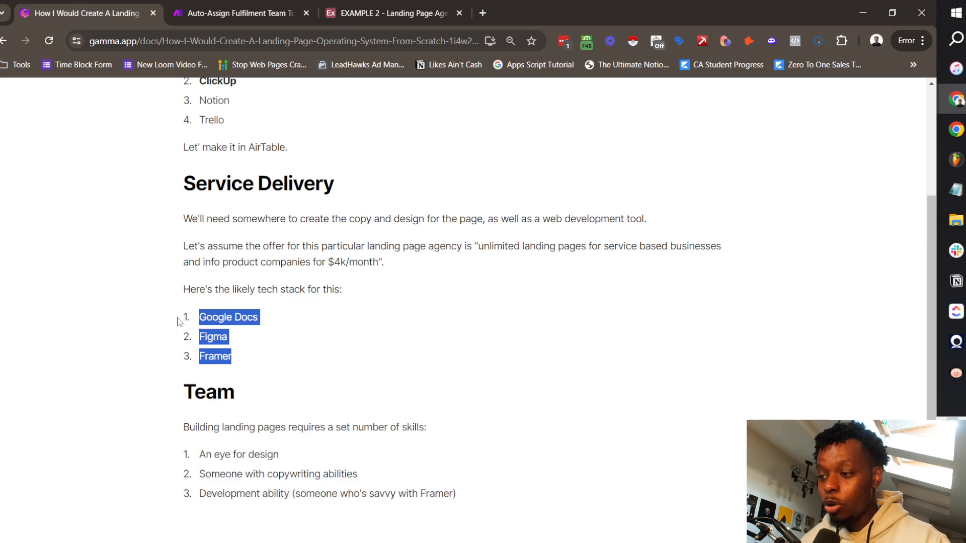
click(258, 355)
drag(234, 355, 197, 318)
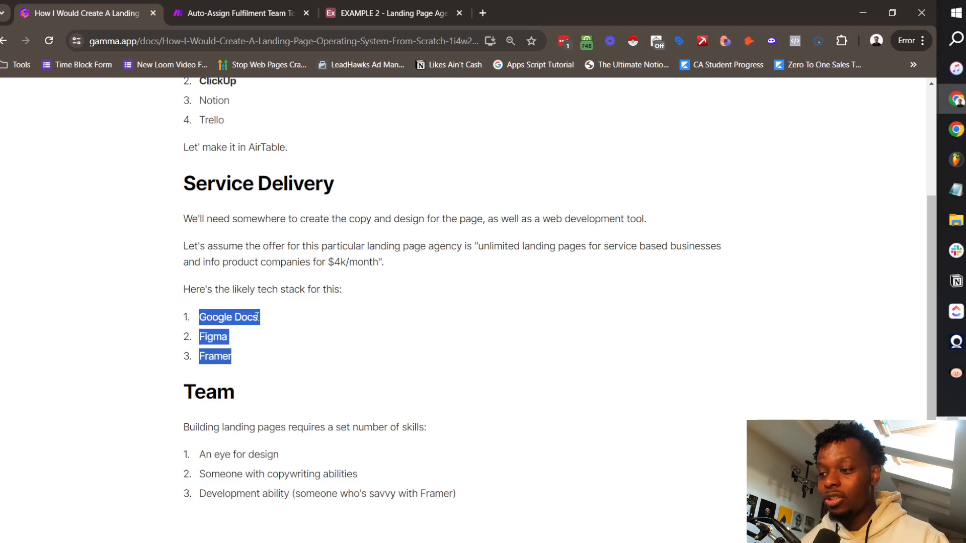
click(274, 316)
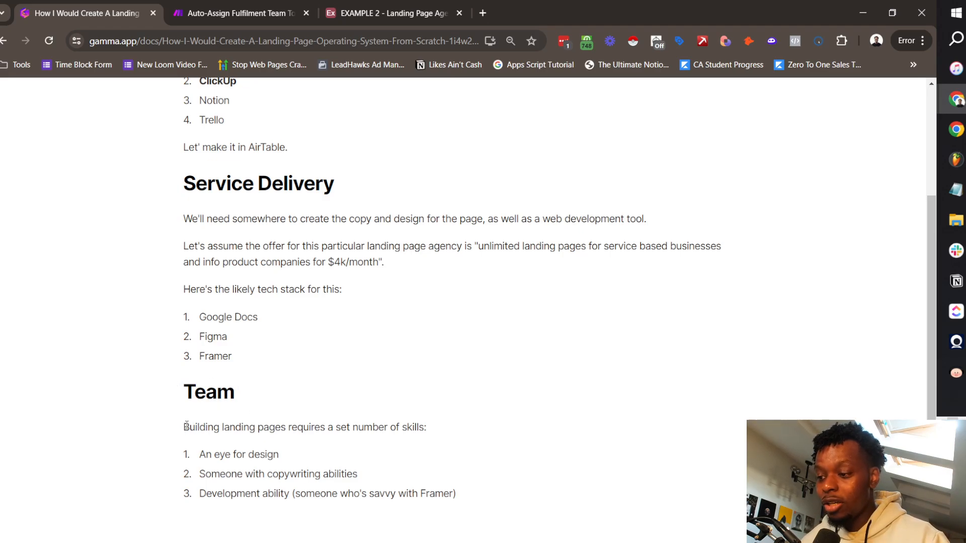
drag(186, 425, 427, 425)
click(498, 376)
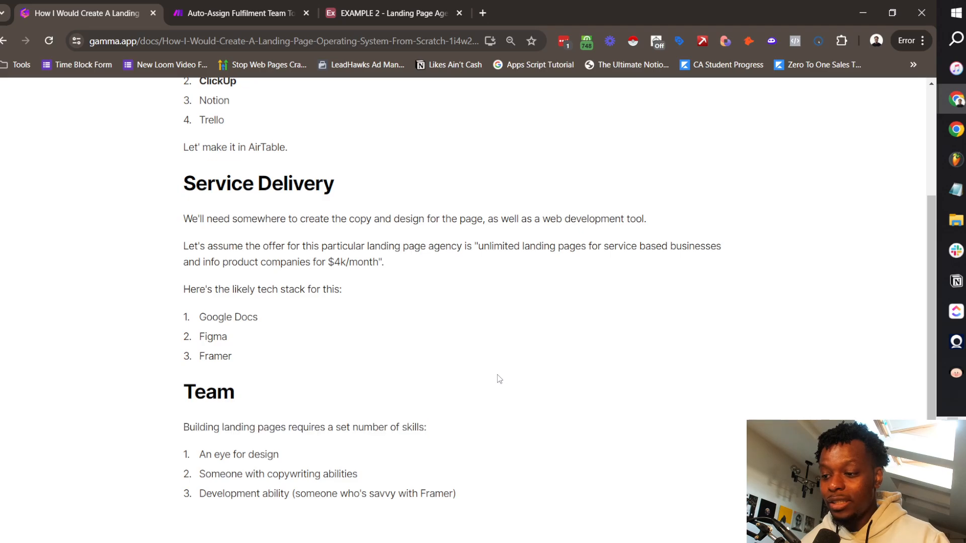
scroll(497, 374, down, 3)
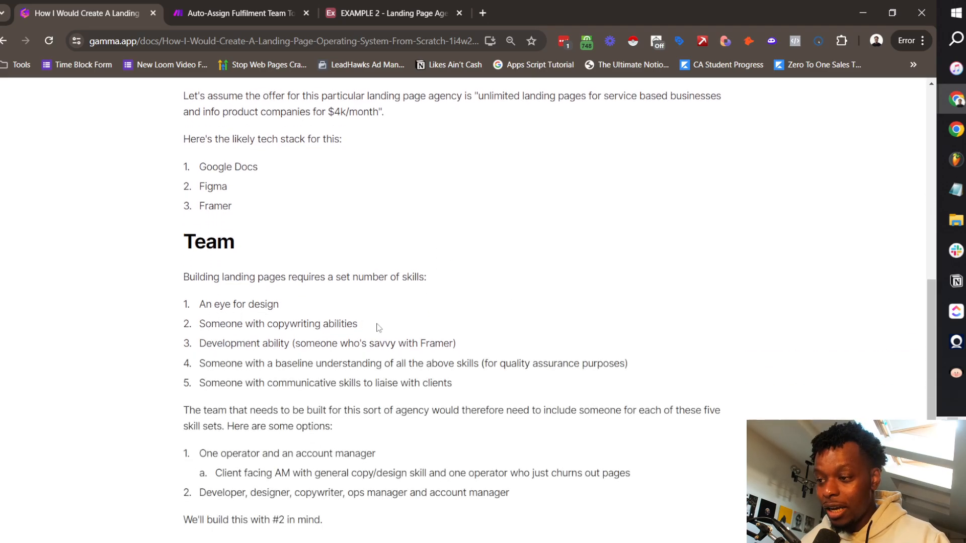
drag(225, 325, 344, 324)
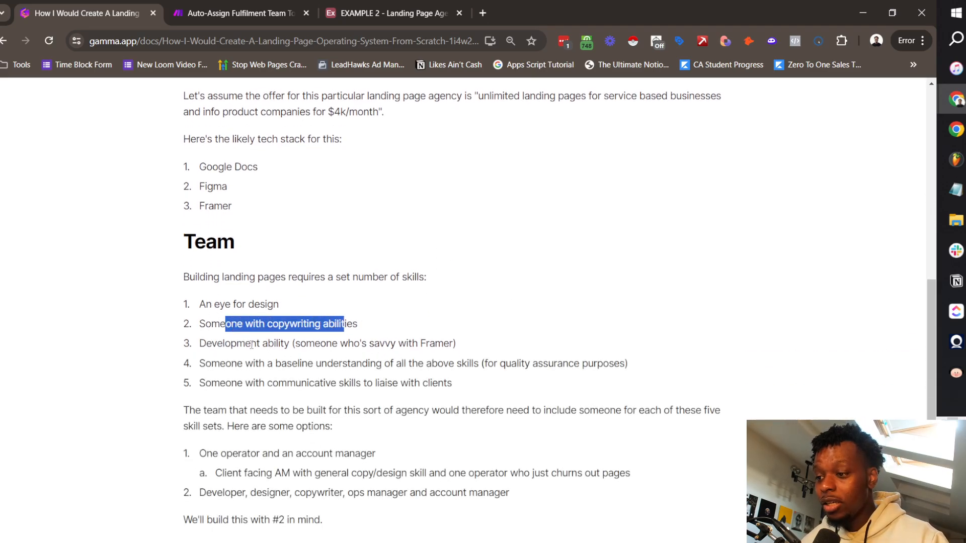
drag(211, 343, 333, 343)
click(402, 343)
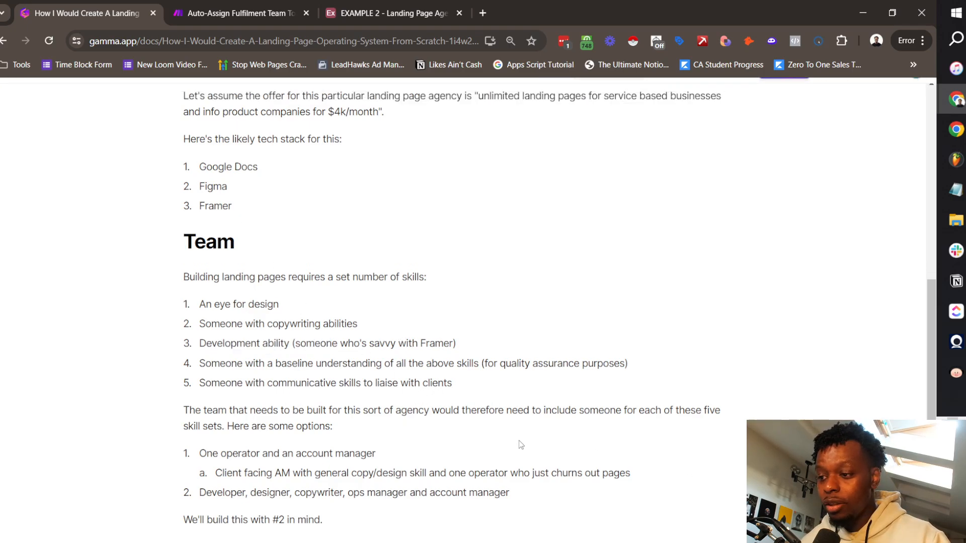
drag(274, 363, 635, 363)
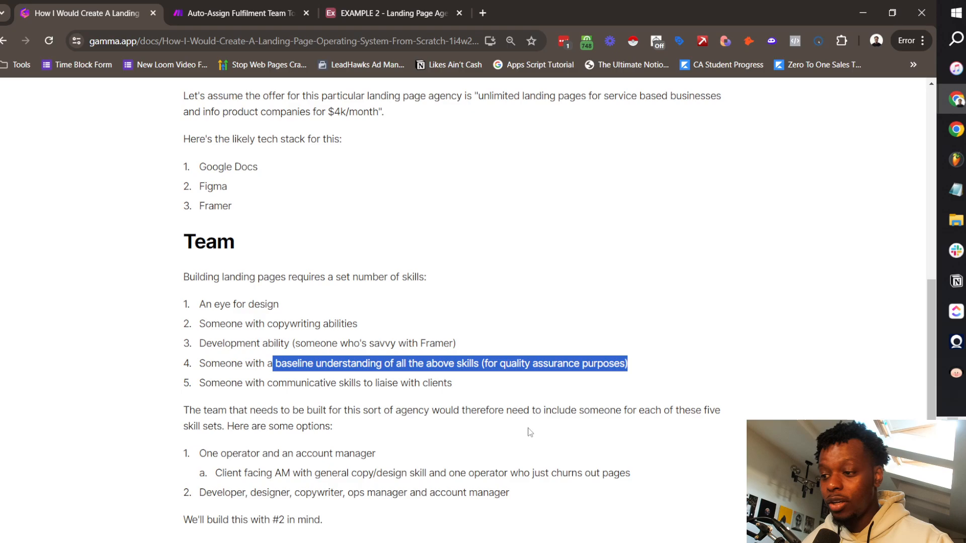
drag(199, 383, 463, 386)
click(448, 410)
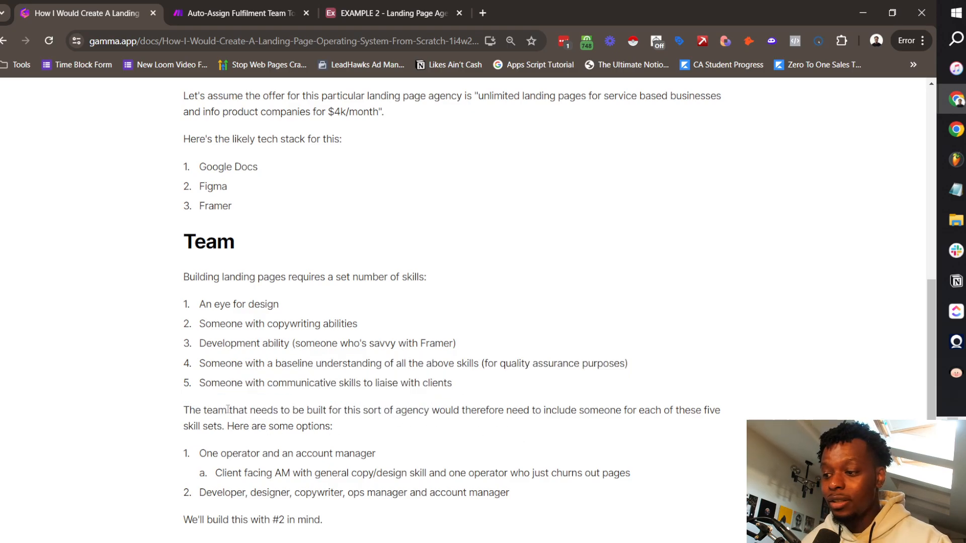
drag(183, 410, 477, 434)
click(306, 466)
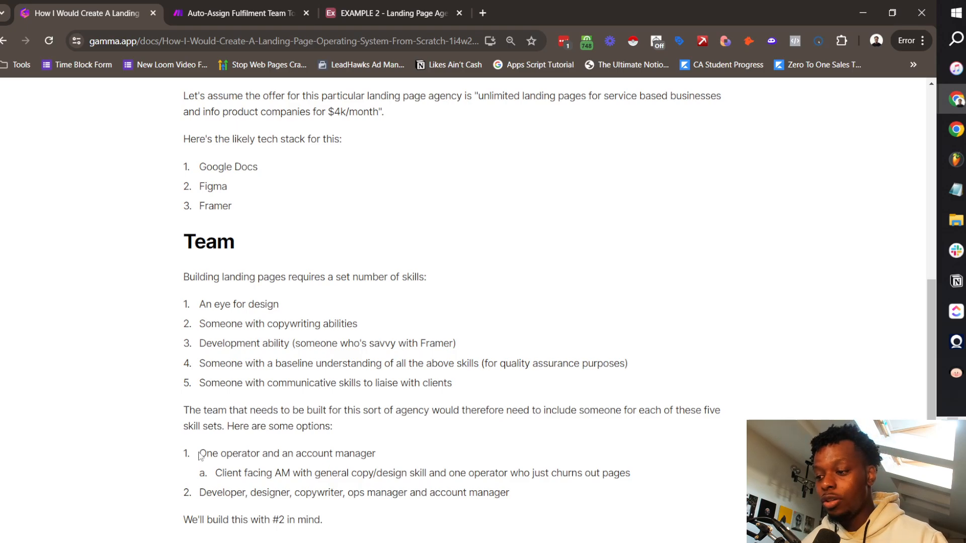
drag(202, 454, 383, 468)
click(370, 487)
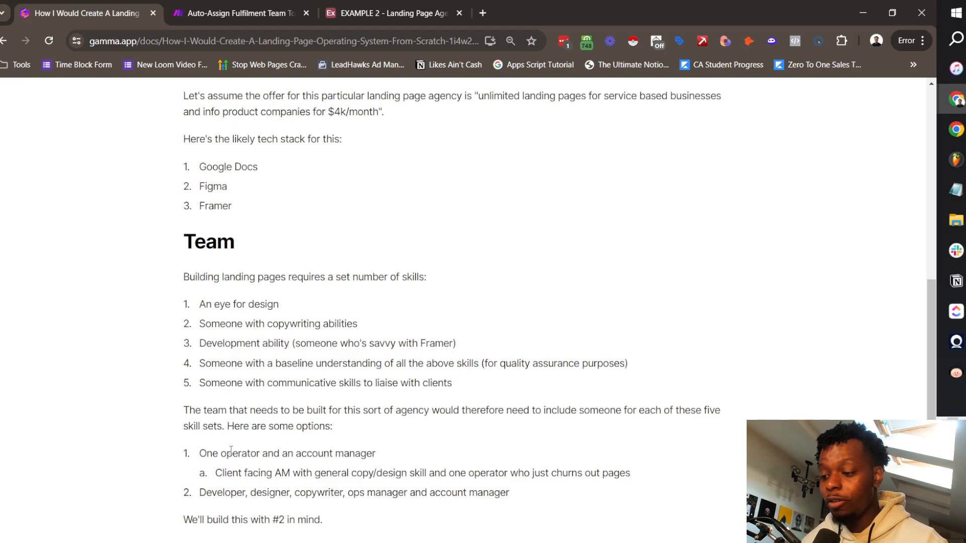
drag(375, 454, 321, 470)
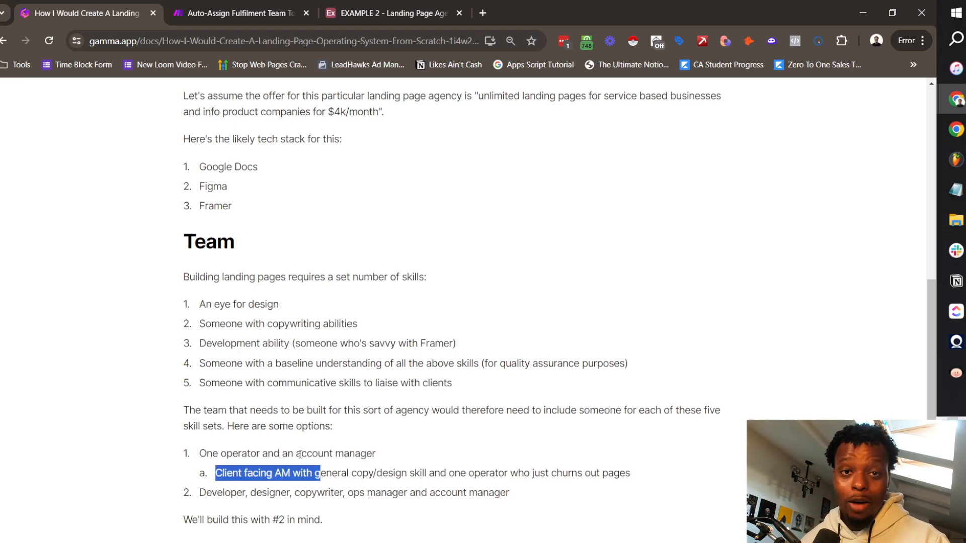
drag(217, 473, 427, 472)
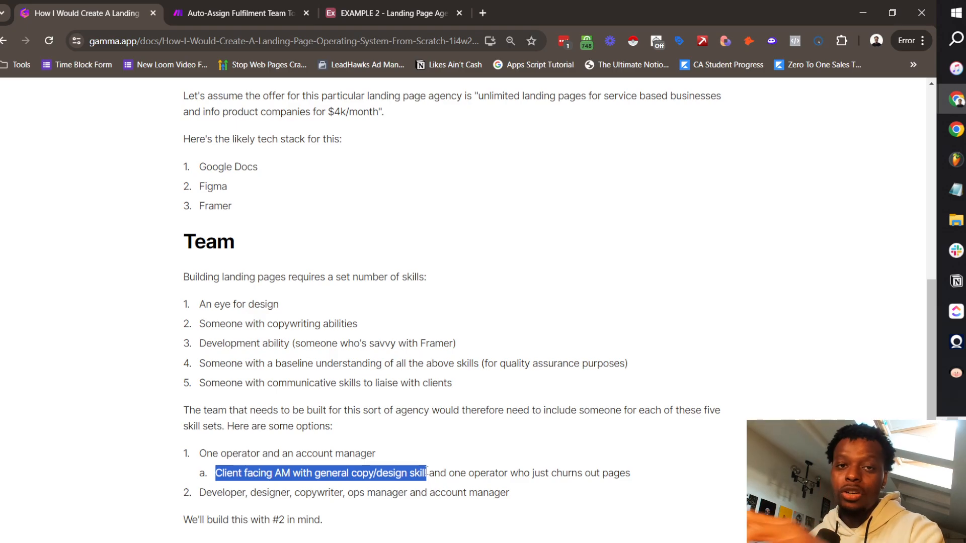
drag(447, 473, 643, 480)
click(368, 469)
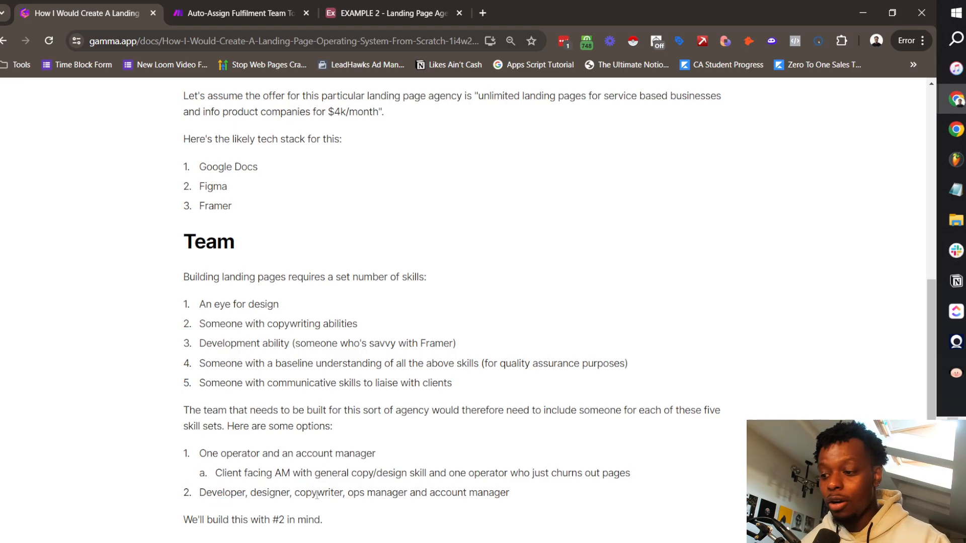
drag(213, 305, 465, 384)
drag(199, 492, 534, 493)
Step: Rename the first table, Table 1, to Clients
click(256, 518)
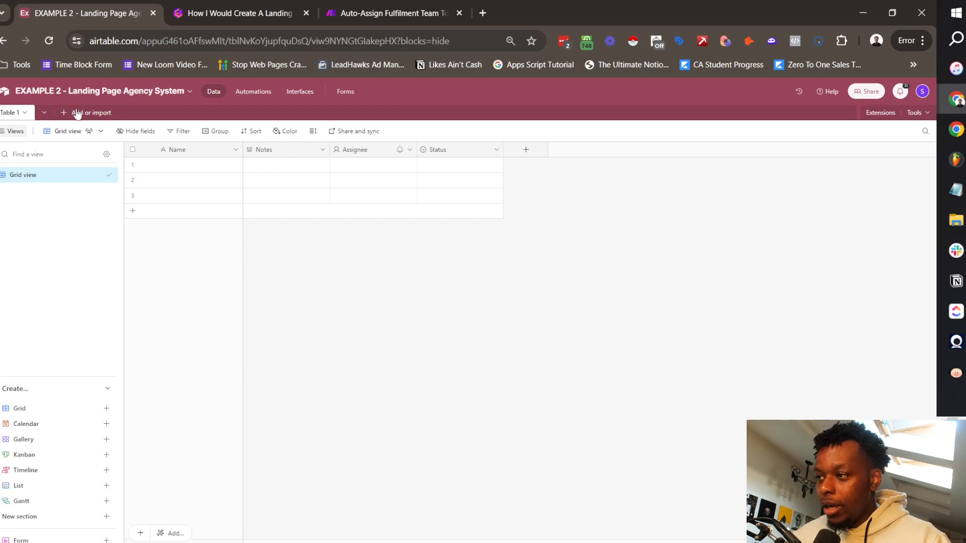
click(29, 115)
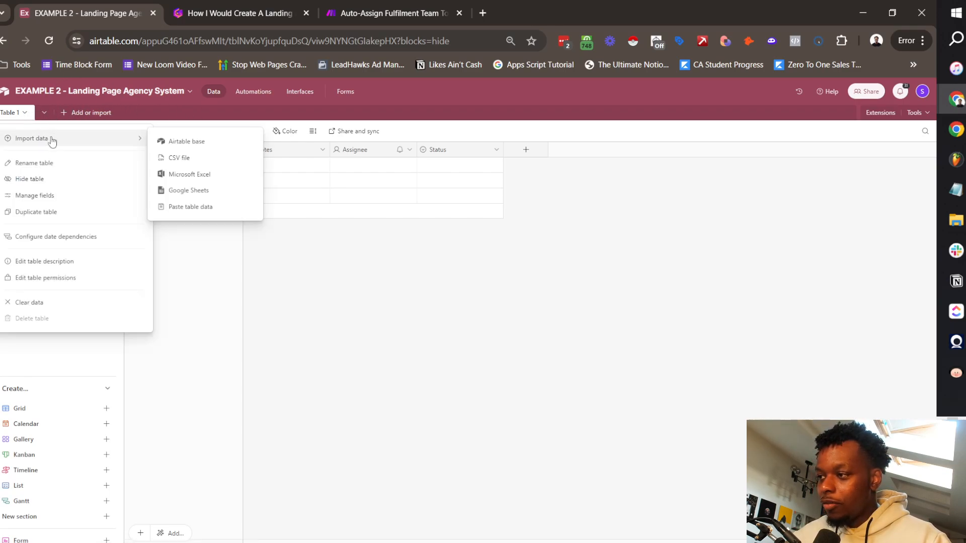
click(59, 163)
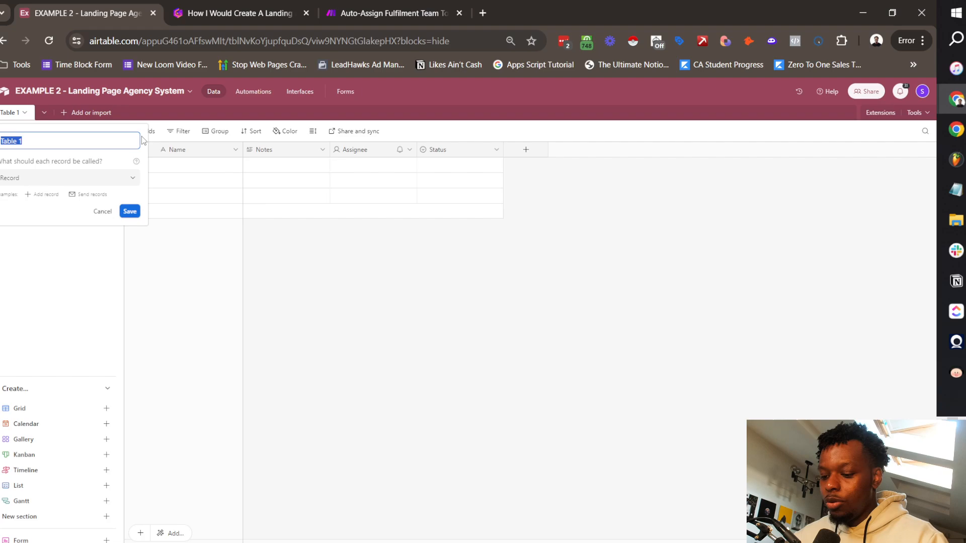
text(Clients)
key(Return)
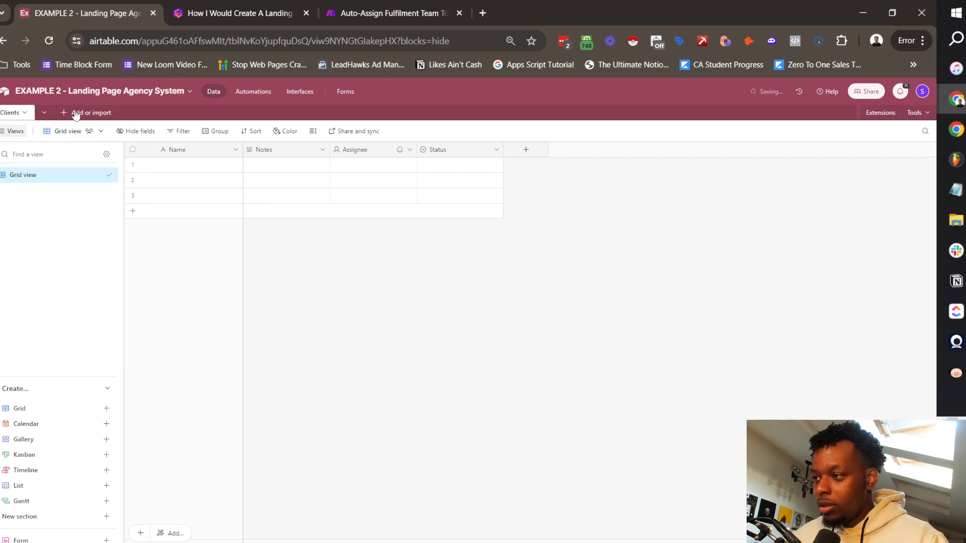
Step: Add two blank tables named Team and Pages
click(62, 115)
click(110, 151)
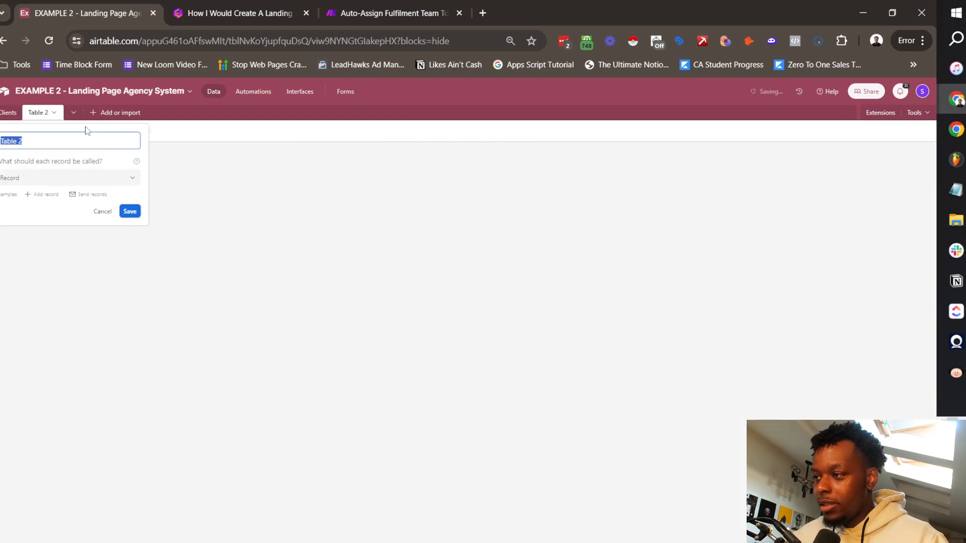
text(P)
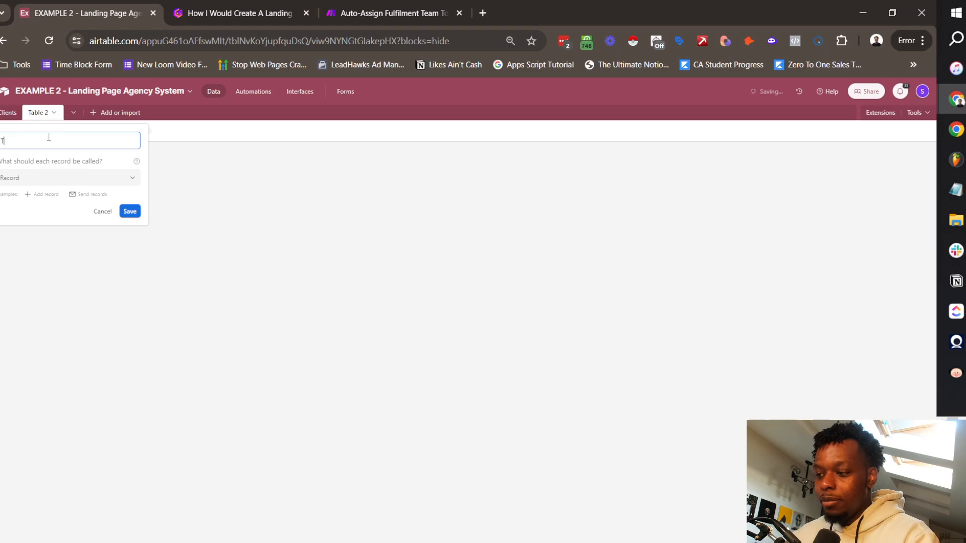
text(eam)
key(Return)
click(102, 112)
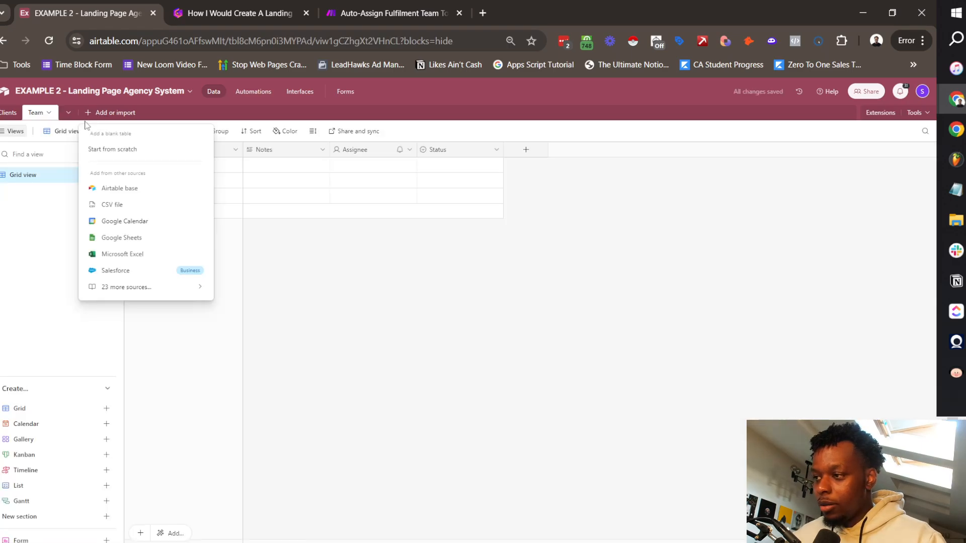
click(106, 149)
text(Pa)
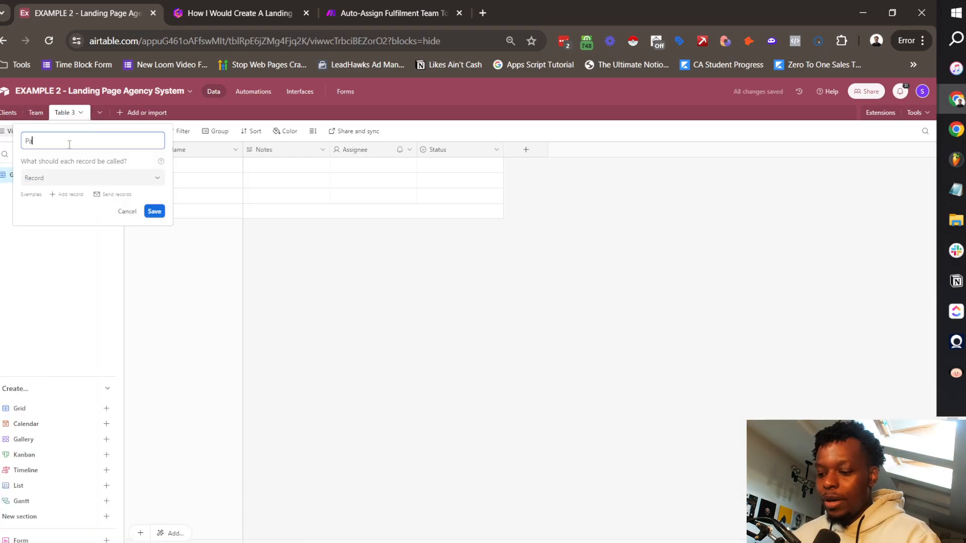
text(ges)
click(161, 210)
Step: Add a fourth blank table named Dashboard Items, then return to Clients
click(116, 113)
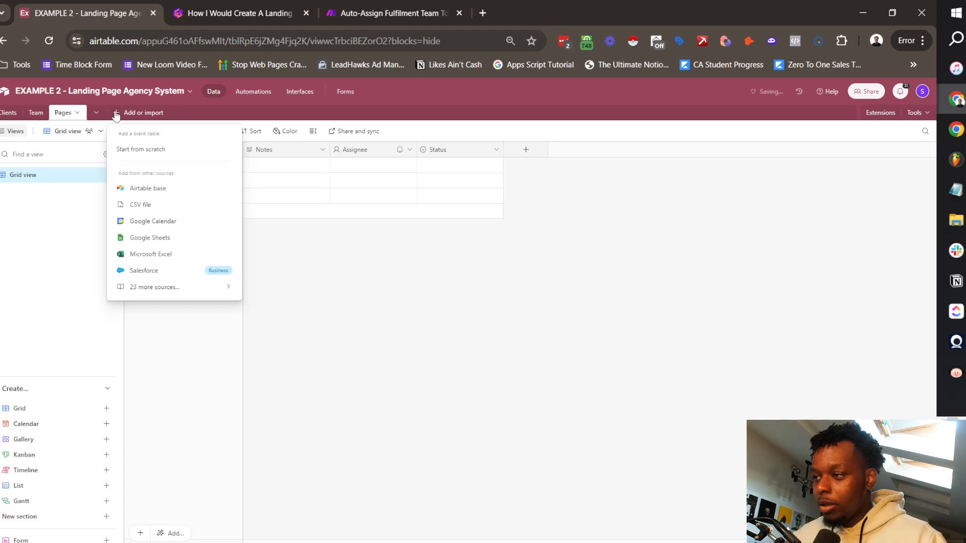
click(156, 150)
text(Dashboard Items)
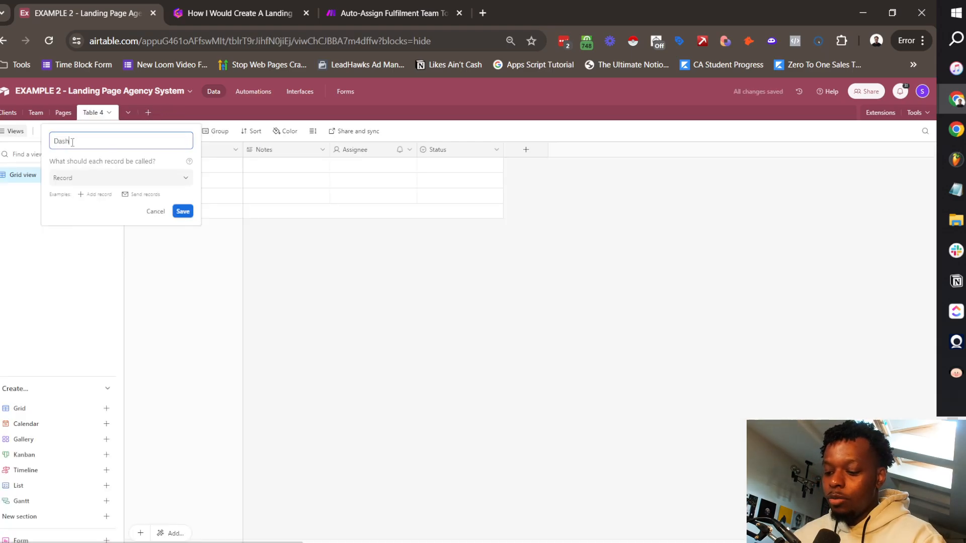
key(Return)
click(10, 112)
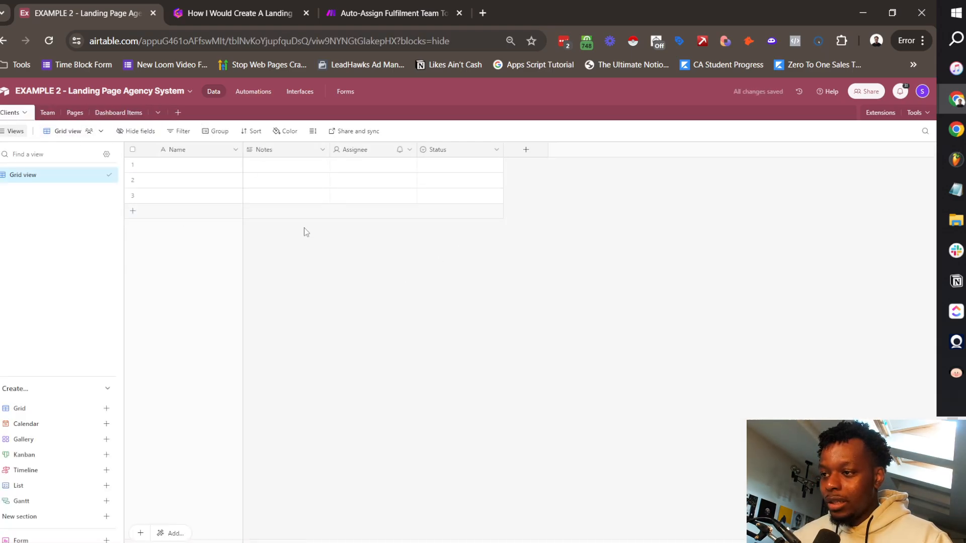
Step: Rename the Name field to Company Name
click(236, 150)
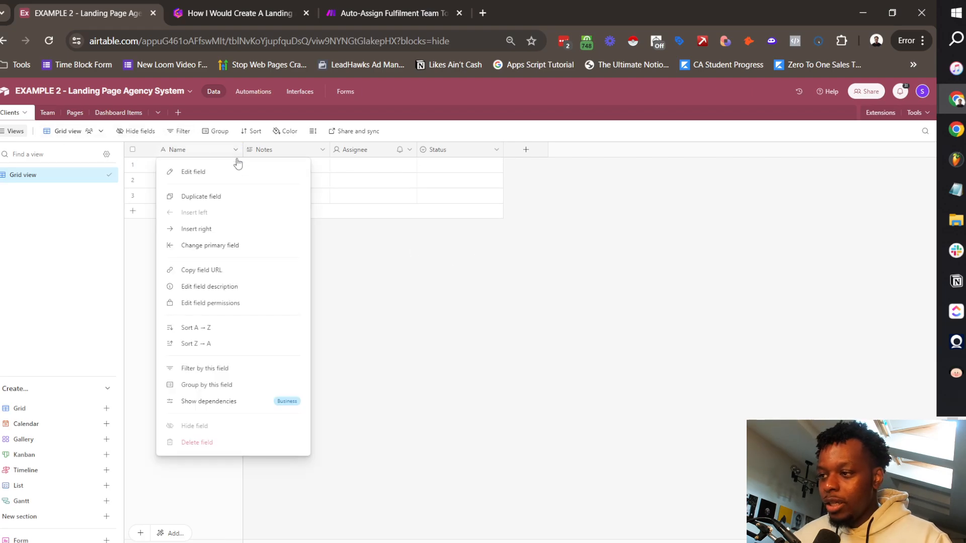
click(222, 178)
text(Company)
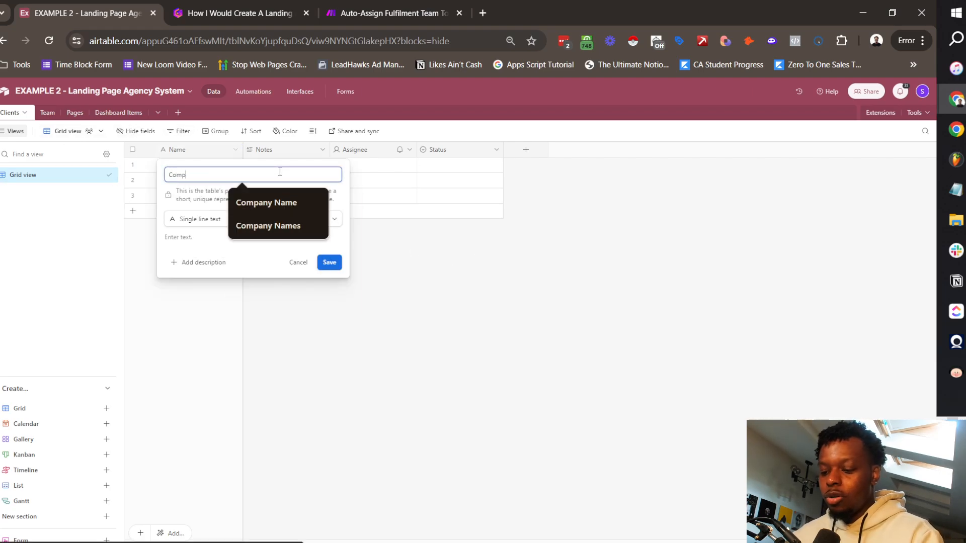
click(291, 193)
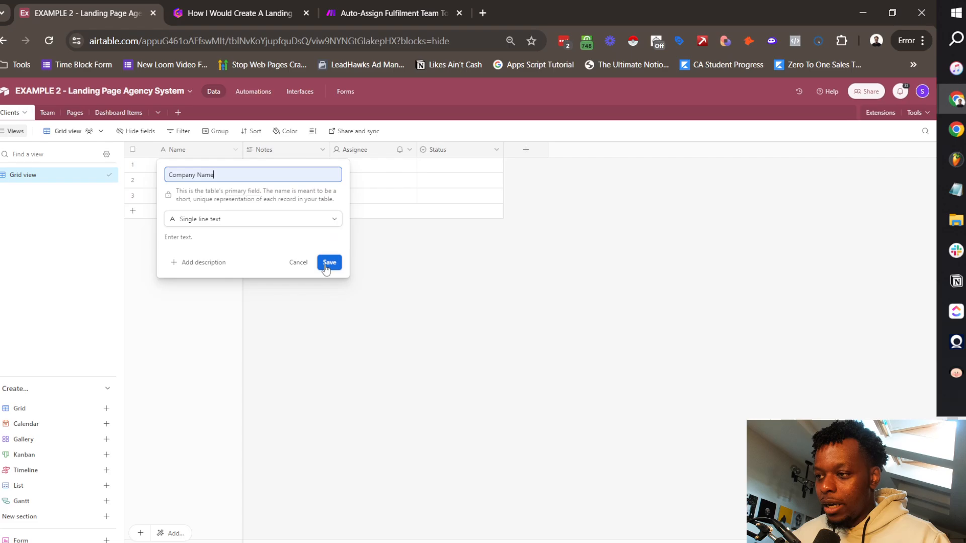
click(329, 262)
Step: Delete the Status, Assignee and Notes fields
click(496, 149)
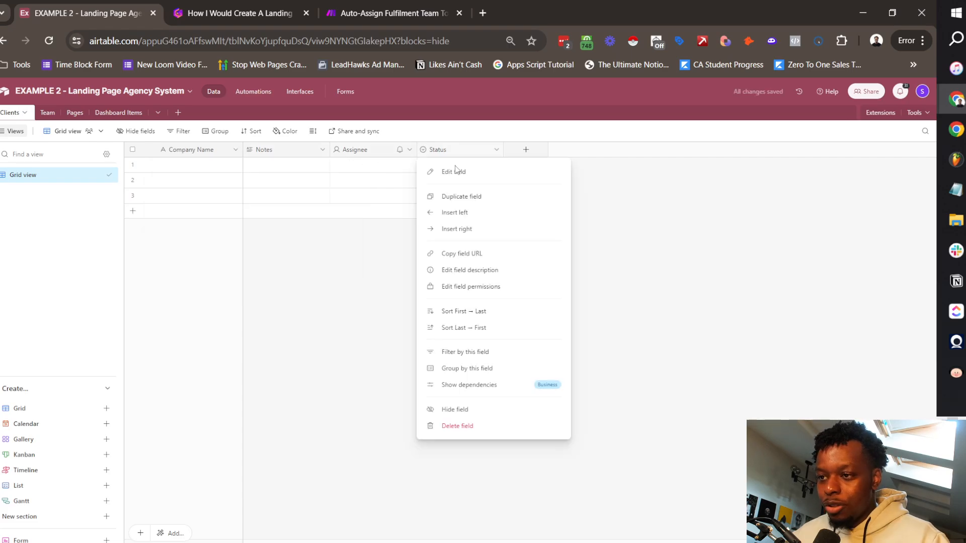
click(481, 426)
click(409, 150)
click(417, 426)
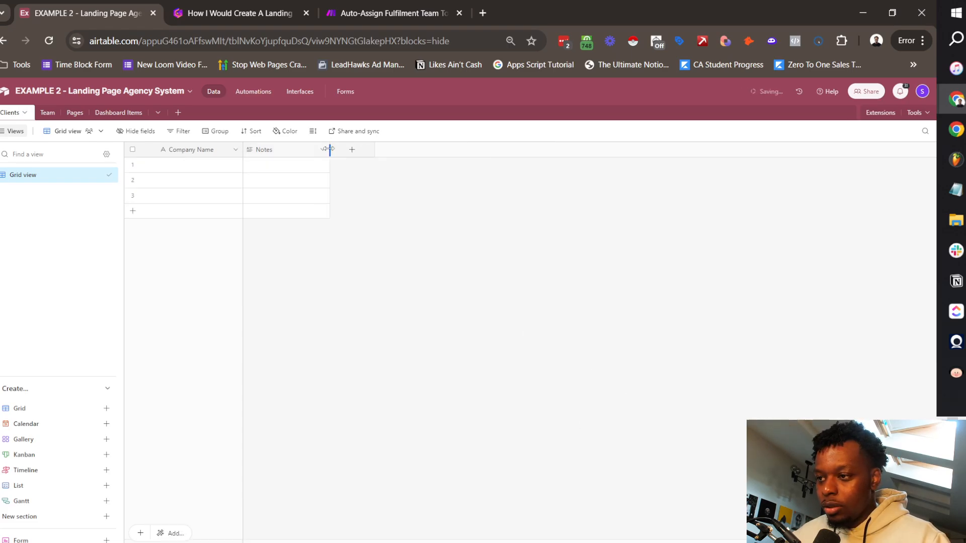
click(322, 150)
click(317, 429)
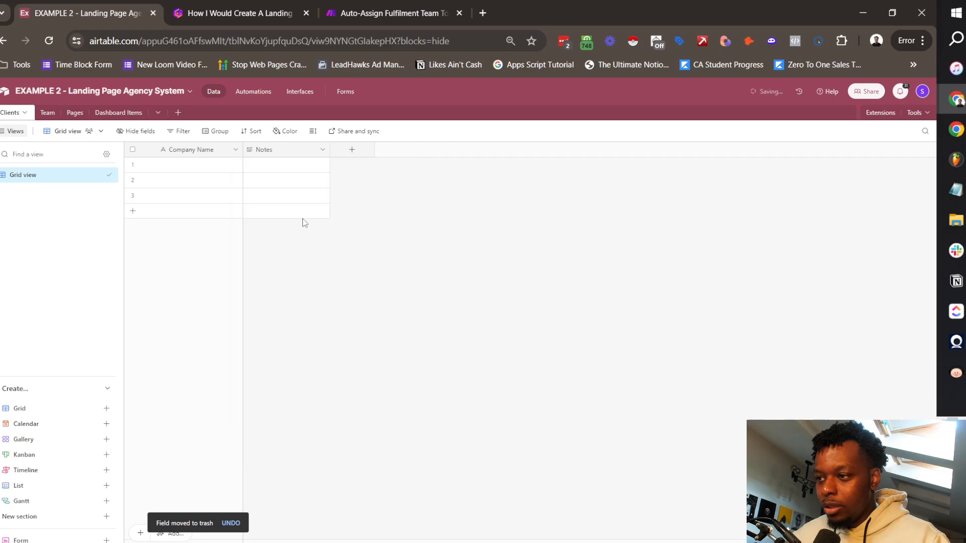
Step: Duplicate the Company Name field and rename the copy Client Full Name
click(236, 149)
click(288, 167)
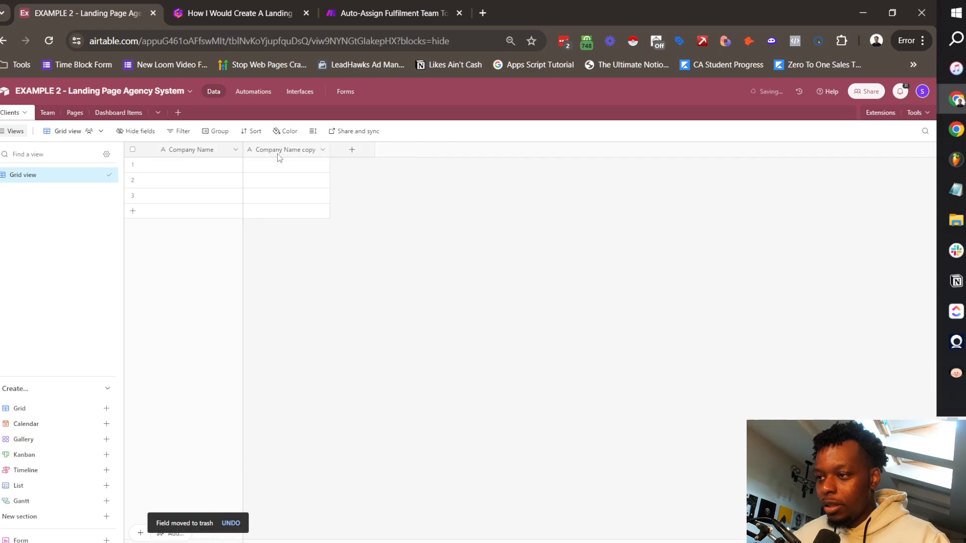
click(290, 149)
click(322, 149)
click(311, 185)
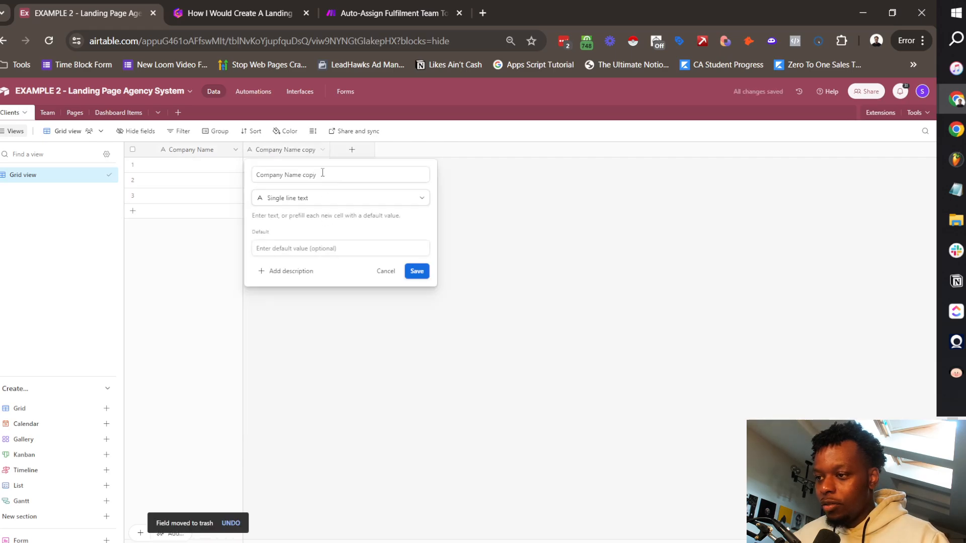
triple_click(322, 174)
text(Client)
click(323, 224)
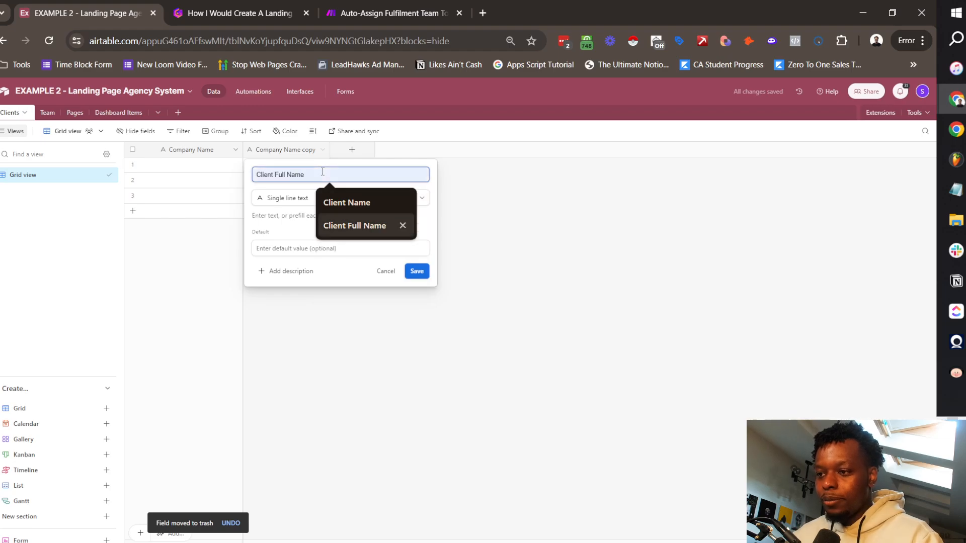
key(Return)
Step: Add a Client Email field of type Email
click(352, 149)
click(387, 200)
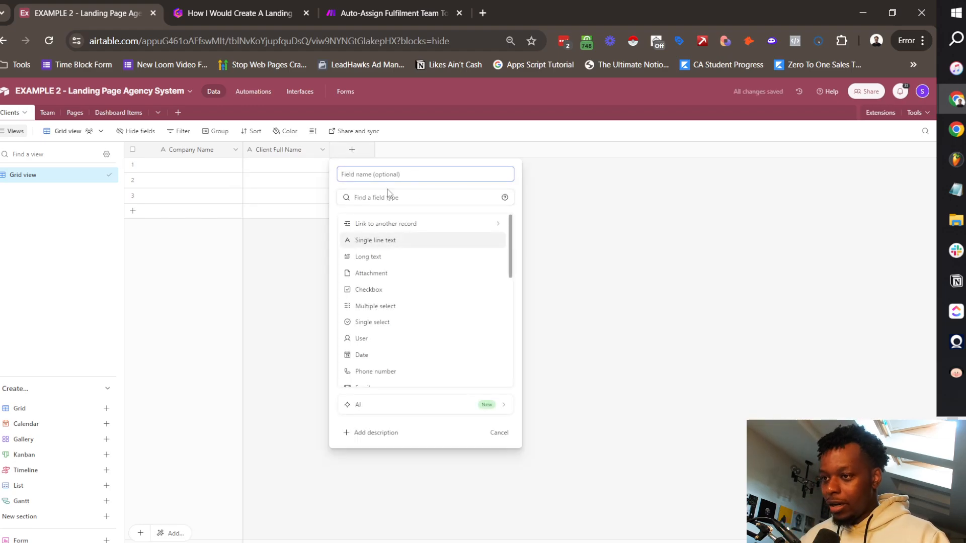
text(email)
click(388, 224)
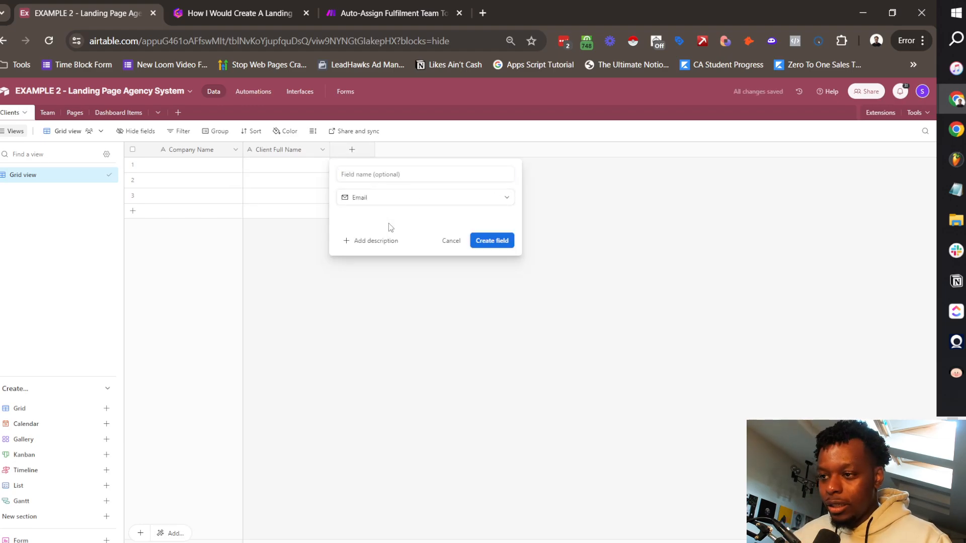
click(387, 174)
text(Client Email)
key(Return)
click(439, 149)
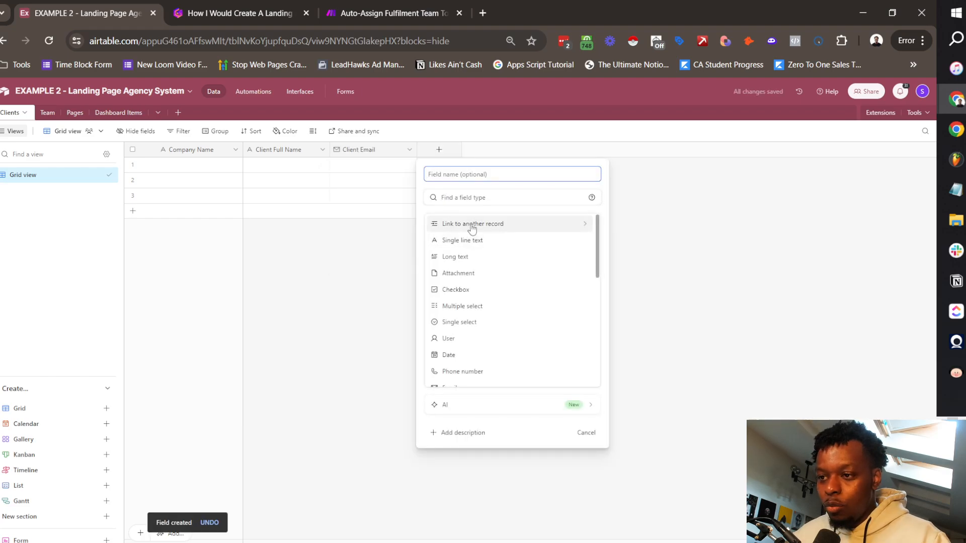
Step: Add a single line text field named Slack Channel ID
click(469, 240)
click(465, 172)
text(Slack Channel ID)
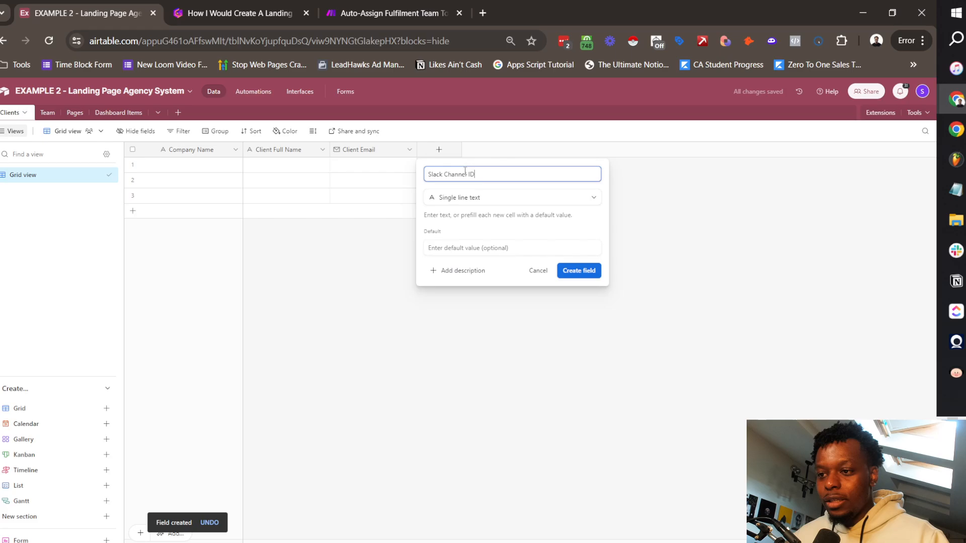
key(Return)
Step: Add a Contract Link field of type URL
click(526, 149)
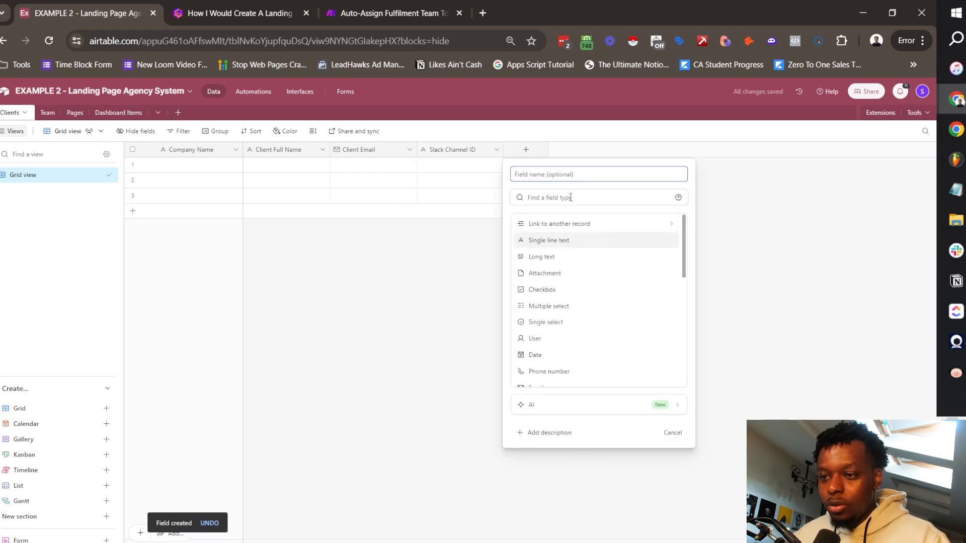
key(Down)
key(Down)
key(Down)
key(Down)
key(Down)
key(Down)
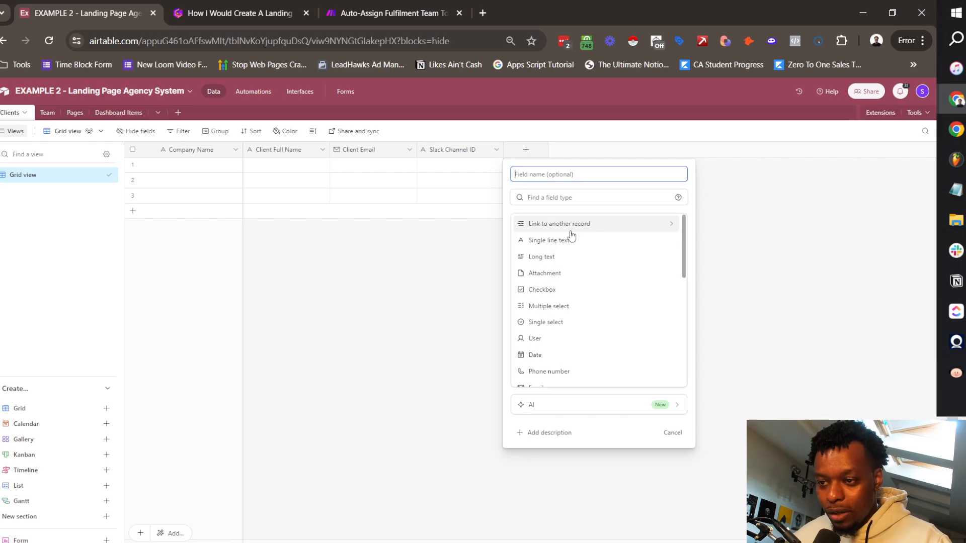
text(C)
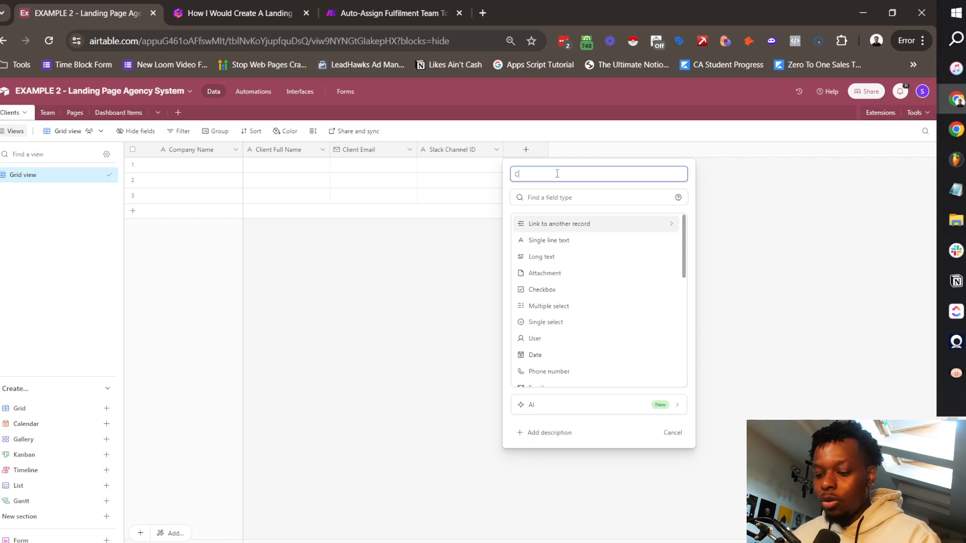
text(ontract Link)
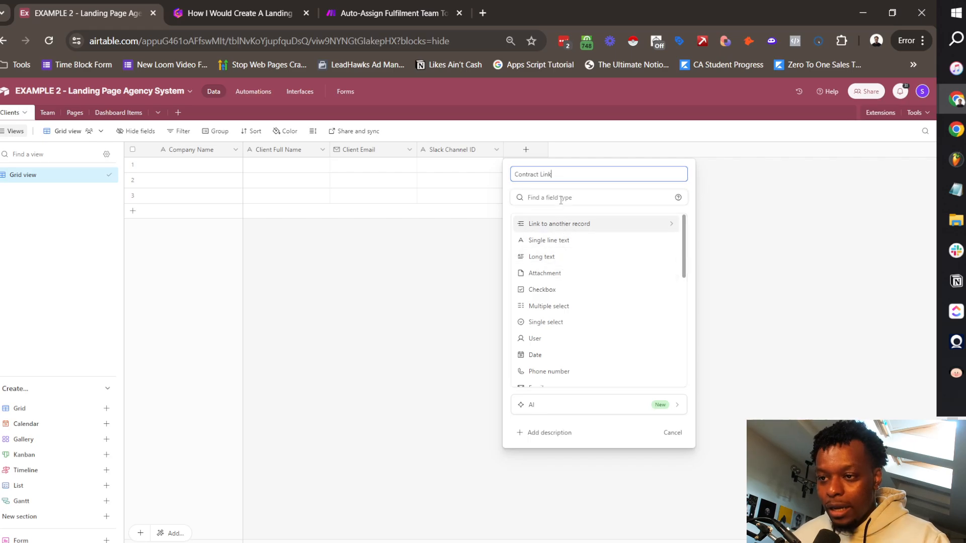
click(560, 199)
text(url)
click(562, 224)
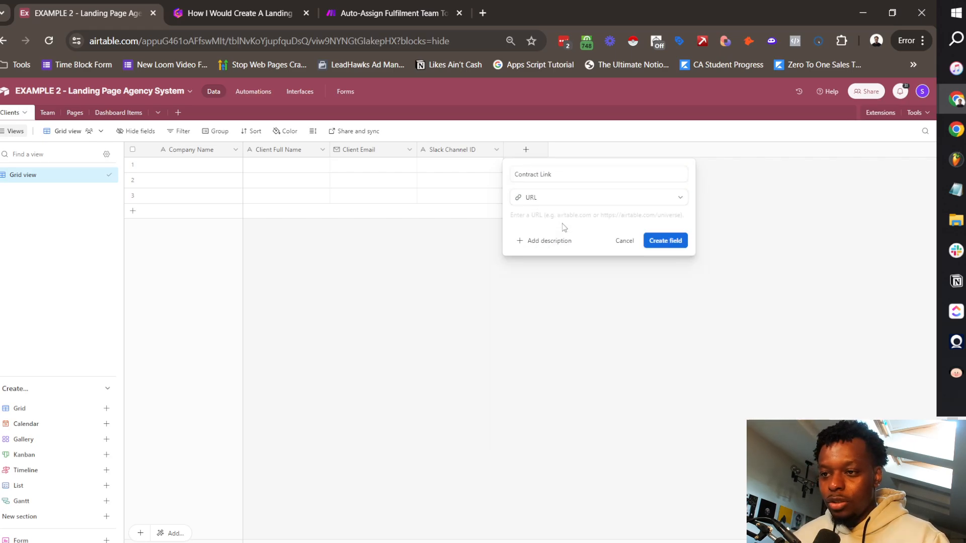
click(669, 240)
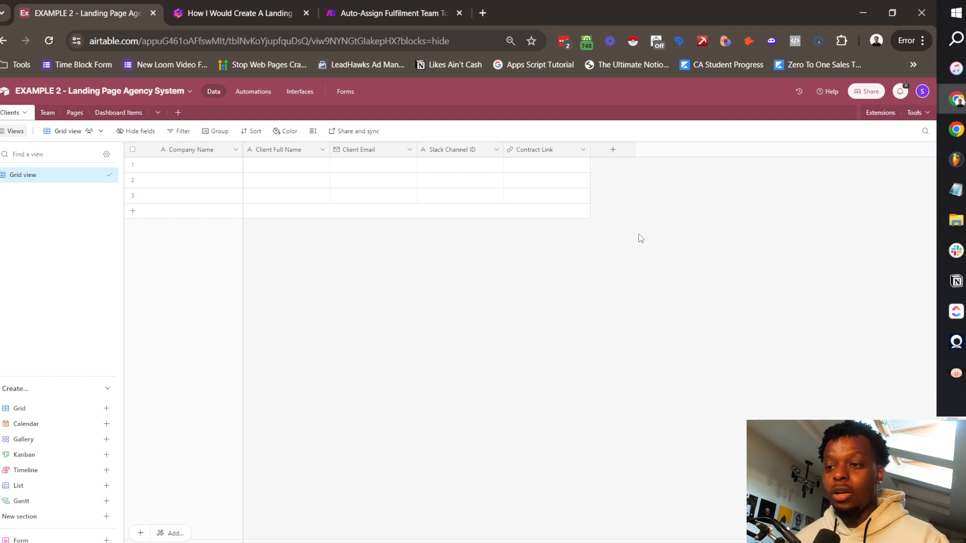
click(612, 149)
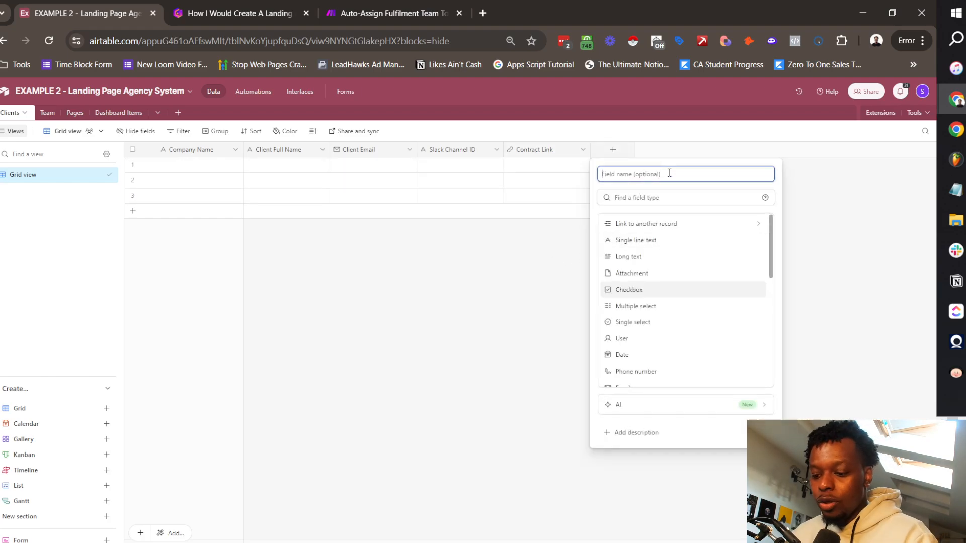
Step: Add a Contract Duration field of type Number
text(Contract Duration)
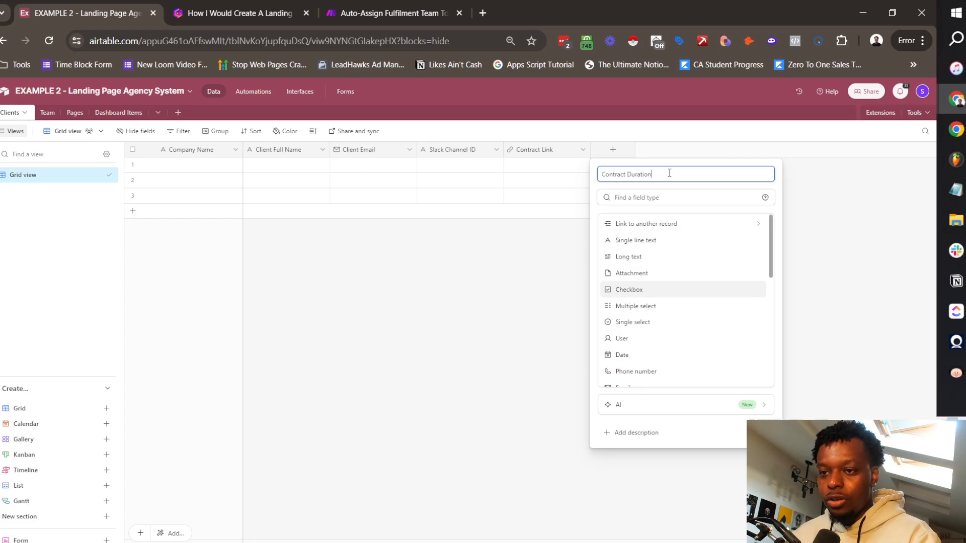
click(651, 191)
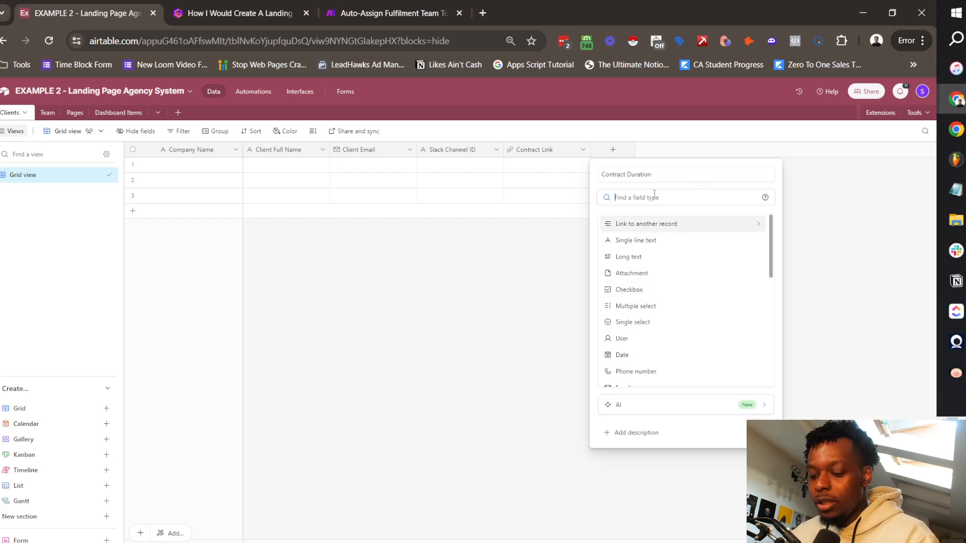
text(num)
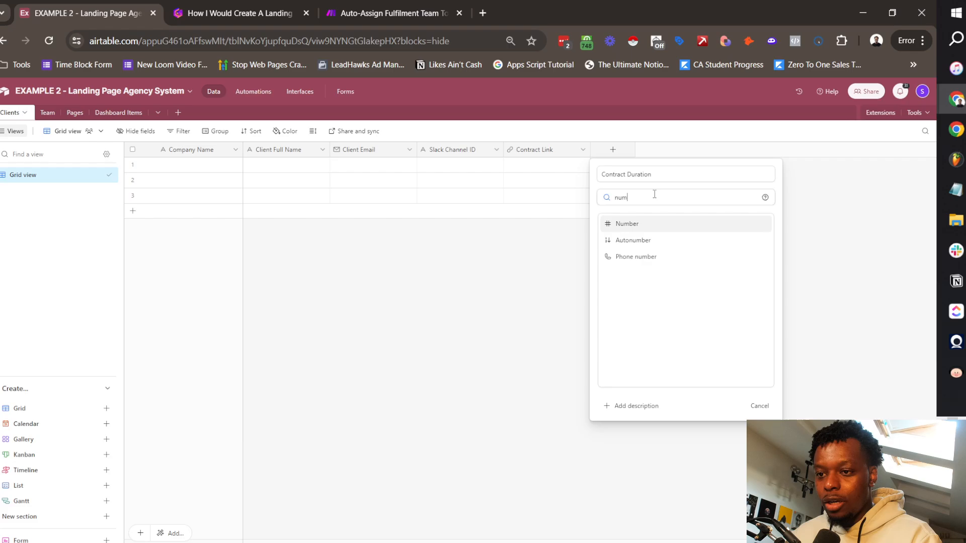
key(Return)
Step: Add a Created Date created-time field in Friendly format without time
text(Crea)
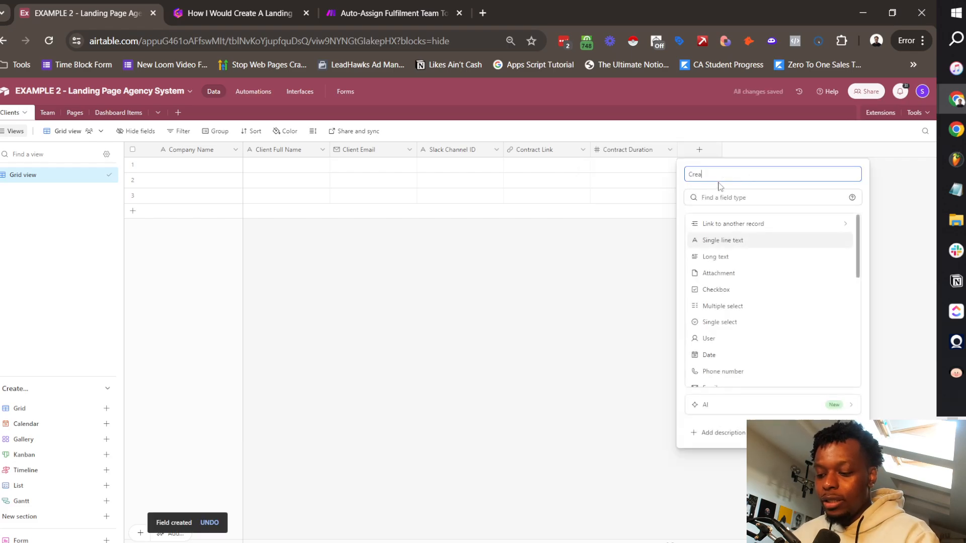
text(ted Date)
click(719, 197)
text(creat)
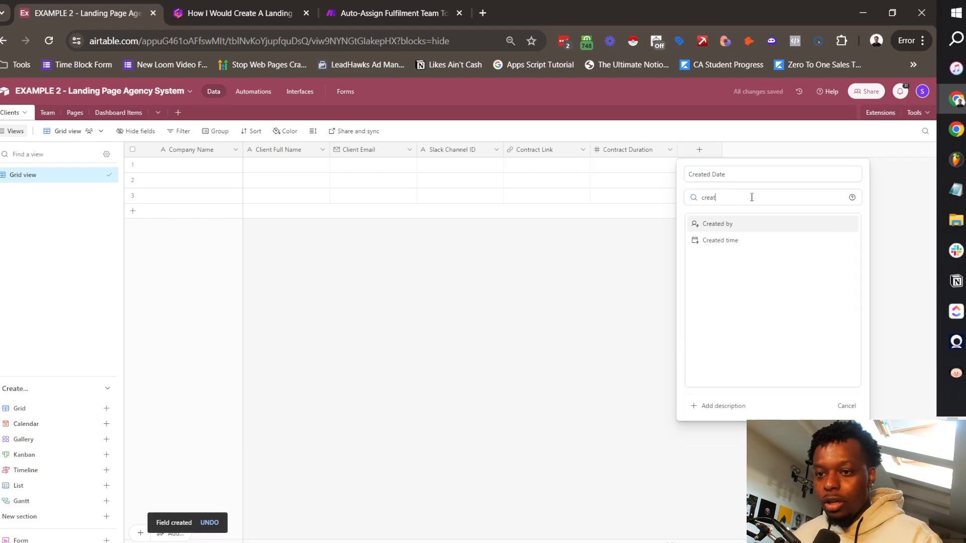
click(727, 241)
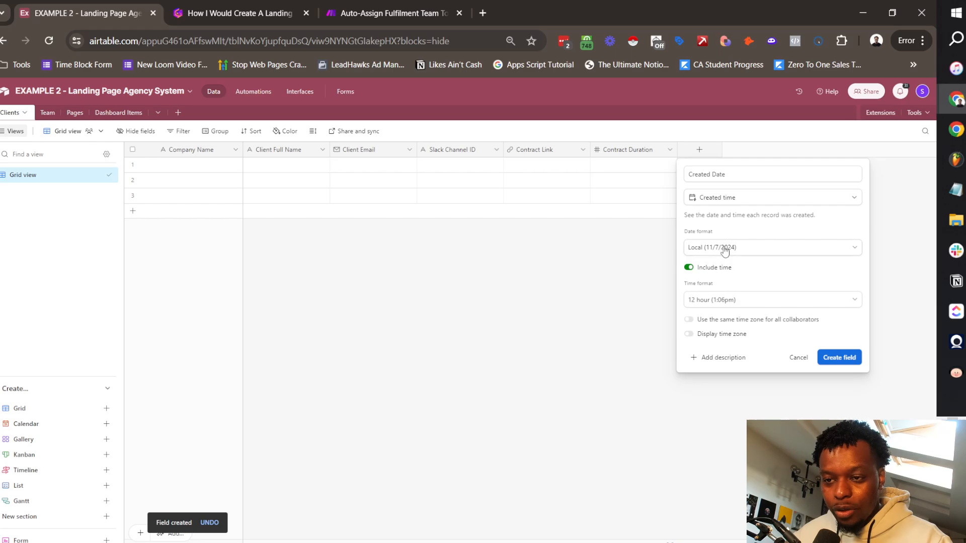
click(727, 248)
click(718, 300)
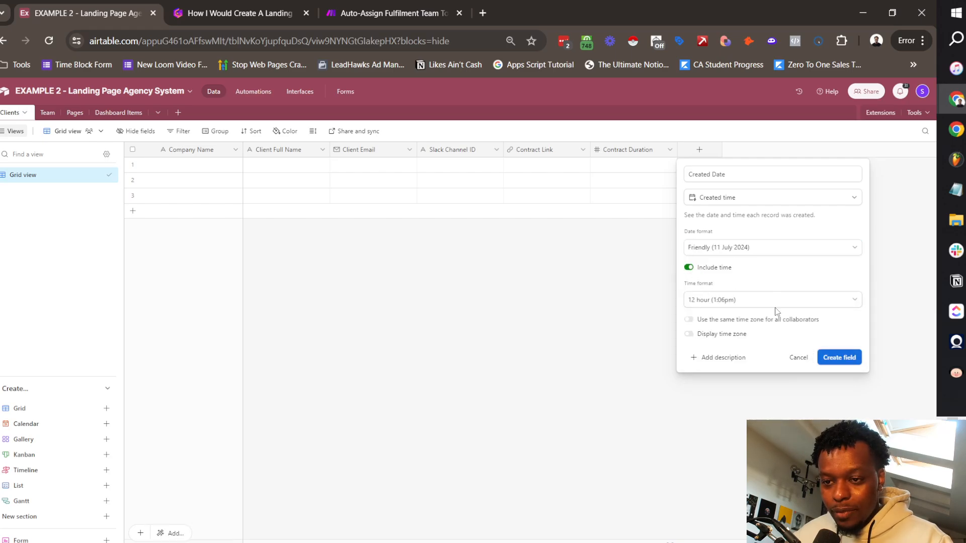
click(690, 268)
click(835, 320)
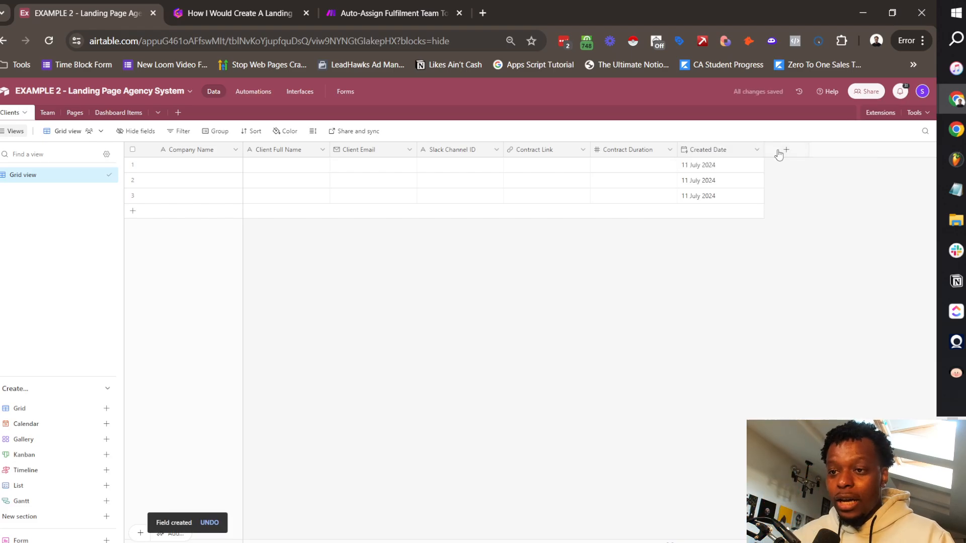
Step: Add a Contract Value currency field using the $12.34 preset
click(780, 150)
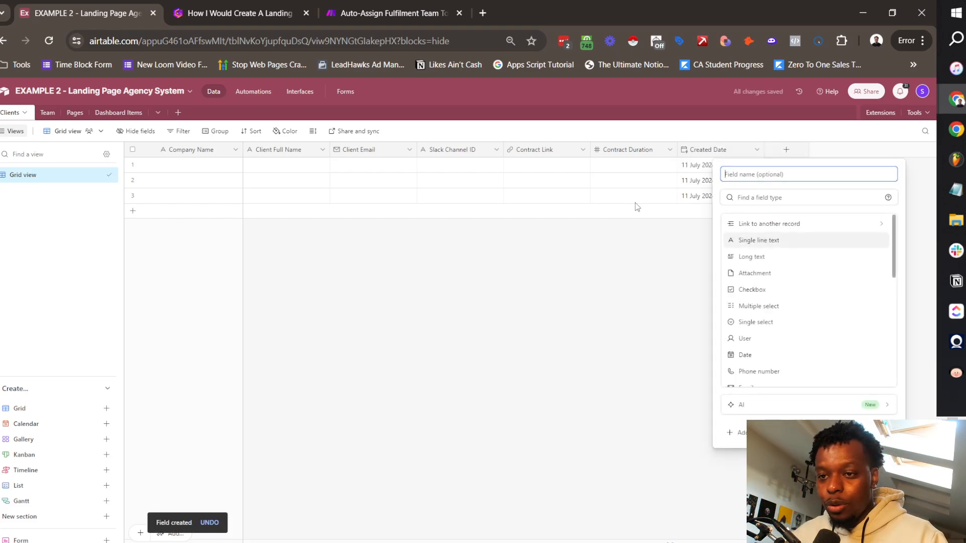
text(C)
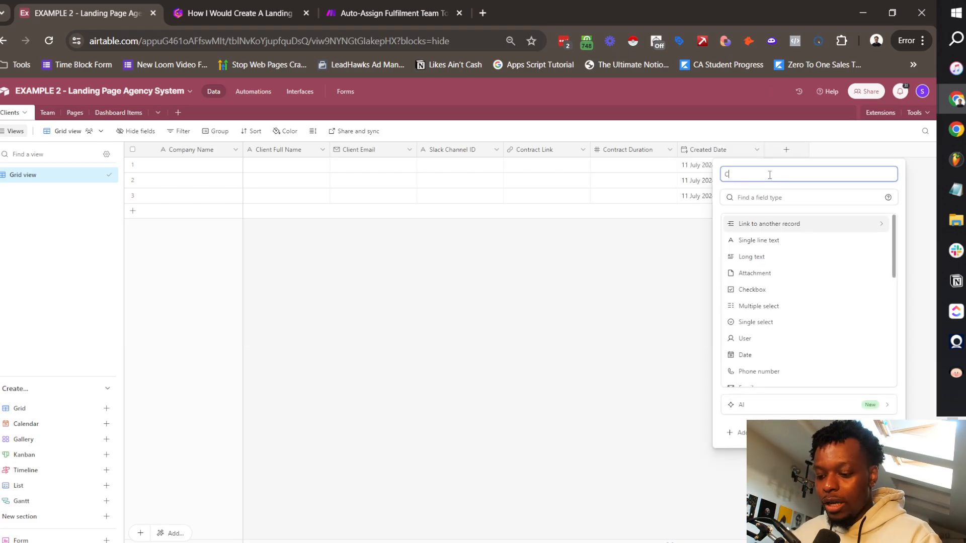
text(on)
key(BackSpace)
key(BackSpace)
key(BackSpace)
text(C)
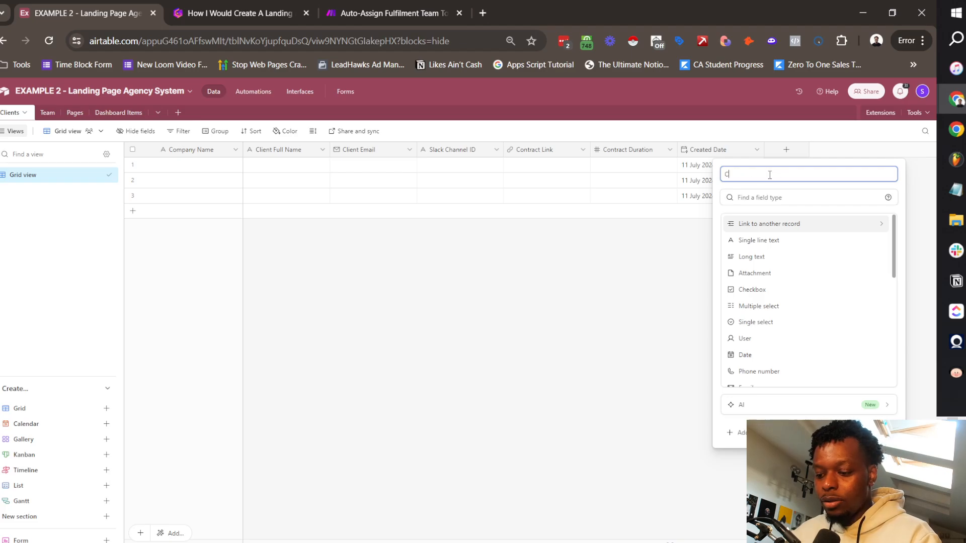
text(ontract Value)
click(770, 196)
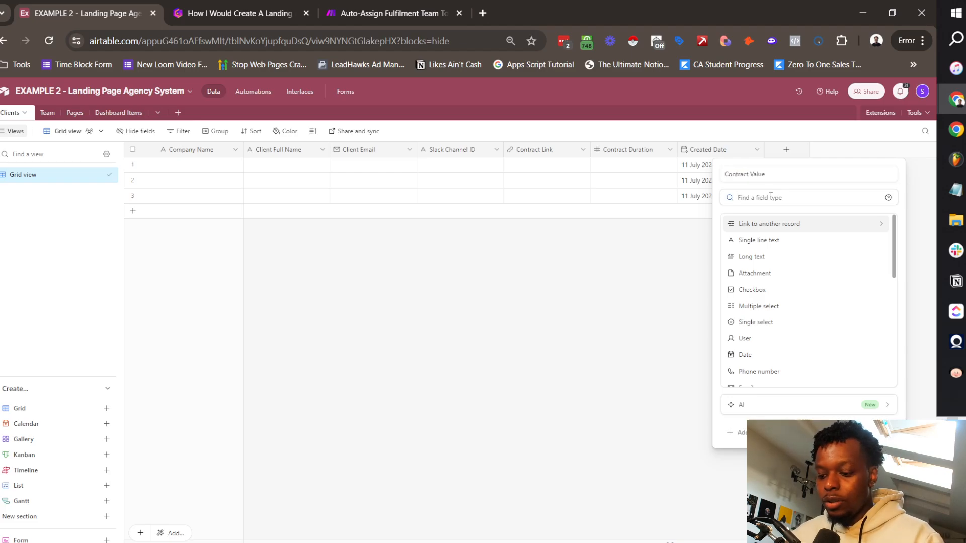
text(curr)
click(770, 223)
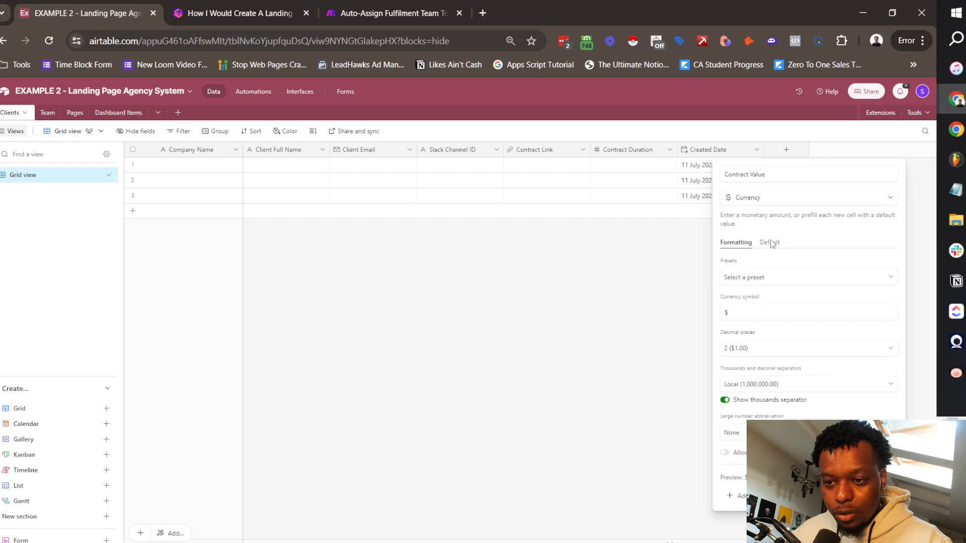
click(772, 279)
click(761, 315)
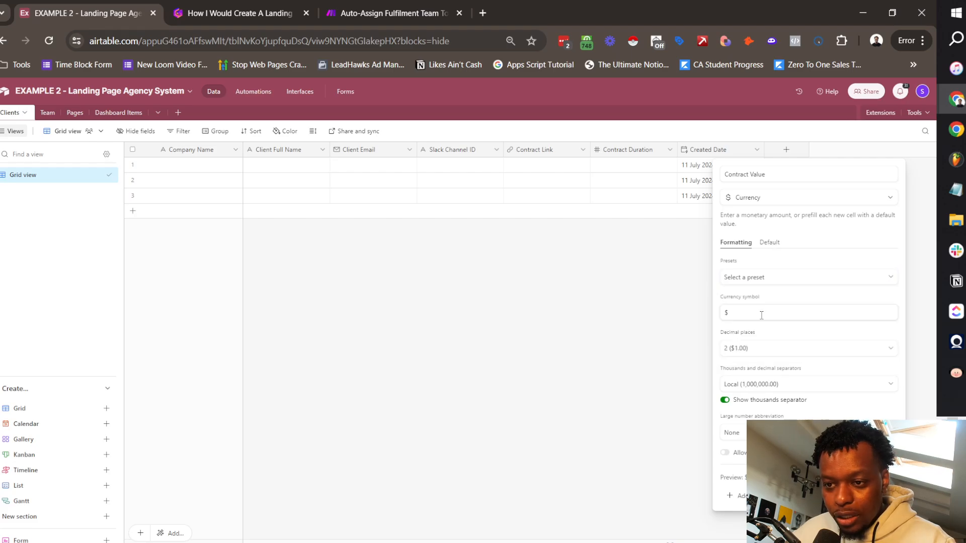
click(768, 275)
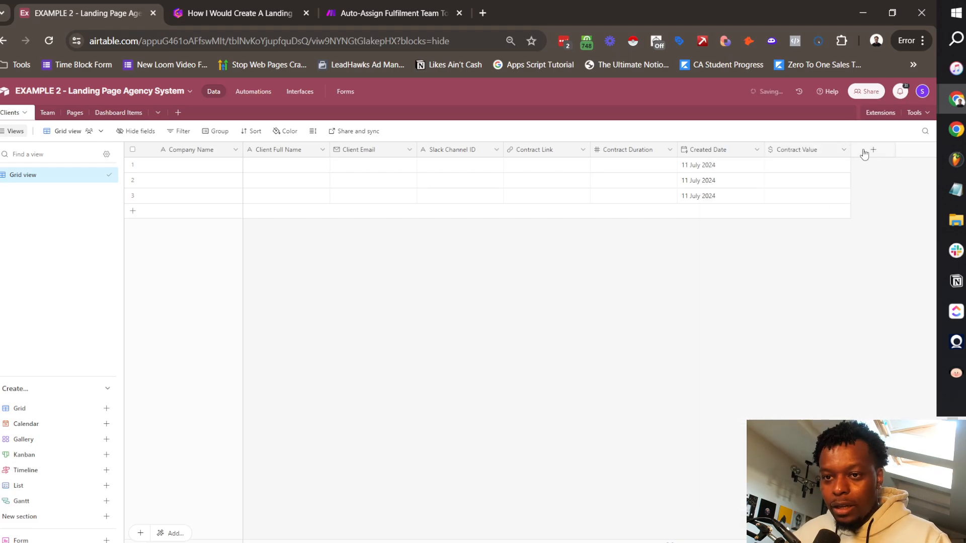
click(864, 153)
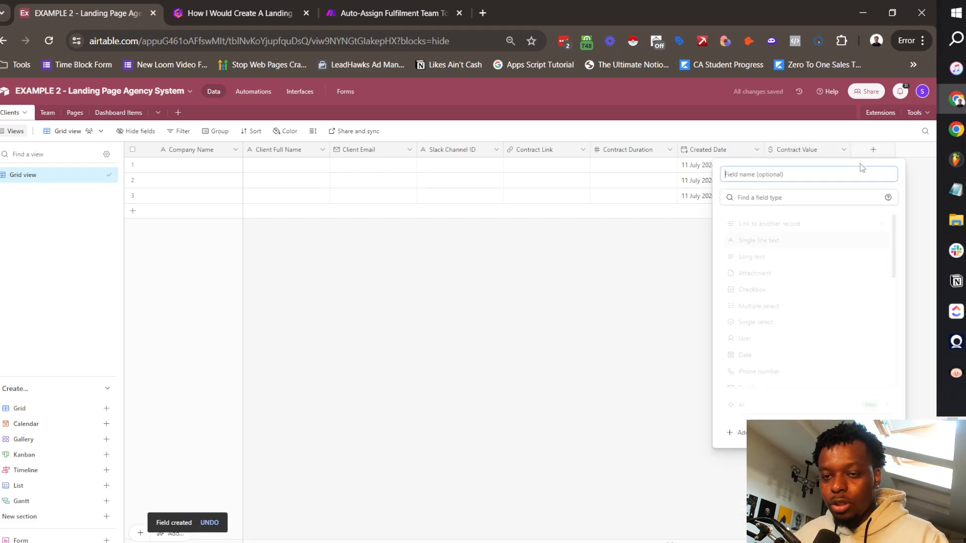
Step: Create a Contract End Date formula field: DATEADD({Created Date}, {Contract Duration}, "days")
text(form)
click(780, 220)
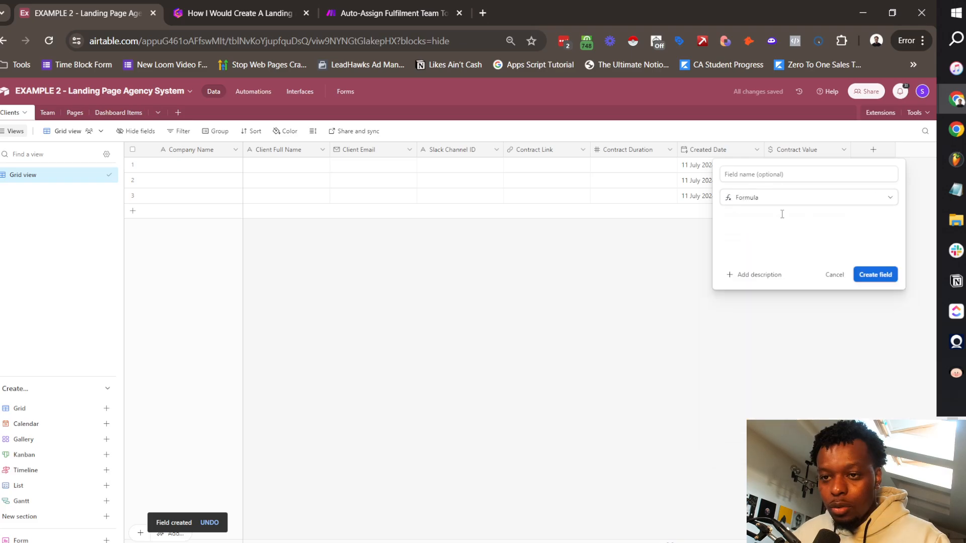
click(782, 179)
text(Contract E)
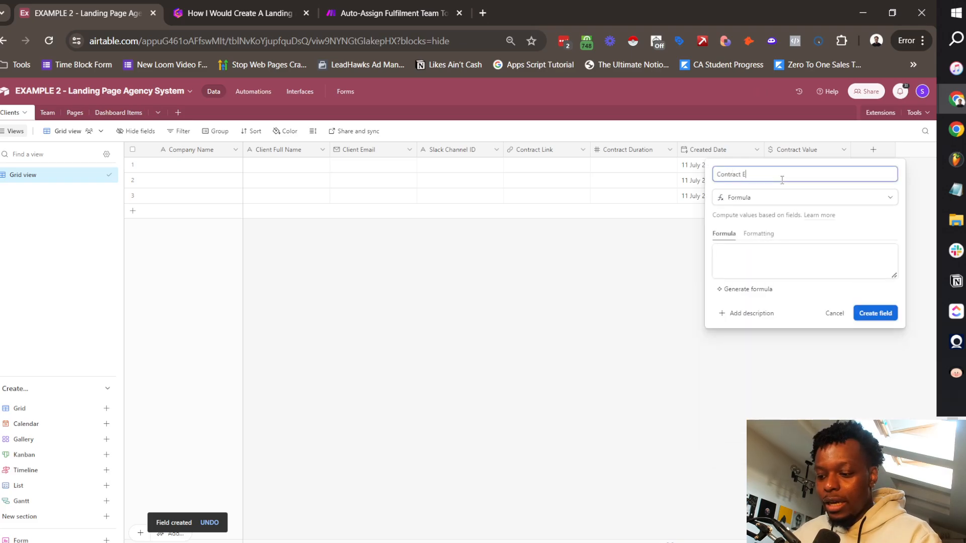
text(nd Date)
click(751, 266)
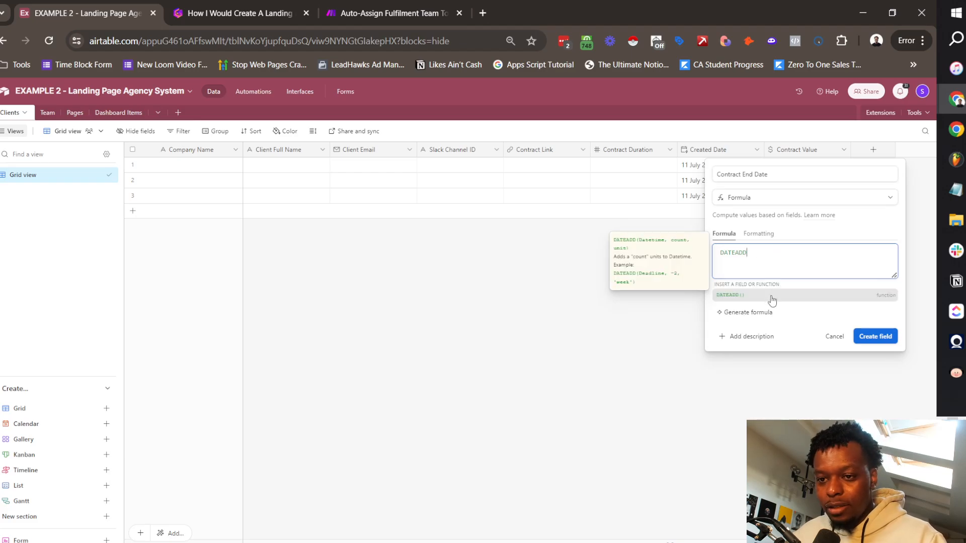
click(772, 296)
text(Cr)
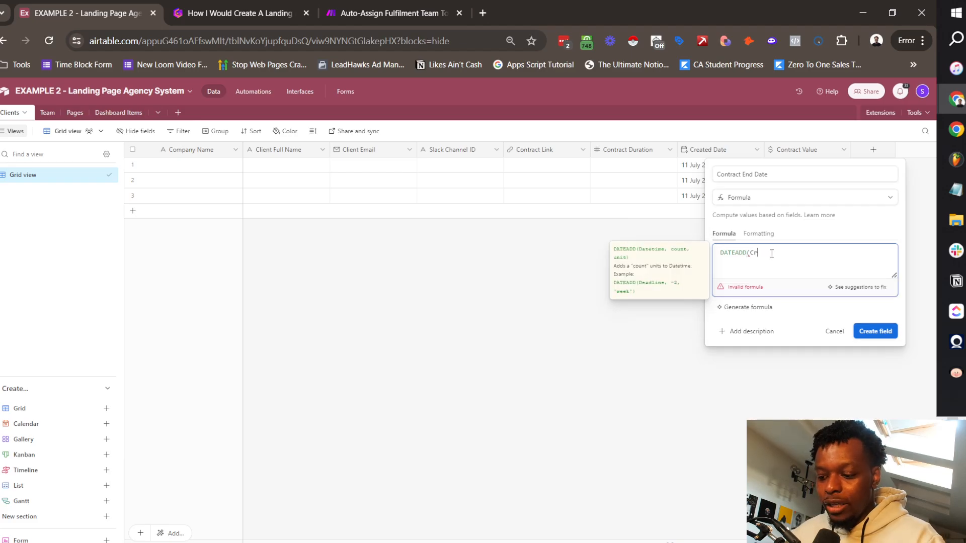
text(eated)
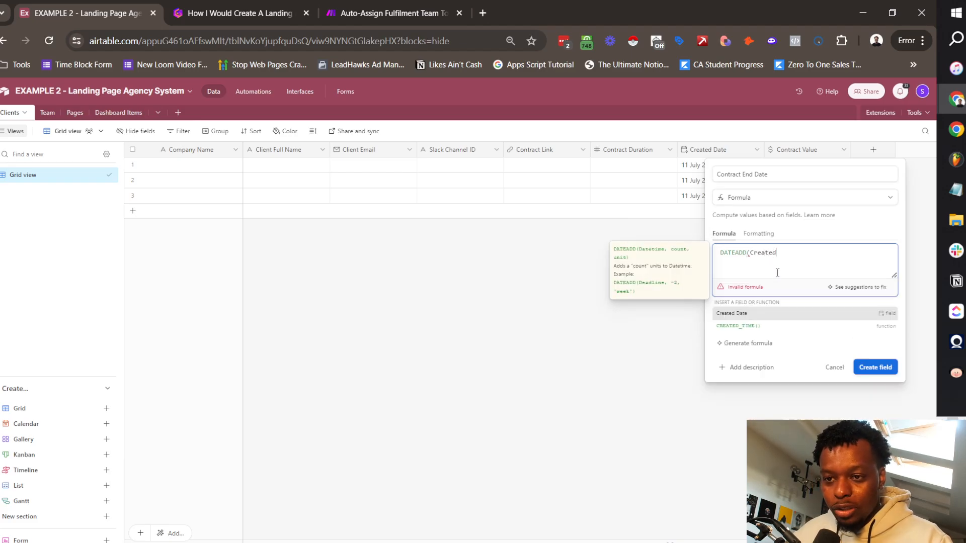
click(765, 316)
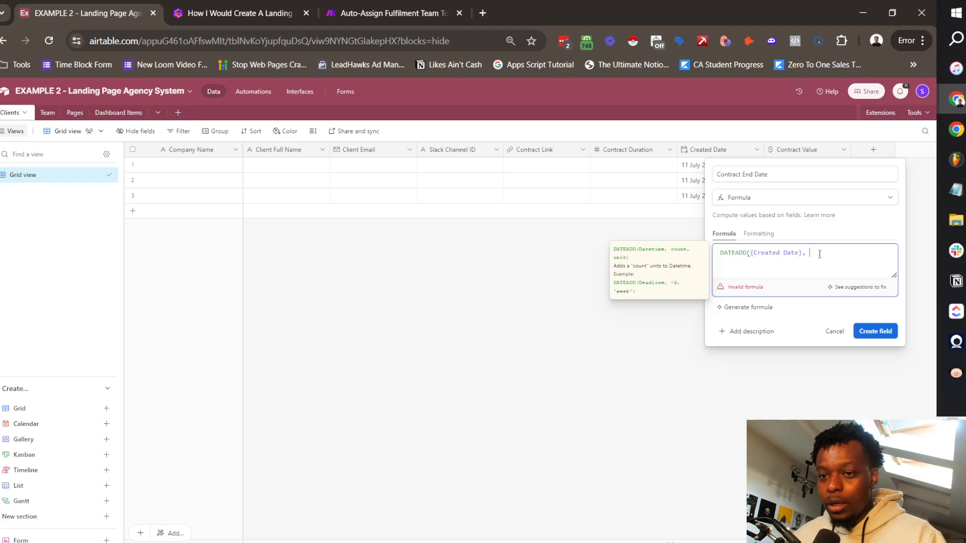
text(, {C)
text(on)
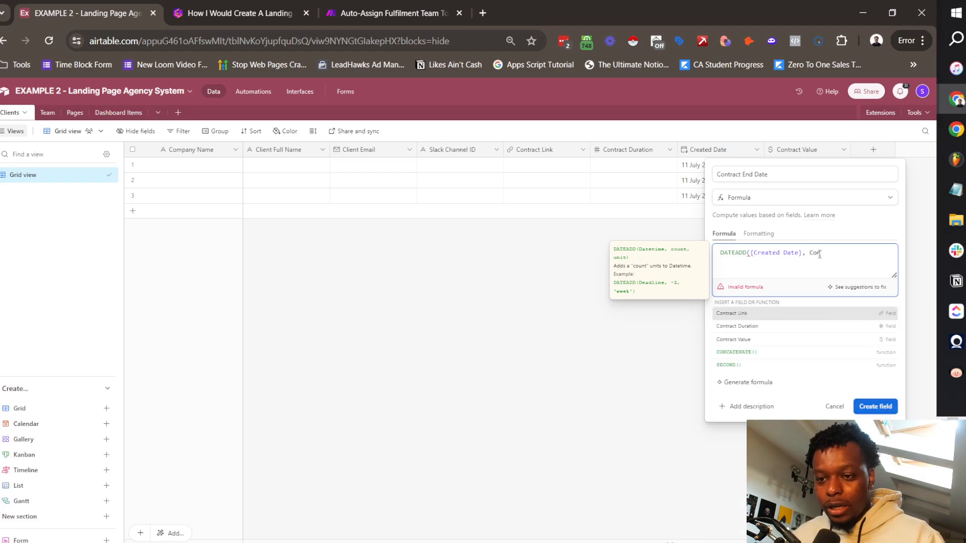
click(780, 328)
text(, )
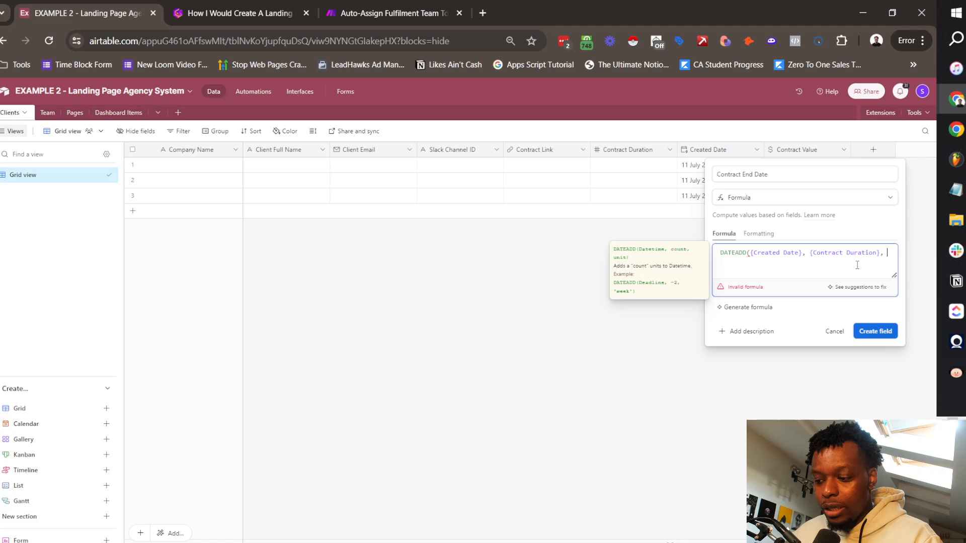
text("days")
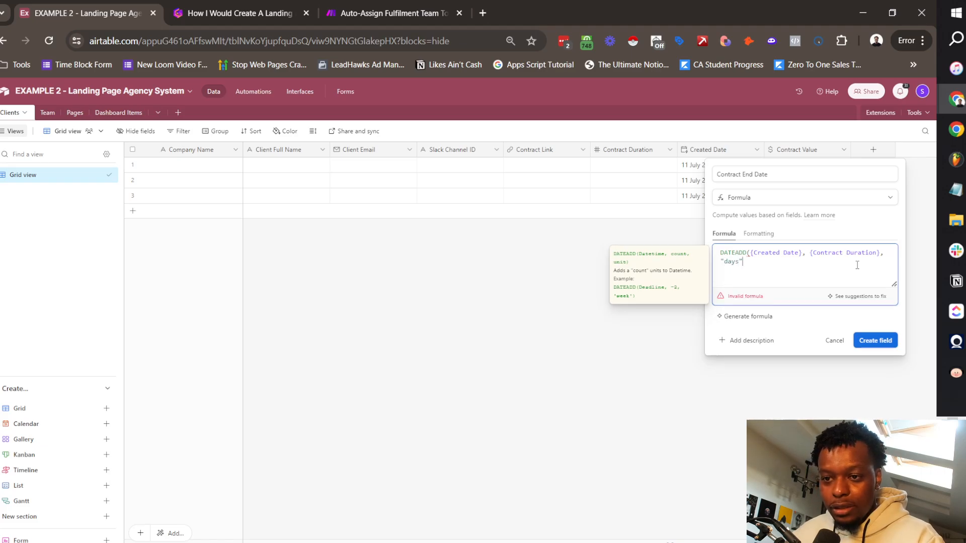
text())
click(874, 324)
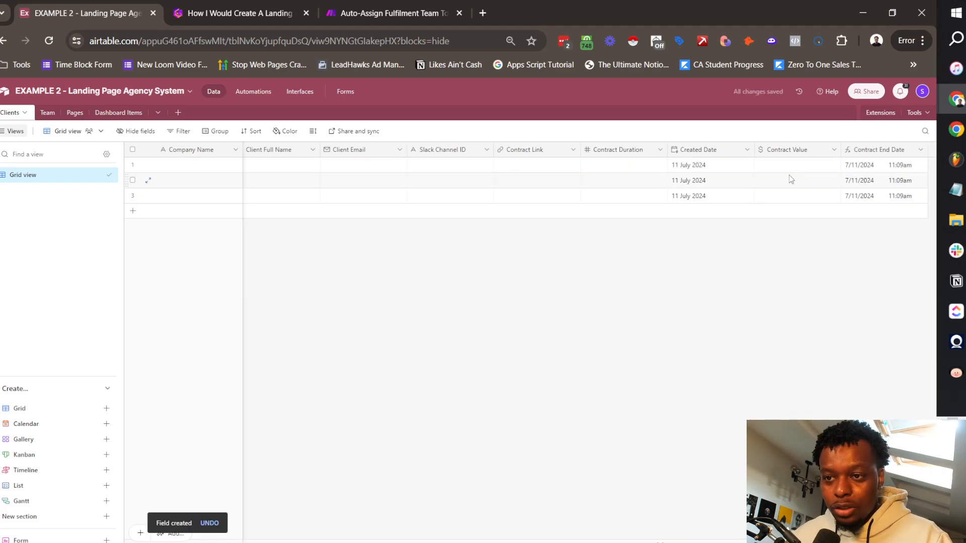
Step: Format Contract End Date as a Friendly date (11 July 2024) without time
right_click(853, 150)
click(813, 172)
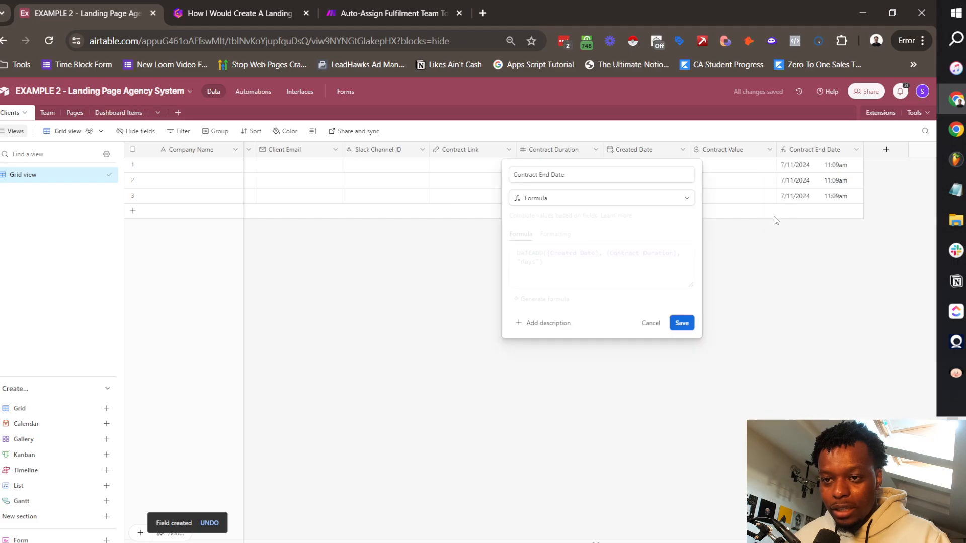
click(565, 234)
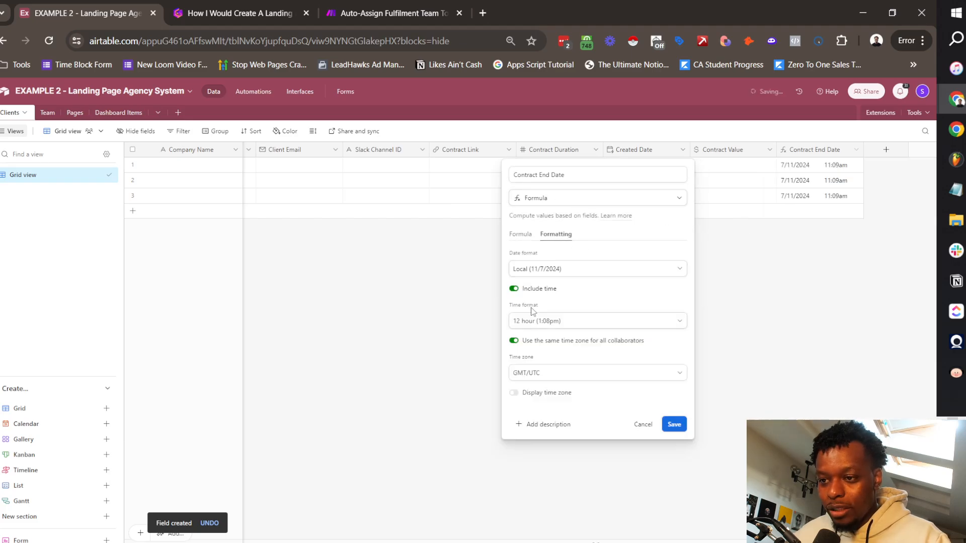
click(549, 269)
click(537, 319)
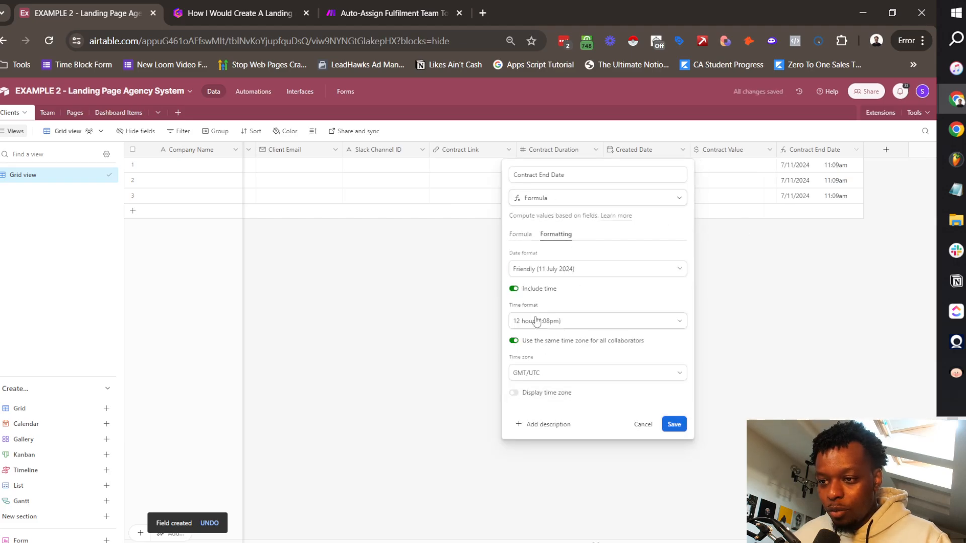
click(515, 289)
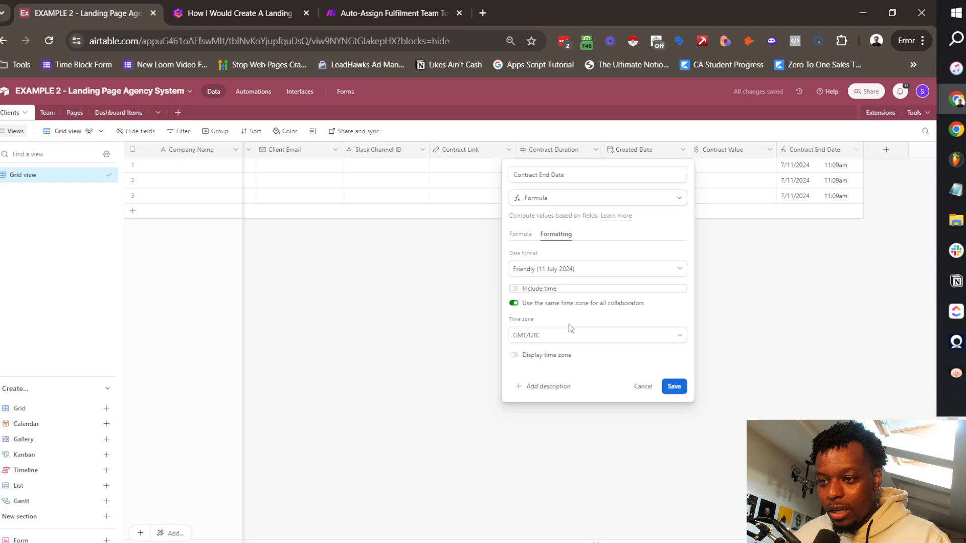
click(674, 387)
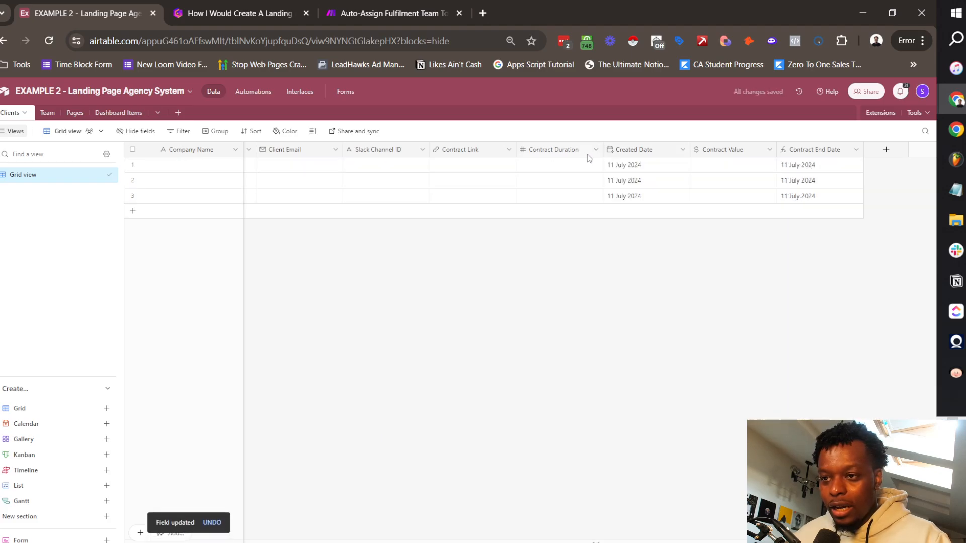
Step: Enter 90 as the first client's Contract Duration and set the field to 0 decimal places
click(576, 179)
double_click(569, 165)
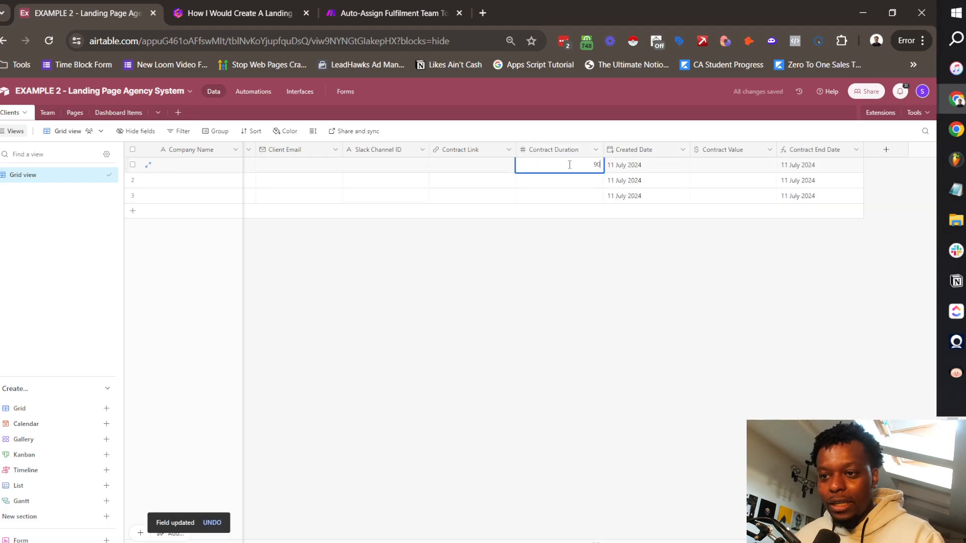
key(Return)
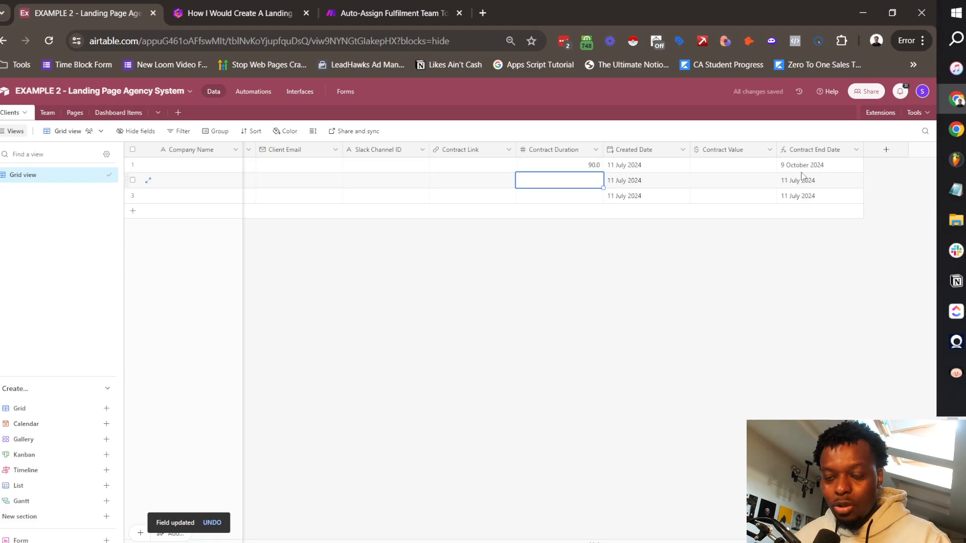
click(595, 150)
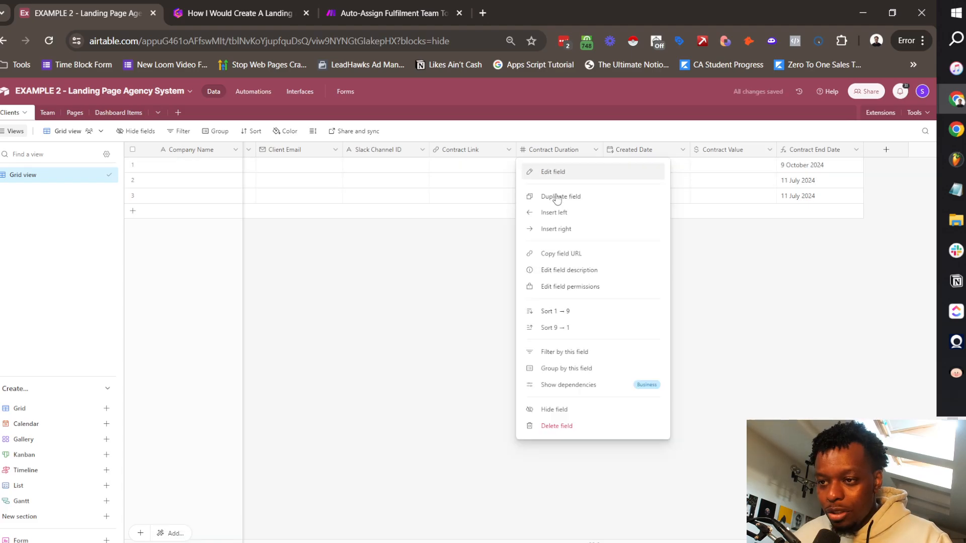
click(553, 172)
click(552, 305)
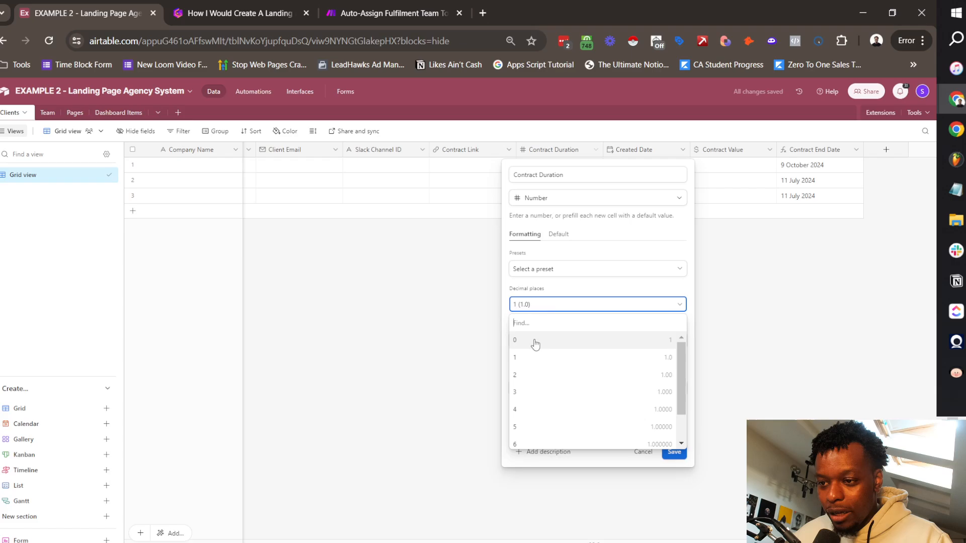
click(535, 344)
click(675, 451)
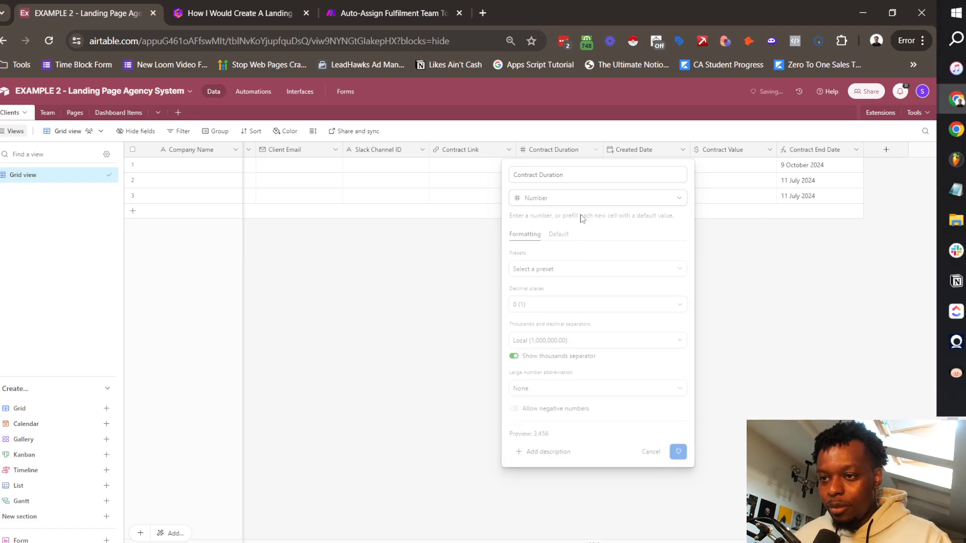
Step: Enter Contract Durations of 30 and 60 for the second and third clients
click(576, 181)
text(30)
key(Return)
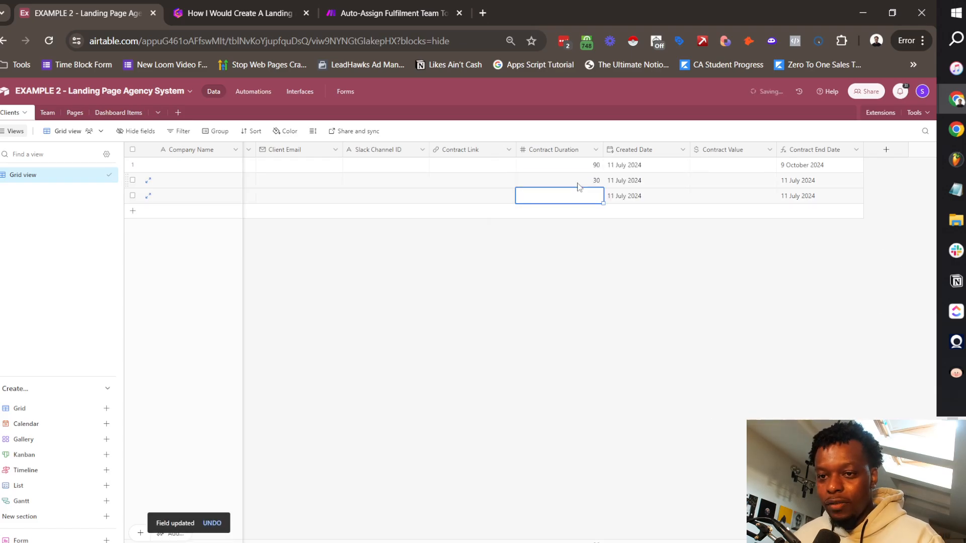
text(60)
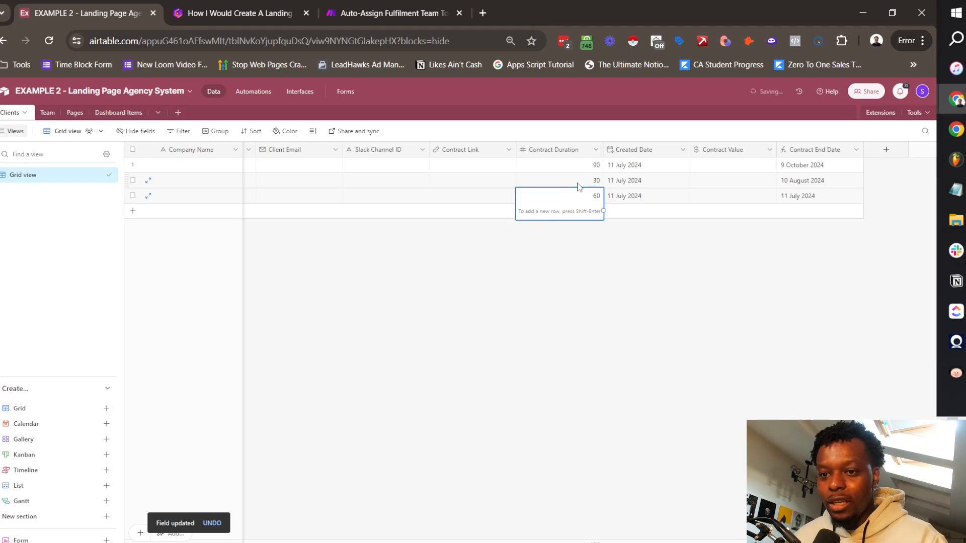
click(764, 249)
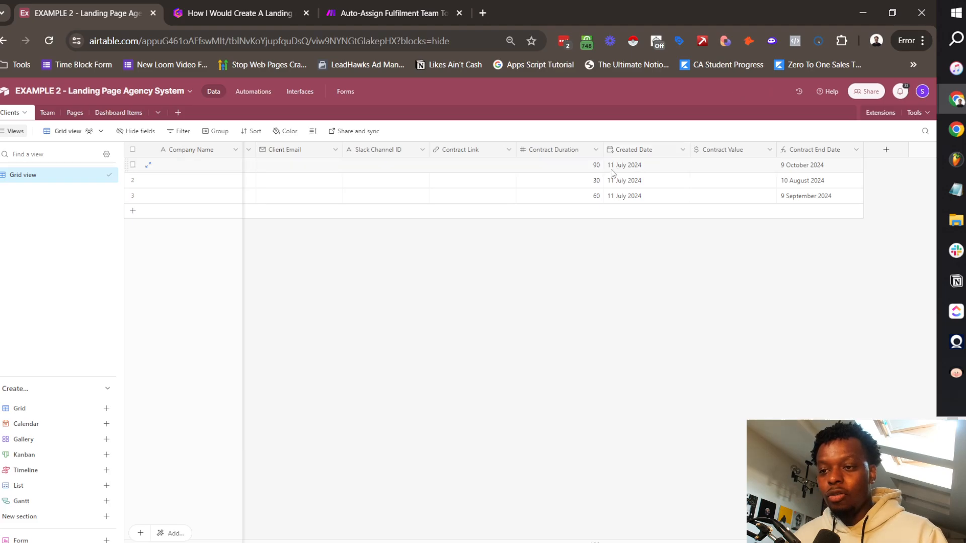
Step: Drag the Contract Value column left of Created Date, right after Contract Duration
drag(802, 166, 780, 322)
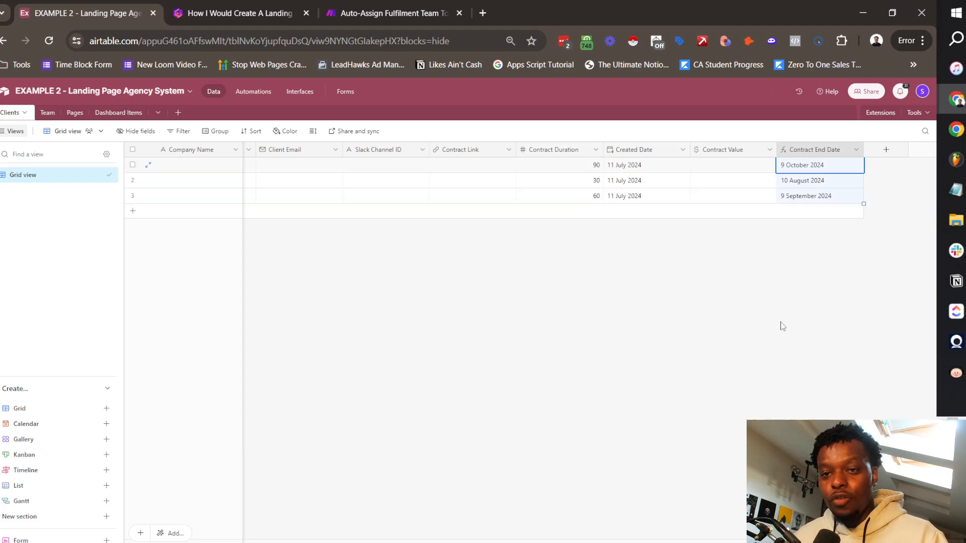
click(729, 306)
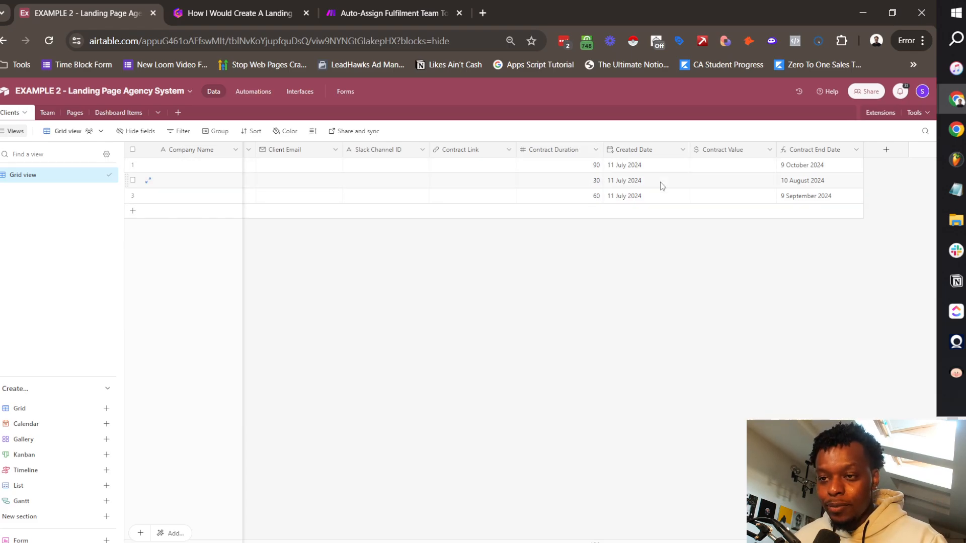
drag(723, 149, 608, 150)
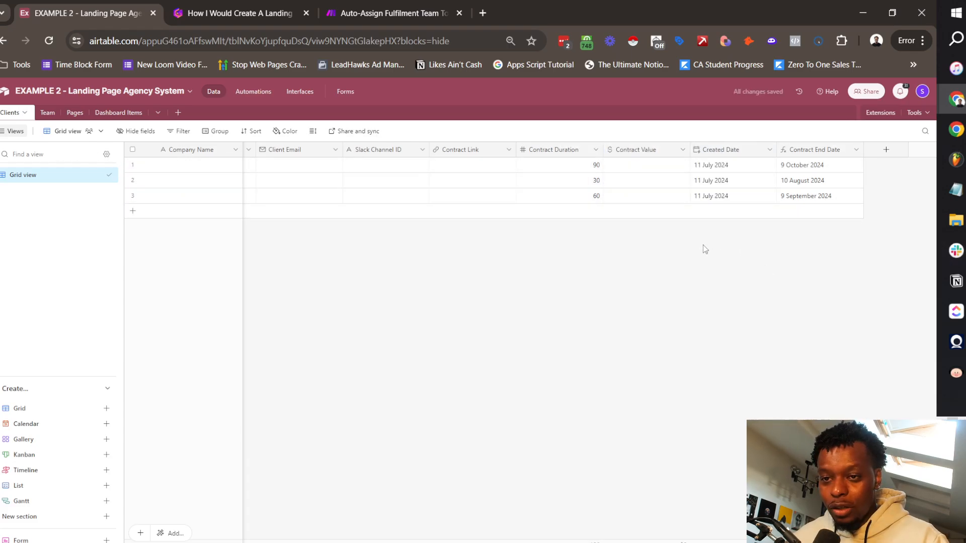
Step: In the Team table, rename the Name field to 'Team Member Name'
click(57, 114)
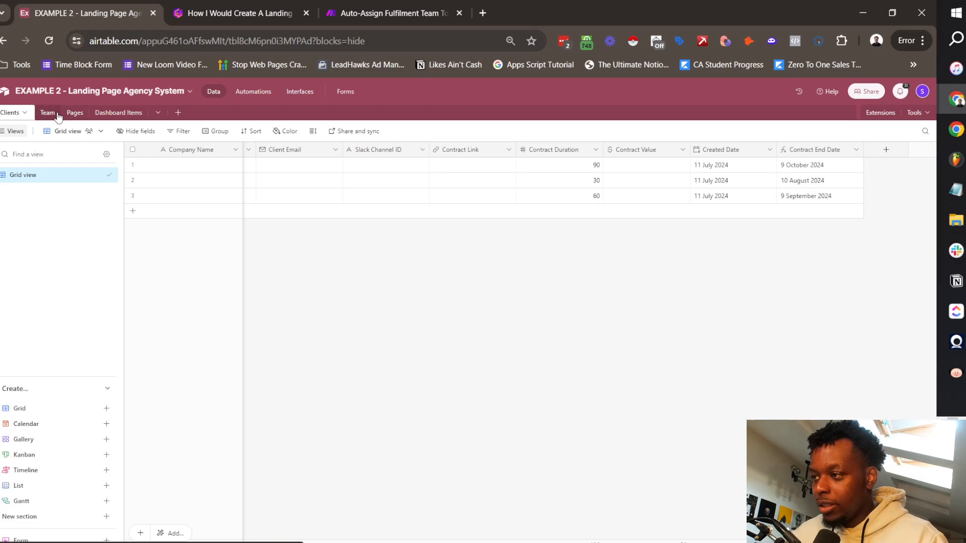
click(236, 150)
click(214, 170)
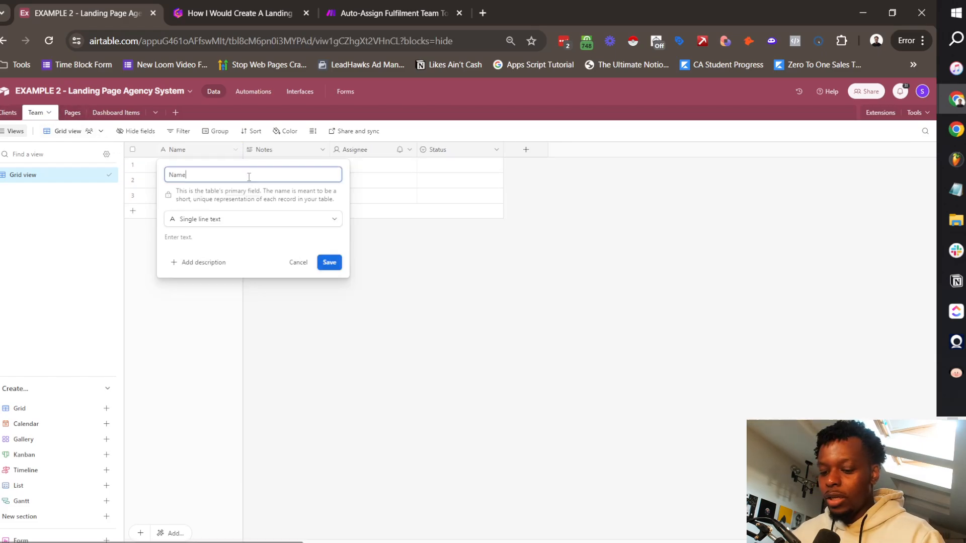
double_click(248, 177)
text(Team Member Name)
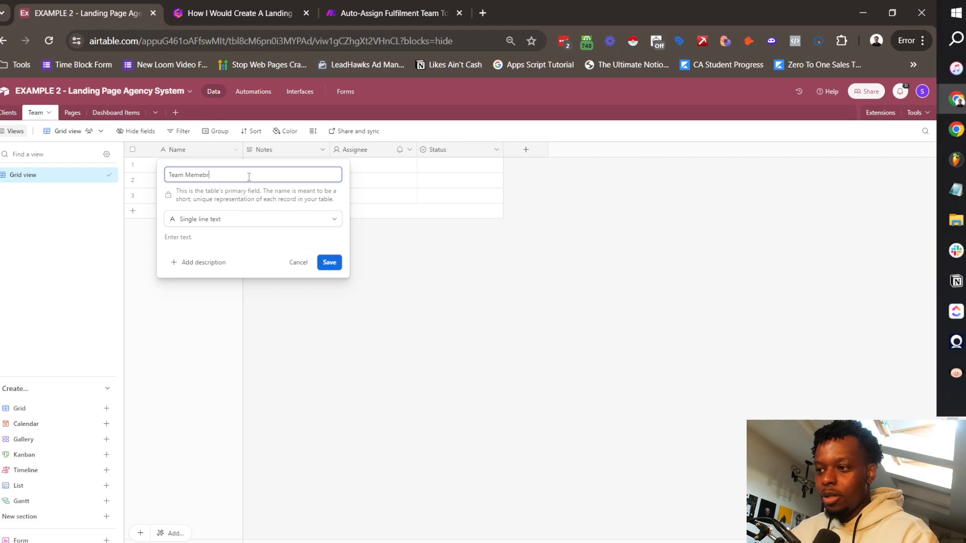
key(Return)
Step: Delete the Notes and Assignee fields
right_click(282, 152)
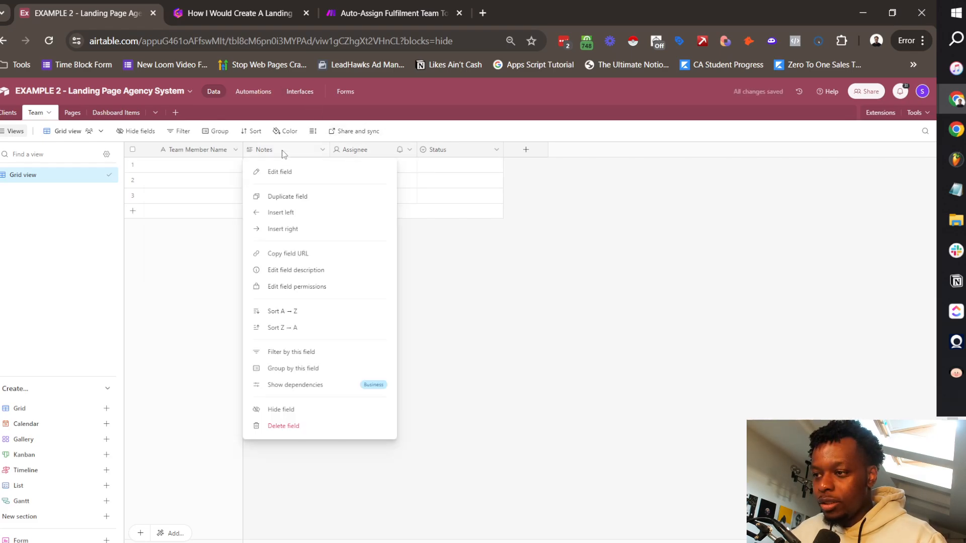
click(323, 431)
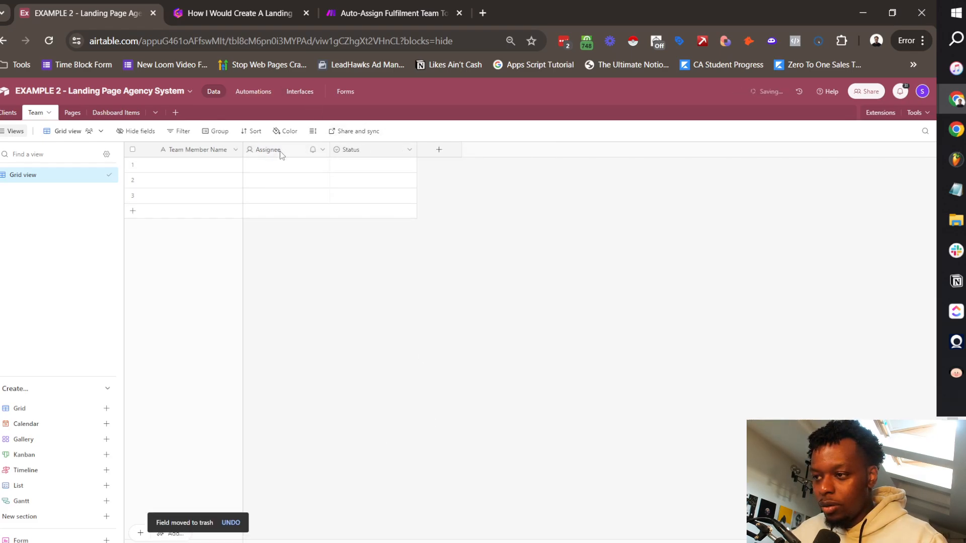
right_click(283, 152)
click(309, 426)
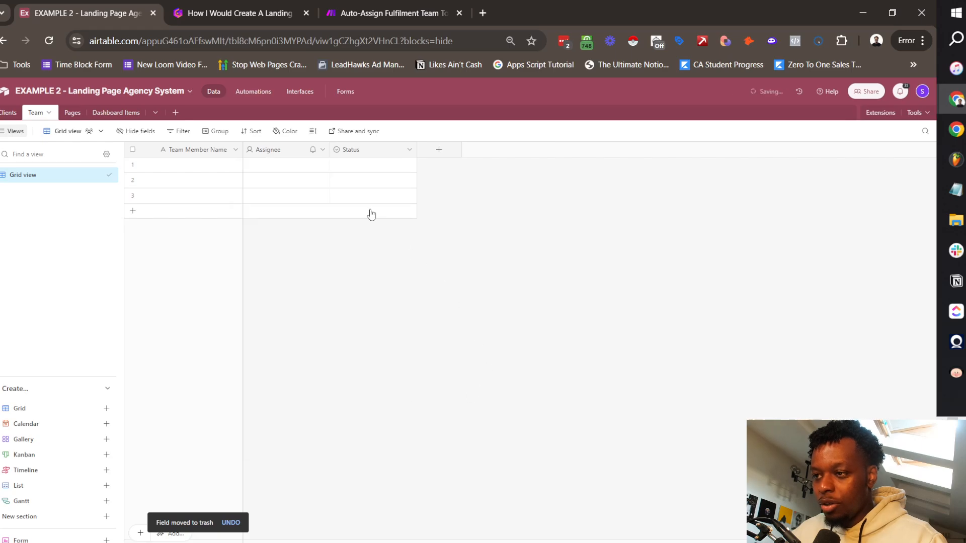
Step: Remove the Todo, In progress and Done options from the Status field
click(323, 150)
click(318, 174)
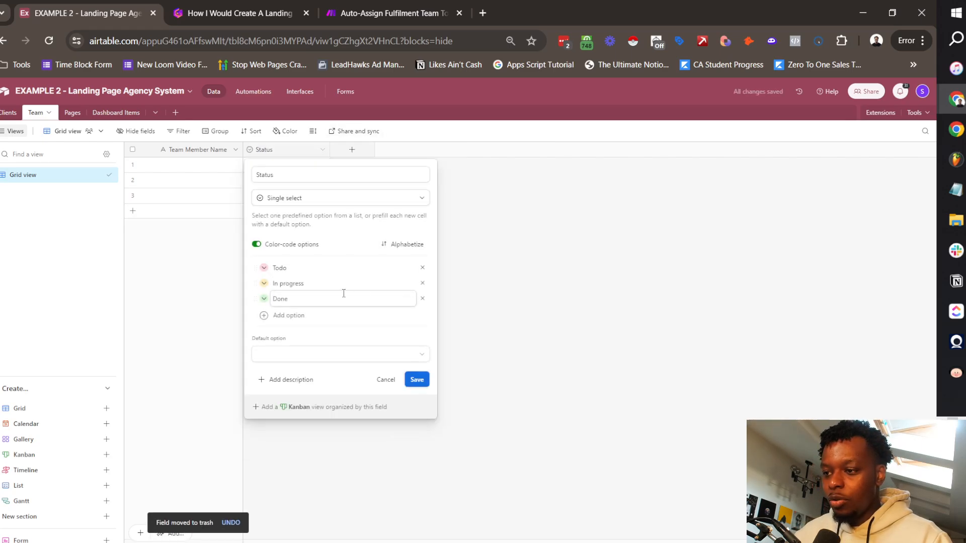
click(422, 269)
click(423, 269)
click(422, 269)
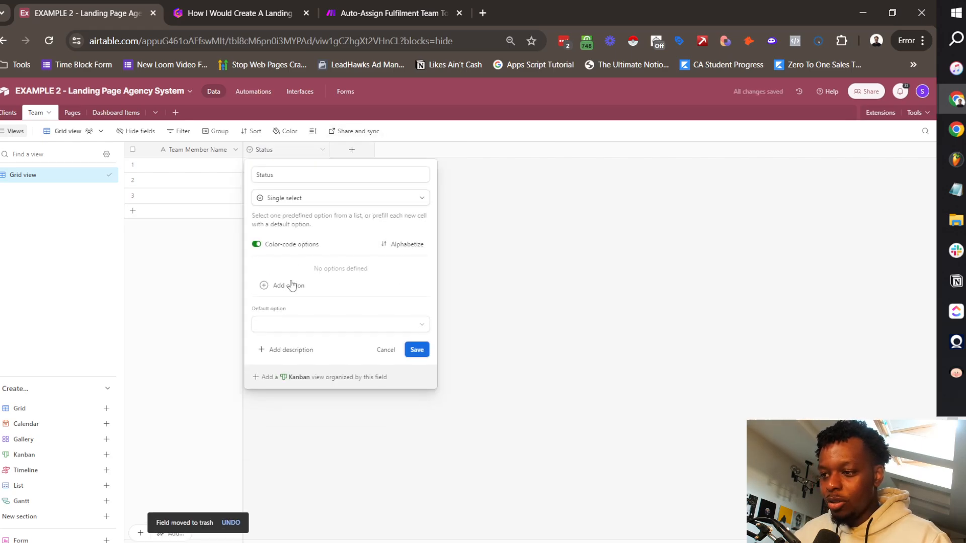
Step: Add Status options Developer, Designer, Copywriter, Account Manager and Ops Manager, and save
click(289, 285)
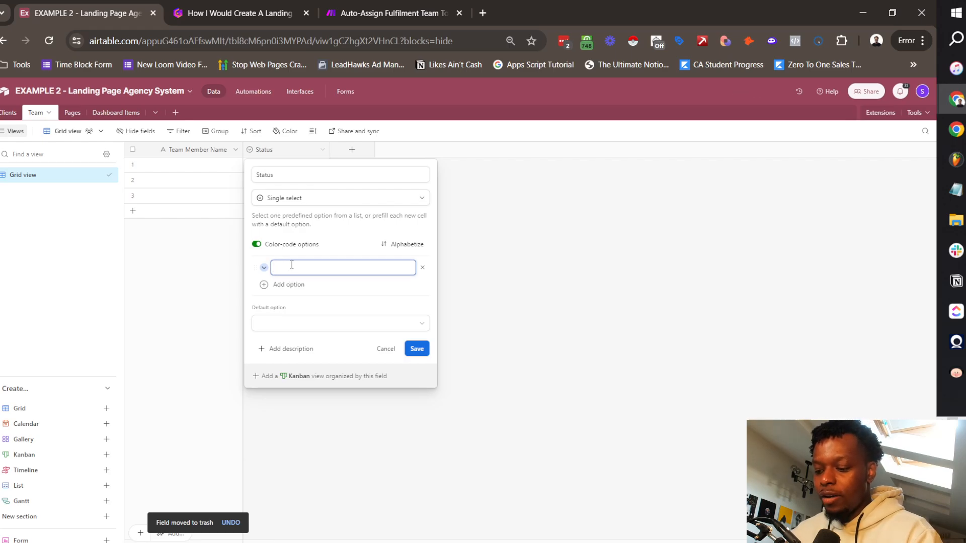
text(Developer)
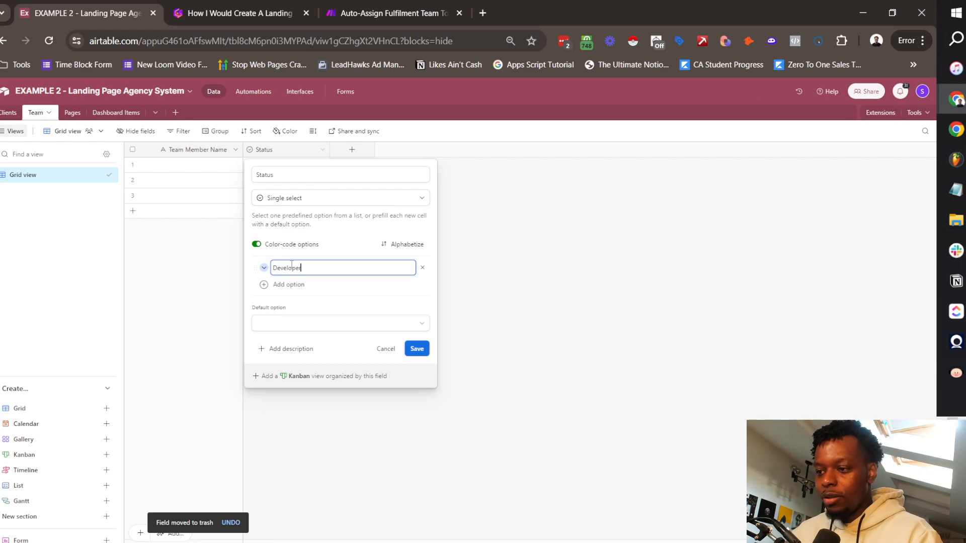
key(Return)
text(Designer)
key(Return)
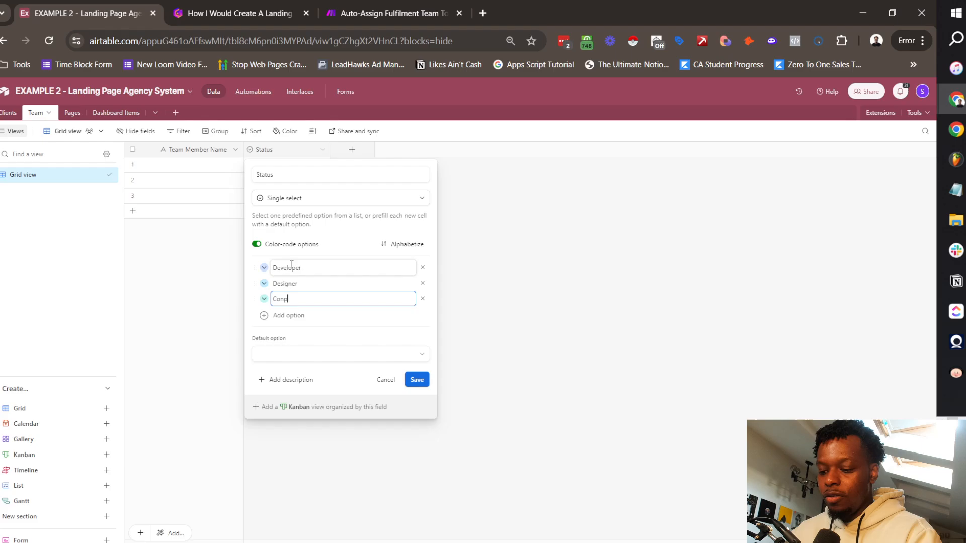
text(Conpywrite)
text(r)
text(Accoint )
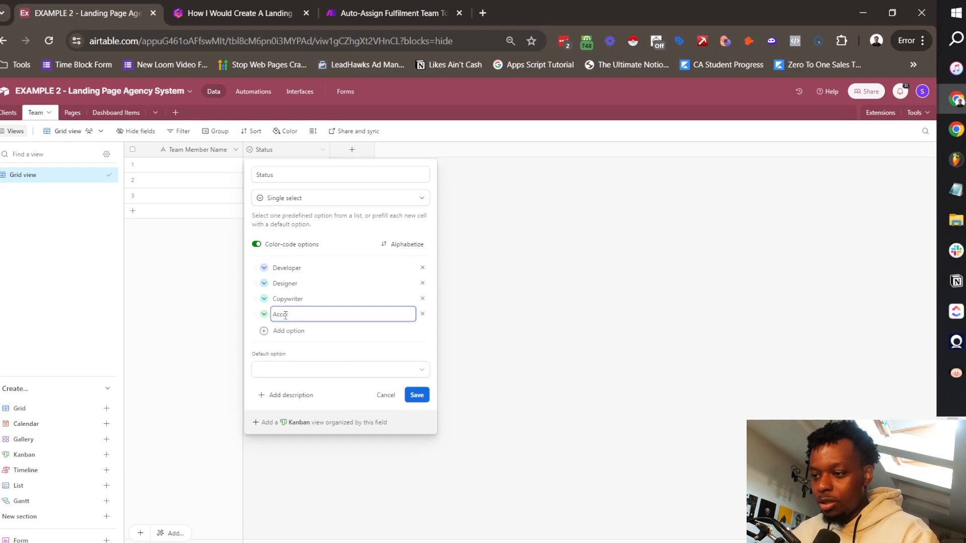
text(unt Manager)
key(Return)
text(Ops Manager)
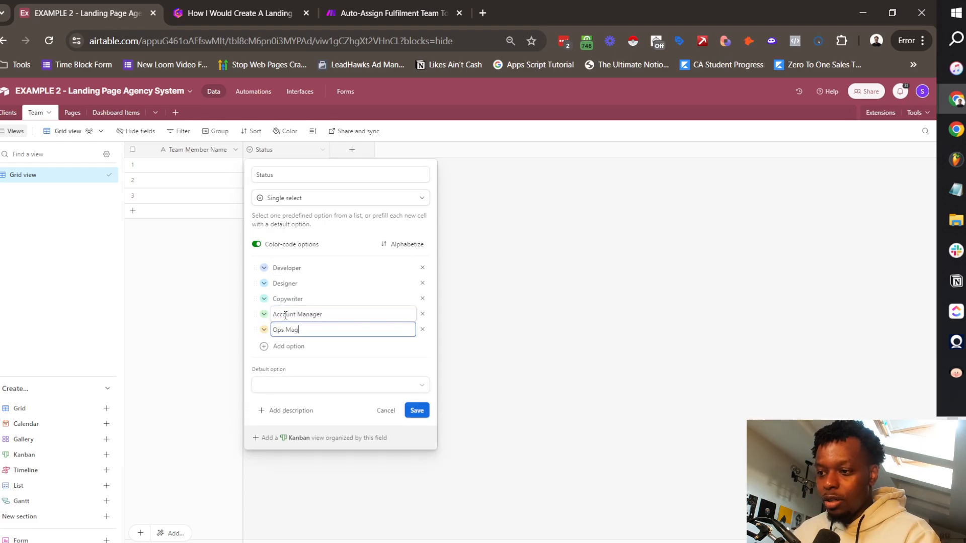
key(Tab)
click(422, 413)
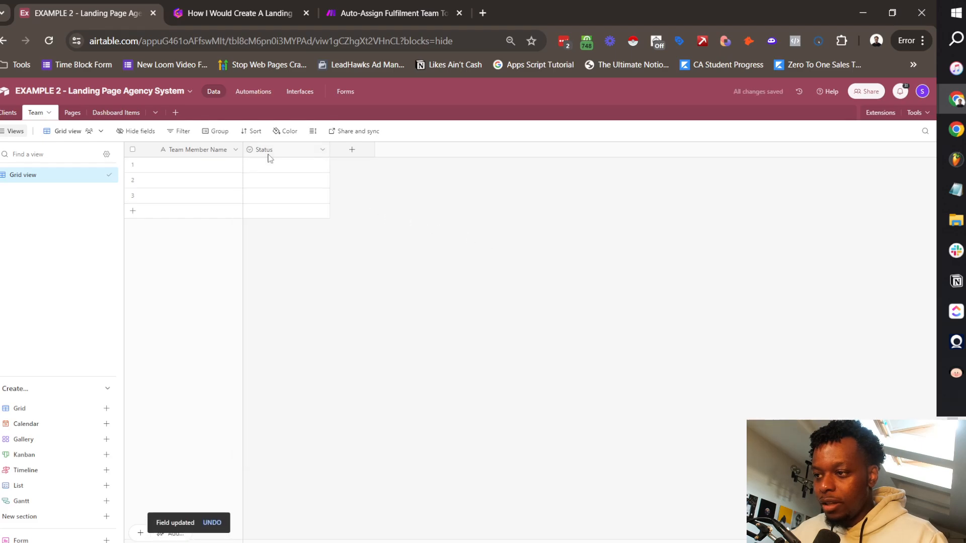
Step: Enter first names for the first five team members in the Team Member Name column
double_click(229, 172)
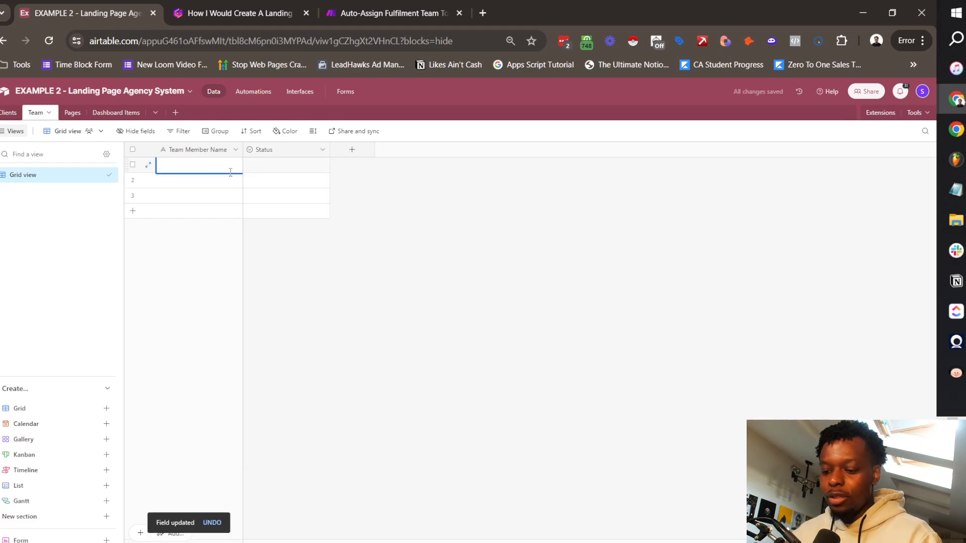
text(Jack)
key(Return)
text(Joseph)
key(Return)
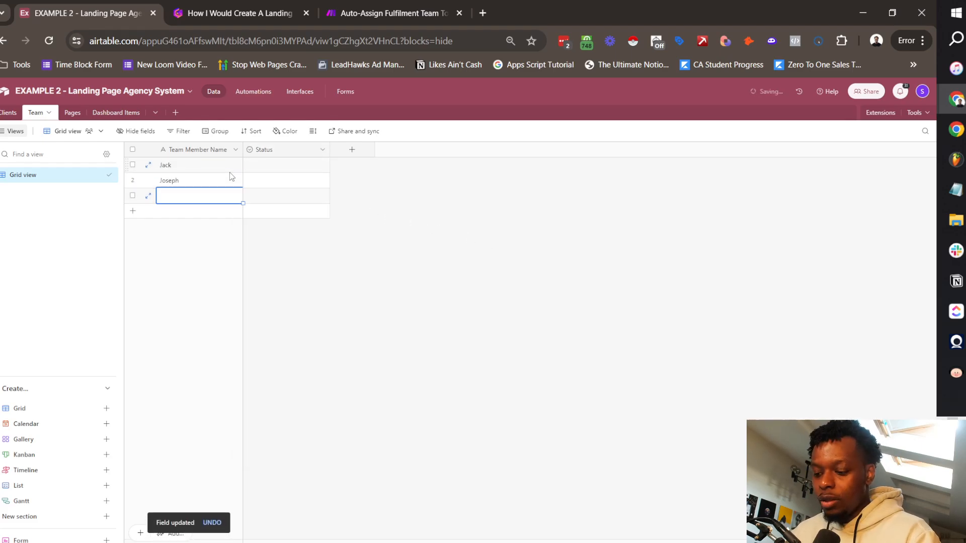
text(Richard)
click(172, 211)
text(Annabelle)
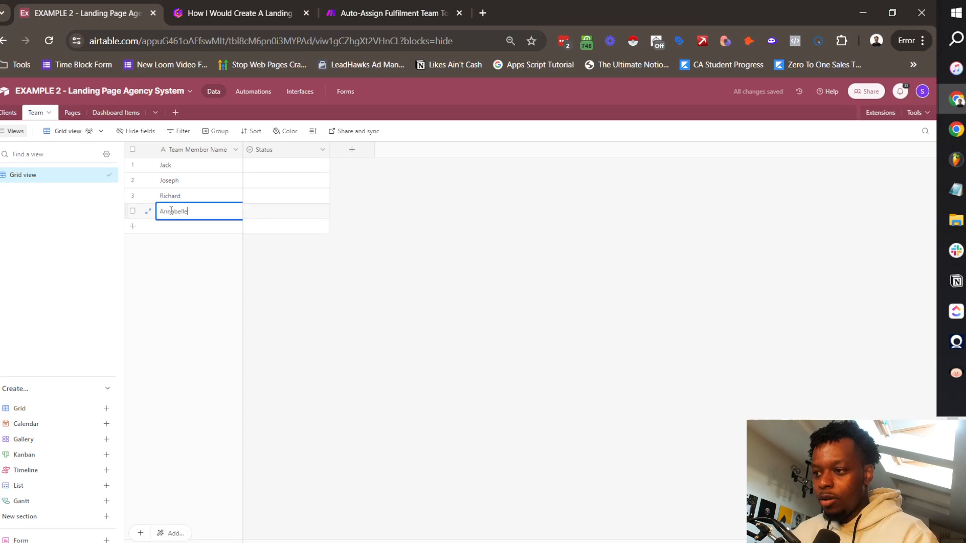
click(177, 226)
text(Josephine)
Step: Add rows six to ten with the remaining members' first names, correcting the ninth entry
click(192, 242)
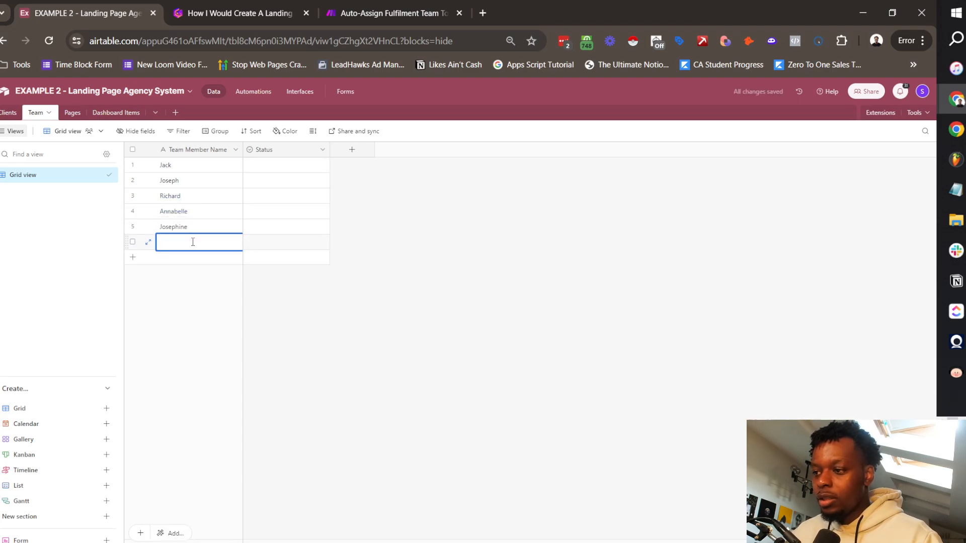
text(Christian)
click(189, 263)
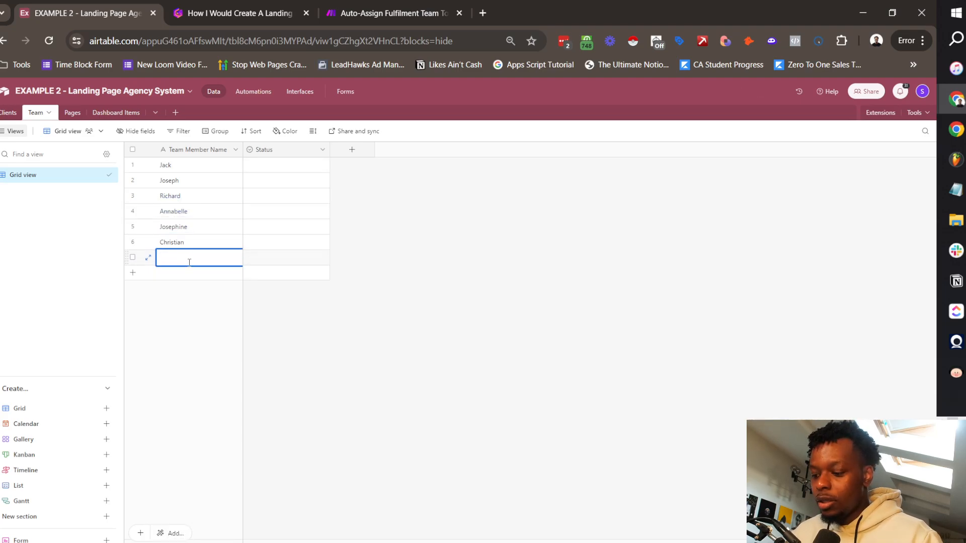
text(Abdul)
click(171, 275)
text(Rashad)
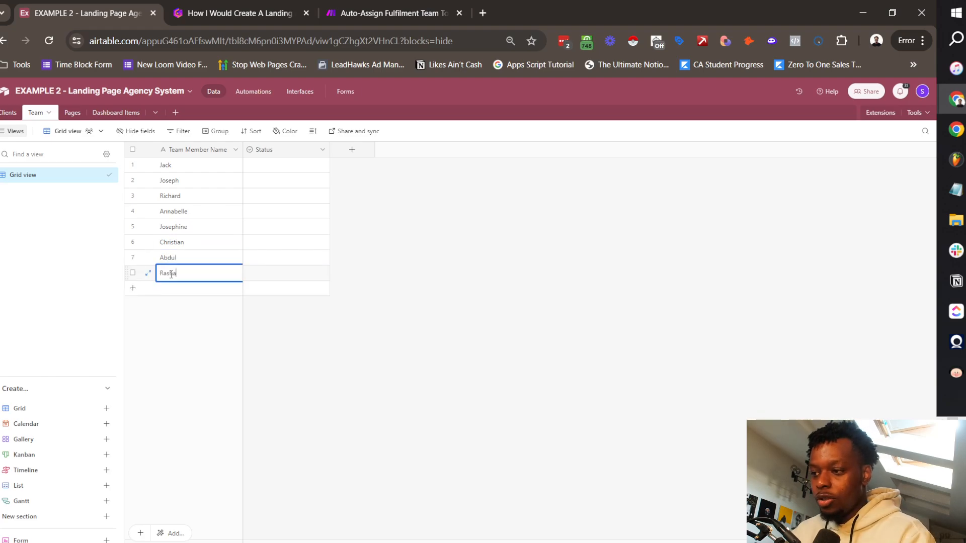
click(181, 292)
text(Chri)
key(BackSpace)
key(BackSpace)
key(BackSpace)
key(BackSpace)
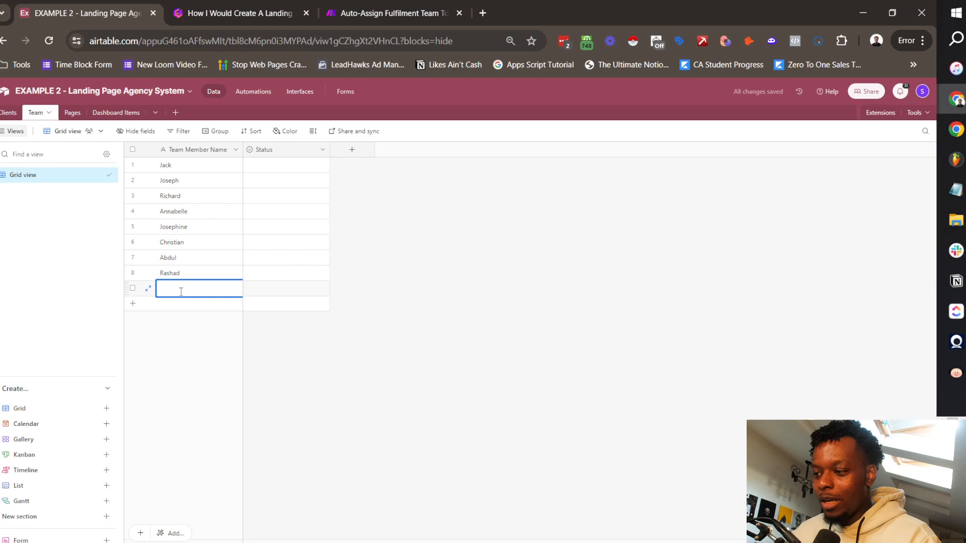
text(Shaheim)
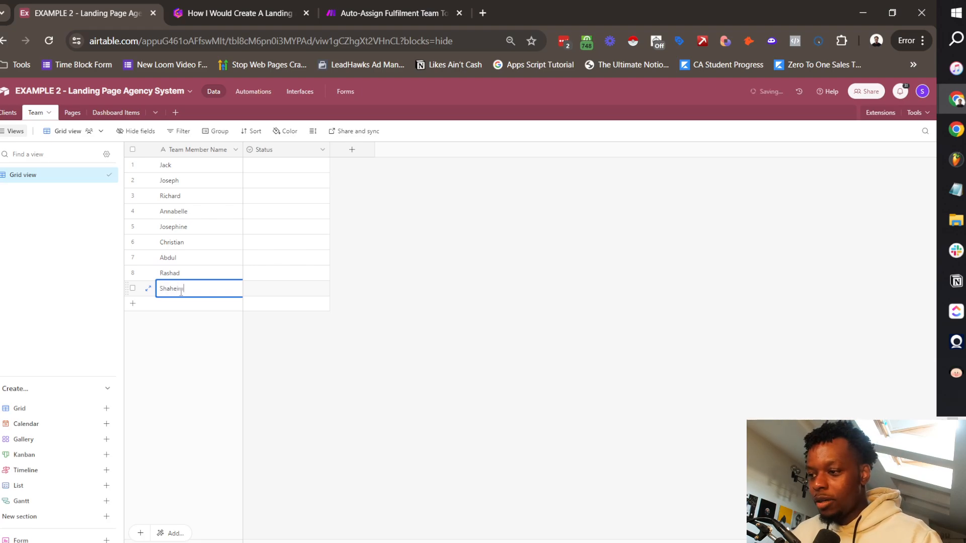
click(181, 304)
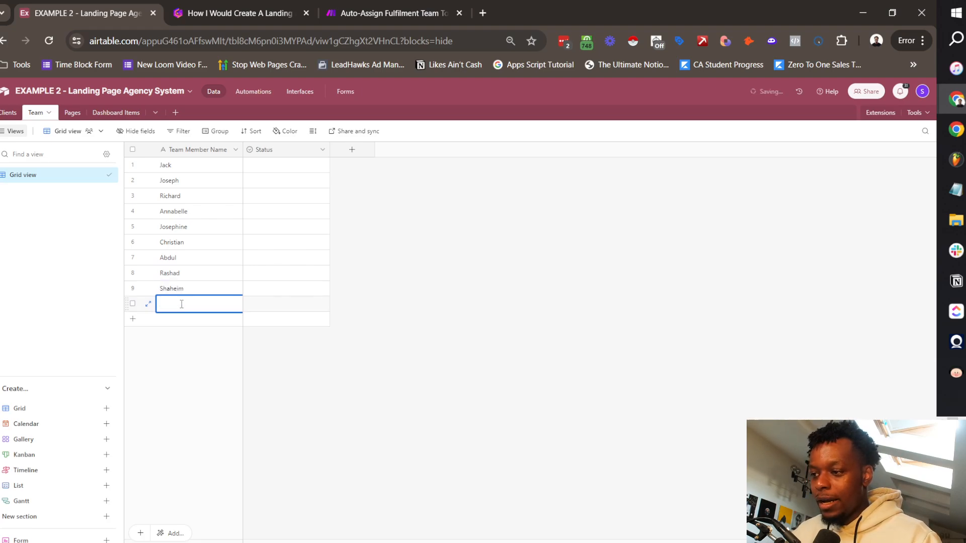
text(Ang)
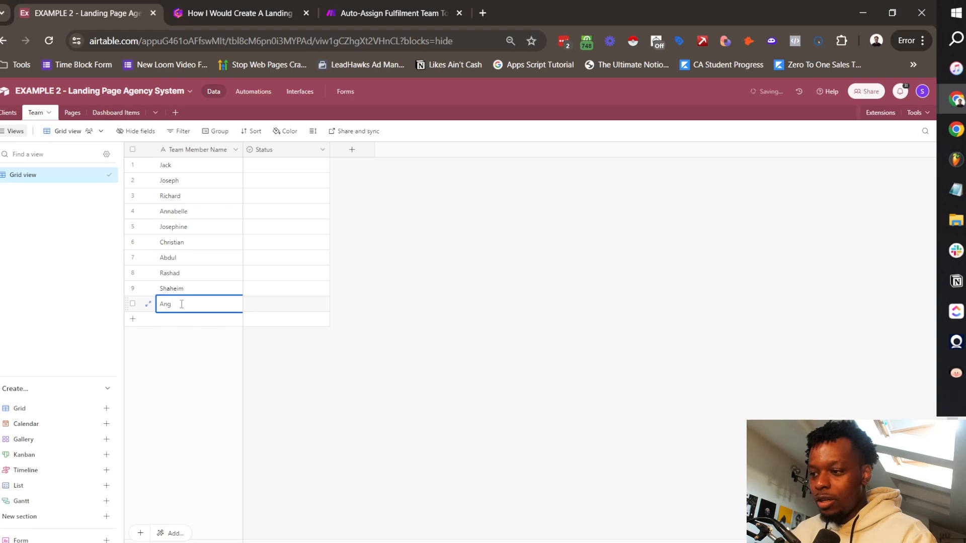
text(elika)
click(189, 376)
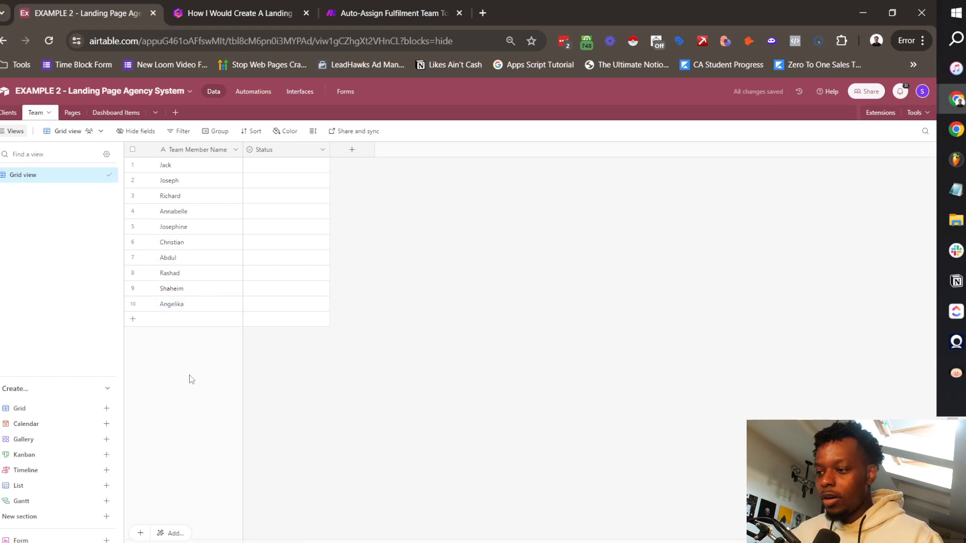
Step: Set the first five members' roles: Developer, Designer, Designer, Copywriter, Copywriter
click(299, 172)
click(322, 165)
click(287, 212)
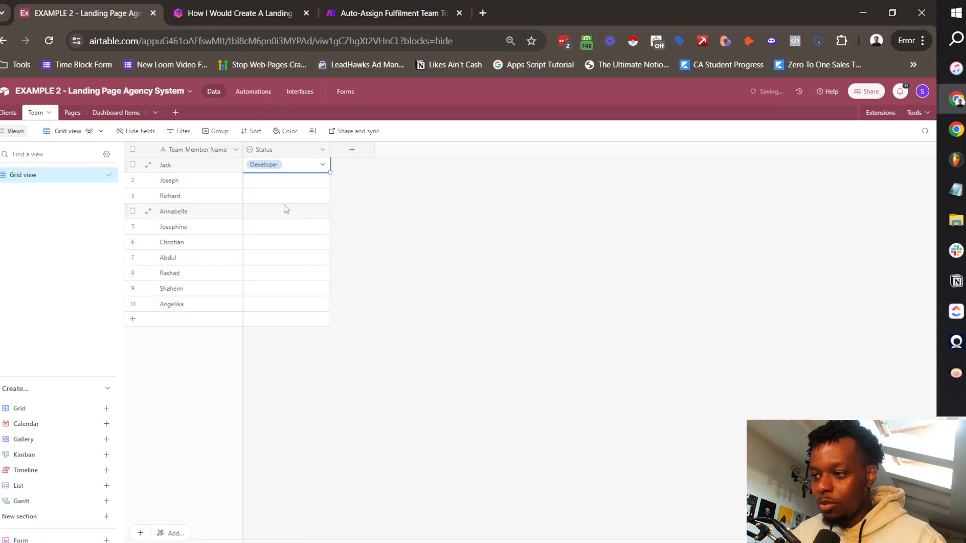
click(322, 181)
click(322, 180)
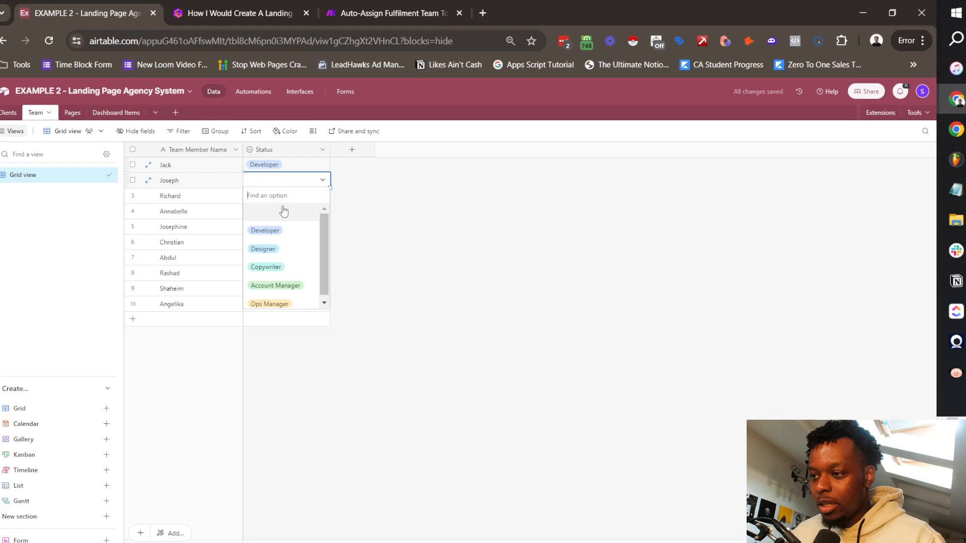
click(276, 257)
click(319, 198)
click(323, 196)
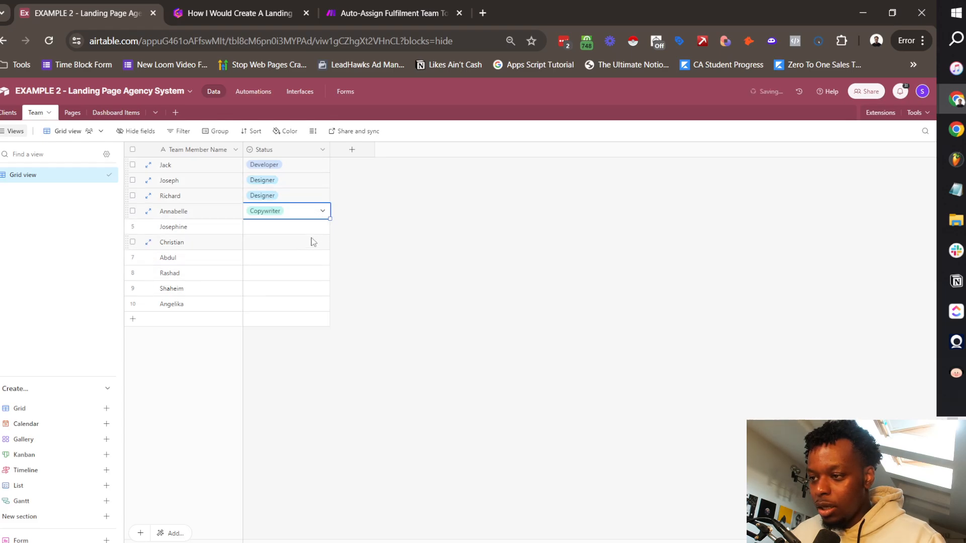
click(323, 227)
click(323, 227)
click(294, 312)
click(312, 256)
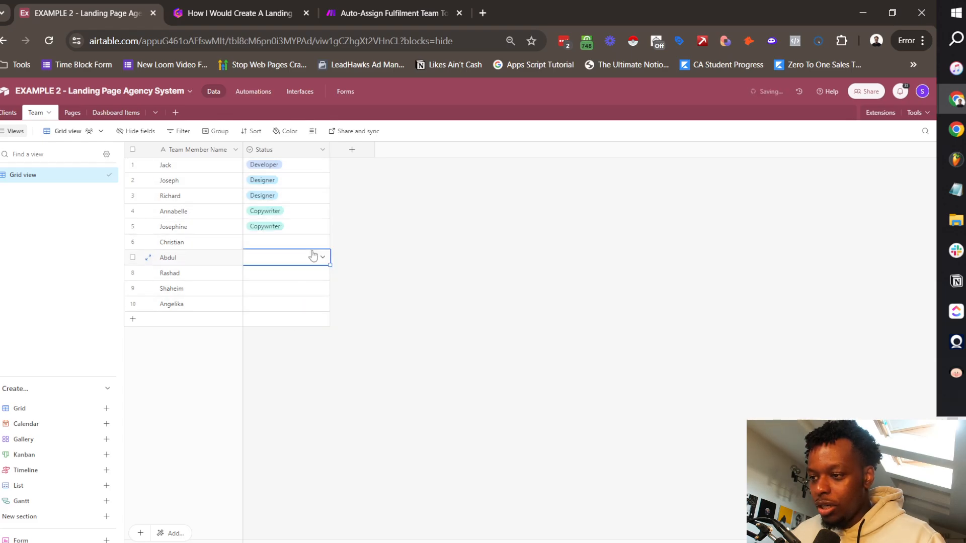
Step: Set rows six to ten to Account Manager, Copywriter, Account Manager, Designer and Ops Manager
click(320, 257)
click(265, 342)
click(321, 273)
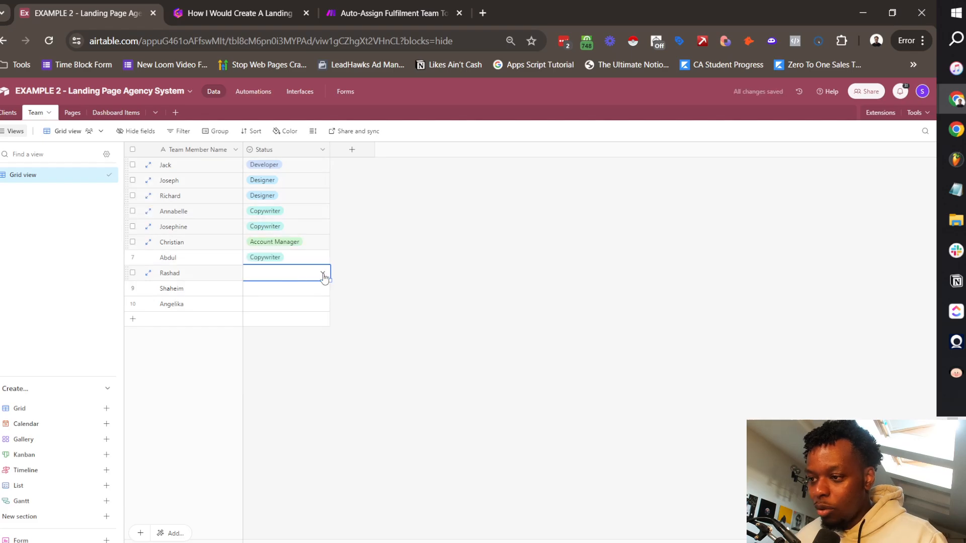
click(322, 274)
click(274, 377)
click(307, 288)
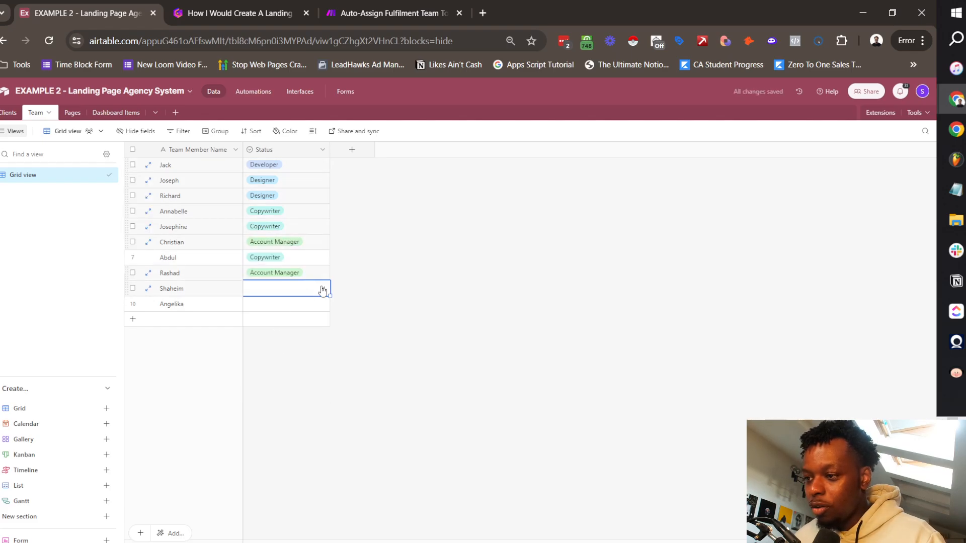
click(323, 290)
click(270, 356)
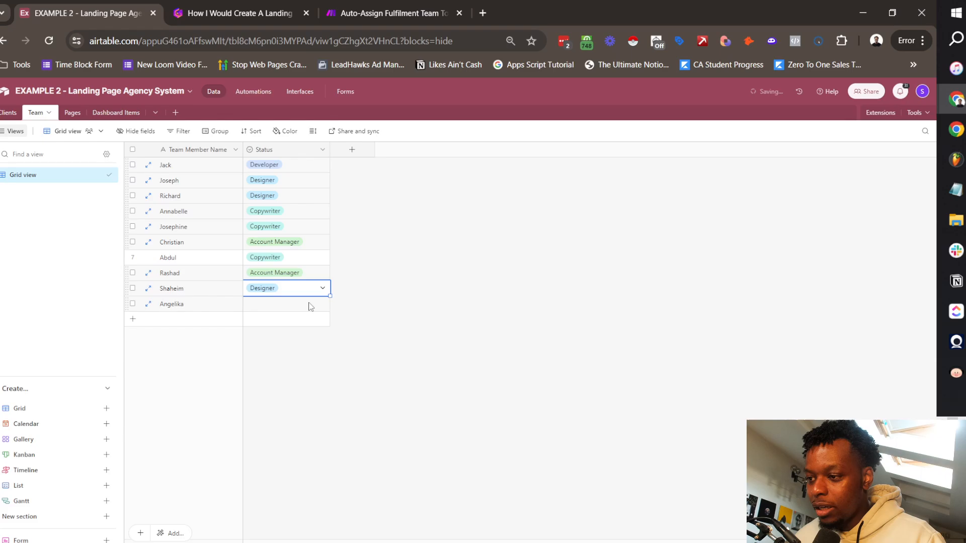
click(310, 304)
click(322, 304)
click(282, 426)
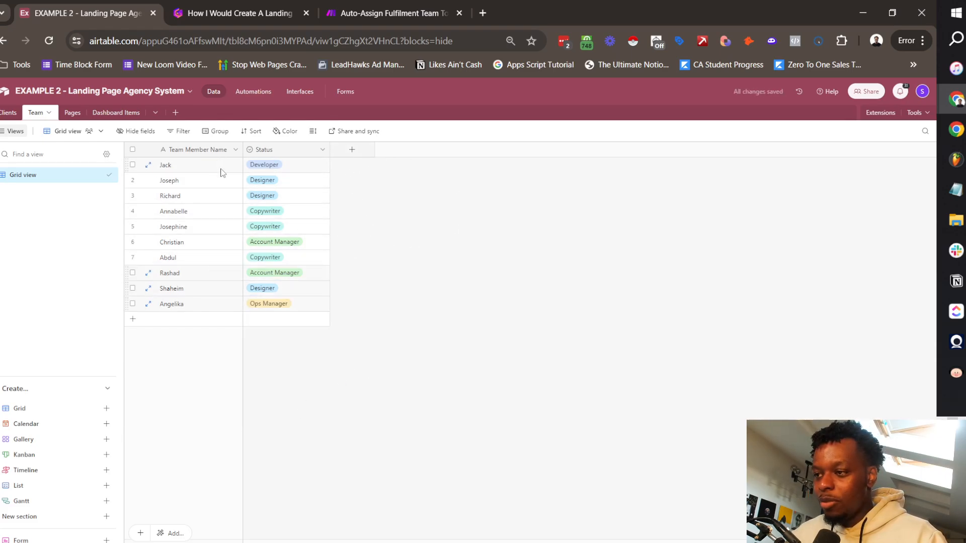
Step: Add a single line text field 'Slack User ID' and an 'Email' field to the Team table
click(351, 150)
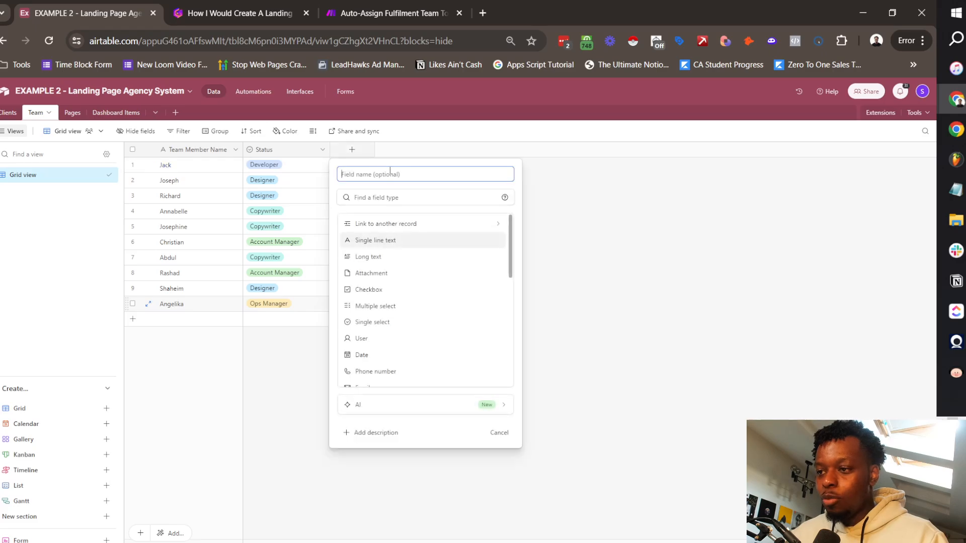
text(S)
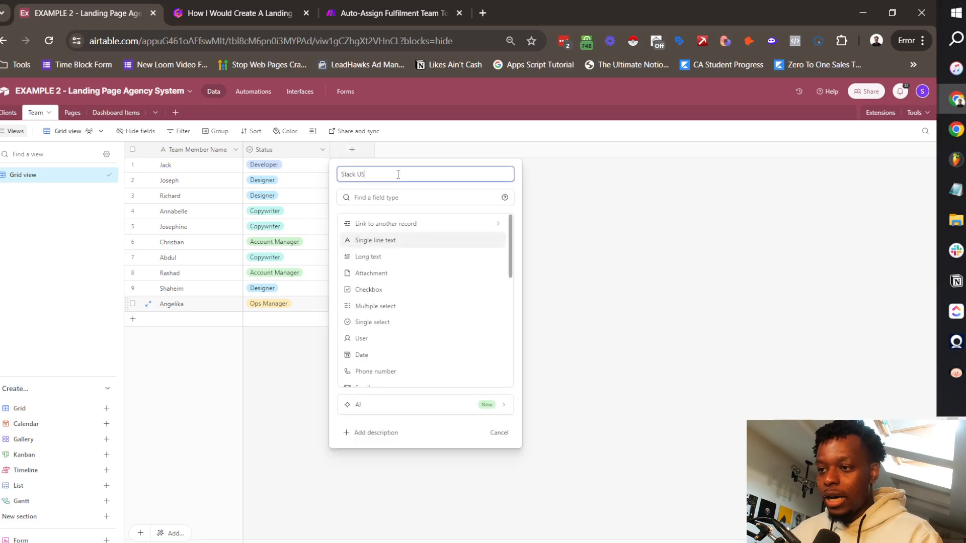
text(lack User ID)
key(Return)
click(492, 270)
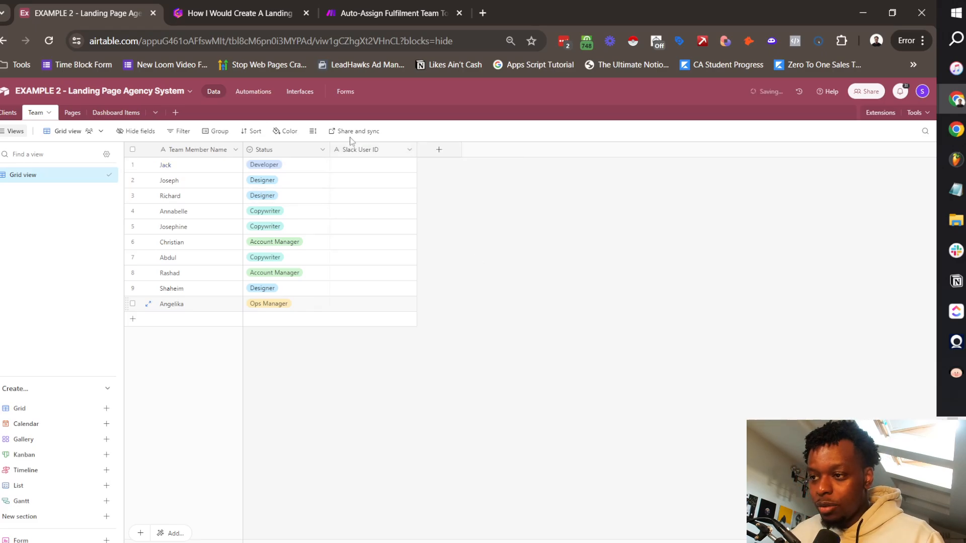
click(438, 150)
text(Email)
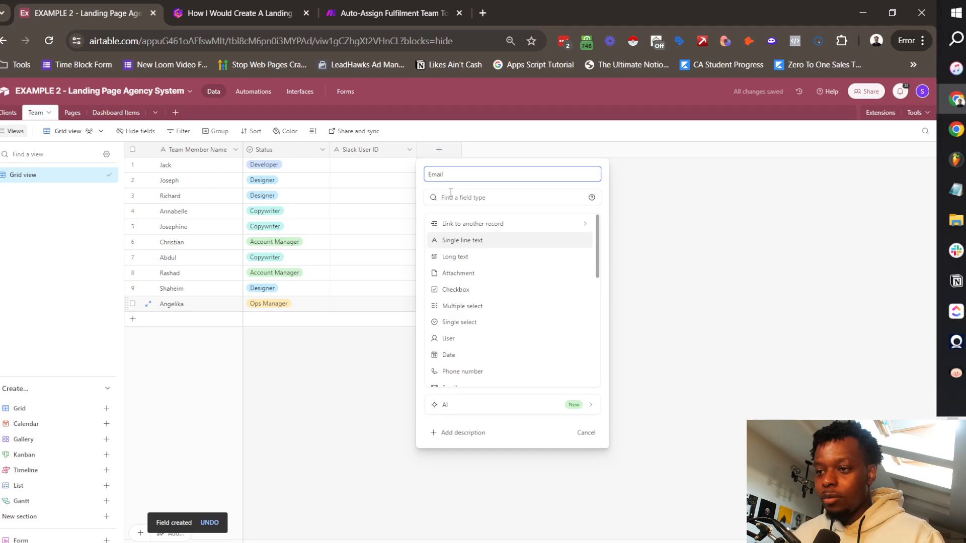
key(Return)
Step: Enter Slack user IDs for the first five team members, fixing a typo in the second
click(384, 164)
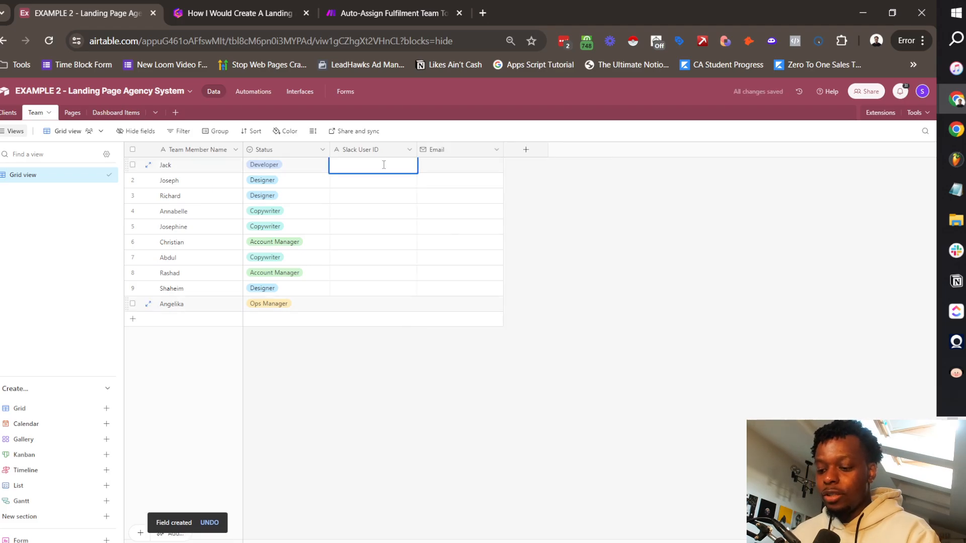
text(U12345JACK)
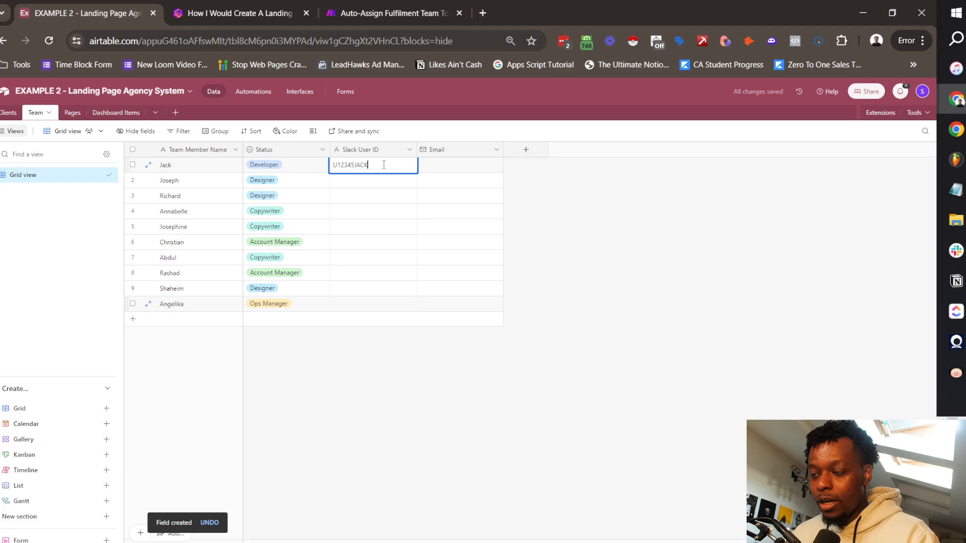
key(Home)
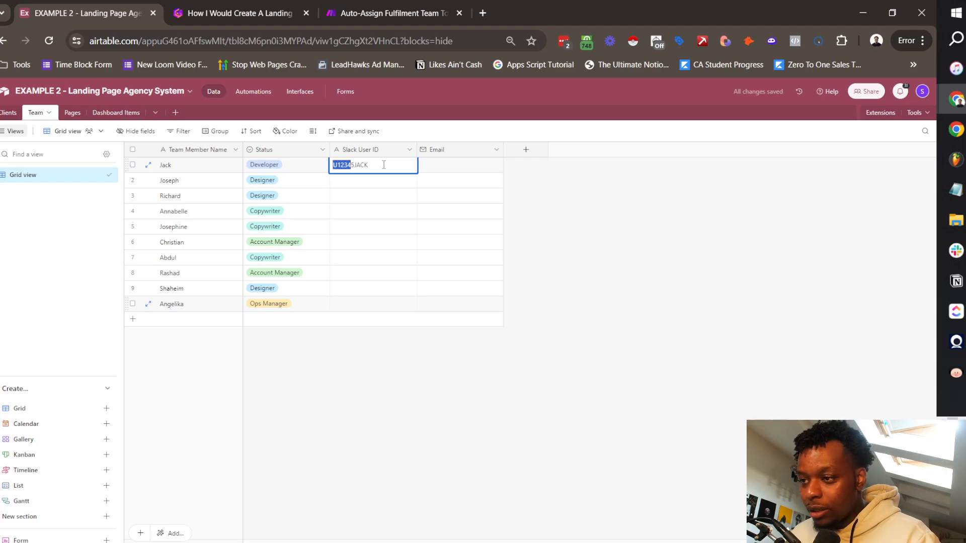
key(Return)
key(Return)
text(U12345)
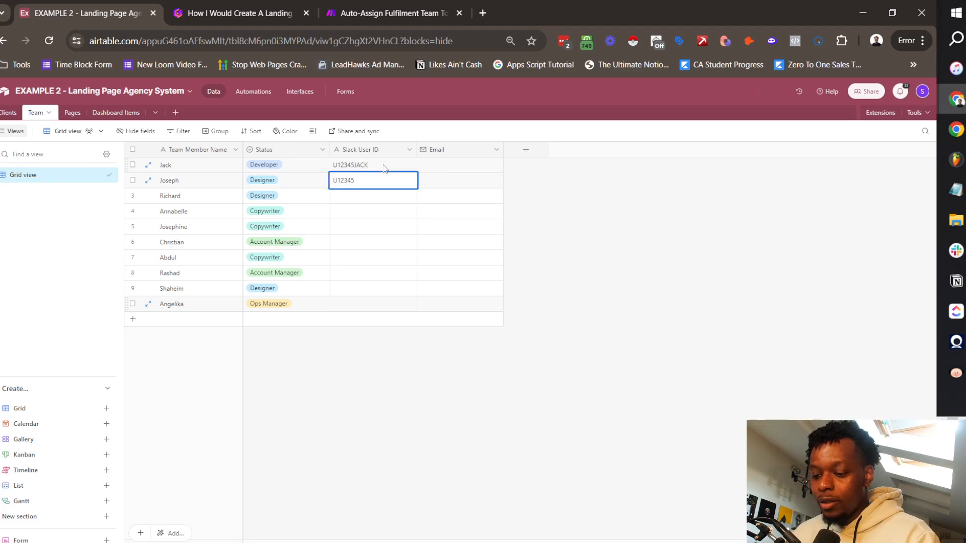
text(JOSE)
key(BackSpace)
key(BackSpace)
key(BackSpace)
key(BackSpace)
text(SEPH)
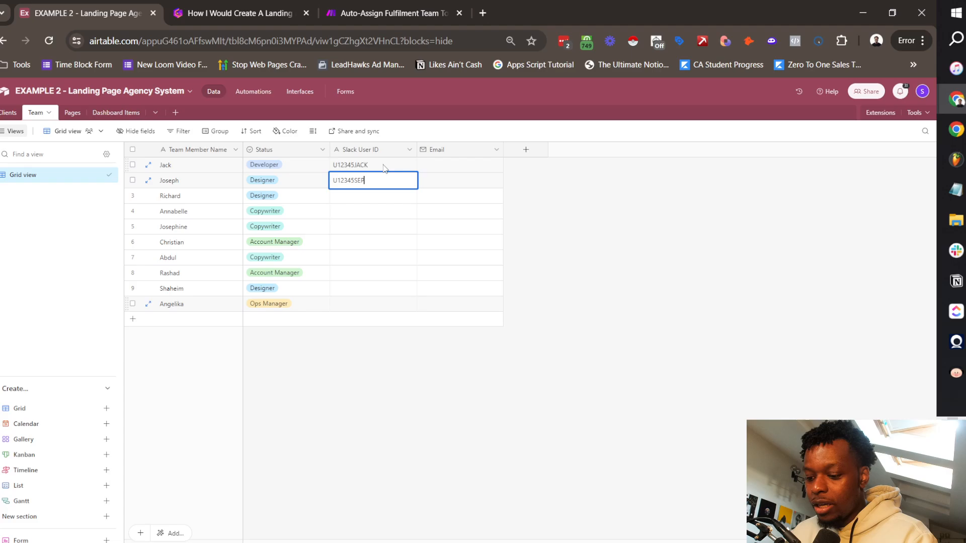
key(Return)
key(Return)
text(U12345)
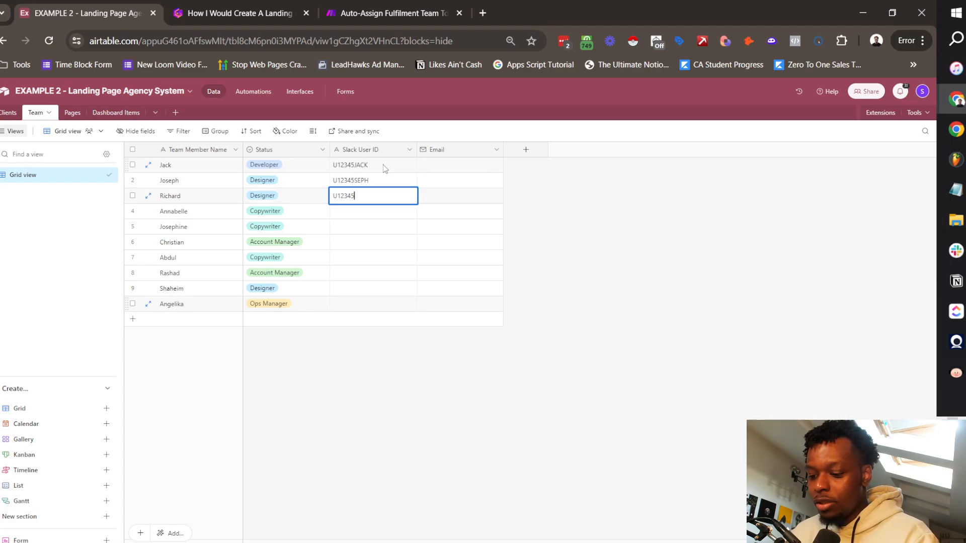
text(HARD)
key(Return)
key(Return)
text(U12345BELLE)
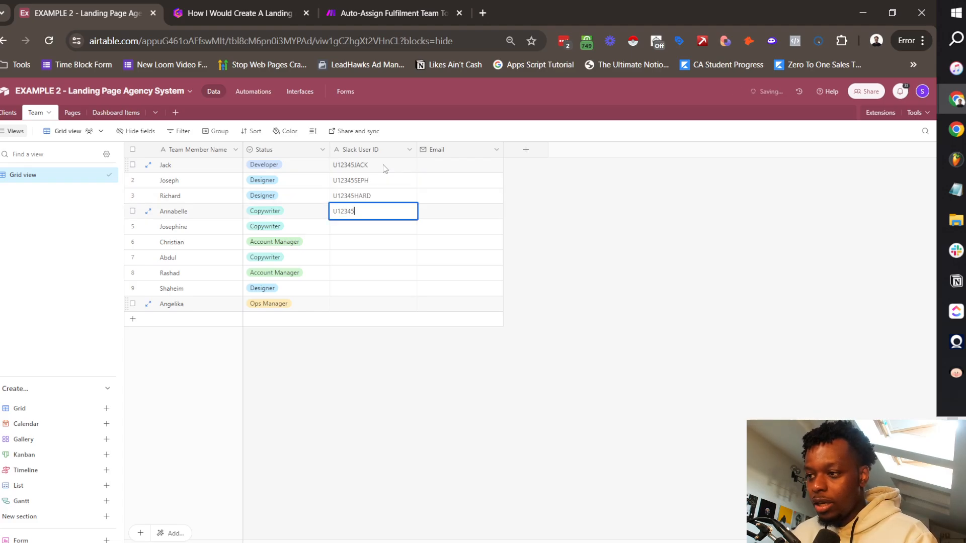
key(Return)
key(Return)
Step: Enter Slack user IDs for the remaining team members
text(U12345P)
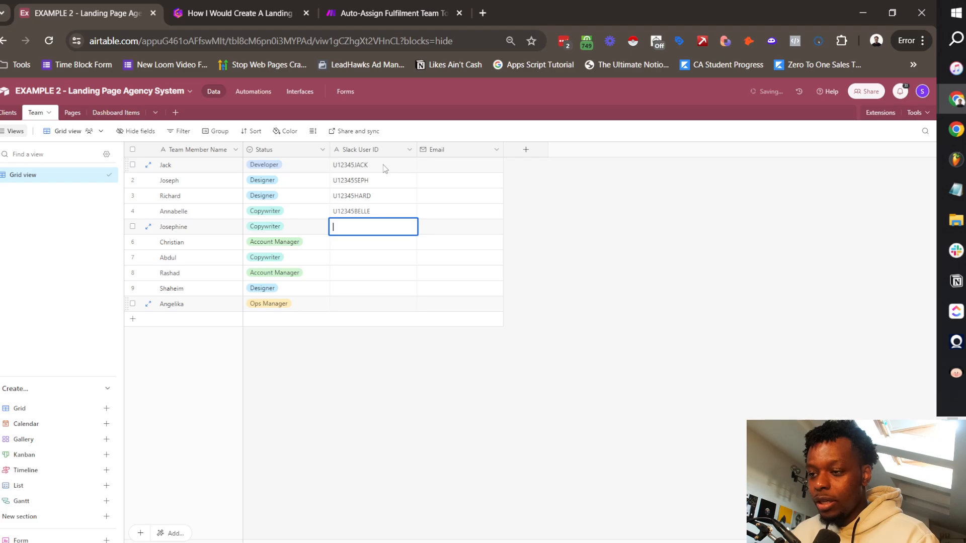
text(HINE)
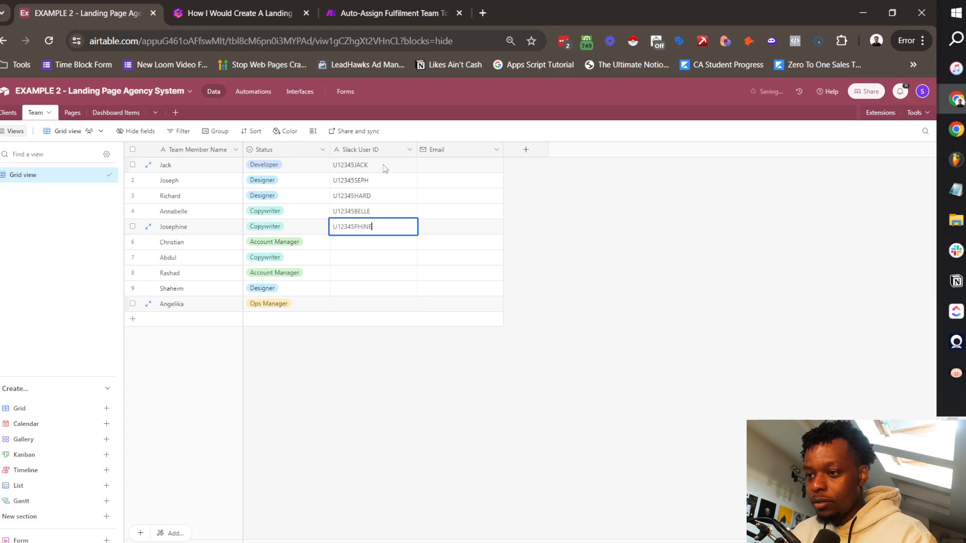
key(Return)
key(Return)
text(U12345CHRIS)
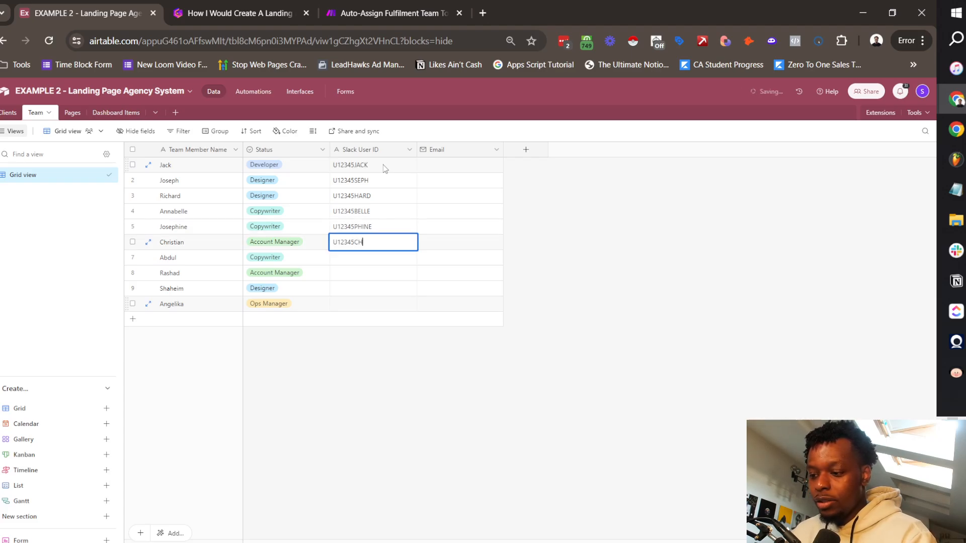
key(Return)
key(Return)
text(U12345ABDU)
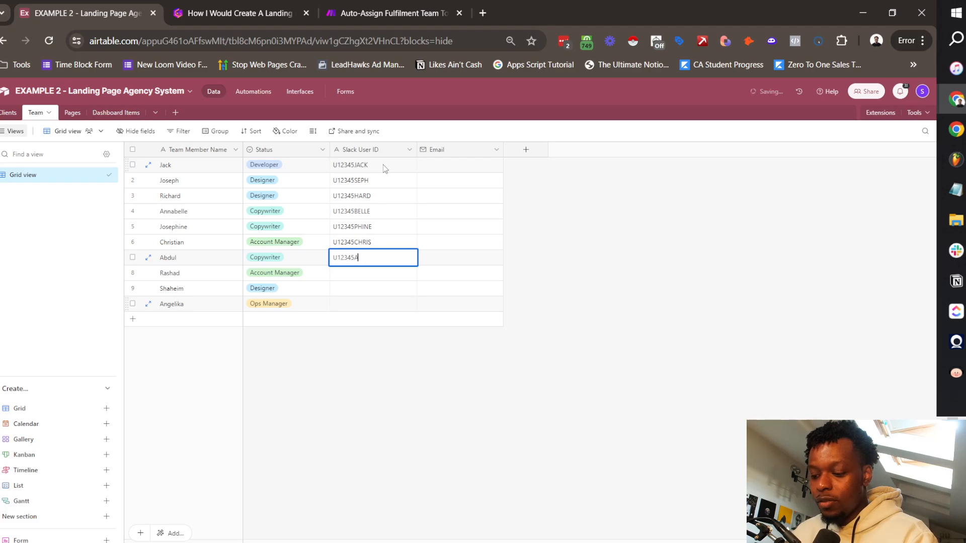
key(Return)
key(Return)
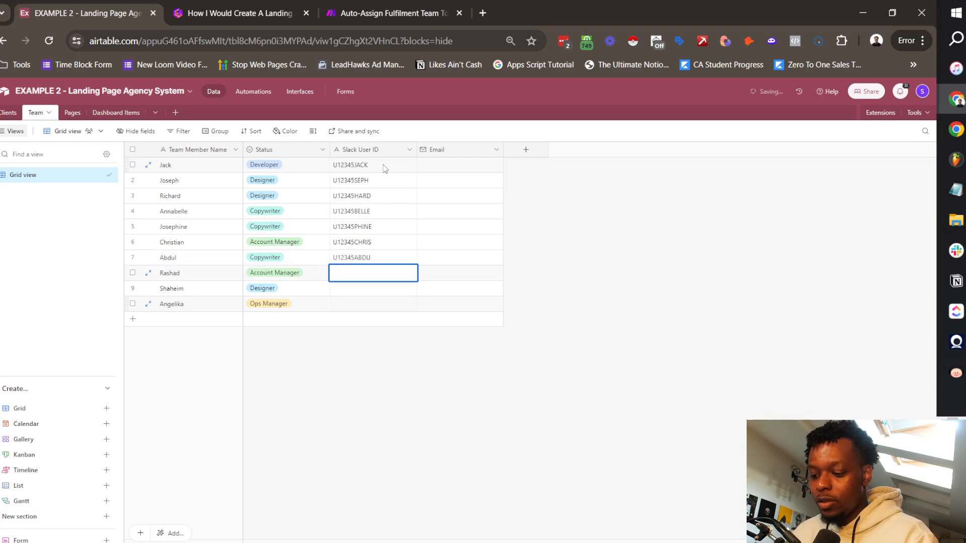
text(U12345RASH)
key(Return)
key(Return)
text(U12345)
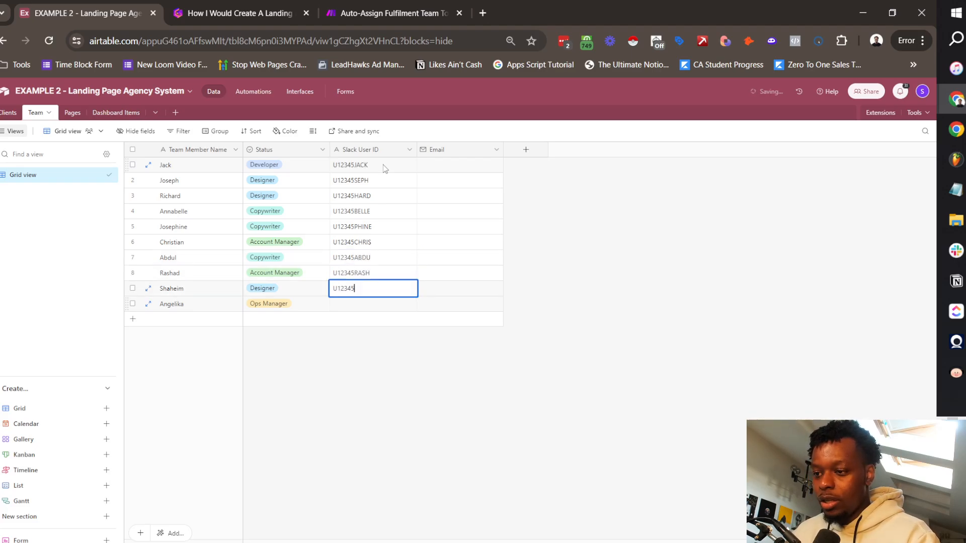
text(SHAH)
key(Return)
key(Return)
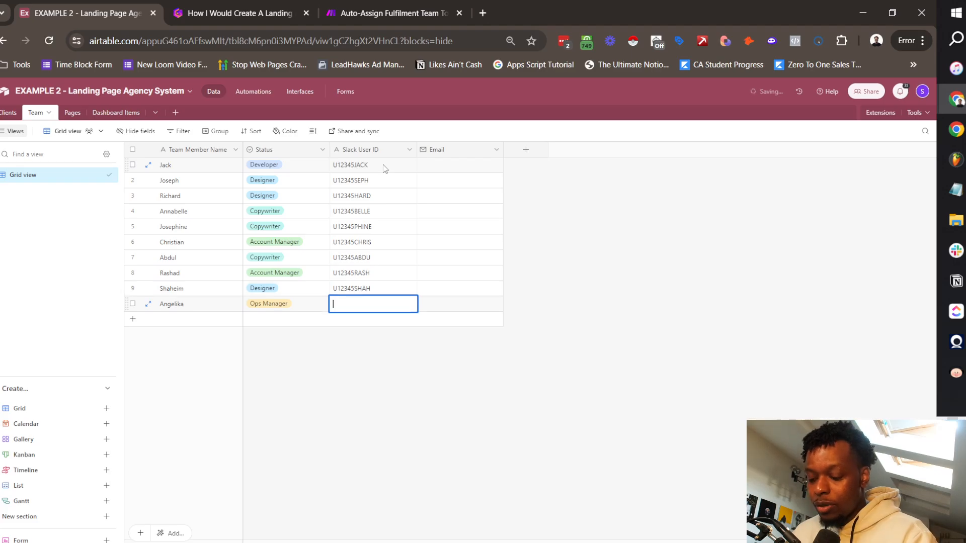
text(U12345ANGE)
key(Return)
Step: Fill the Email column with each member's address at the pagesrus.com domain
click(451, 170)
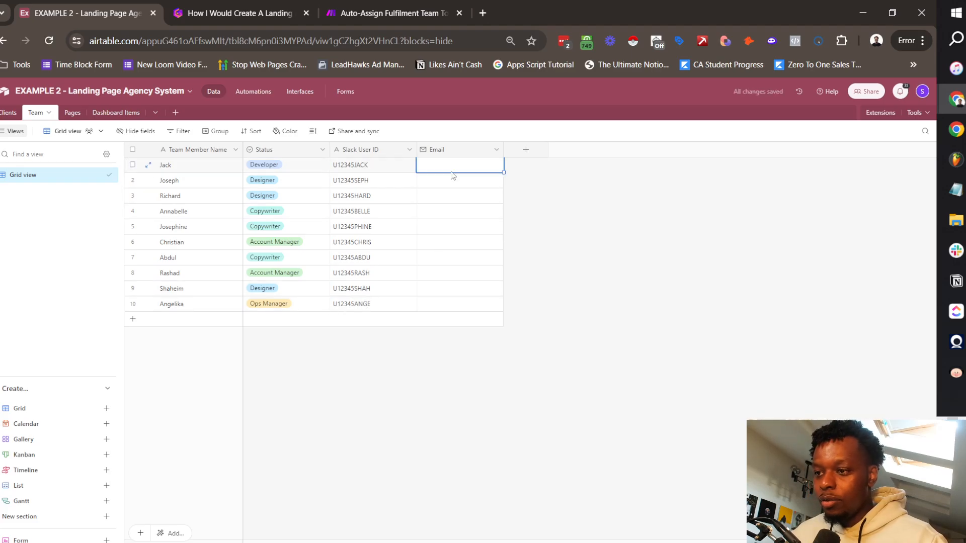
click(436, 163)
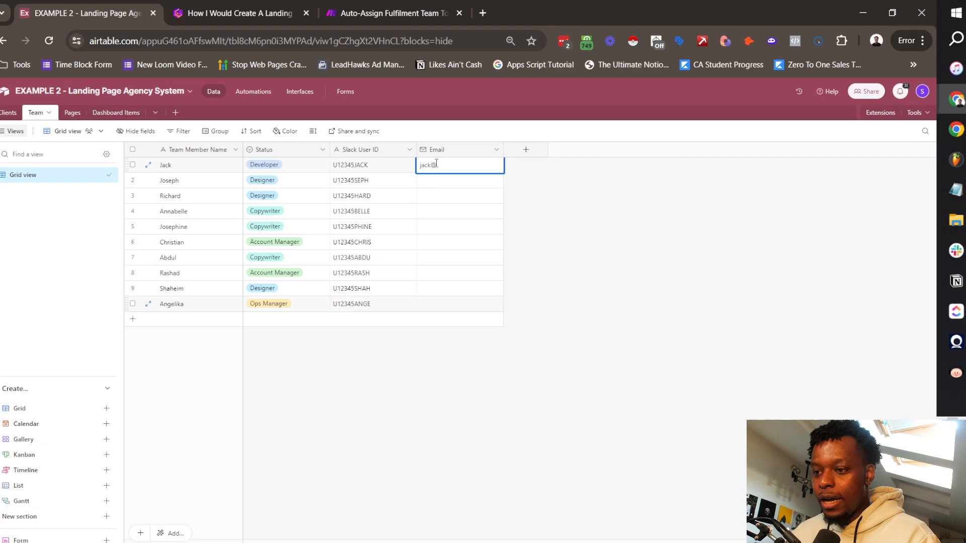
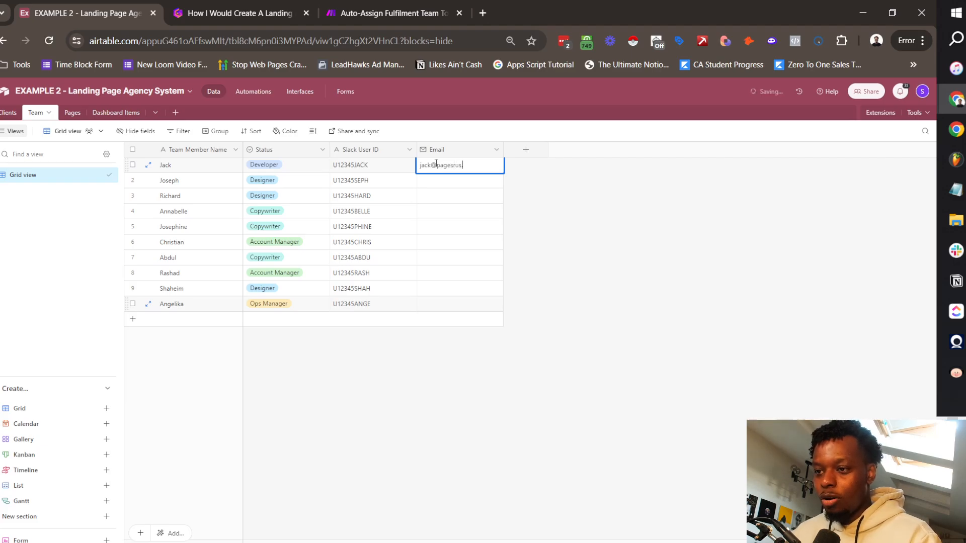
key(ctrl+shift+Left)
key(ctrl+shift+Left)
key(ctrl+c)
key(Return)
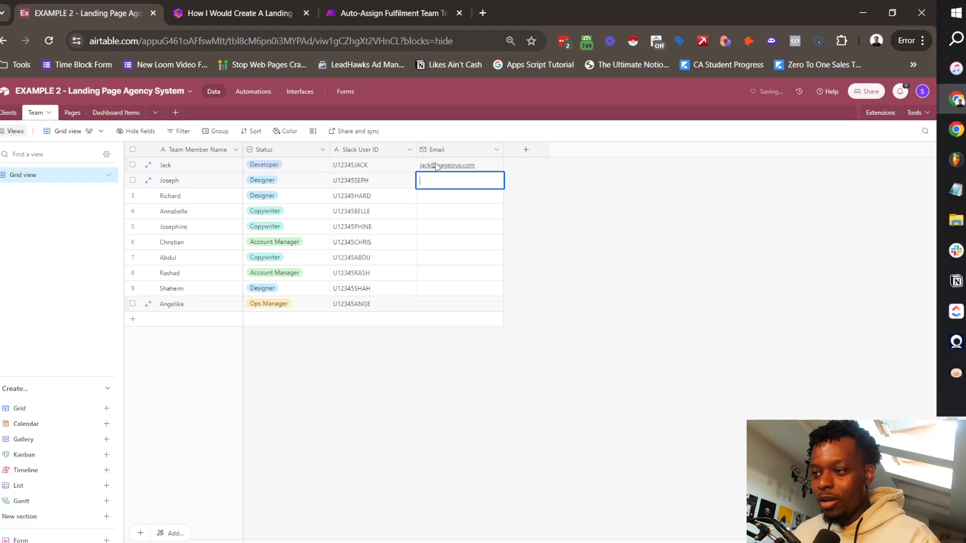
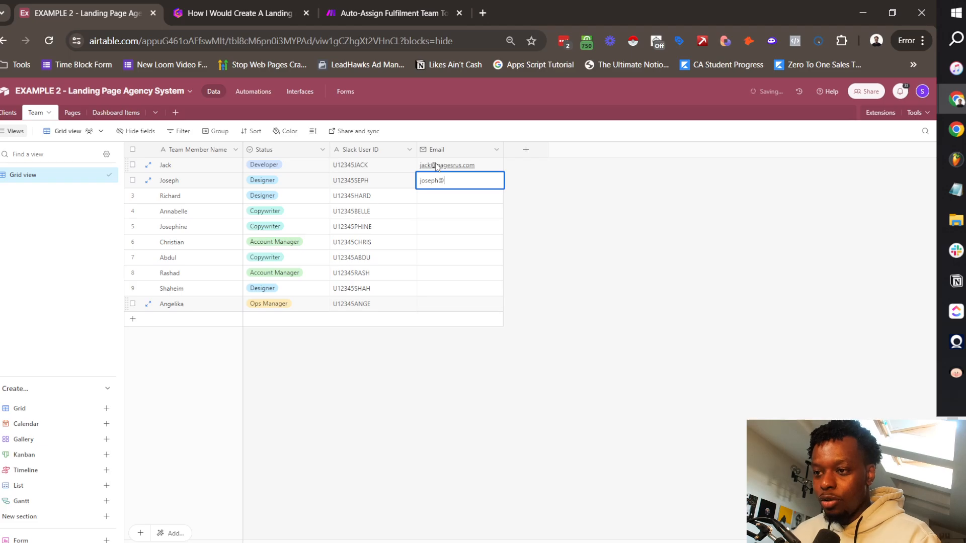
key(ctrl+v)
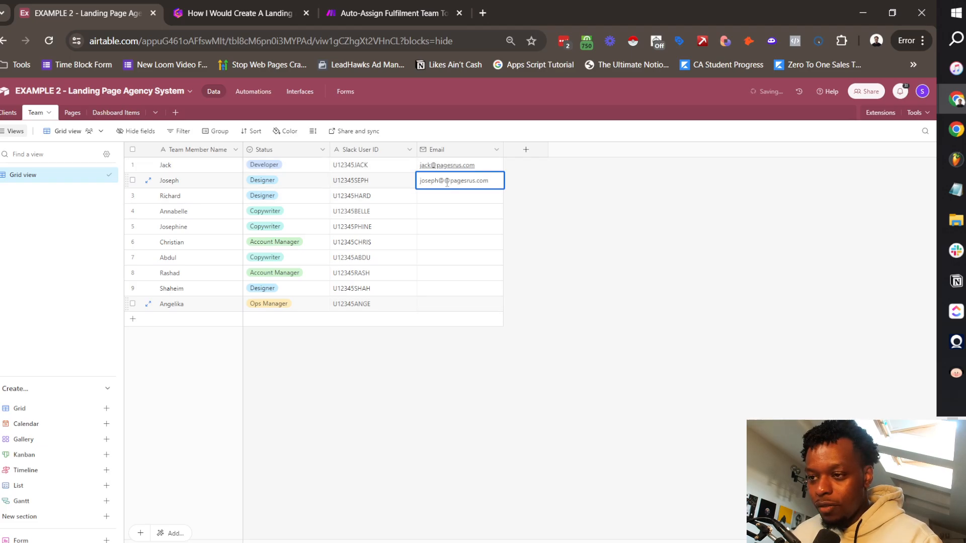
key(ctrl+Left)
key(ctrl+Left)
key(BackSpace)
key(Return)
key(alt+Tab)
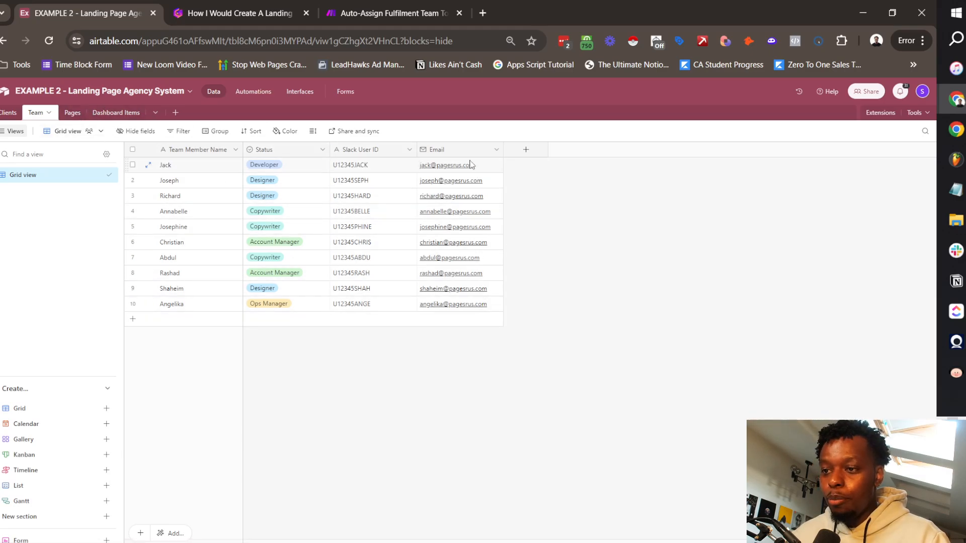
Step: In the Pages table, rename the Name field to 'Page Name' and delete the Notes field
click(76, 115)
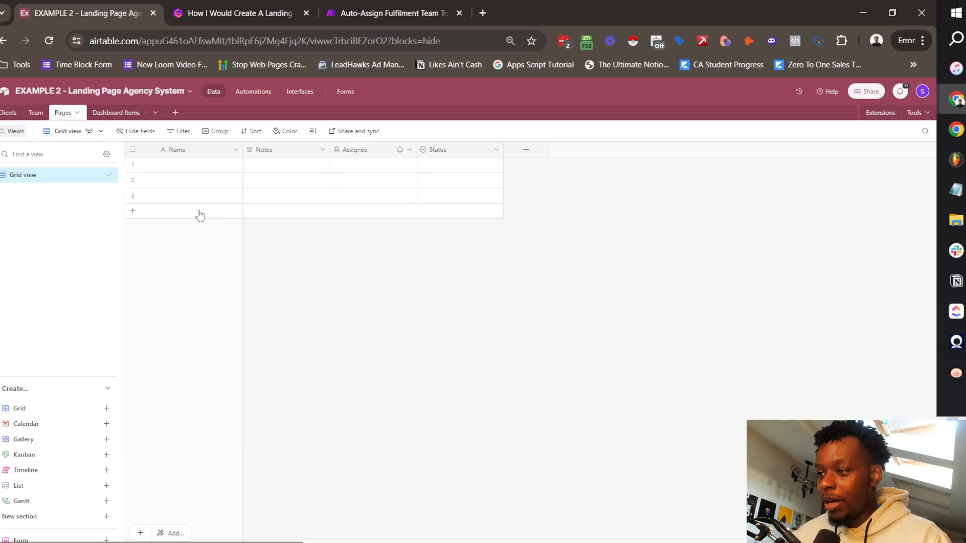
click(235, 149)
click(234, 171)
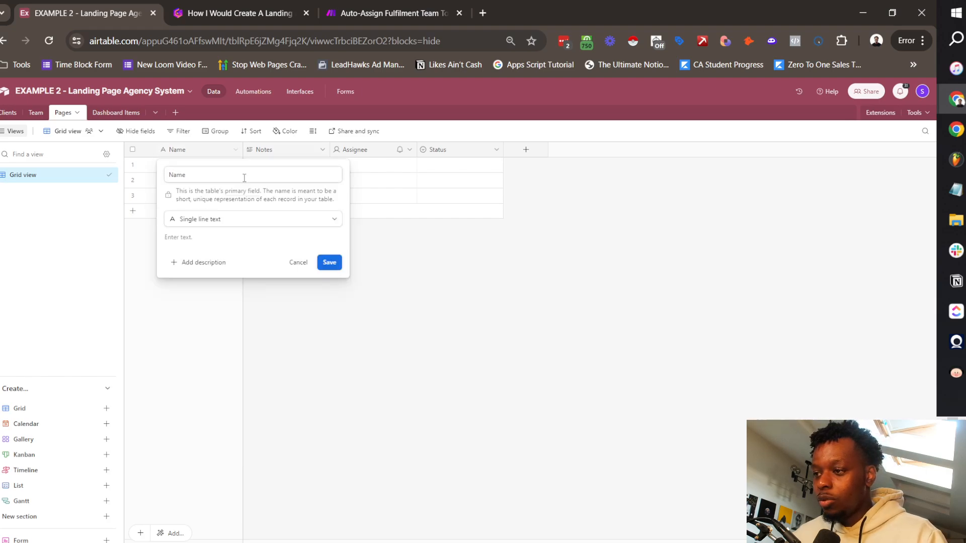
text(Page)
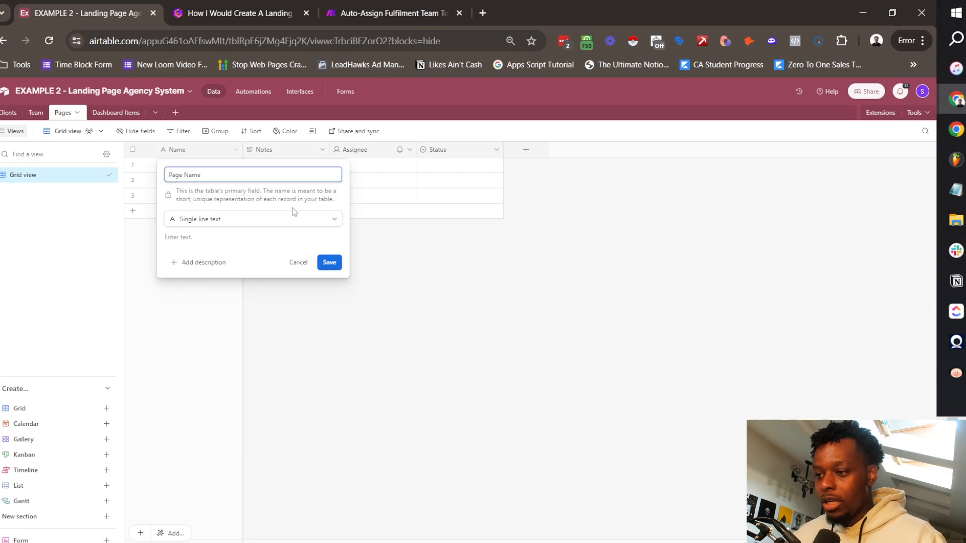
click(329, 262)
click(322, 150)
click(300, 431)
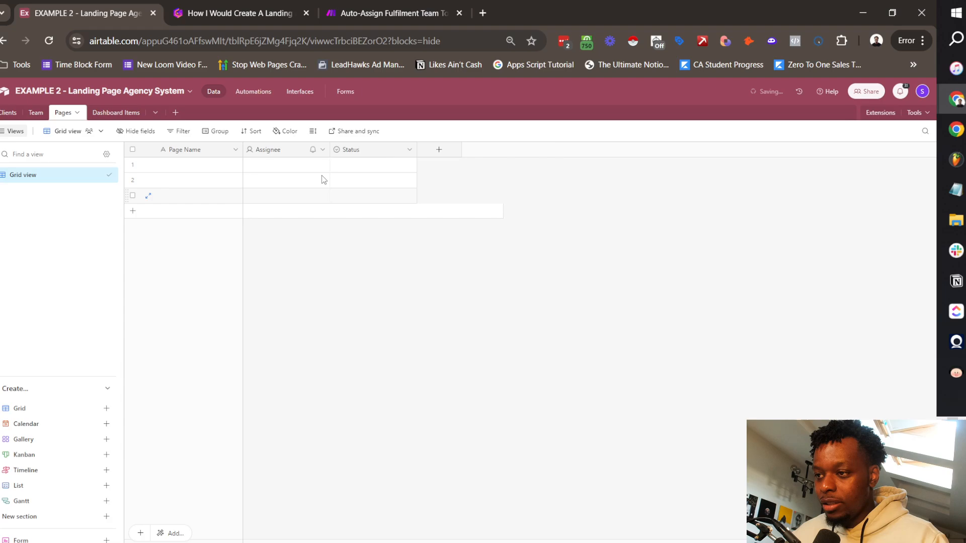
Step: Clear the Status field's old options down to one blank option, then switch to the Gamma plan
click(321, 150)
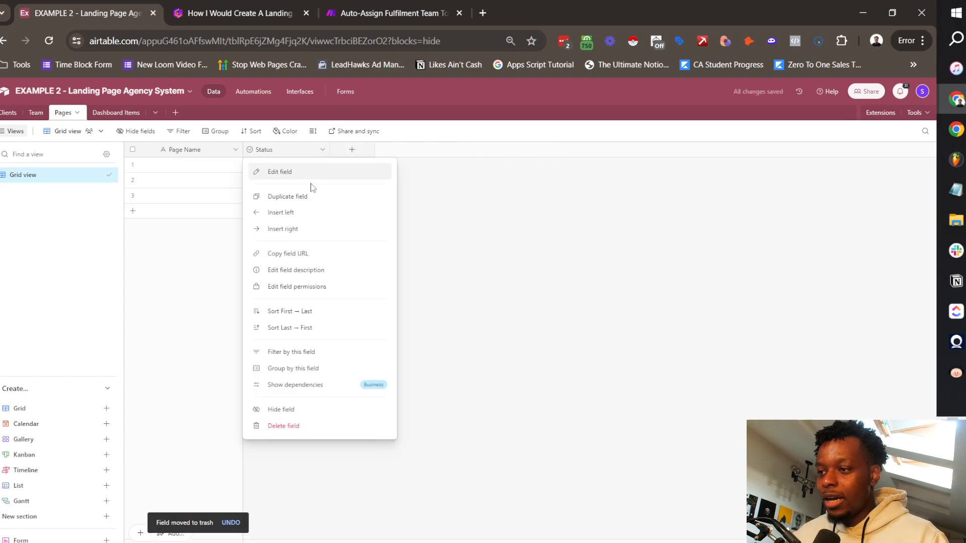
click(301, 174)
click(422, 267)
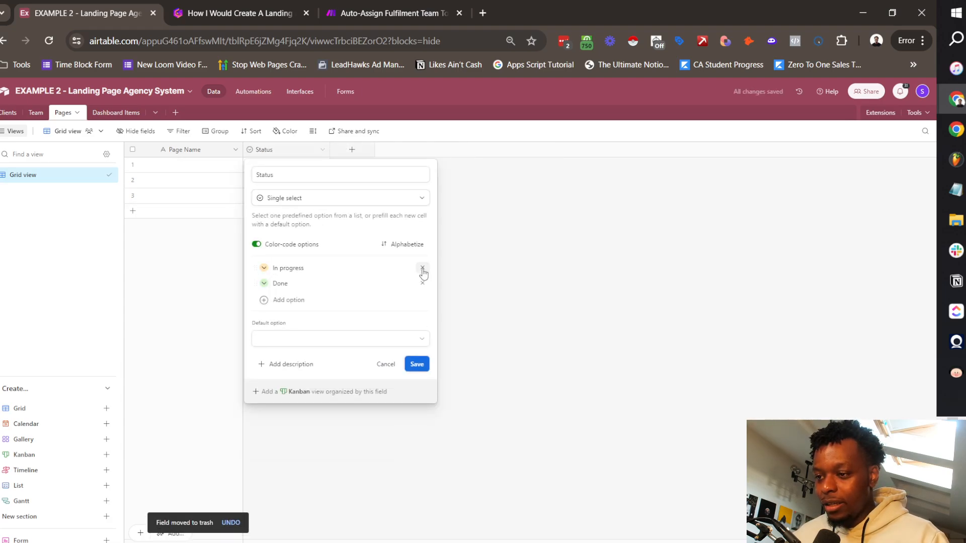
click(423, 268)
click(422, 268)
click(297, 284)
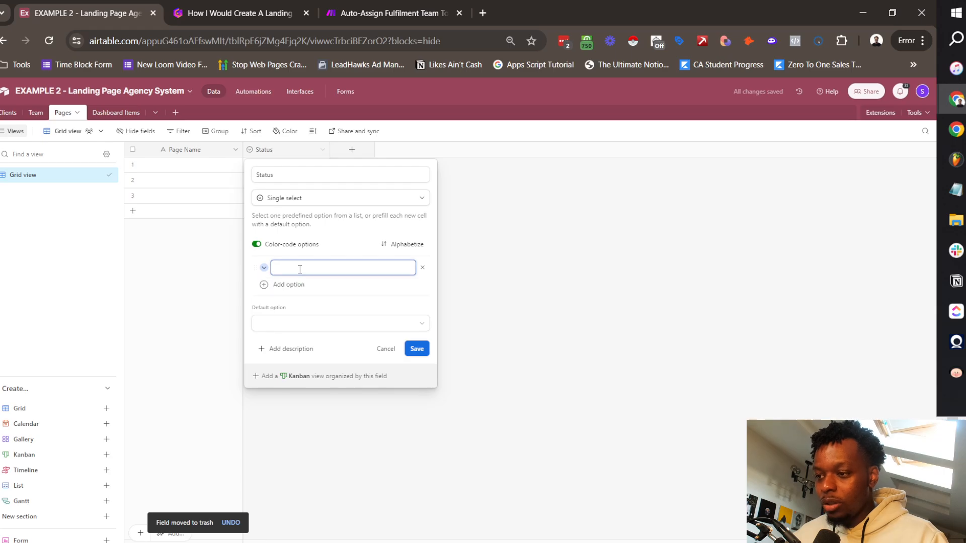
click(241, 13)
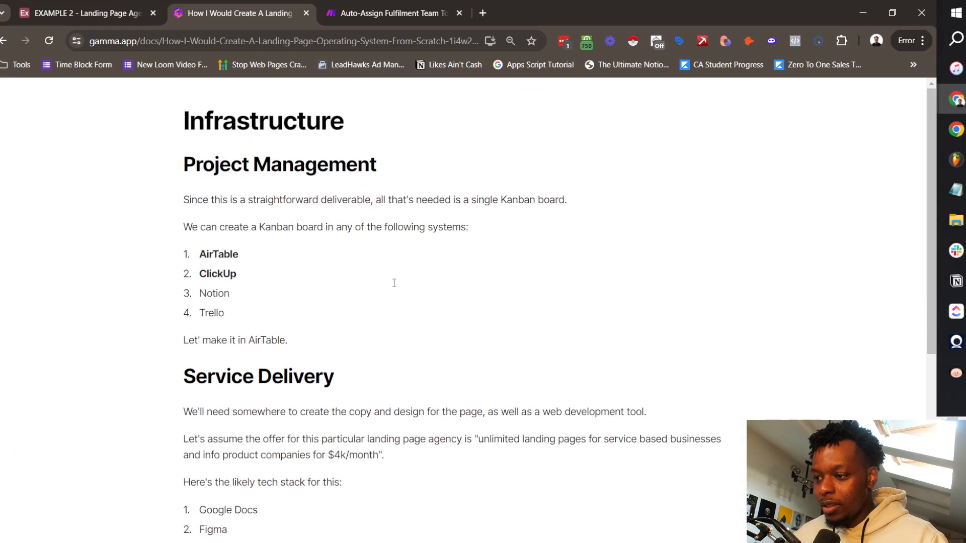
Step: Scroll the Gamma plan down to the Systems & Steps workflow, then return to Airtable
scroll(394, 283, down, 10)
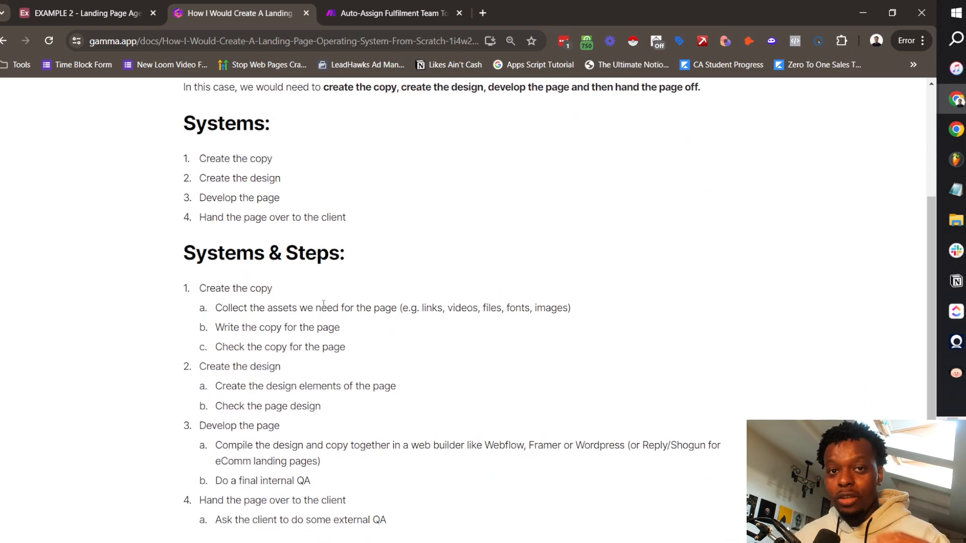
key(alt+Tab)
key(alt+Tab)
key(alt+Tab)
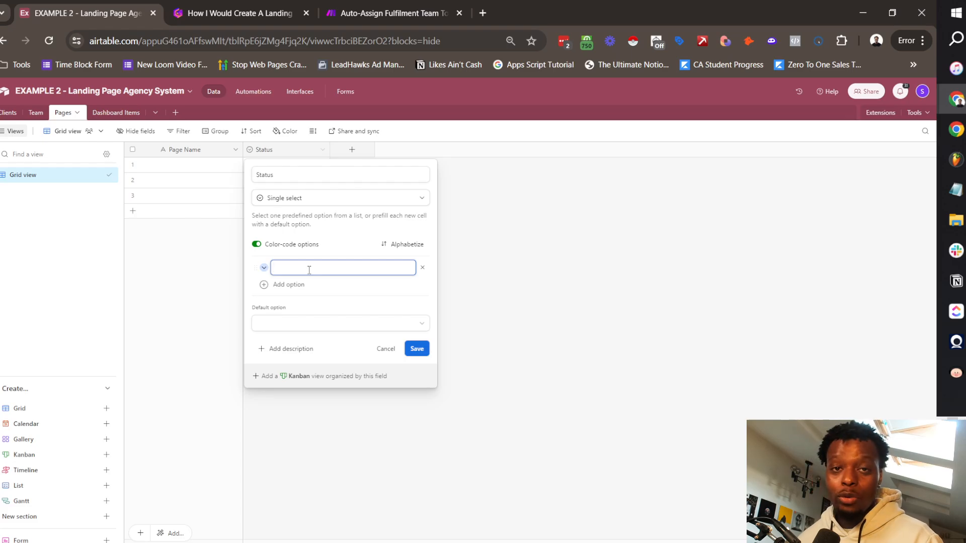
Step: Add Status options 00 - Backlog, 10 - Create Copy, 20 - Internal Copy QA and 30 - Create Design
text(00 - Backlog)
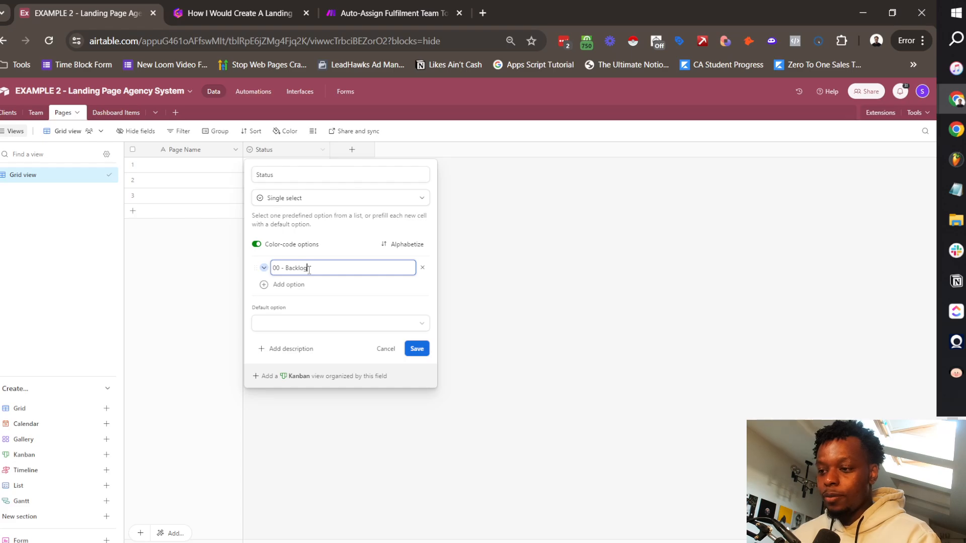
key(Return)
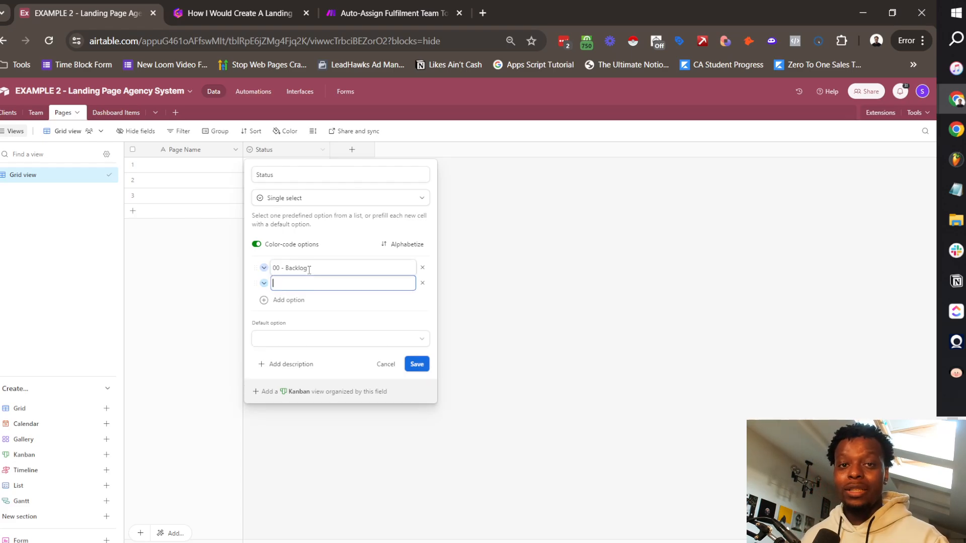
text(10)
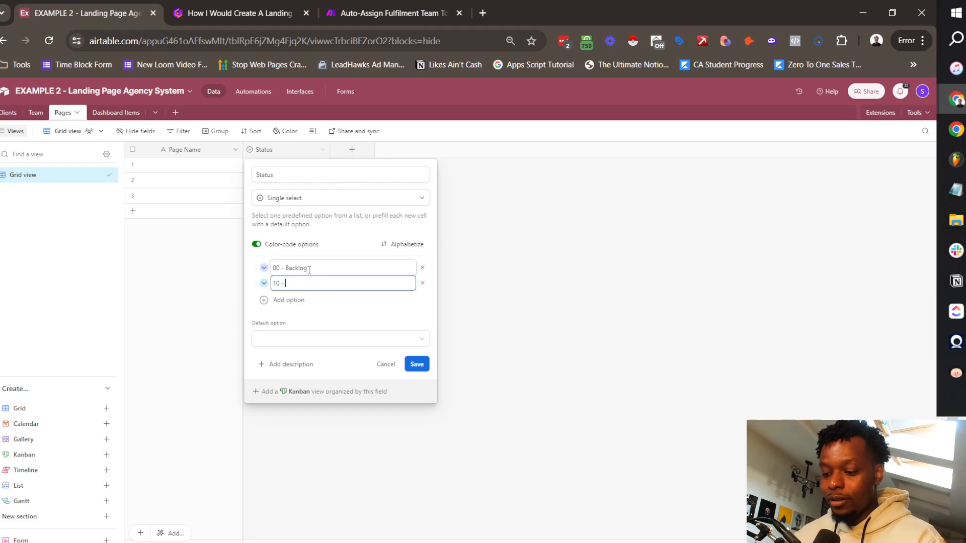
text( - Create Copy)
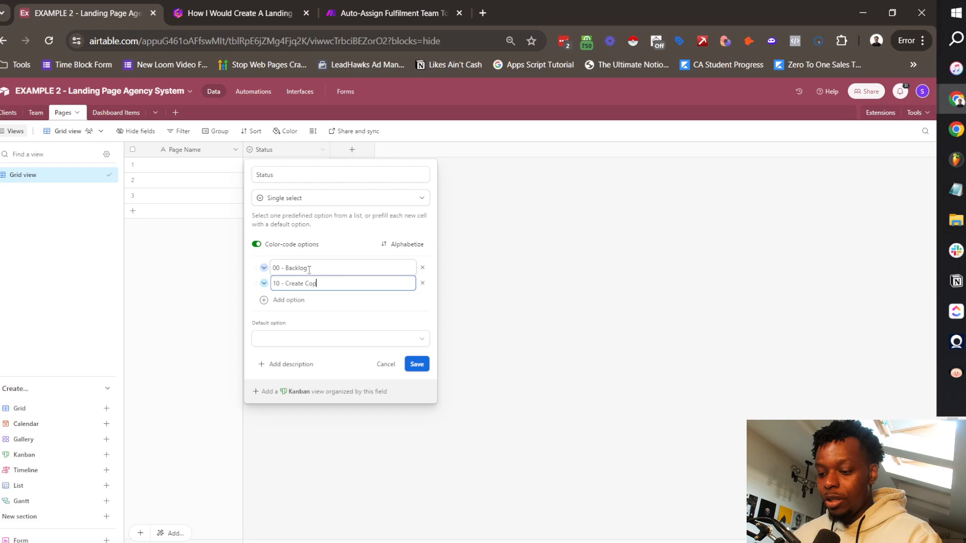
key(Return)
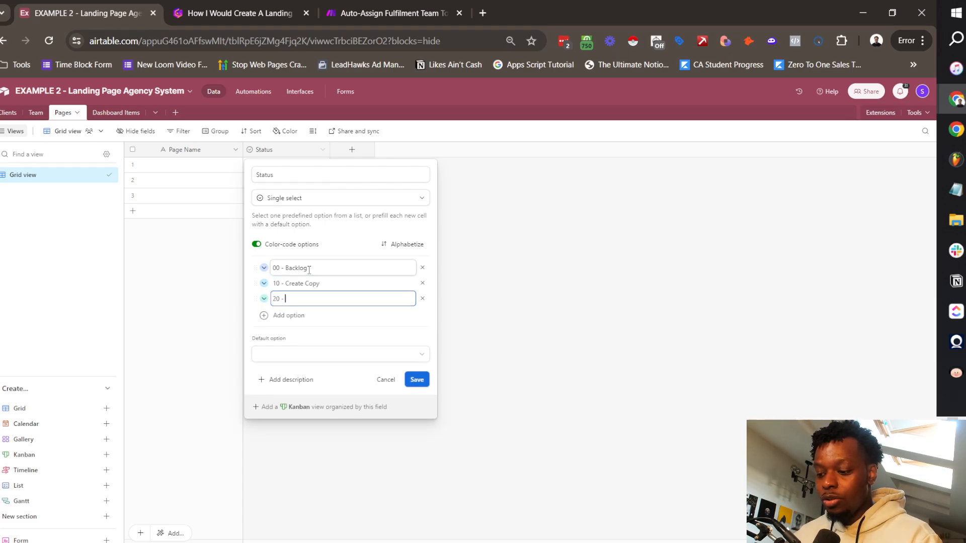
text(20 - Internal Copy QA)
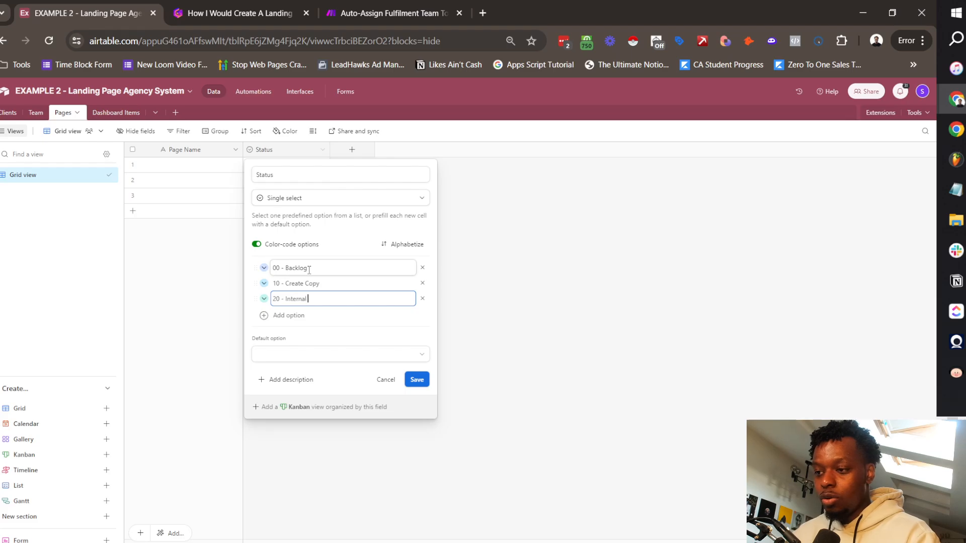
key(Return)
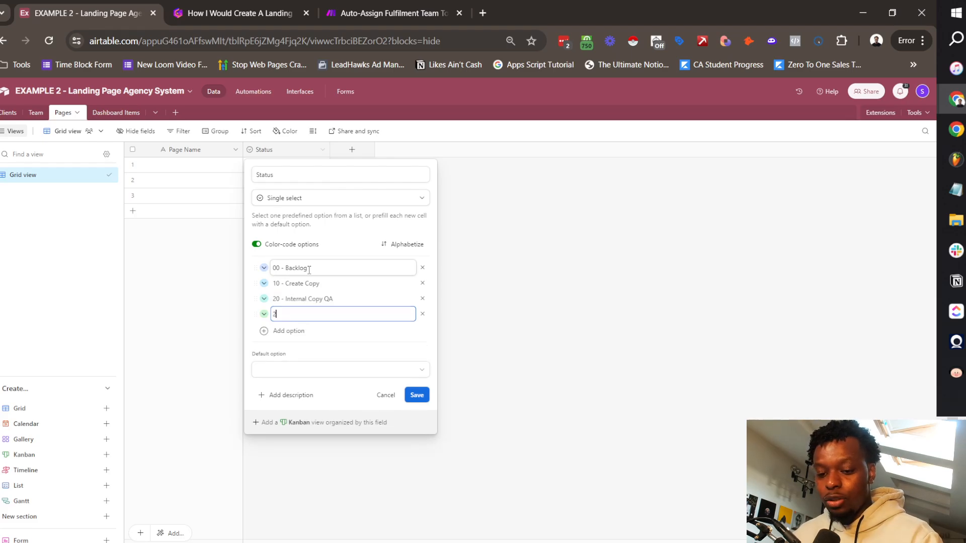
key(BackSpace)
key(BackSpace)
key(BackSpace)
key(BackSpace)
key(BackSpace)
key(BackSpace)
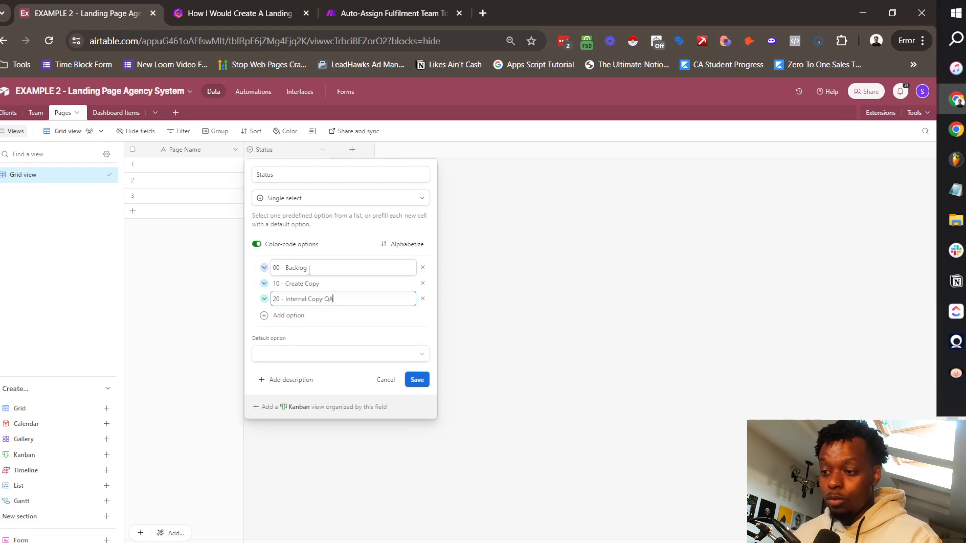
click(295, 315)
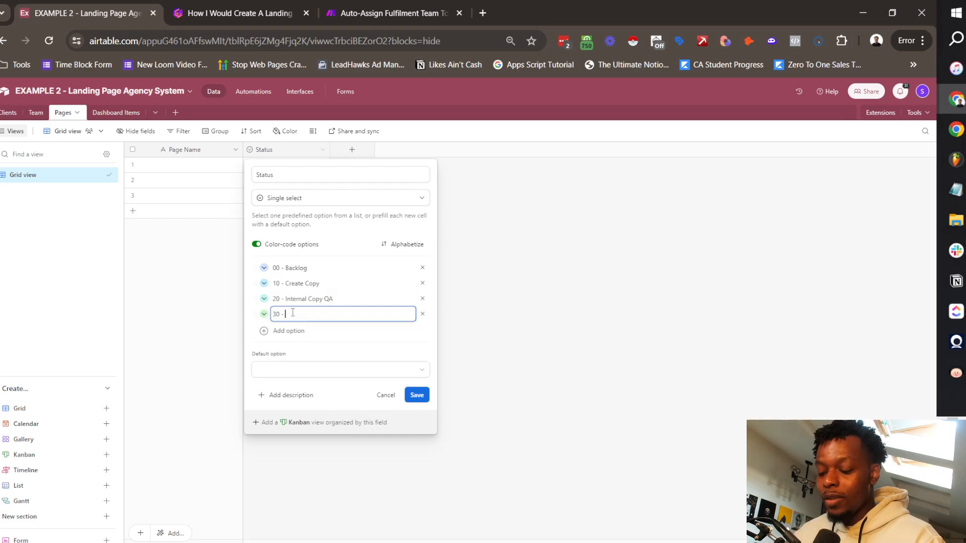
text(30 - Create Design)
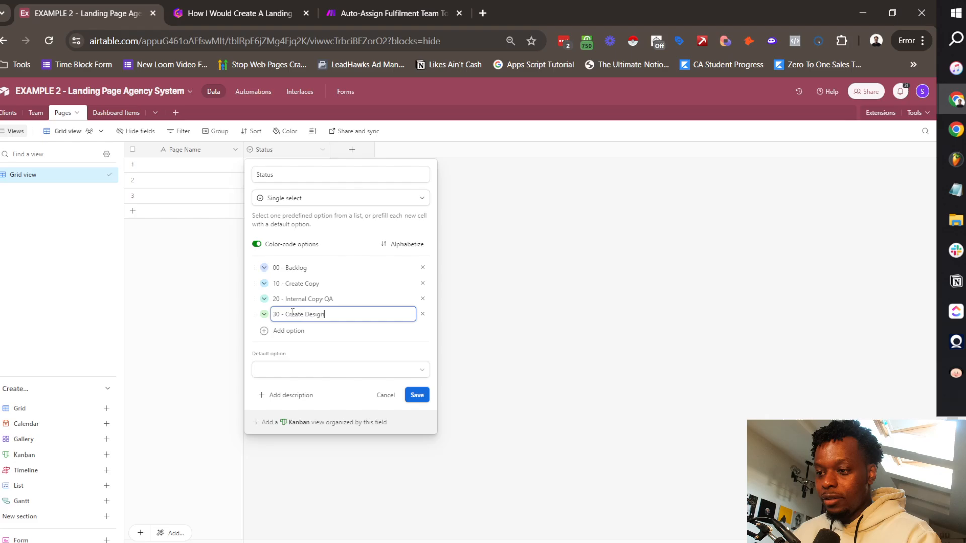
key(Return)
Step: Add options 40 - Design QA Internal, 50 - Design QA External, 60 - Develop Page, 70 - Final QA, 80 - Handover and 100 - Done
text(40 - Design)
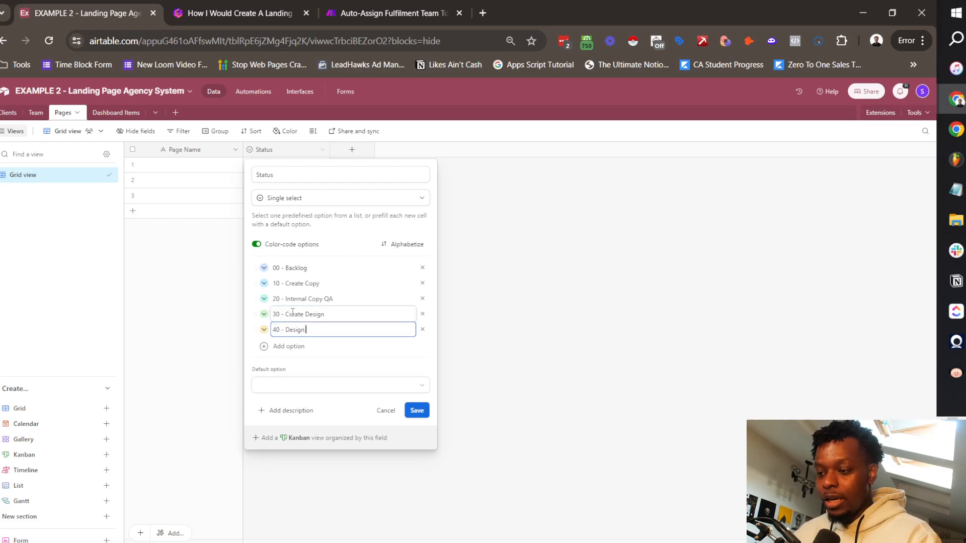
text( QA Intern)
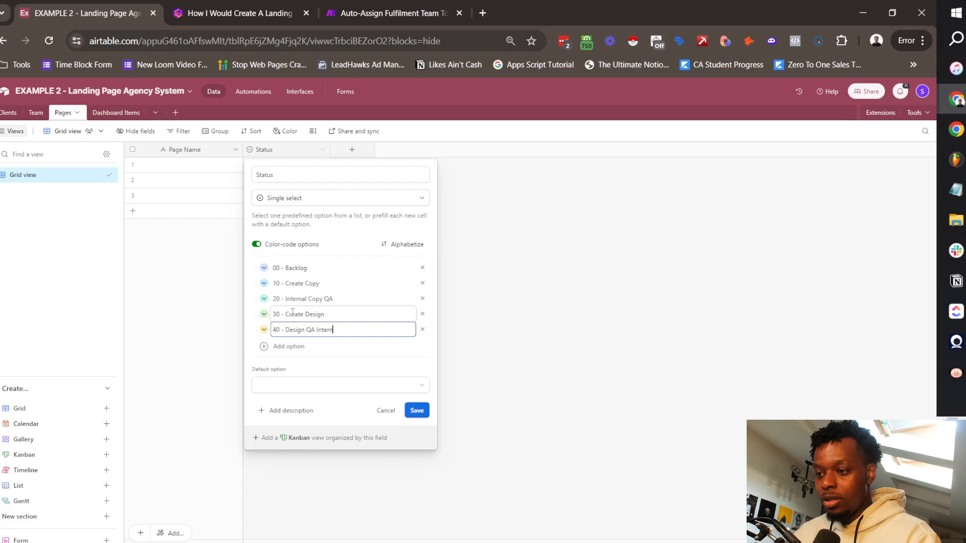
text(al)
key(Return)
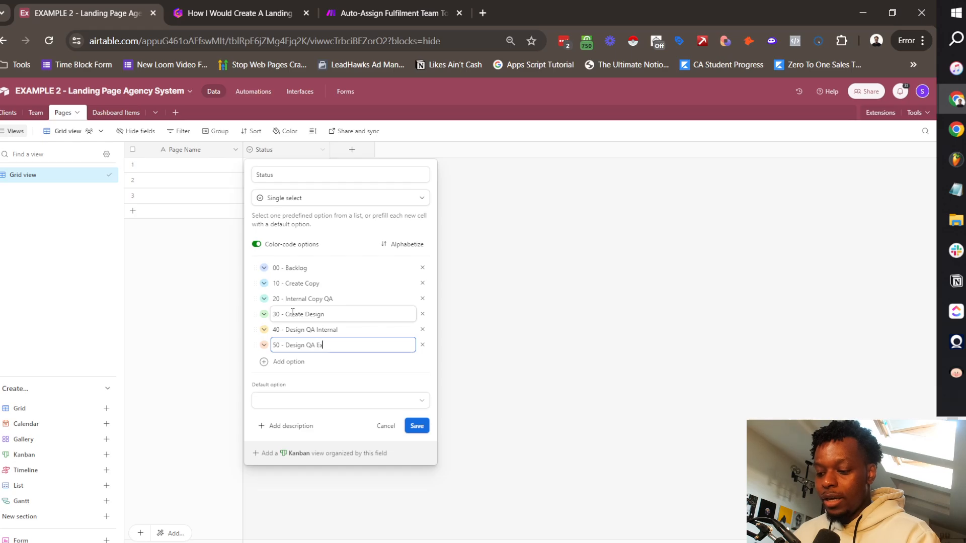
text(l)
key(Return)
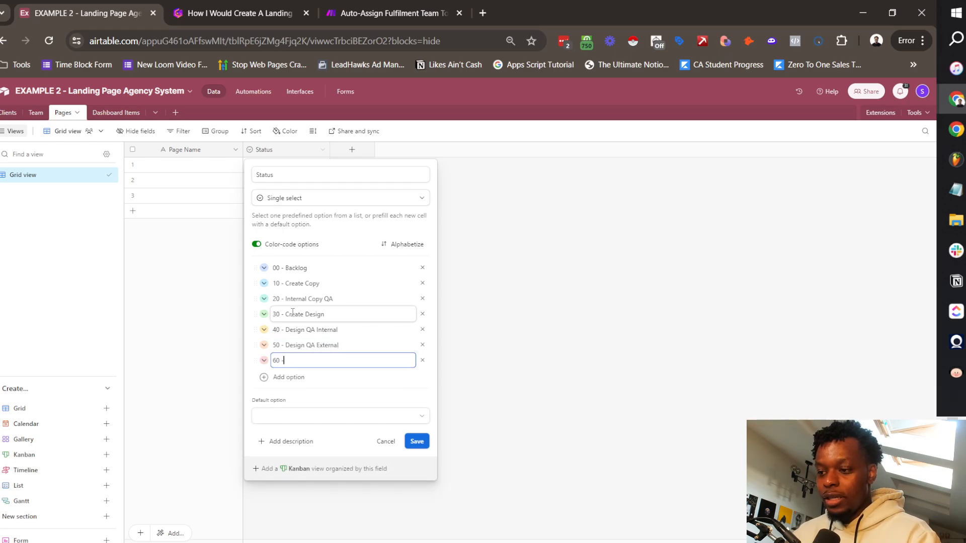
text(60 - Develop Page)
key(Return)
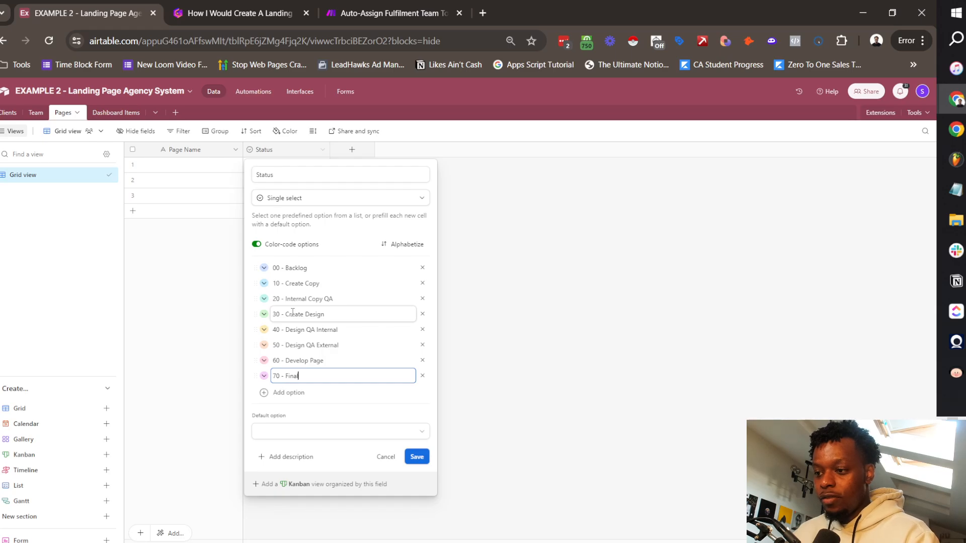
key(Return)
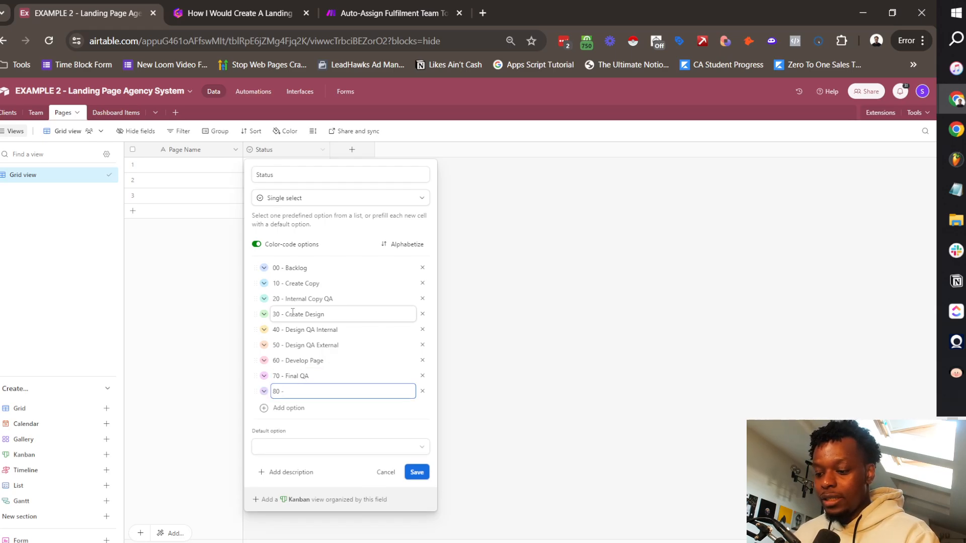
key(Return)
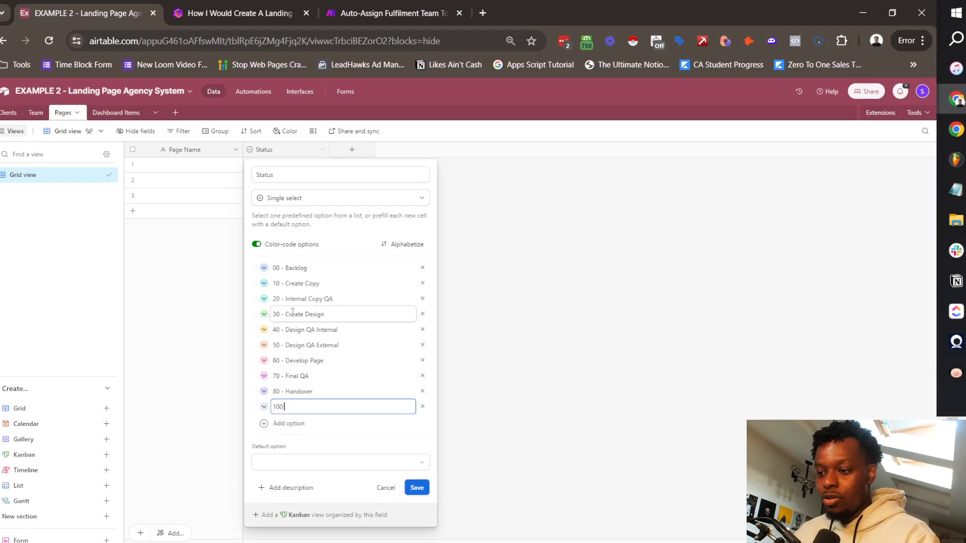
key(Return)
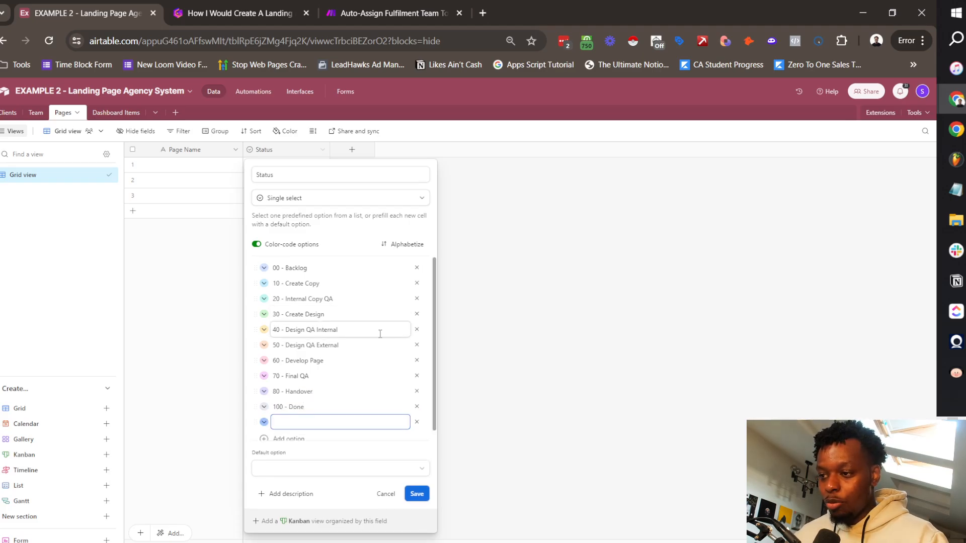
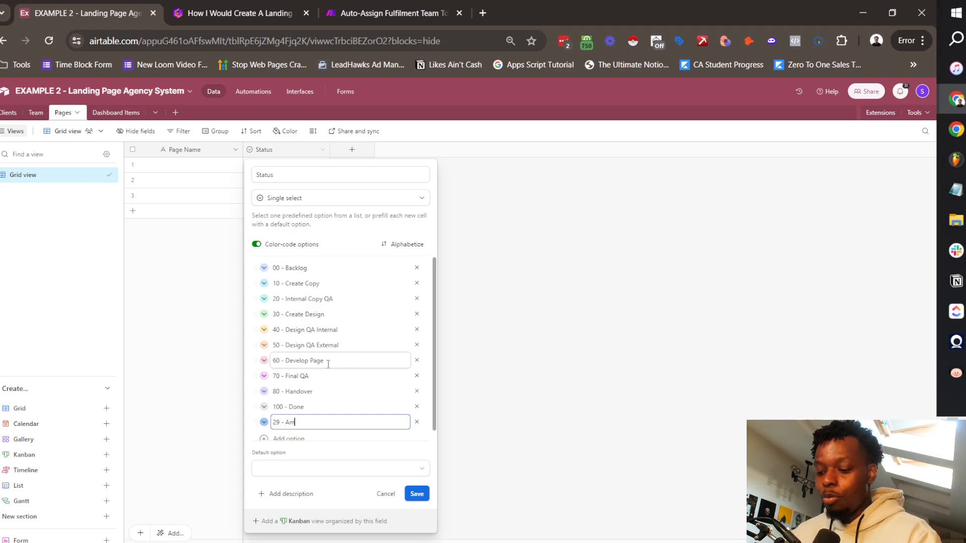
Step: Add the 29 - Amend Copy Status option and move it below 20 - Internal Copy QA
text(end Copy)
key(Return)
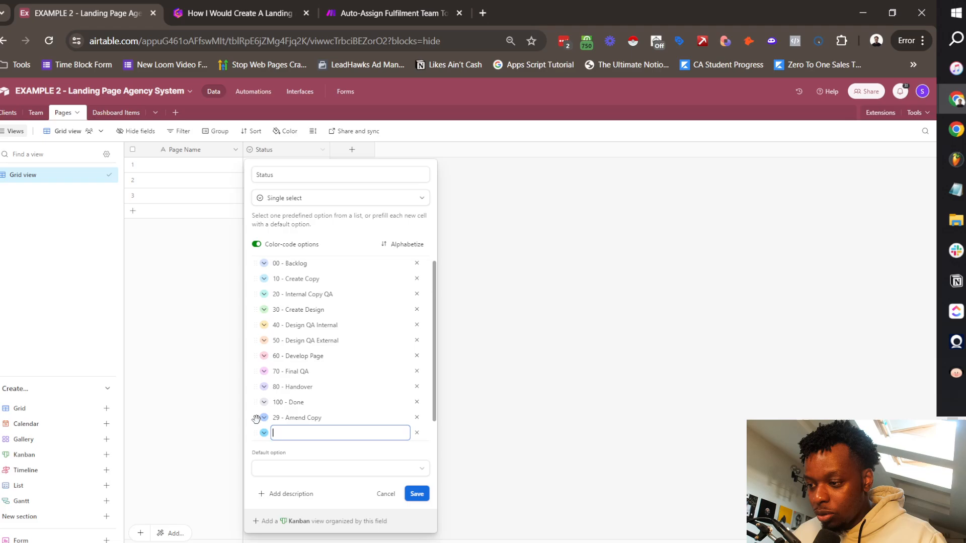
drag(256, 419, 257, 309)
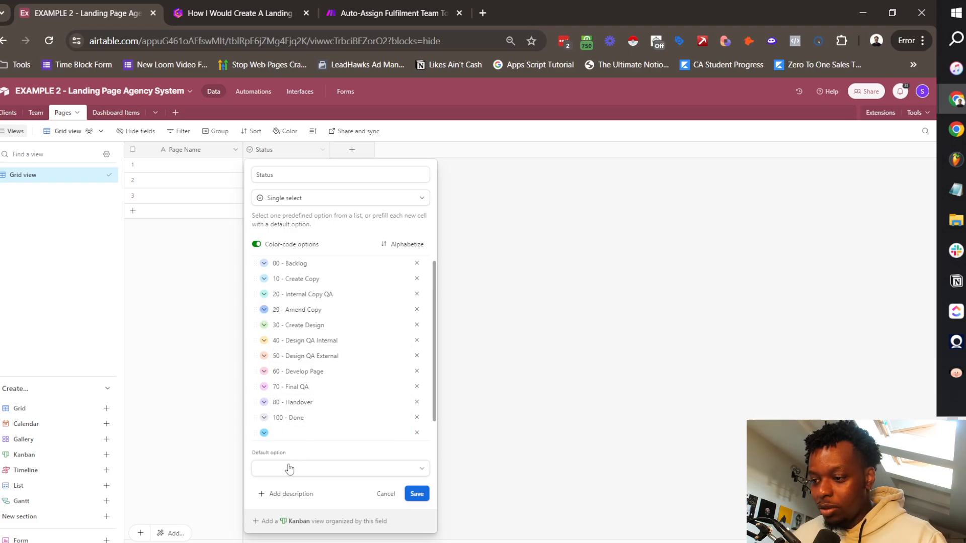
click(312, 433)
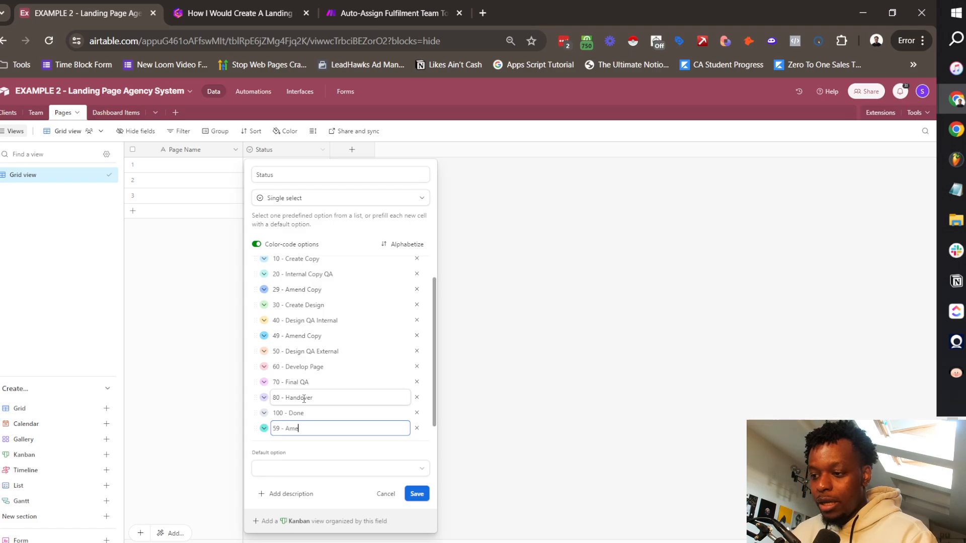
key(BackSpace)
key(BackSpace)
key(BackSpace)
key(BackSpace)
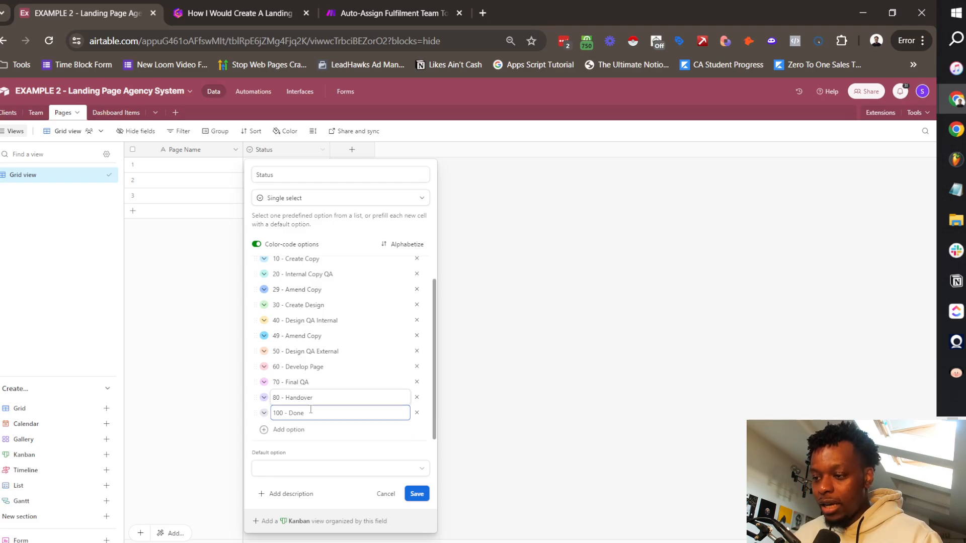
Step: Add the 79 - Amend Development option and save the updated Status field
click(294, 429)
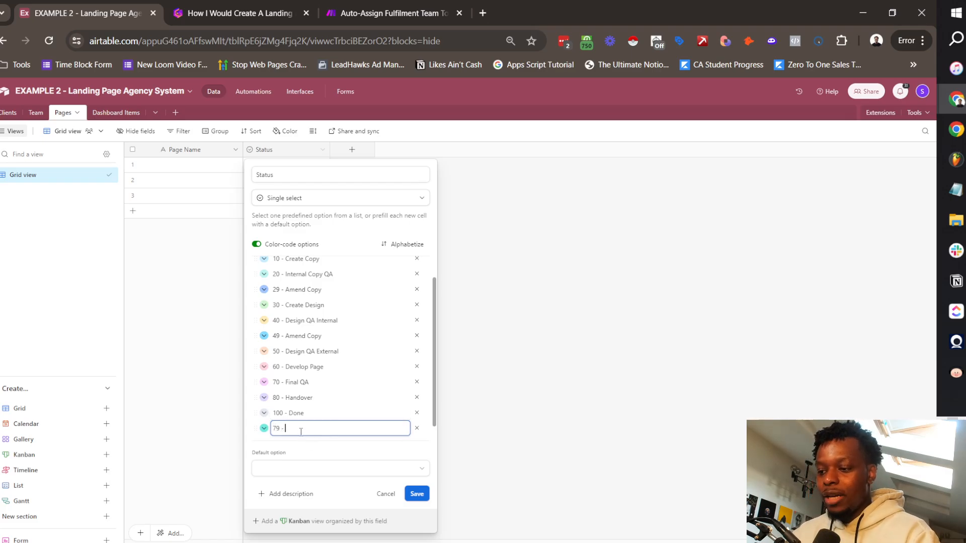
text(Development)
key(Return)
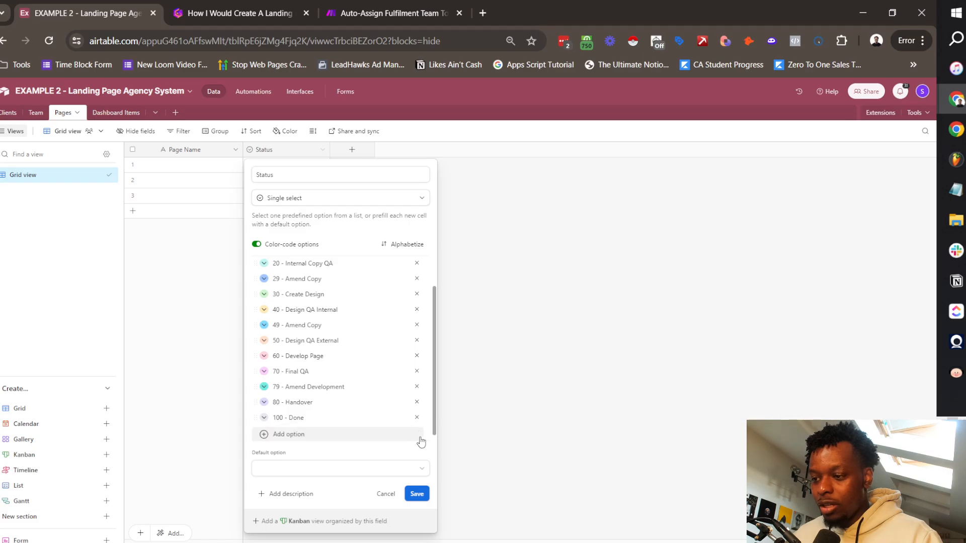
scroll(325, 293, up, 2)
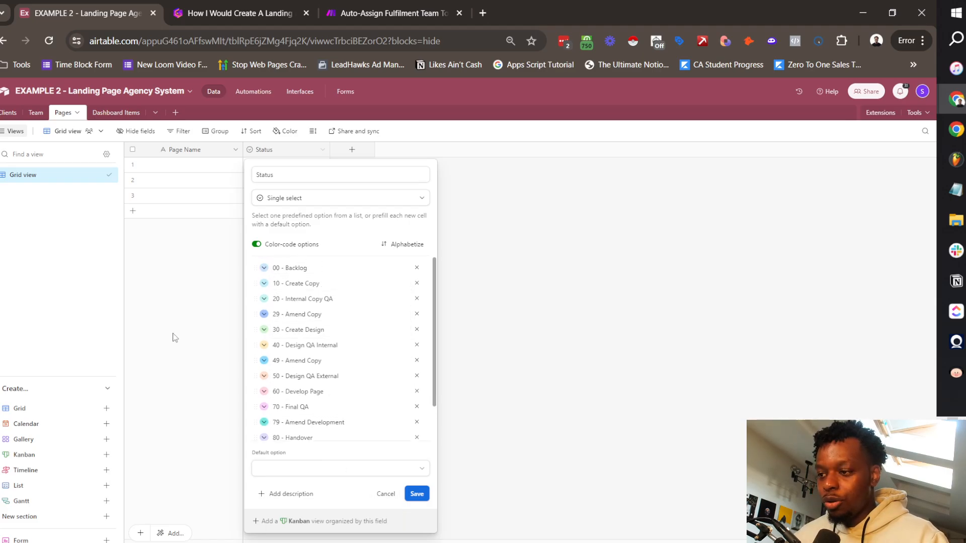
click(417, 494)
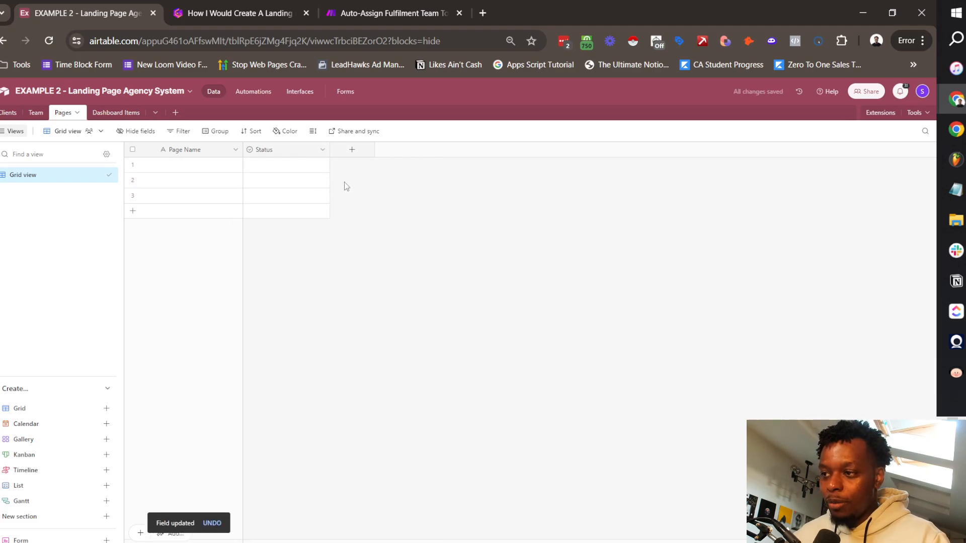
Step: Add a Due Date date field with Friendly format, 24-hour time and time zone shown
click(353, 151)
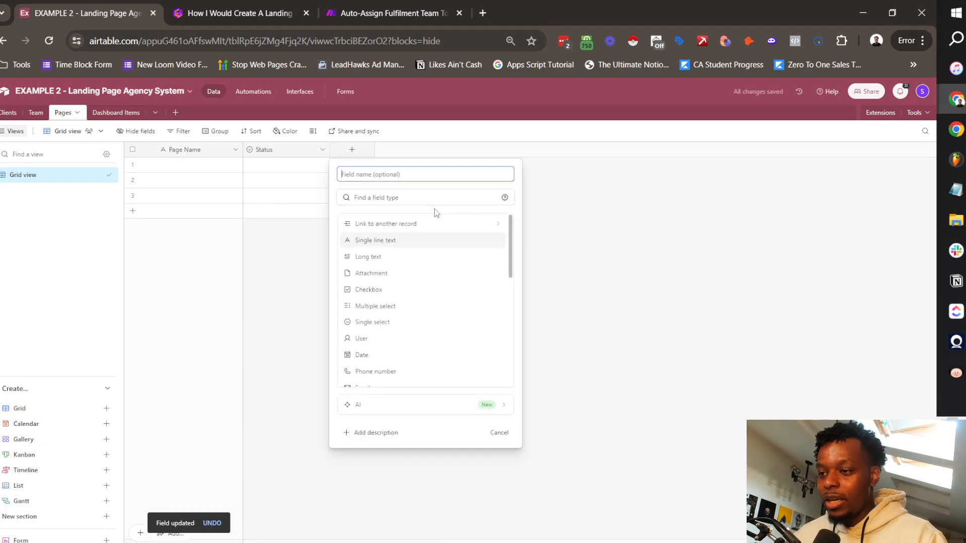
text(Due Date)
key(Tab)
text(date)
click(397, 224)
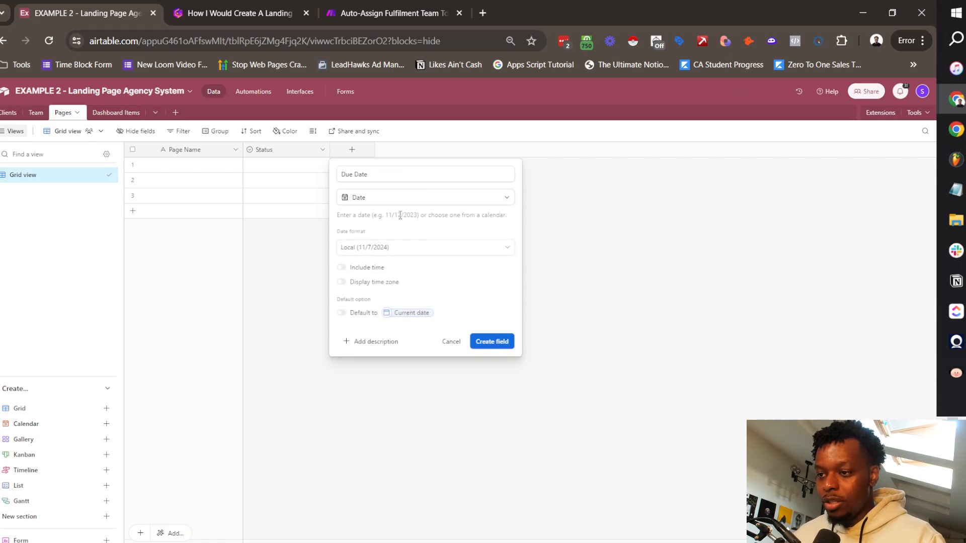
click(382, 248)
click(381, 300)
click(345, 267)
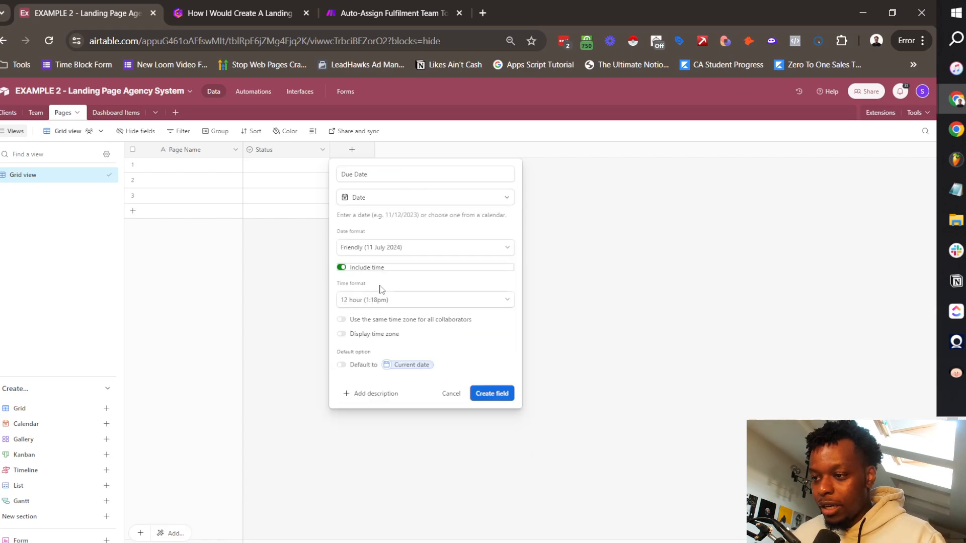
click(393, 302)
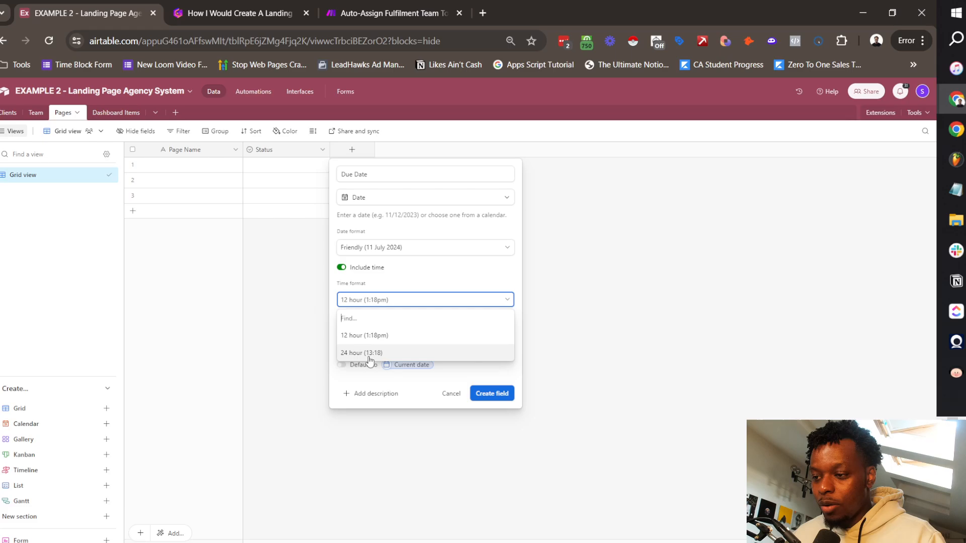
click(369, 355)
click(382, 336)
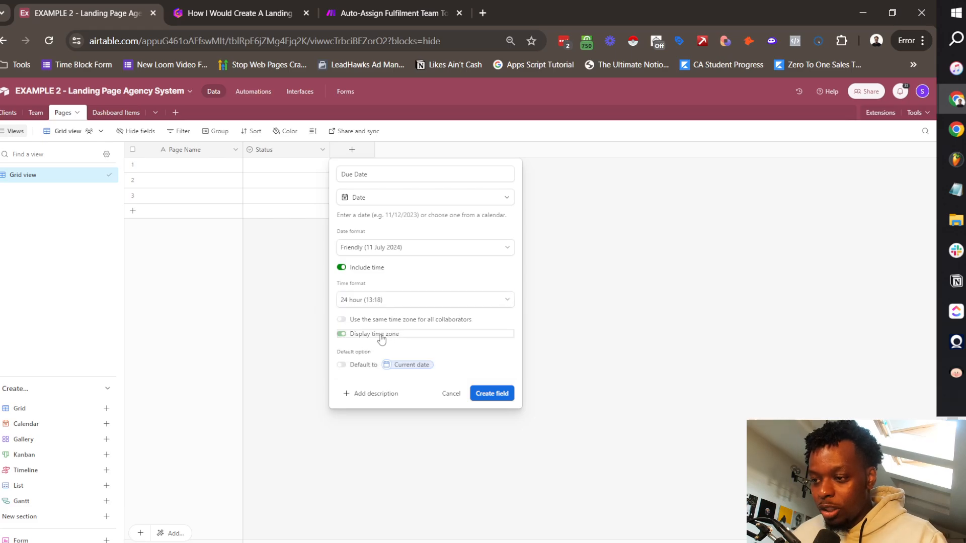
click(492, 394)
Step: Add a Created Date created-time field using the Friendly date format
click(438, 149)
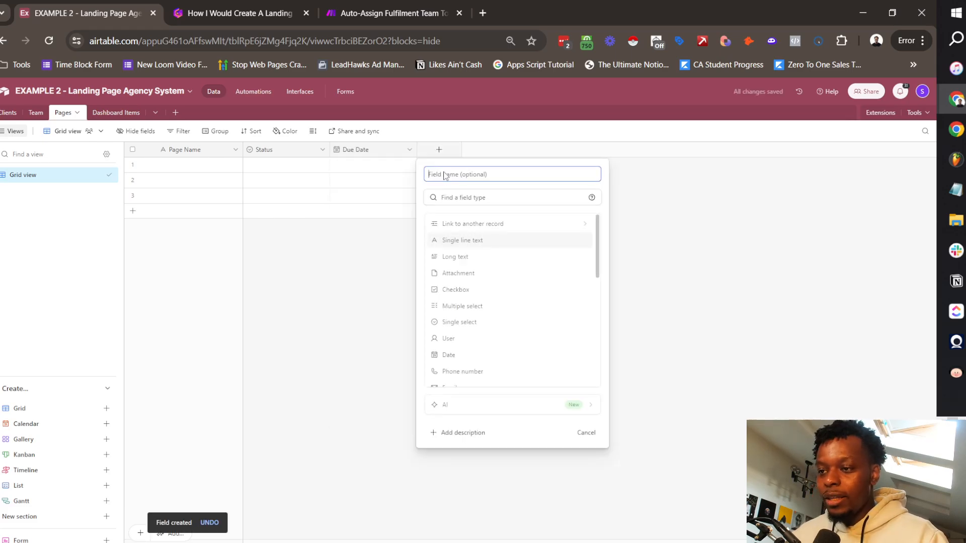
text(Cl)
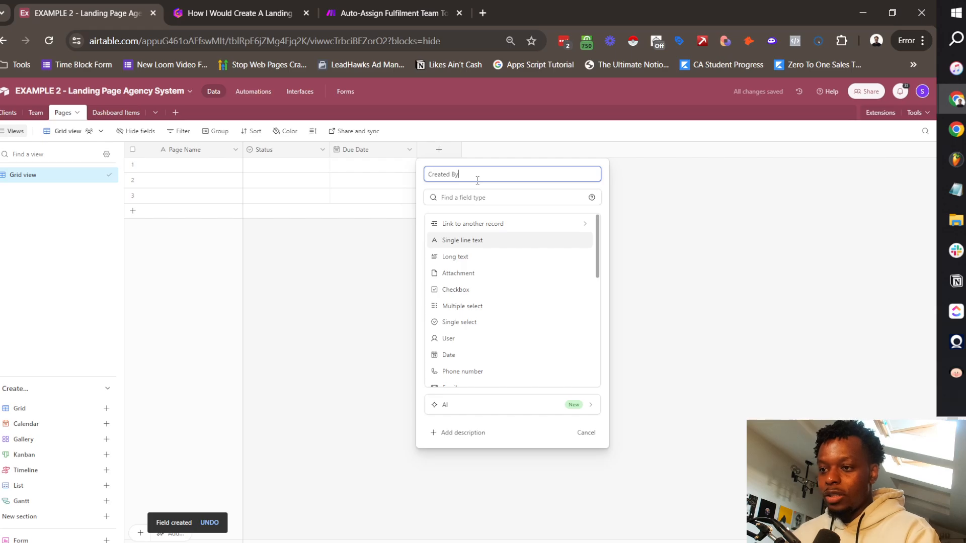
click(476, 198)
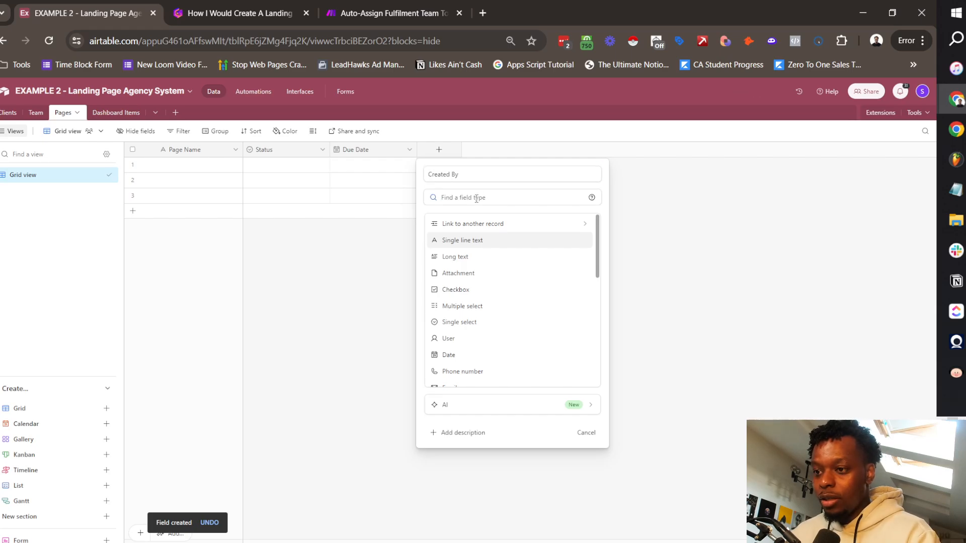
double_click(455, 174)
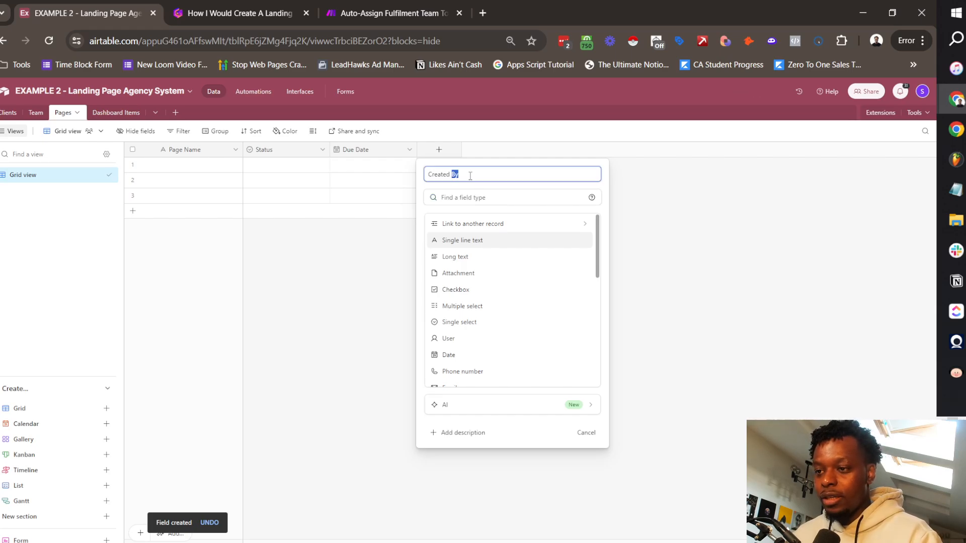
text(Date)
click(473, 199)
text(creat)
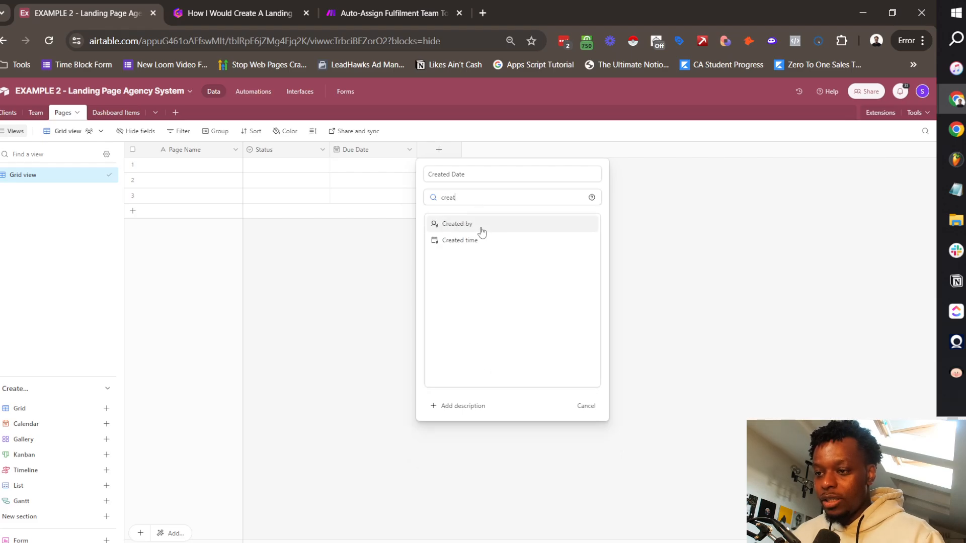
click(479, 239)
click(459, 249)
click(449, 300)
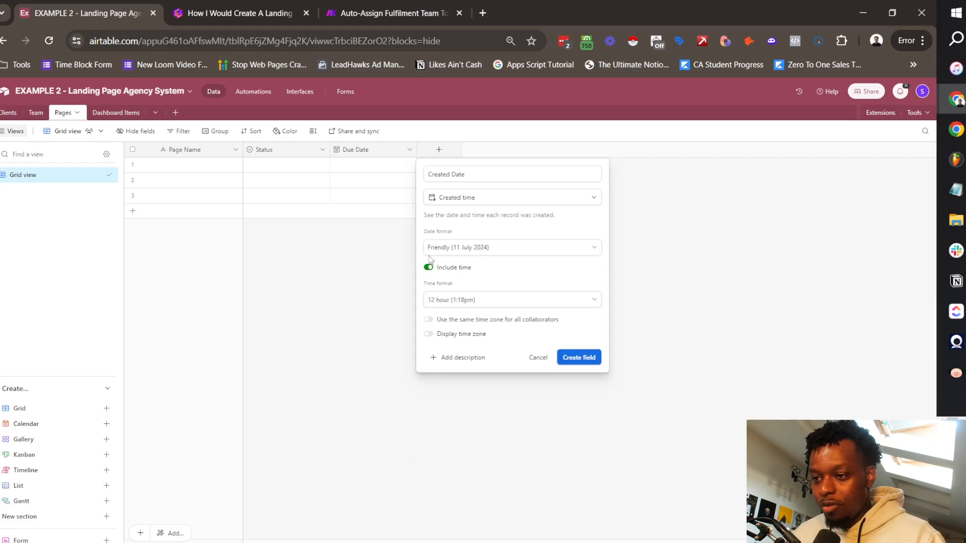
click(579, 358)
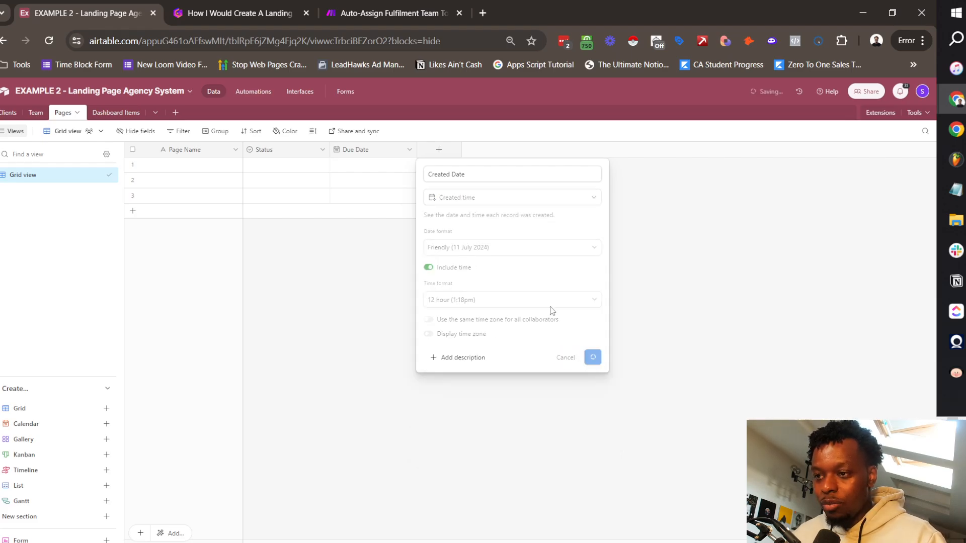
click(525, 149)
click(542, 172)
Step: Add a Last Modified field tracking only Status, and set row 1's Status to 10 - Create Copy
text(Last Modified)
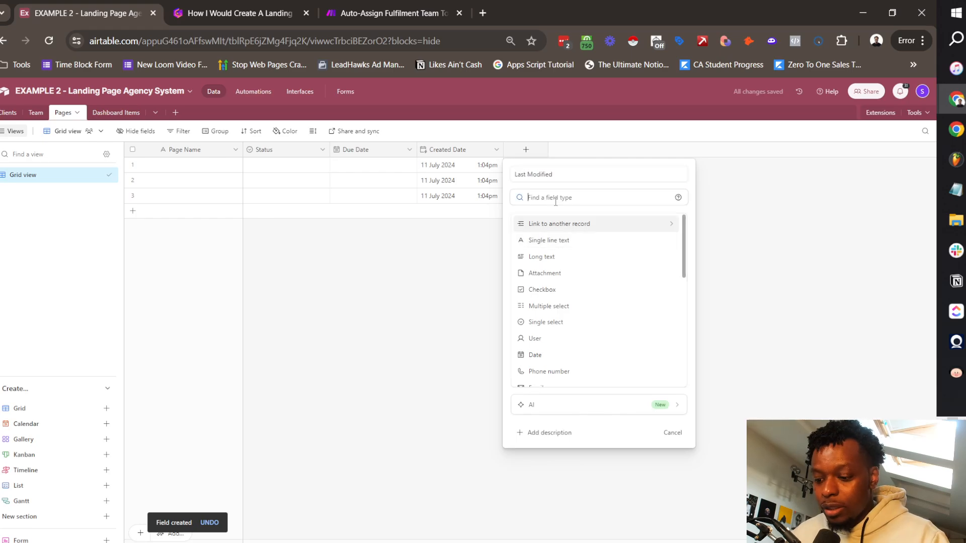
click(553, 197)
text(modi)
click(564, 244)
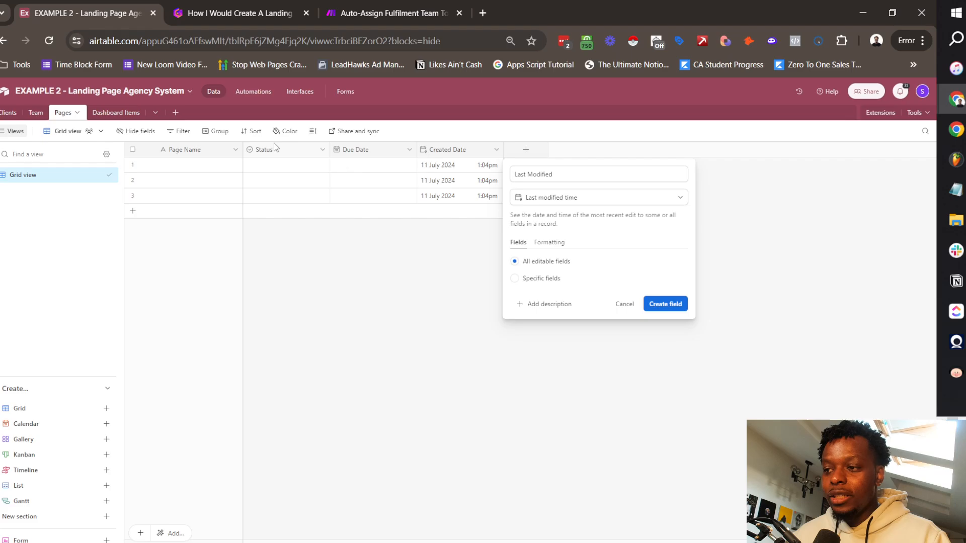
click(547, 285)
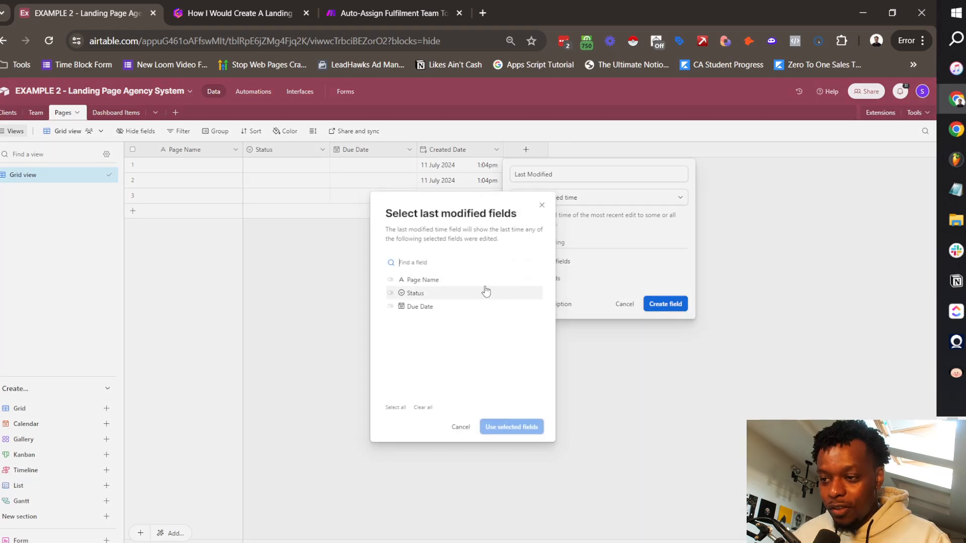
click(408, 293)
click(510, 427)
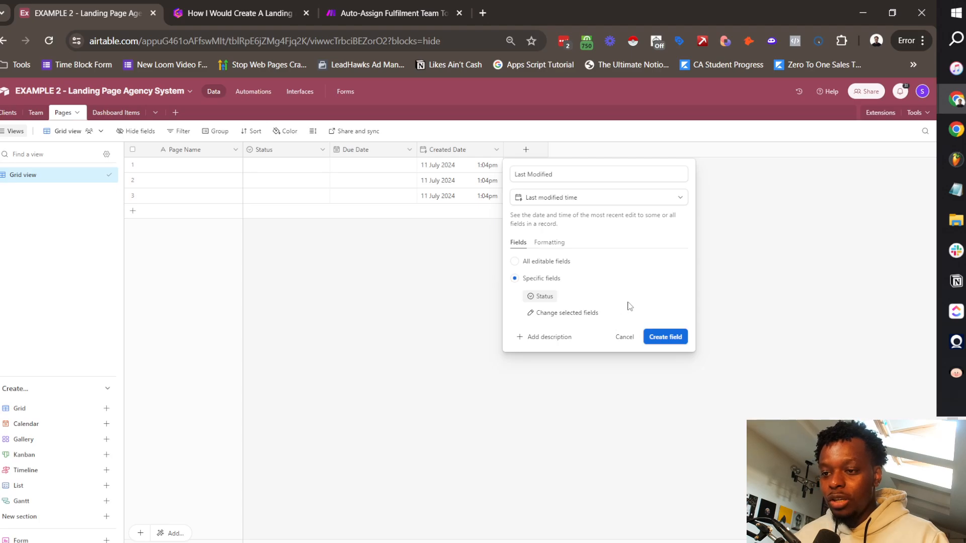
click(673, 339)
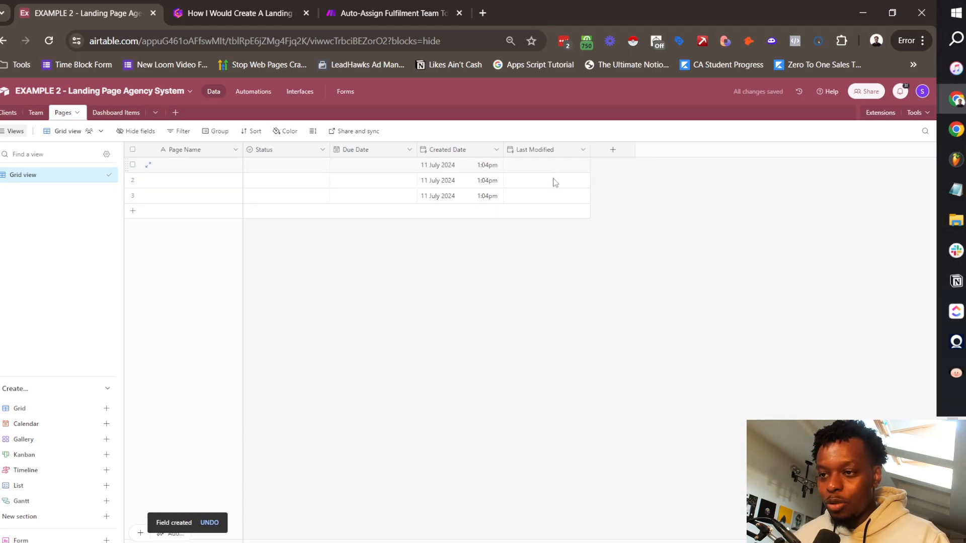
click(270, 165)
click(322, 164)
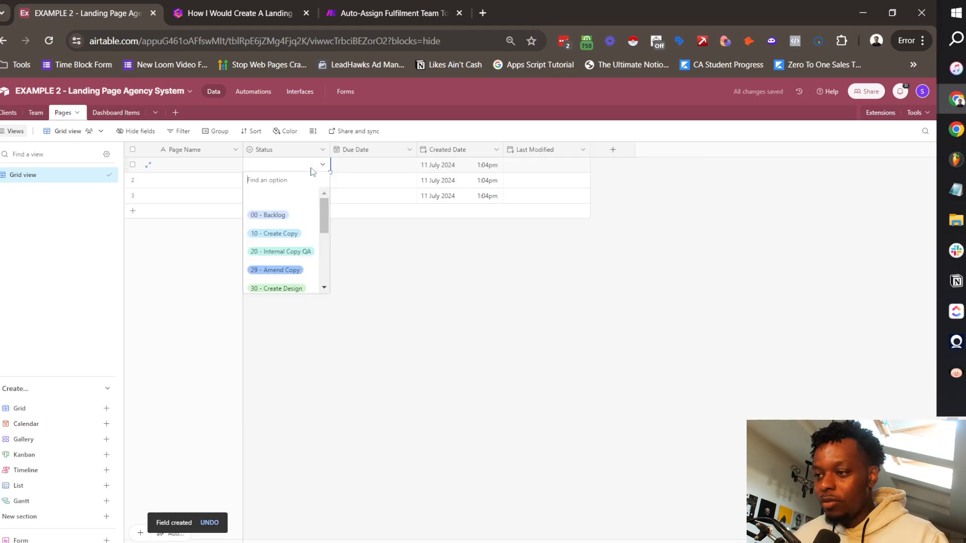
click(295, 234)
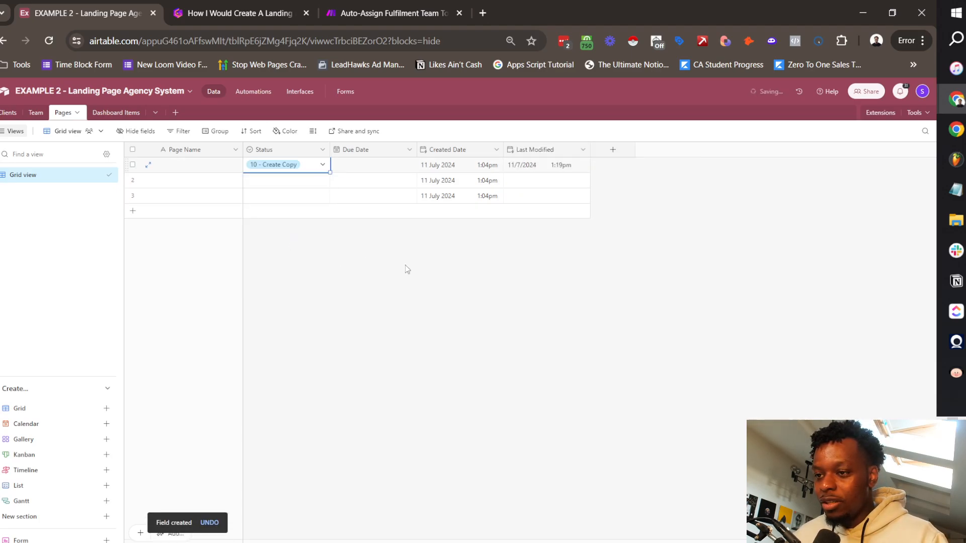
Step: Add a Record ID formula field using RECORD_ID() and insert a fourth empty record
click(613, 150)
text(Record I)
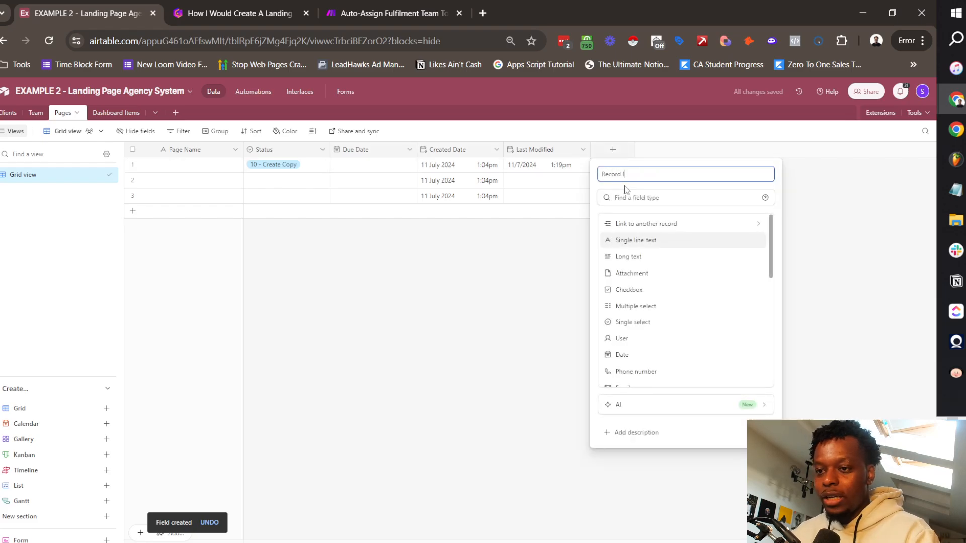
text(D)
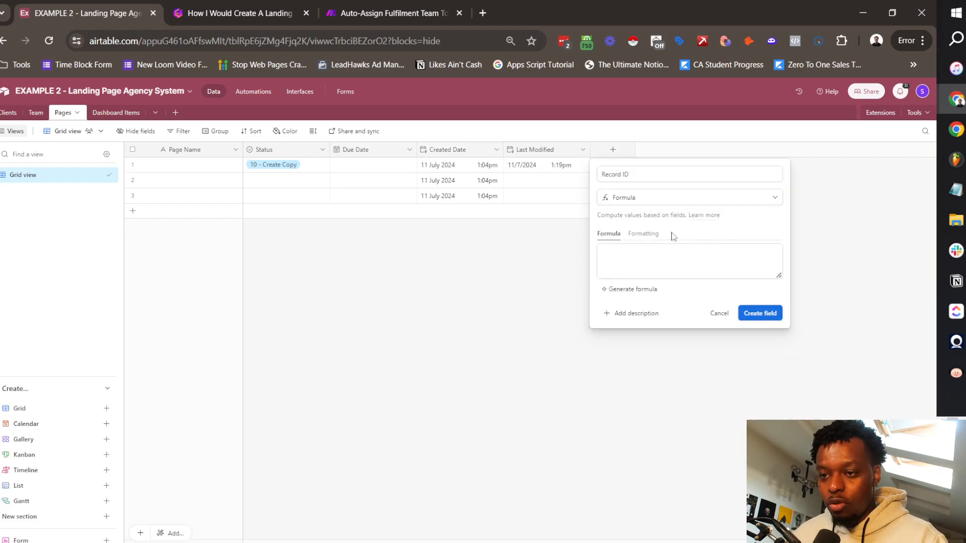
click(659, 251)
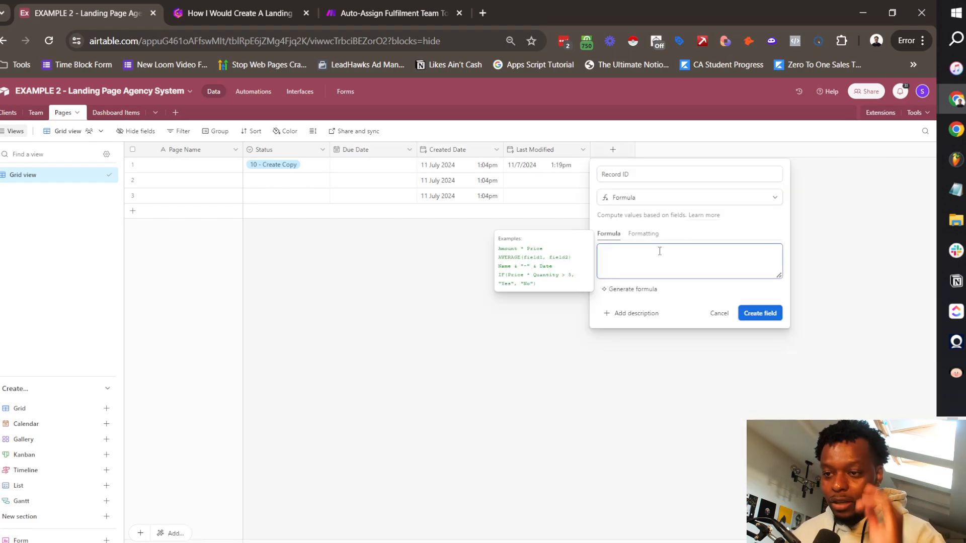
text(REC)
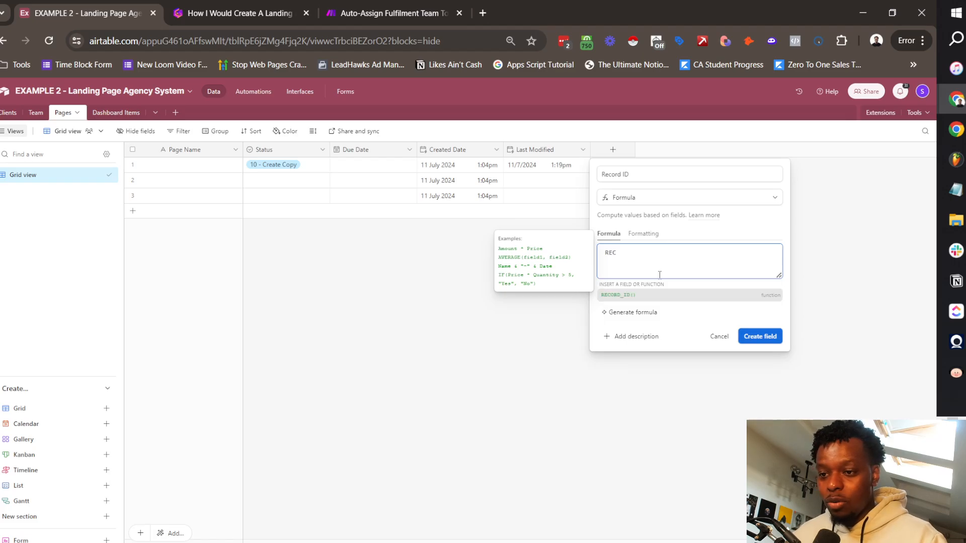
click(661, 301)
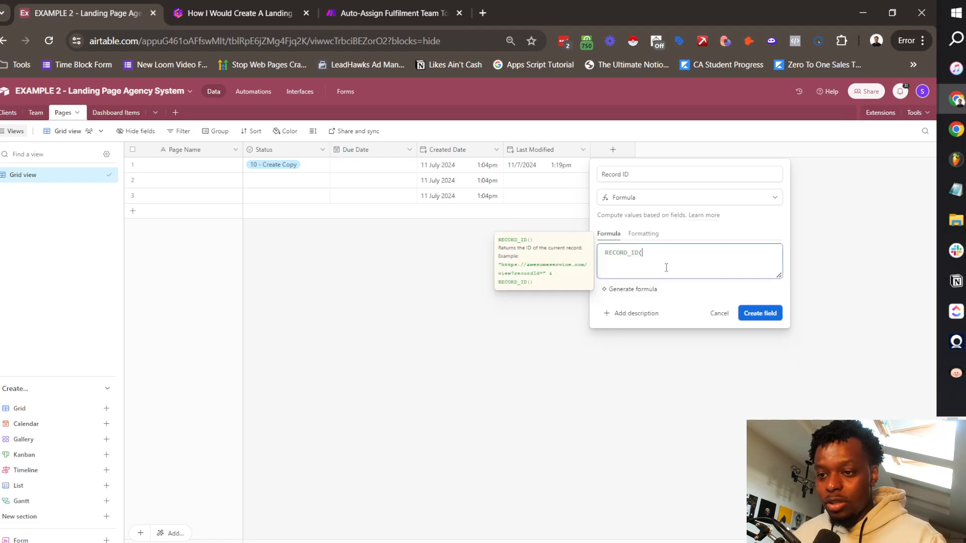
click(759, 331)
click(239, 217)
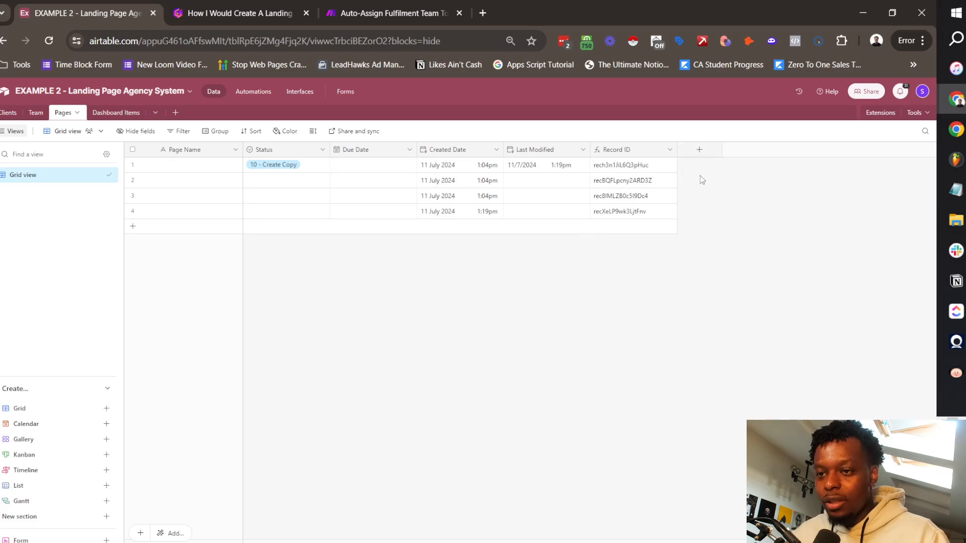
Step: Add a Notes long-text field with rich text formatting enabled
click(699, 150)
text(Notes)
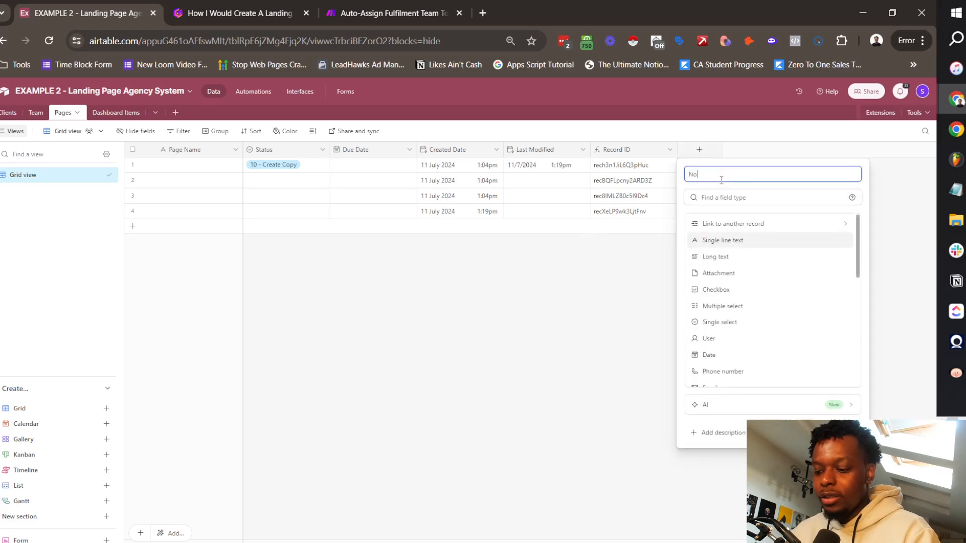
click(727, 256)
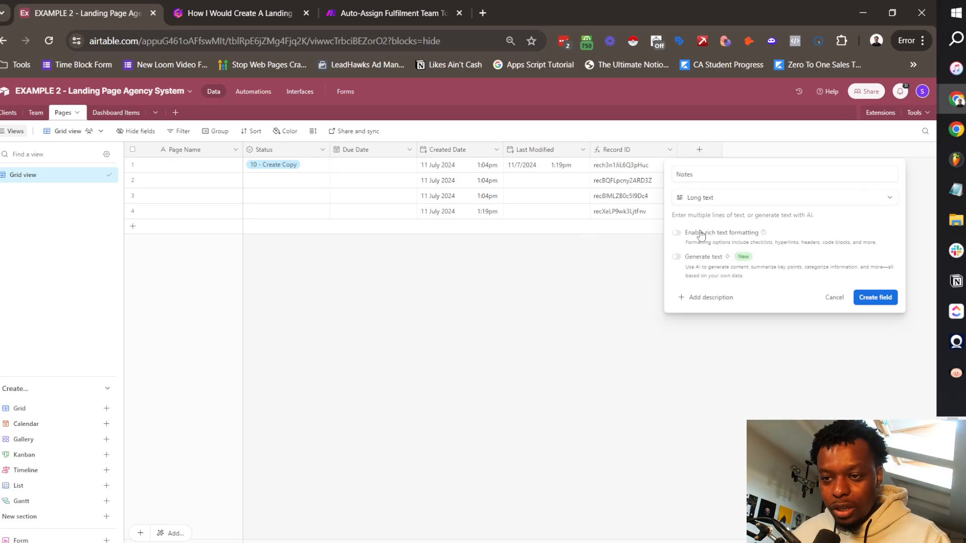
click(677, 233)
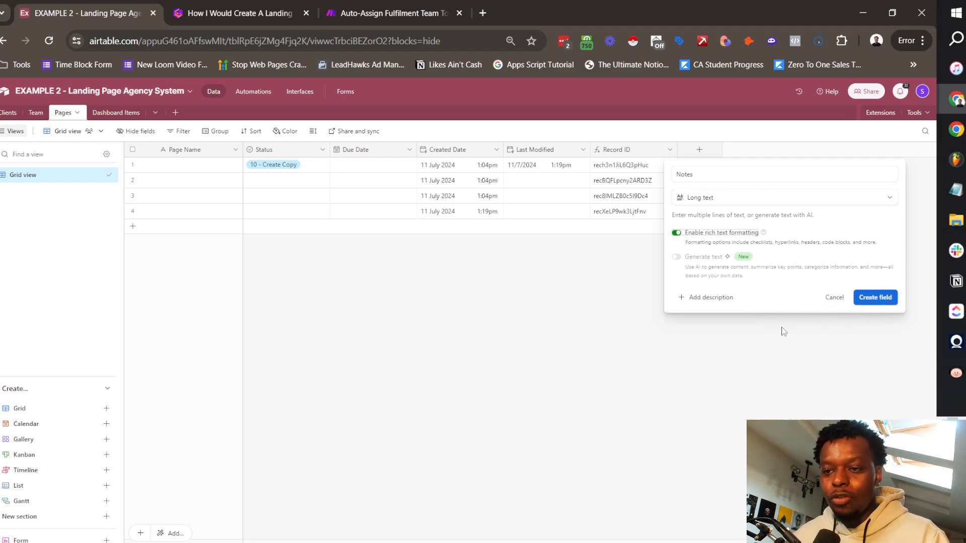
click(876, 300)
Step: Create a Dev Link field and duplicate it as Brief Link
click(799, 151)
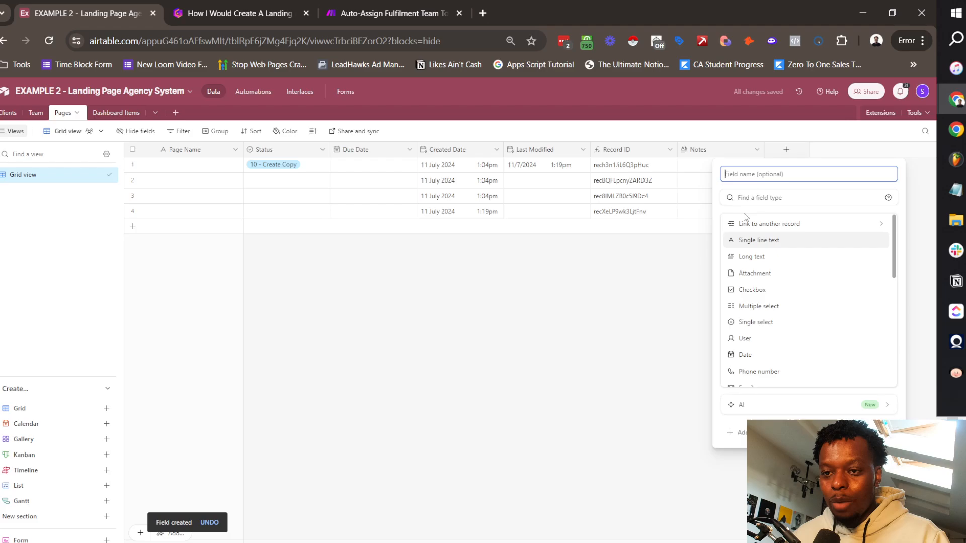
text(De)
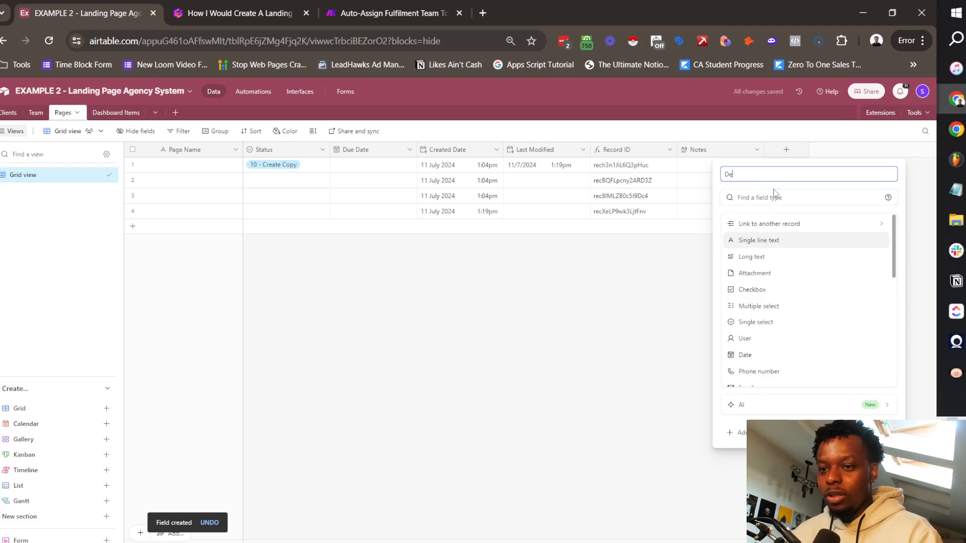
text(v Link)
key(Return)
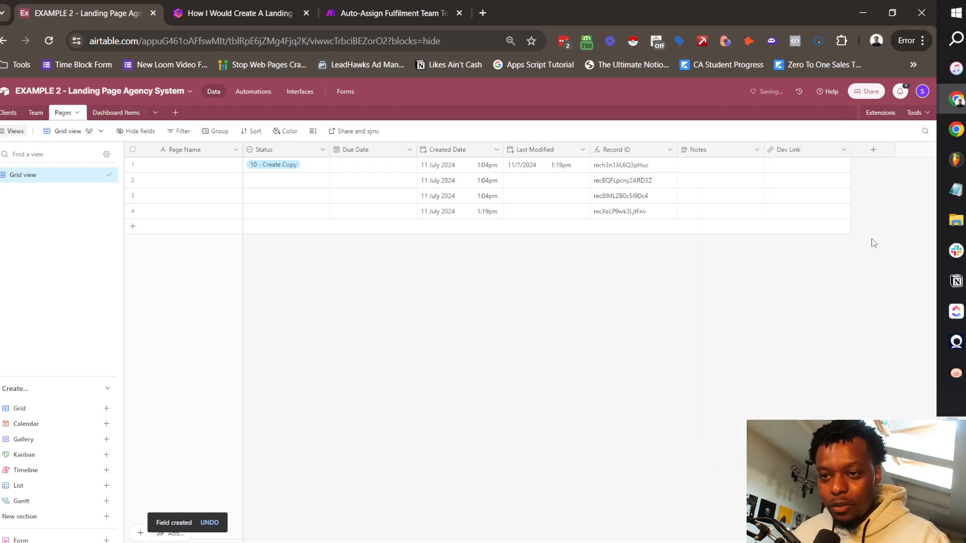
right_click(786, 151)
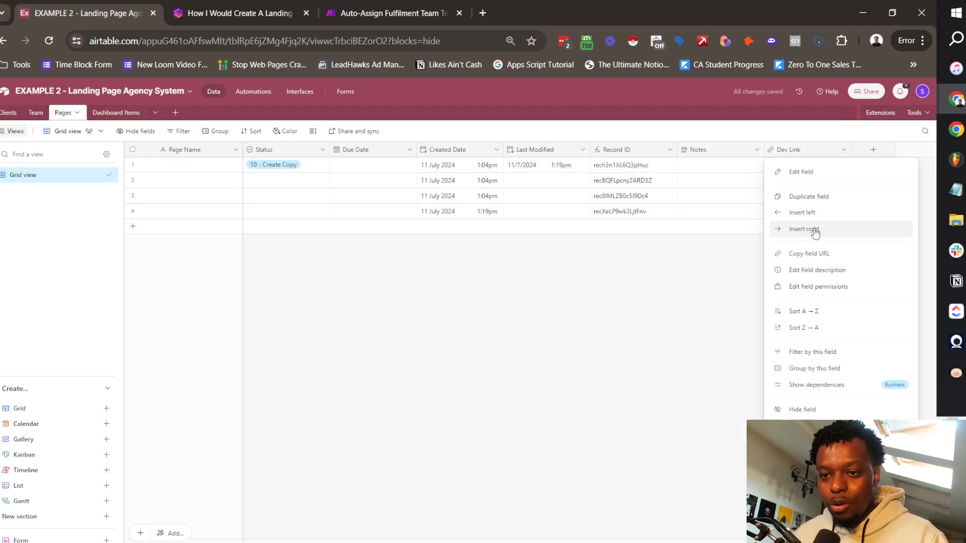
click(809, 197)
click(855, 151)
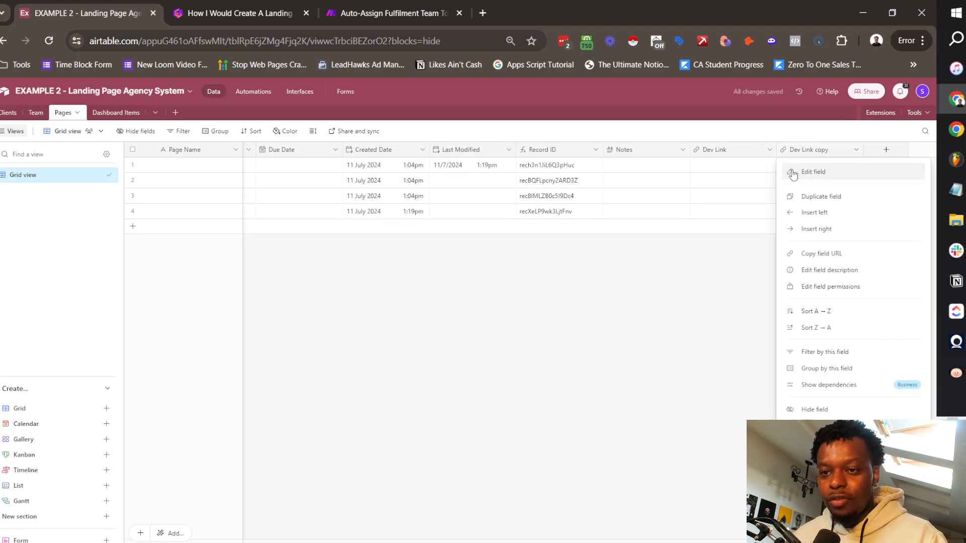
click(809, 168)
text(Brief Link)
click(676, 241)
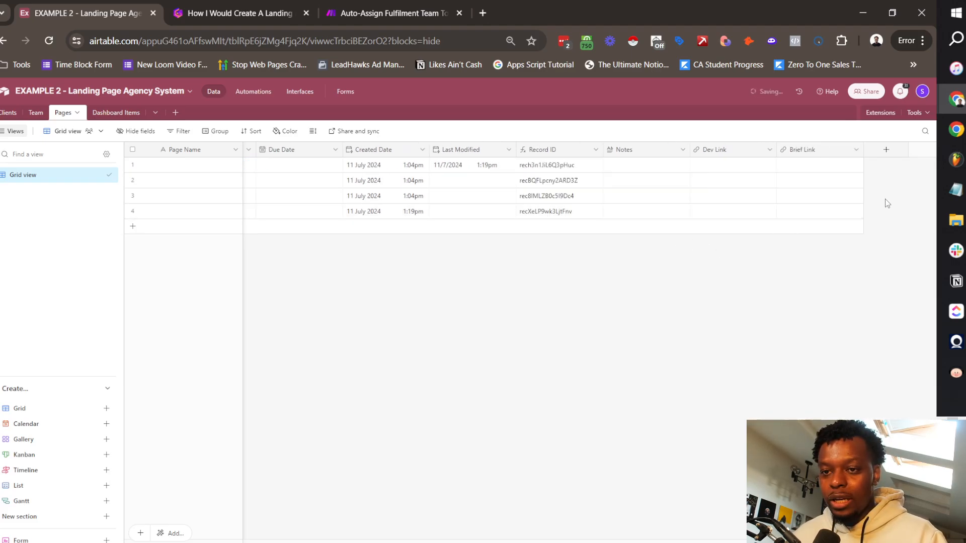
Step: Duplicate Brief Link into Copy Link, then duplicate that as Design Link
right_click(798, 149)
click(827, 199)
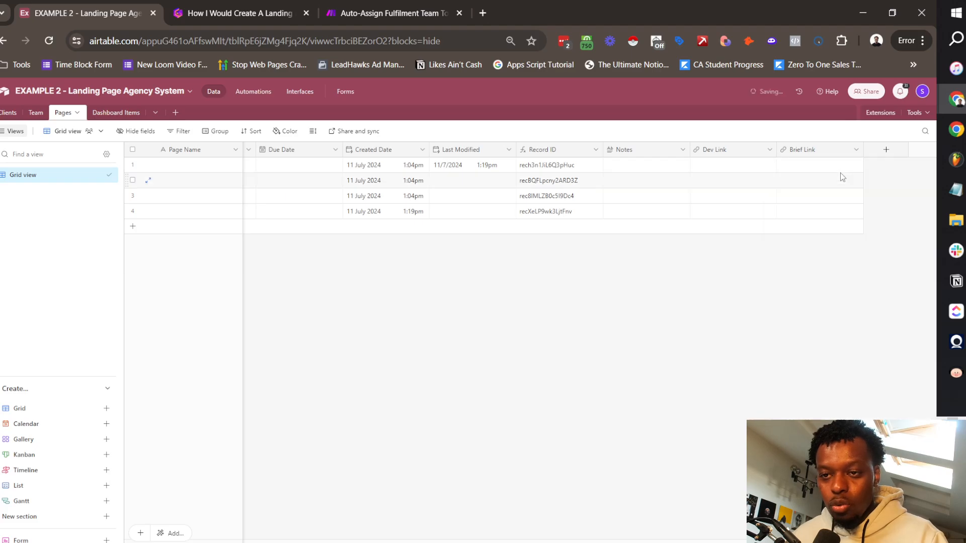
click(854, 152)
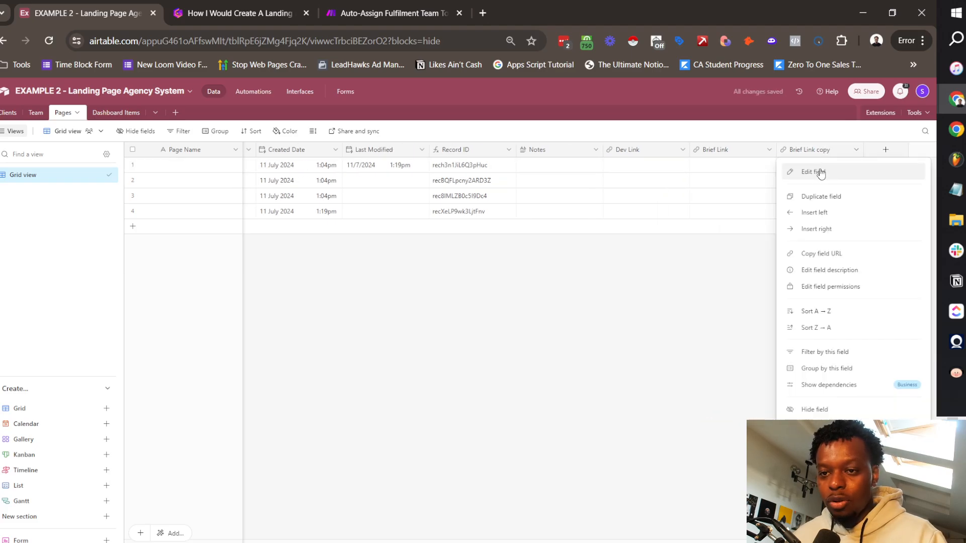
click(809, 170)
text(Copy Link)
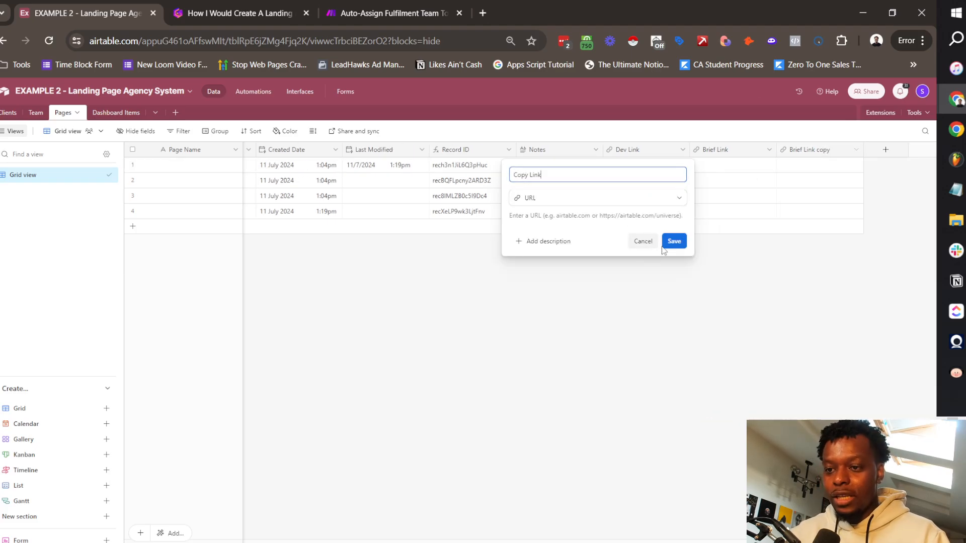
click(674, 241)
right_click(820, 150)
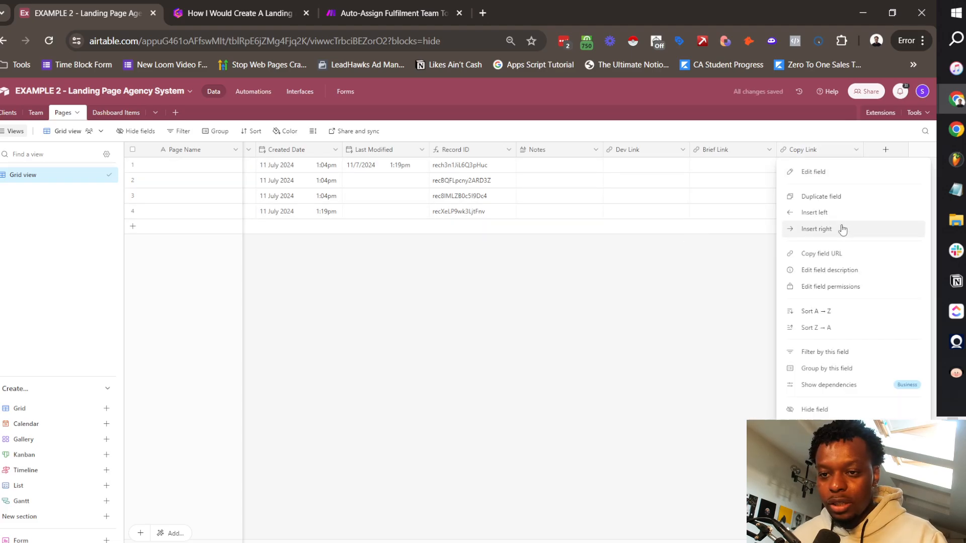
click(835, 196)
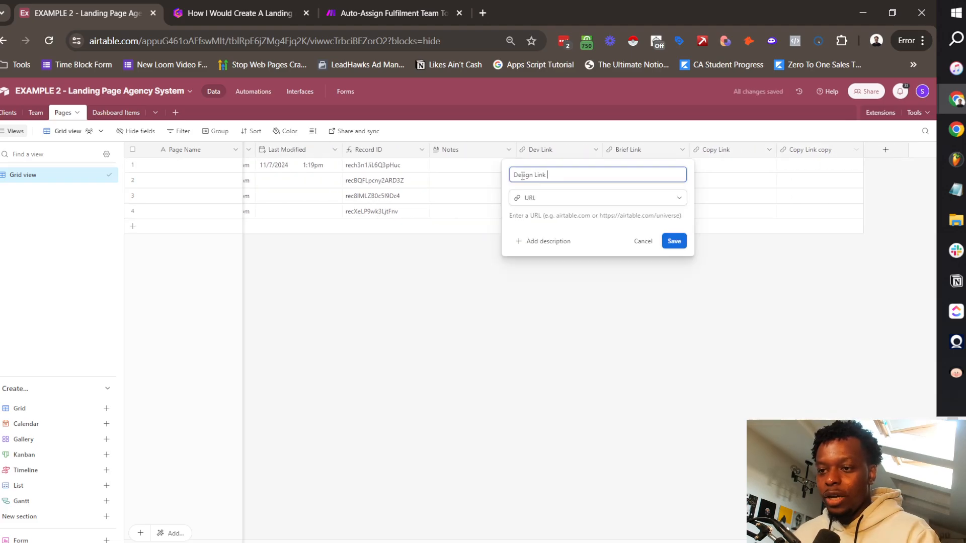
click(674, 241)
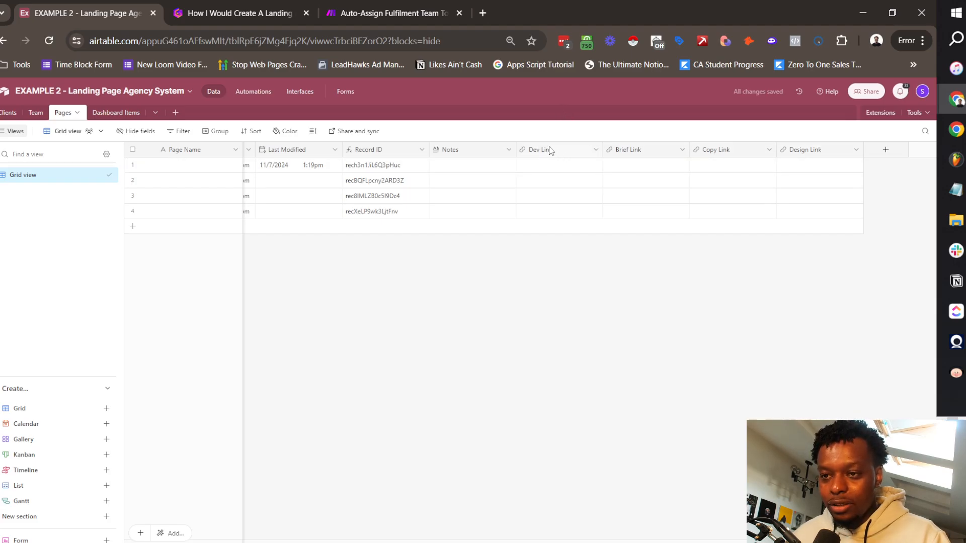
Step: Move the Dev Link column to the end, after Design Link
drag(550, 149, 802, 151)
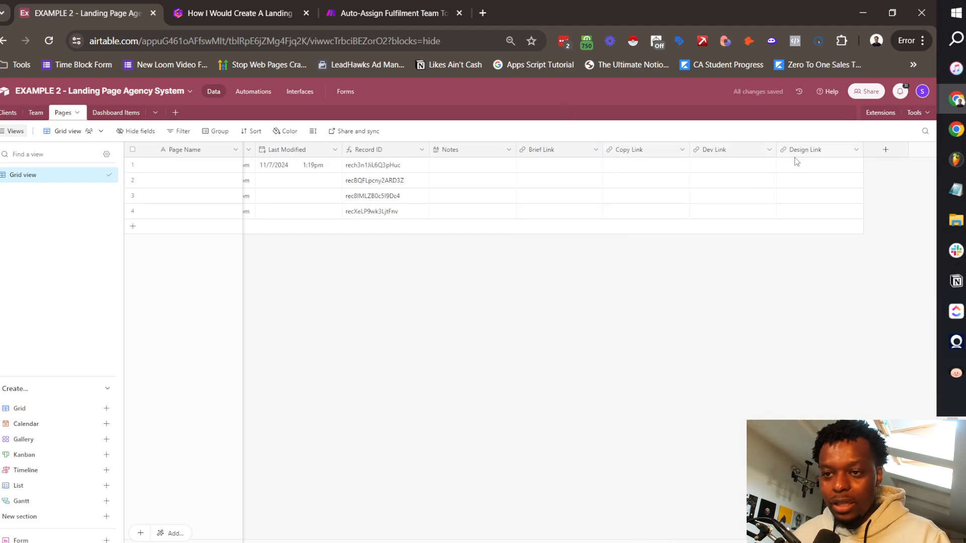
drag(741, 151, 858, 153)
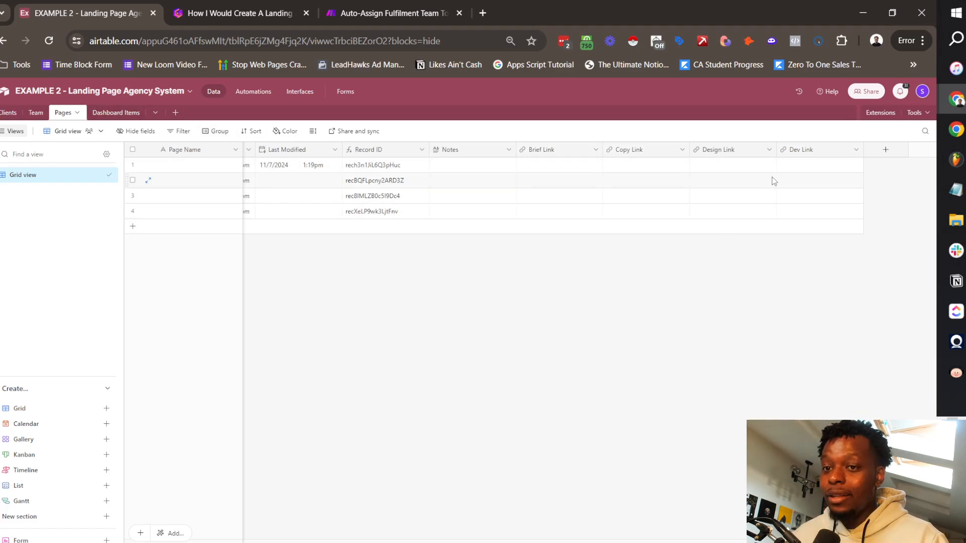
click(882, 156)
click(638, 253)
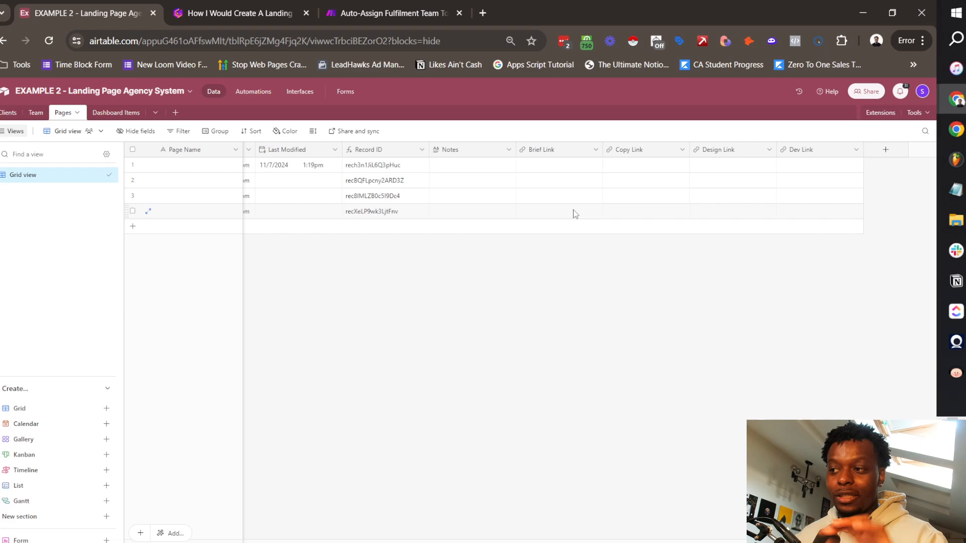
Step: Add an Assigned Dev field linking to Team, allowing only one linked record
click(888, 152)
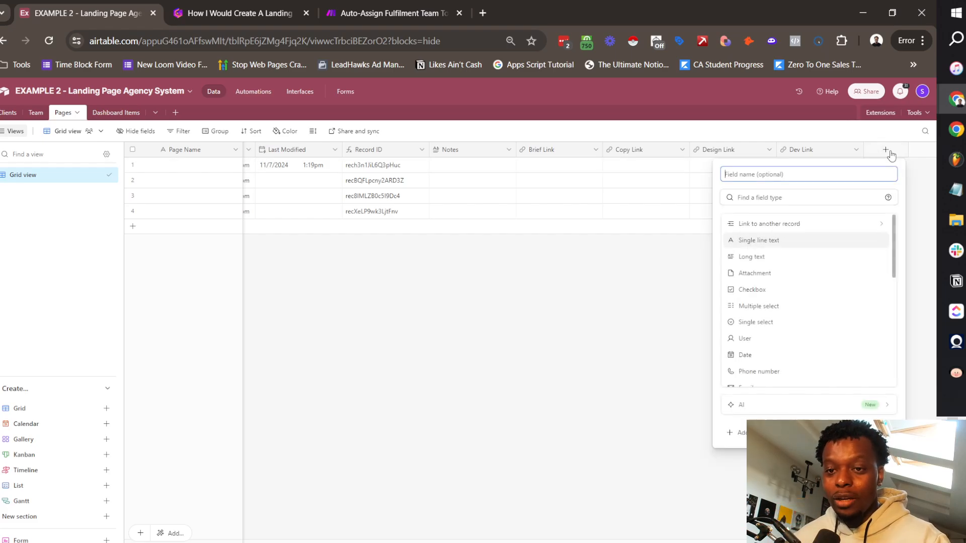
scroll(794, 312, down, 5)
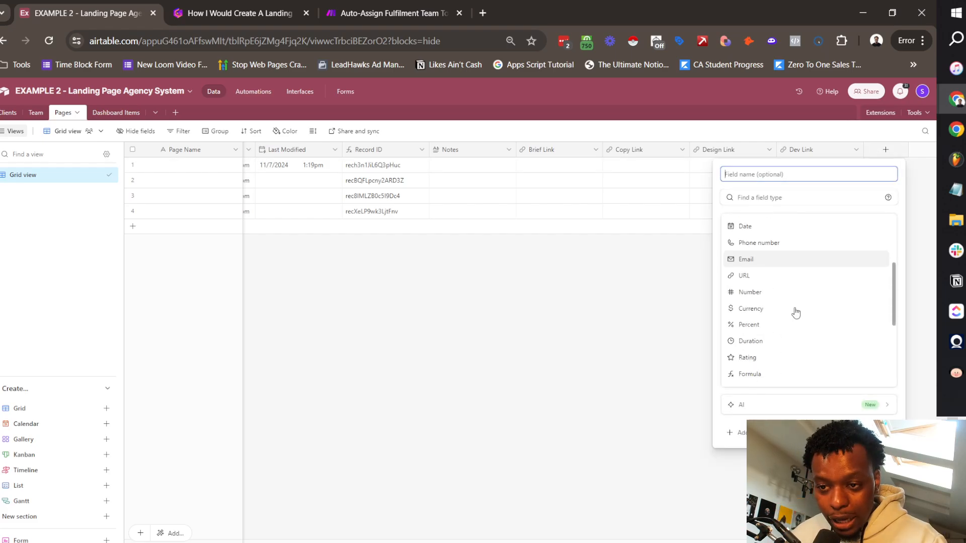
scroll(793, 313, up, 5)
click(761, 222)
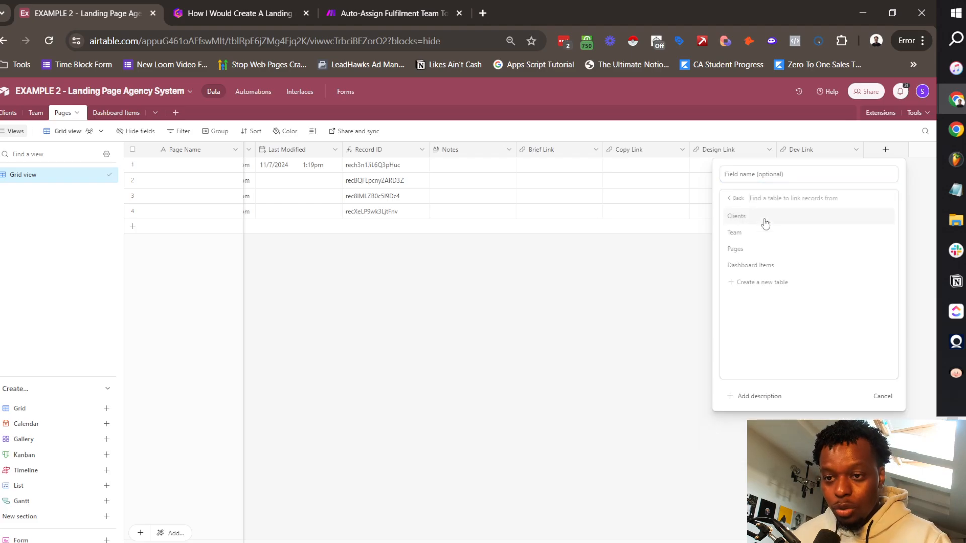
click(739, 231)
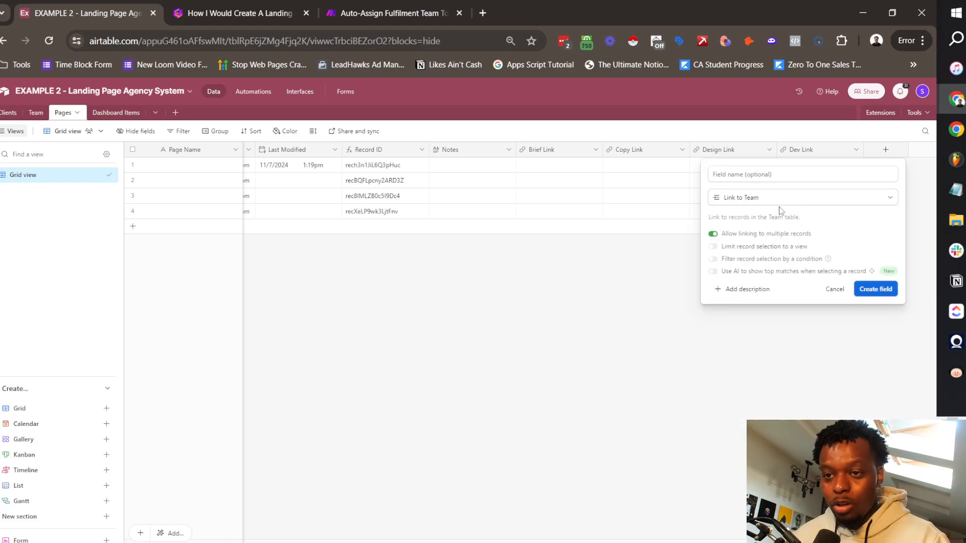
click(789, 175)
text(Develper)
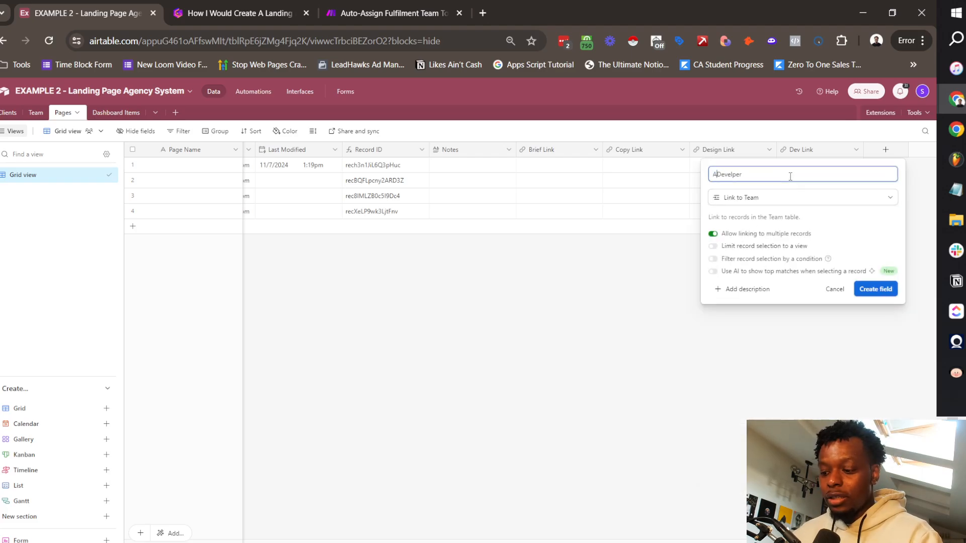
text(ned Dev)
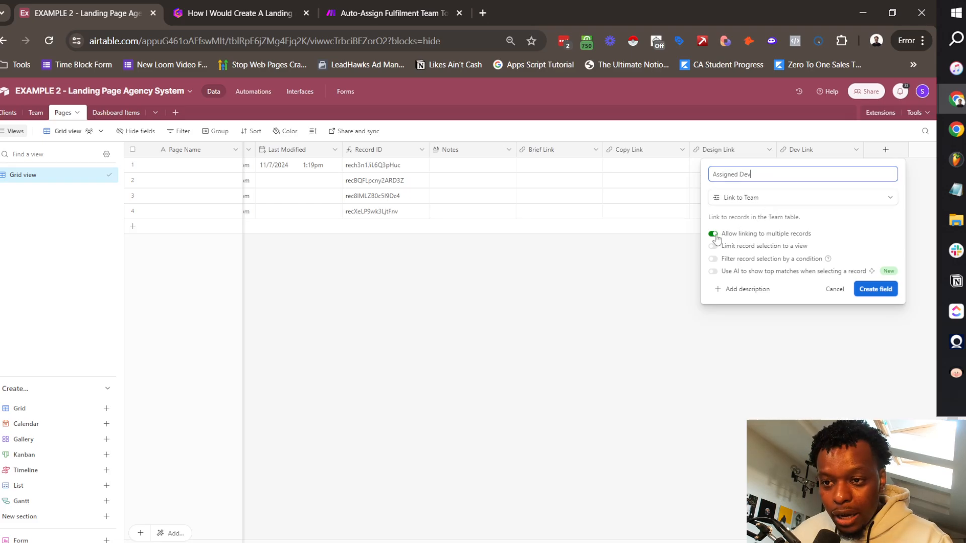
click(715, 234)
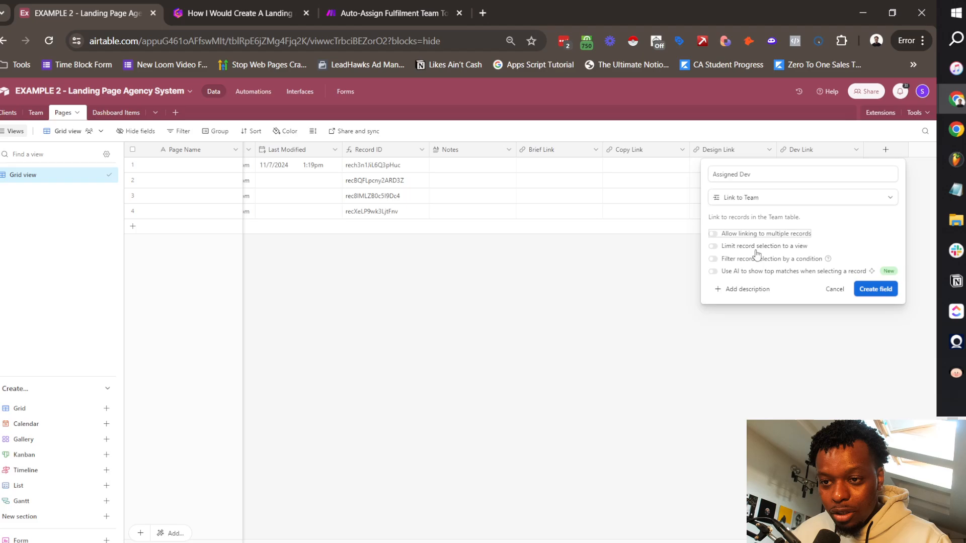
Step: Limit Assigned Dev choices to team members with Status Developer, skipping lookup fields
click(755, 259)
click(675, 276)
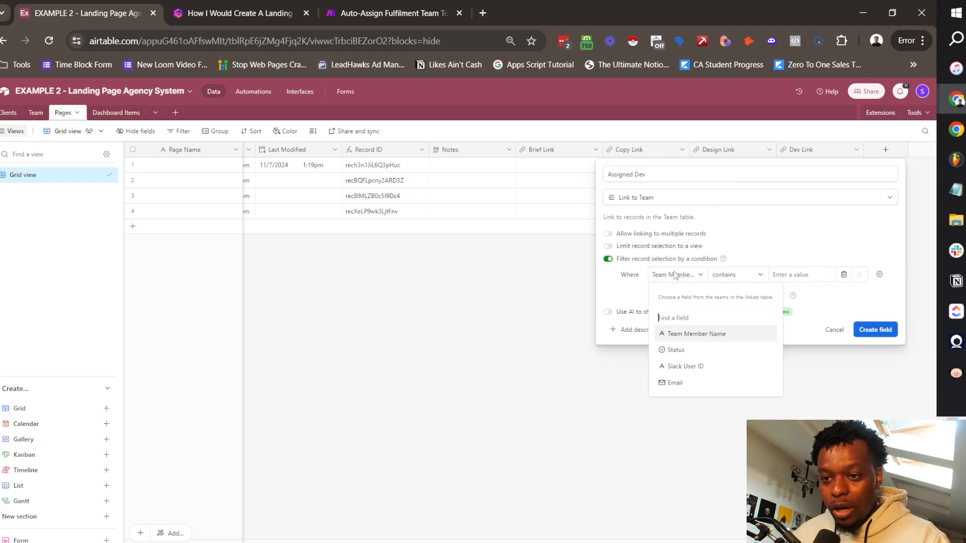
click(693, 351)
click(747, 275)
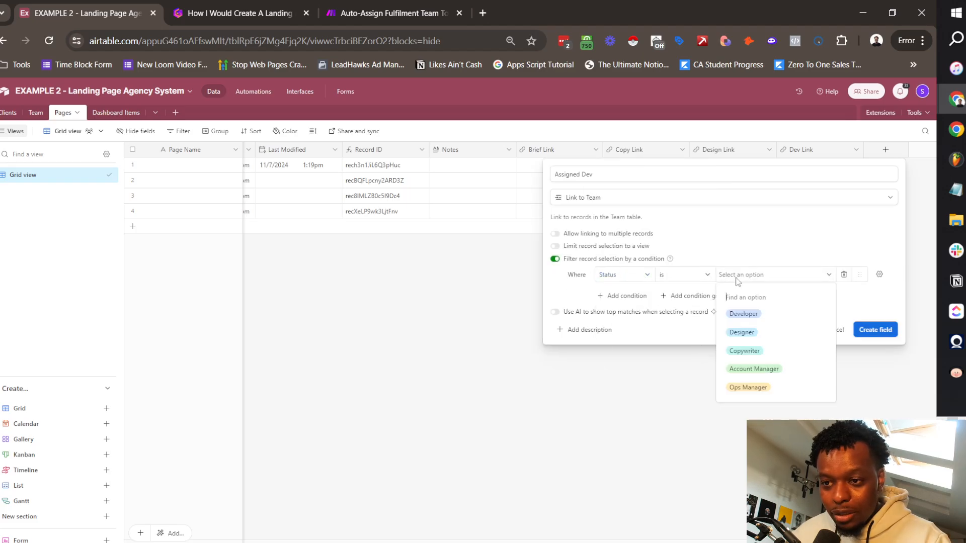
click(749, 316)
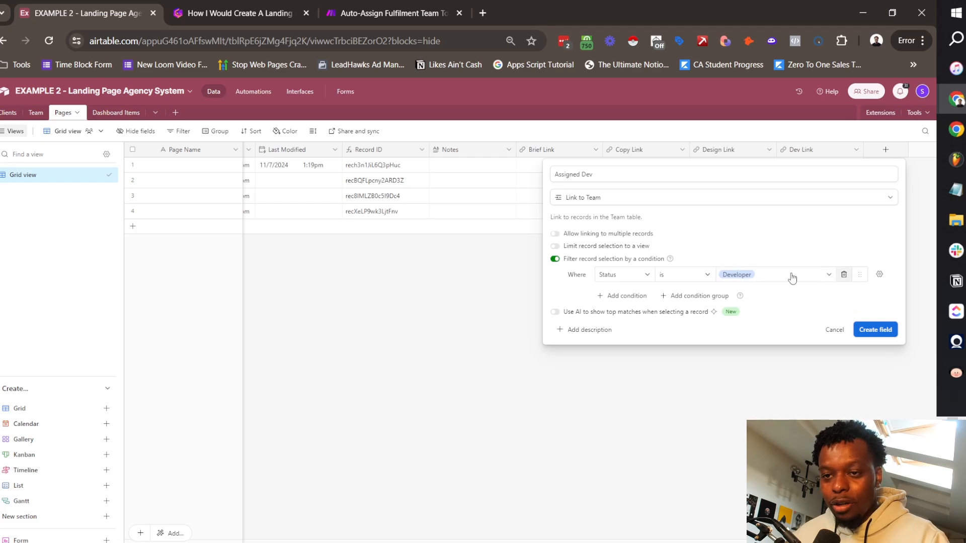
click(872, 332)
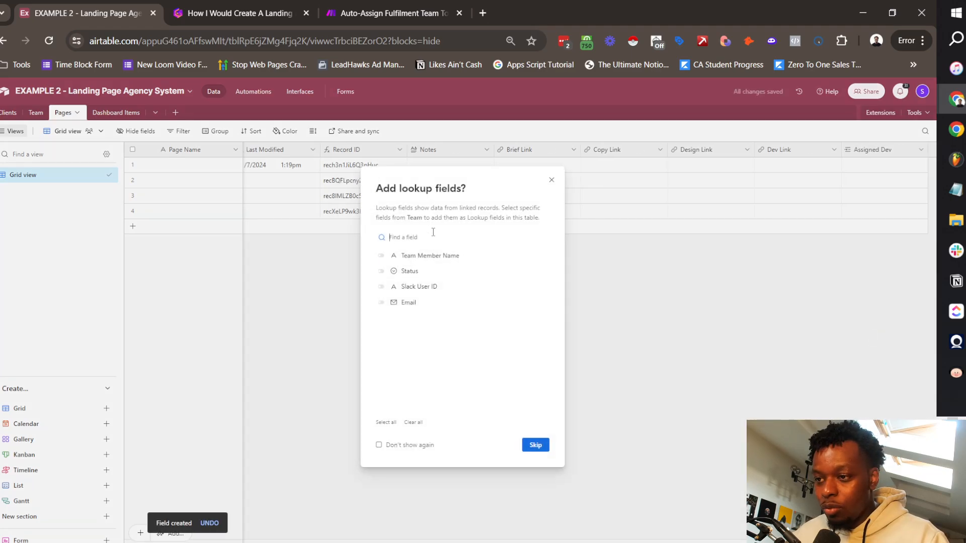
click(534, 443)
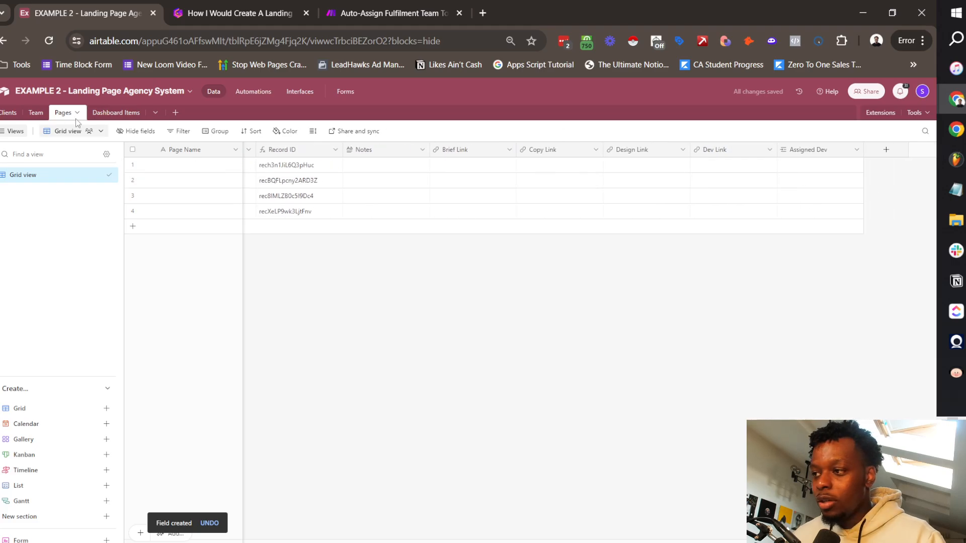
Step: In the Team table, rename the Pages link field to Pages (Developer)
click(36, 112)
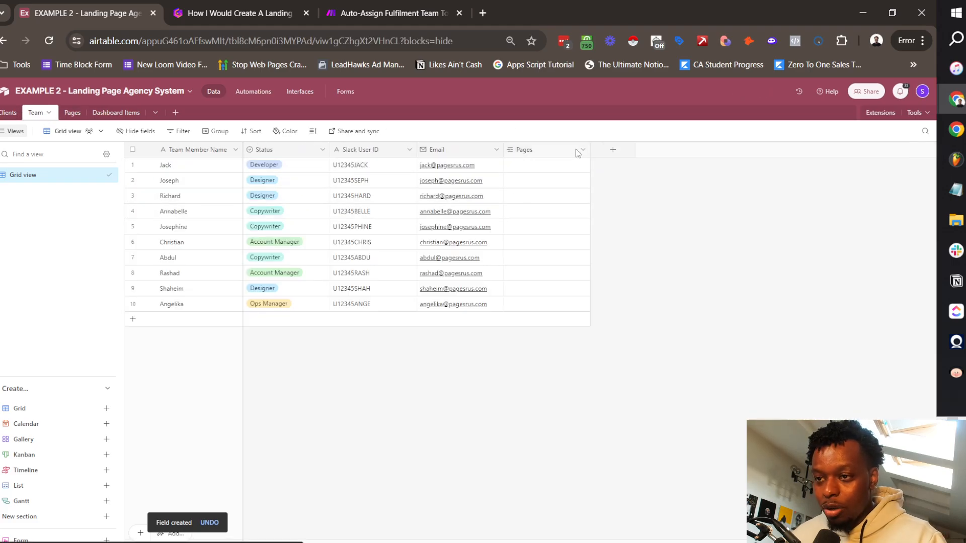
click(582, 150)
click(548, 173)
click(584, 174)
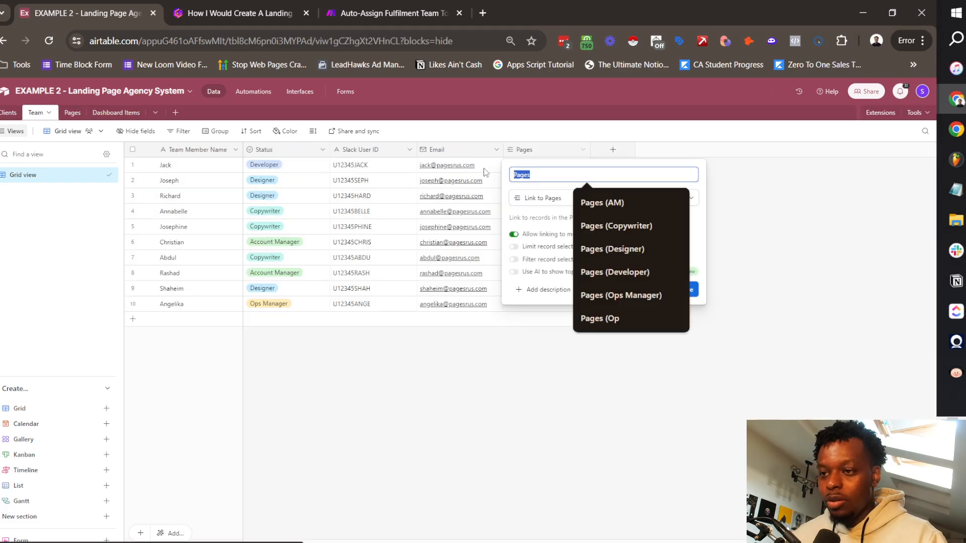
text((Developer))
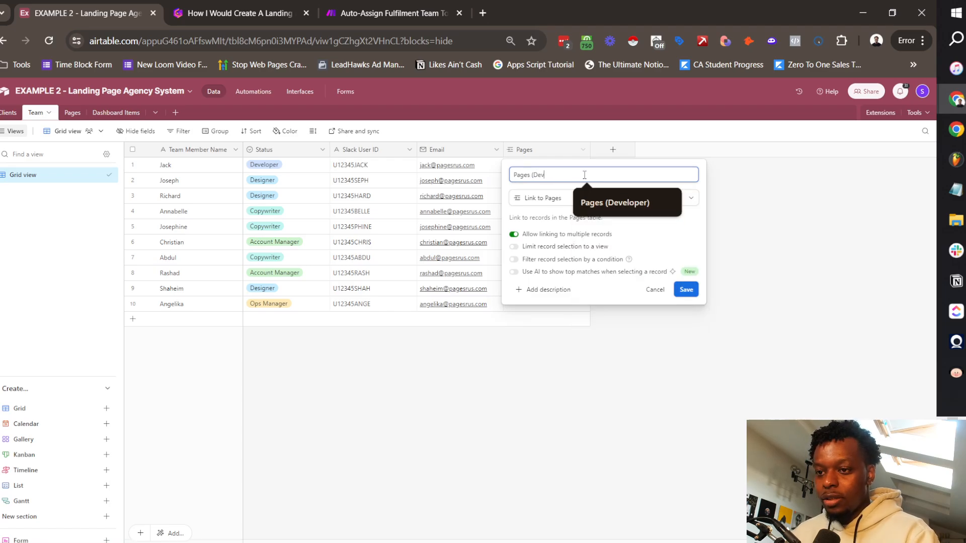
key(Down)
key(Return)
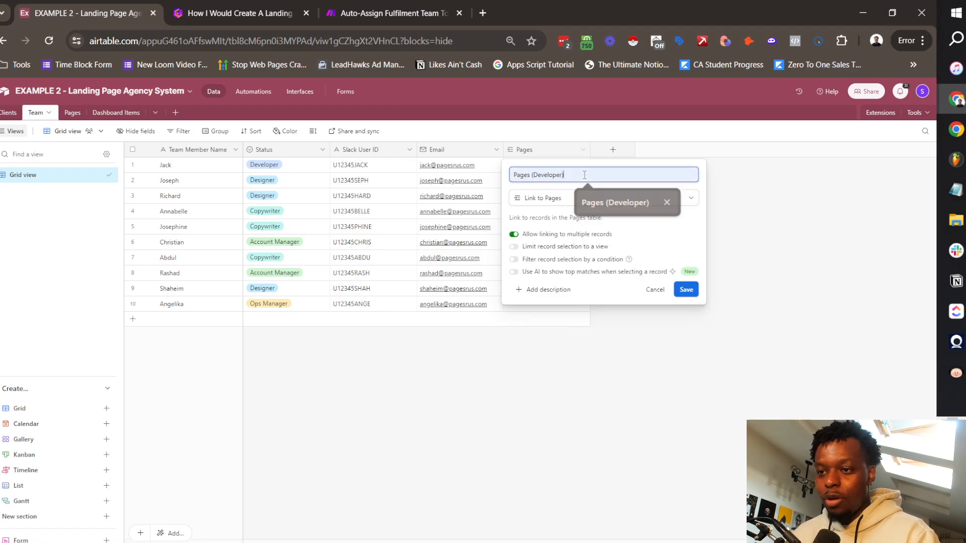
click(686, 291)
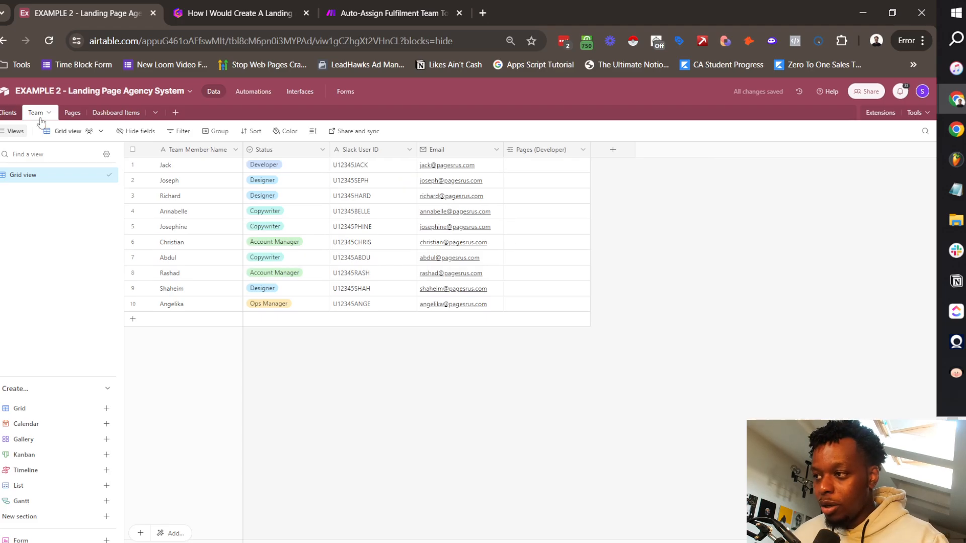
Step: Duplicate Assigned Dev as Assigned Copywriter, filtered to Status is Copywriter
click(72, 112)
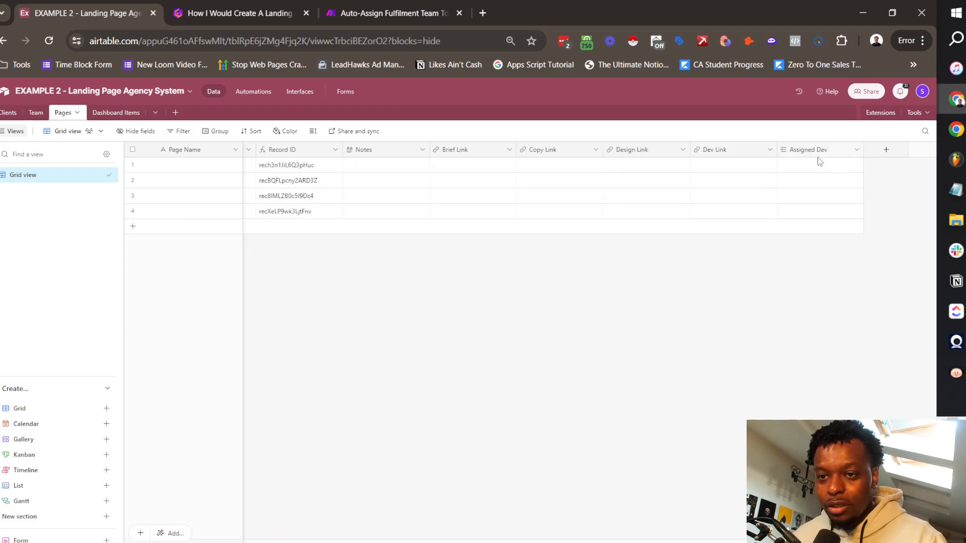
click(856, 150)
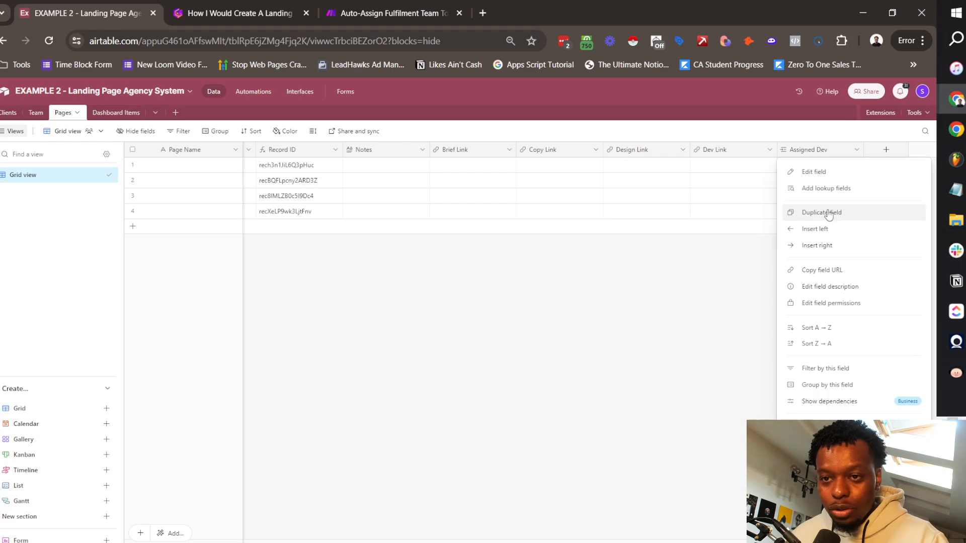
click(828, 212)
click(856, 149)
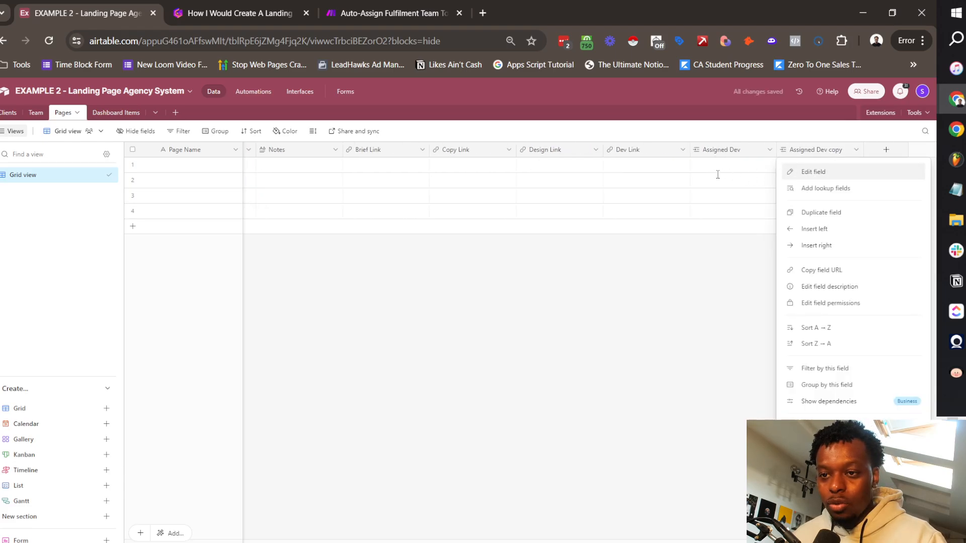
click(813, 172)
double_click(542, 175)
text(Copyw)
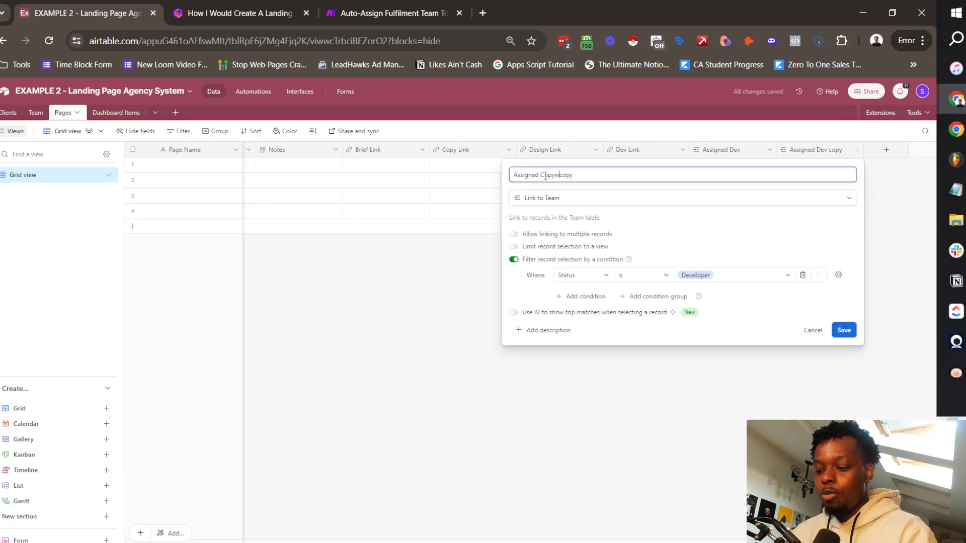
text(r)
text(iter)
key(Delete)
key(Delete)
key(Delete)
key(Delete)
click(715, 275)
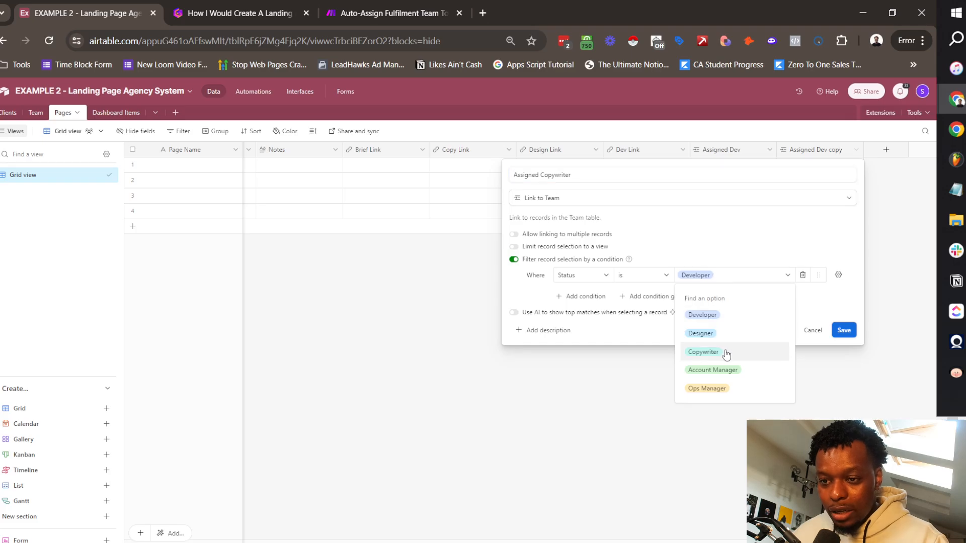
click(725, 351)
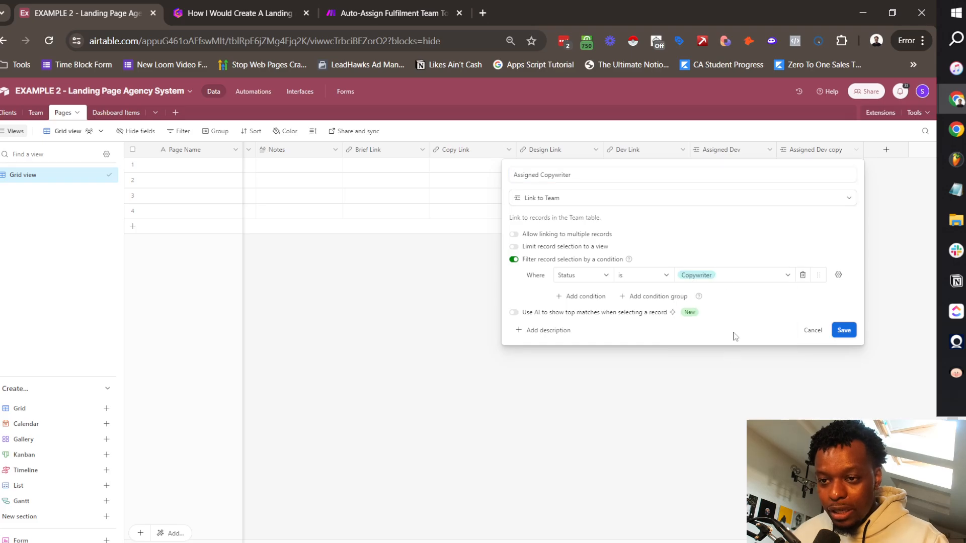
click(843, 330)
click(547, 380)
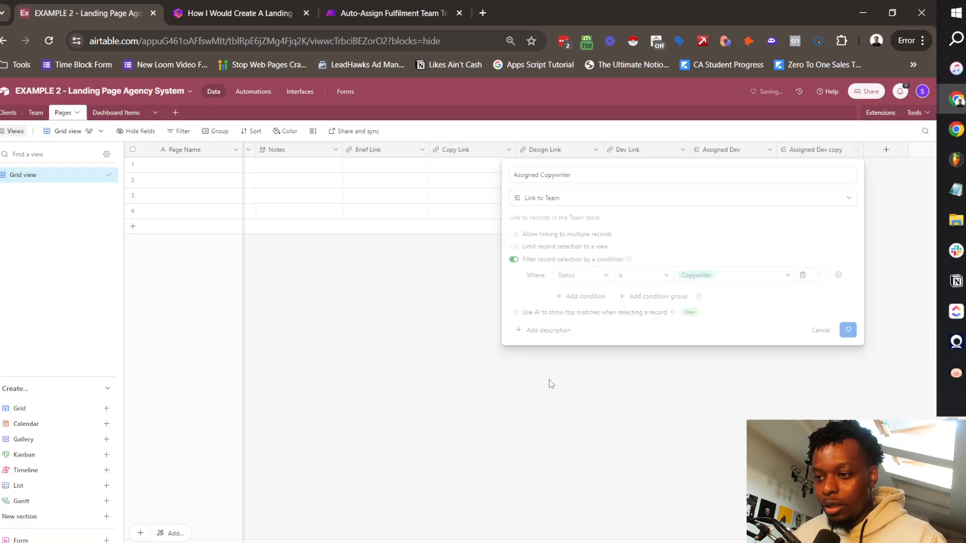
Step: In Team, rename the copied Pages (Developer) column to Pages (Copywriter)
click(35, 113)
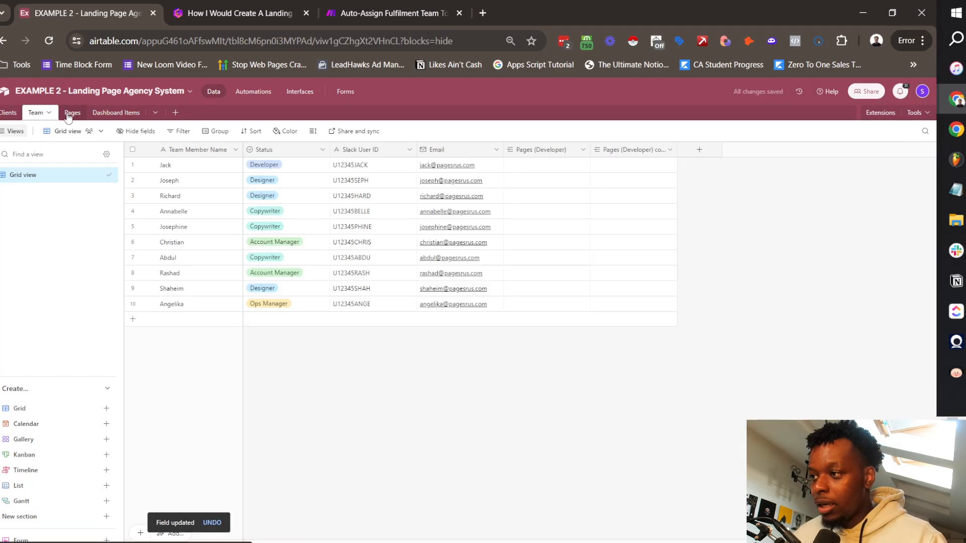
click(670, 149)
click(627, 171)
double_click(548, 175)
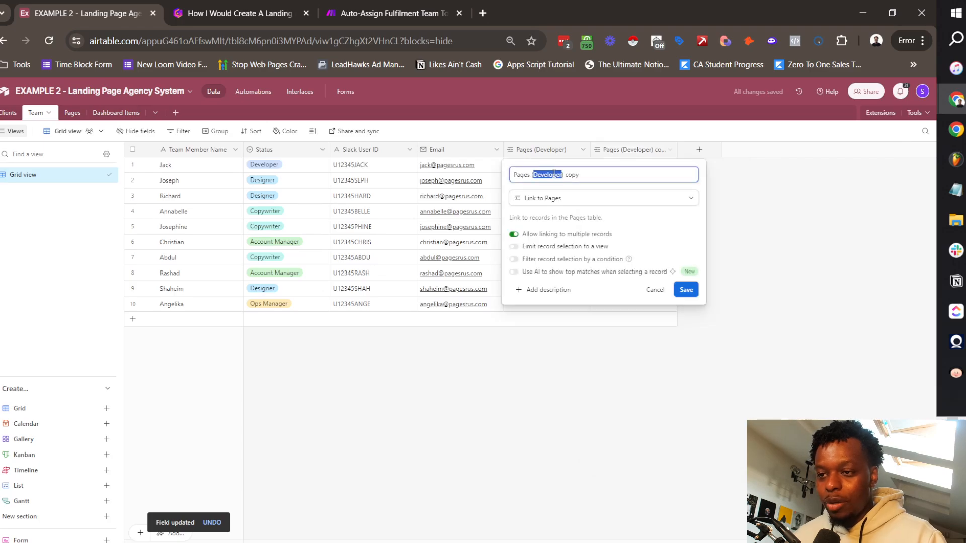
text(Copyw)
key(Return)
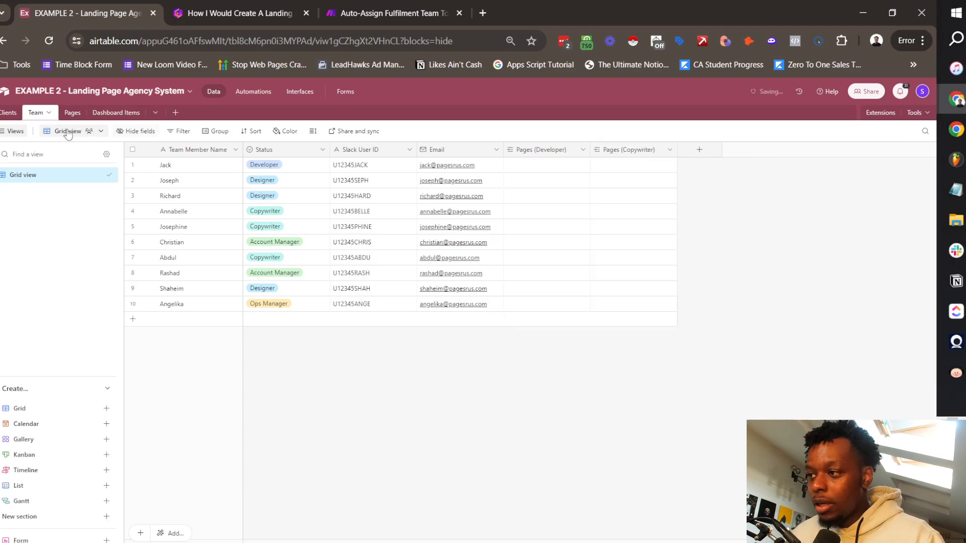
Step: Duplicate Assigned Copywriter as Assigned Designer, with the filter set to Status is Designer
click(72, 113)
right_click(827, 151)
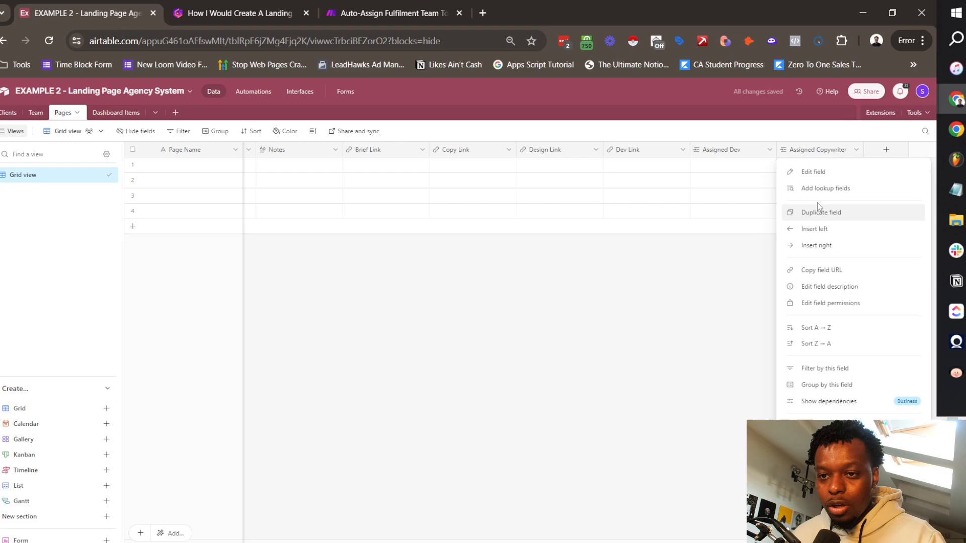
click(819, 211)
scroll(899, 164, right, 2)
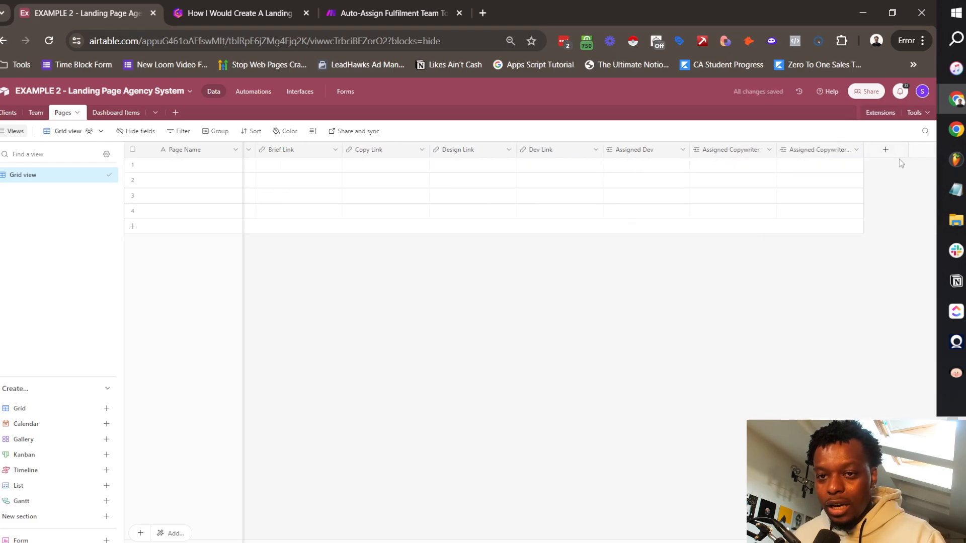
click(857, 151)
click(830, 172)
double_click(551, 174)
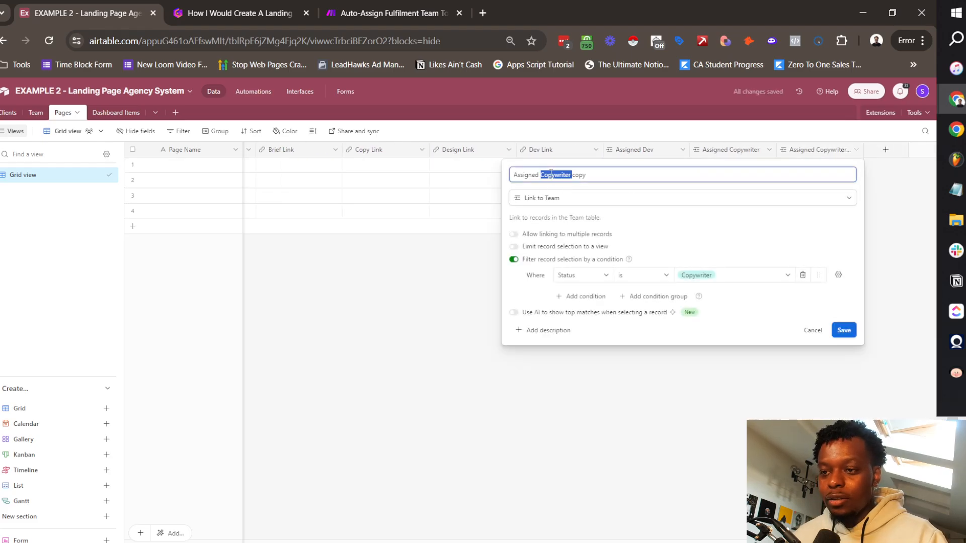
key(shift+End)
text(Designer)
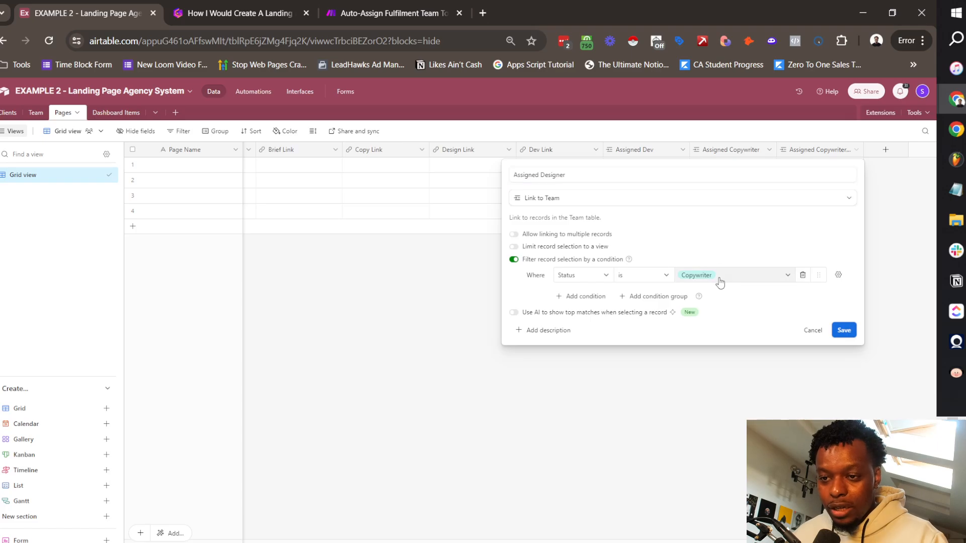
click(720, 275)
click(706, 334)
click(848, 330)
Step: In Team, rename the copied Pages (Copywriter) column to Pages (Designer)
click(36, 114)
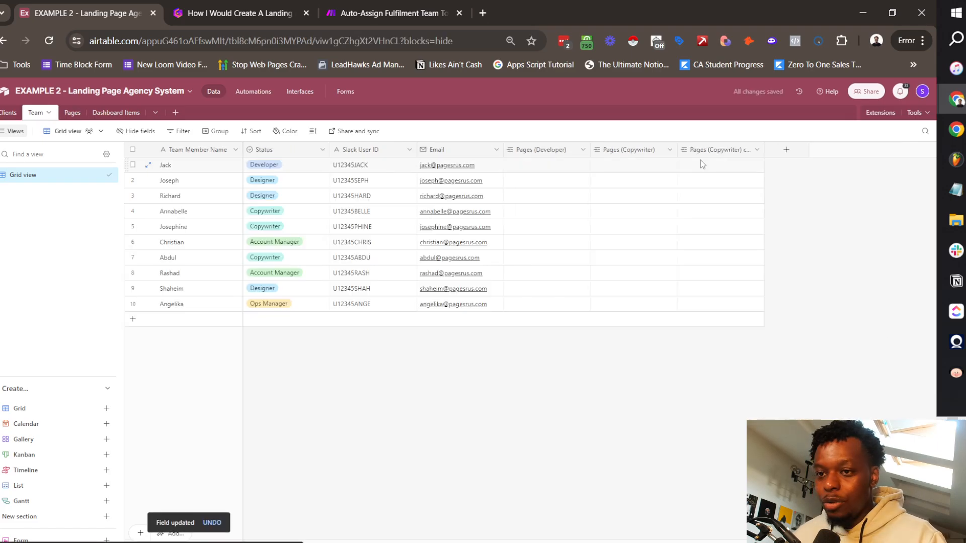
click(757, 151)
click(713, 171)
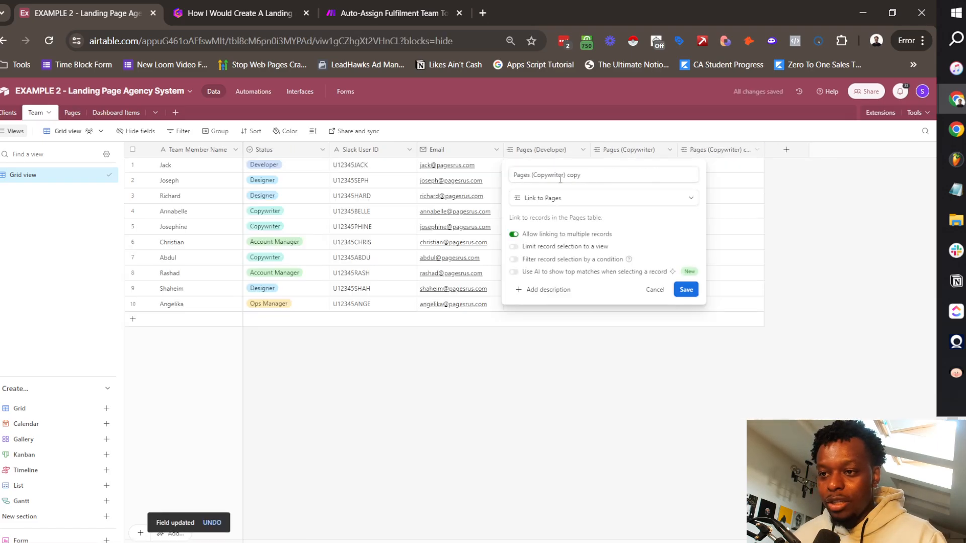
double_click(551, 175)
text(Designer)
key(Delete)
key(Delete)
key(Delete)
key(Delete)
key(Delete)
click(686, 289)
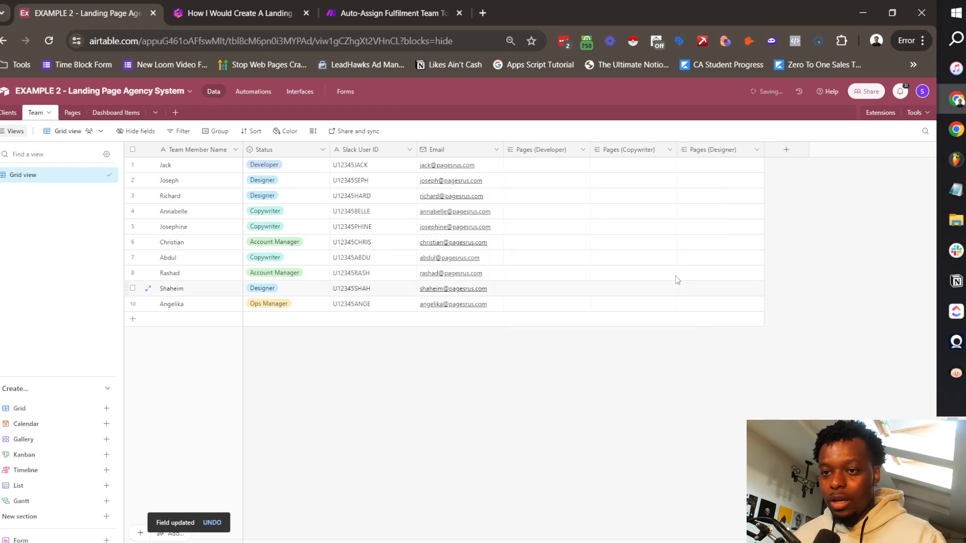
click(71, 112)
Step: Duplicate Assigned Designer as Assigned AM and remove its Status filter
right_click(816, 151)
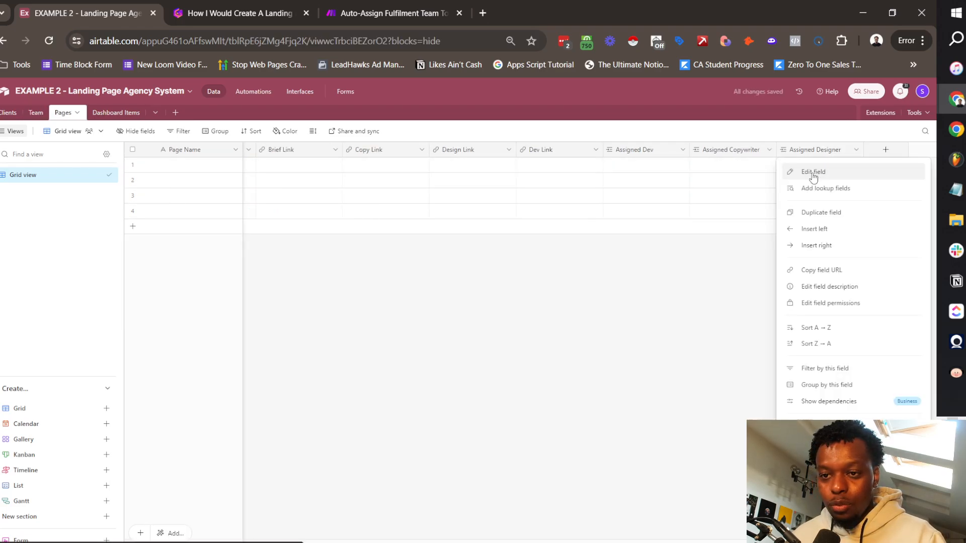
click(819, 212)
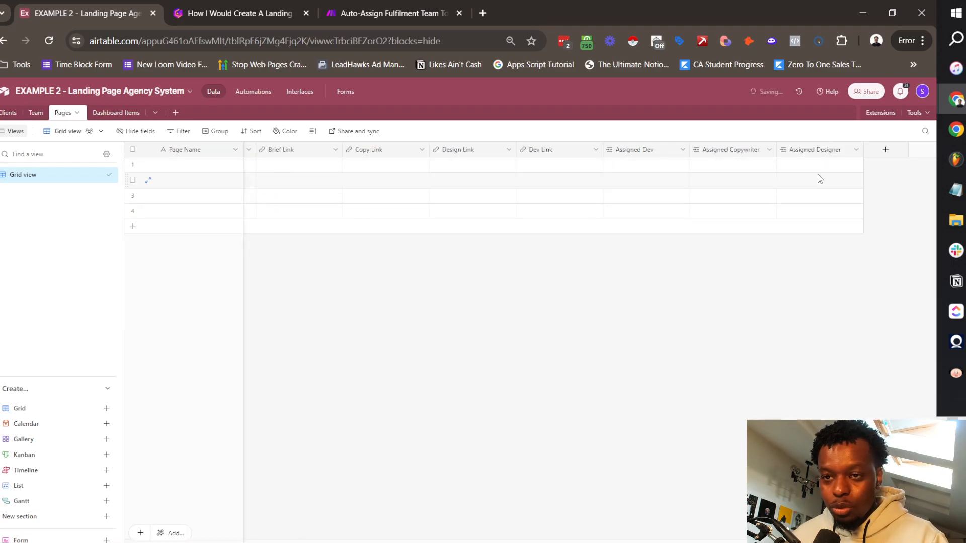
right_click(815, 151)
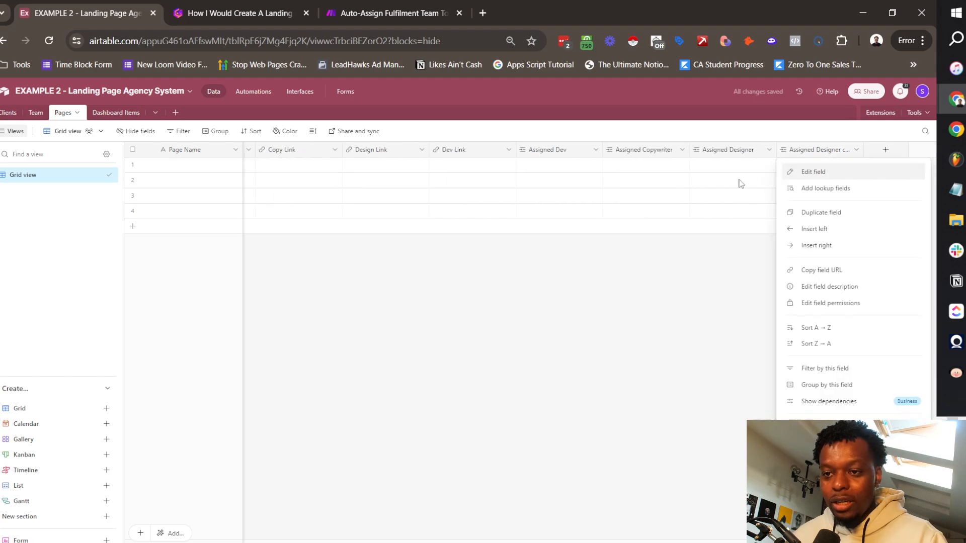
click(814, 172)
double_click(554, 174)
text(AM)
double_click(554, 174)
key(BackSpace)
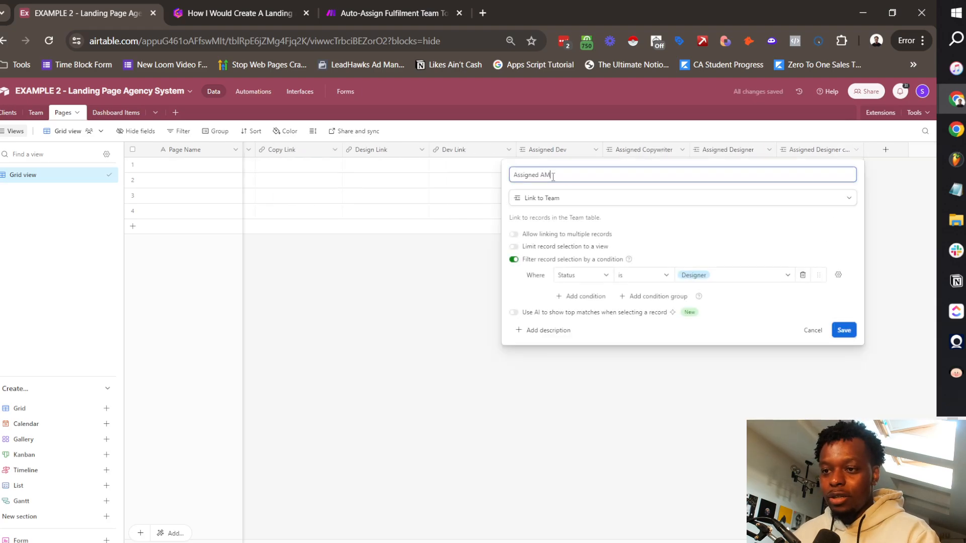
click(514, 260)
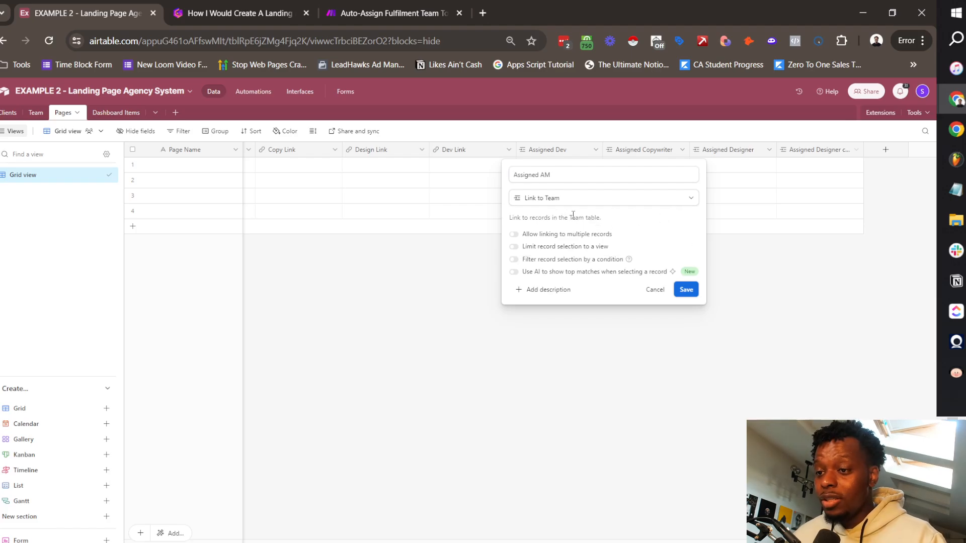
click(685, 290)
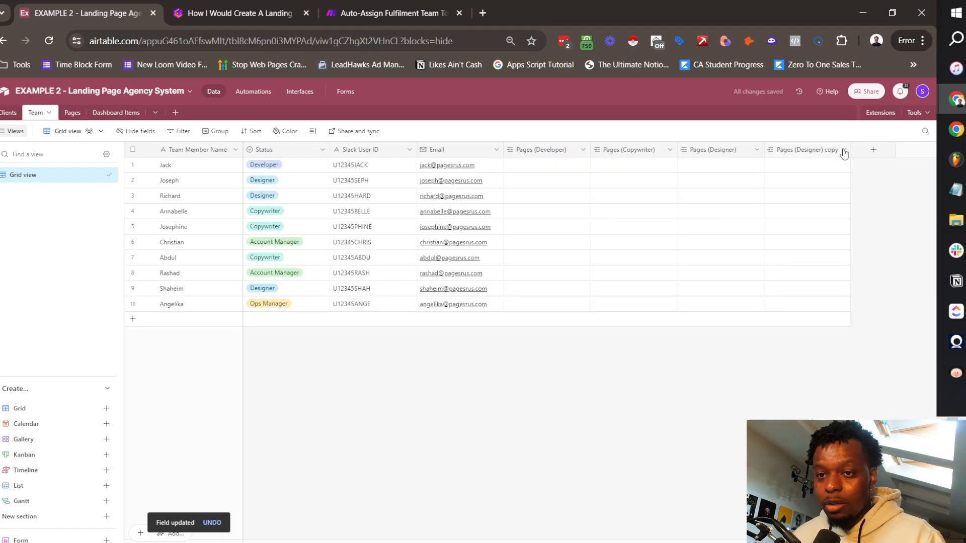
Step: In Team, rename the copied Pages (Designer) column to Pages (AM)
click(843, 153)
click(784, 173)
text(Pages (AM))
key(Return)
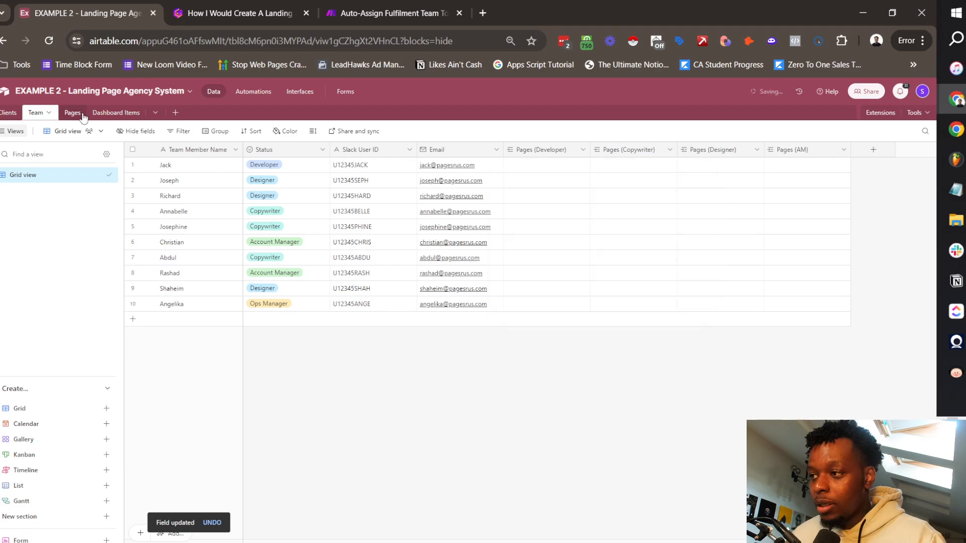
Step: Duplicate Assigned AM and name the copy Assigned Ops Manager
click(73, 113)
click(857, 150)
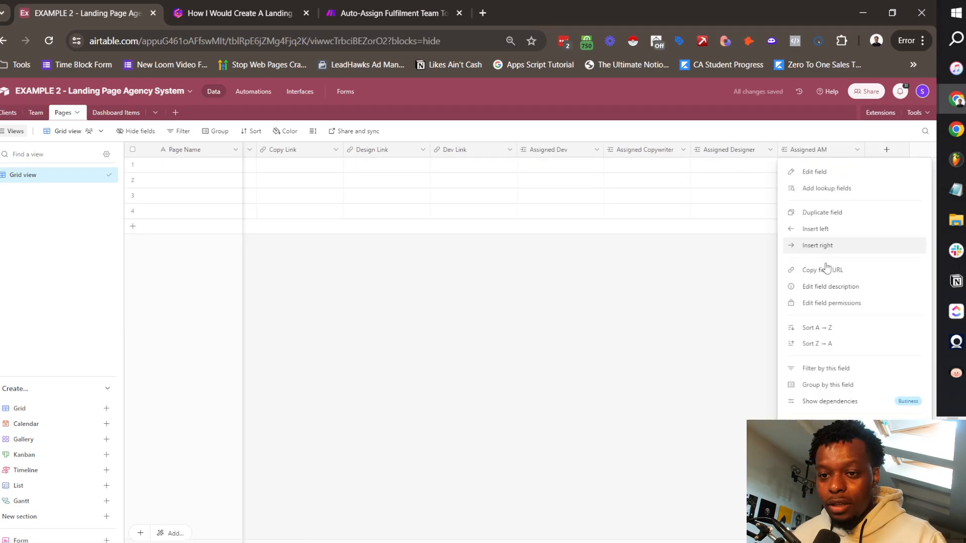
click(826, 213)
drag(566, 175, 551, 175)
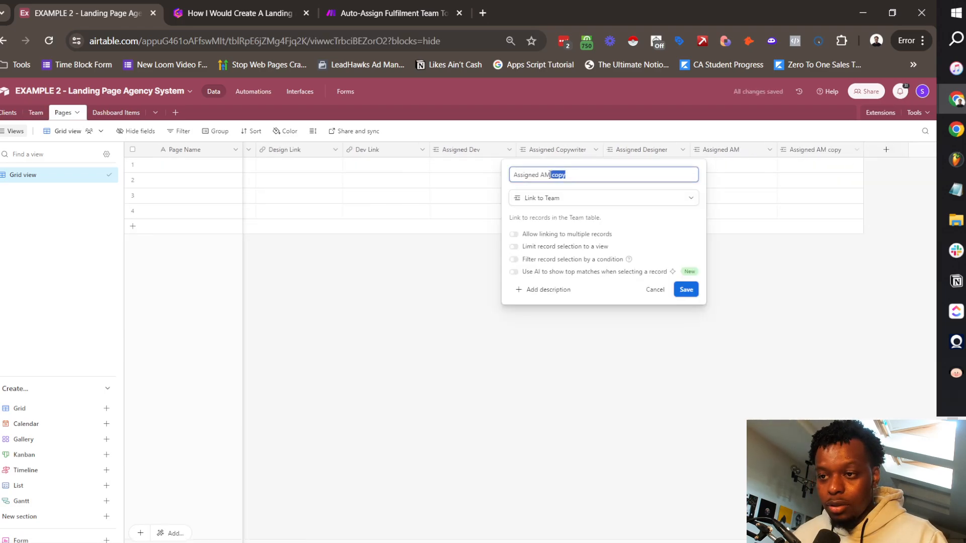
key(BackSpace)
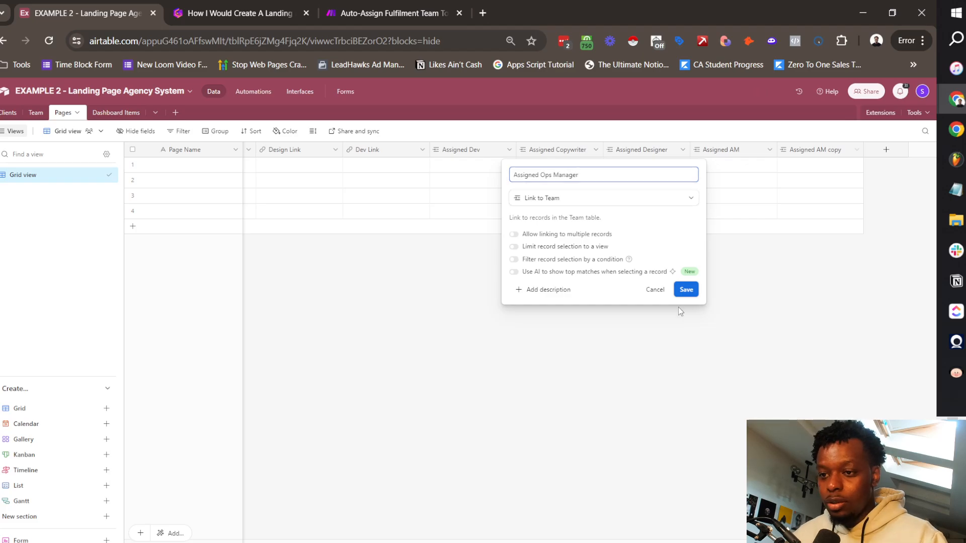
click(685, 293)
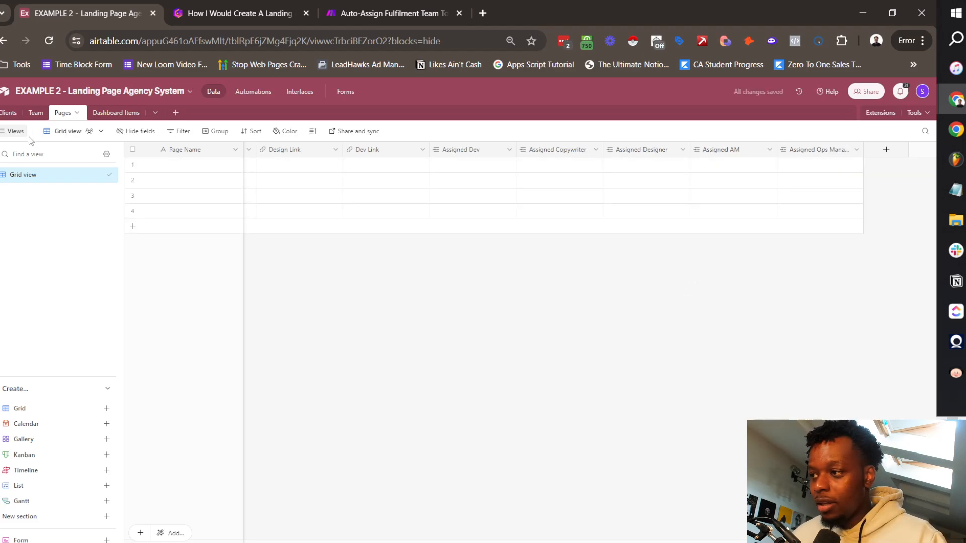
Step: In Team, rename the copied Pages (AM) column to Pages (Ops Manager)
click(34, 114)
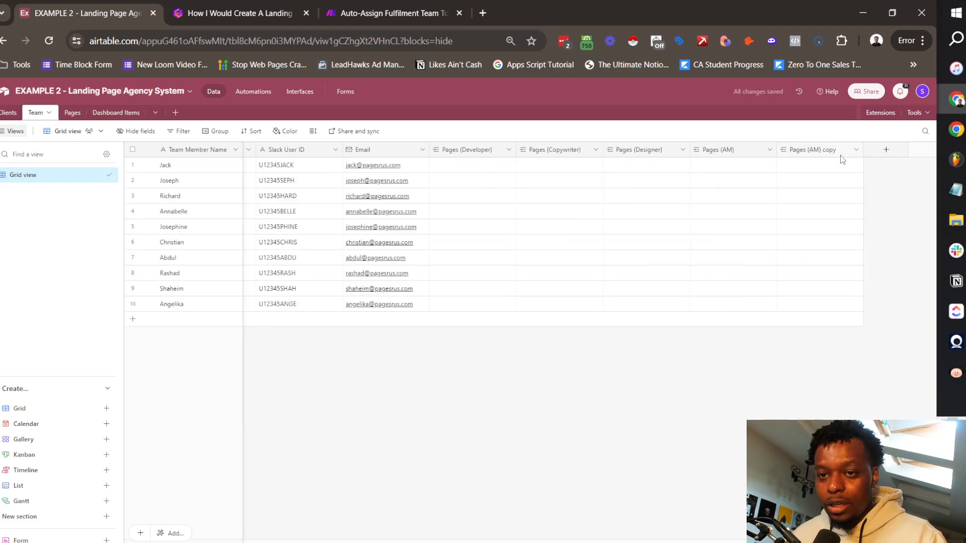
click(855, 150)
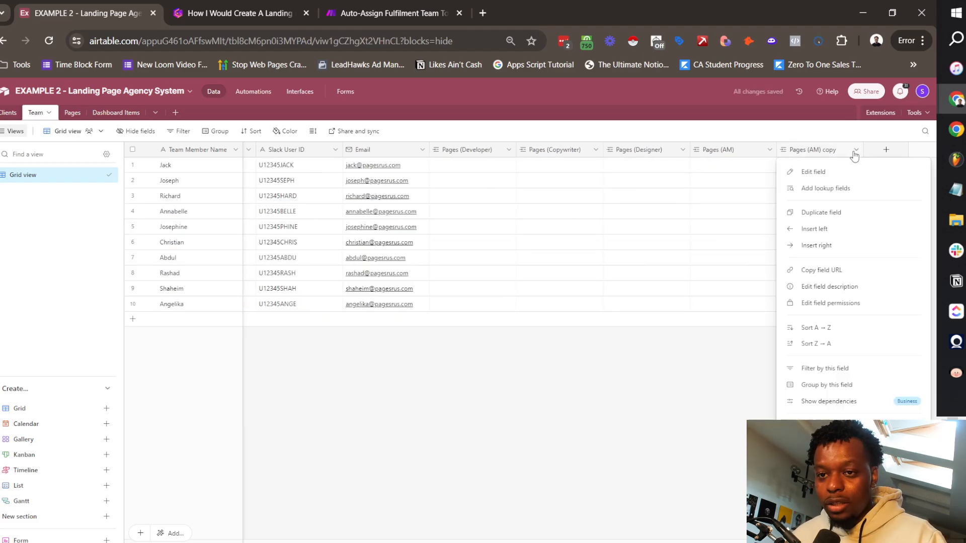
click(808, 172)
double_click(538, 178)
text(Ops M)
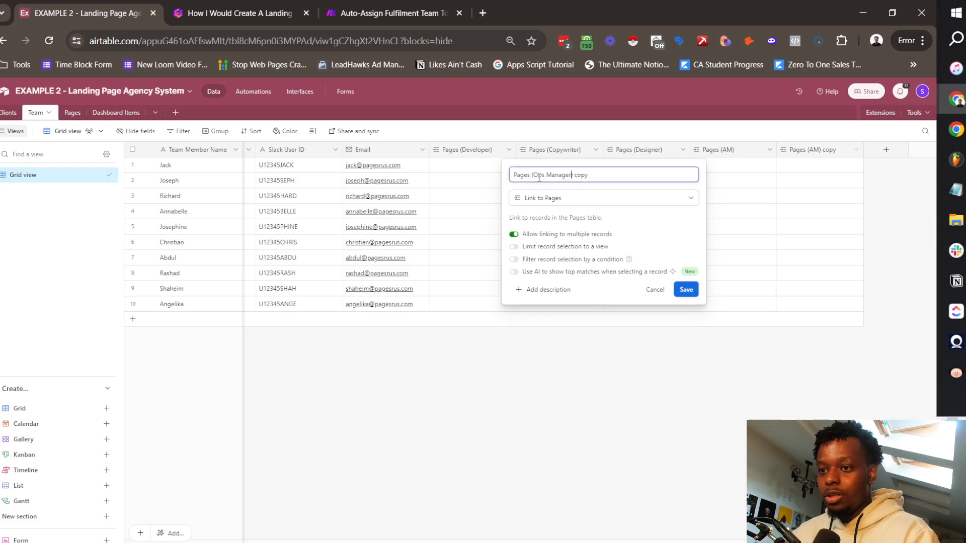
key(Delete)
key(Delete)
key(Delete)
key(Delete)
key(Delete)
key(Return)
click(72, 112)
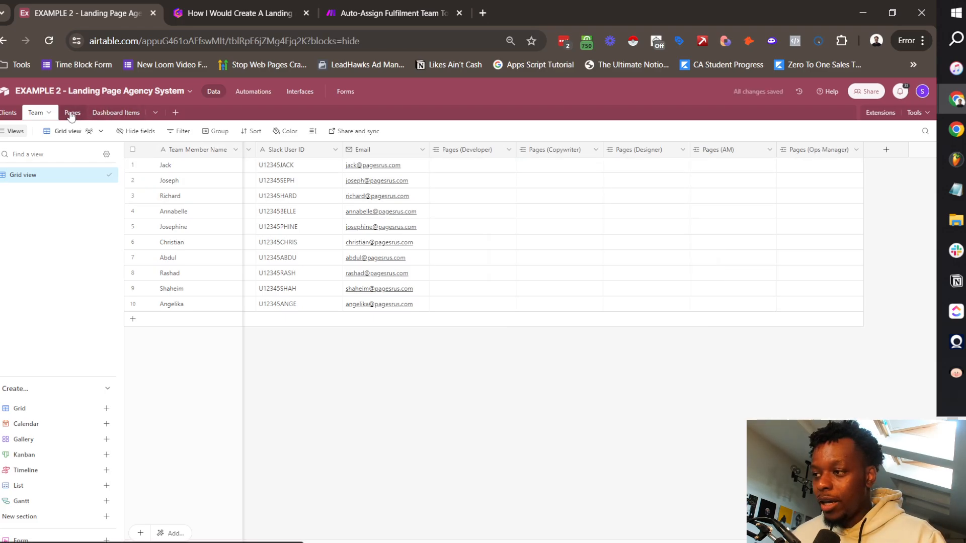
scroll(524, 182, right, 3)
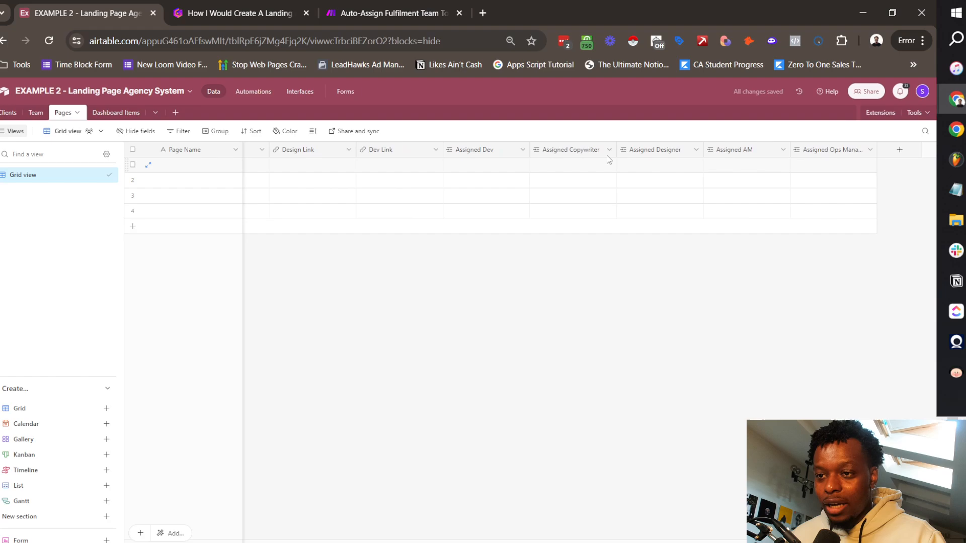
Step: Test-link the first team member in row 1's Assigned Dev cell
click(453, 168)
click(452, 166)
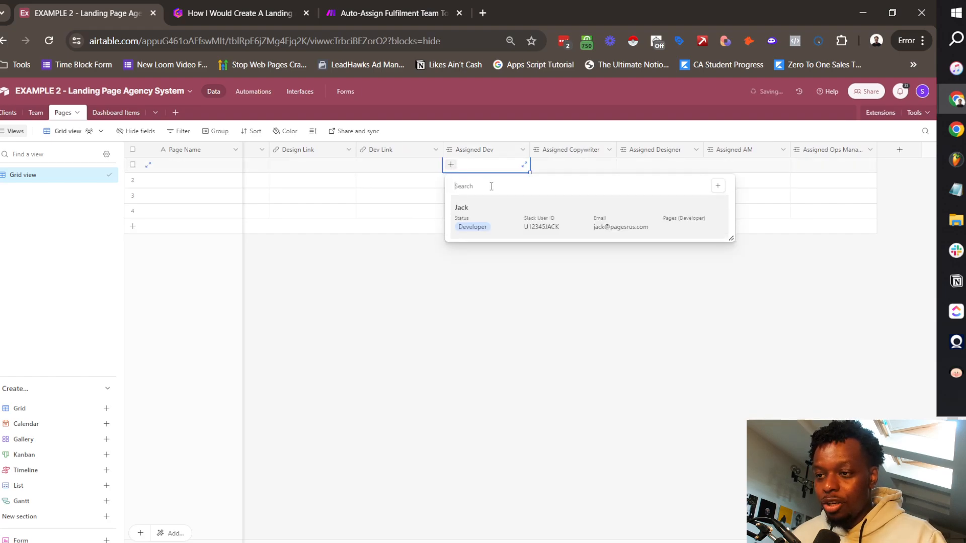
click(568, 224)
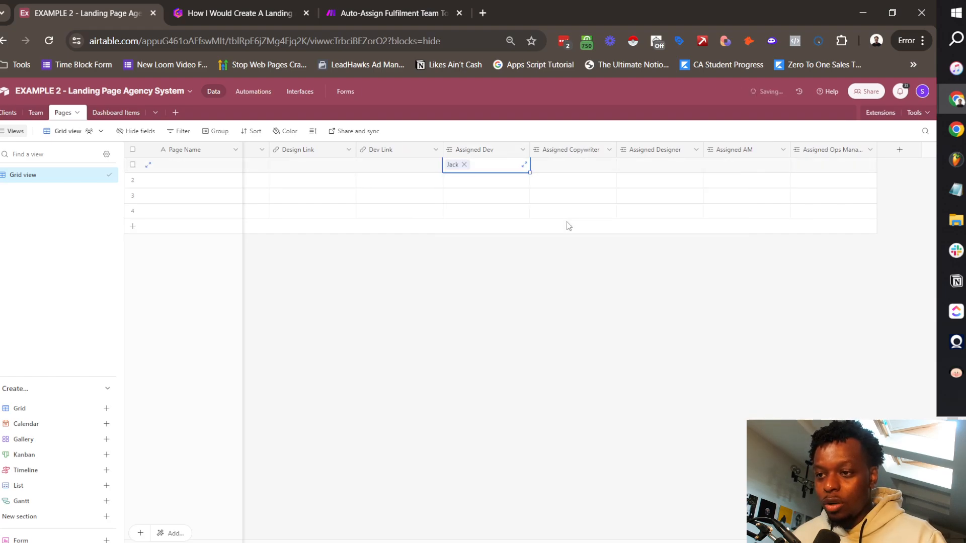
Step: In Team, change the second member's Status from Designer to Developer
click(36, 112)
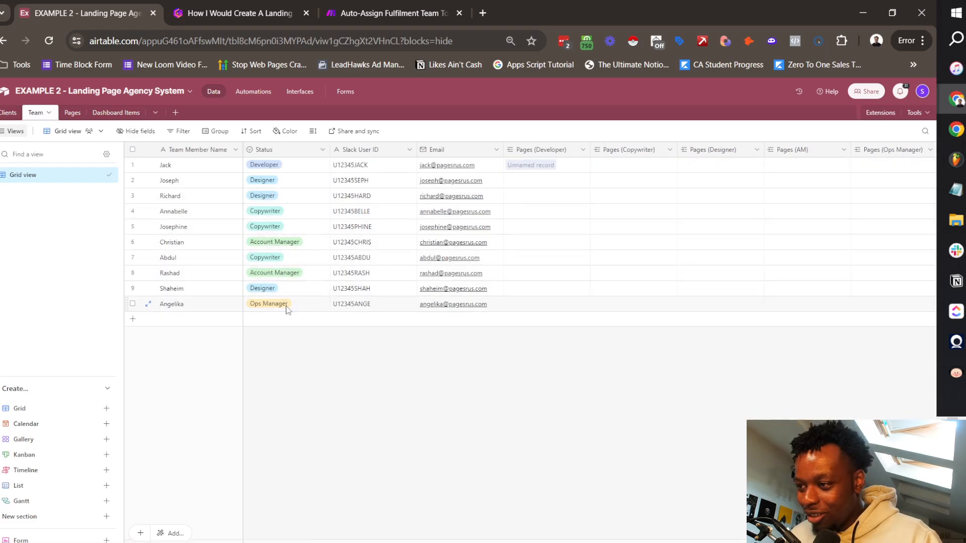
click(289, 184)
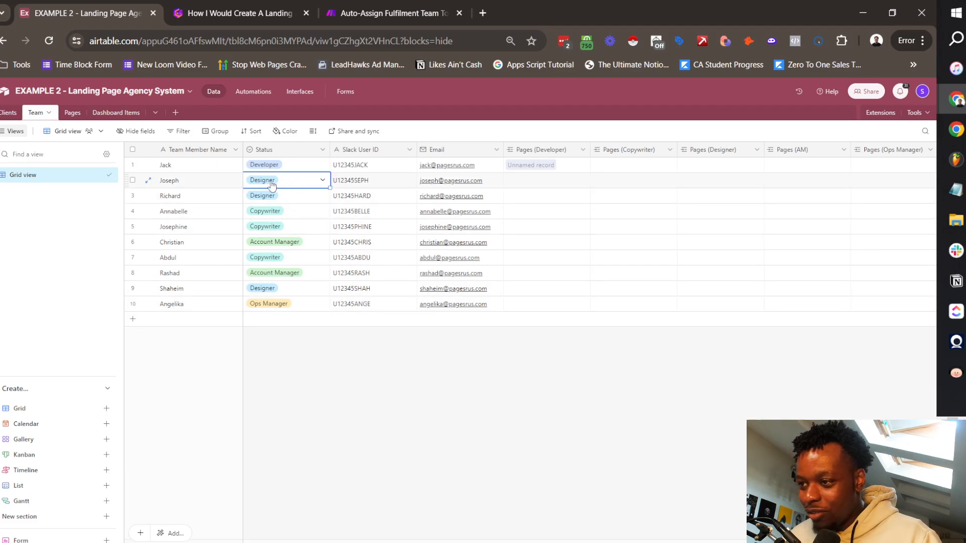
click(290, 183)
click(289, 230)
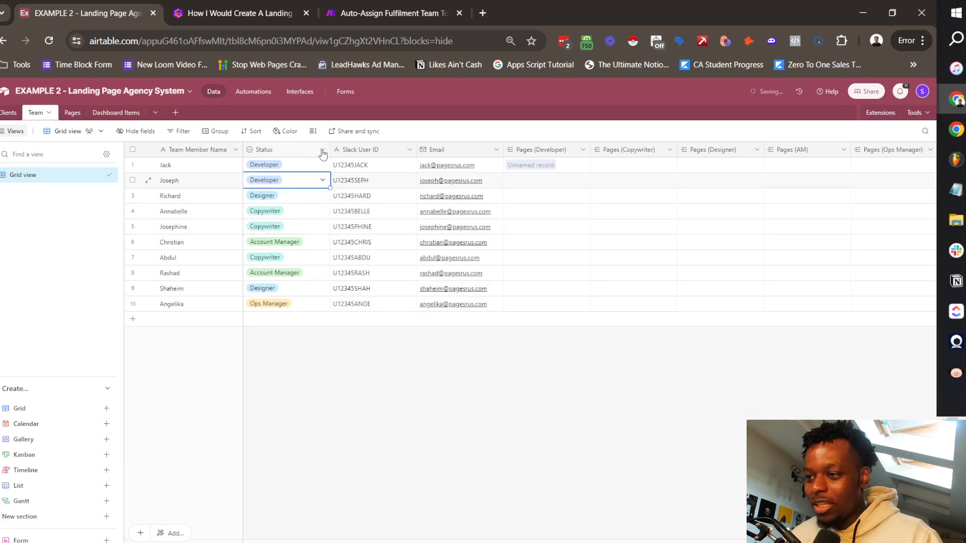
Step: Rename the Team table's Status field to Job Title
click(323, 150)
click(281, 170)
text(Job Title)
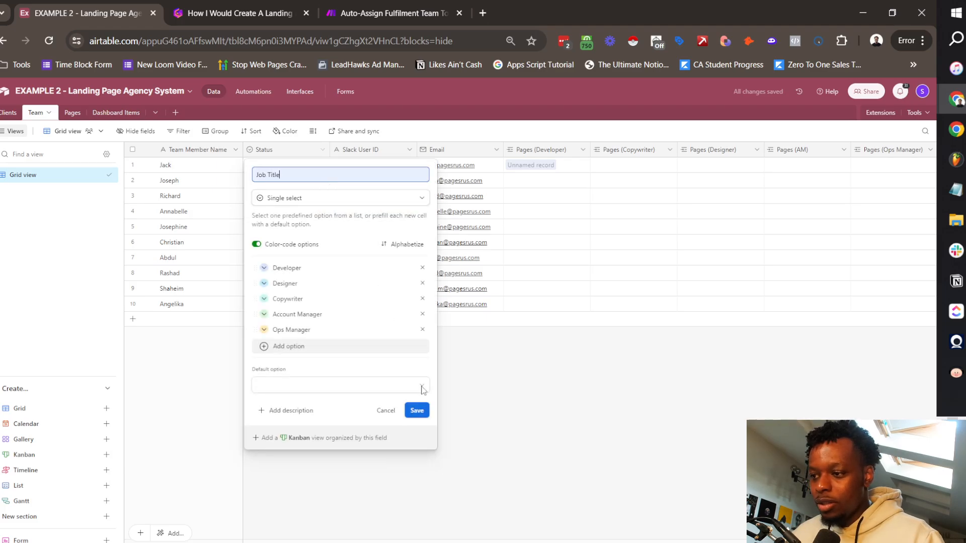
click(415, 411)
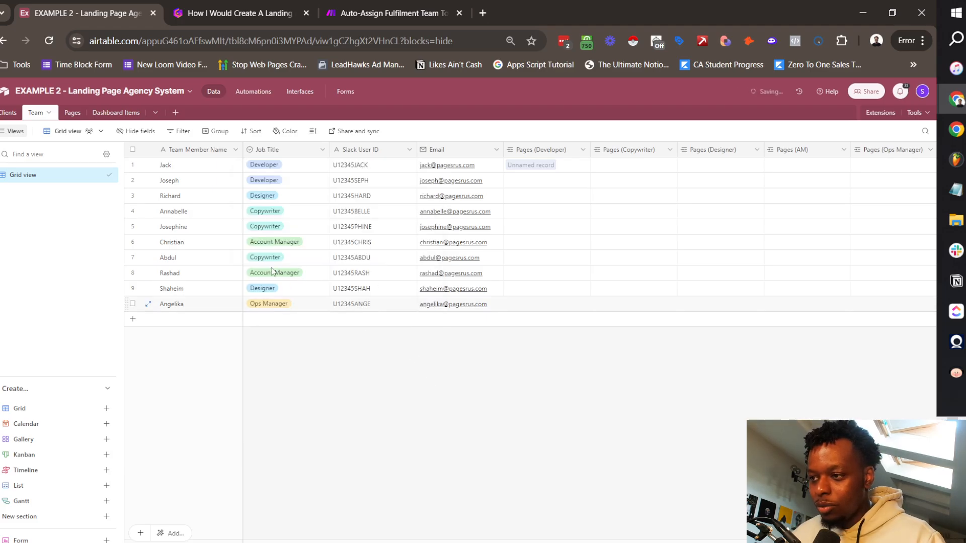
Step: Remove the test link from row 1's Assigned Dev cell in Pages
click(73, 113)
click(493, 173)
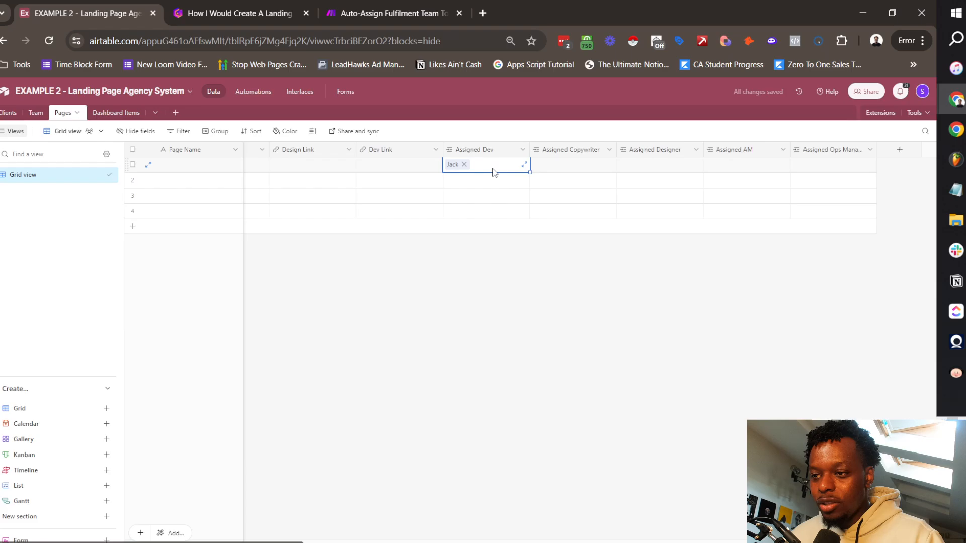
click(464, 164)
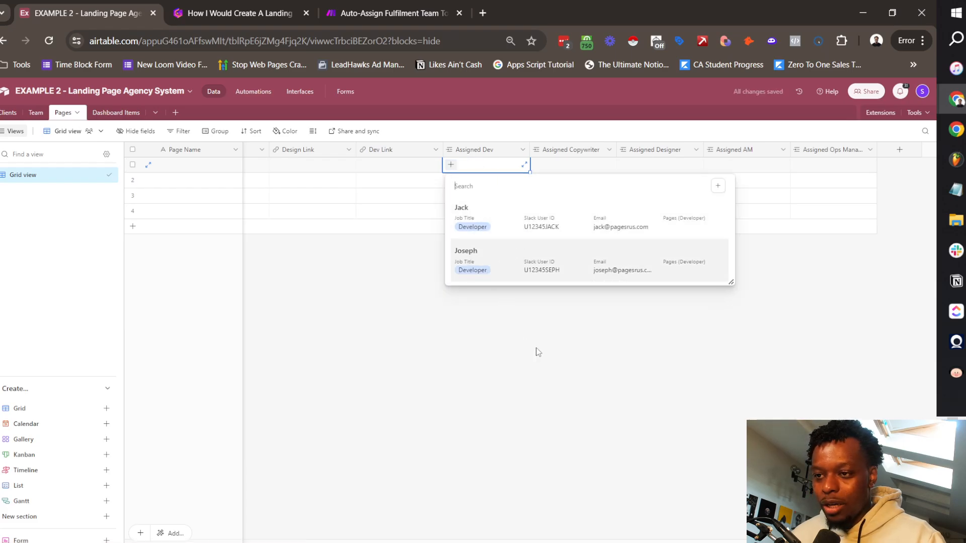
key(Escape)
Step: Review the Page Name, Assigned AM and Assigned Ops Manager columns in Pages
scroll(312, 196, left, 10)
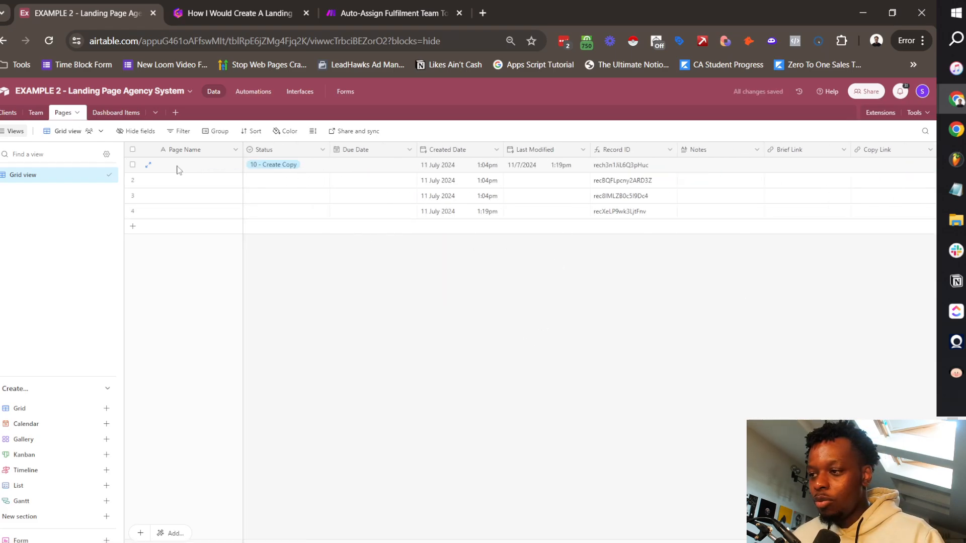
double_click(222, 166)
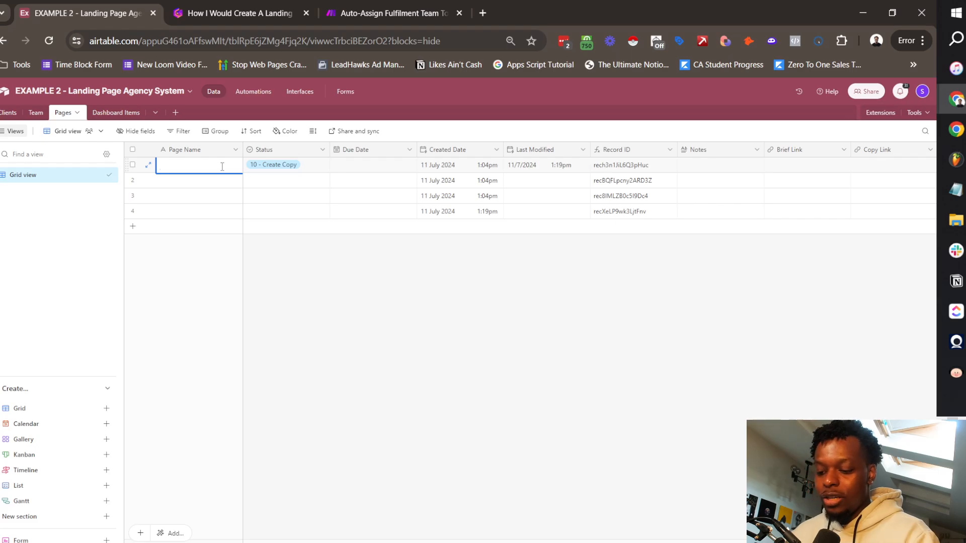
click(409, 301)
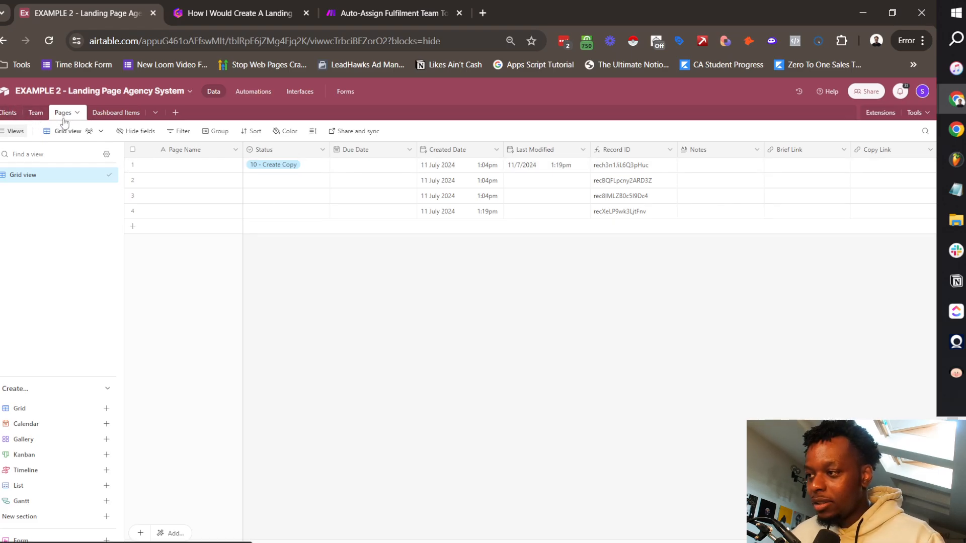
scroll(590, 201, right, 10)
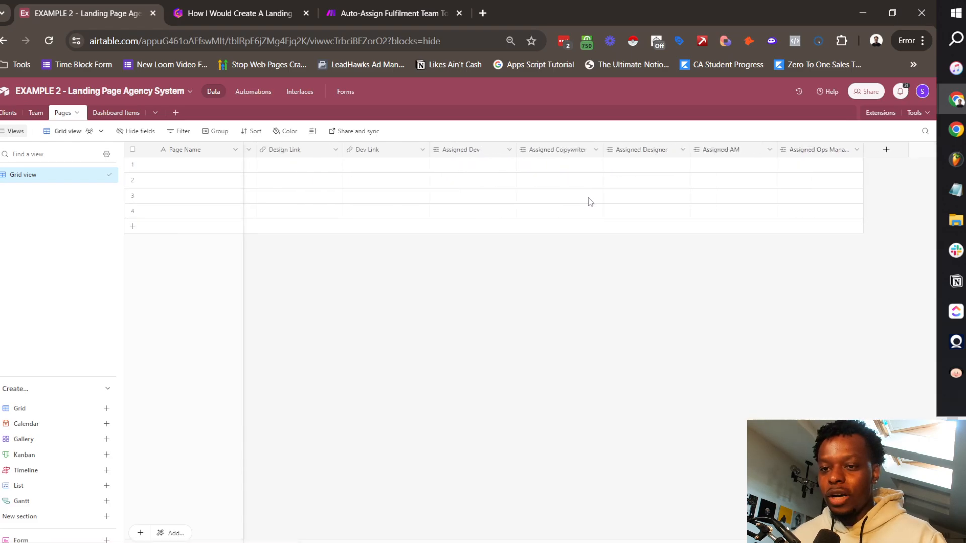
click(752, 151)
click(824, 156)
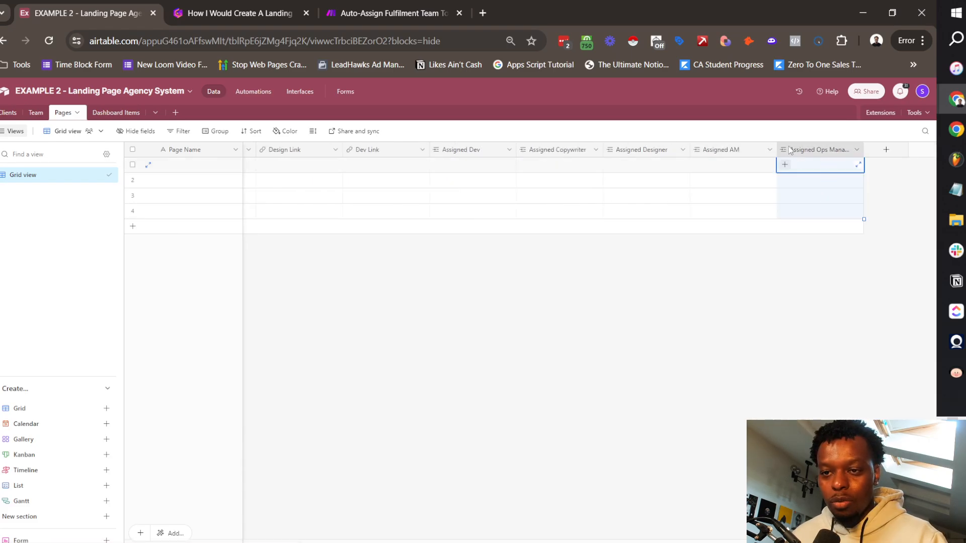
click(579, 301)
click(37, 116)
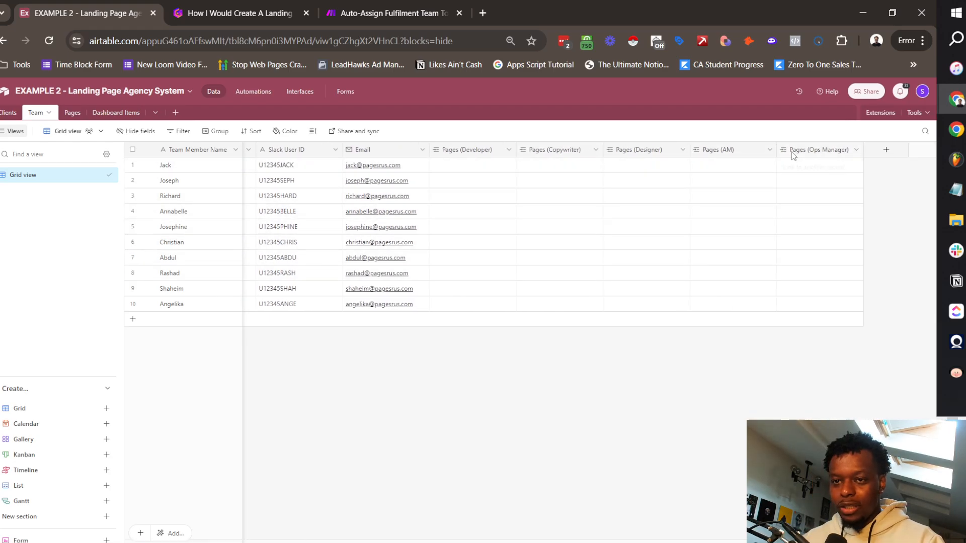
Step: In Clients, add an Account Manager field linking to the Team table
click(15, 114)
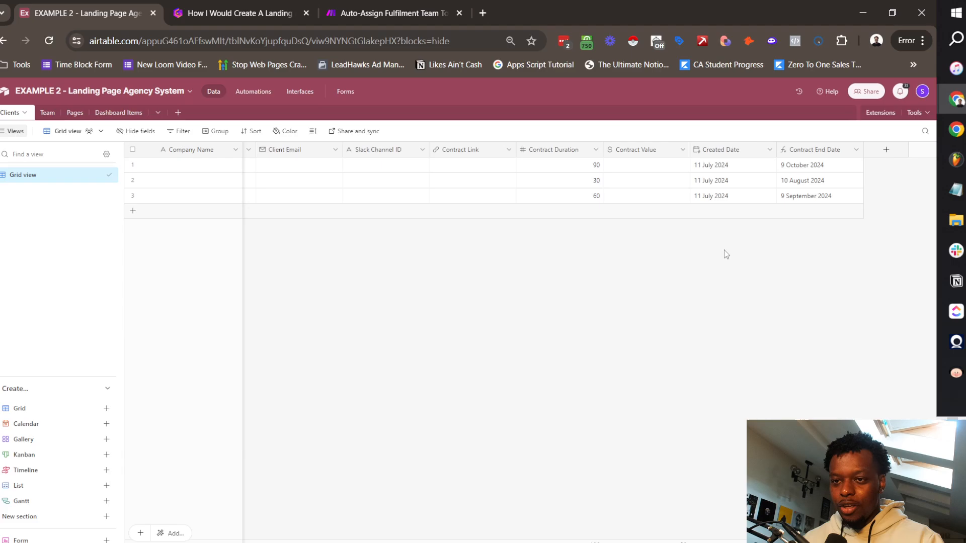
click(878, 155)
click(774, 214)
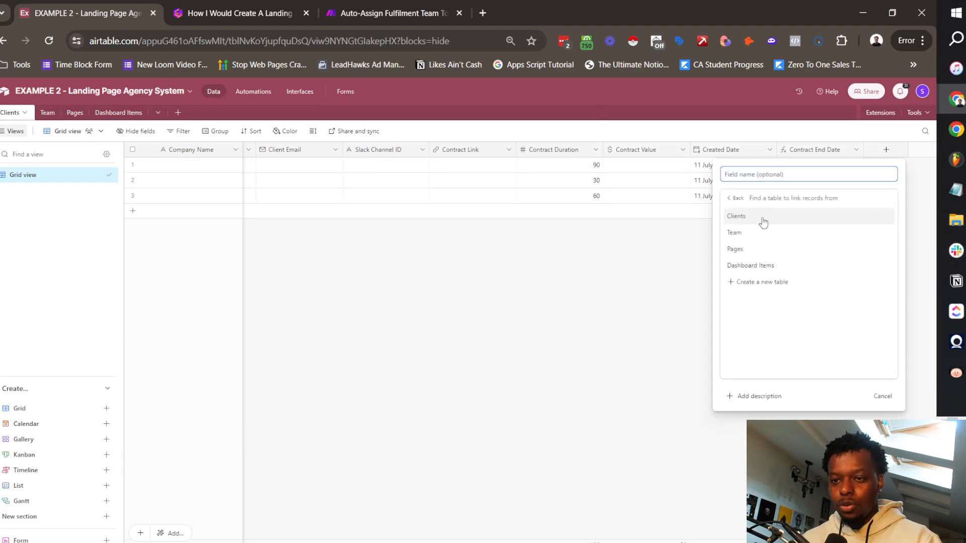
click(765, 233)
click(752, 175)
text(Ad)
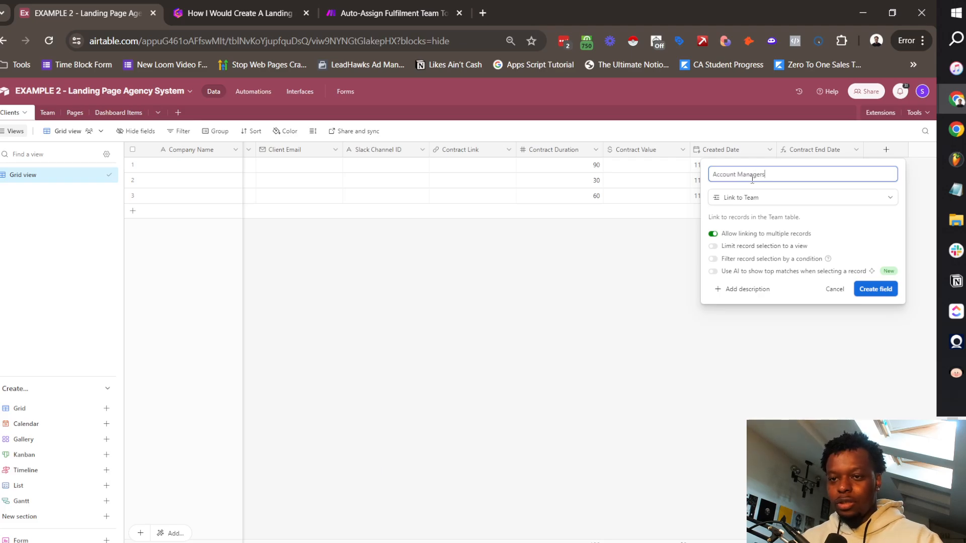
key(BackSpace)
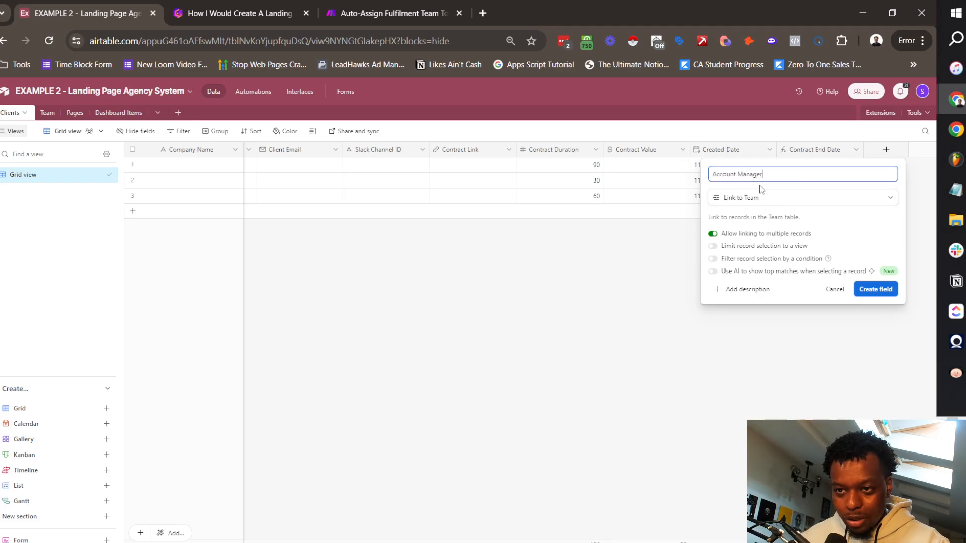
click(860, 289)
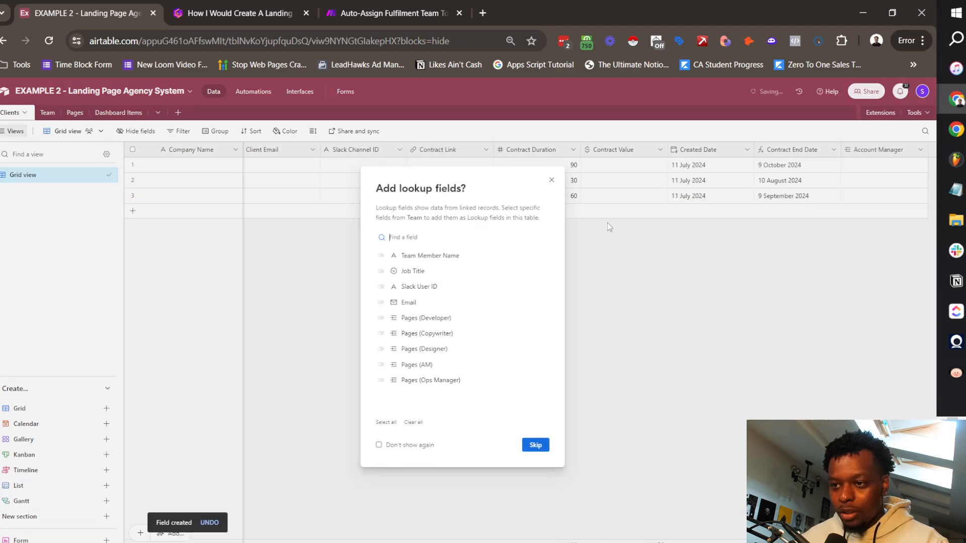
Step: Add Team Member Name, Slack User ID and Email lookups from Account Manager
click(436, 286)
click(441, 259)
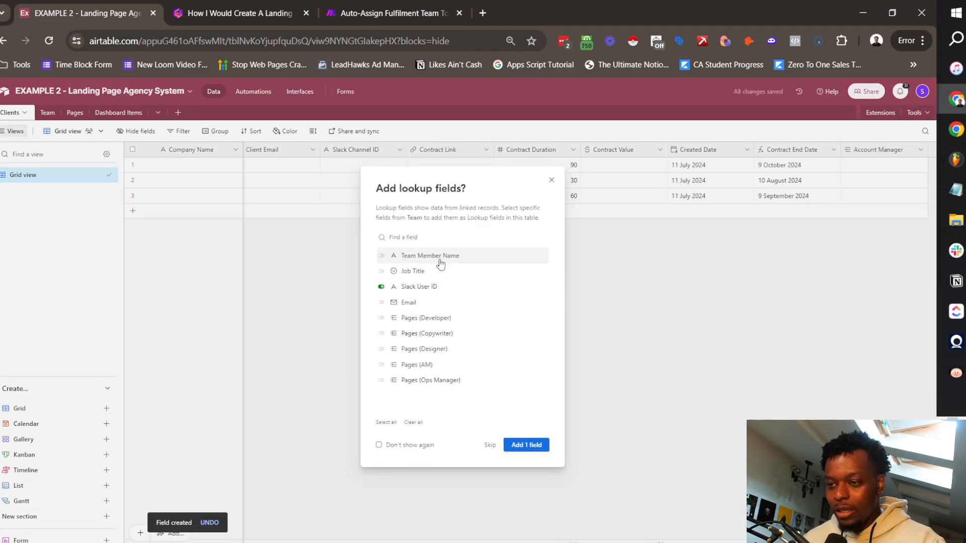
click(433, 303)
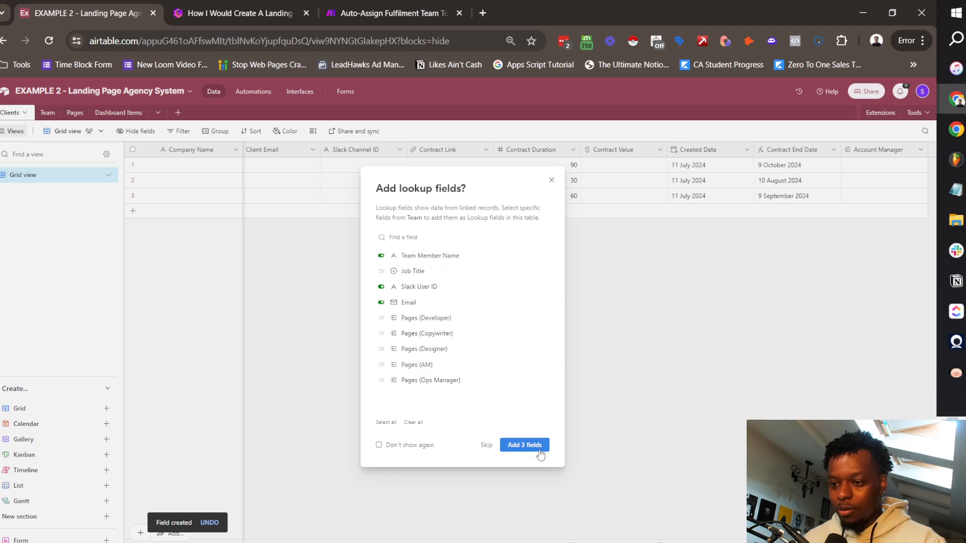
click(524, 445)
Step: Rename the Team Member Name lookup to AM Name
click(672, 154)
click(763, 155)
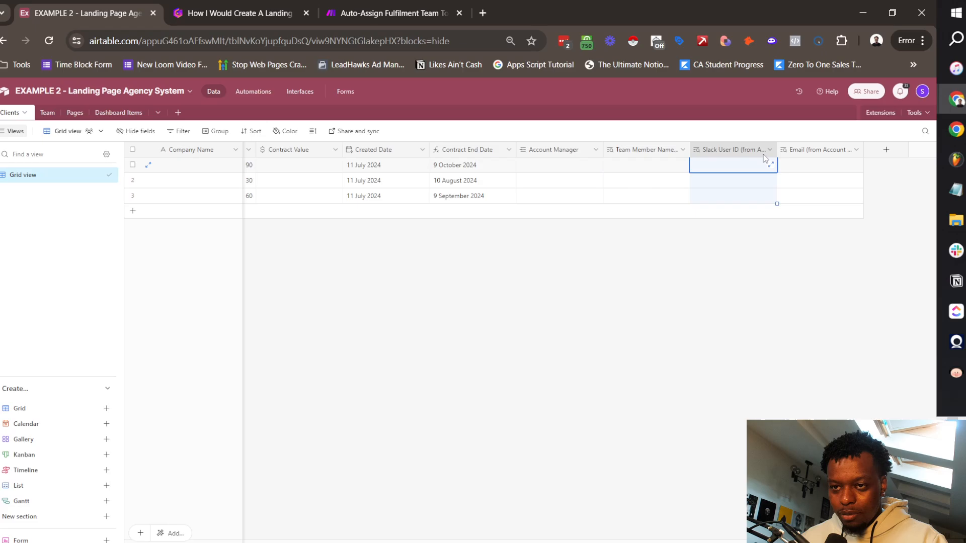
click(798, 157)
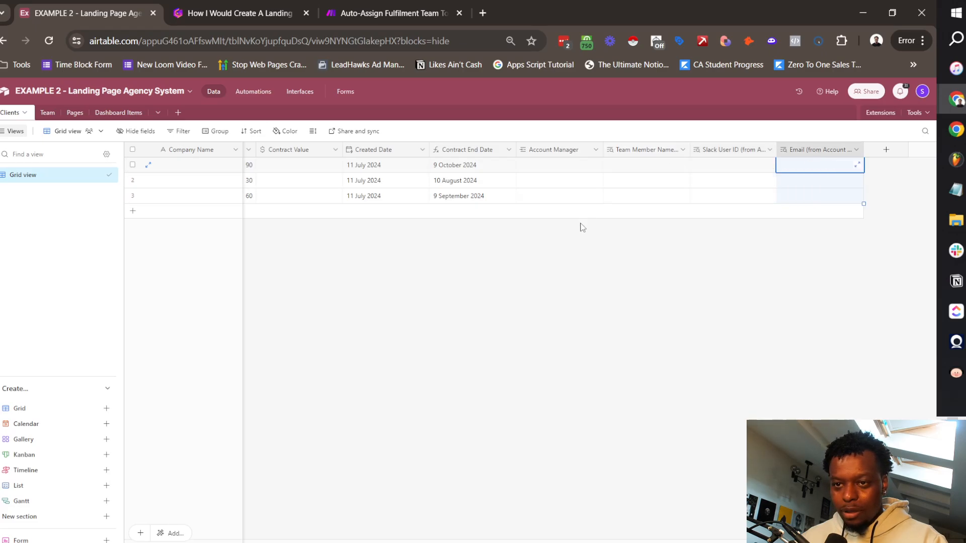
click(669, 153)
click(683, 150)
click(640, 172)
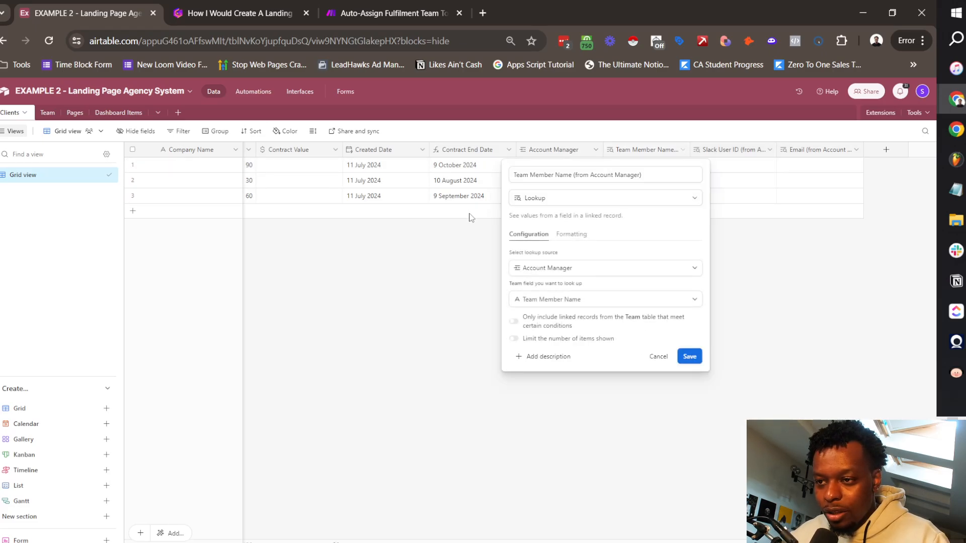
click(583, 177)
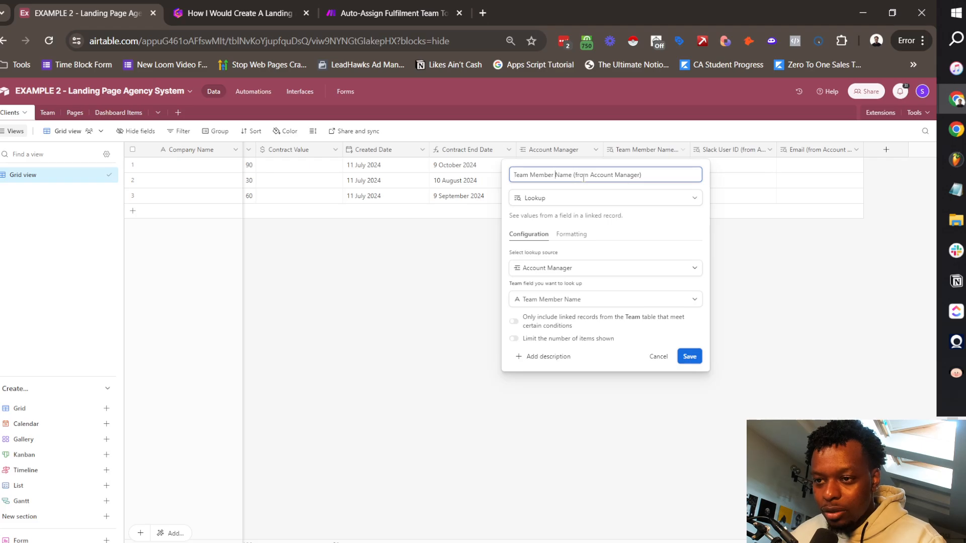
key(shift+End)
key(BackSpace)
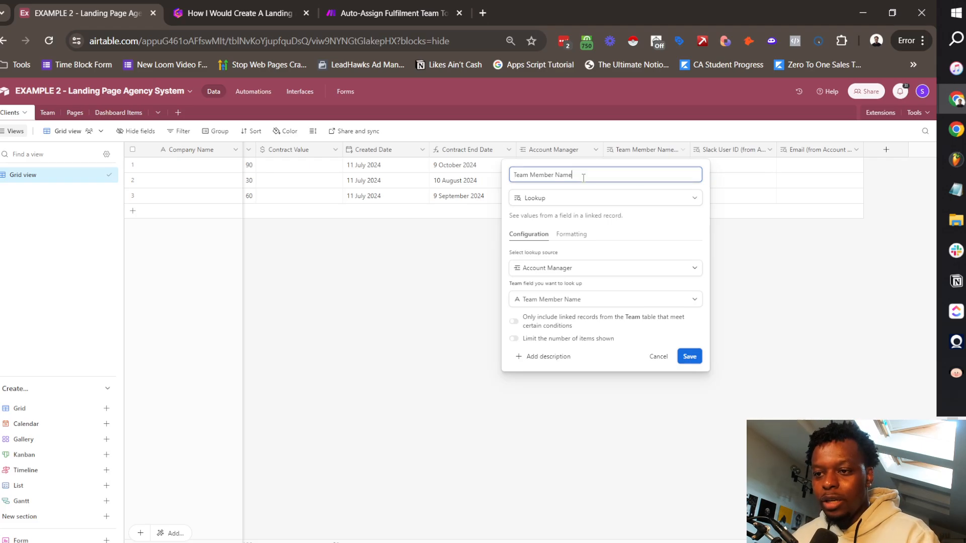
key(ctrl+a)
text(AM Name)
key(Return)
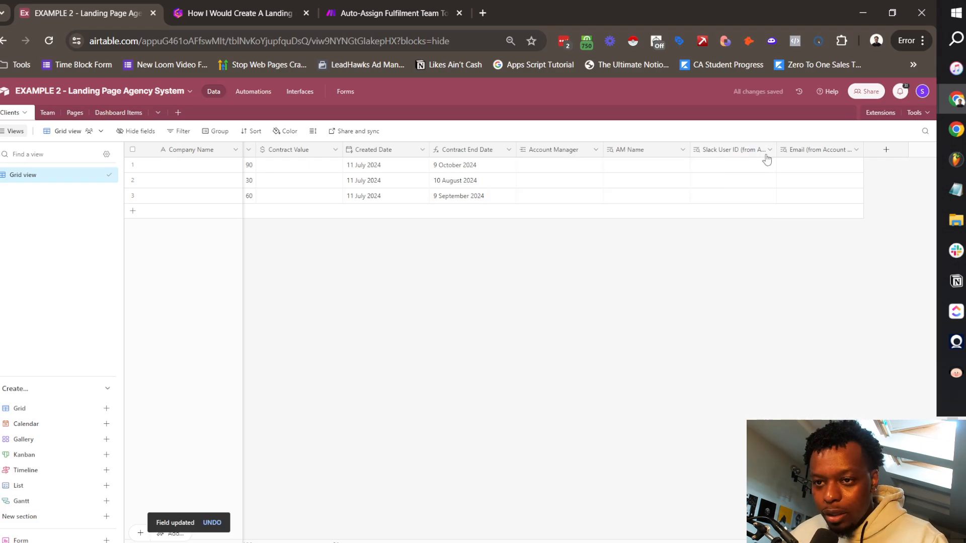
Step: Rename the Slack User ID lookup to AM Slack User ID
click(770, 150)
click(727, 173)
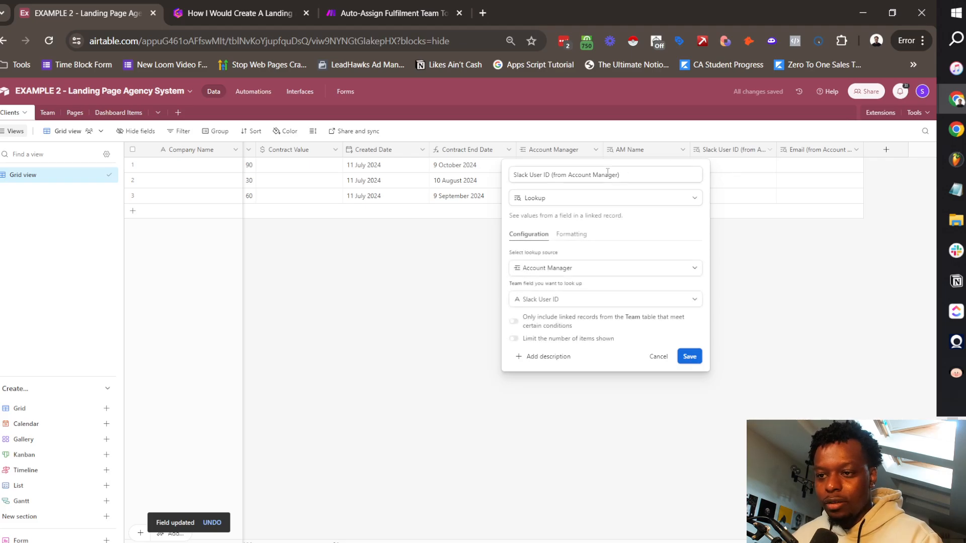
key(ctrl+a)
text(AM Slack User ID)
click(690, 355)
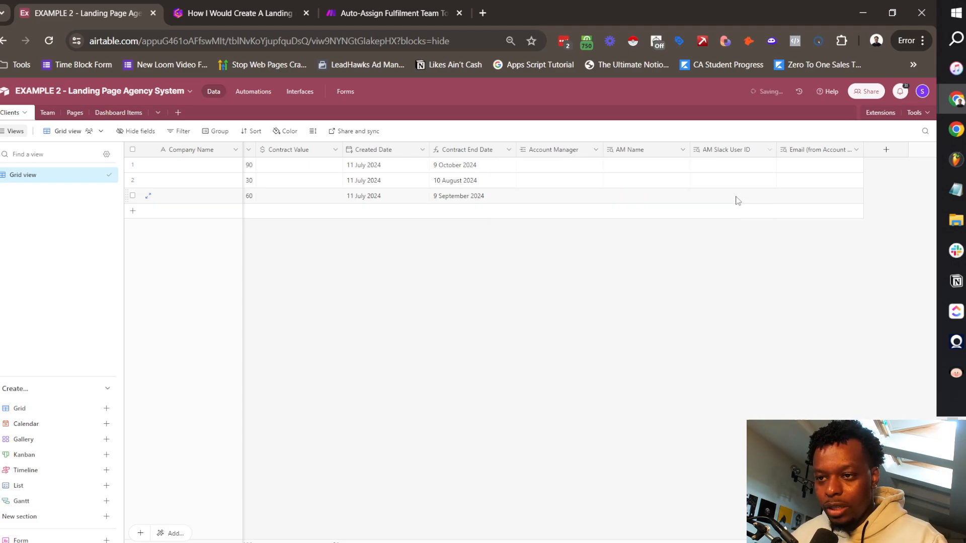
Step: Rename the Email lookup to AM Email
click(855, 149)
click(801, 174)
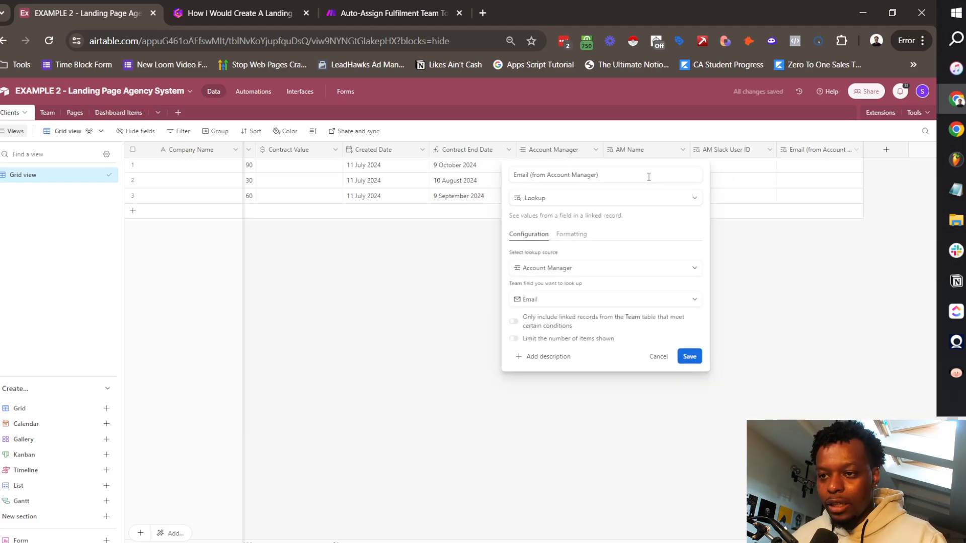
click(649, 174)
key(shift+Left)
key(shift+Left)
key(shift+Left)
key(shift+Left)
key(shift+Left)
key(shift+Left)
key(shift+Left)
key(shift+Left)
key(shift+Left)
key(shift+Left)
key(shift+Left)
key(shift+Left)
key(shift+Left)
key(shift+Left)
key(shift+Left)
key(shift+Left)
key(shift+Left)
key(shift+Left)
key(shift+Left)
key(shift+Left)
key(BackSpace)
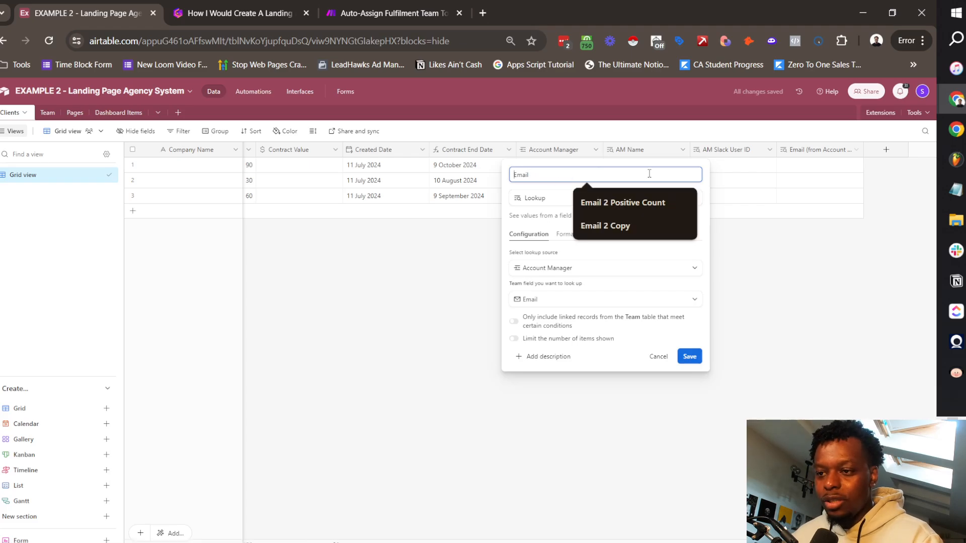
key(Home)
text(AM)
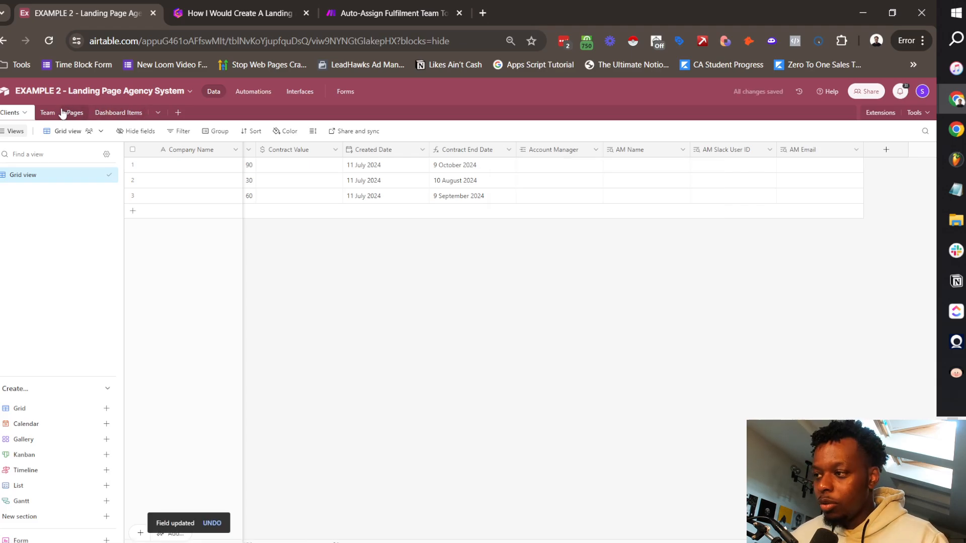
click(47, 113)
Step: Rename the Team table's Clients link field to 'Clients (AM)'
scroll(677, 179, right, 2)
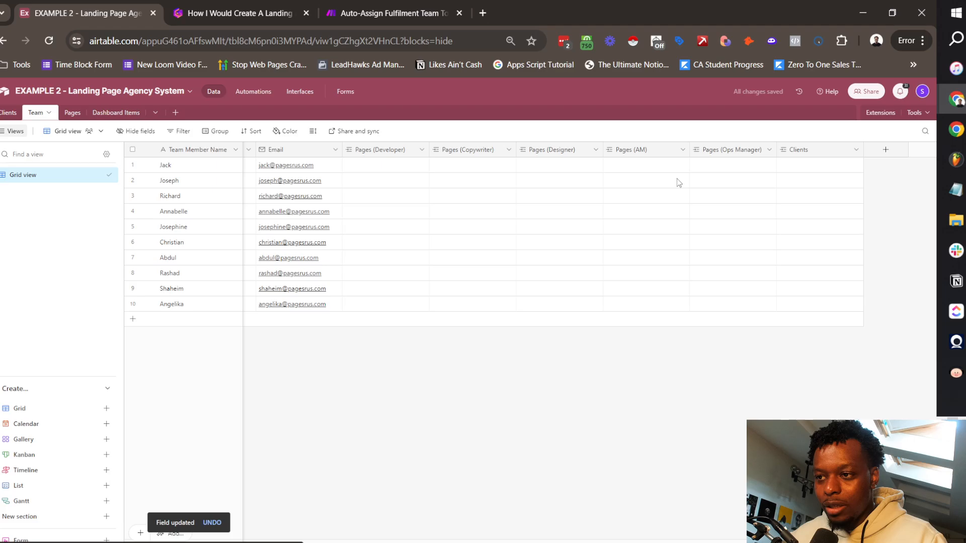
scroll(738, 173, left, 3)
scroll(754, 167, right, 3)
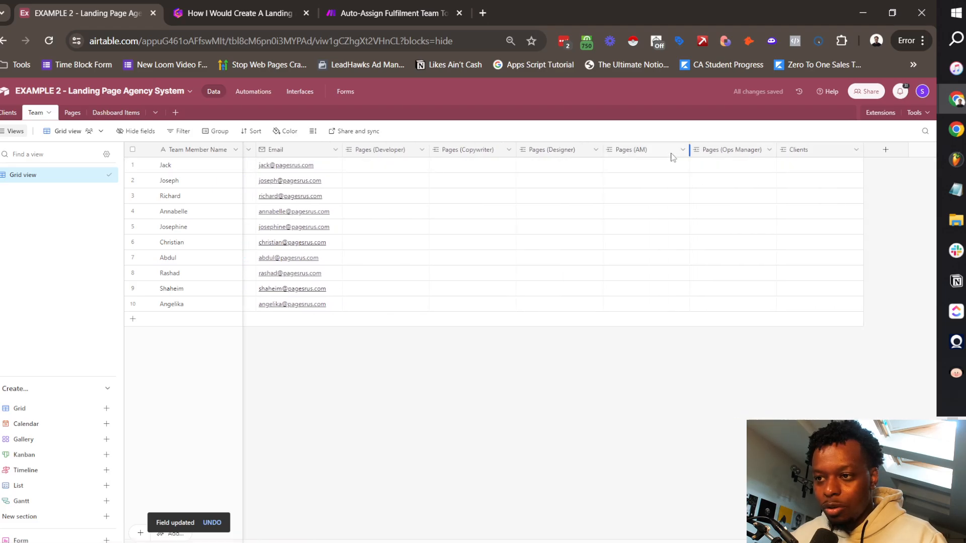
scroll(556, 183, left, 3)
scroll(639, 172, right, 3)
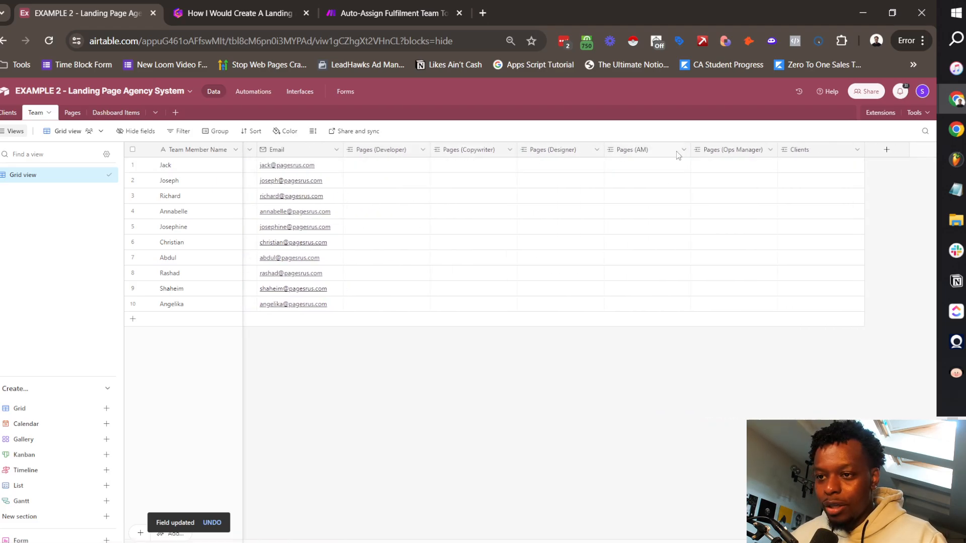
click(856, 150)
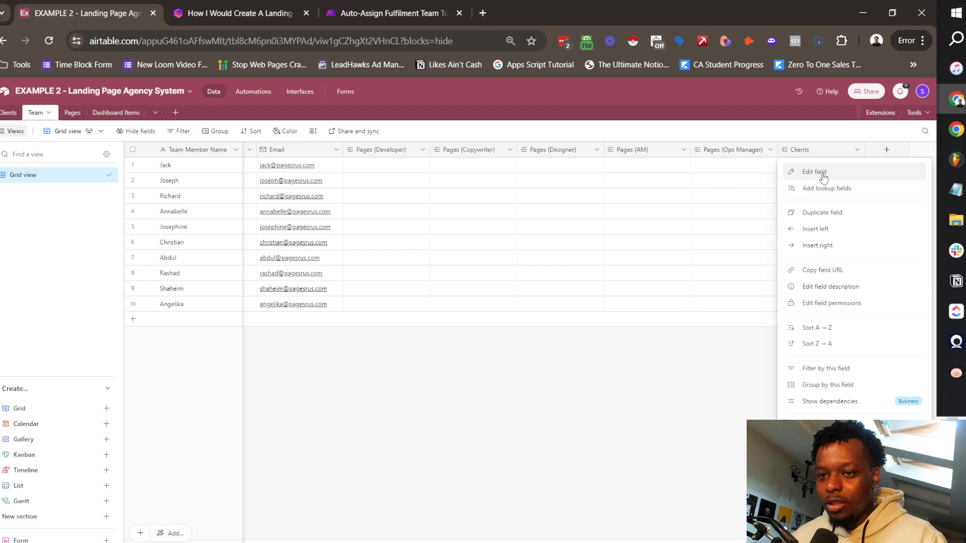
click(819, 172)
click(624, 176)
text((AM))
click(686, 290)
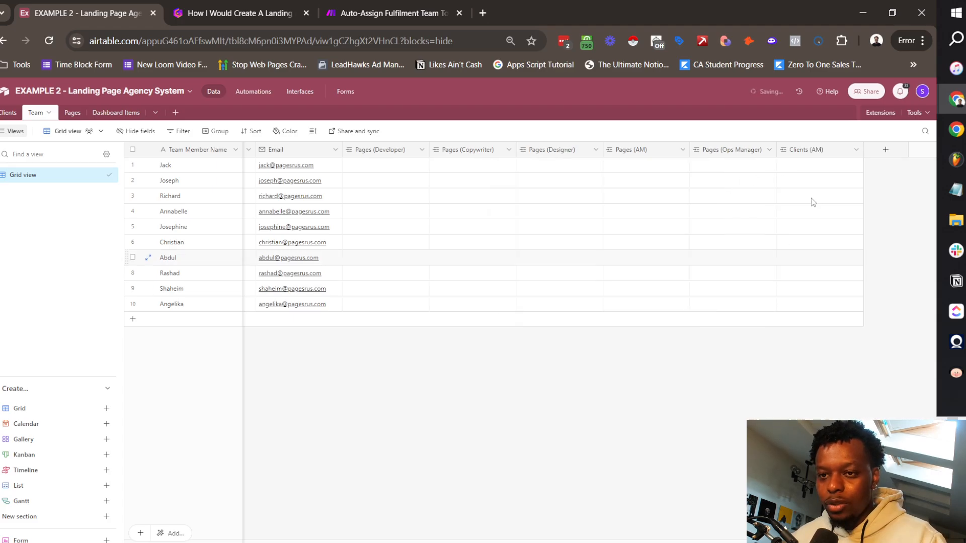
Step: In Clients, create an 'Ops Manager' field linking to Team records
click(10, 113)
click(884, 150)
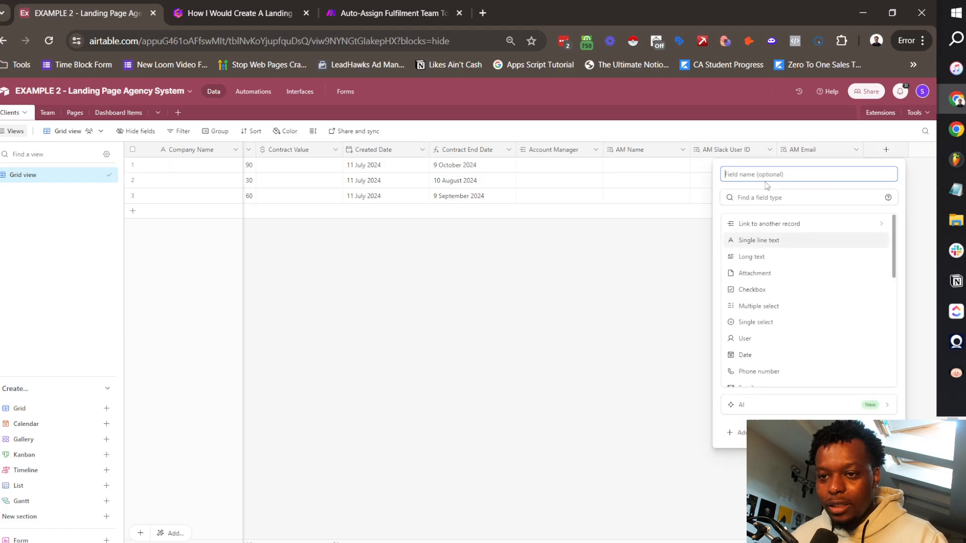
text(Ops Manager)
click(754, 223)
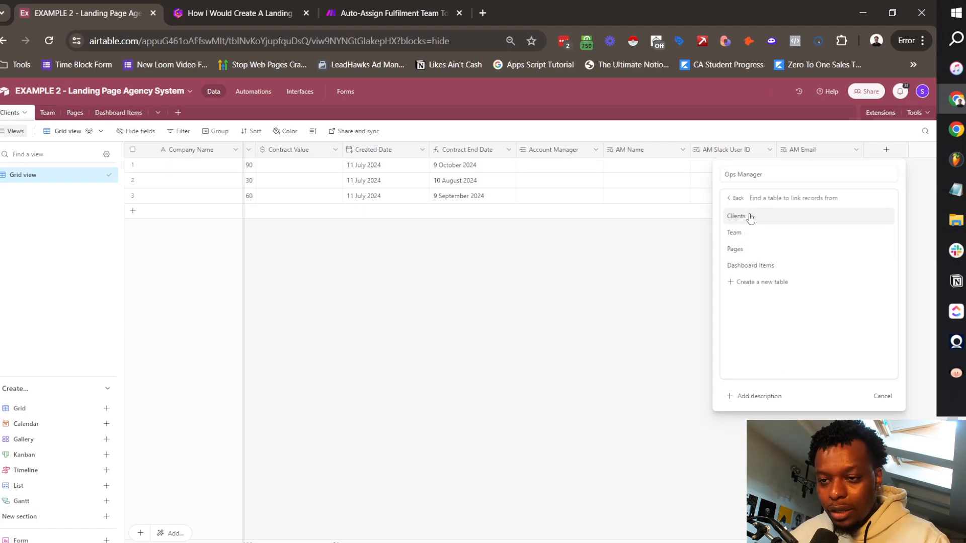
click(753, 233)
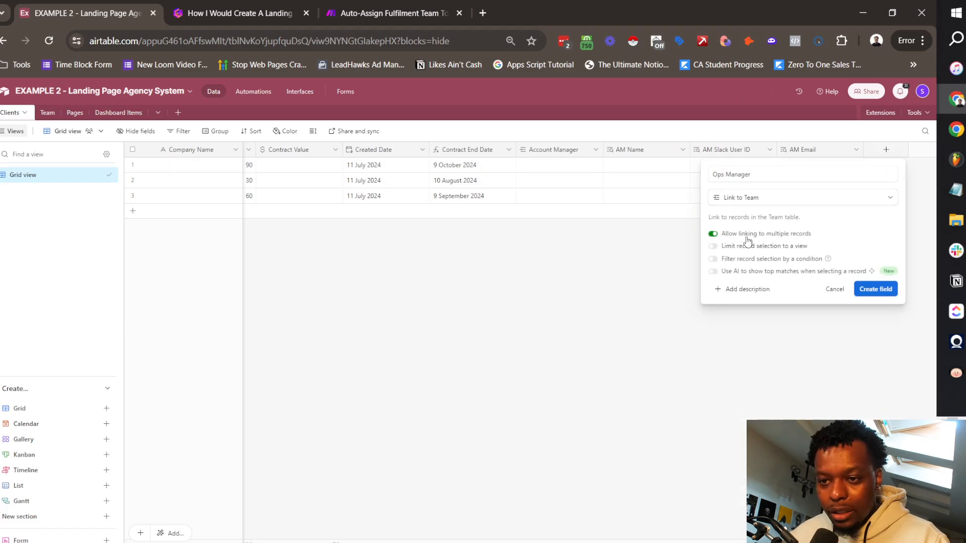
click(875, 290)
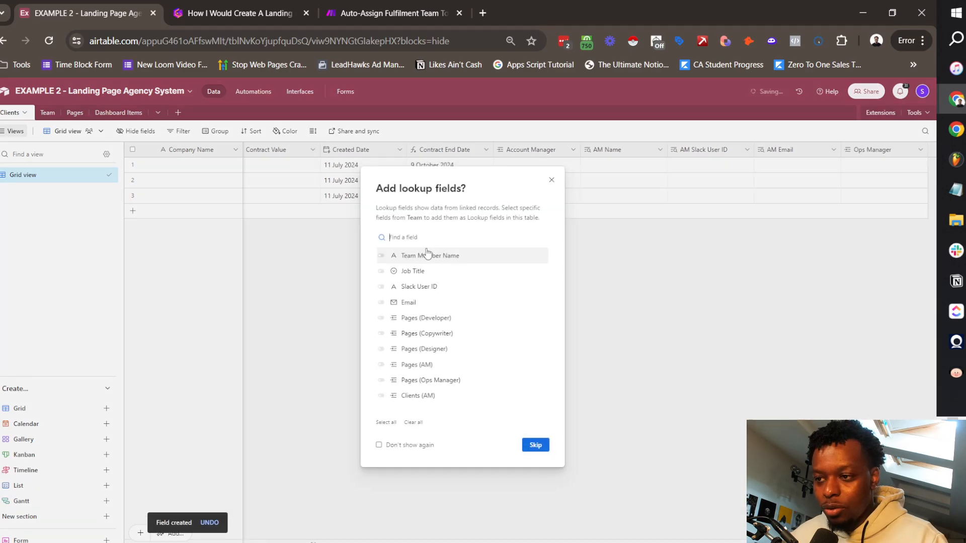
Step: Add Team Member Name, Slack User ID and Email lookup fields from Ops Manager
click(420, 256)
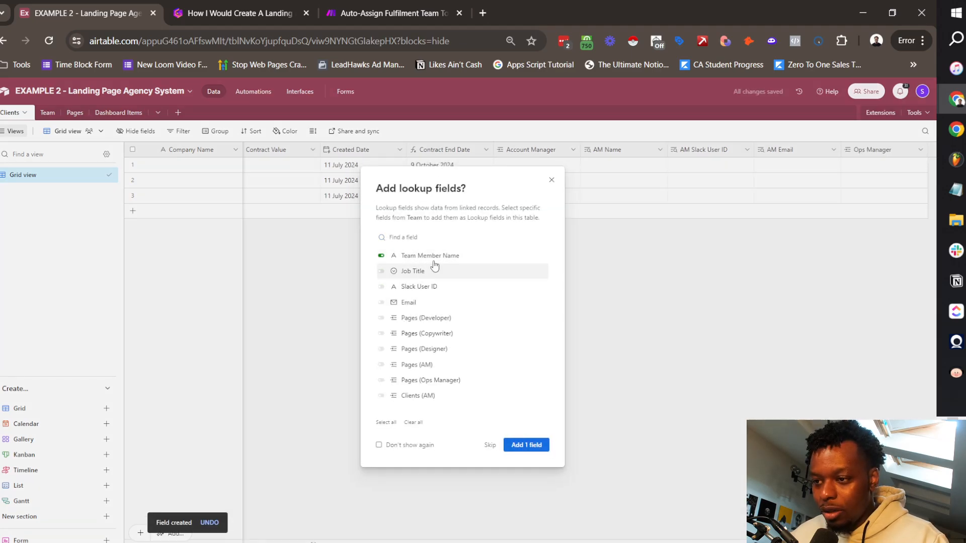
click(438, 290)
click(411, 303)
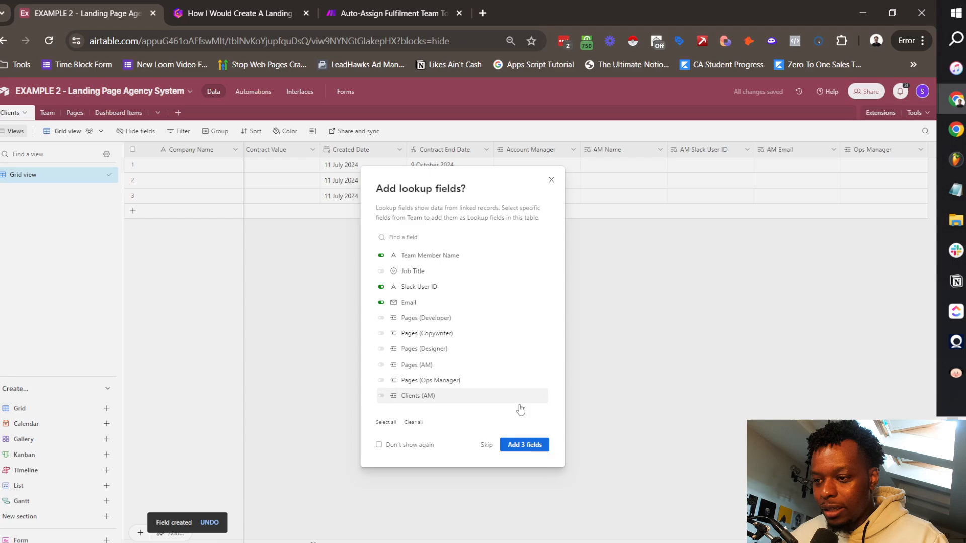
click(526, 445)
Step: Rename the three lookups with an Ops Manager prefix, e.g. 'Ops Manager Slack' and 'Ops Manager Email'
drag(572, 175, 631, 175)
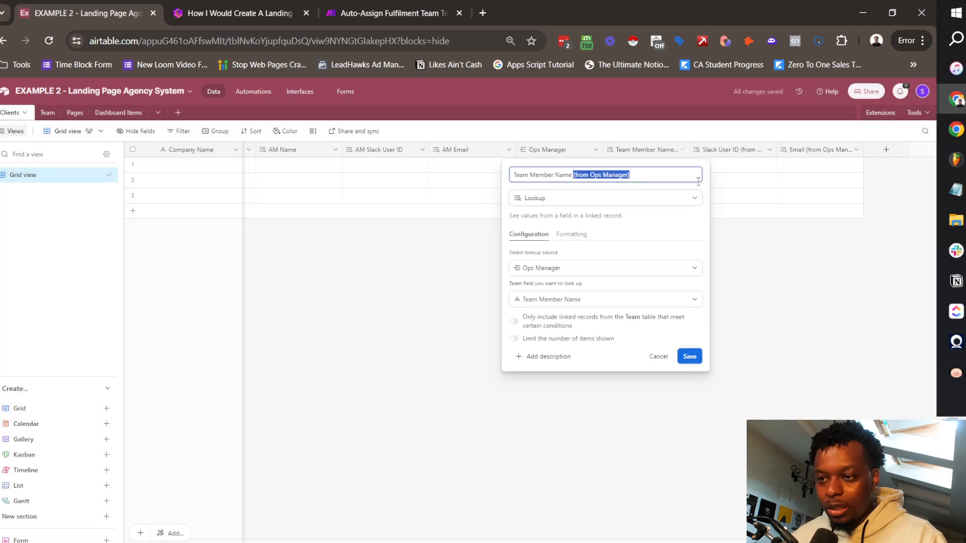
key(BackSpace)
key(Return)
click(682, 150)
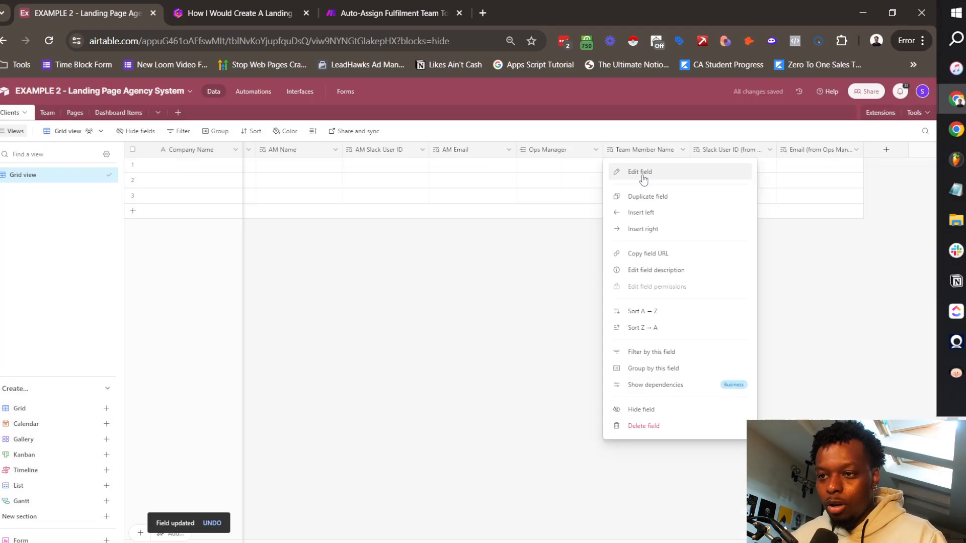
click(654, 172)
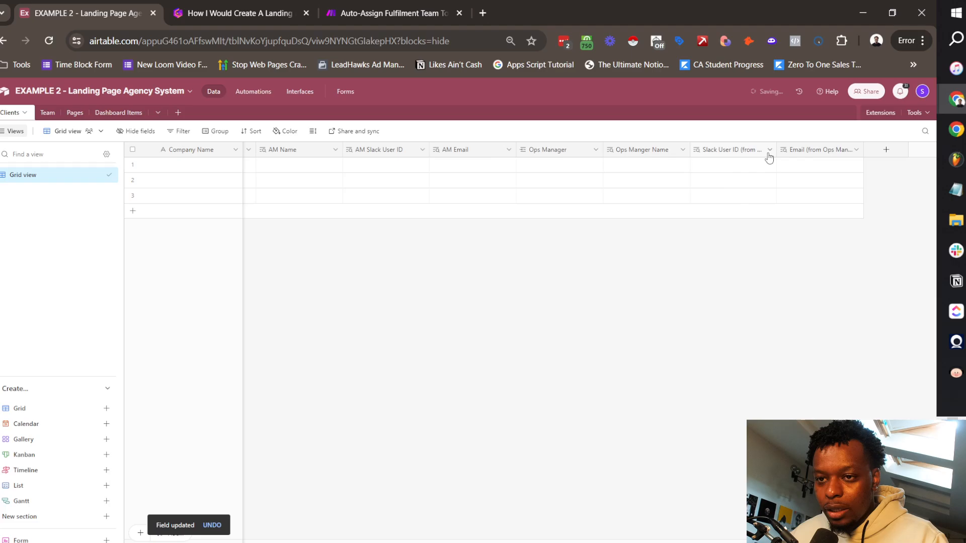
click(769, 151)
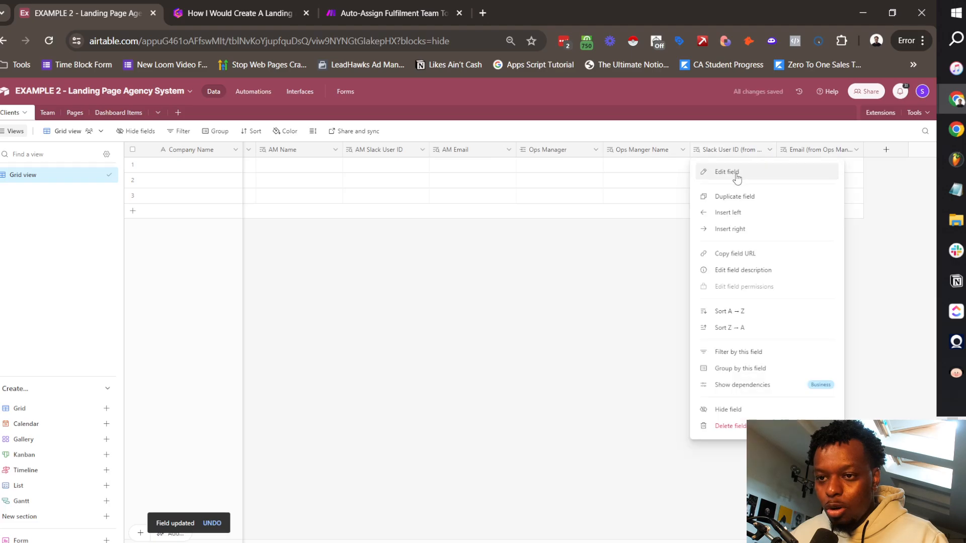
click(735, 172)
click(548, 175)
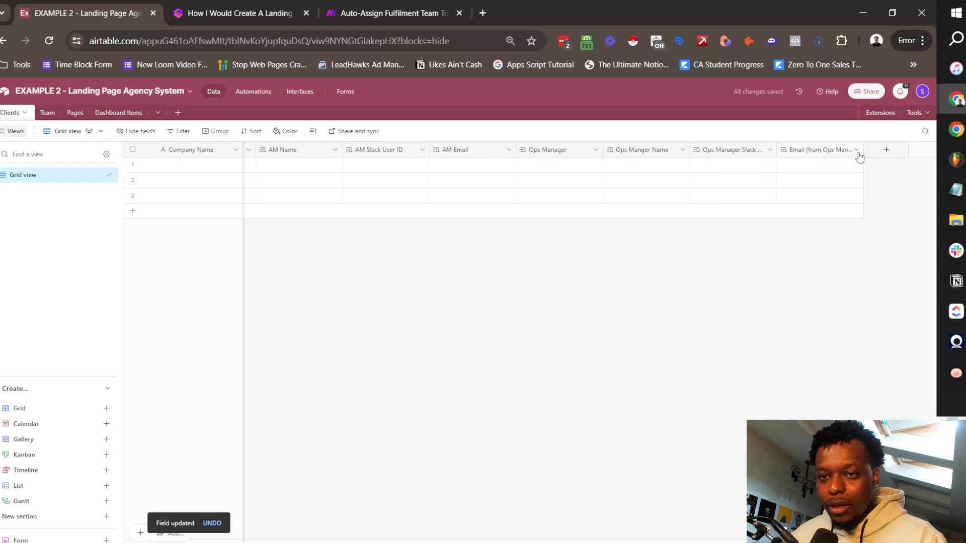
click(856, 150)
click(797, 173)
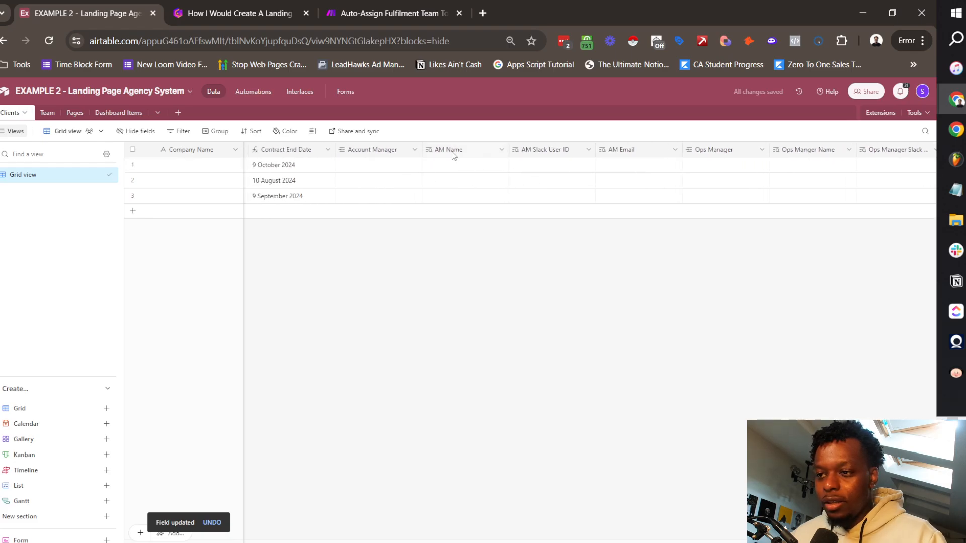
Step: Inspect the first client's Account Manager and Ops Manager cells
click(375, 167)
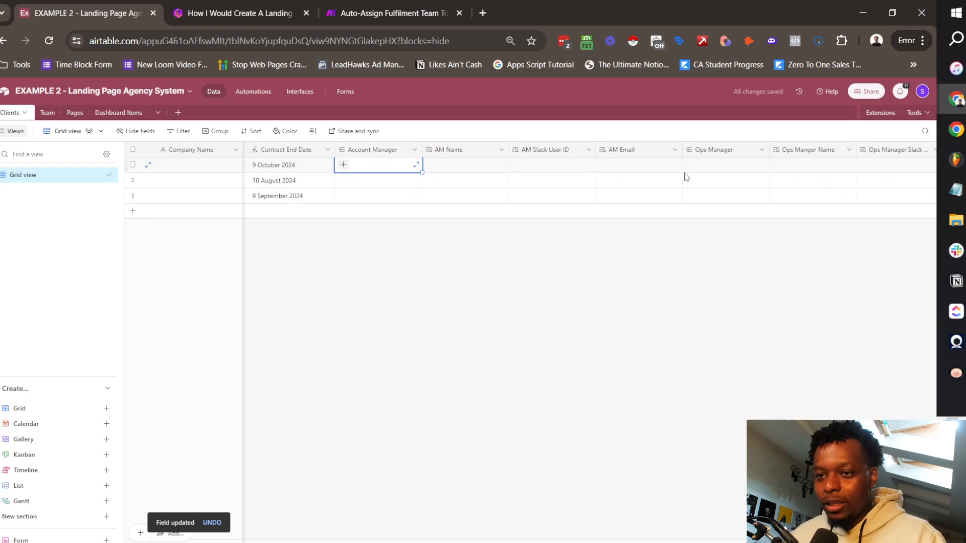
scroll(684, 176, right, 3)
click(545, 168)
scroll(503, 201, left, 3)
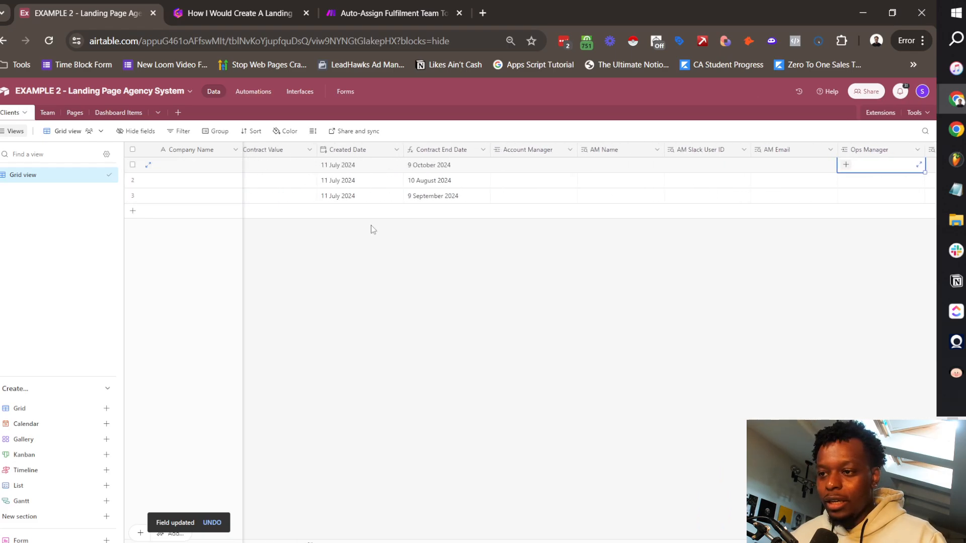
Step: In the Team table, edit the Clients link field's name again
click(47, 112)
click(855, 150)
click(805, 172)
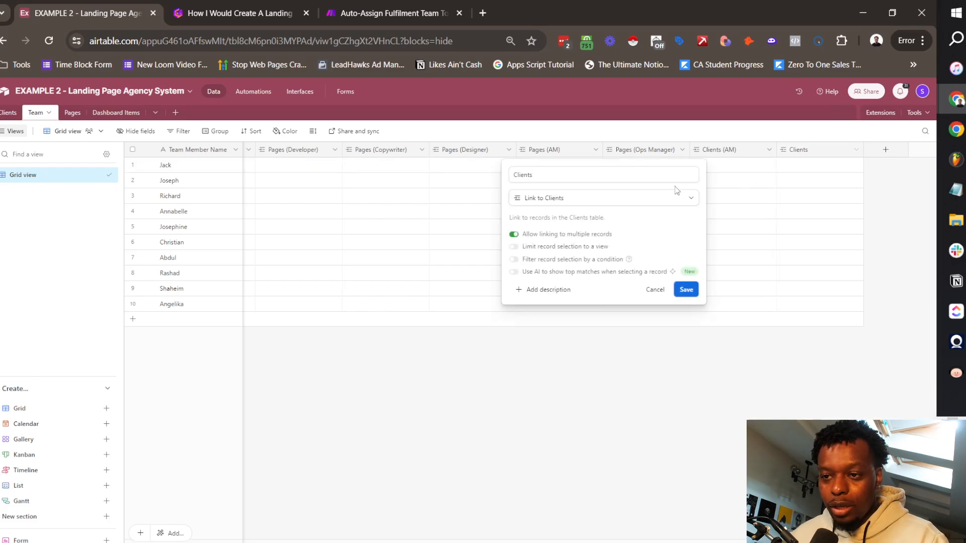
click(636, 177)
text(()
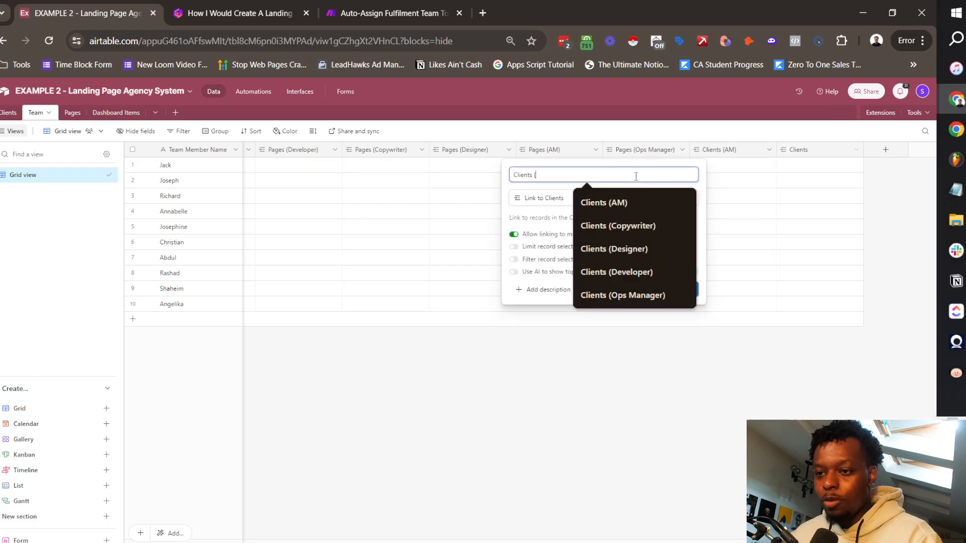
key(Down)
key(Down)
key(Down)
key(Down)
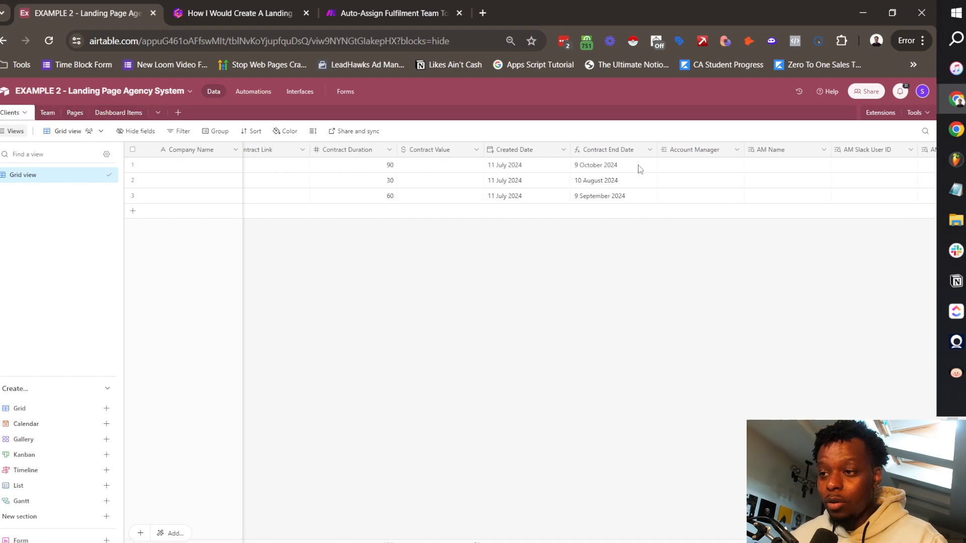
scroll(636, 168, left, 5)
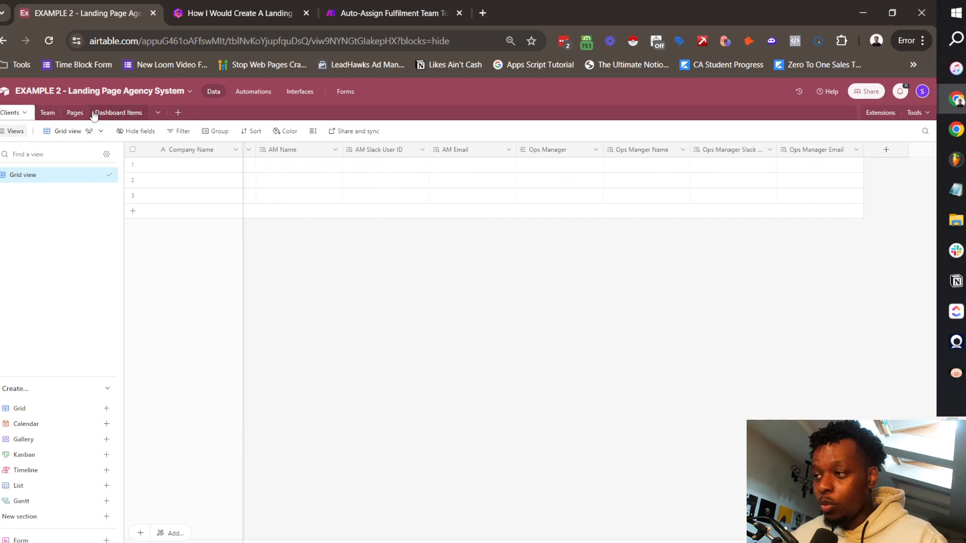
Step: Add an 'Assoc. Client' field to Pages linking to a single Clients record, skipping lookups
click(78, 113)
scroll(639, 221, right, 12)
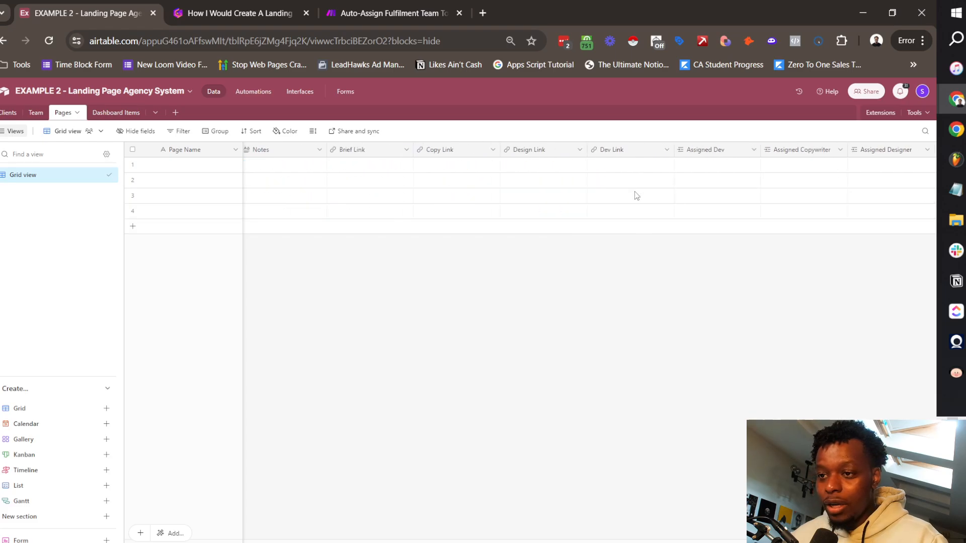
click(885, 151)
text(Assoc. Client)
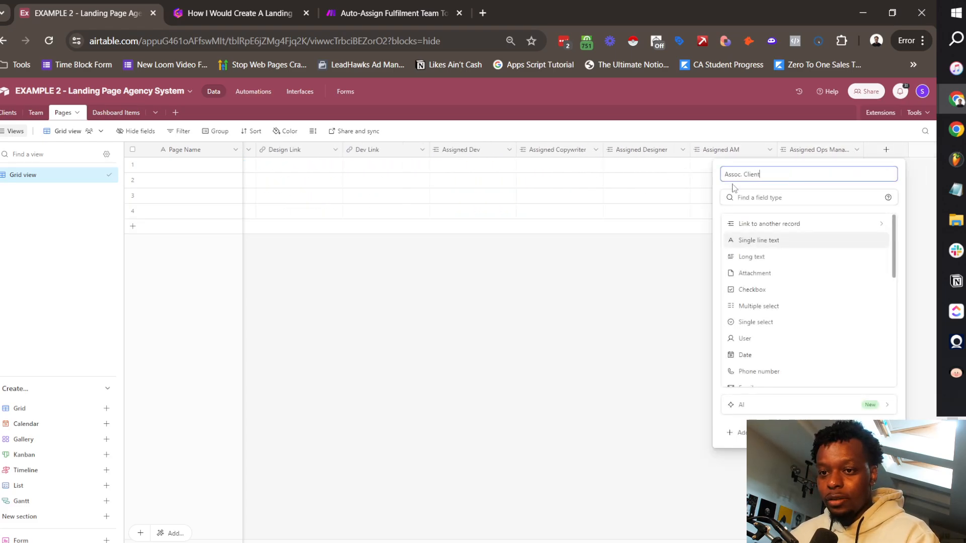
click(752, 224)
click(752, 220)
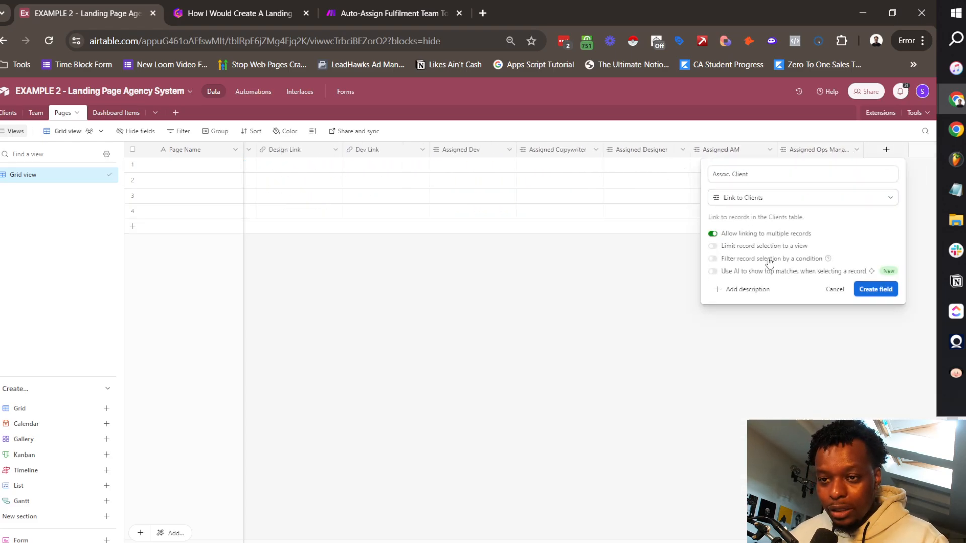
click(724, 236)
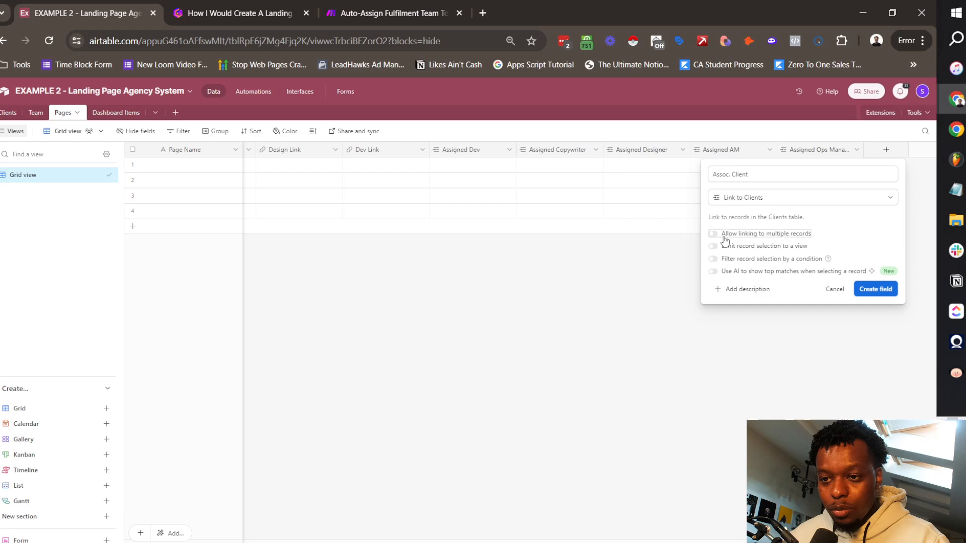
click(888, 292)
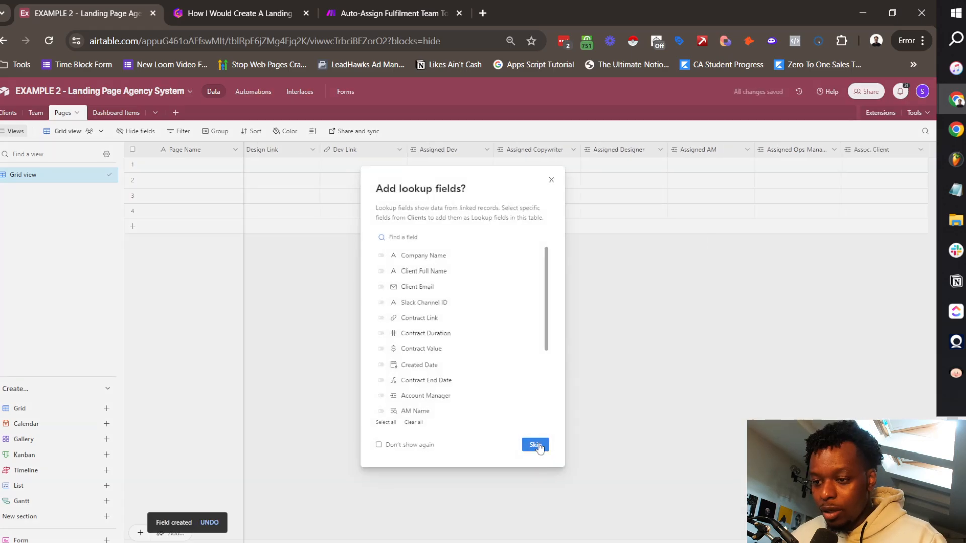
click(536, 445)
Step: Move Assoc. Client beside Page Name and name the first page 'Page 1'
drag(884, 155, 228, 150)
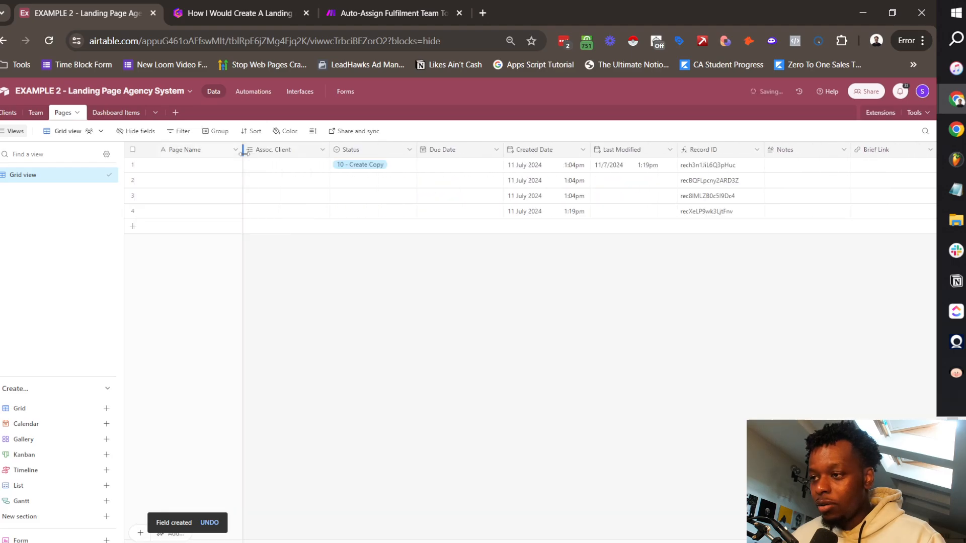
double_click(214, 164)
text(P)
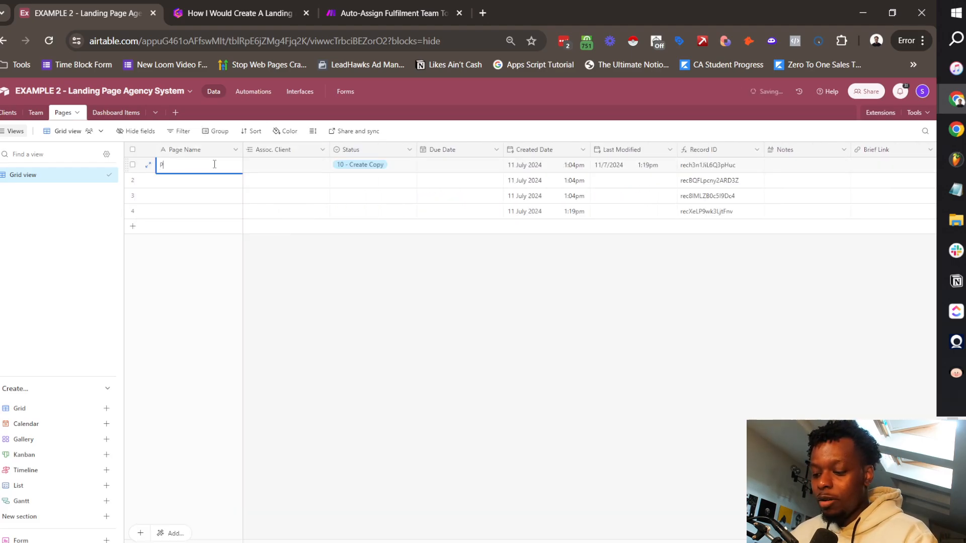
text(age 1)
click(248, 166)
click(251, 165)
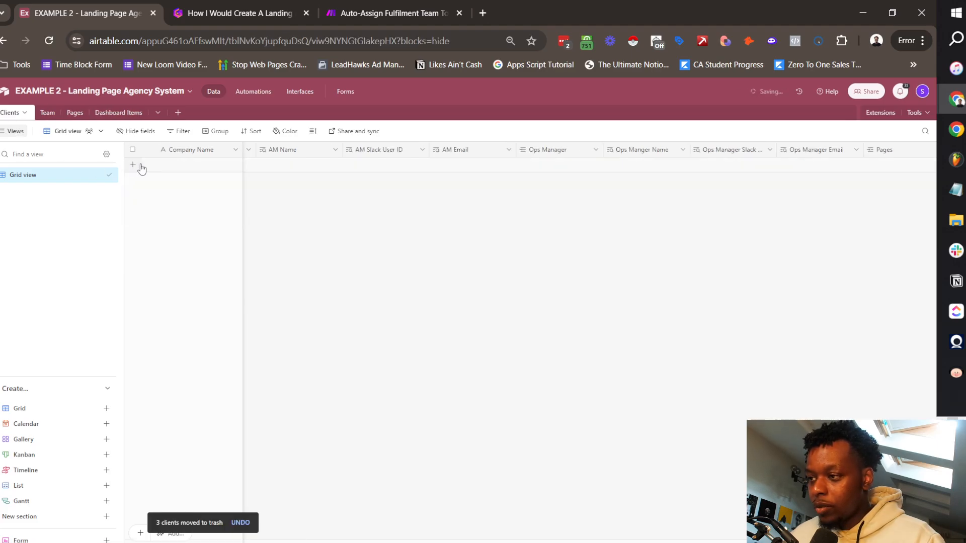
Step: Add a client record with company name 'New Vapes'
click(142, 168)
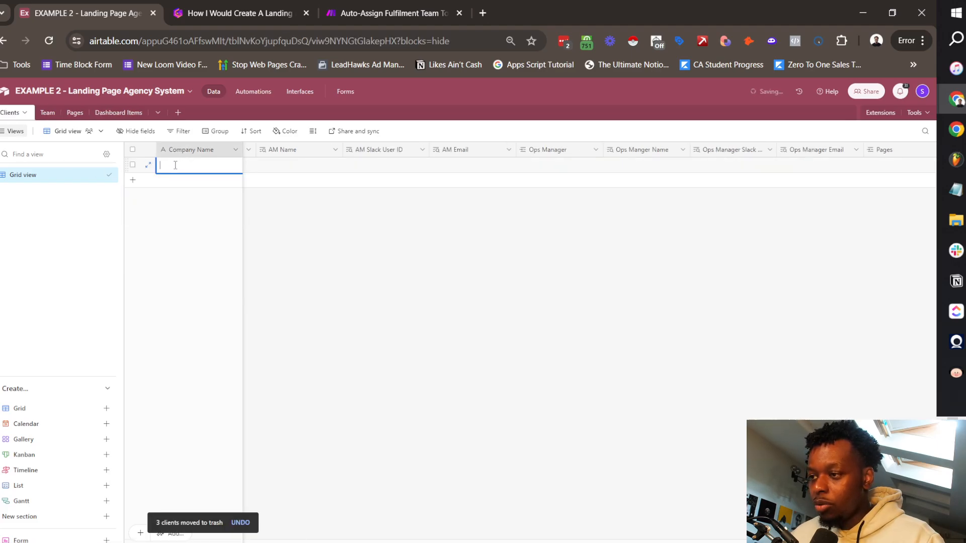
text(New Vapes)
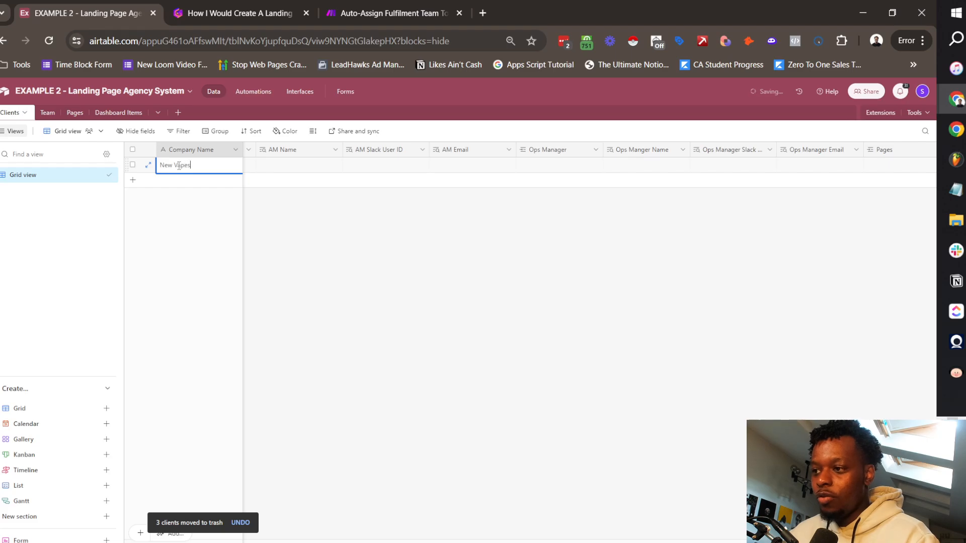
click(398, 212)
scroll(398, 212, left, 15)
Step: Fill in the New Vapes contact's full name, e-mail and Slack channel ID
click(263, 166)
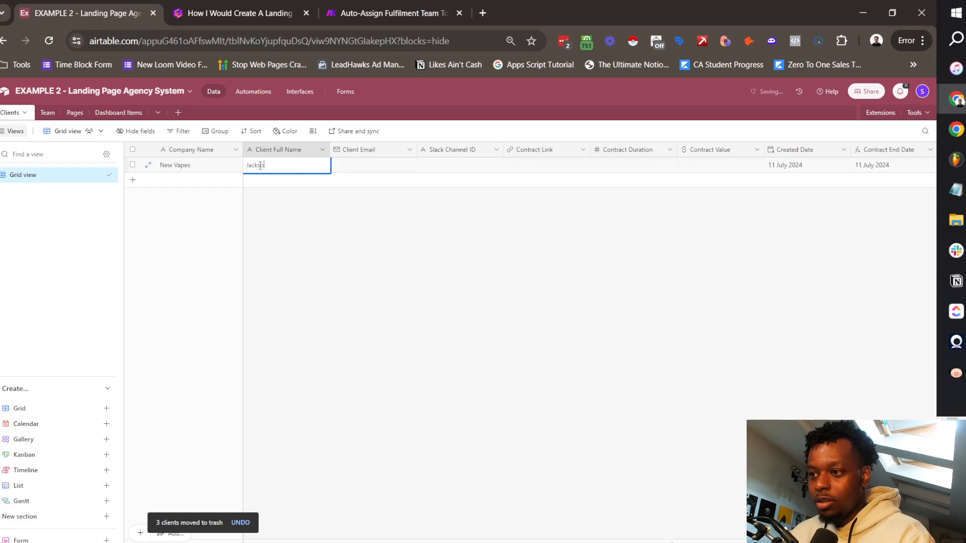
double_click(352, 168)
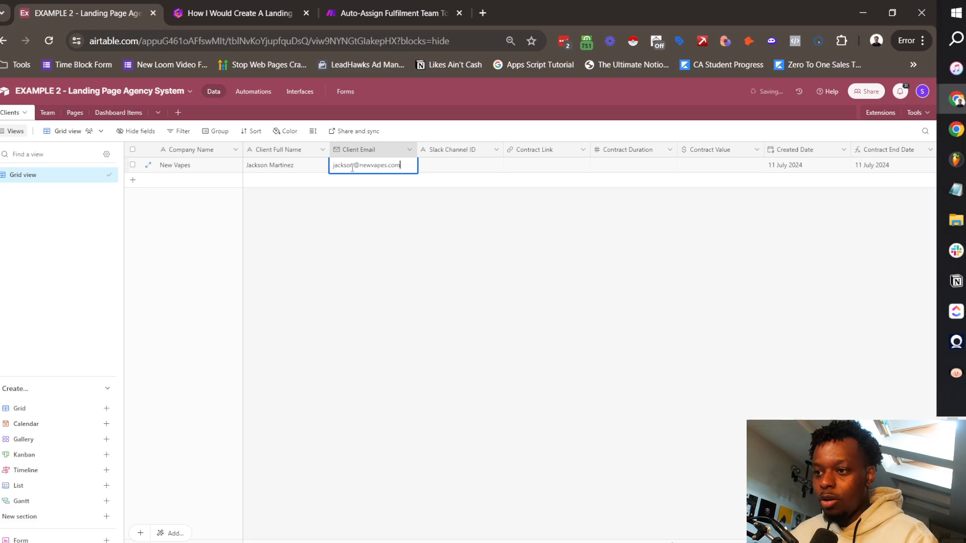
click(441, 187)
click(449, 166)
text(c)
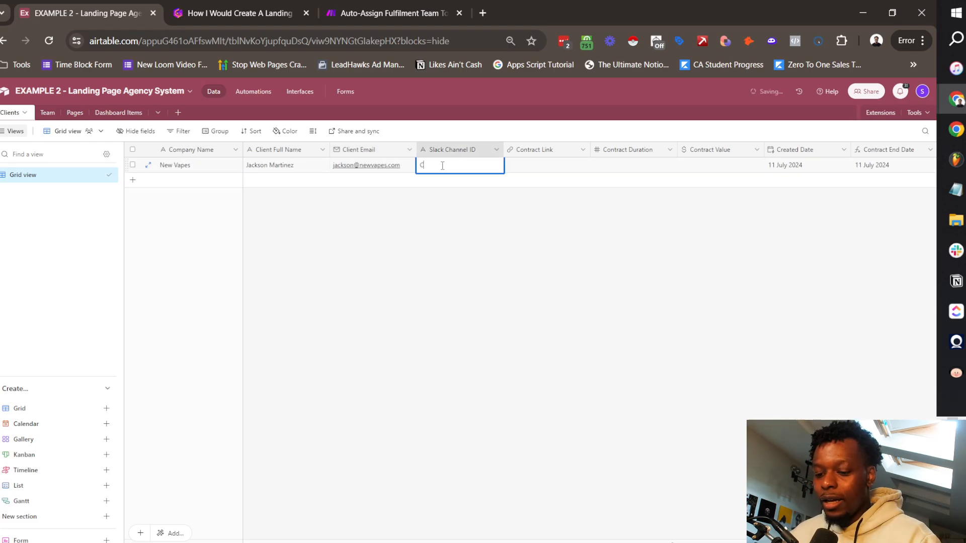
text(01234)
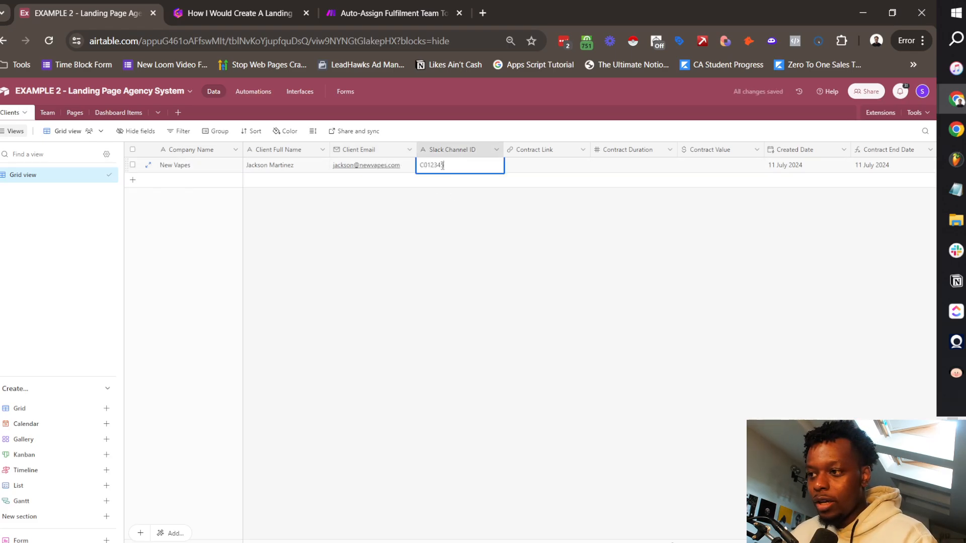
text(5VAPES)
click(552, 277)
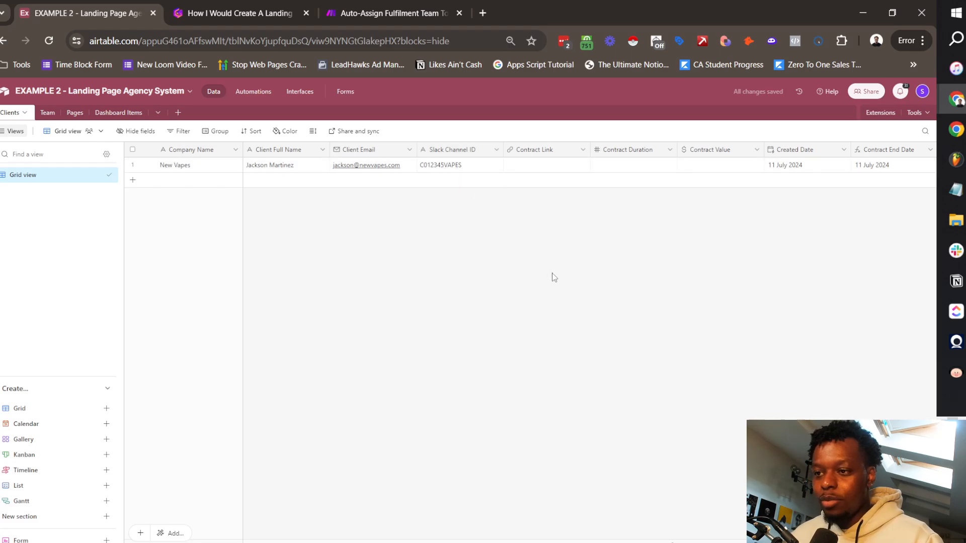
click(75, 113)
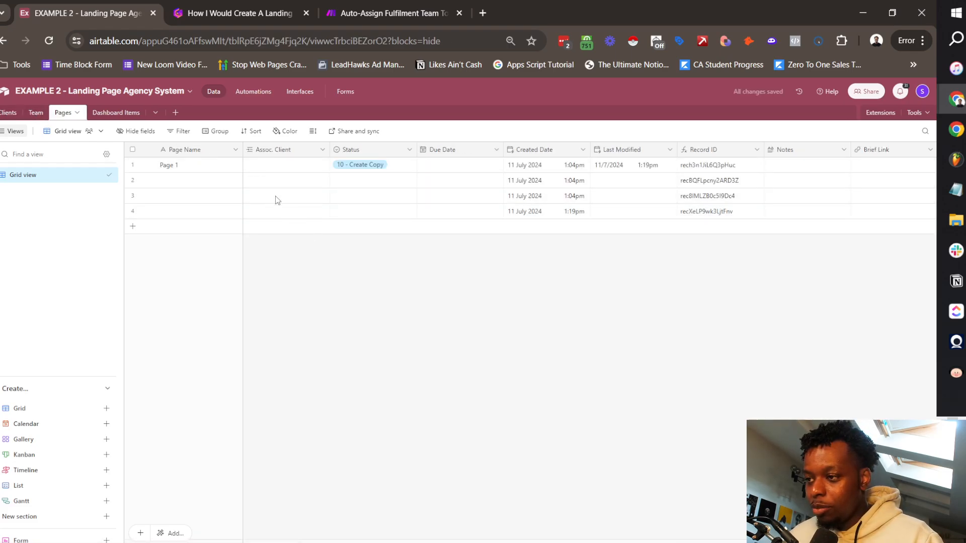
Step: Paste New Vapes into Page 1's Assoc. Client cell and delete the blank page rows
click(287, 166)
text(New Vapes)
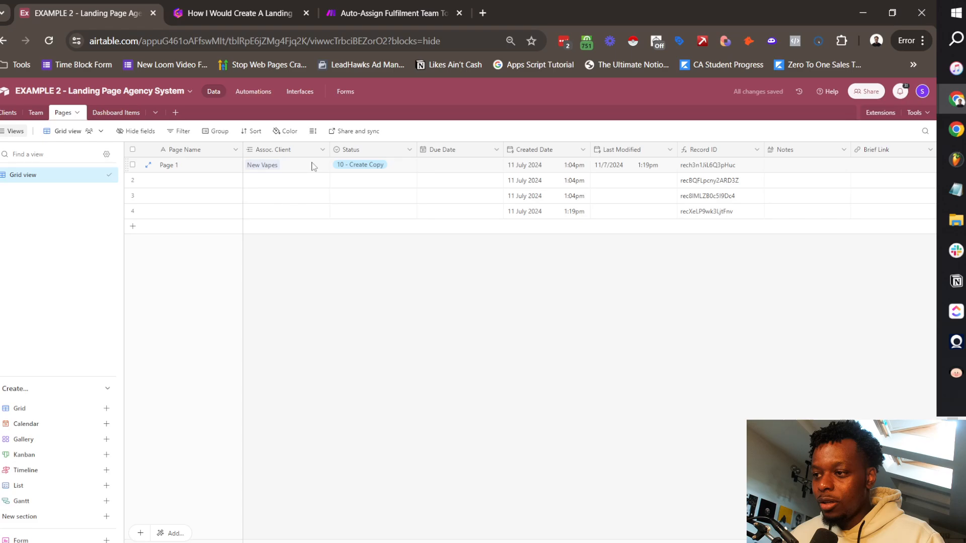
click(132, 180)
click(132, 196)
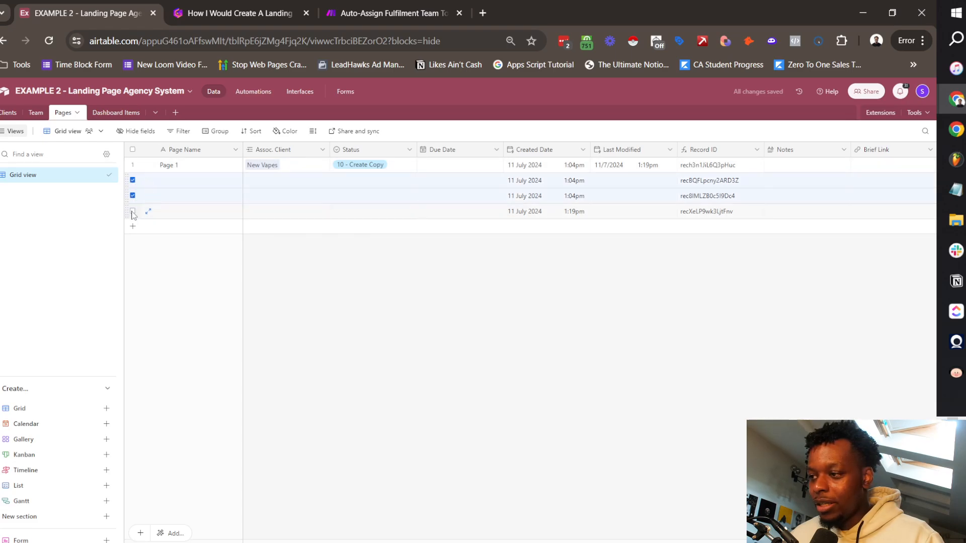
key(Delete)
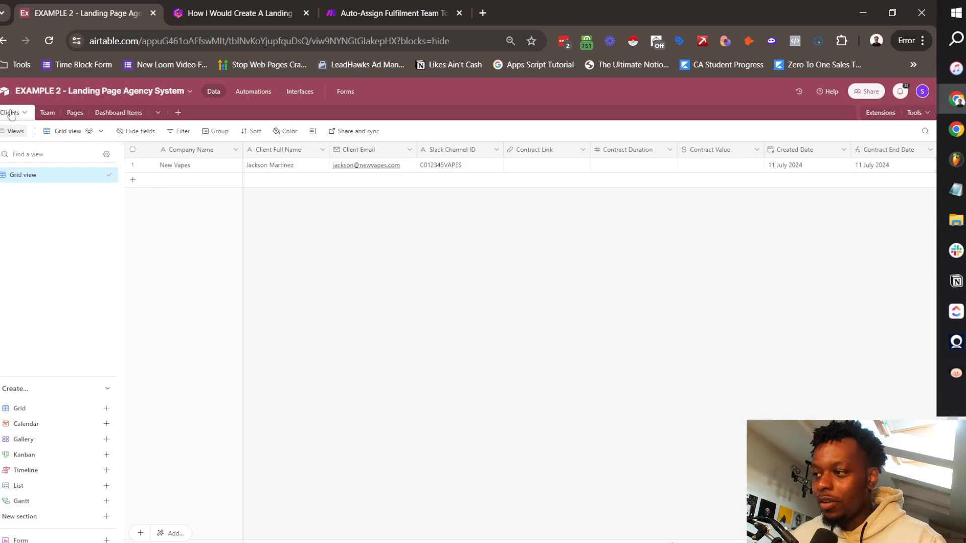
Step: Rename the Clients table's Pages link to 'Client Pages' and place it after Slack Channel ID
scroll(507, 170, right, 10)
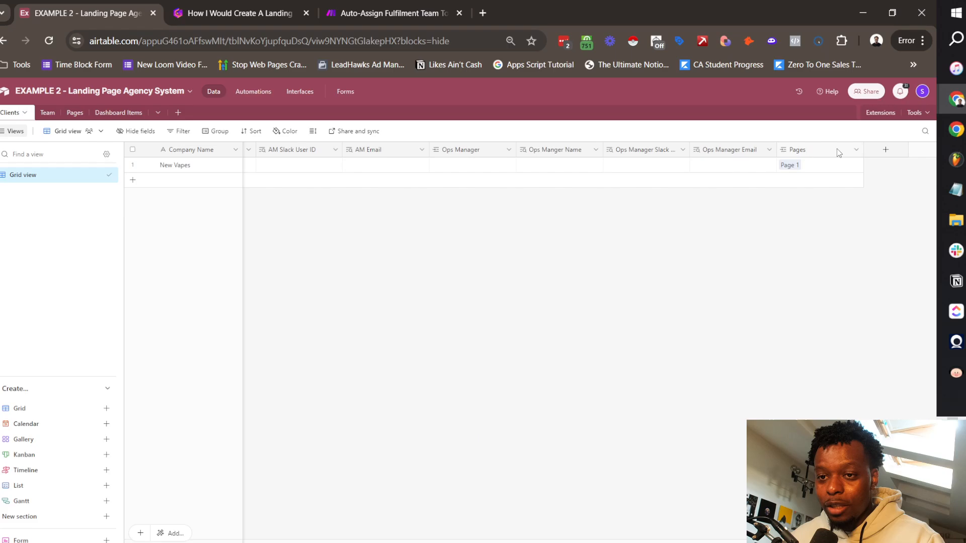
click(856, 150)
click(815, 170)
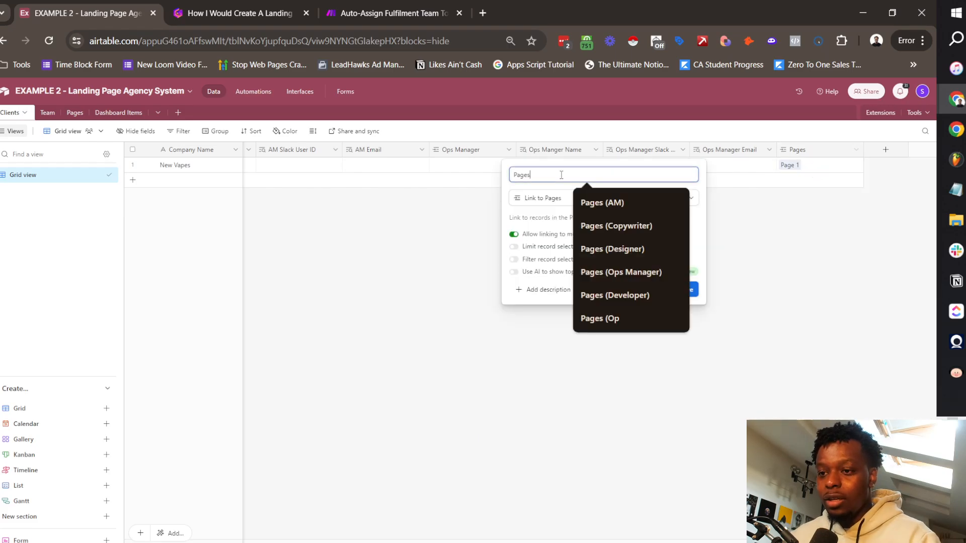
text(All)
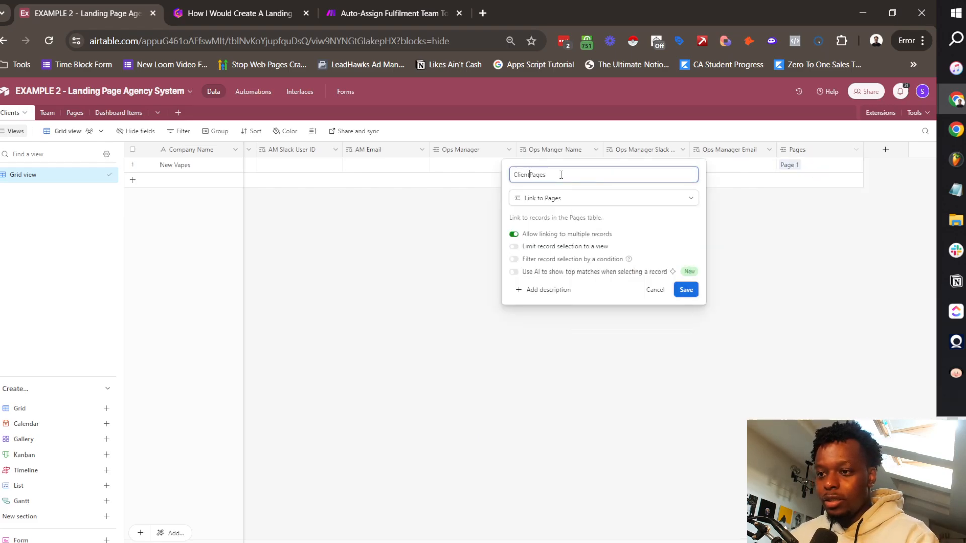
key(Return)
scroll(503, 201, left, 10)
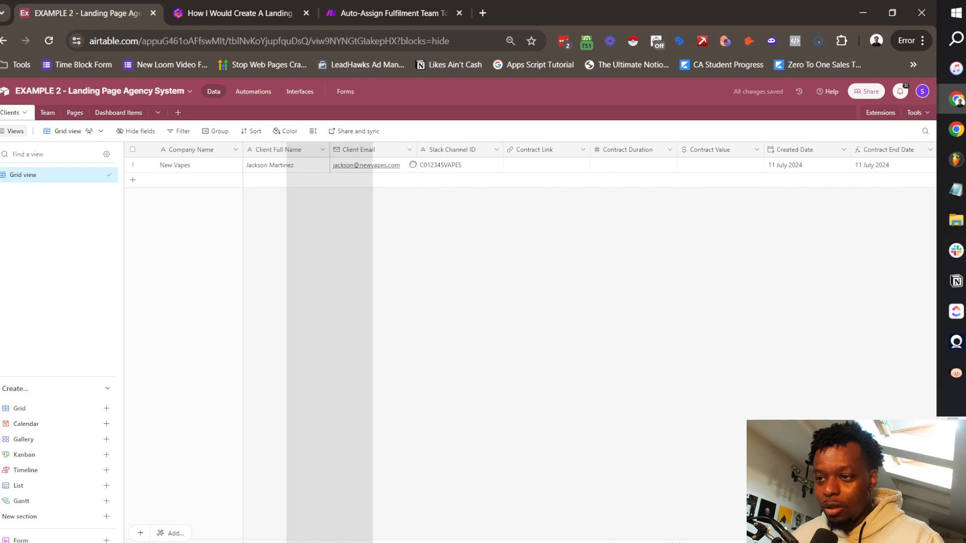
drag(413, 164, 509, 150)
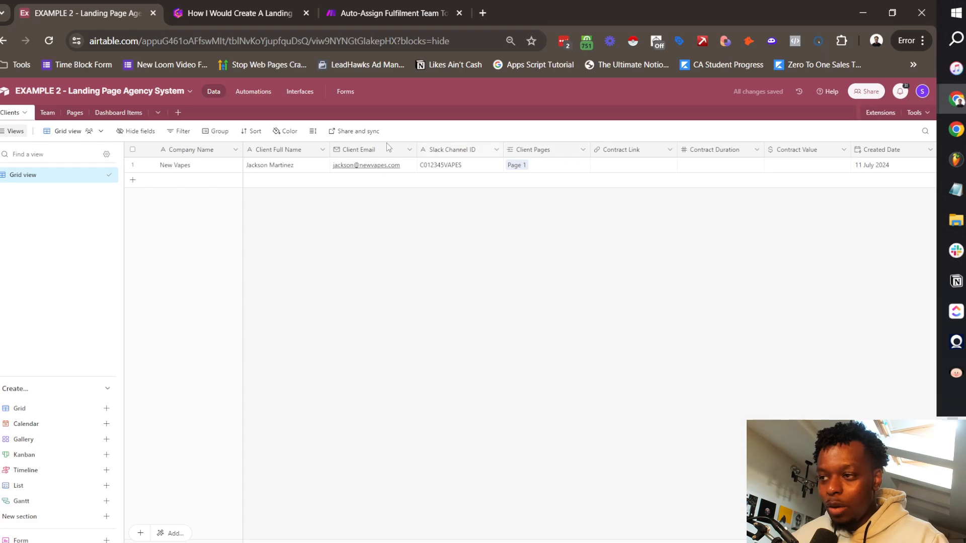
Step: Insert a Count field 'Total Active Pages' right of Client Pages, counting Client Pages
right_click(538, 150)
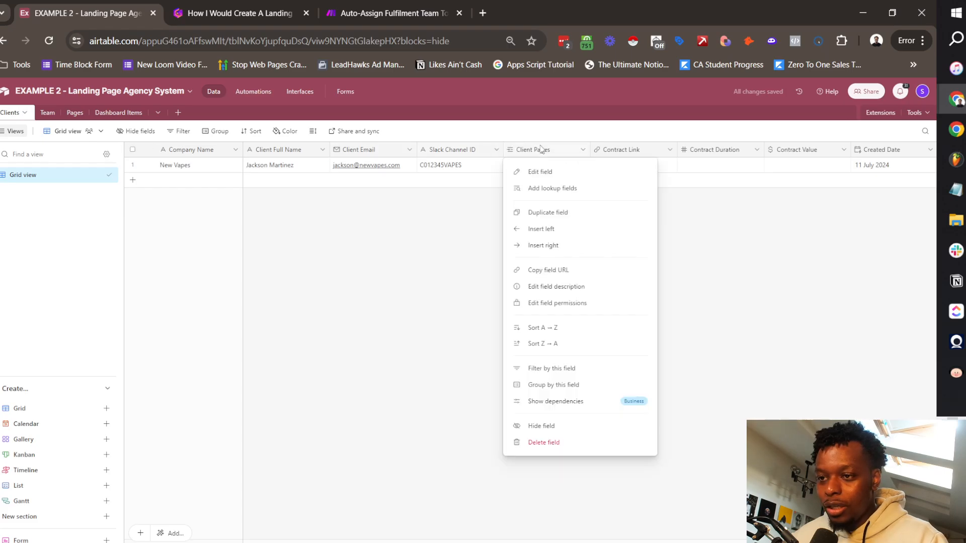
click(565, 241)
text(Total Active Pages)
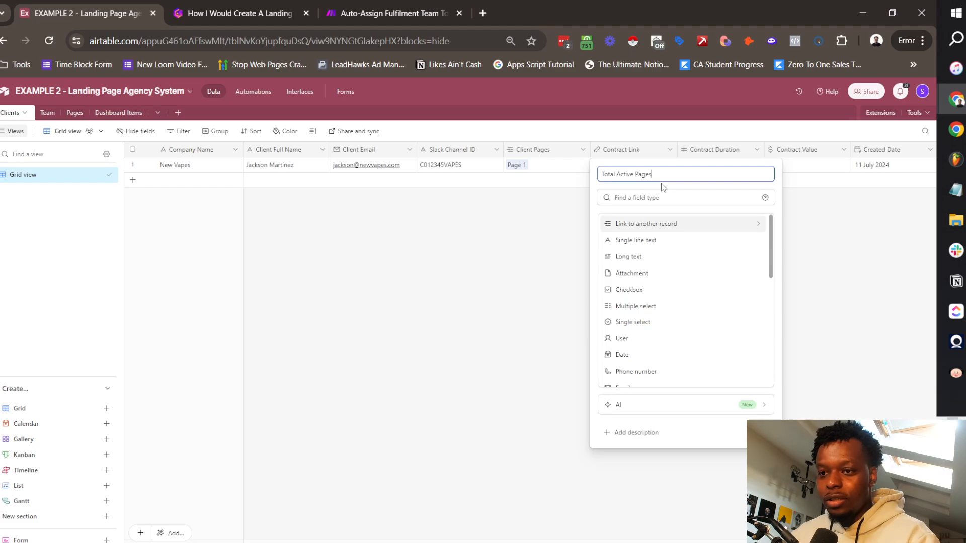
click(662, 197)
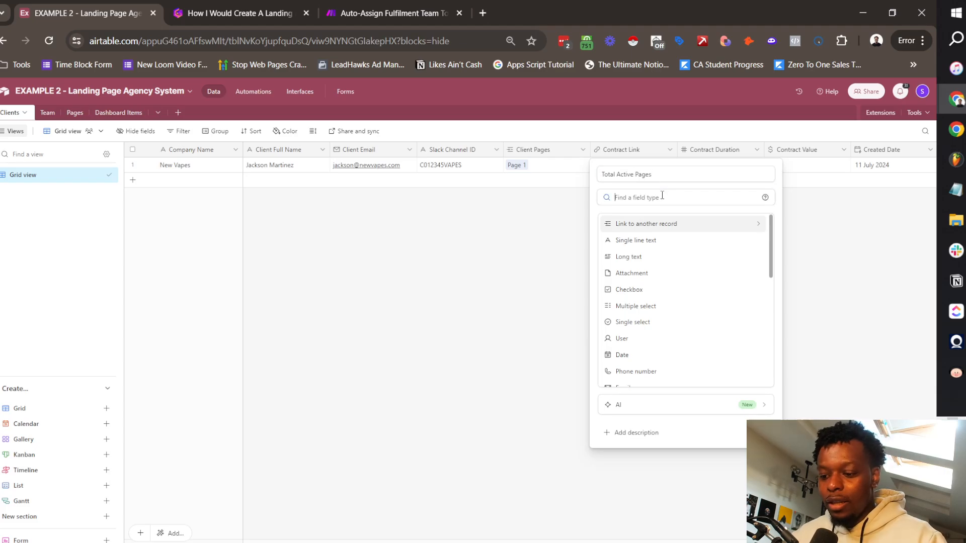
text(count)
click(662, 221)
click(640, 251)
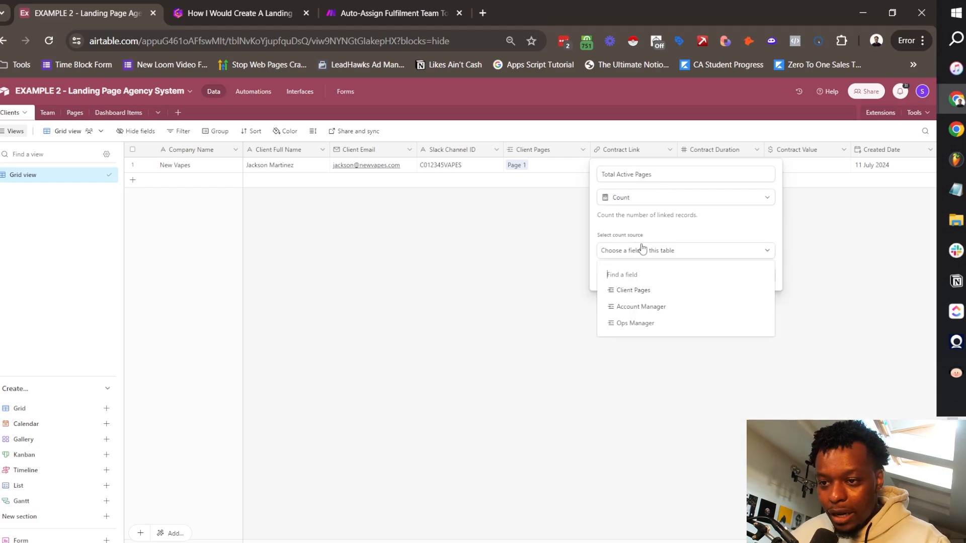
click(648, 298)
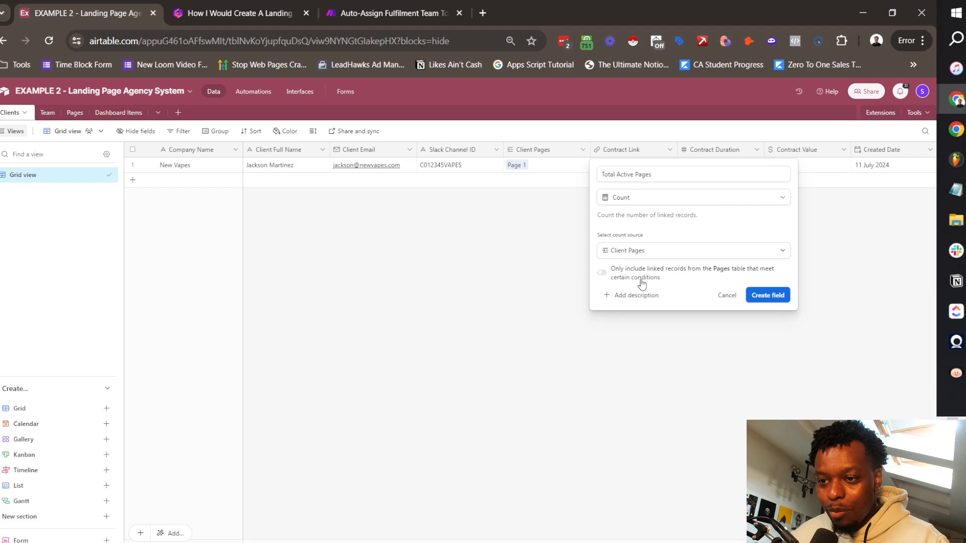
Step: Restrict the count to pages whose Status is none of 00 - Backlog and 100 - Done
click(613, 277)
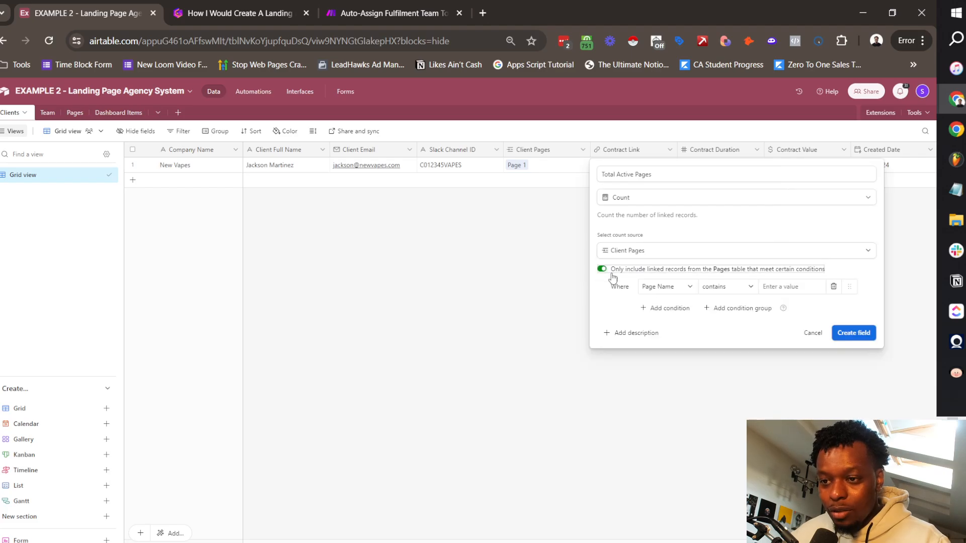
click(667, 296)
click(681, 341)
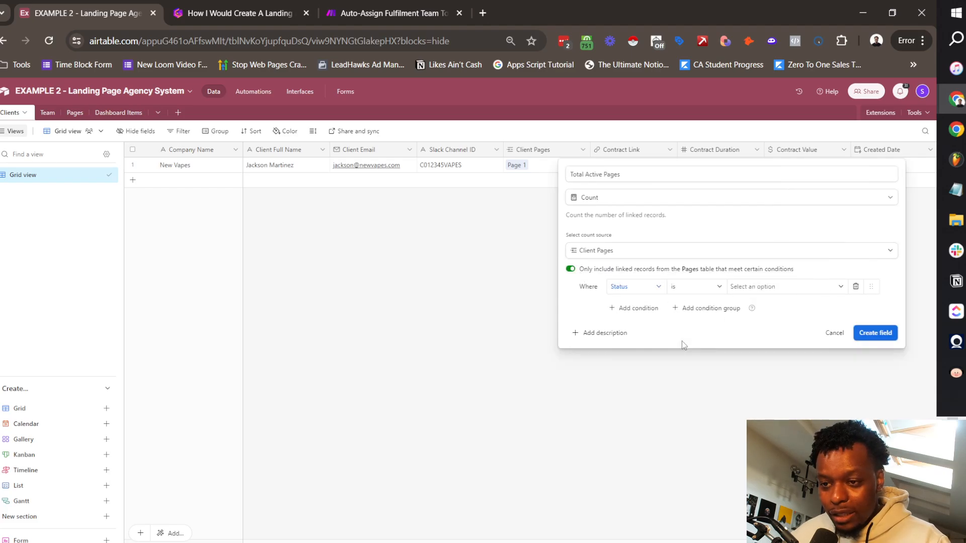
click(709, 291)
click(712, 377)
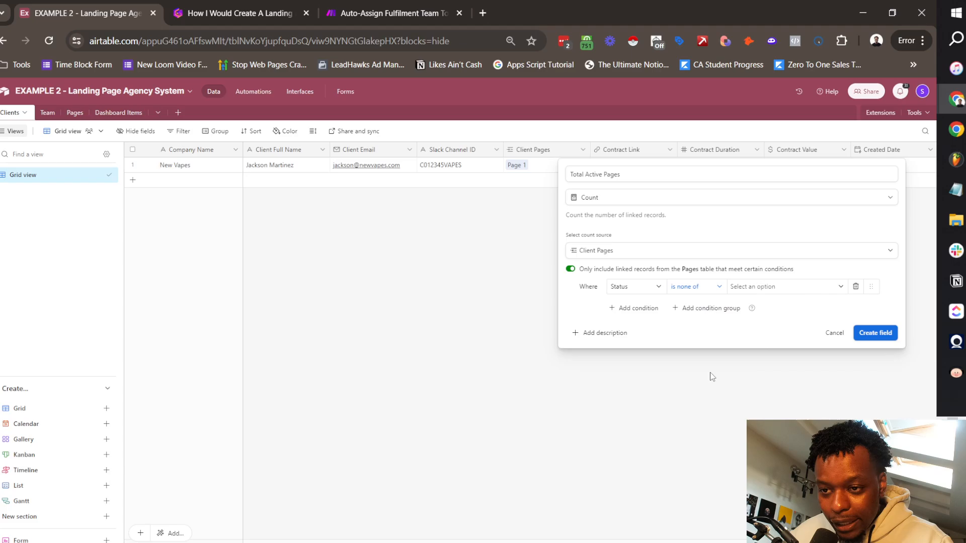
click(735, 288)
click(765, 326)
scroll(777, 398, down, 3)
click(775, 414)
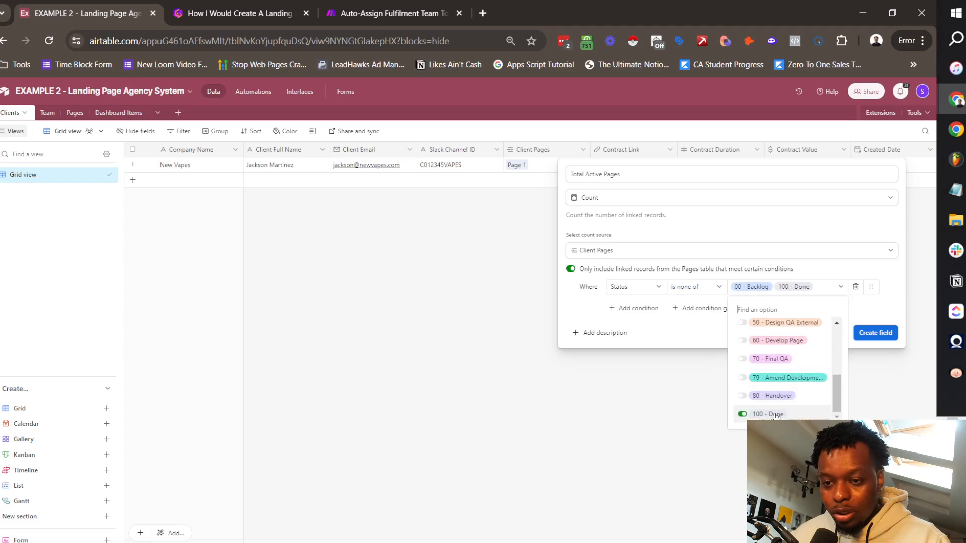
click(618, 170)
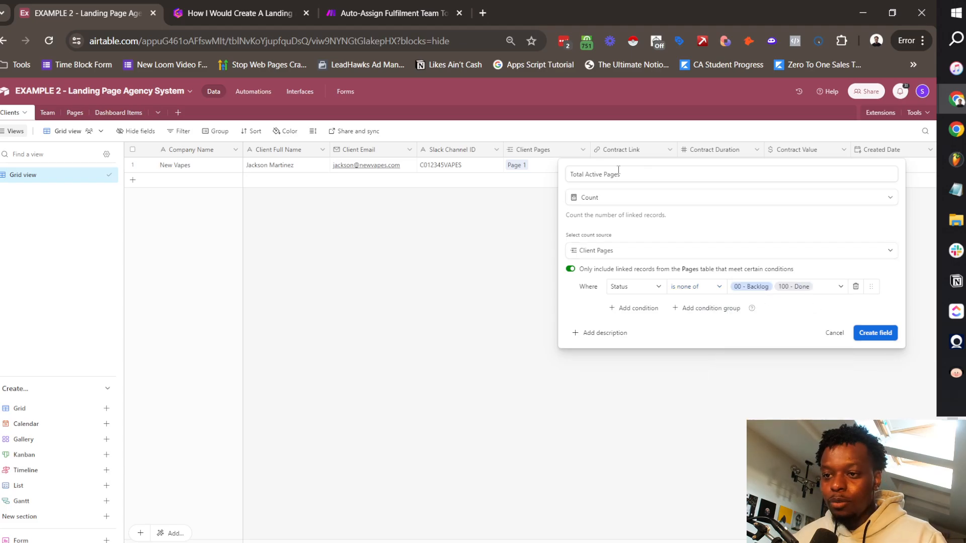
click(881, 334)
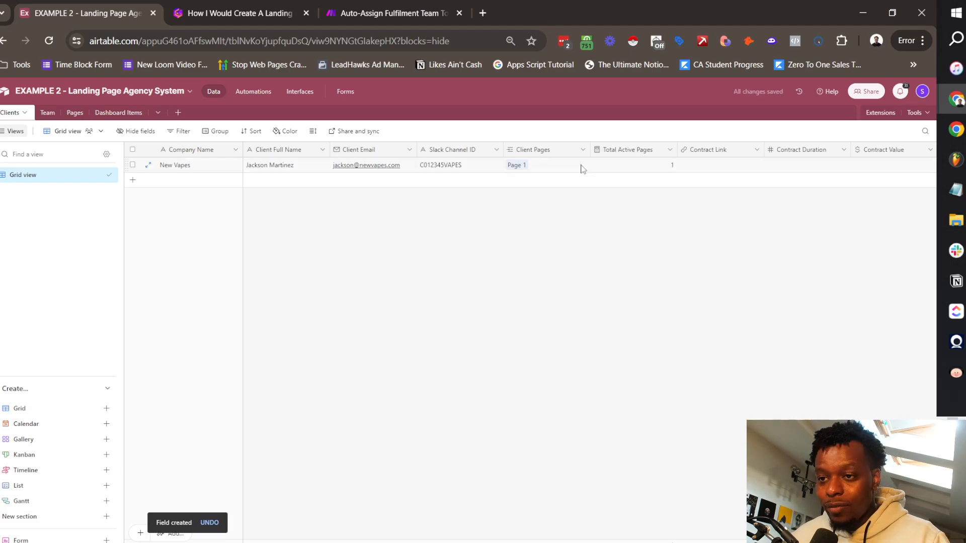
Step: Set Page 1's Status to 00 - Backlog and check Total Active Pages in Clients
click(71, 113)
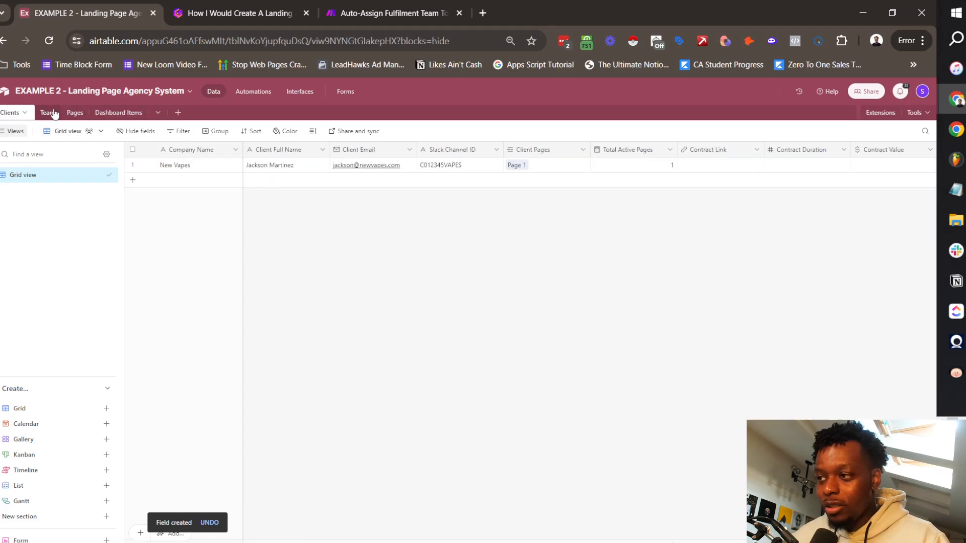
click(76, 113)
double_click(348, 162)
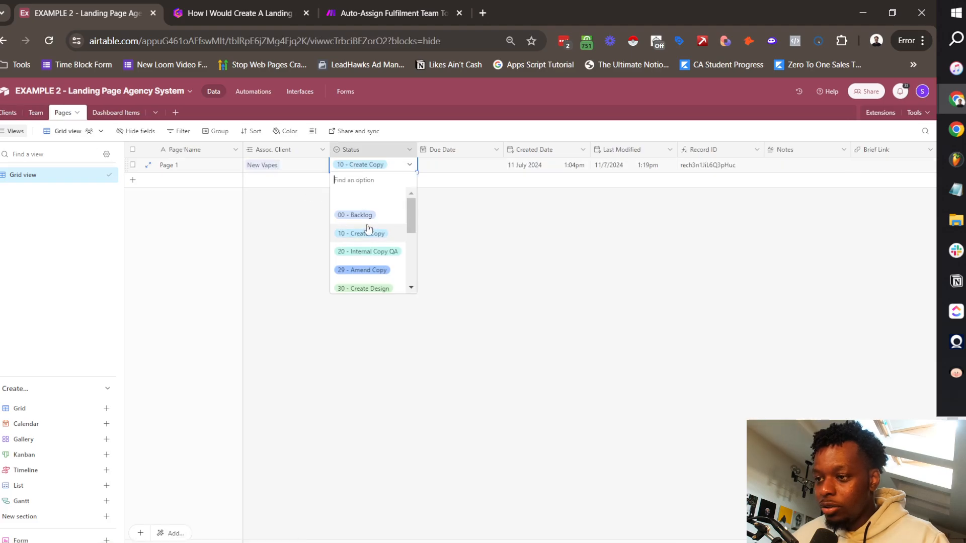
click(352, 213)
click(10, 113)
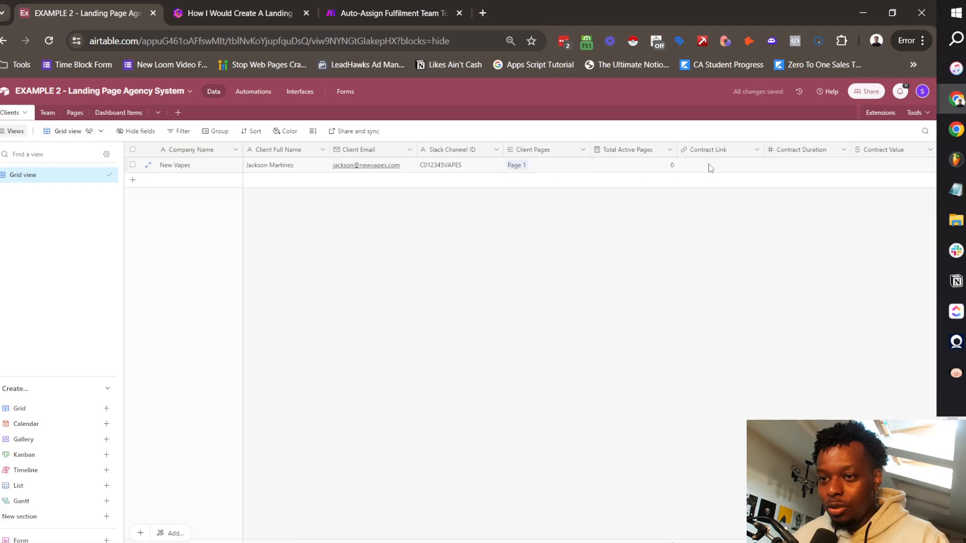
Step: Return Page 1 to an active status and recheck that Total Active Pages reads 1
click(75, 113)
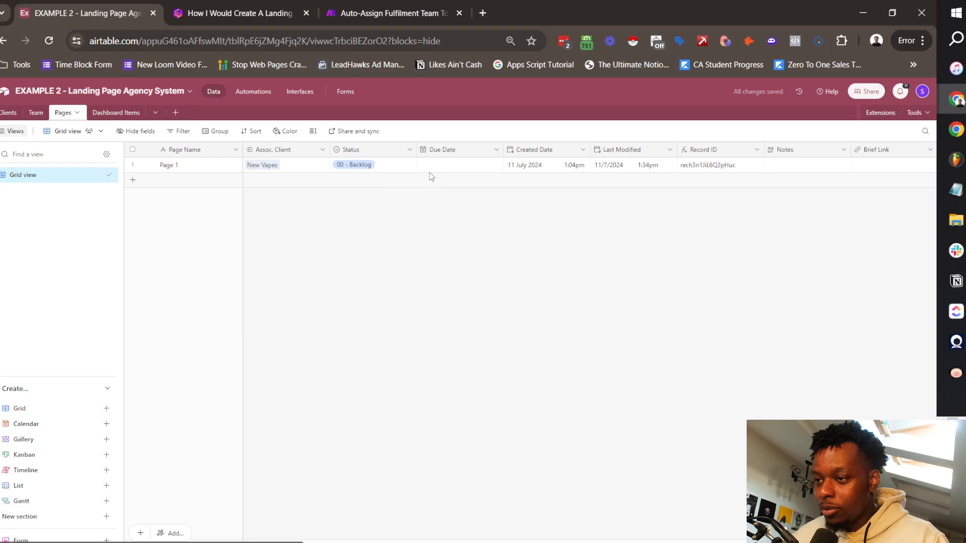
click(351, 164)
click(351, 164)
click(367, 234)
click(10, 113)
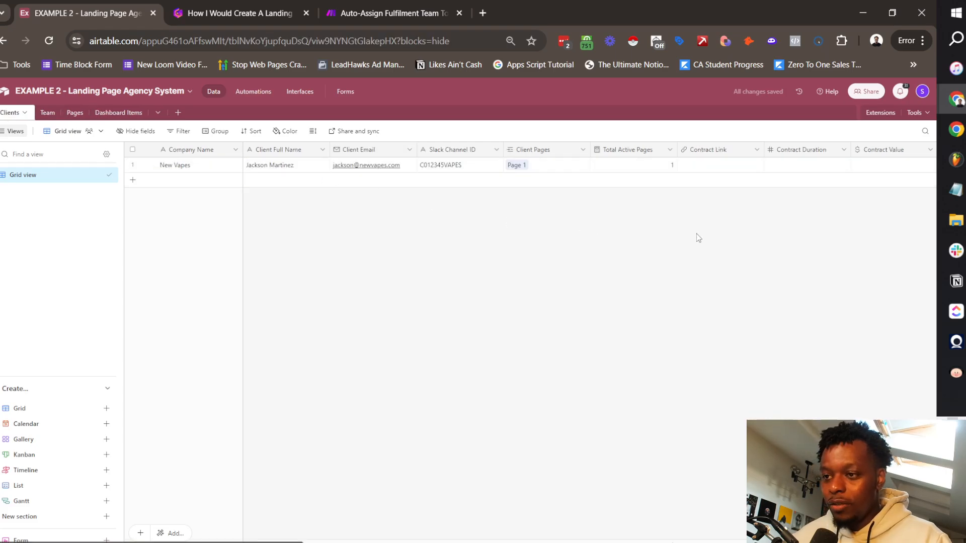
click(49, 112)
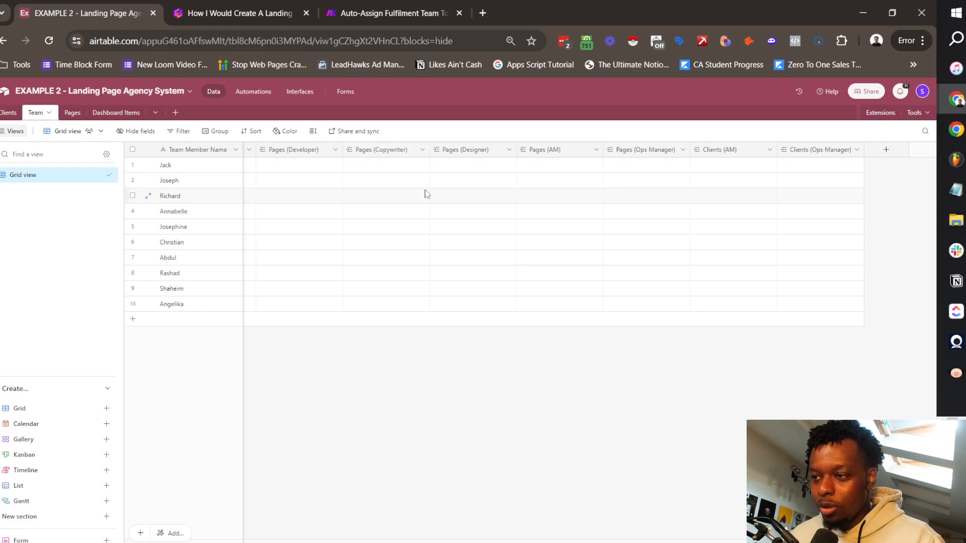
Step: Insert a 'Developer Pages' Count field beside Pages (Developer), counting Pages (Developer) links
scroll(437, 188, left, 4)
scroll(453, 178, right, 1)
click(520, 150)
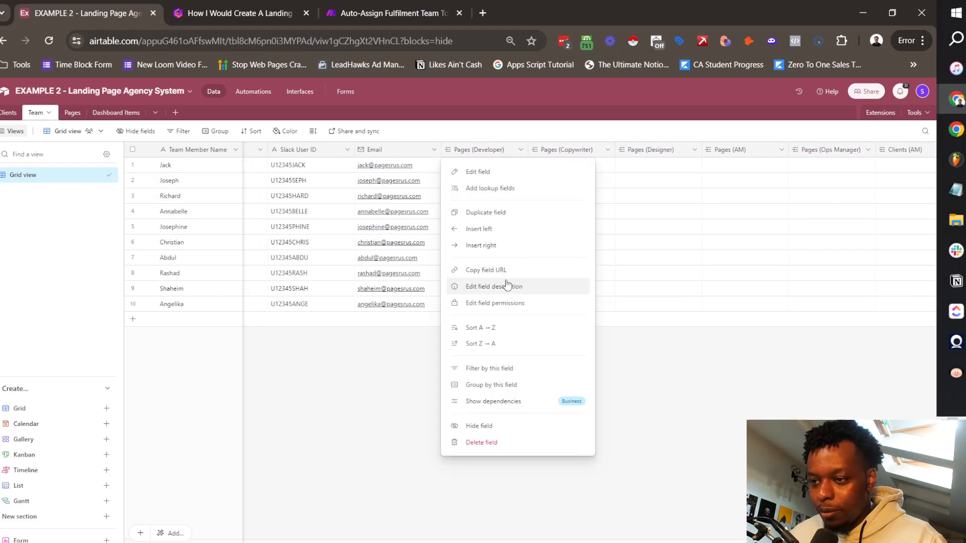
click(504, 246)
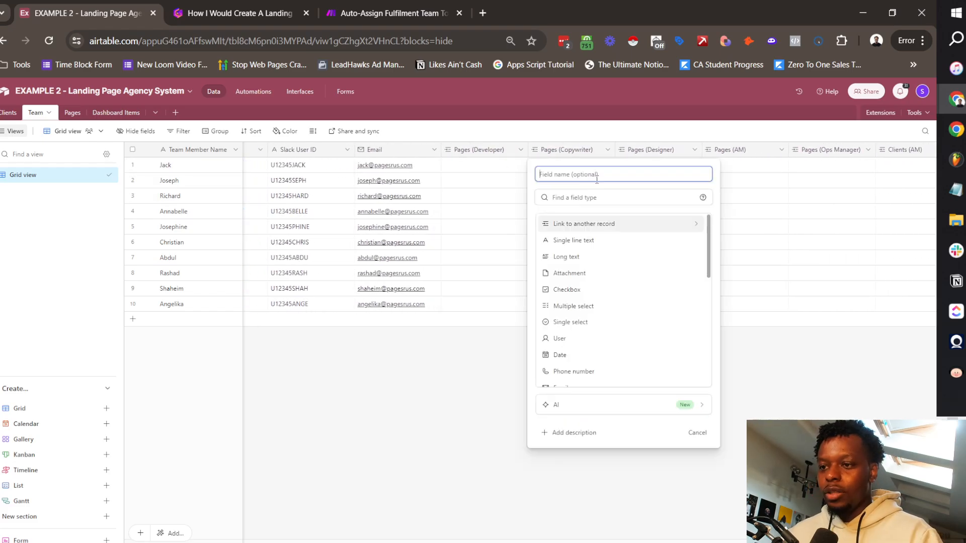
text(dEVELPP)
key(BackSpace)
key(BackSpace)
key(BackSpace)
key(BackSpace)
key(BackSpace)
key(BackSpace)
key(BackSpace)
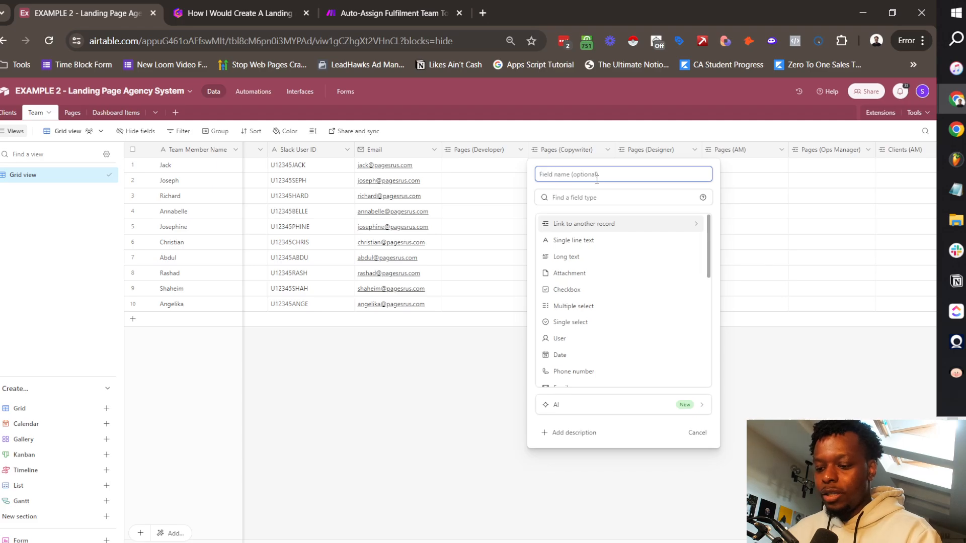
text(Developer Pages)
click(596, 197)
text(count)
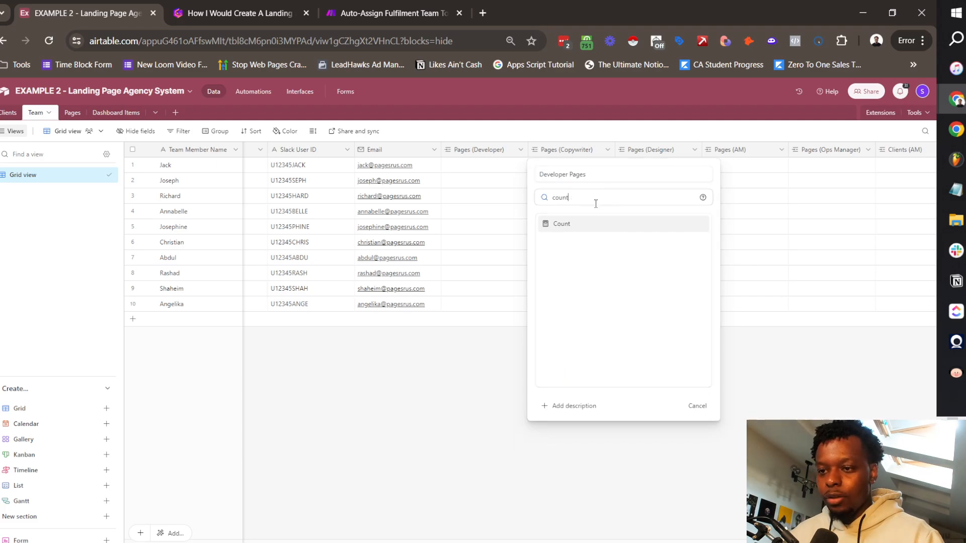
click(596, 223)
click(590, 251)
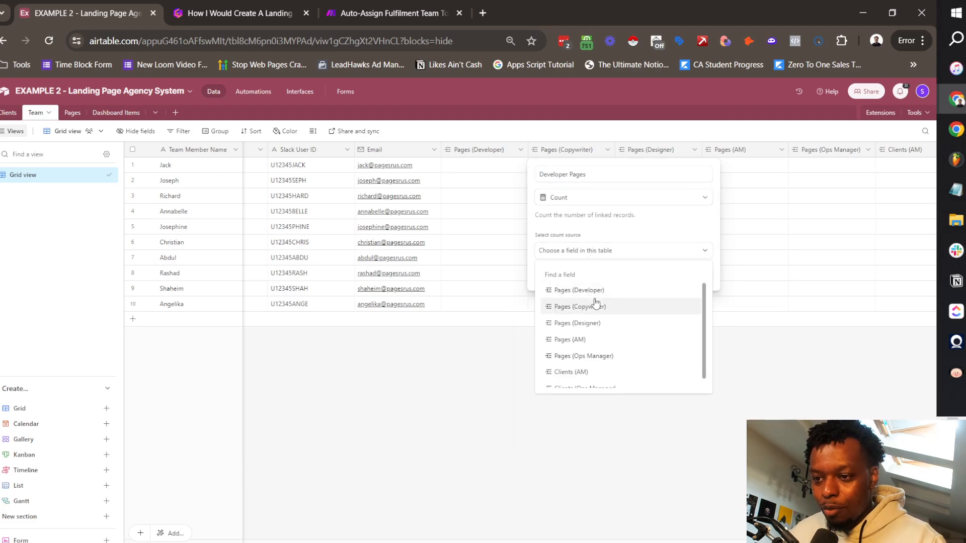
scroll(608, 355, down, 1)
scroll(598, 332, up, 1)
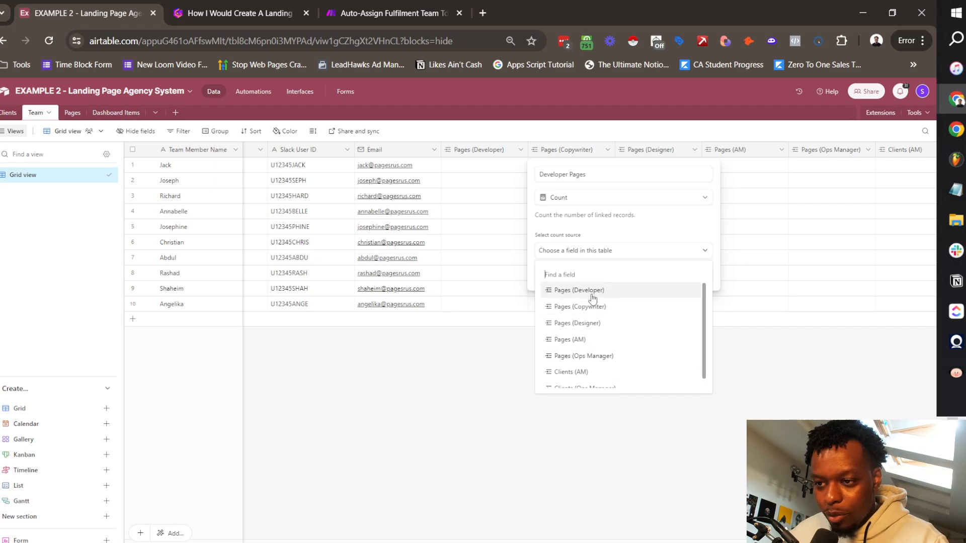
click(590, 293)
click(690, 302)
Step: Look over the Pages (Copywriter) field options and close them unchanged
scroll(657, 155, right, 2)
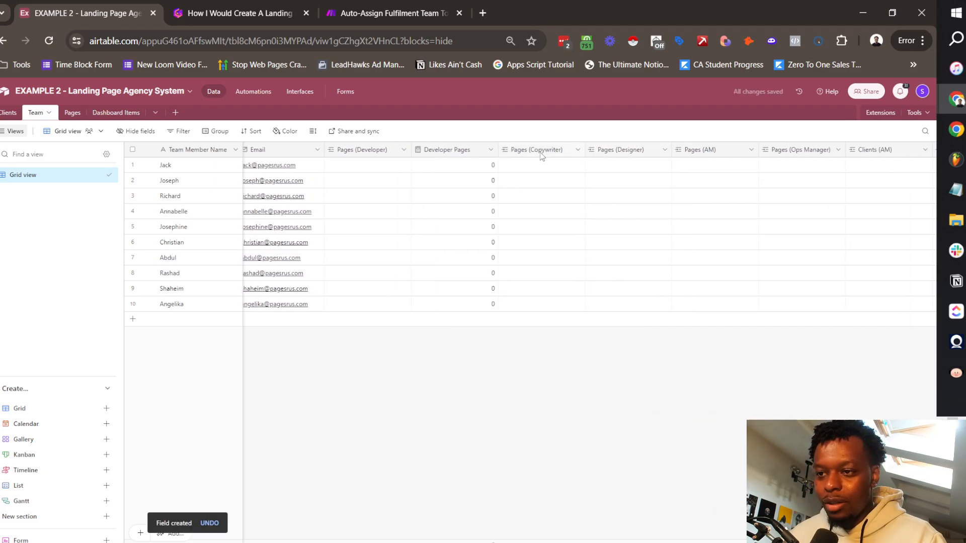
right_click(541, 153)
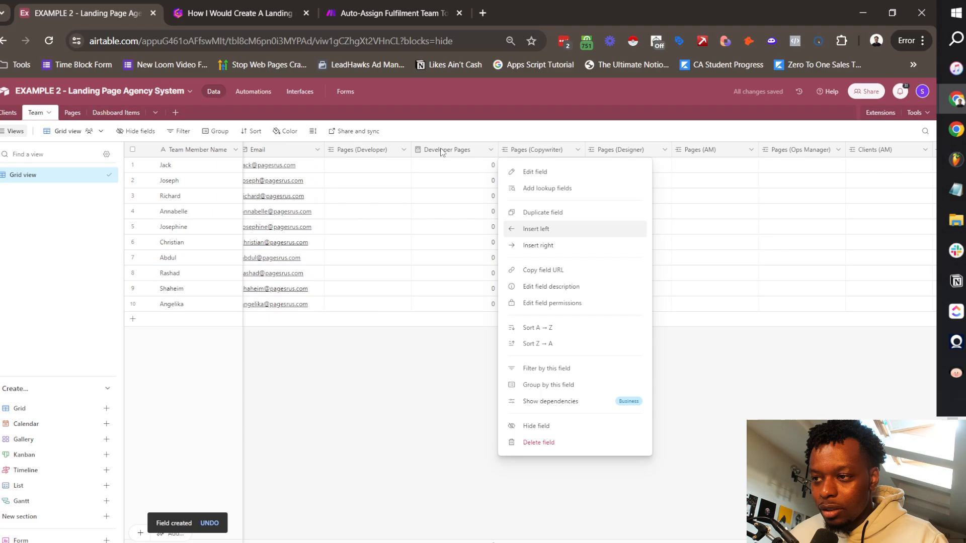
key(Escape)
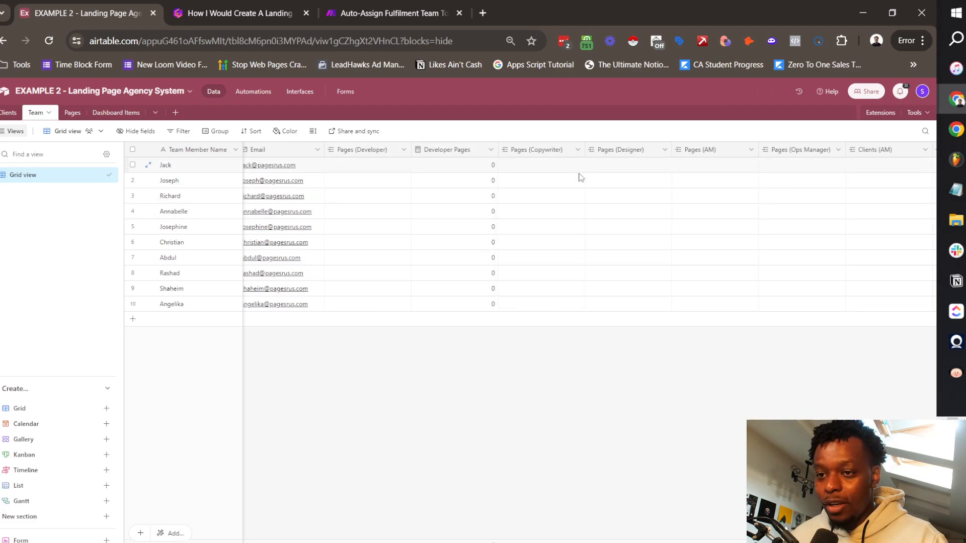
scroll(784, 161, right, 3)
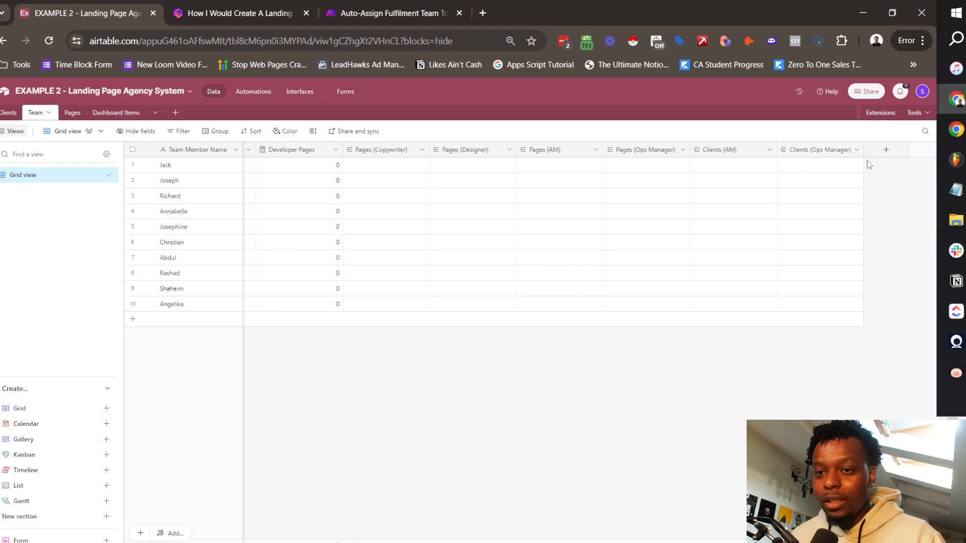
scroll(704, 166, left, 6)
scroll(568, 160, right, 5)
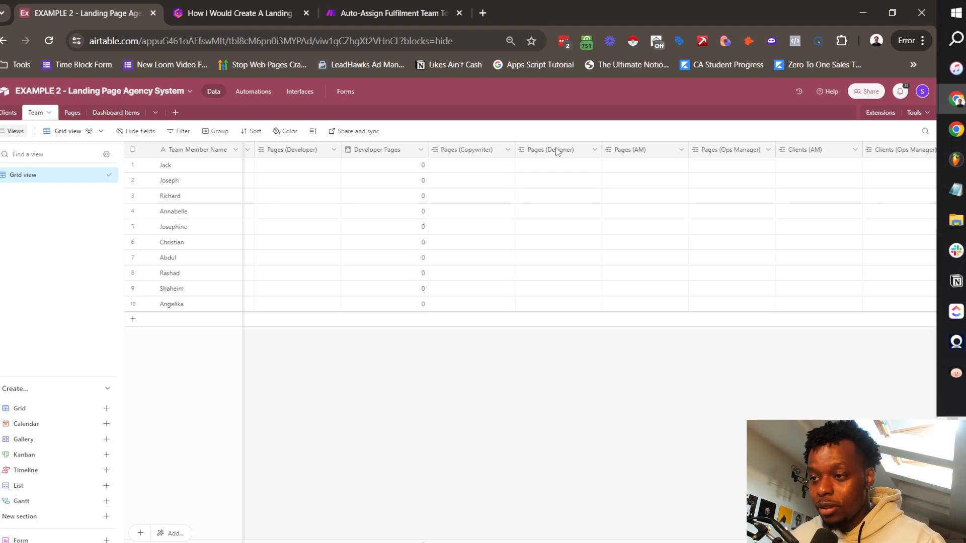
Step: Add a 'Copywriter Pages' Count field beside Pages (Copywriter) that counts its links
click(507, 150)
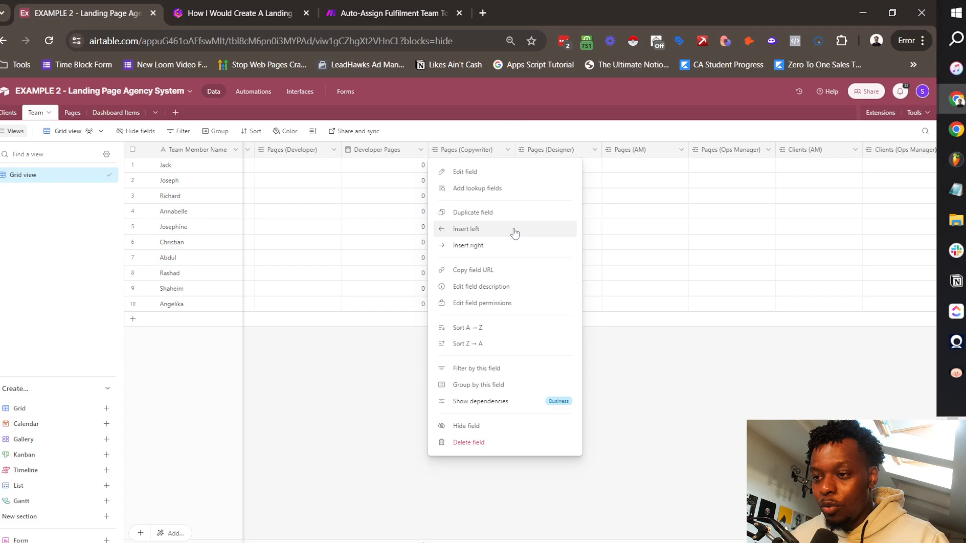
click(500, 250)
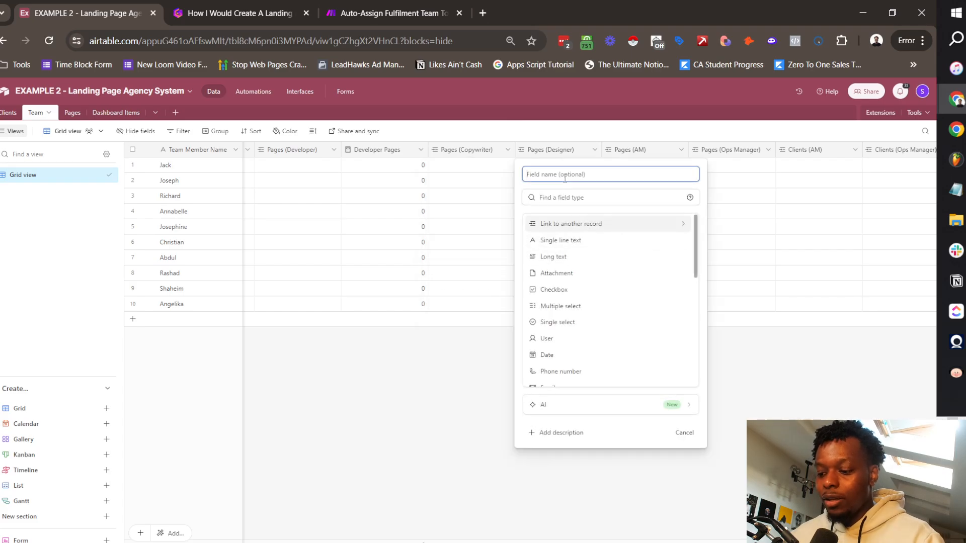
text(Copywriter Pages)
click(590, 198)
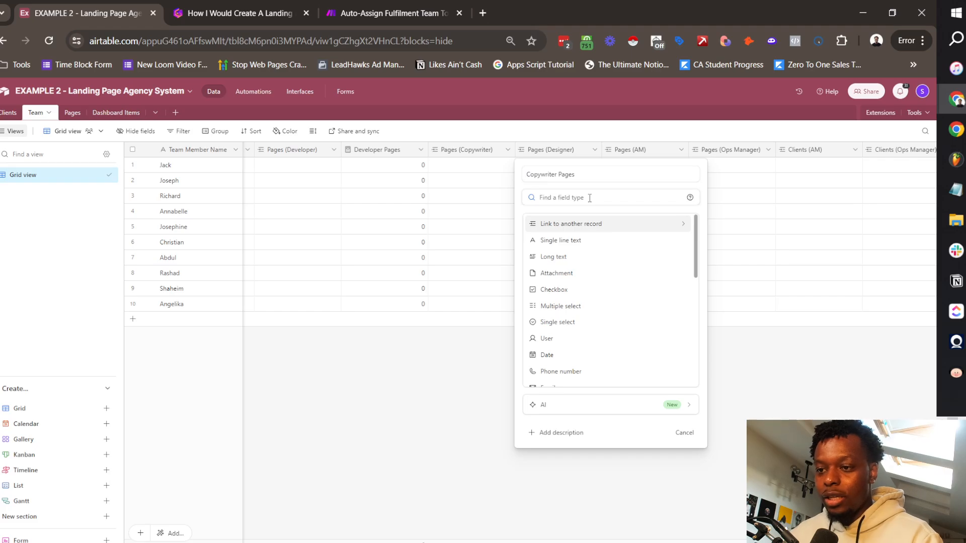
text(count)
key(Return)
click(631, 251)
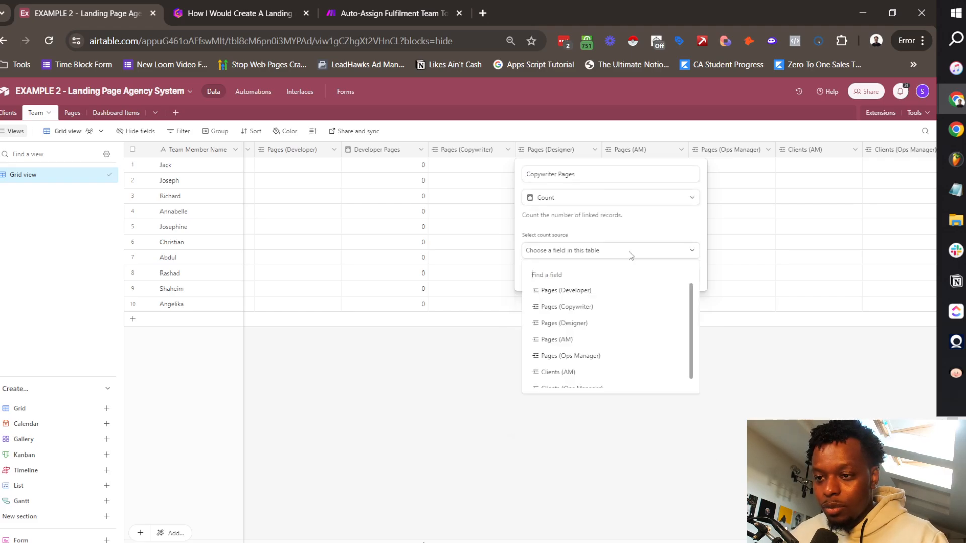
click(582, 308)
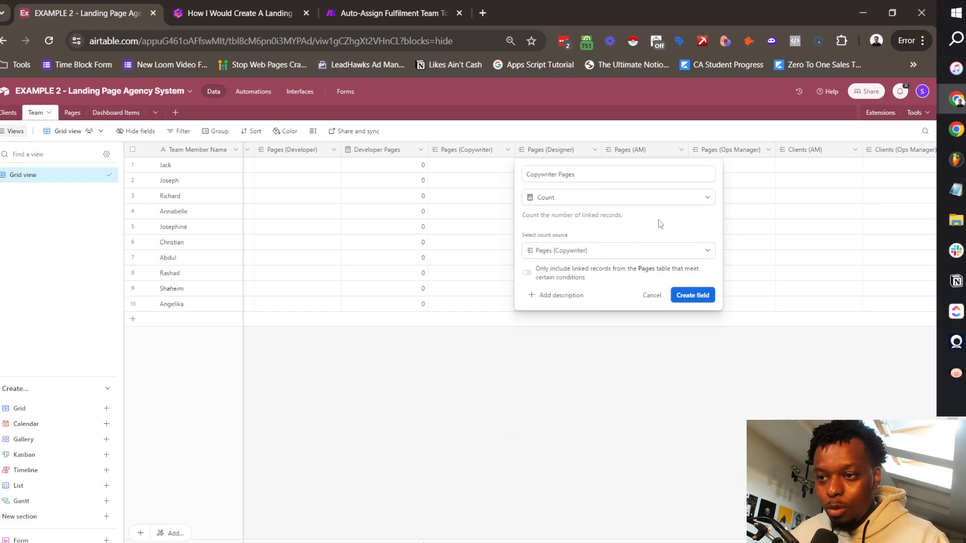
click(696, 292)
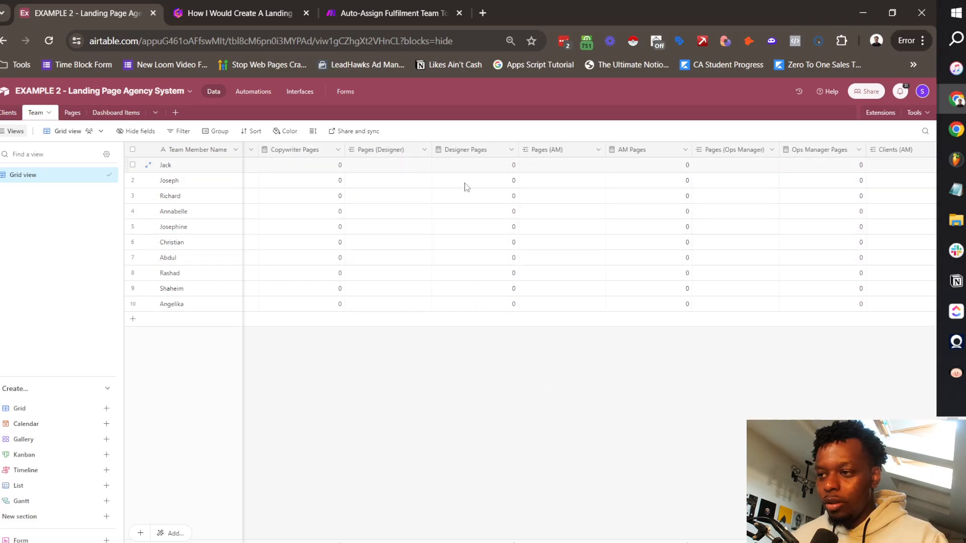
Step: Delete the extra AM Pages and Ops Manager Pages fields
scroll(617, 180, right, 3)
right_click(478, 155)
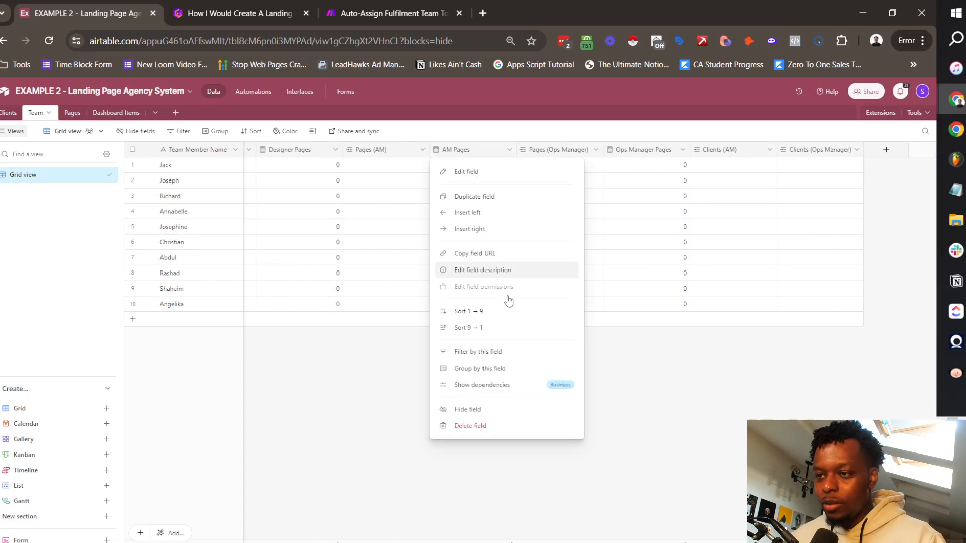
click(493, 427)
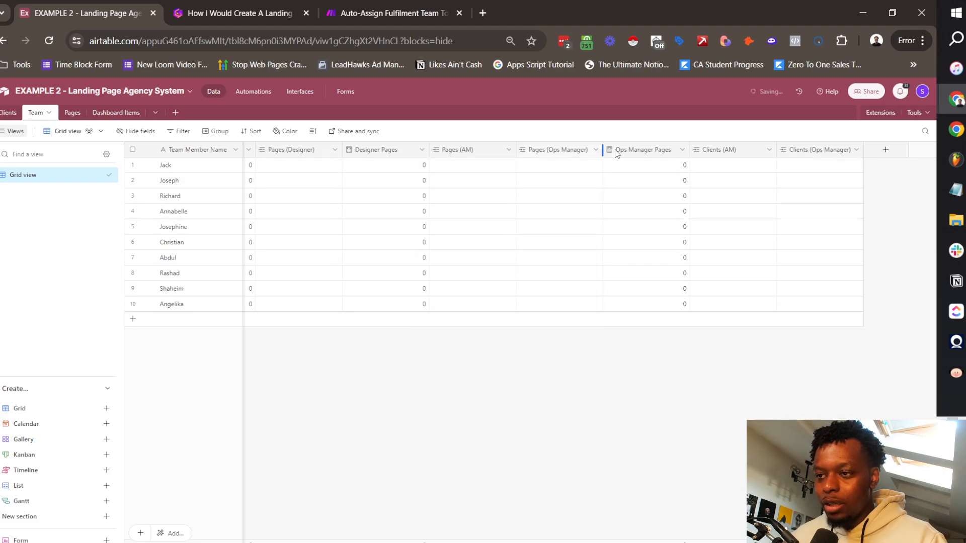
right_click(672, 153)
click(667, 431)
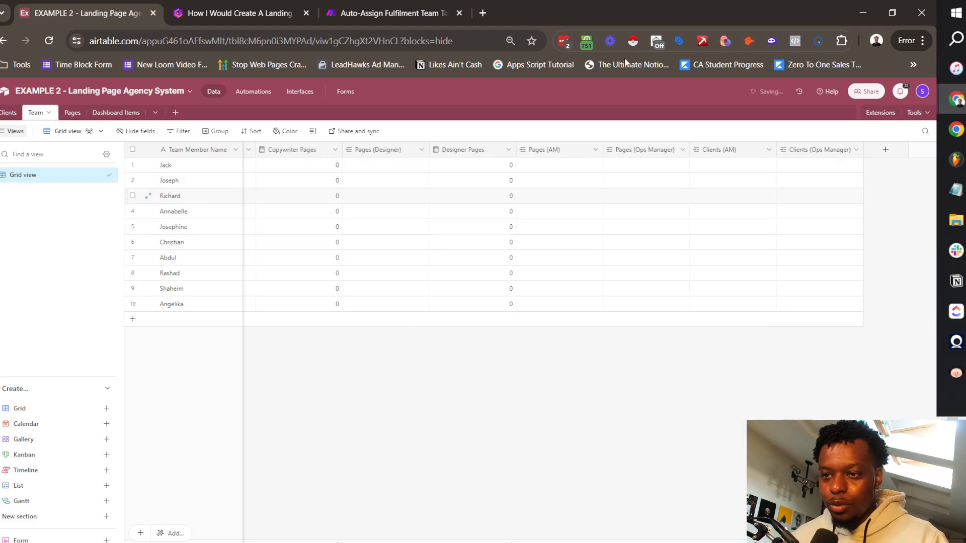
Step: Add an 'AM Client Count' Count field beside Clients (AM) that counts the linked Clients (AM) records
right_click(725, 152)
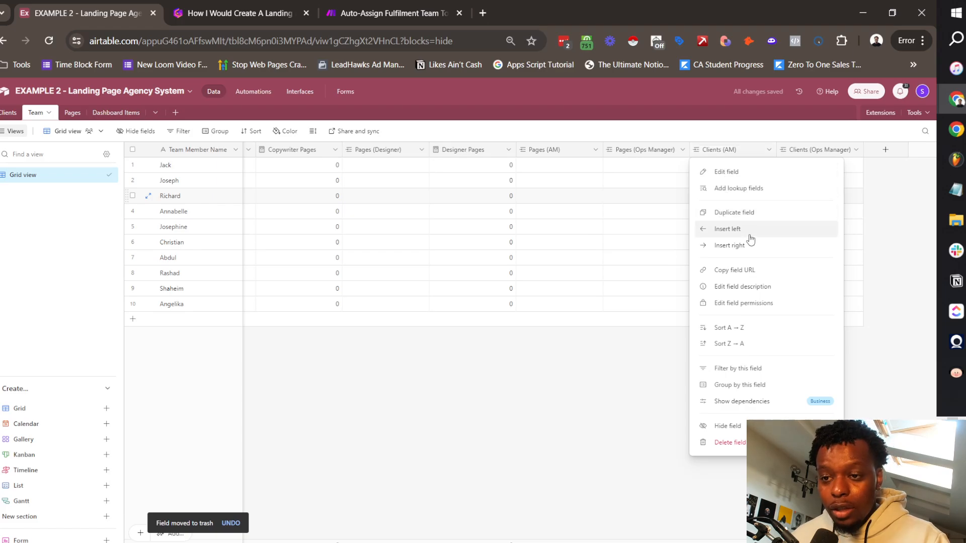
click(742, 252)
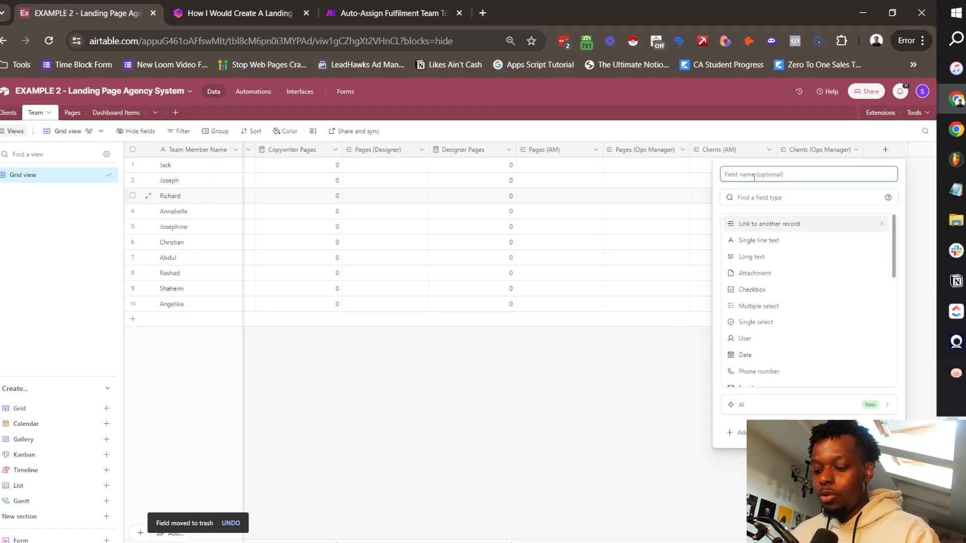
text(AM Clinet)
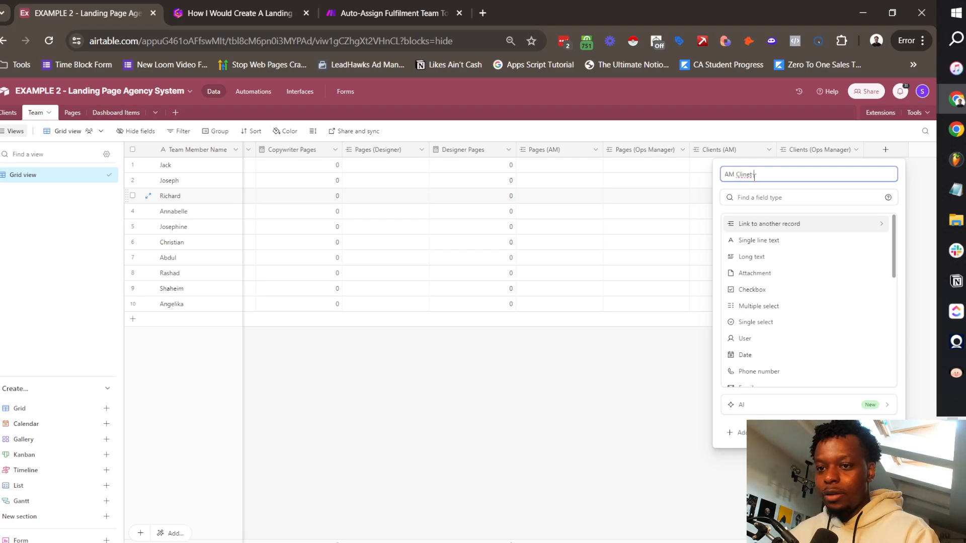
click(760, 199)
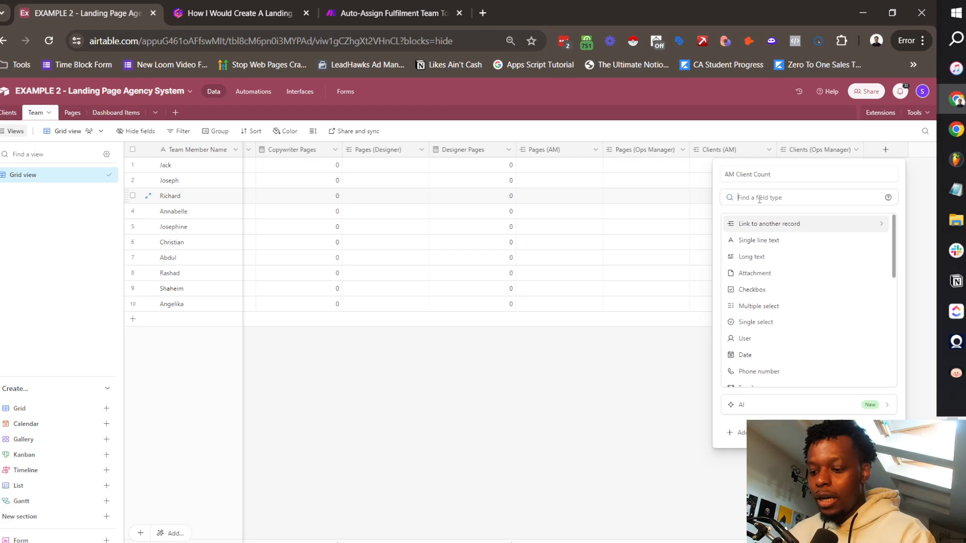
text(count)
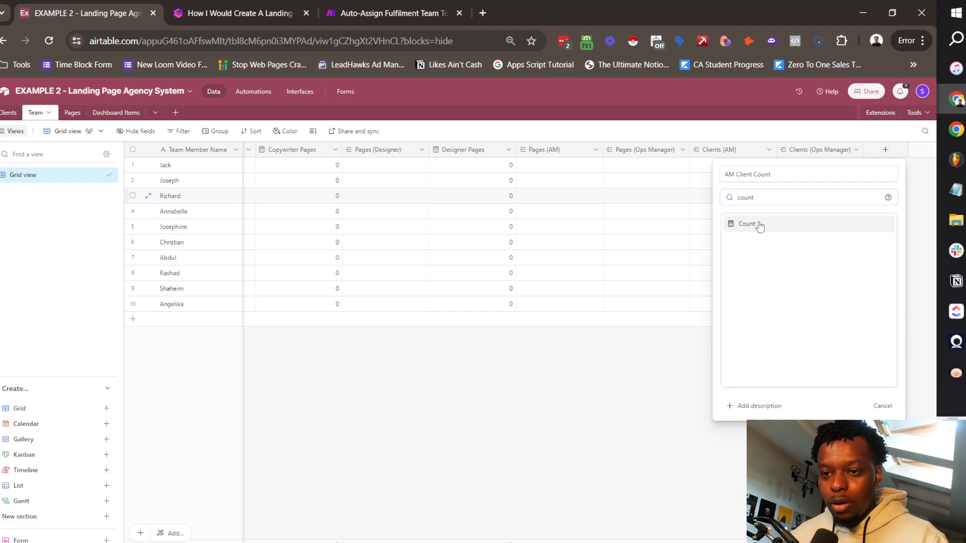
click(760, 226)
click(759, 250)
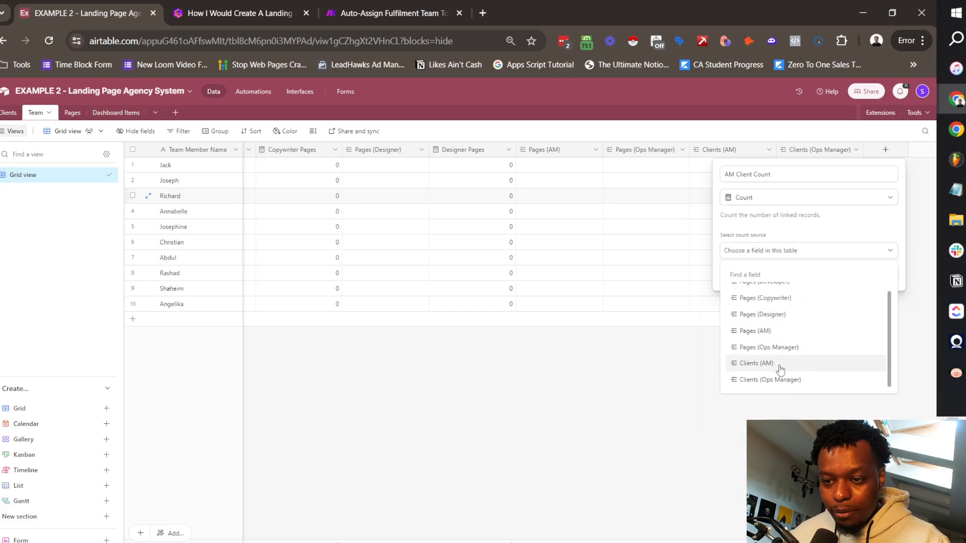
click(755, 362)
click(873, 273)
Step: Add an 'Ops Manager Client Count' Count field right of Clients (Ops Manager) that counts its linked records
click(855, 150)
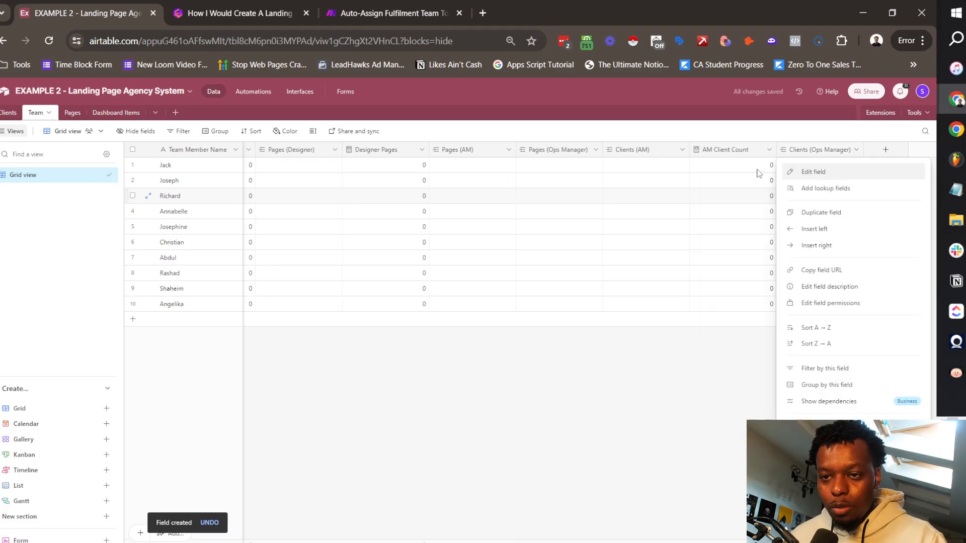
click(818, 246)
text(Ops m)
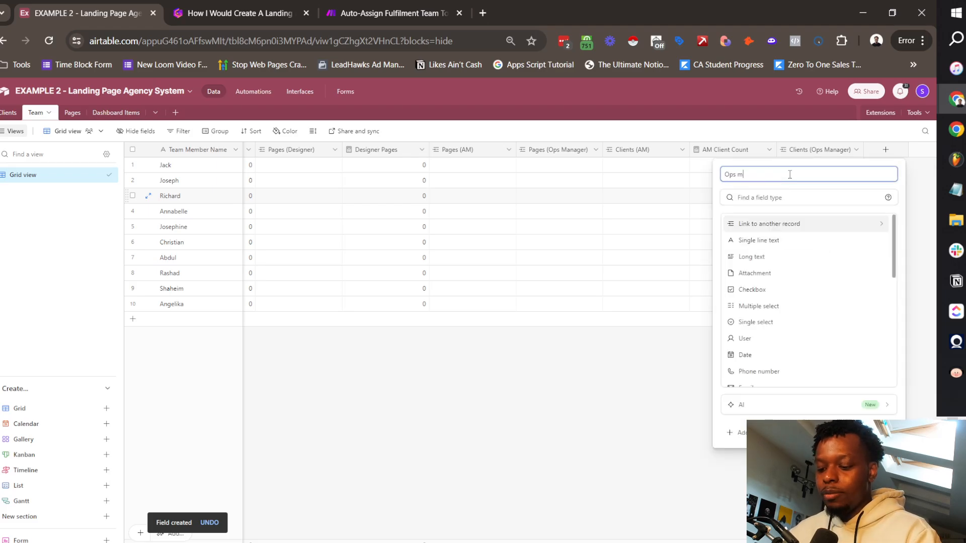
text(anager Client Cnt)
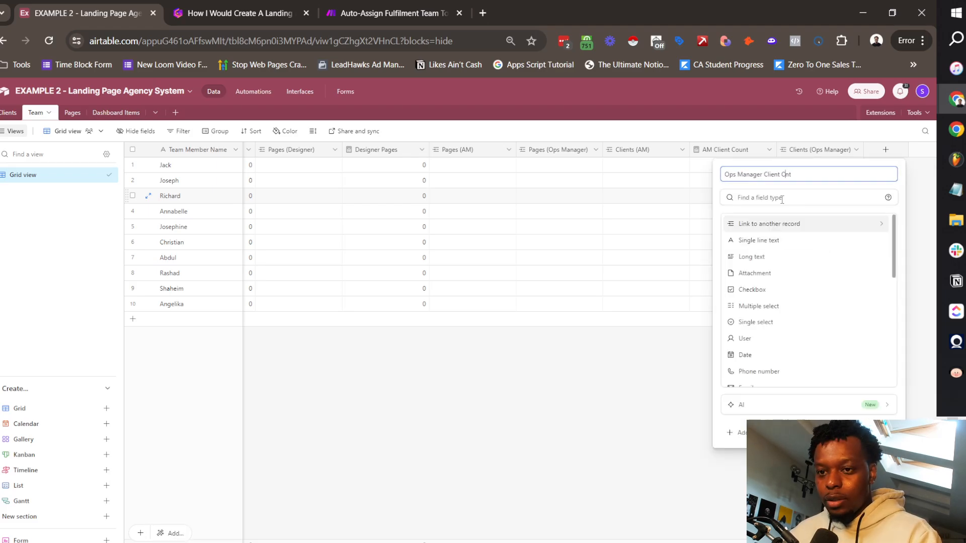
key(BackSpace)
text(Cou)
click(782, 197)
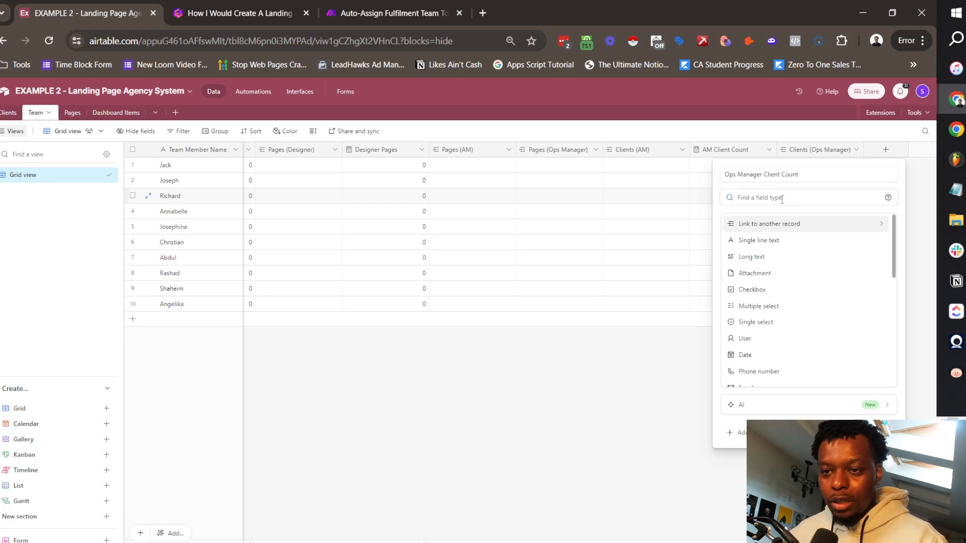
text(count)
click(782, 224)
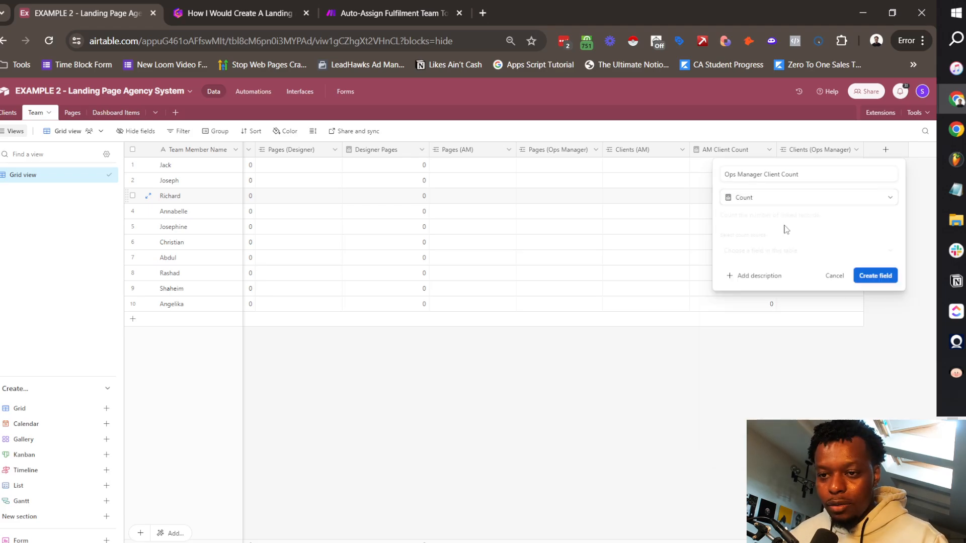
click(782, 252)
scroll(800, 342, down, 1)
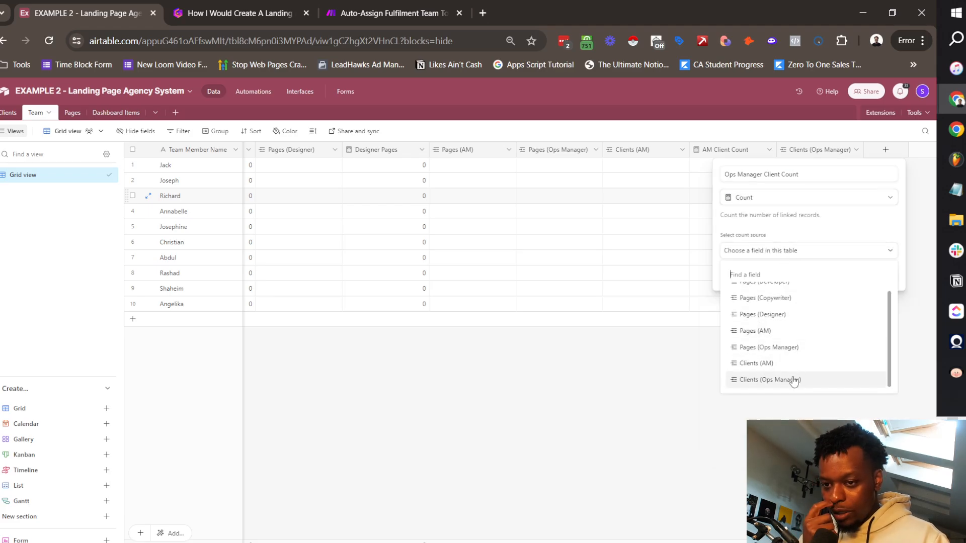
click(794, 379)
click(875, 296)
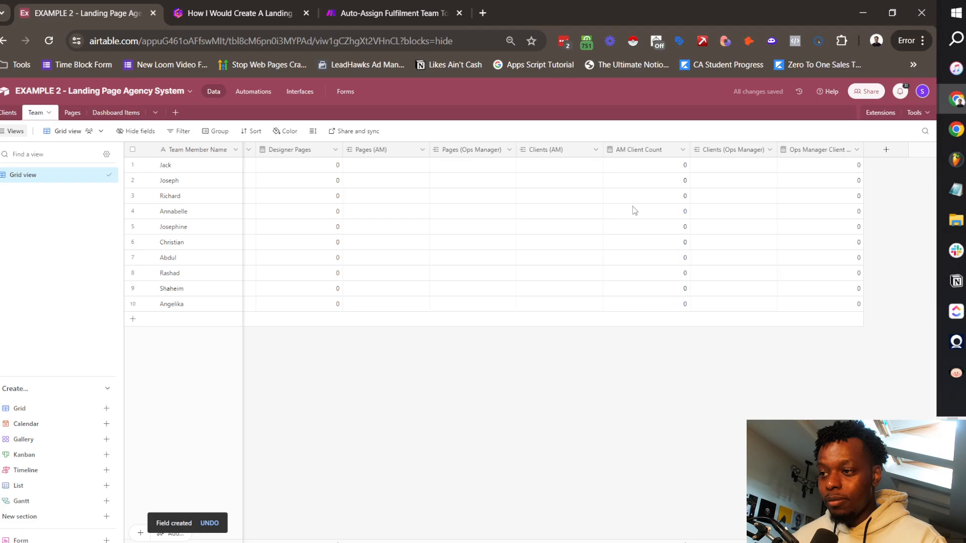
Step: In the Clients table, add a single-select 'Client Status' field right of Company Name
click(9, 112)
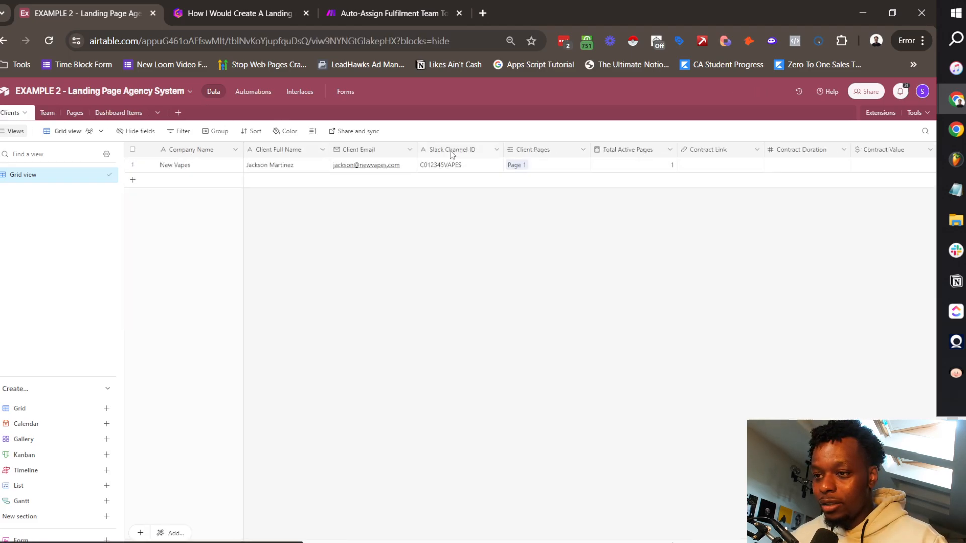
scroll(739, 176, right, 10)
scroll(746, 178, right, 3)
scroll(745, 177, left, 15)
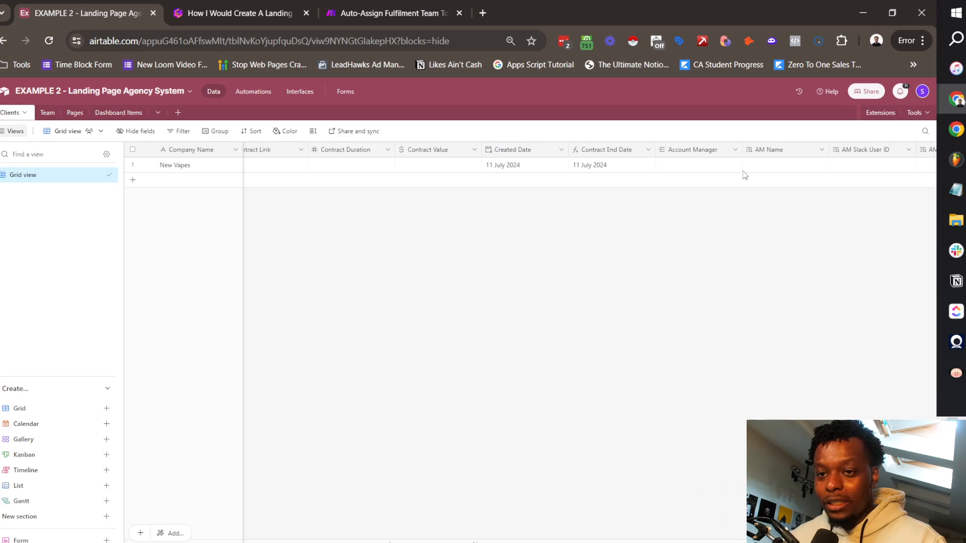
click(235, 149)
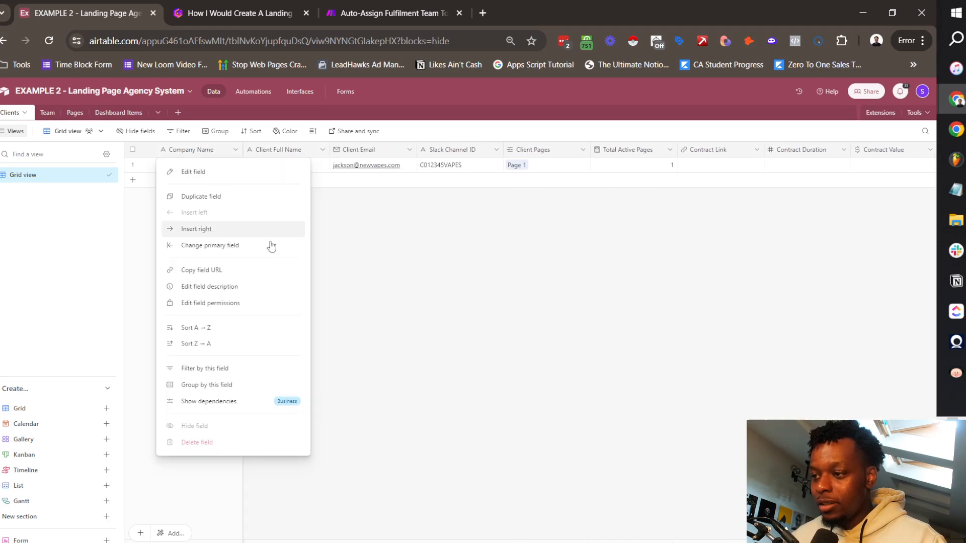
click(228, 229)
text(Status)
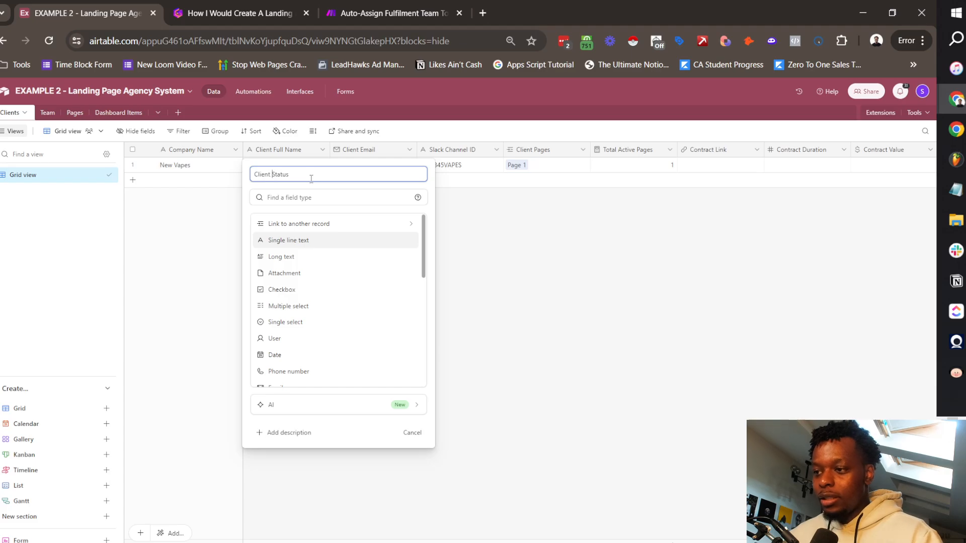
click(362, 197)
text(sing)
click(285, 240)
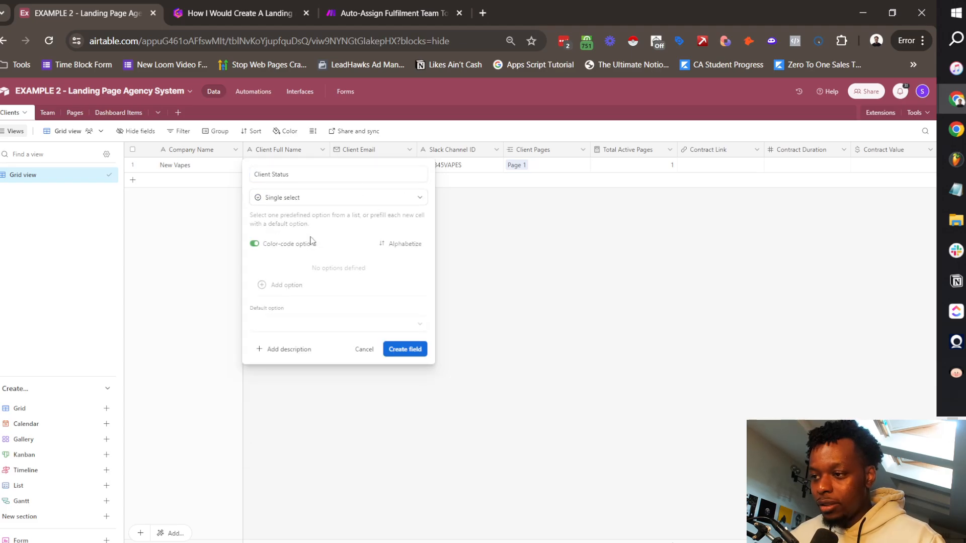
Step: Give Client Status the options Active (green) and Inactive, default to Active, and create the field
click(303, 286)
text(Active)
click(289, 284)
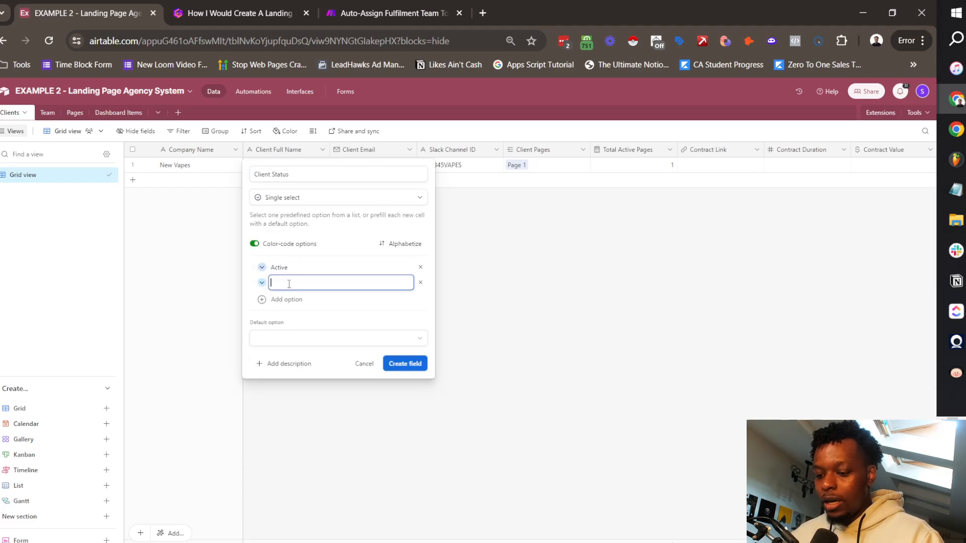
text(Inactiv)
click(261, 283)
click(405, 330)
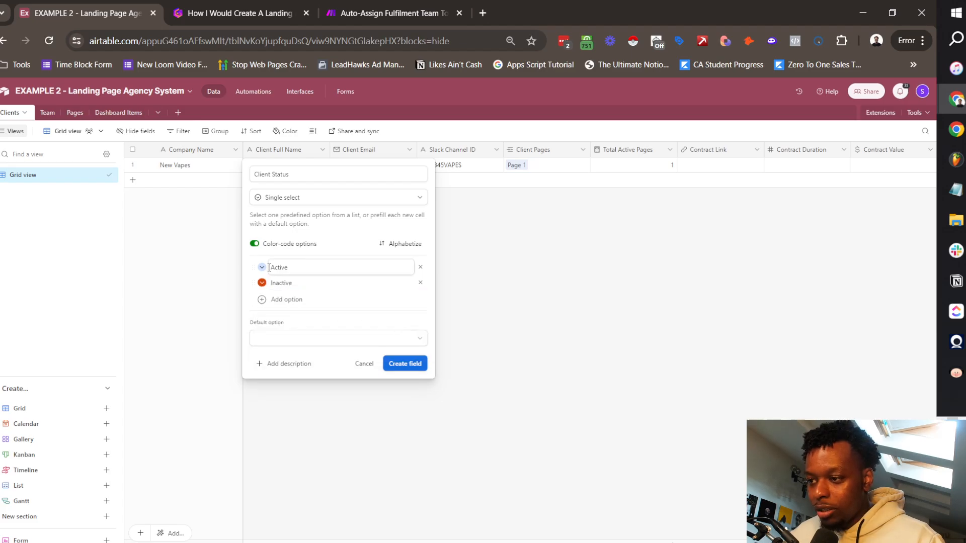
click(261, 267)
click(333, 313)
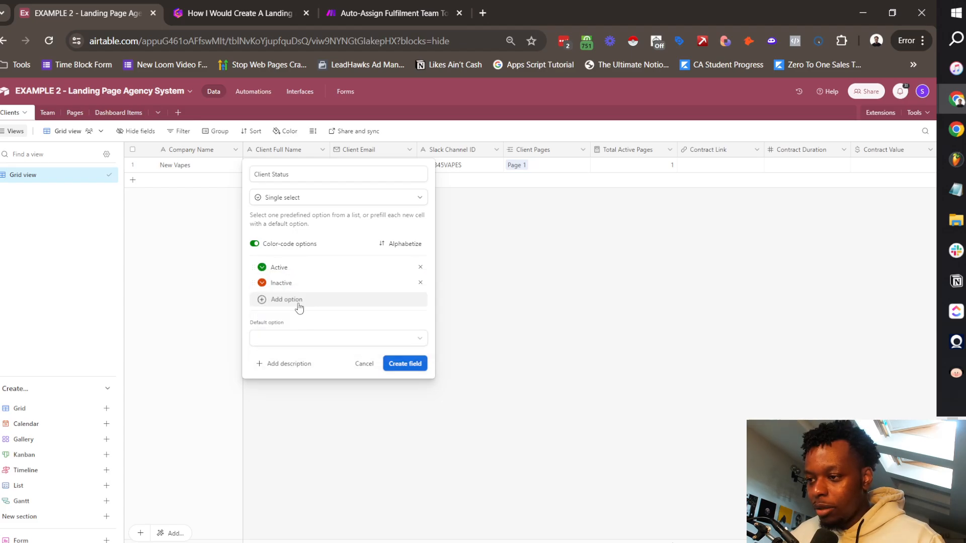
click(332, 338)
click(272, 393)
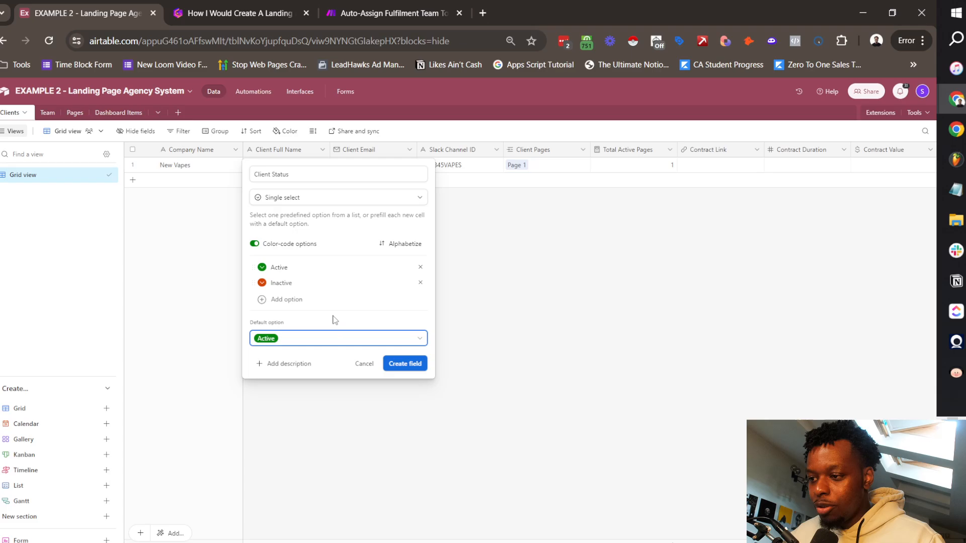
click(406, 363)
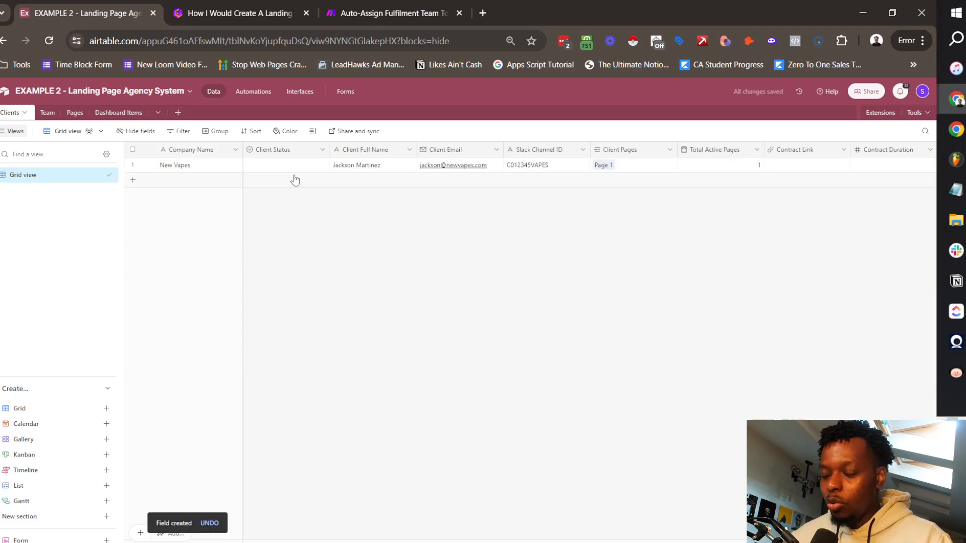
scroll(417, 181, right, 10)
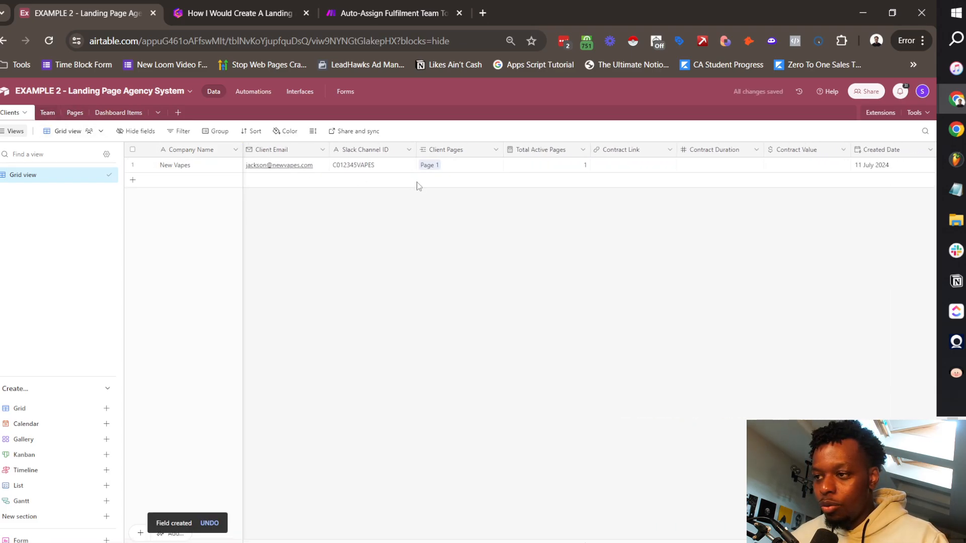
scroll(503, 171, left, 10)
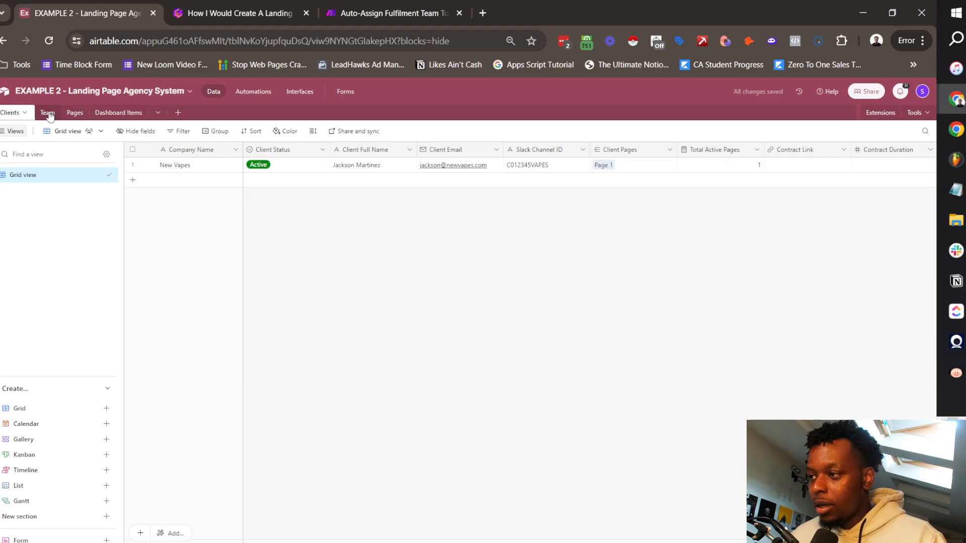
Step: Back in Team, add a Status filter condition to the Pages (Developer) link field
click(48, 113)
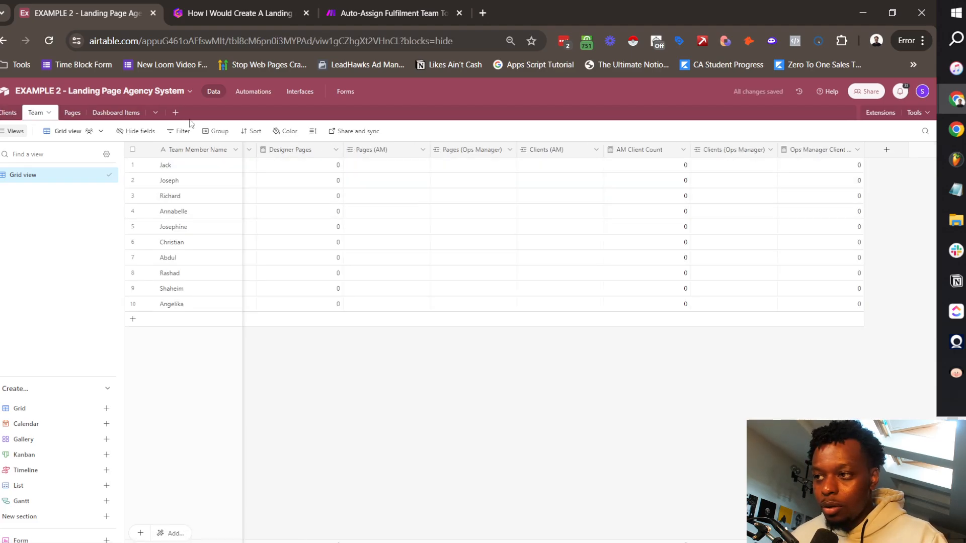
scroll(604, 183, left, 5)
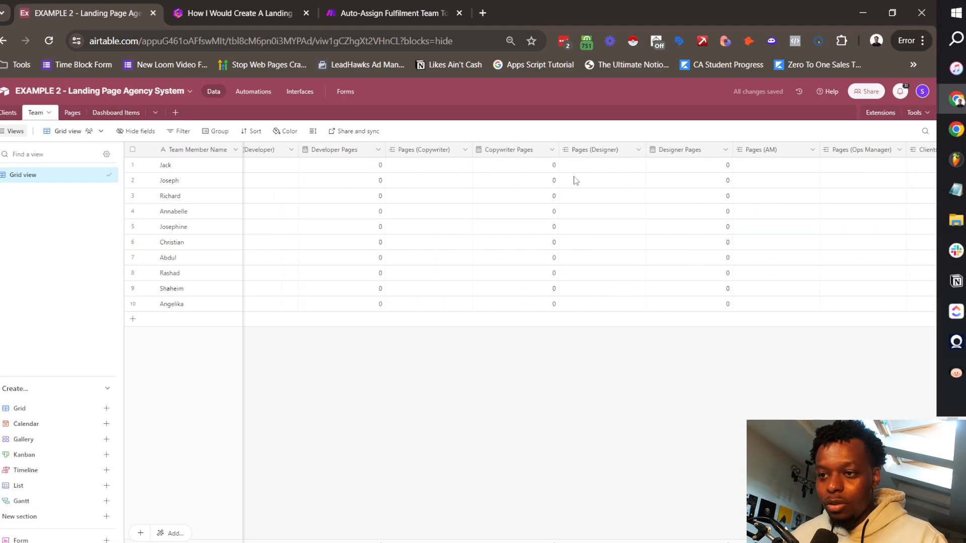
scroll(503, 166, left, 5)
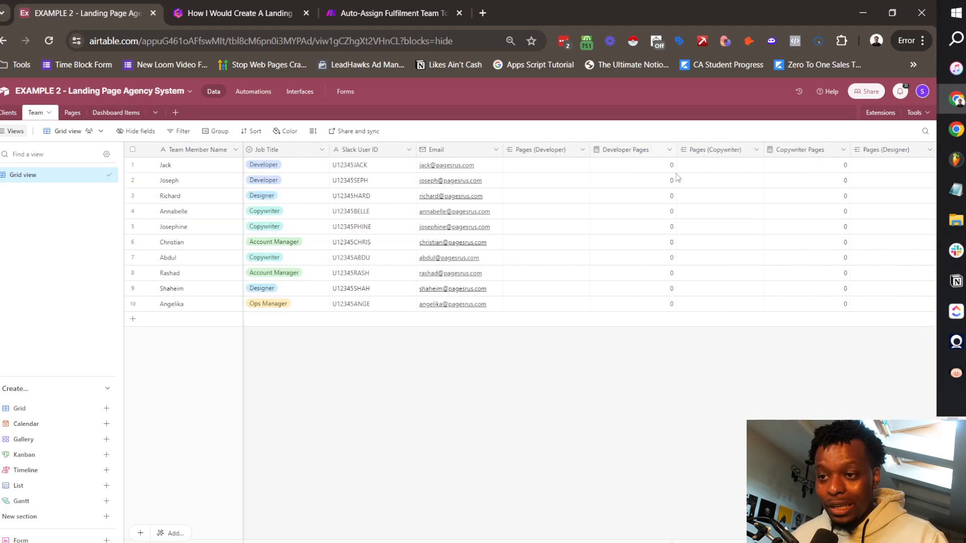
scroll(474, 158, right, 3)
scroll(378, 154, right, 1)
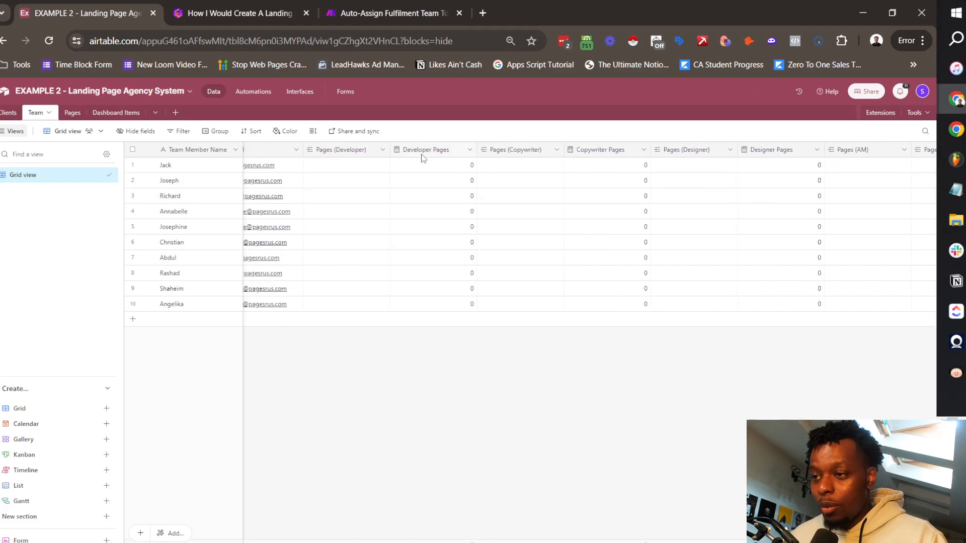
click(383, 150)
click(350, 172)
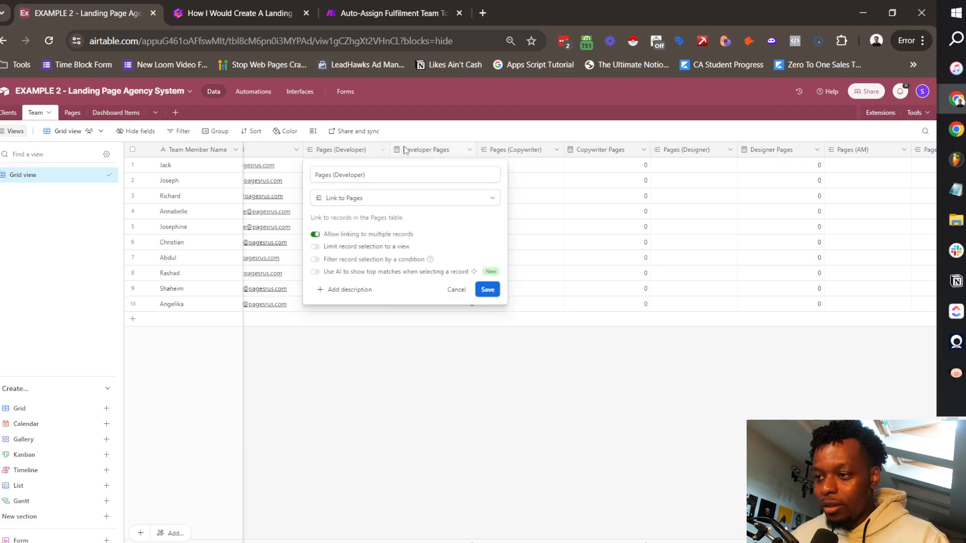
click(336, 259)
click(382, 278)
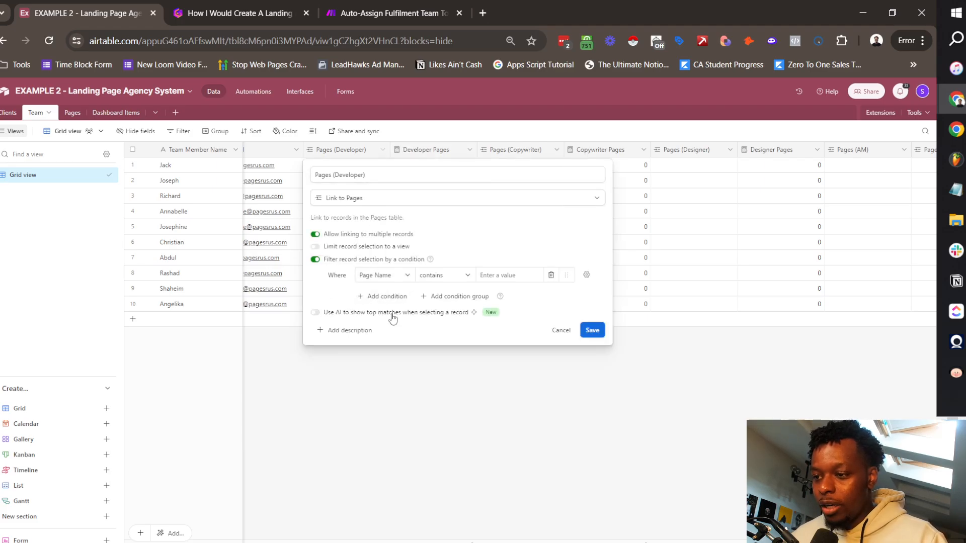
click(381, 276)
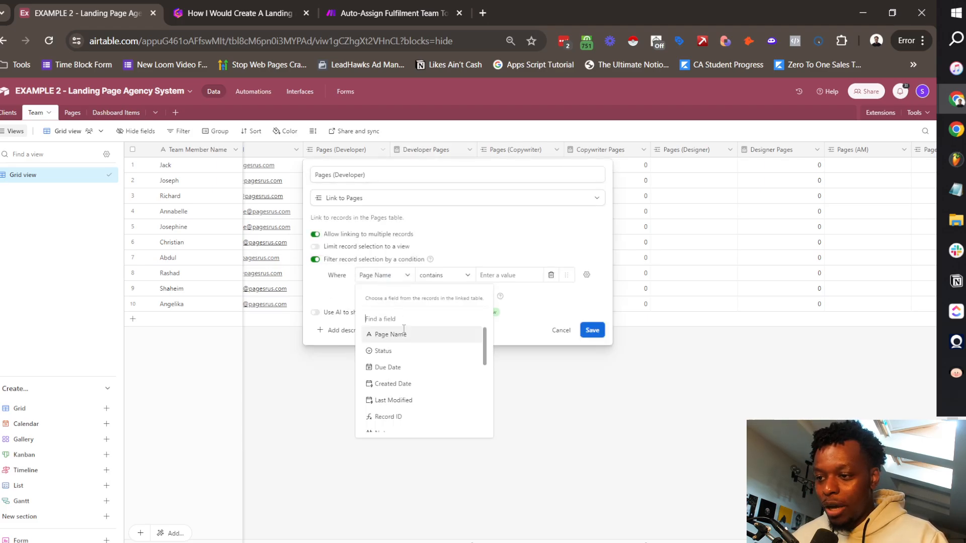
click(398, 358)
Step: Set the condition to Status is none of 00 - Backlog, 100 - Done, then save and confirm
click(441, 275)
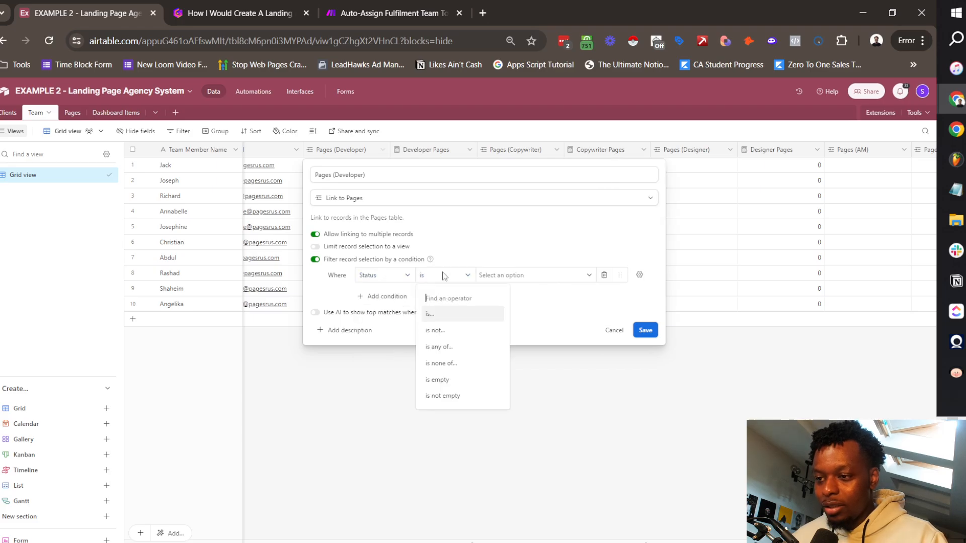
click(454, 371)
click(569, 280)
click(503, 315)
scroll(528, 352, down, 5)
click(516, 403)
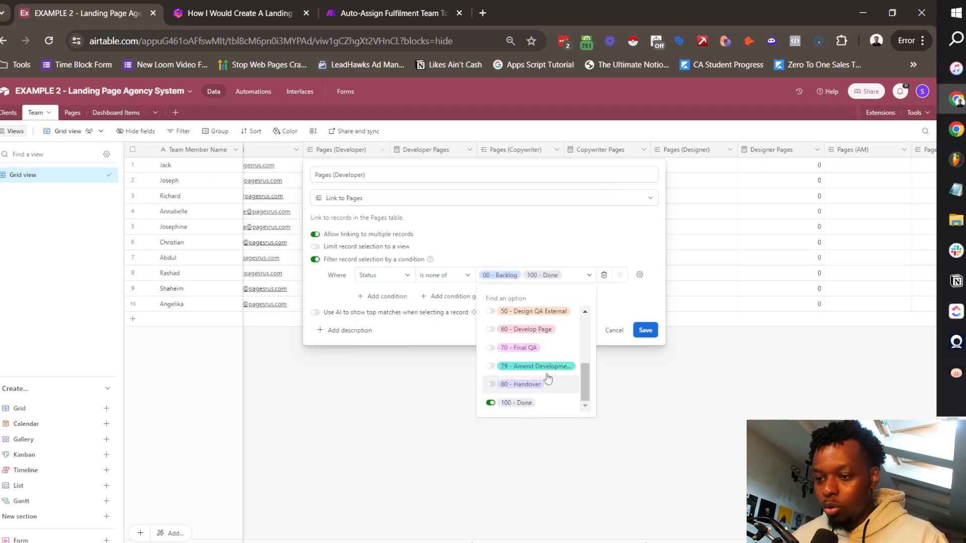
click(645, 330)
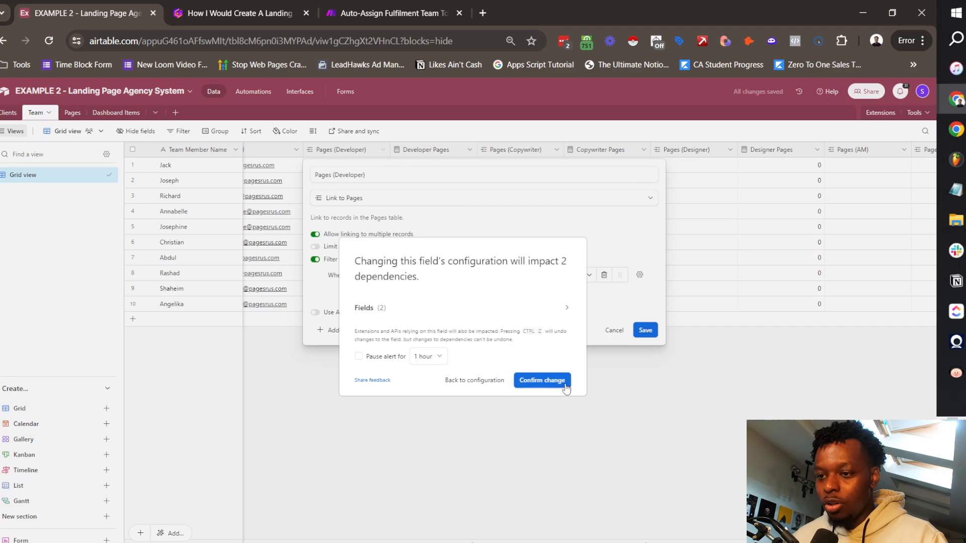
click(542, 381)
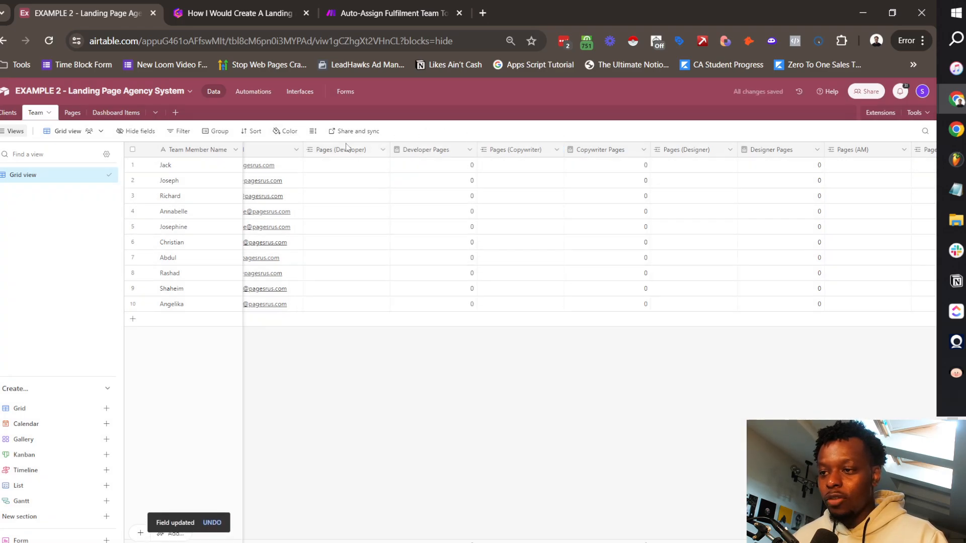
Step: Filter the Pages (Copywriter) link to Status is none of 00 - Backlog, 100 - Done
click(555, 150)
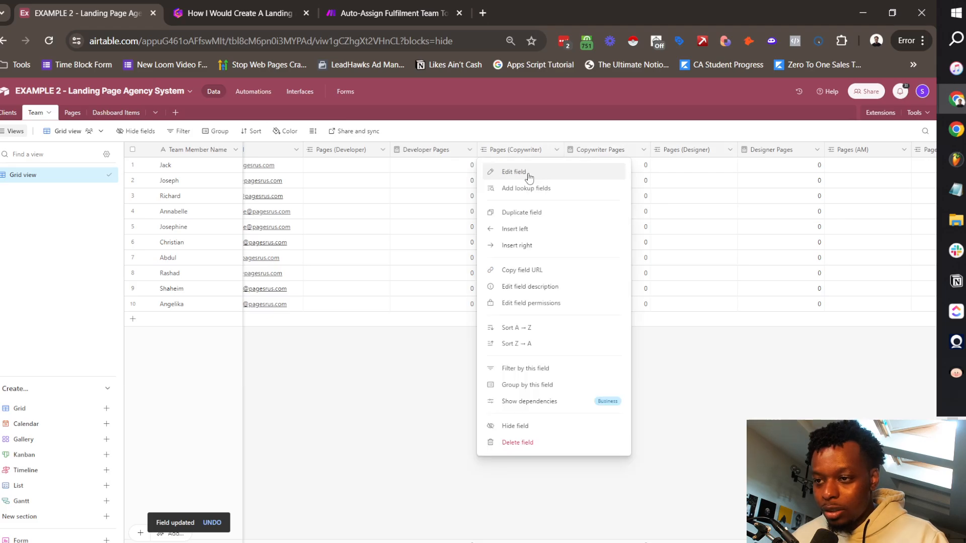
click(513, 172)
click(489, 259)
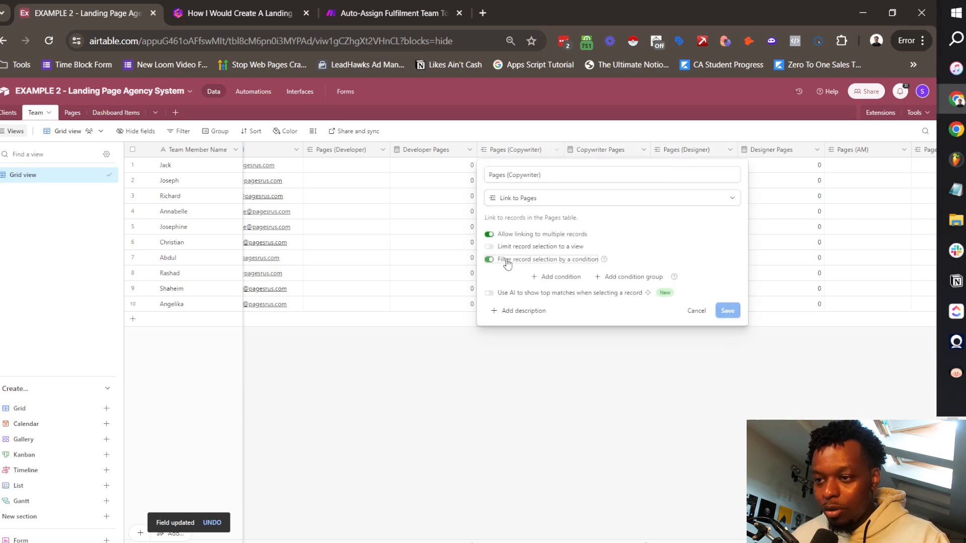
click(541, 276)
click(554, 275)
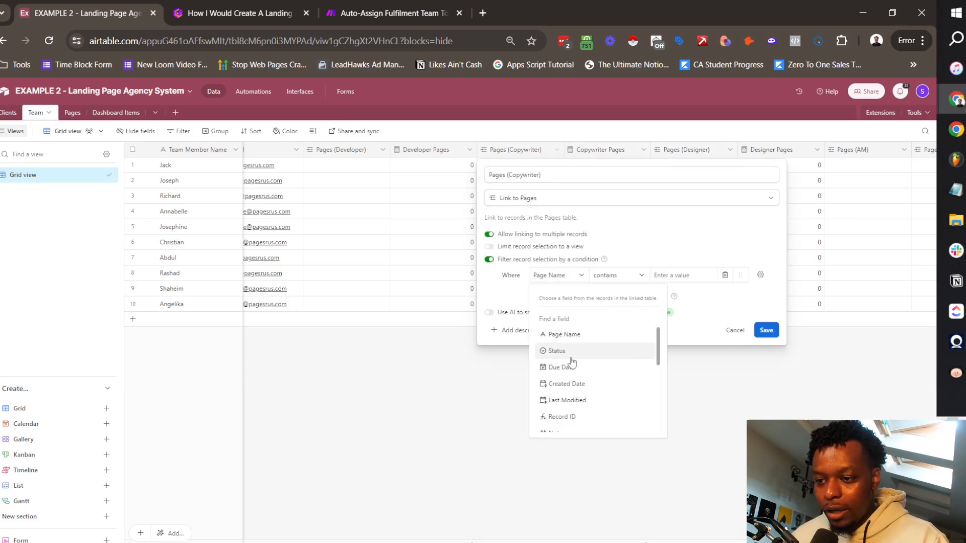
click(571, 353)
click(674, 276)
click(619, 275)
click(630, 366)
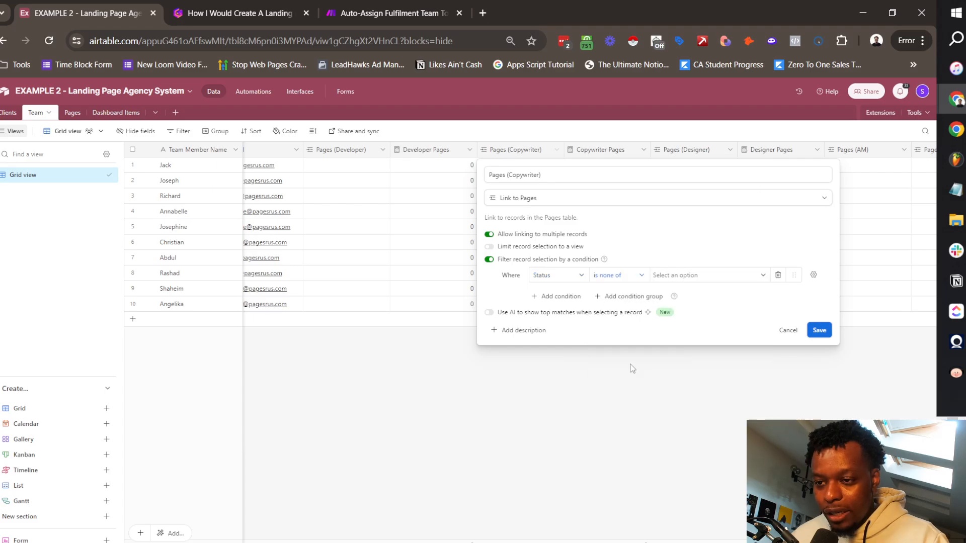
click(704, 278)
click(674, 315)
scroll(704, 373, down, 3)
click(691, 402)
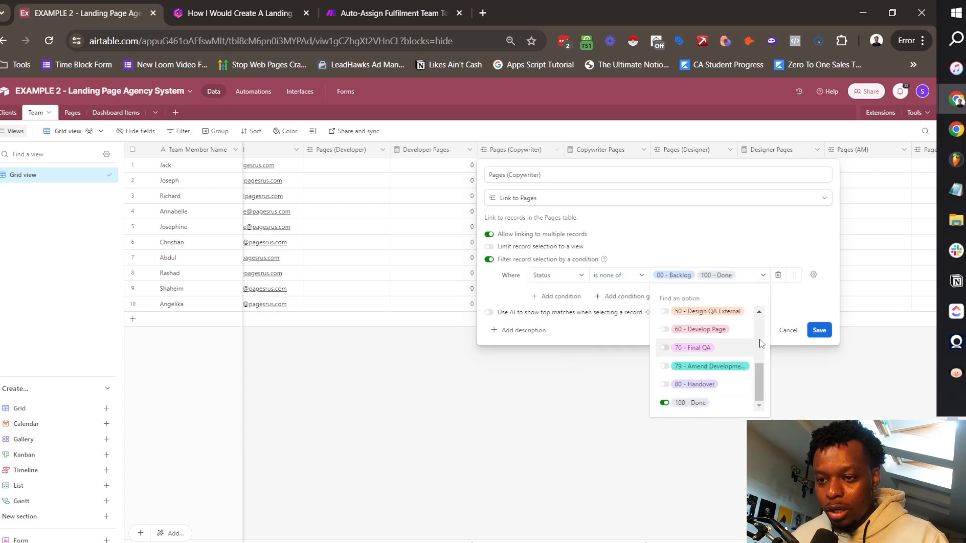
click(817, 331)
Step: Apply the same Status is none of 00 - Backlog, 100 - Done filter to Pages (Designer)
scroll(644, 162, right, 3)
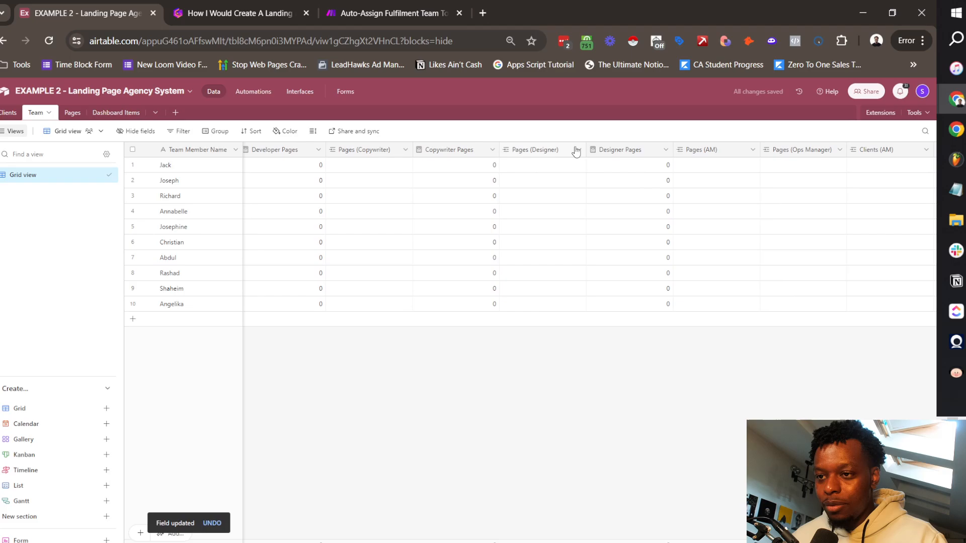
click(576, 152)
click(553, 174)
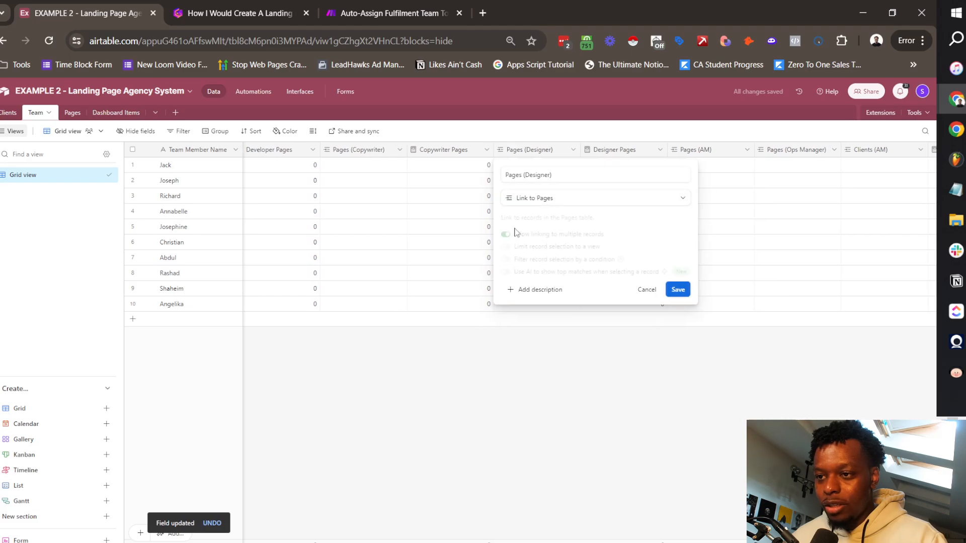
click(539, 260)
click(571, 276)
click(574, 275)
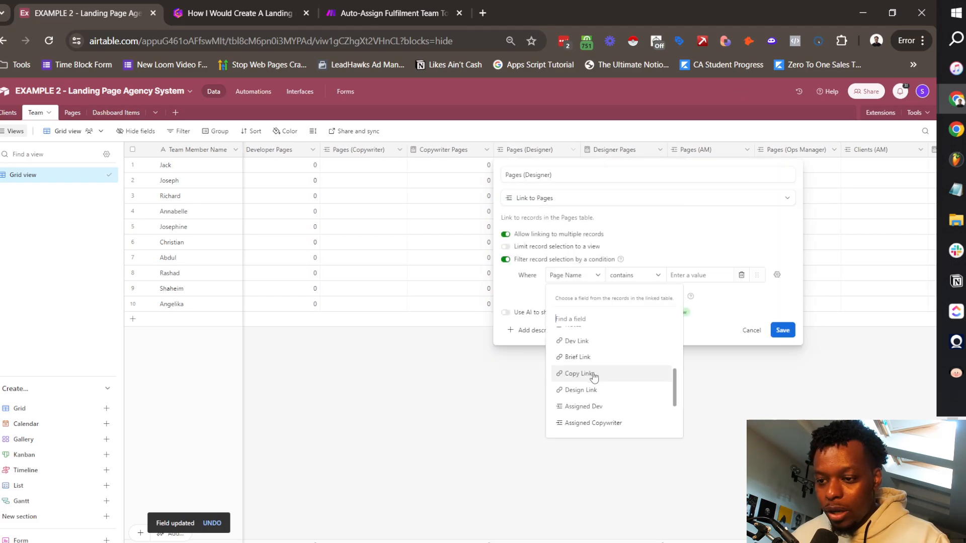
scroll(594, 377, up, 3)
click(582, 351)
click(635, 275)
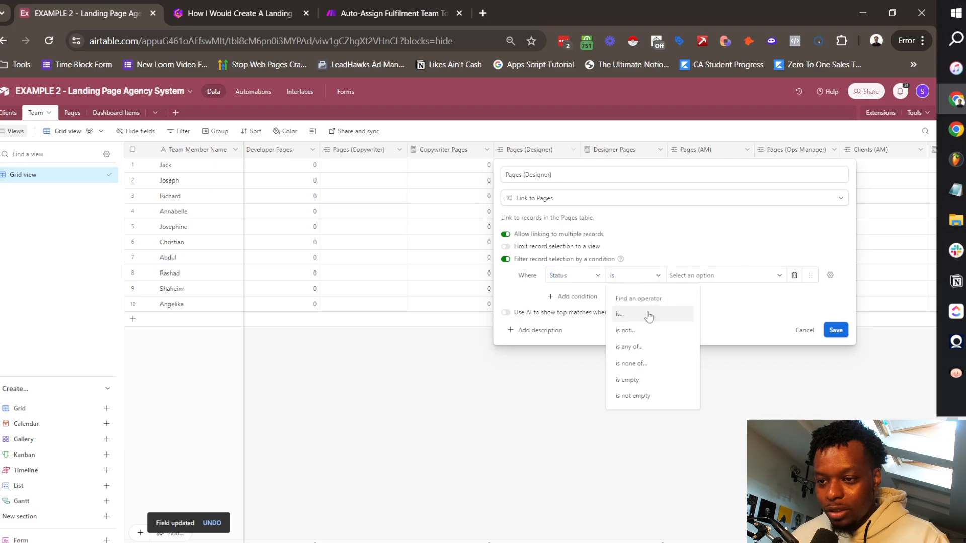
click(648, 363)
click(724, 275)
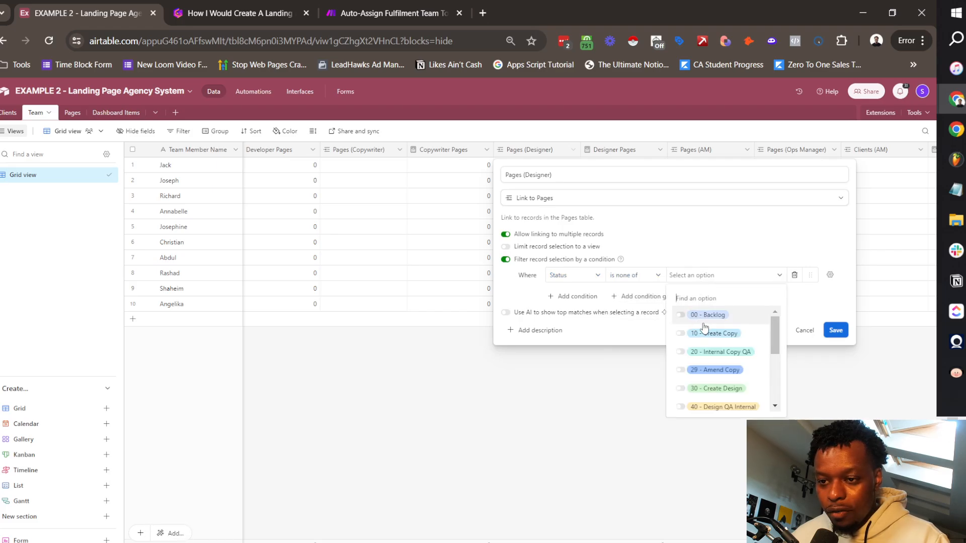
click(704, 312)
scroll(709, 393, down, 3)
click(714, 402)
click(836, 330)
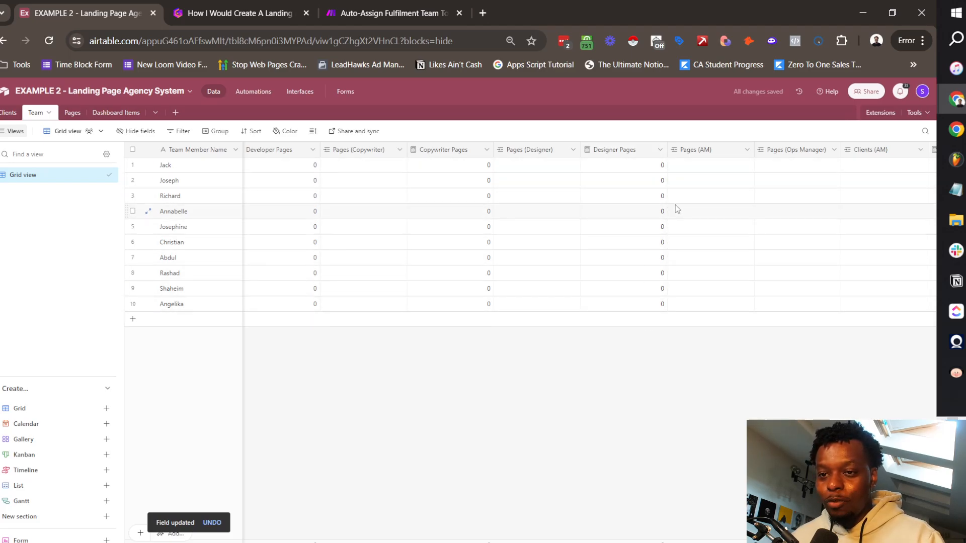
scroll(675, 206, right, 6)
scroll(594, 172, right, 1)
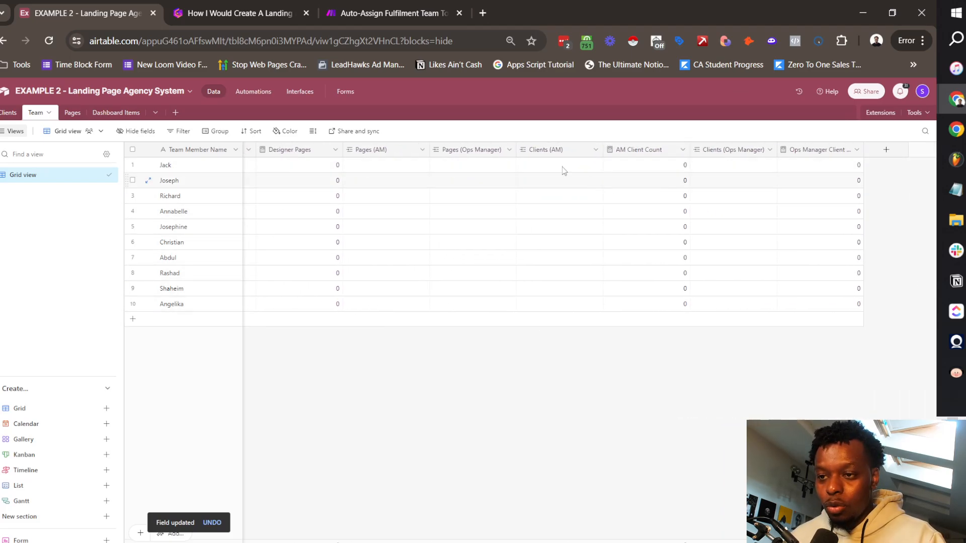
Step: Filter the Clients (AM) link to exclude clients whose Client Status is Inactive, and confirm the change
click(595, 151)
click(553, 172)
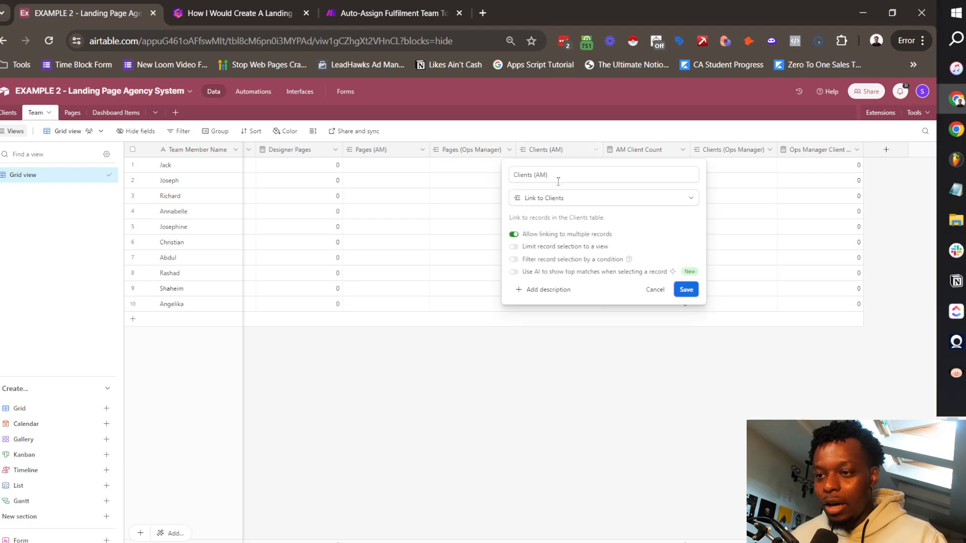
click(553, 258)
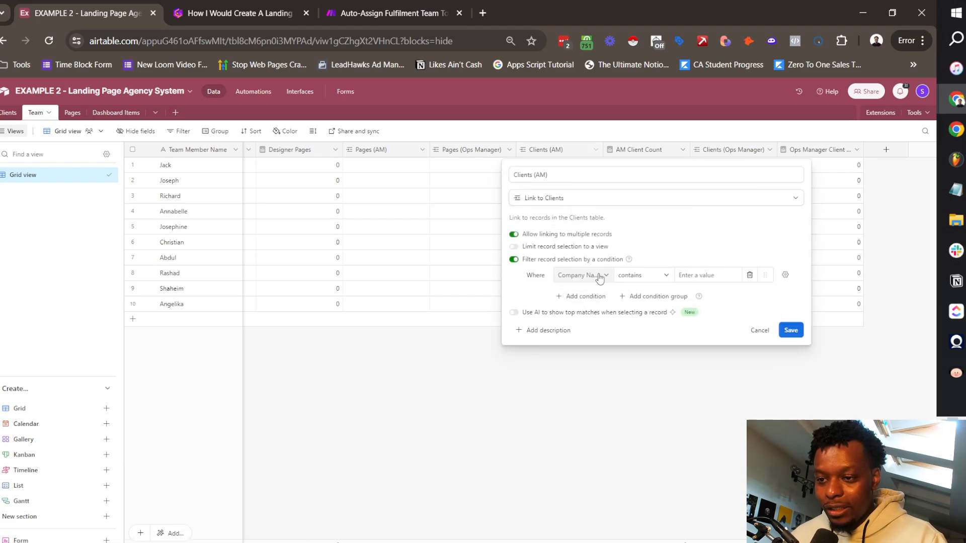
click(654, 277)
click(636, 314)
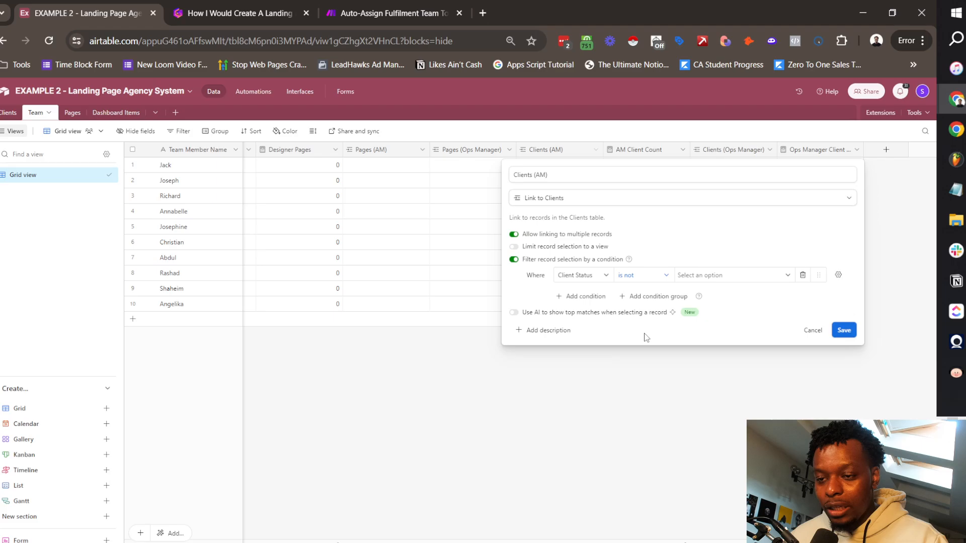
click(729, 276)
click(844, 330)
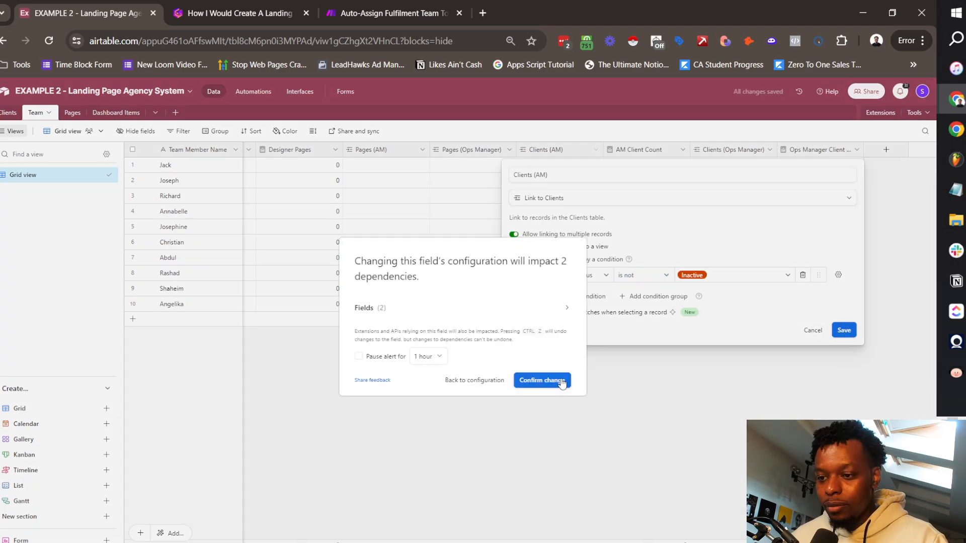
click(563, 381)
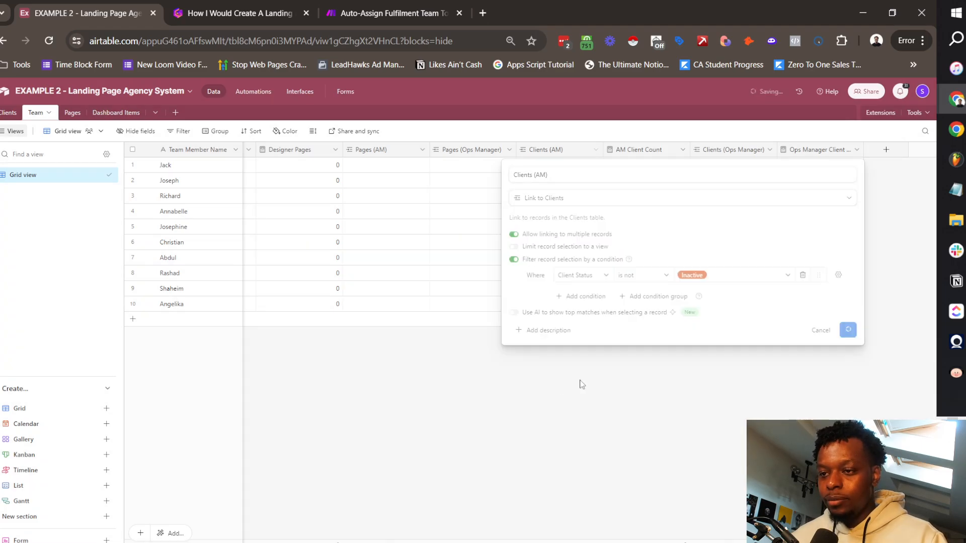
Step: Add a Client Status filter excluding inactive clients to the Clients (Ops Manager) link
click(769, 150)
click(728, 172)
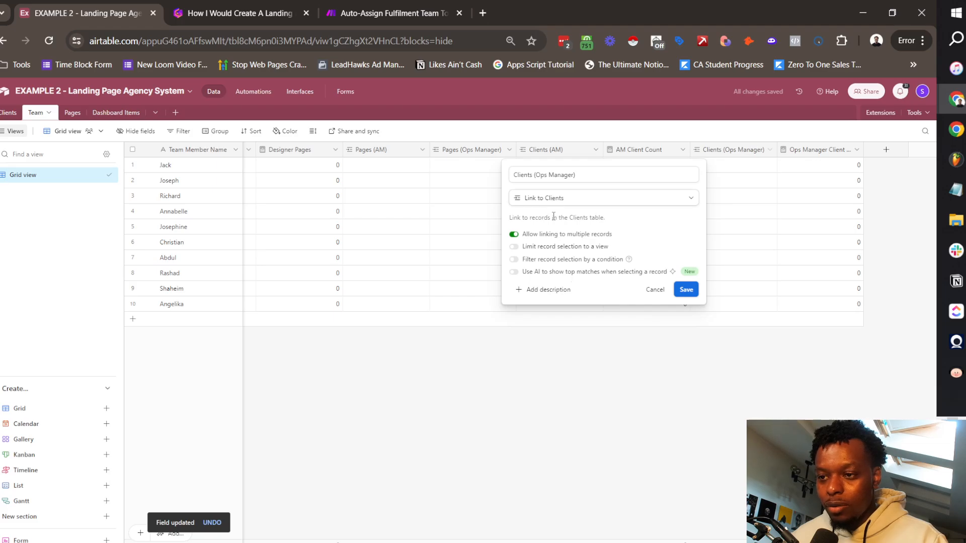
click(548, 259)
click(573, 278)
click(581, 275)
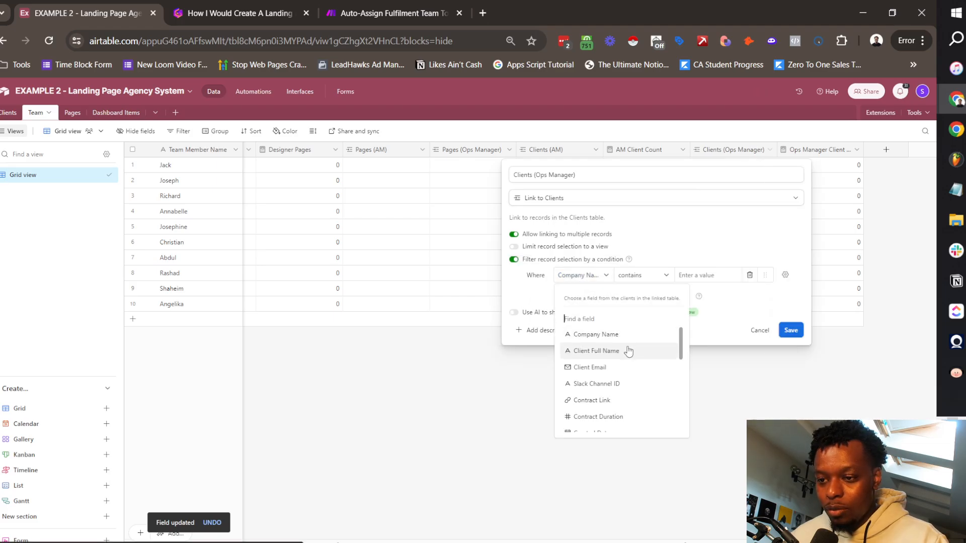
scroll(628, 351, down, 5)
click(605, 423)
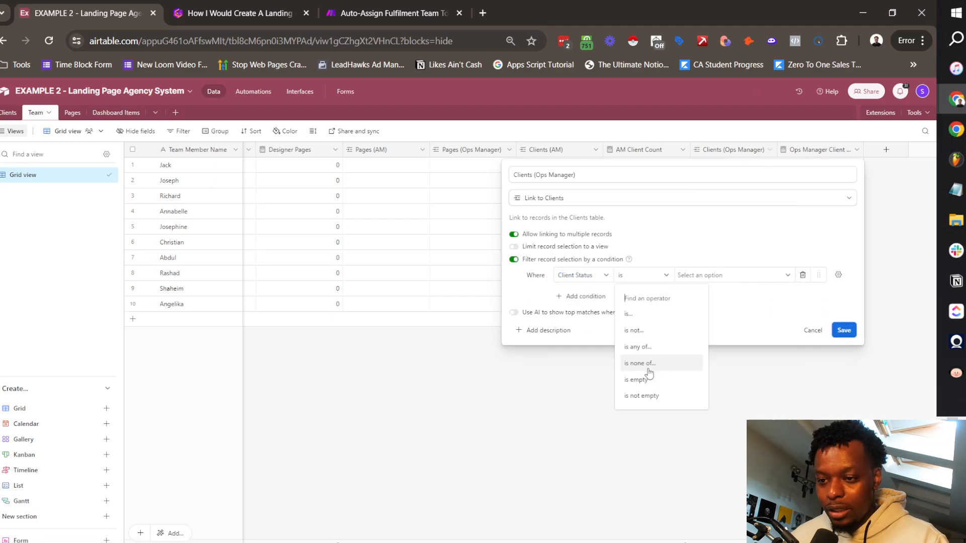
click(638, 346)
click(843, 330)
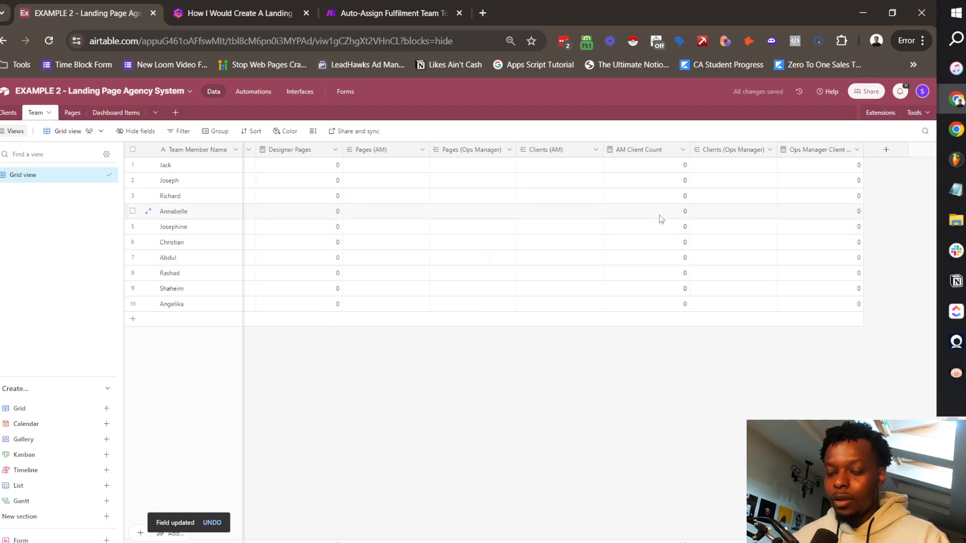
scroll(635, 210, left, 1)
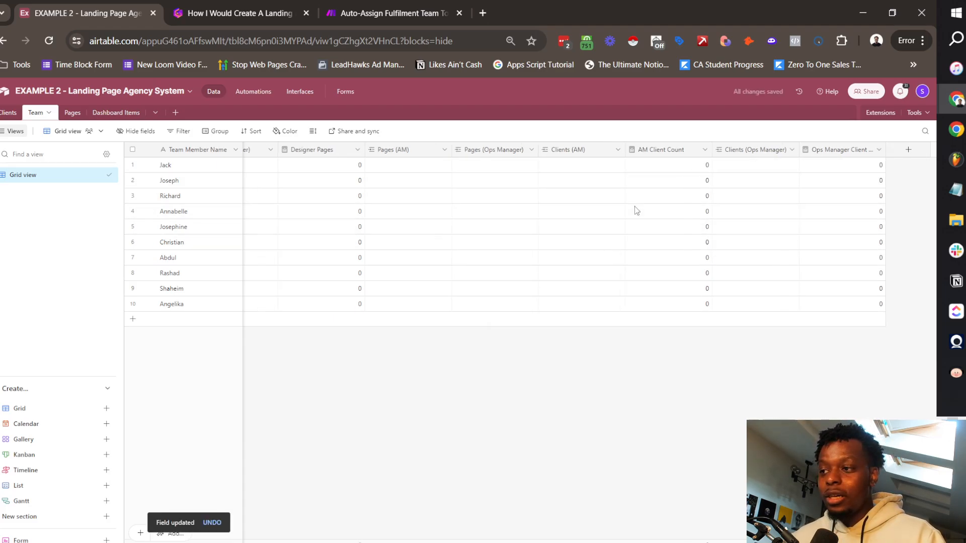
scroll(636, 211, left, 10)
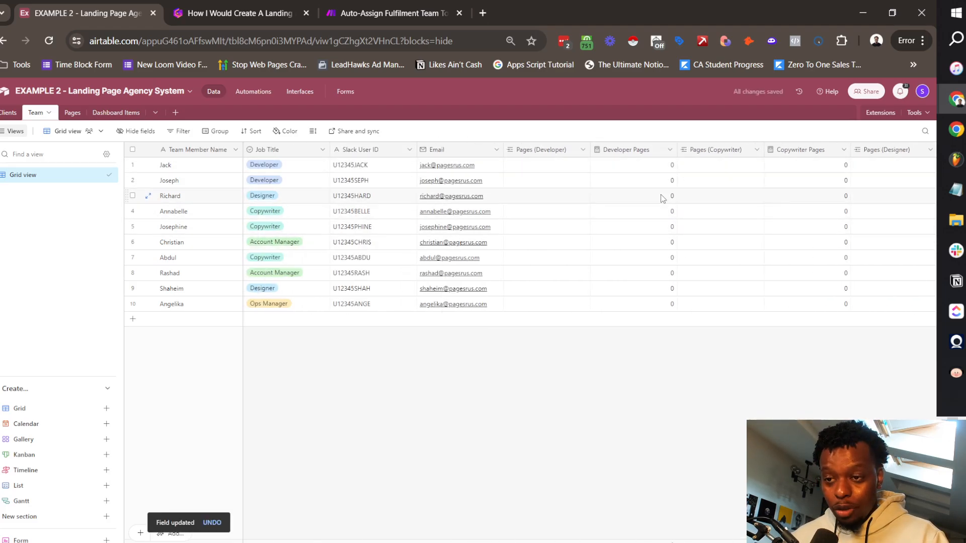
scroll(659, 171, right, 10)
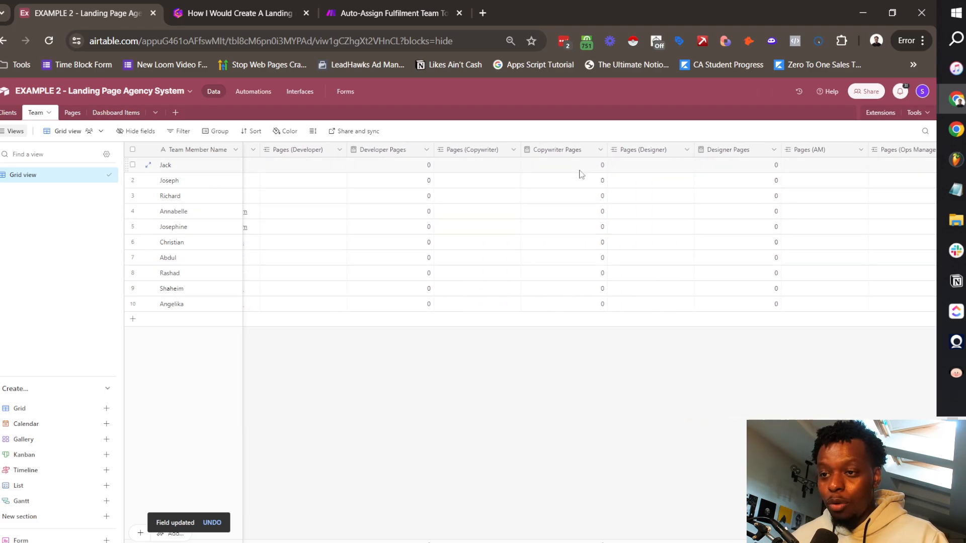
scroll(445, 172, left, 7)
scroll(532, 213, left, 4)
scroll(652, 209, right, 20)
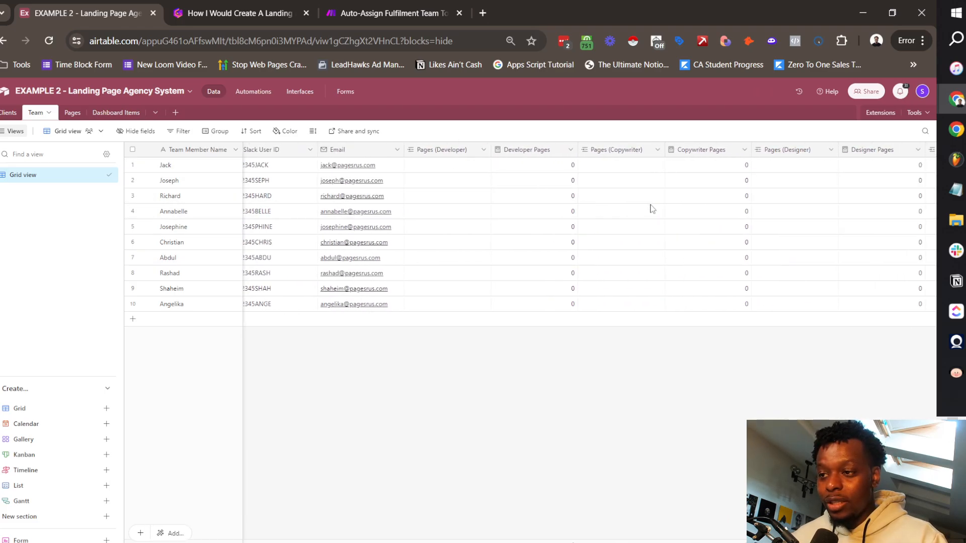
scroll(491, 215, right, 6)
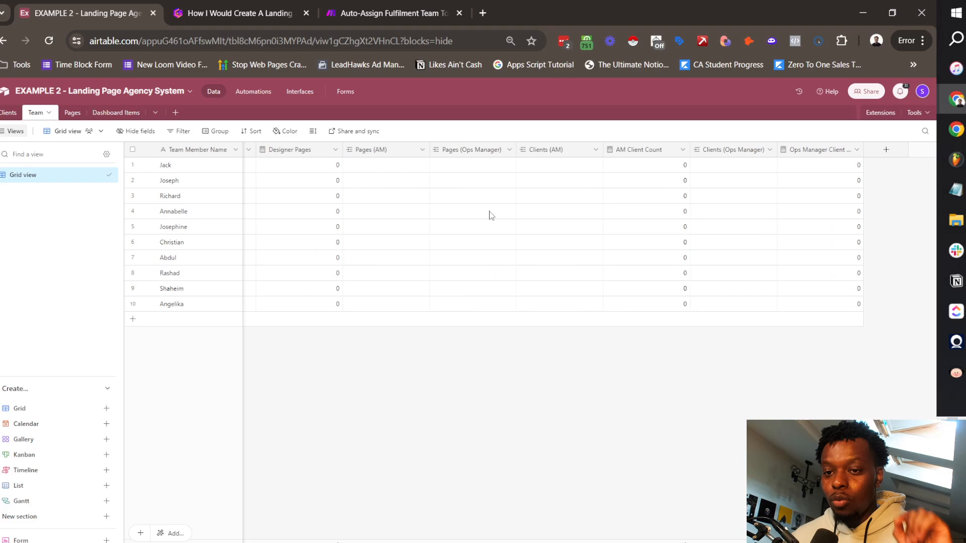
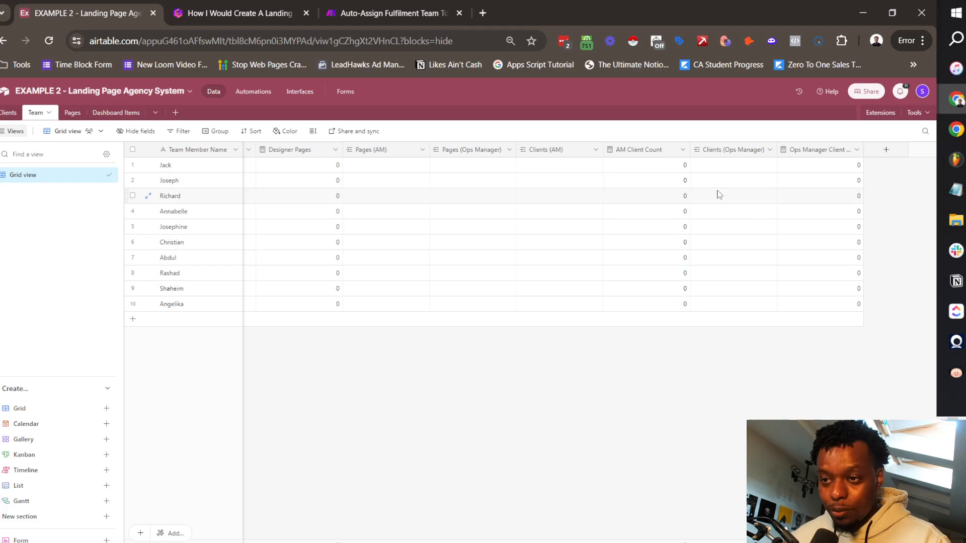
Step: Insert a 'Total Active Pages' formula field right of Email: SUM({Developer Pages}, {Copywriter Pages}, …)
scroll(391, 164, left, 10)
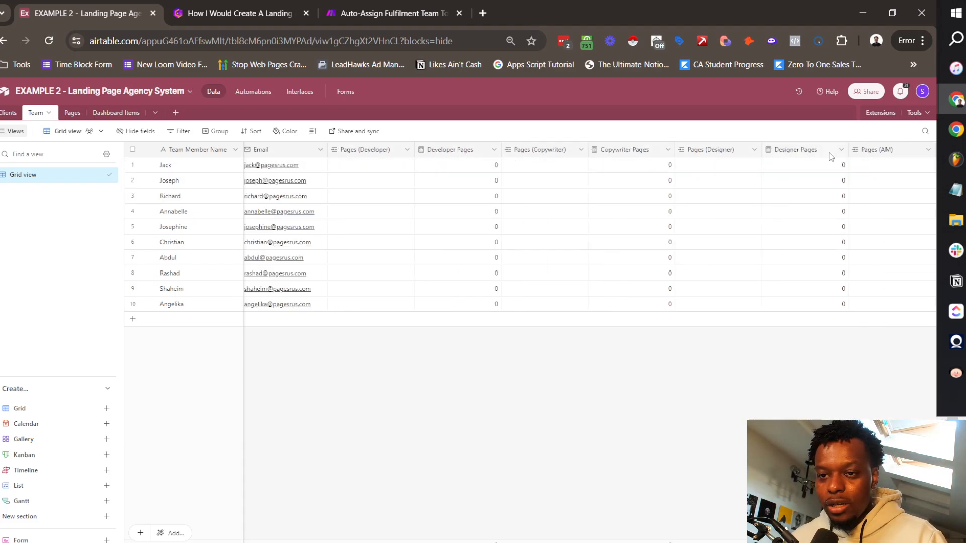
scroll(393, 161, left, 3)
right_click(444, 156)
click(456, 228)
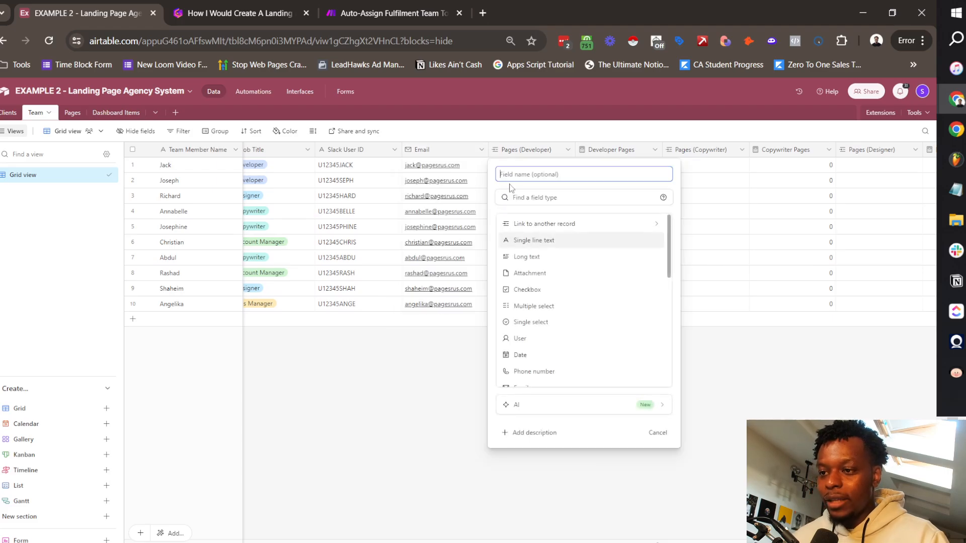
text(Total Active Pages)
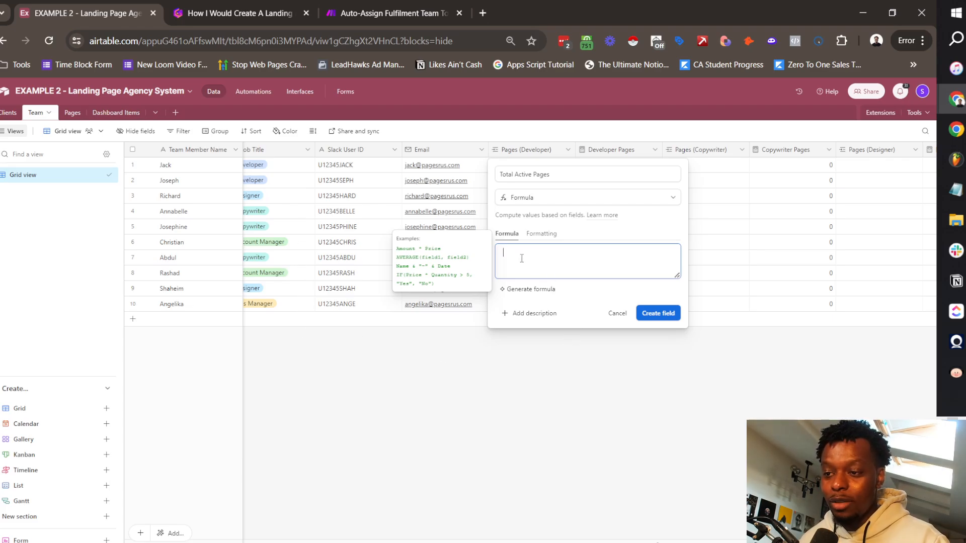
text(UM)
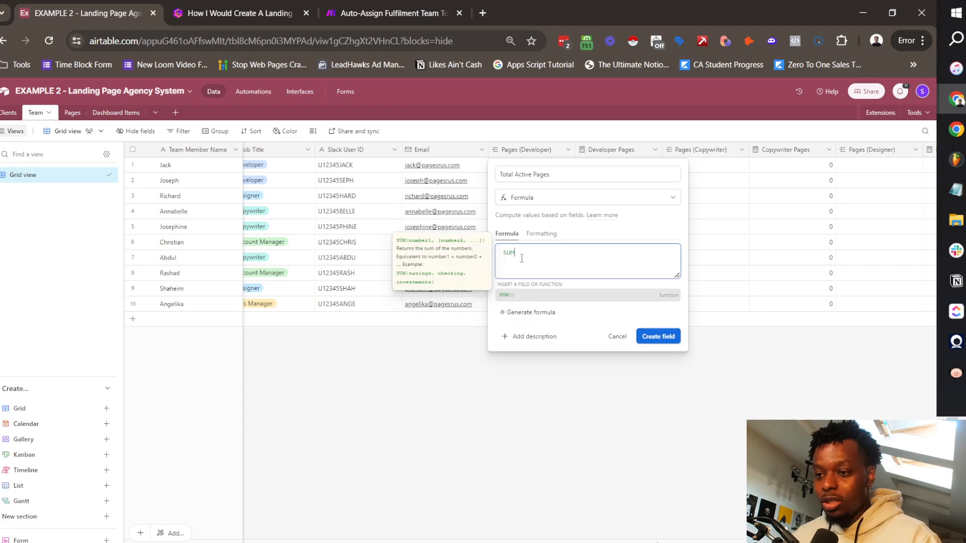
text((deve)
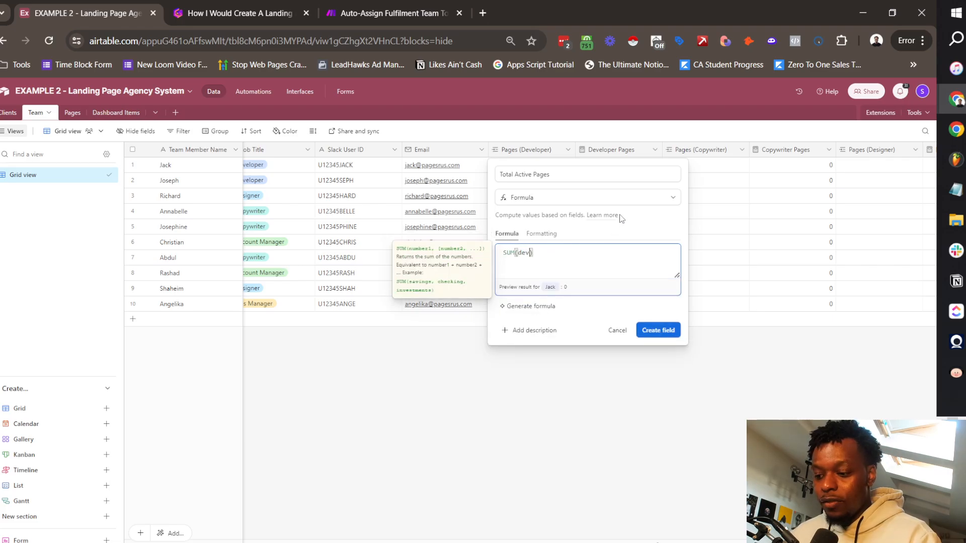
click(574, 325)
text(, cop)
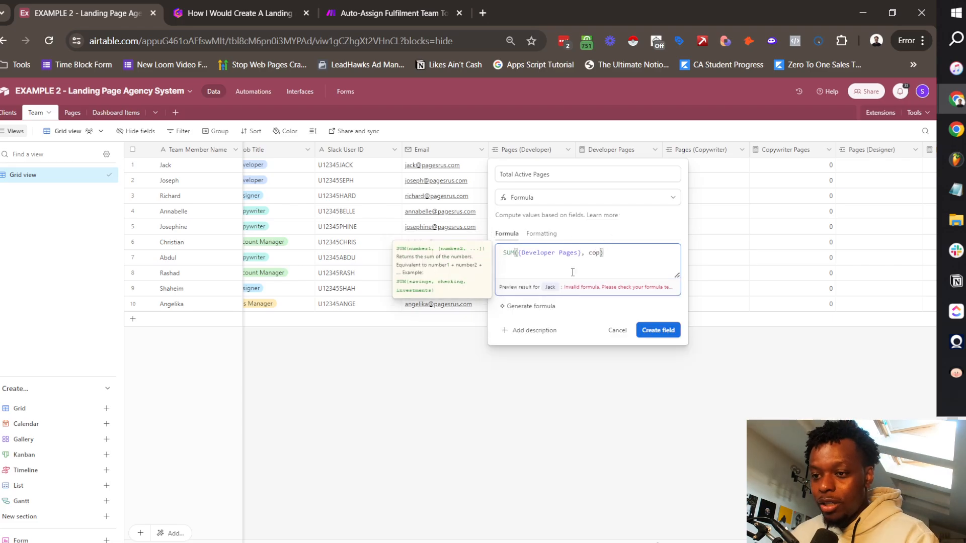
click(579, 325)
text(,)
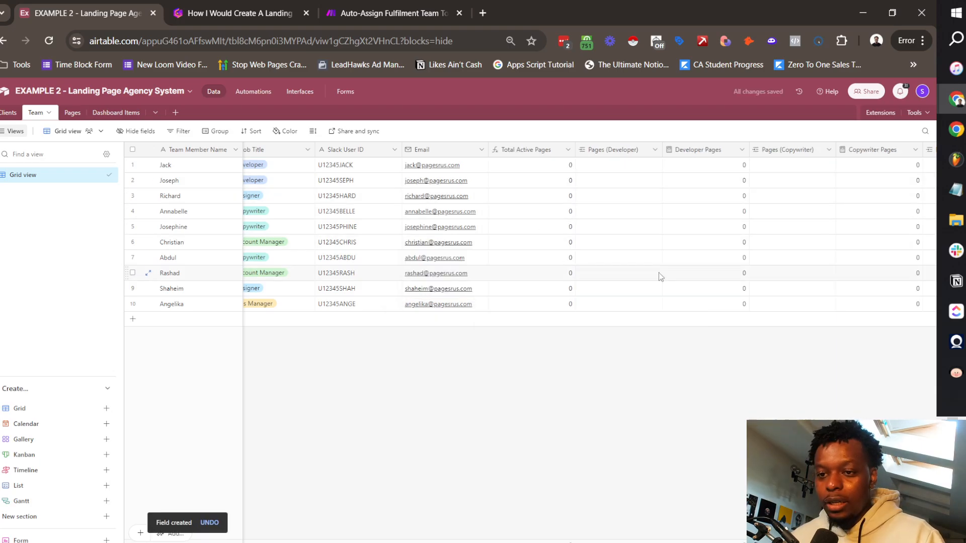
click(72, 112)
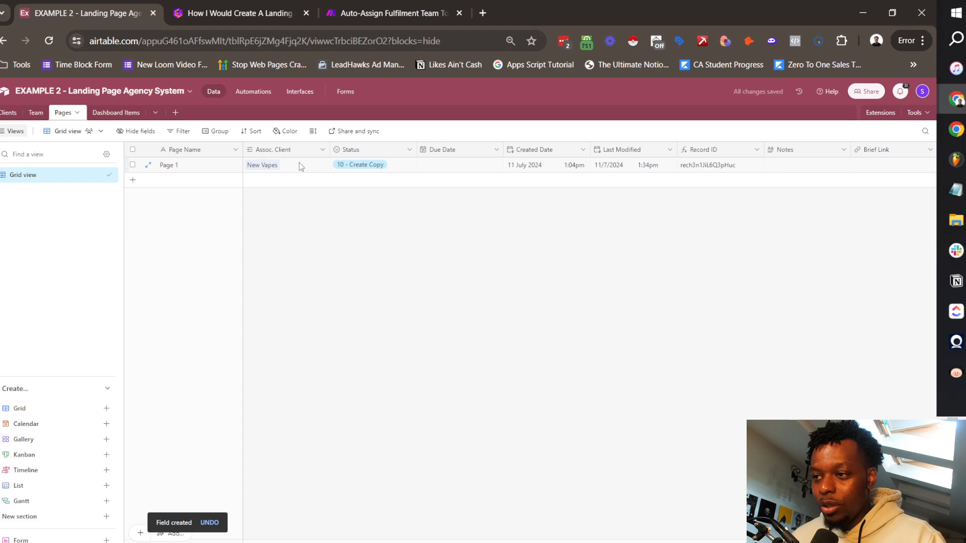
Step: Link team members as Page 1's Assigned Dev, Copywriter and Designer
click(147, 165)
scroll(384, 291, down, 4)
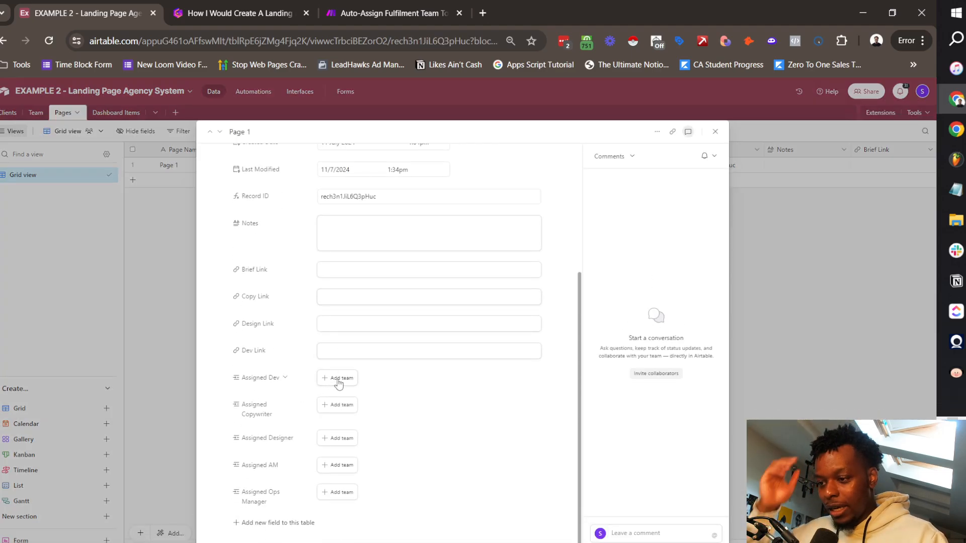
click(338, 379)
click(360, 433)
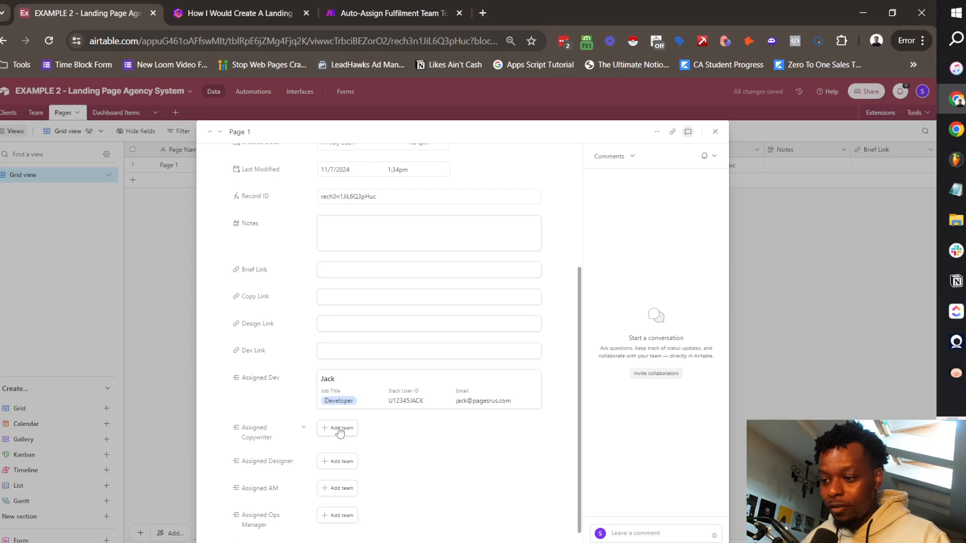
click(336, 428)
click(396, 405)
scroll(347, 453, down, 1)
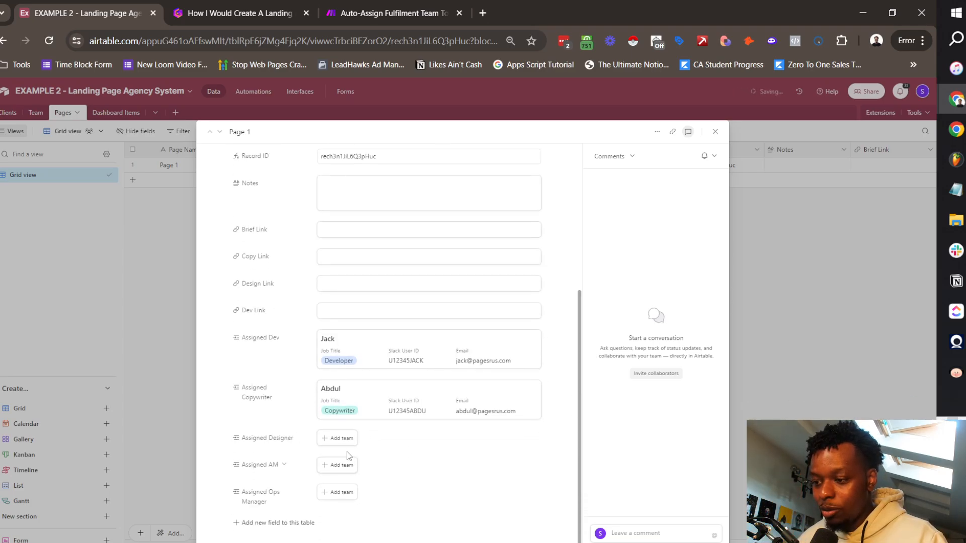
click(332, 438)
click(363, 397)
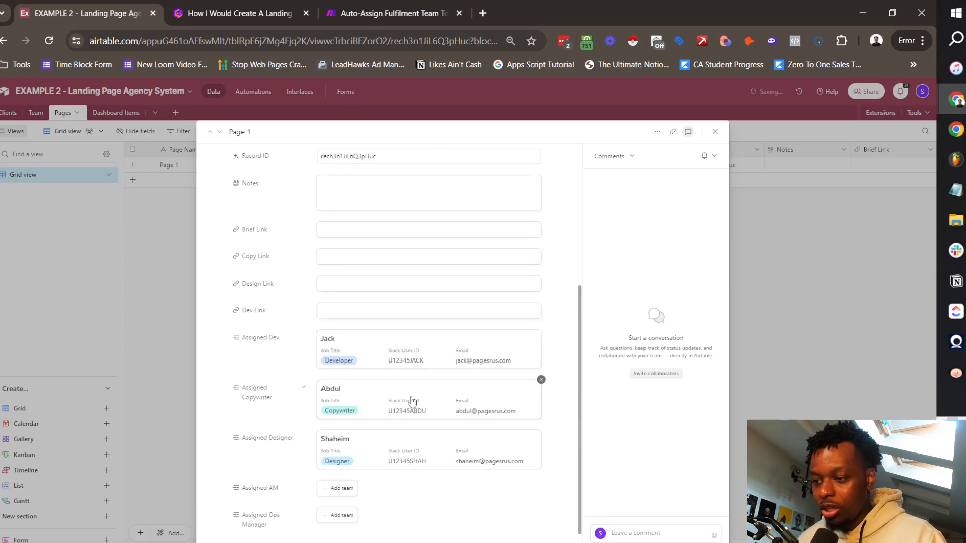
click(714, 131)
Step: Check the Team table, then set Page 1's Status to 100 - Done
click(35, 113)
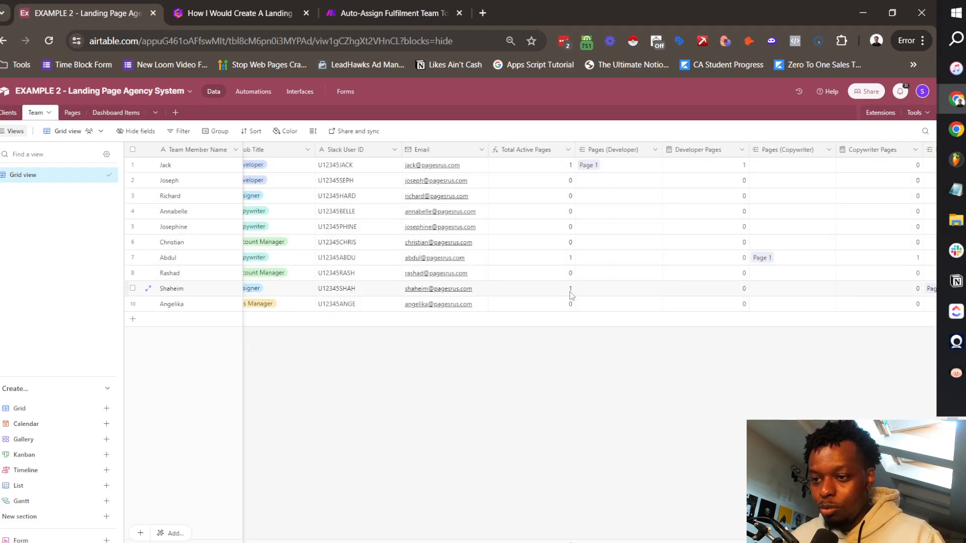
scroll(747, 287, right, 3)
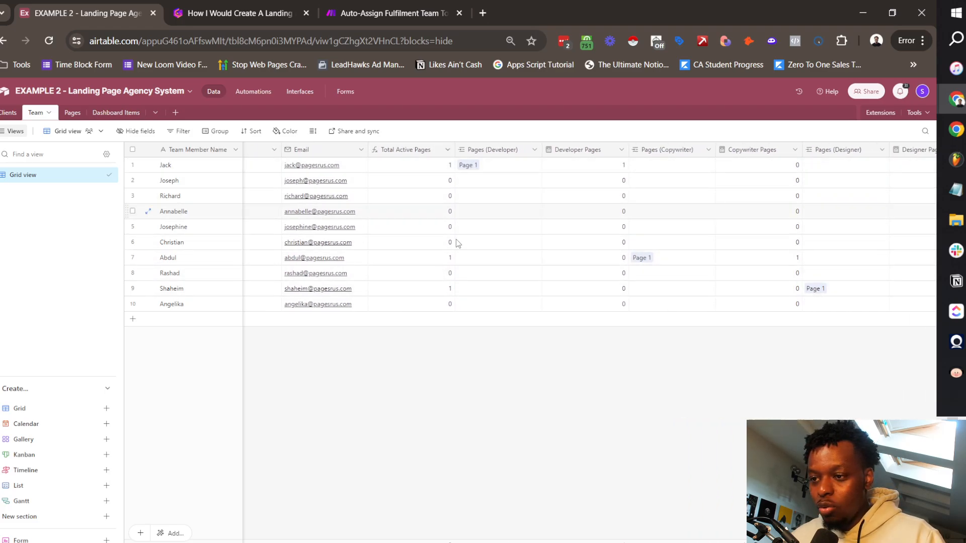
click(67, 112)
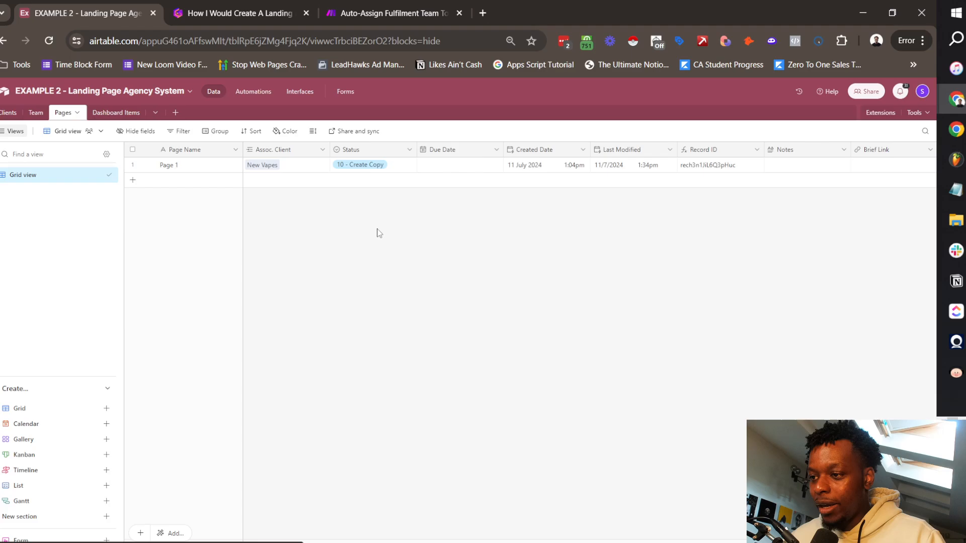
click(350, 165)
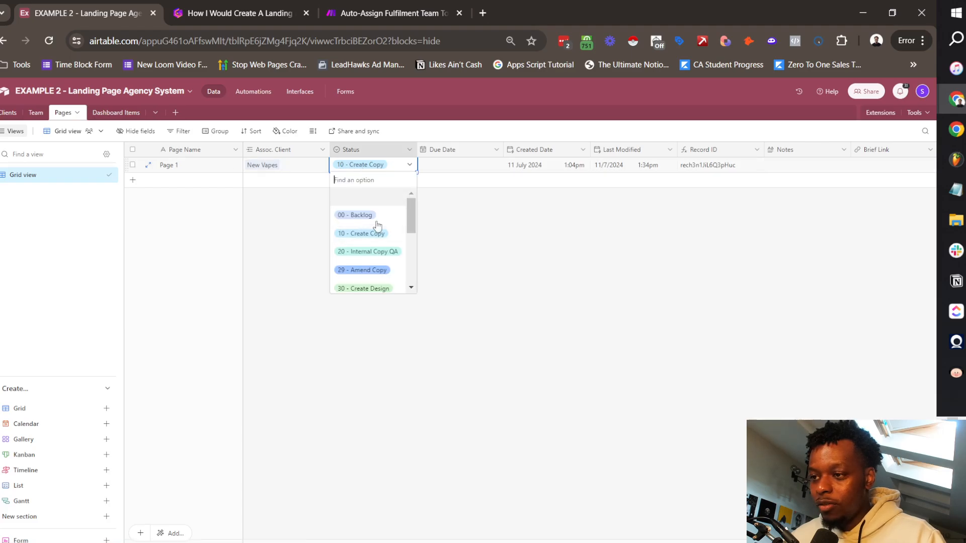
scroll(372, 236, down, 3)
click(363, 282)
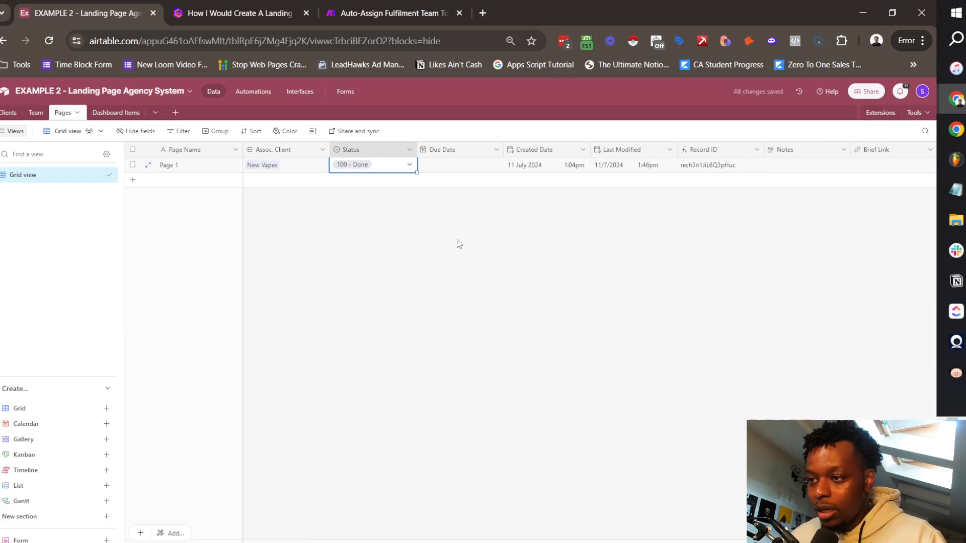
click(35, 113)
click(572, 149)
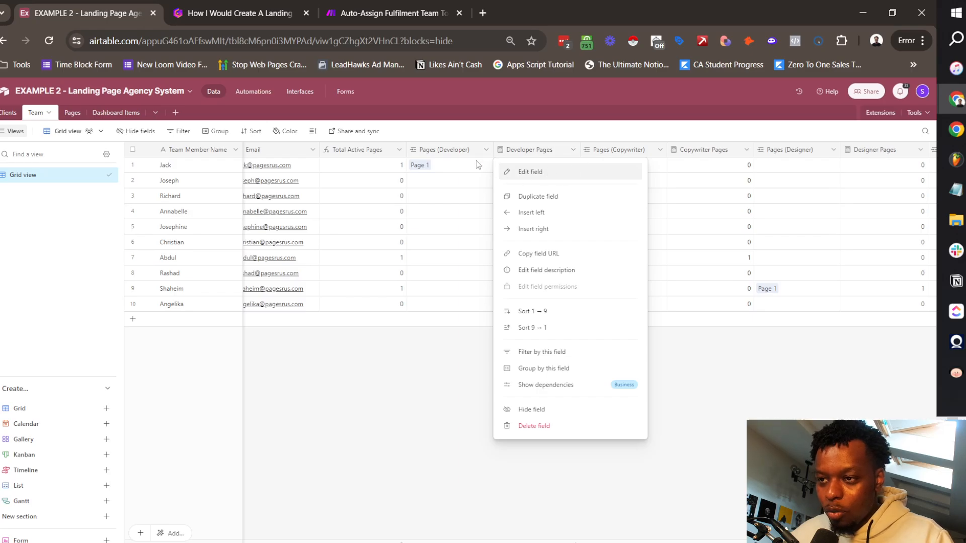
Step: Limit the Developer Pages count to pages whose Status is none of 00 - Backlog, 100 - Done
click(473, 150)
click(565, 149)
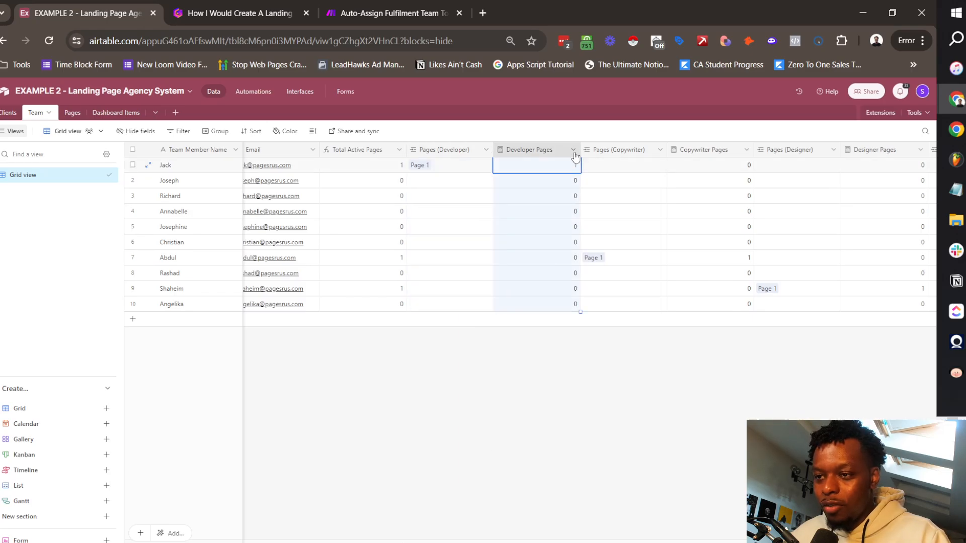
click(573, 150)
click(542, 174)
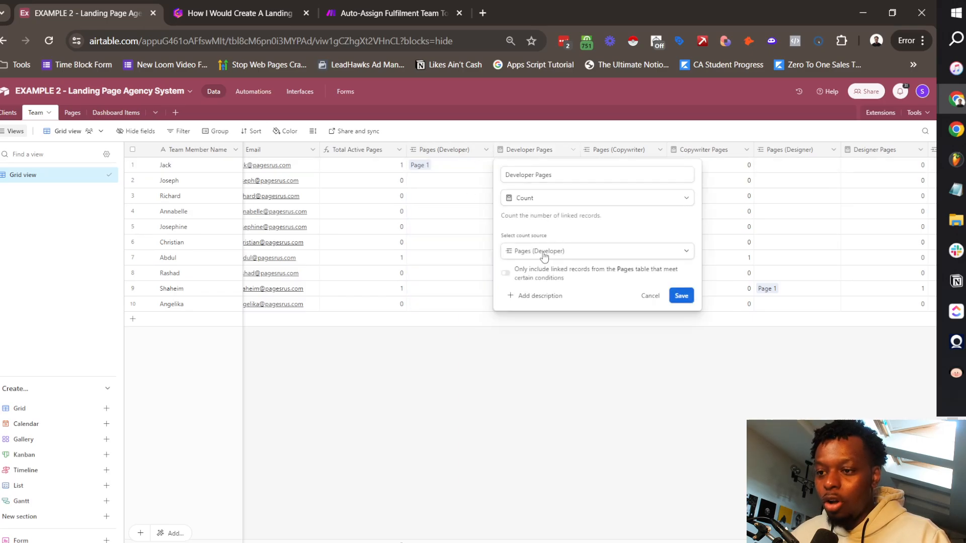
click(550, 287)
click(566, 286)
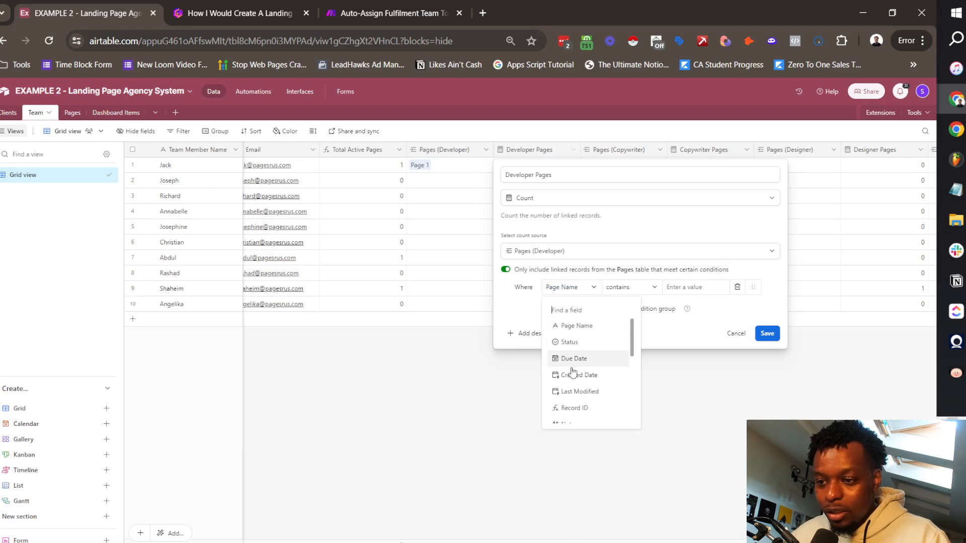
click(584, 344)
click(619, 290)
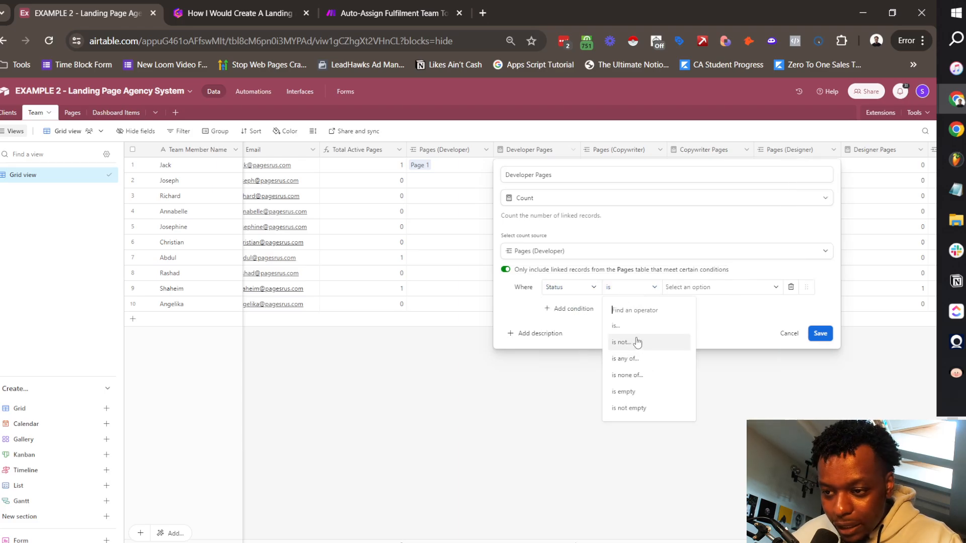
click(641, 377)
click(719, 287)
click(691, 324)
scroll(704, 372, down, 3)
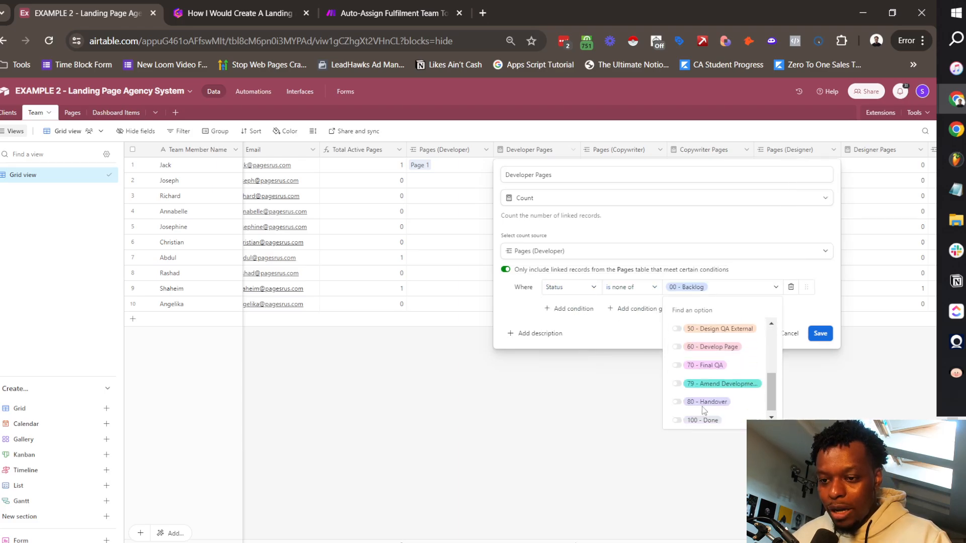
click(703, 415)
click(820, 333)
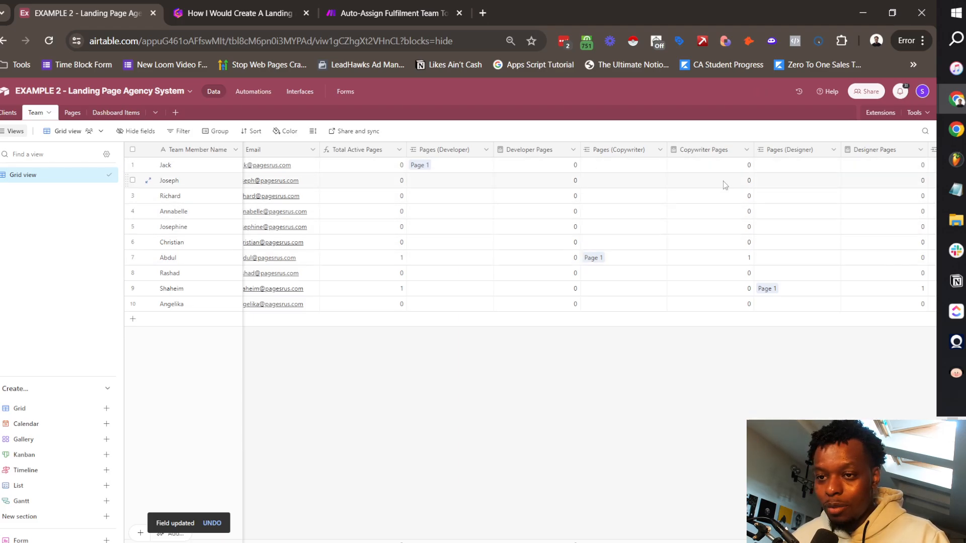
Step: Give Copywriter Pages the Status is none of 00 - Backlog, 100 - Done condition and confirm
scroll(674, 167, right, 3)
click(663, 156)
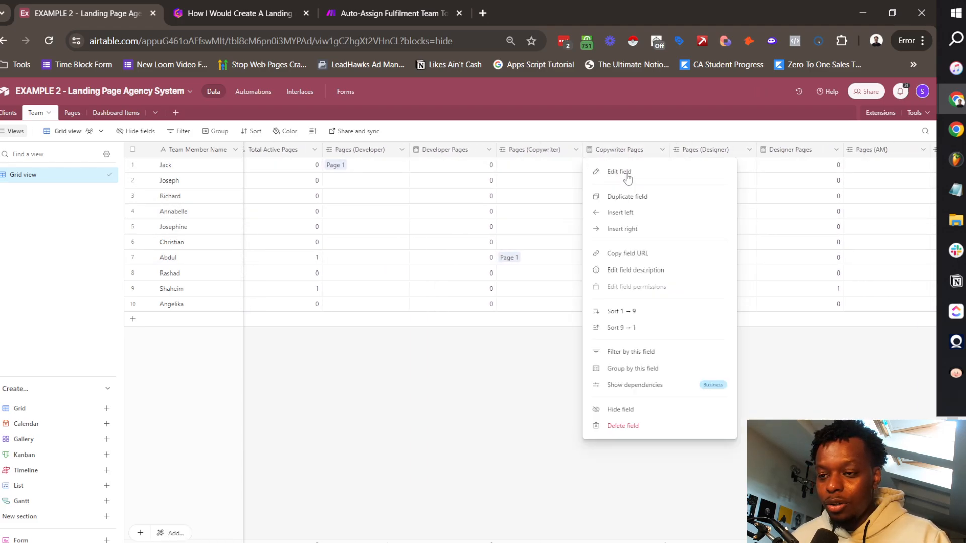
click(626, 172)
click(530, 273)
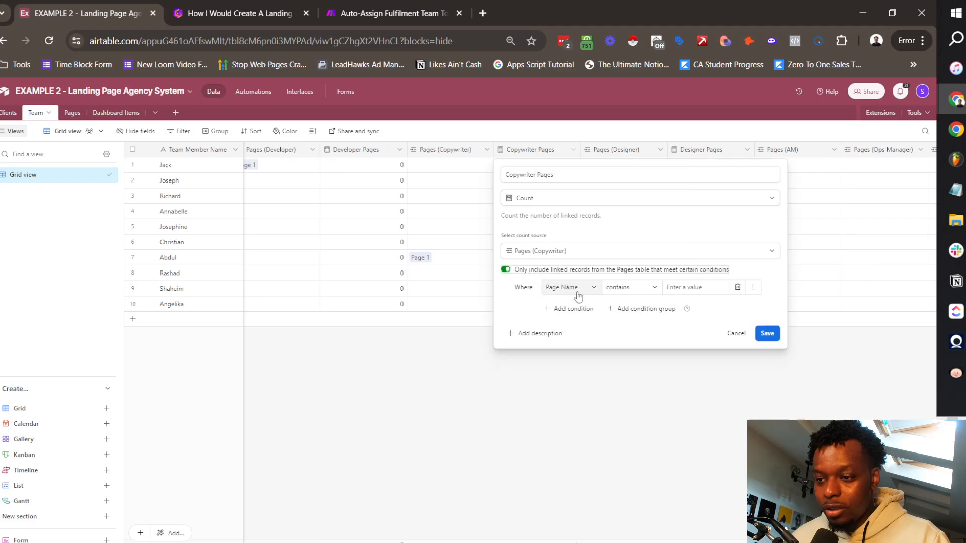
click(571, 287)
scroll(573, 373, up, 3)
click(584, 342)
click(627, 291)
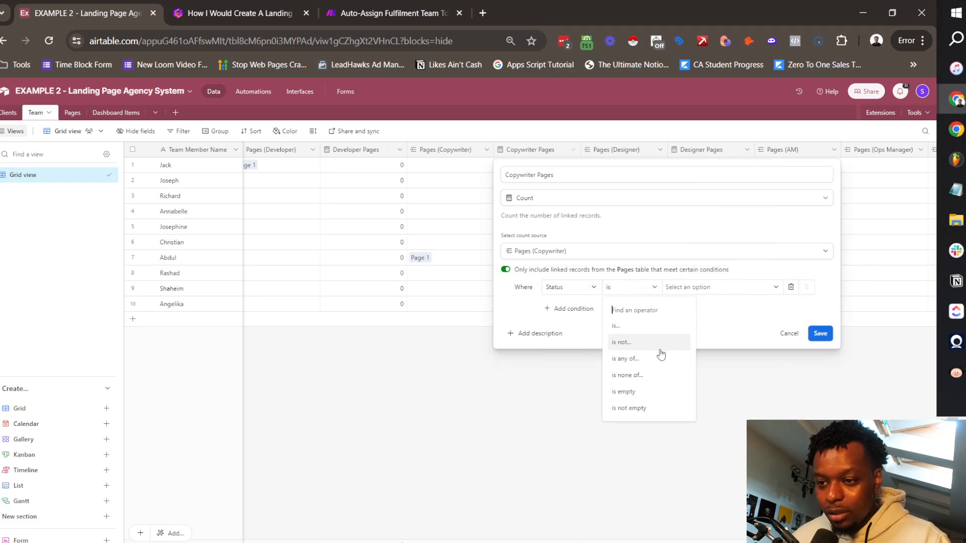
click(628, 375)
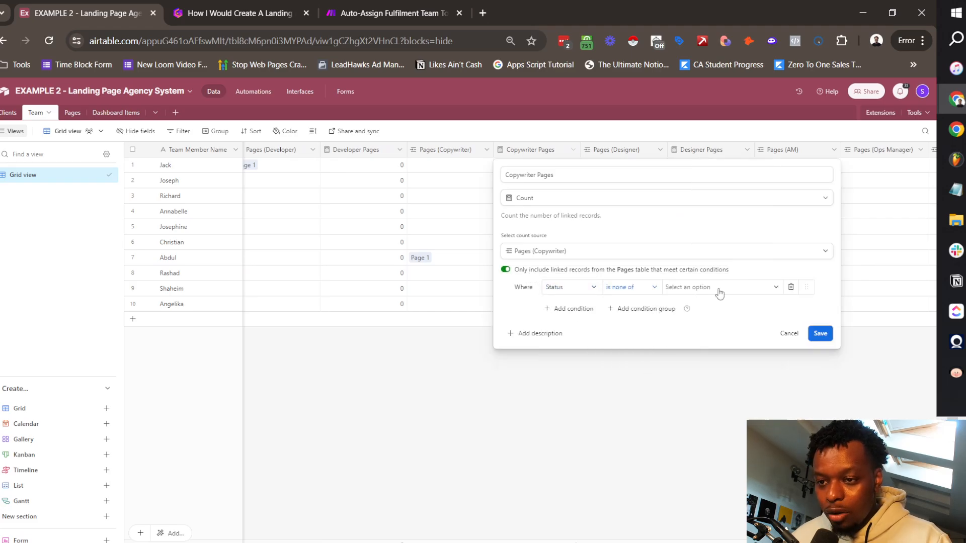
click(720, 287)
click(702, 323)
scroll(714, 372, down, 5)
click(702, 414)
click(820, 333)
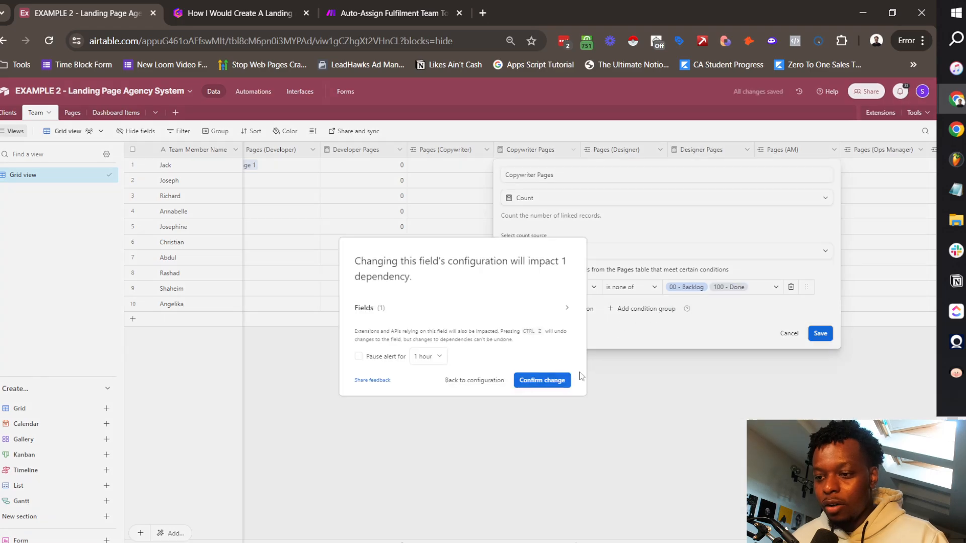
click(553, 383)
Step: Give Designer Pages the Status is none of 00 - Backlog, 100 - Done condition and confirm
scroll(583, 167, right, 3)
click(560, 149)
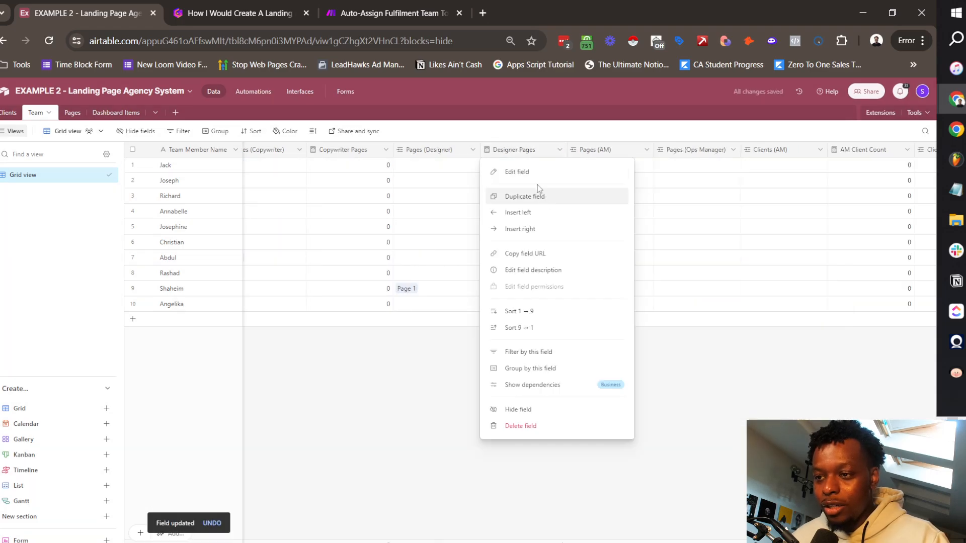
click(503, 171)
click(555, 287)
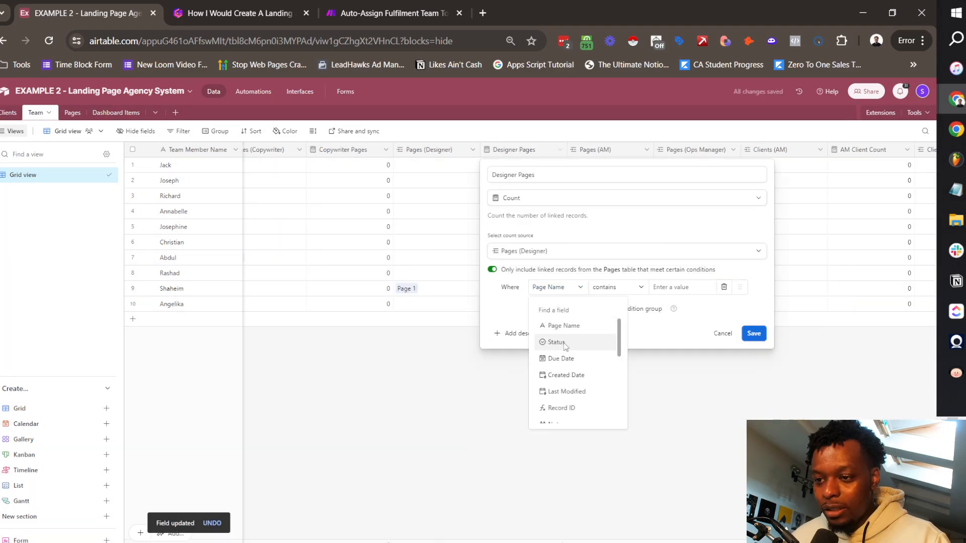
click(556, 342)
click(616, 287)
click(621, 375)
click(717, 287)
click(697, 327)
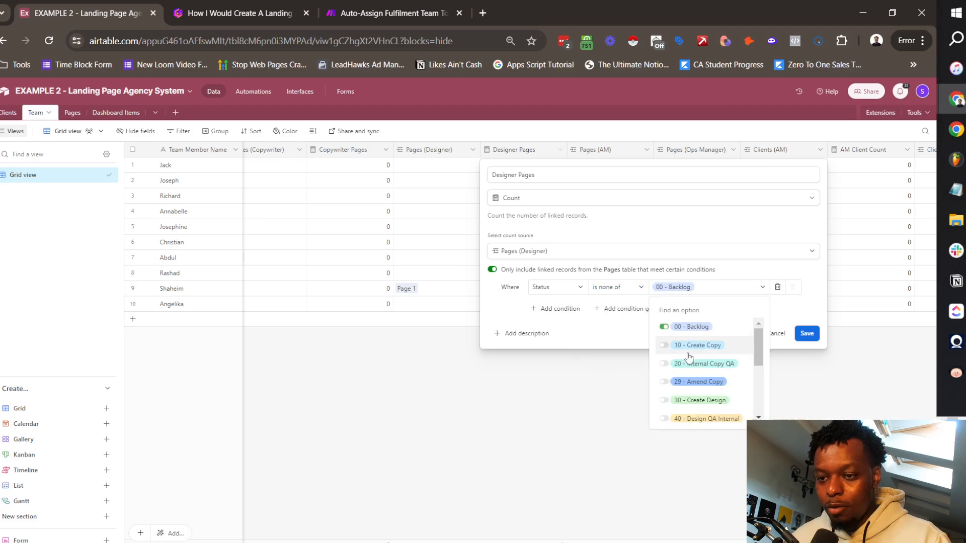
scroll(690, 360, down, 3)
click(692, 414)
click(806, 334)
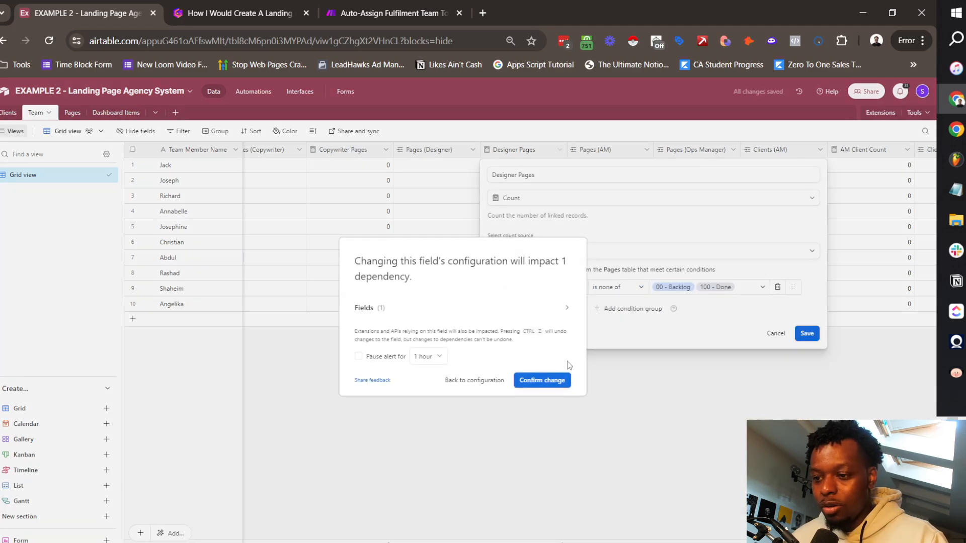
click(559, 378)
scroll(553, 242, right, 5)
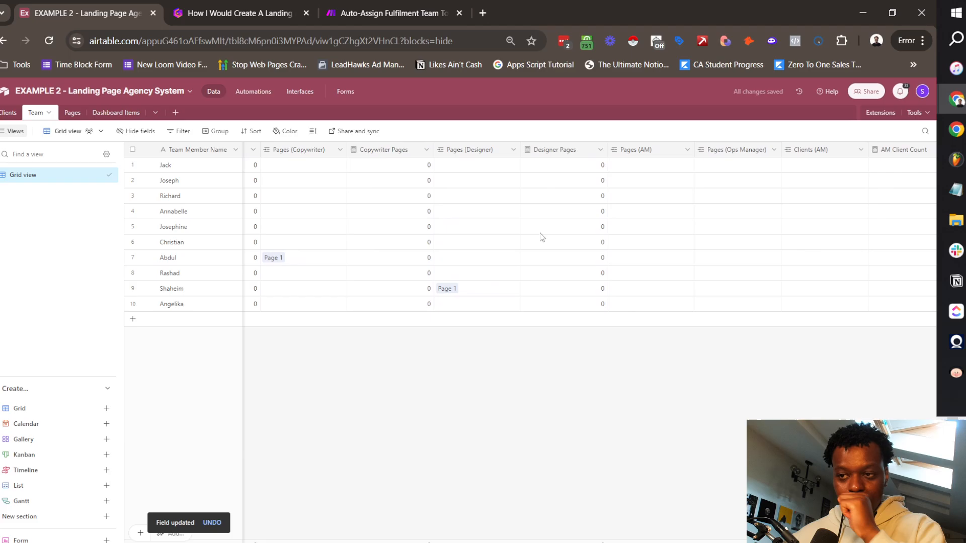
scroll(542, 238, right, 3)
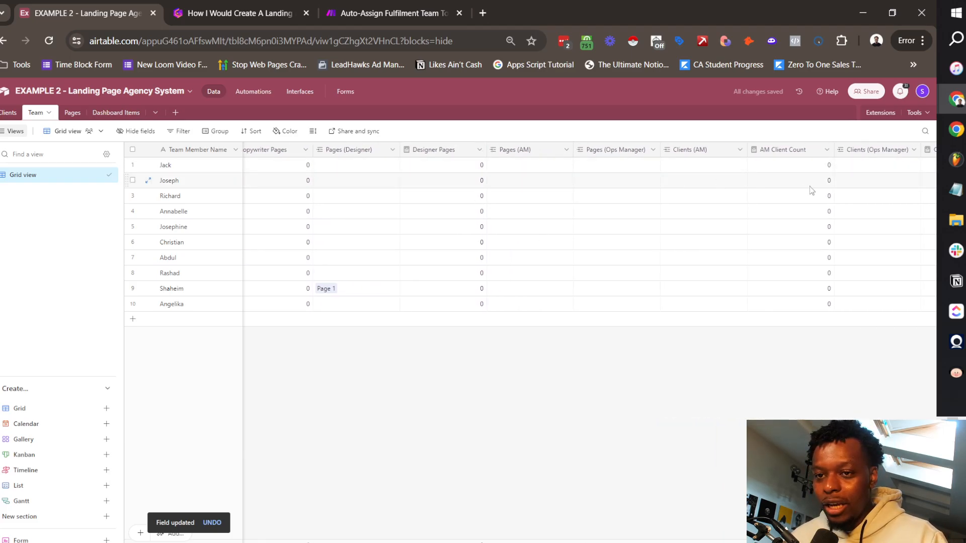
scroll(662, 152, right, 3)
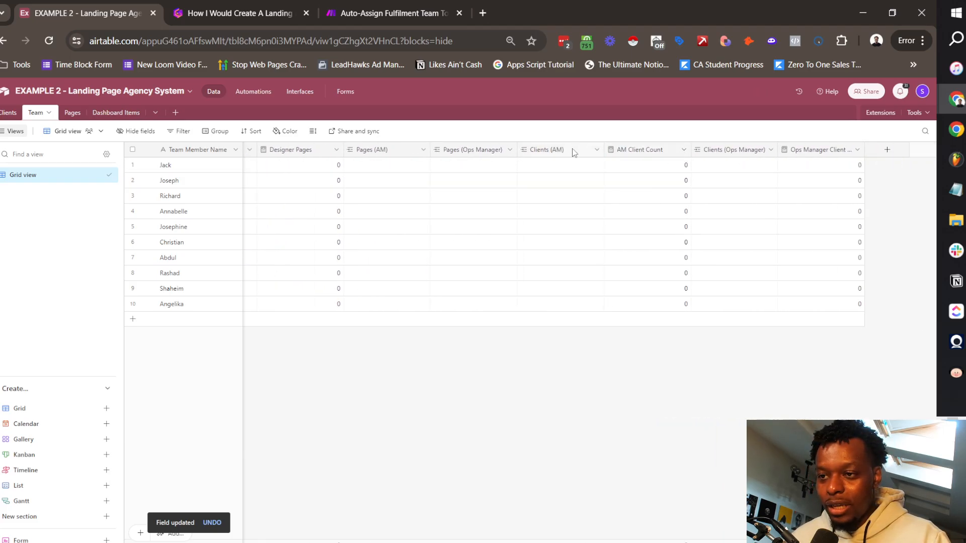
Step: Make AM Client Count count only clients whose Client Status is not Inactive
click(597, 150)
click(567, 172)
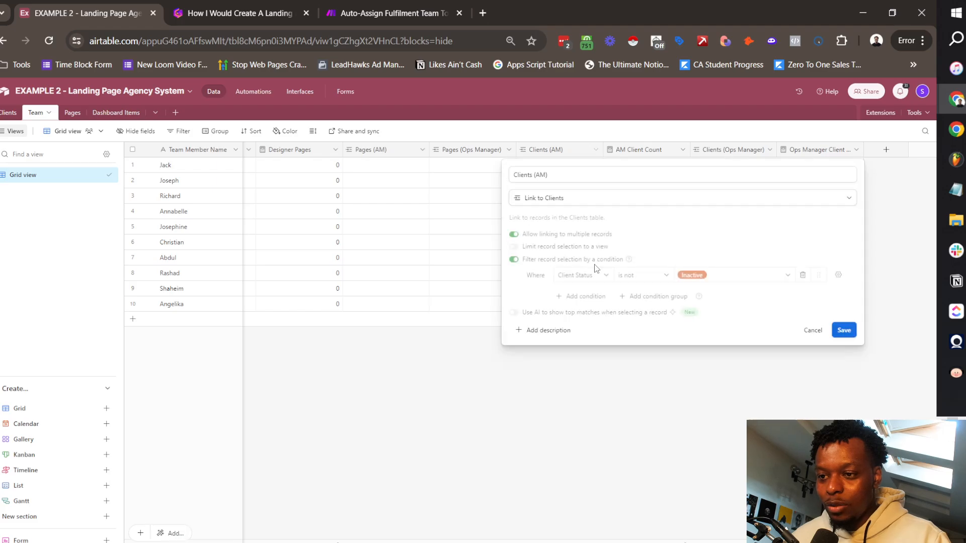
click(810, 330)
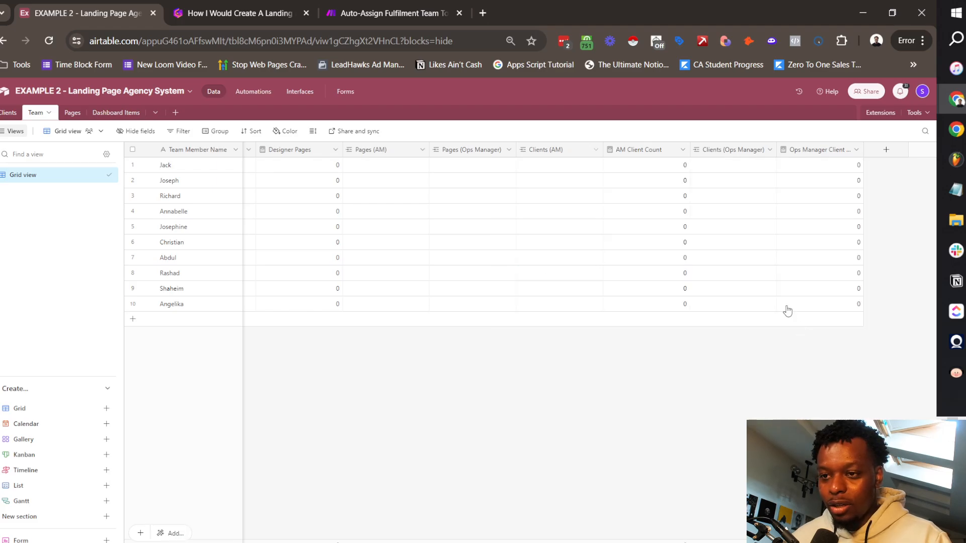
click(684, 149)
click(629, 172)
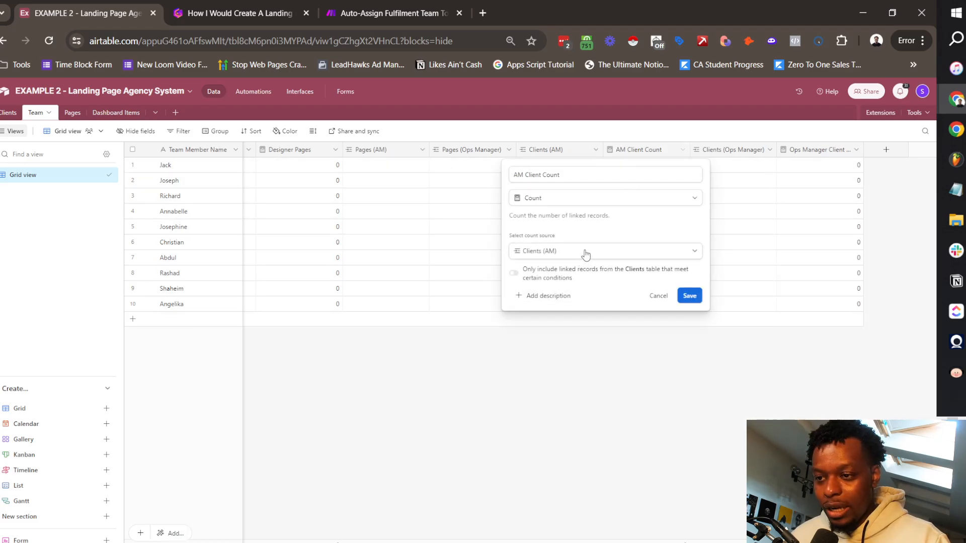
click(567, 275)
click(583, 287)
click(591, 359)
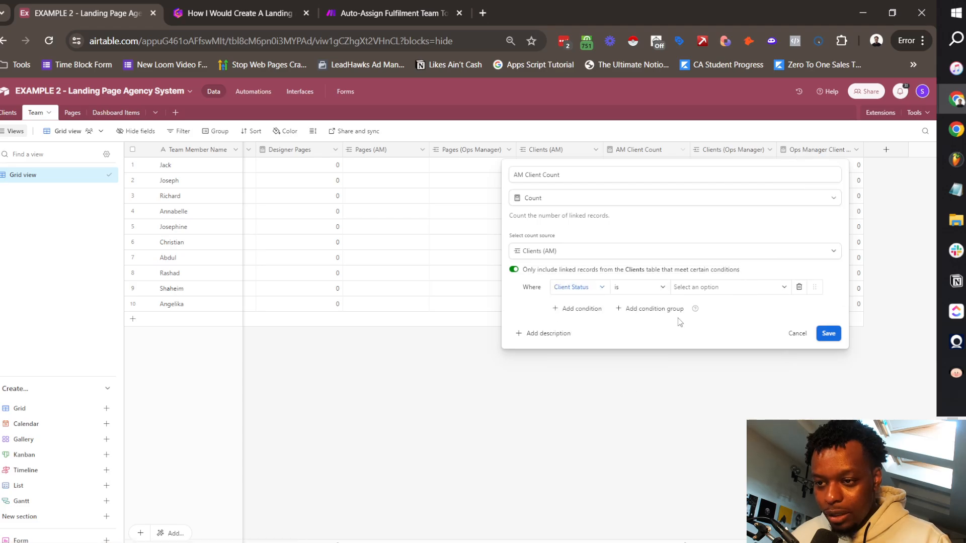
click(637, 287)
click(637, 342)
click(710, 289)
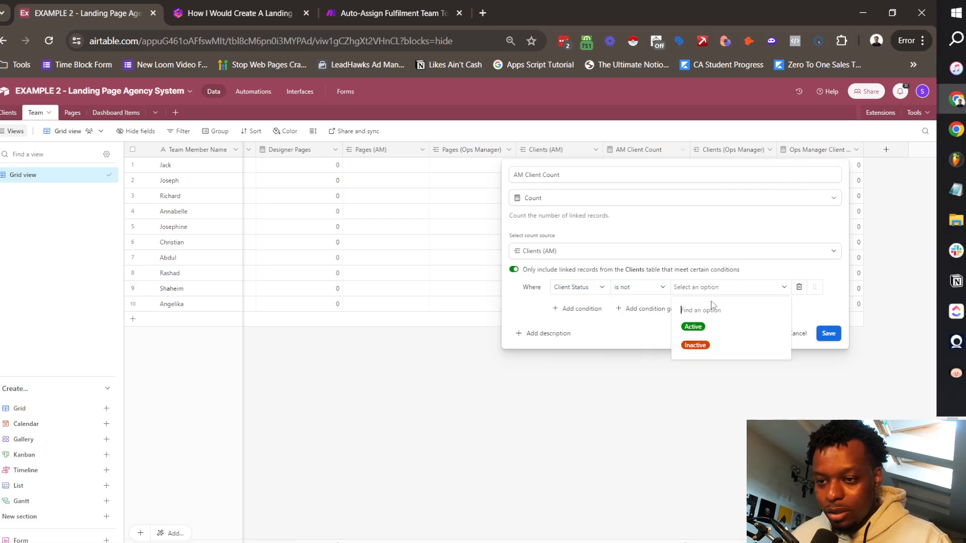
click(719, 345)
click(828, 333)
Step: Make Ops Manager Client Count count only clients whose Client Status is not Inactive
click(855, 149)
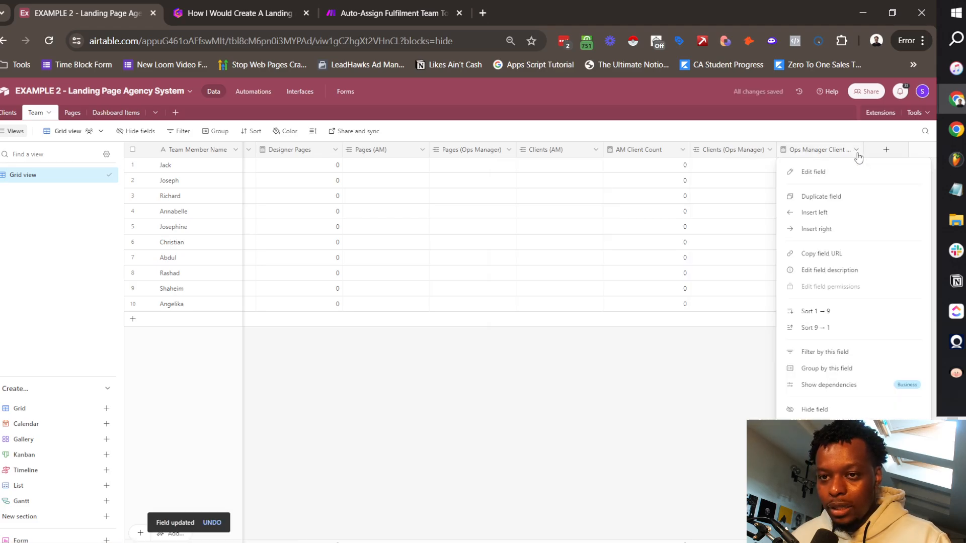
click(805, 171)
click(570, 275)
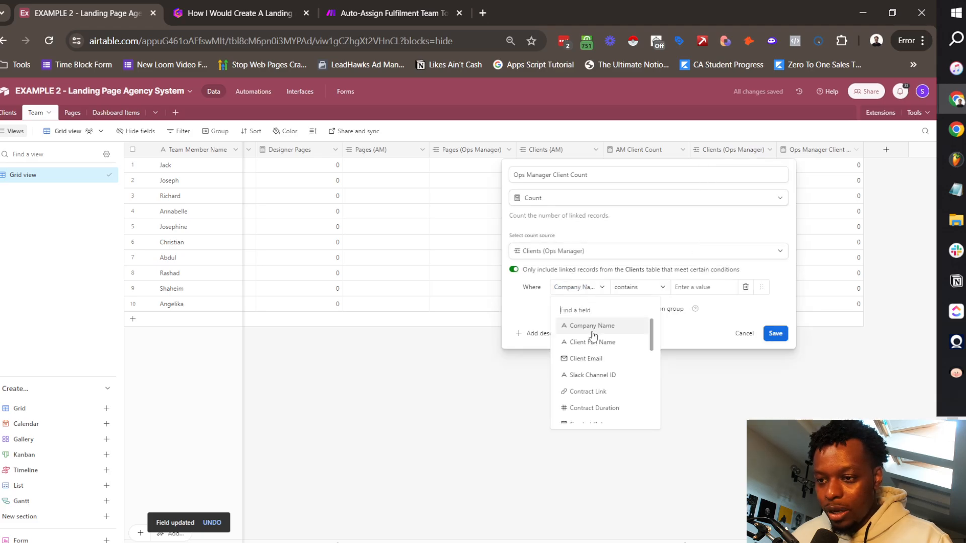
scroll(593, 372, down, 3)
click(595, 412)
click(643, 286)
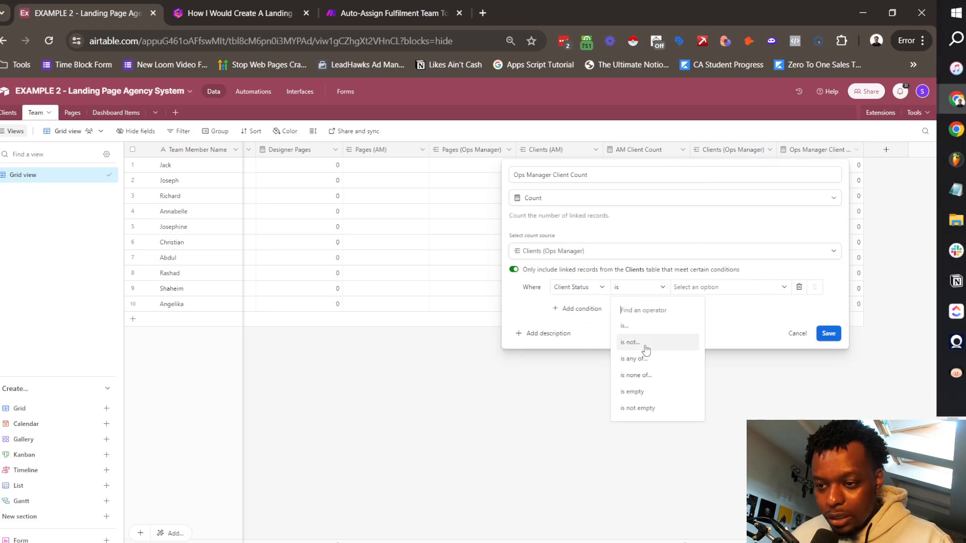
click(649, 342)
click(715, 287)
click(720, 350)
click(829, 333)
scroll(554, 205, left, 15)
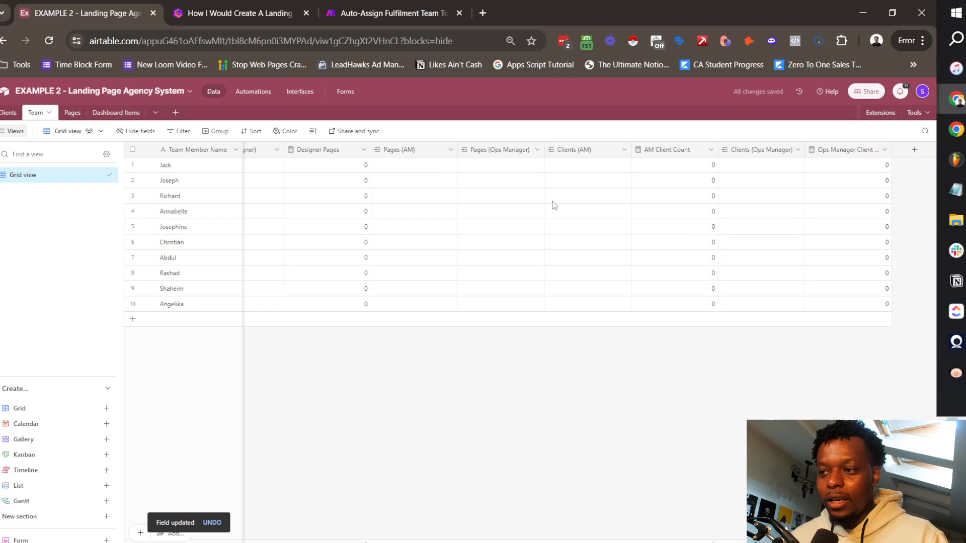
scroll(566, 195, right, 15)
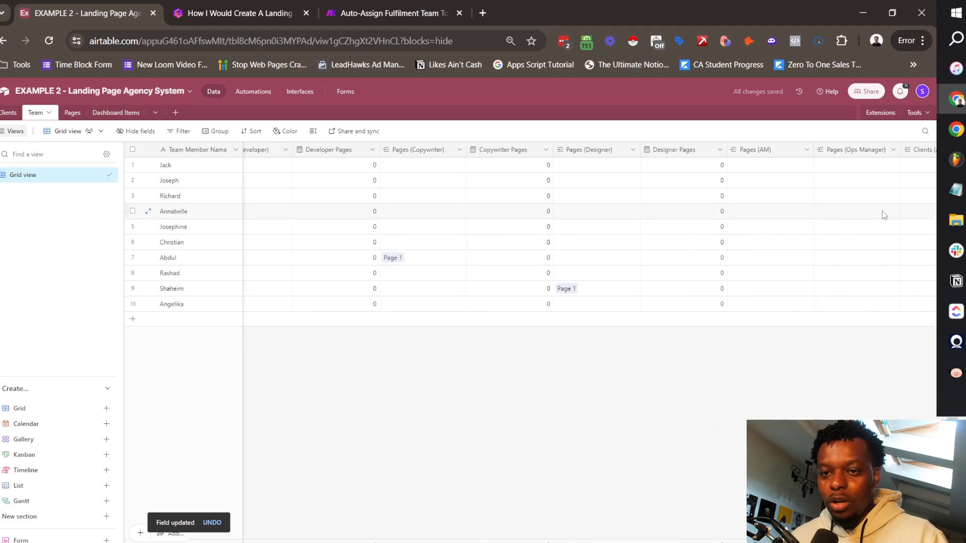
scroll(658, 172, right, 3)
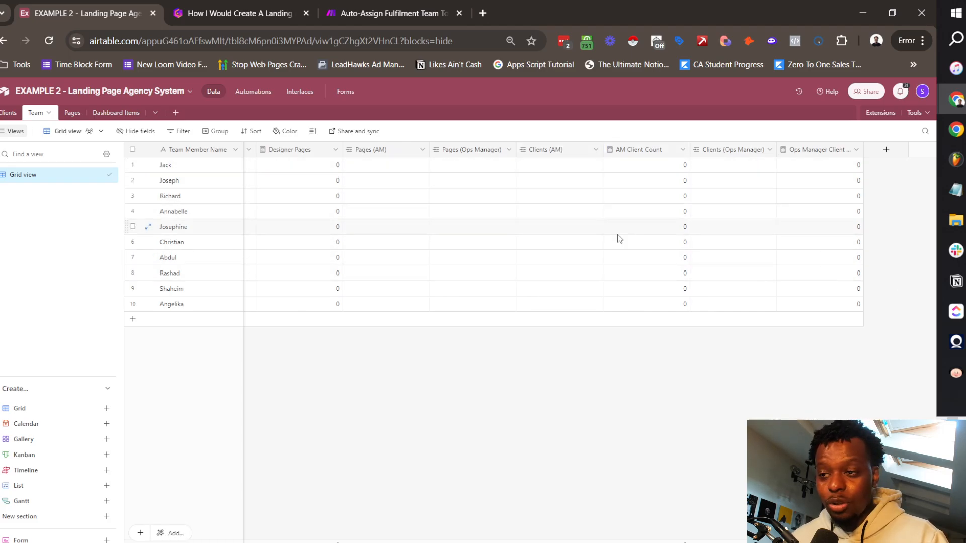
Step: Insert a 'Total Active Clients' formula field left of Total Active Pages: SUM({AM Client Count}, …)
scroll(616, 237, left, 15)
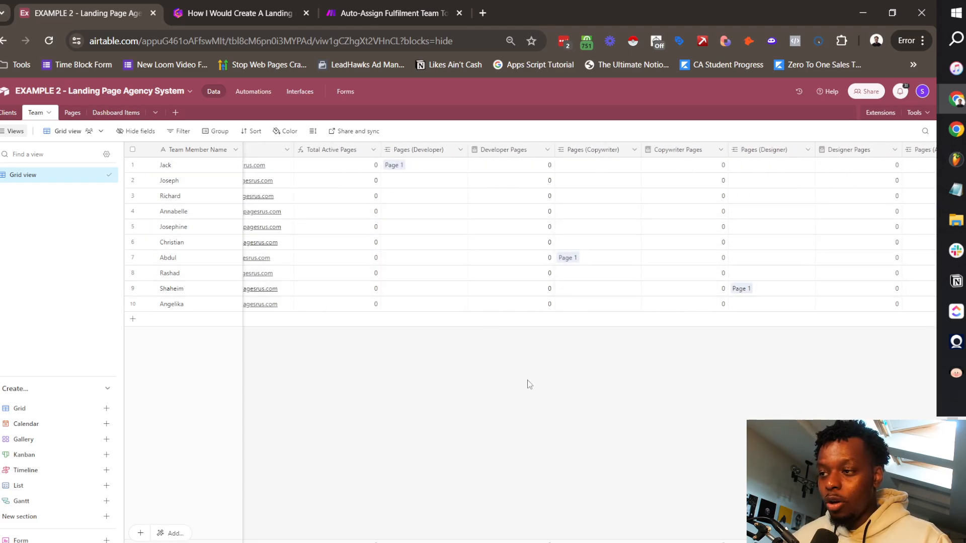
scroll(334, 155, left, 5)
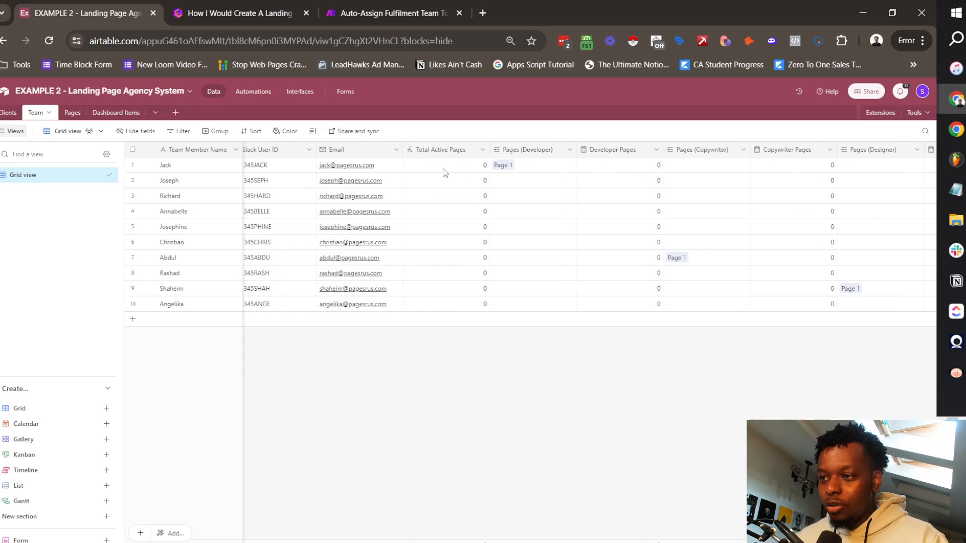
right_click(490, 151)
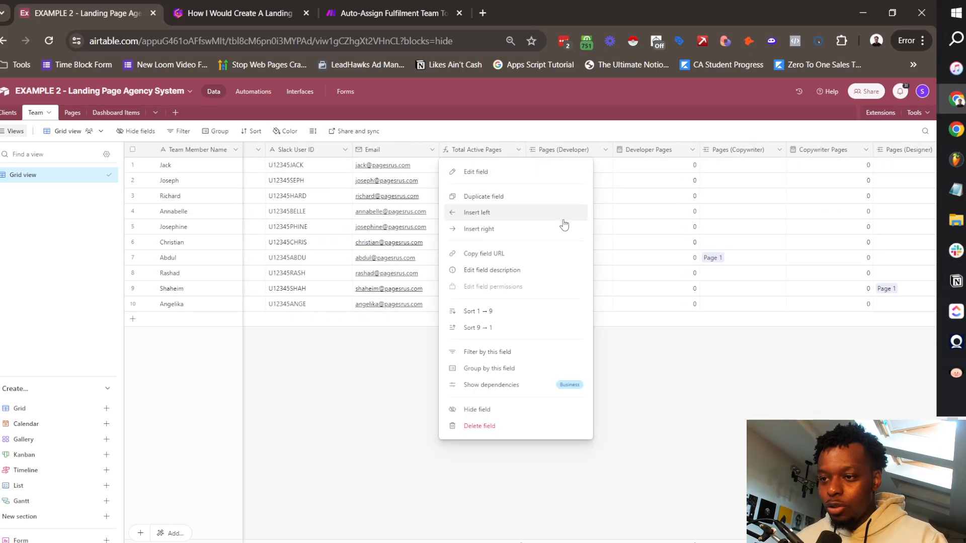
click(506, 212)
text(Total Active Clients)
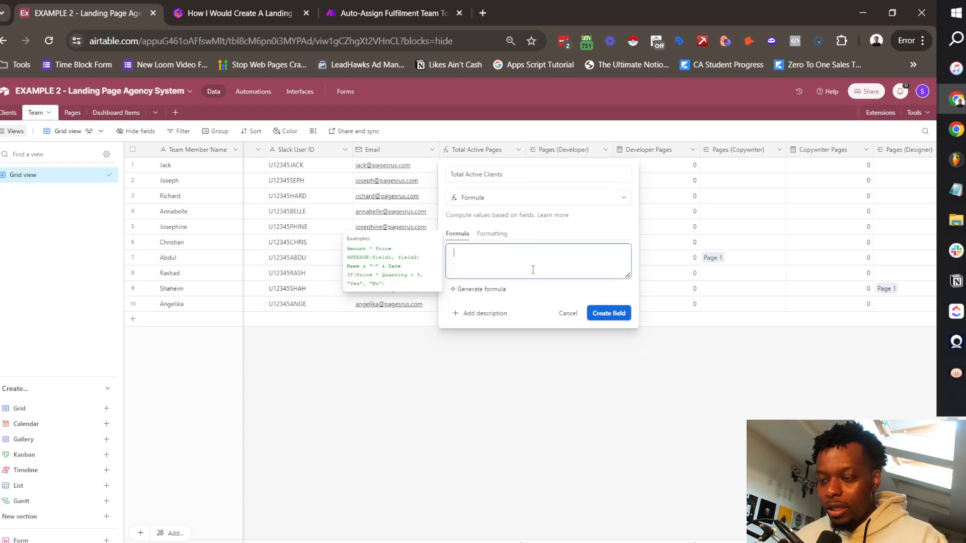
text(am)
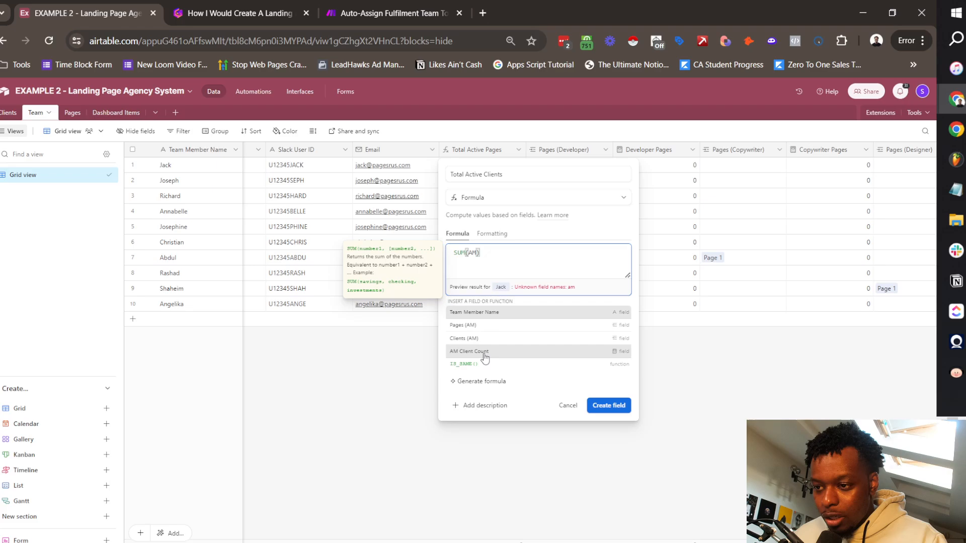
click(482, 357)
click(533, 253)
text(, op)
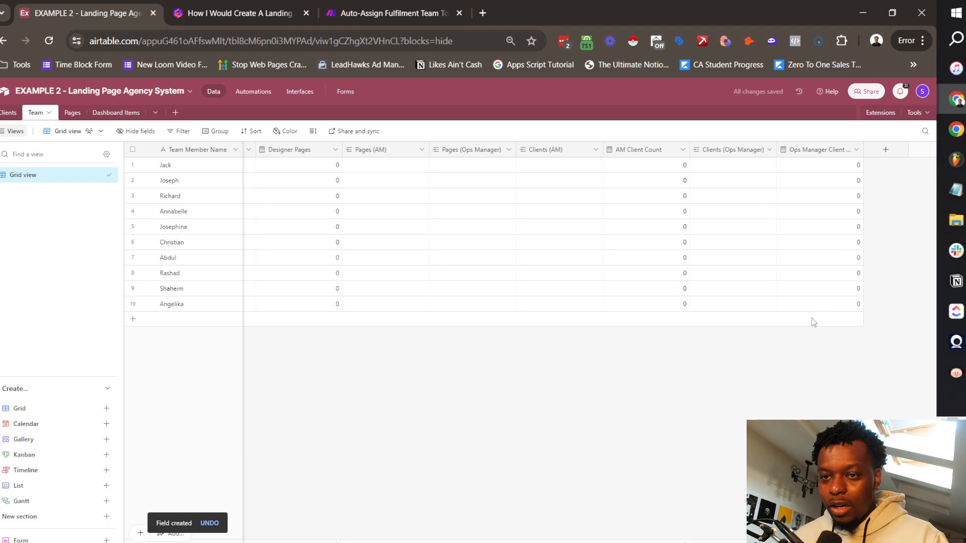
scroll(605, 257, left, 10)
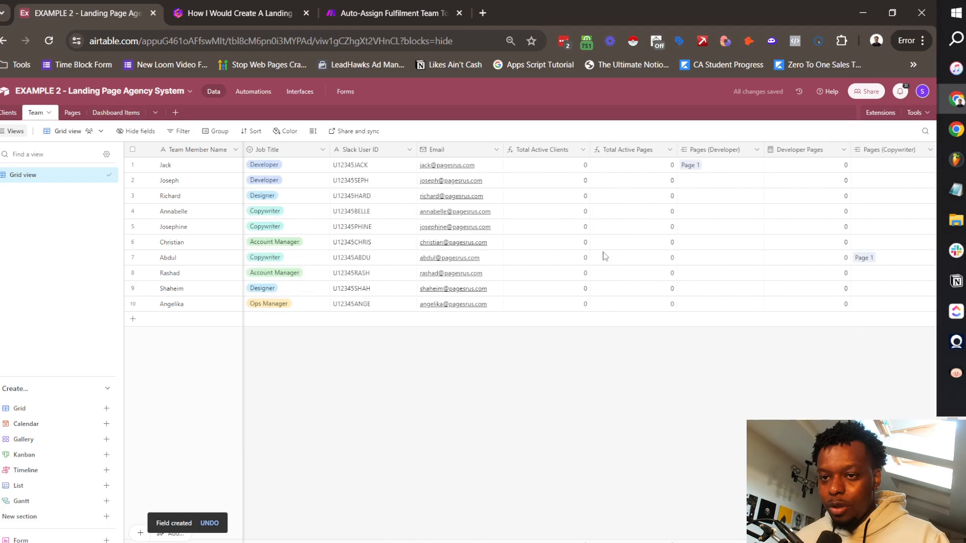
scroll(744, 169, right, 10)
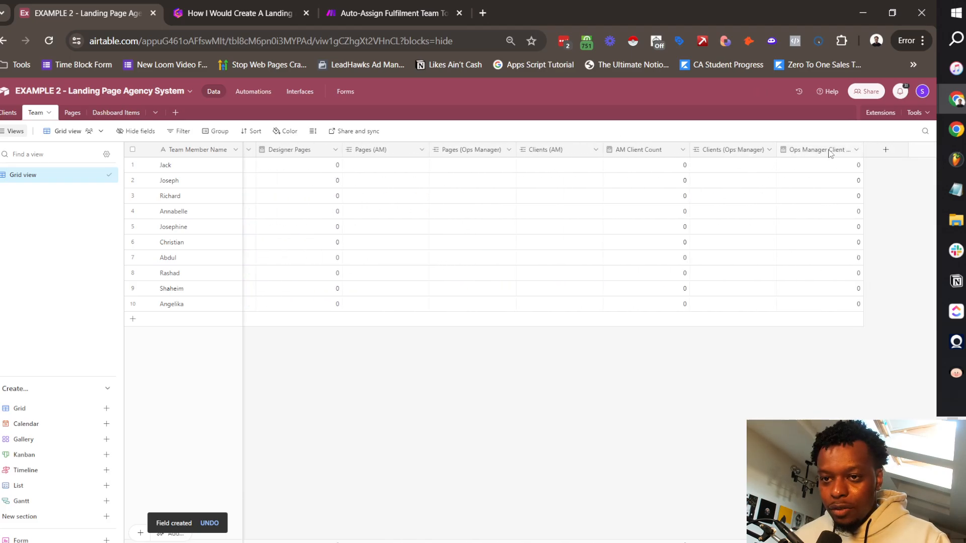
Step: Edit the Ops Manager Client Count field's name and save the field
click(853, 151)
click(818, 168)
click(686, 176)
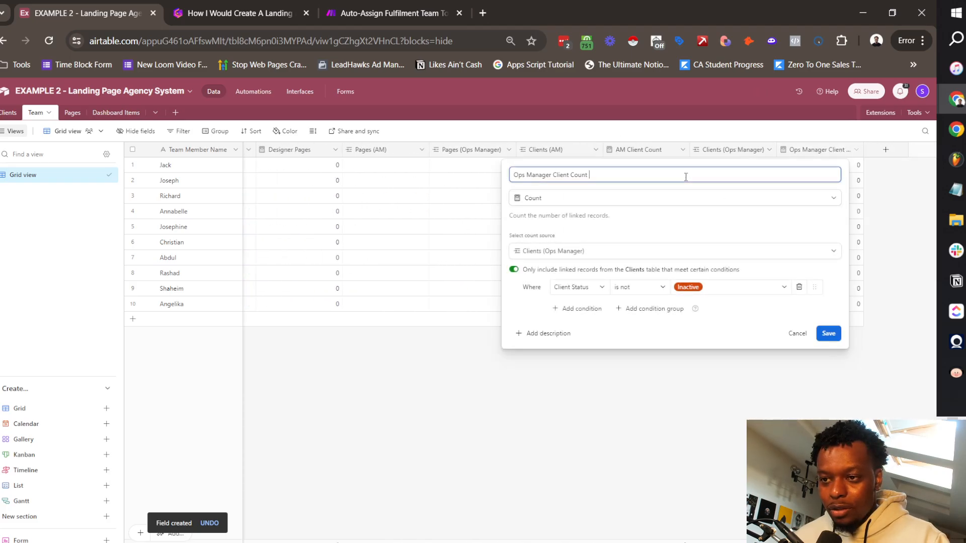
click(828, 333)
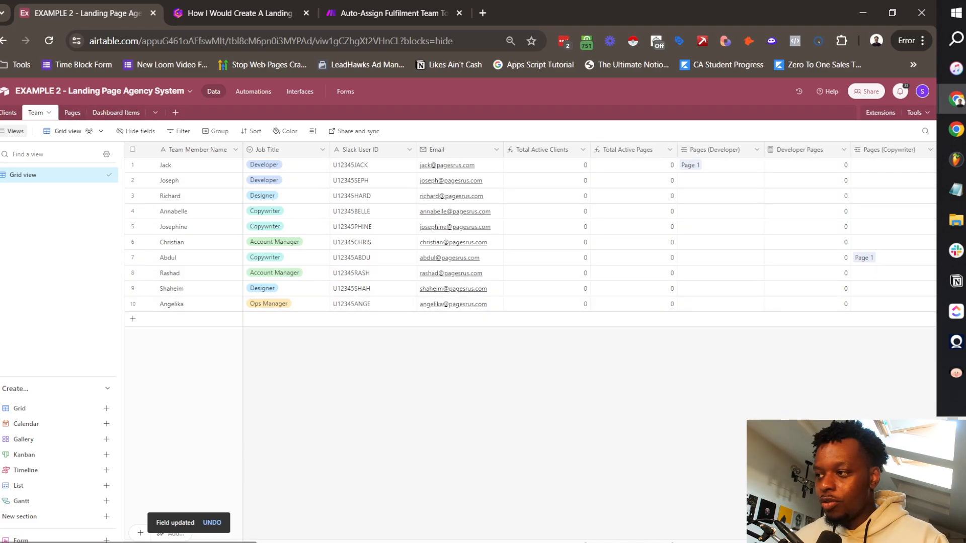
Step: Delete the Notes, Assignee and Status fields from the Dashboard Items table
click(8, 112)
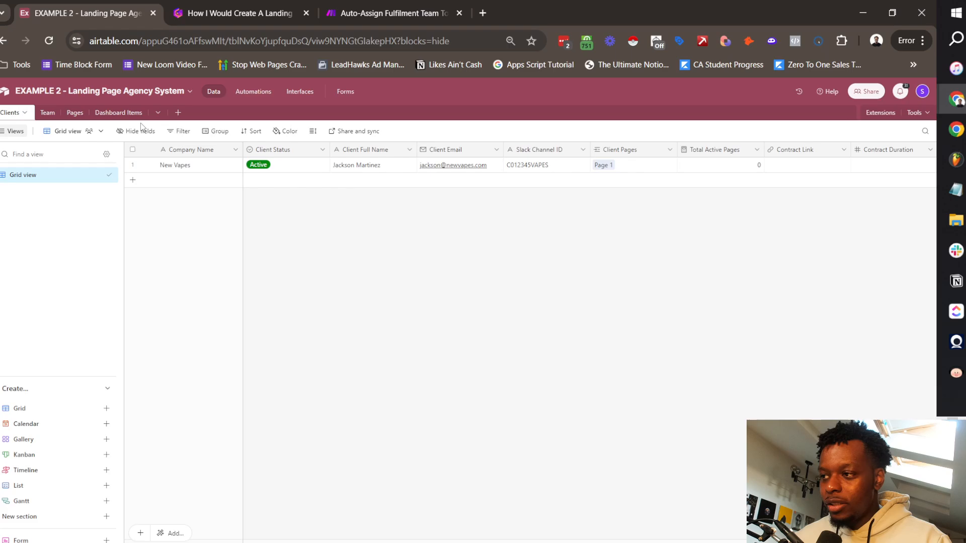
click(48, 112)
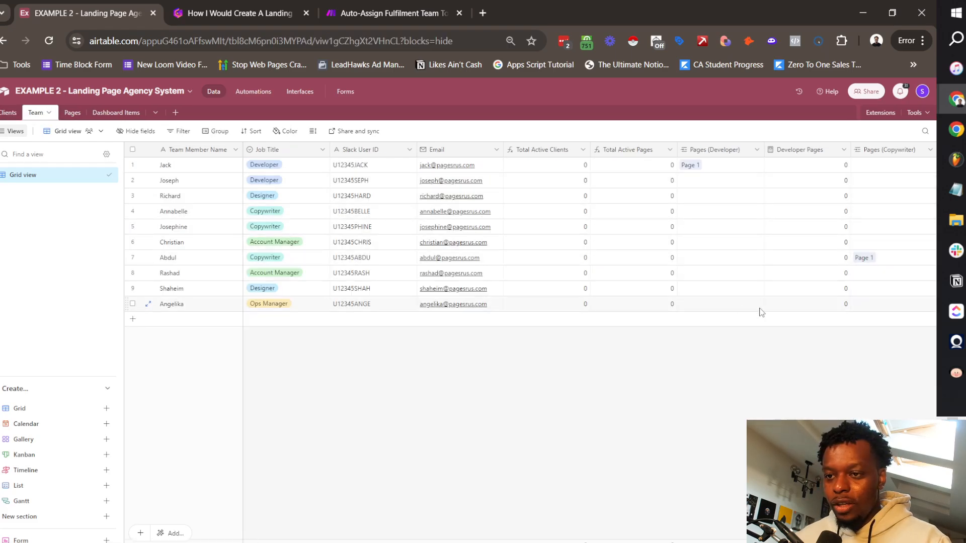
click(116, 112)
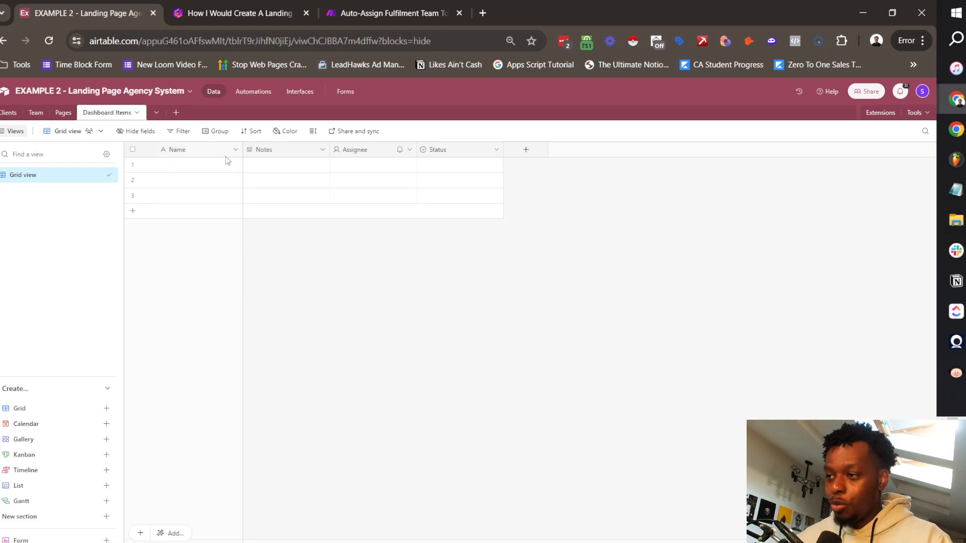
right_click(288, 150)
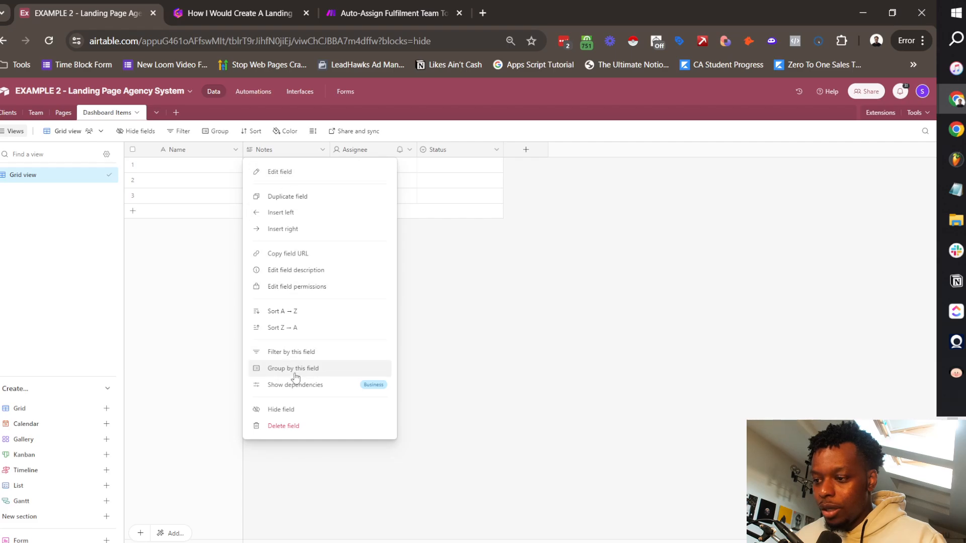
click(302, 425)
right_click(294, 152)
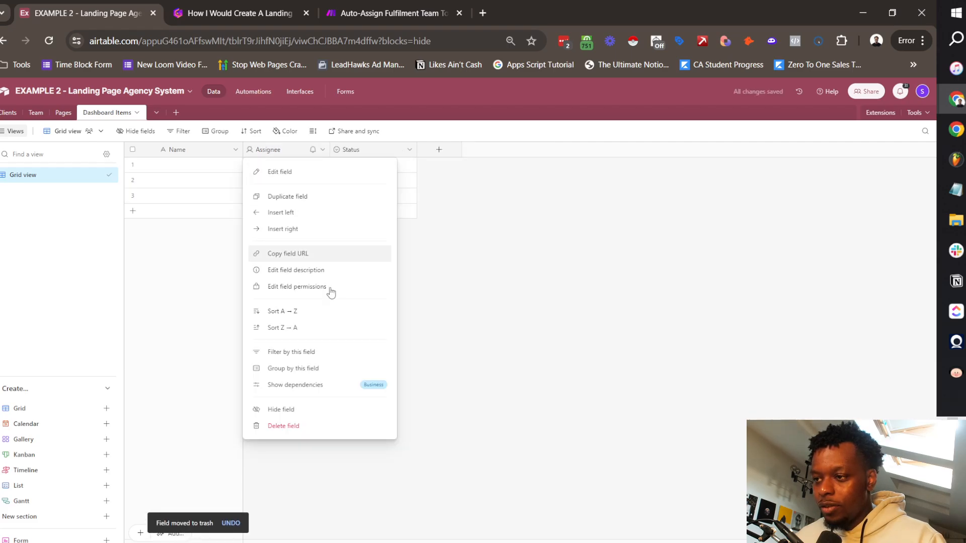
click(302, 426)
right_click(287, 151)
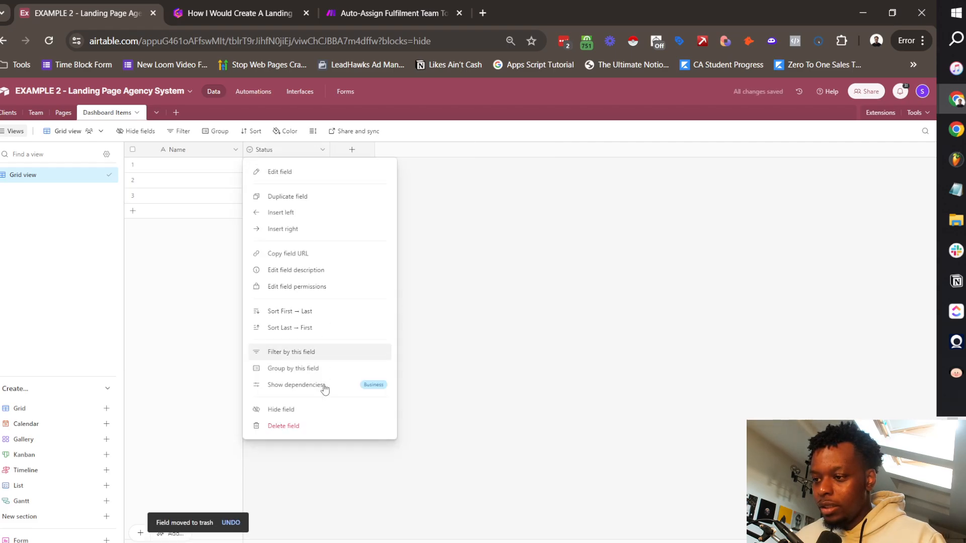
click(323, 428)
Step: Add a Created time field with the Friendly date format
click(266, 150)
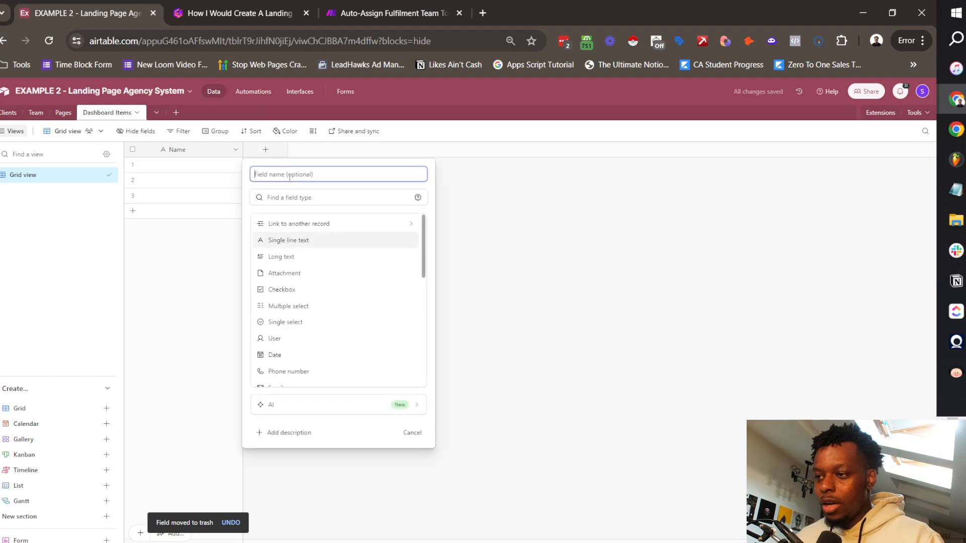
text(Created)
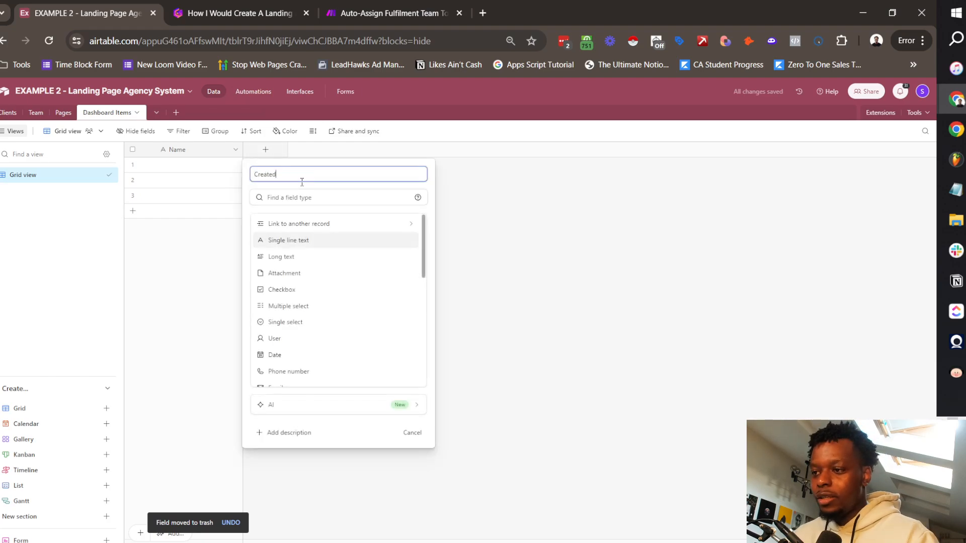
click(302, 197)
text(creat)
click(295, 241)
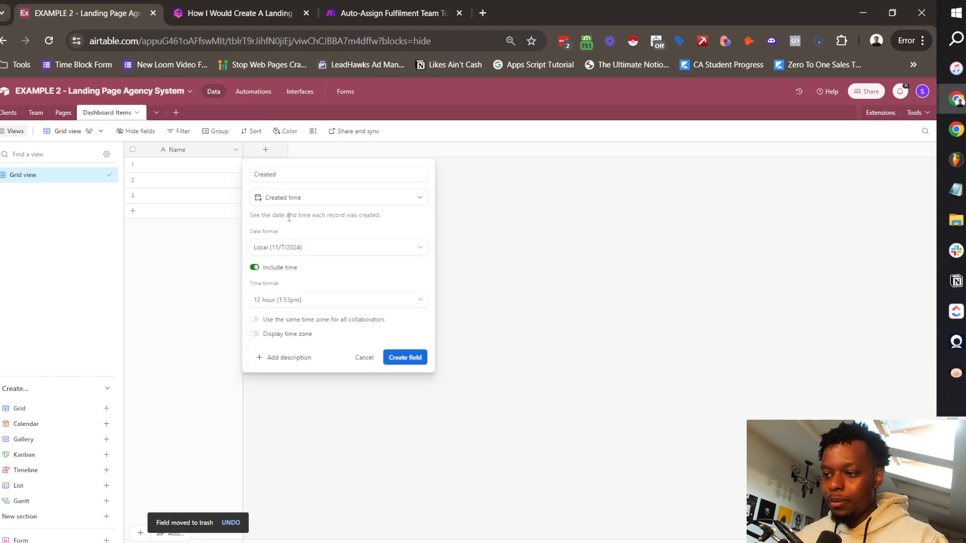
click(283, 248)
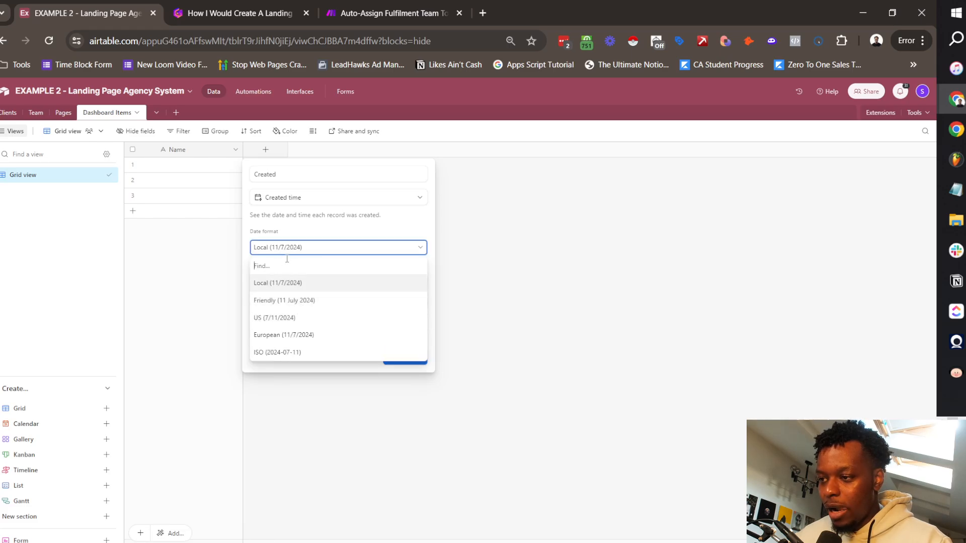
click(309, 301)
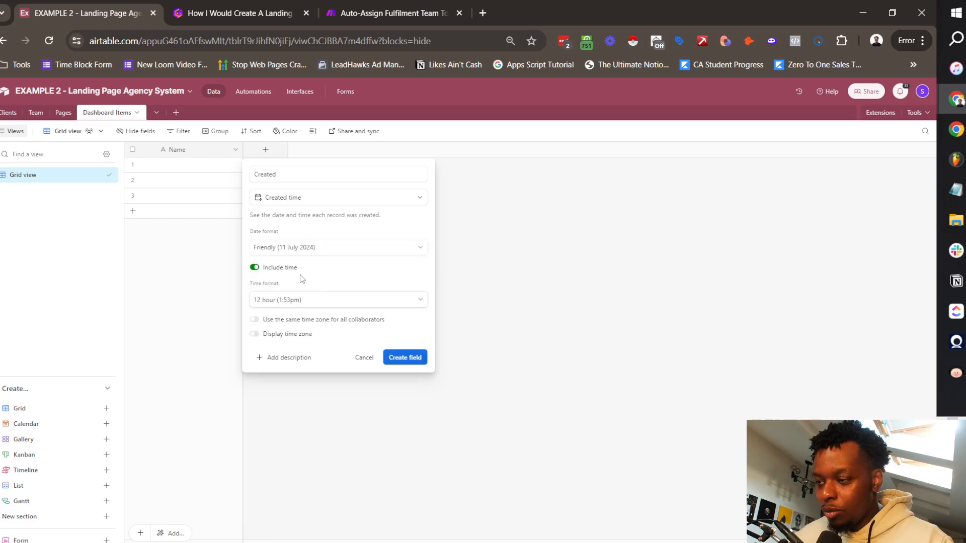
click(408, 357)
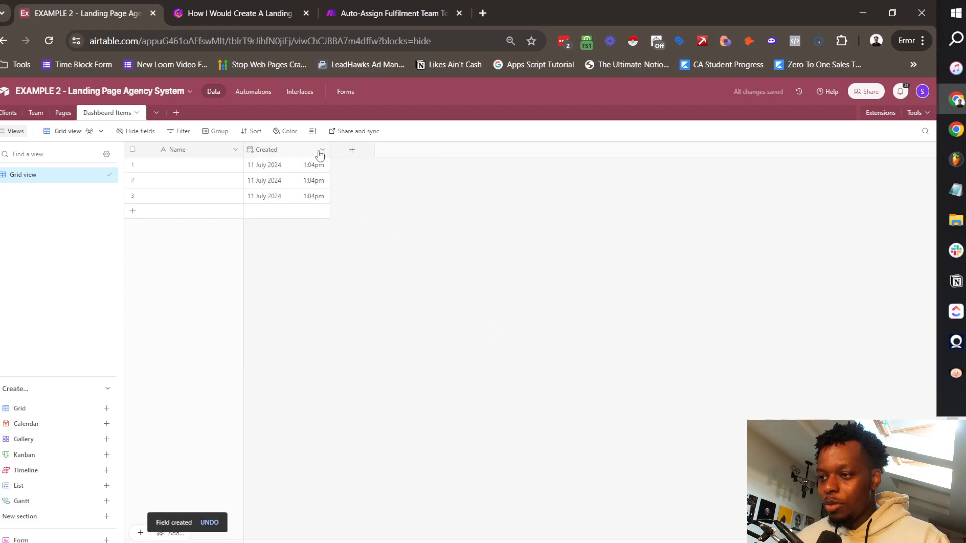
Step: Turn on Display time zone for the Created field and widen its column
click(320, 155)
click(309, 173)
click(290, 335)
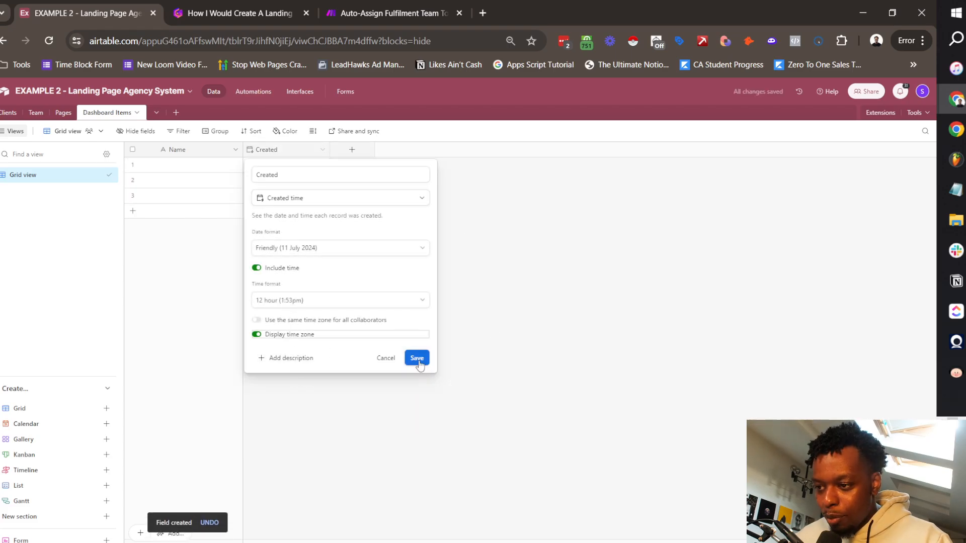
click(418, 361)
drag(330, 149, 349, 149)
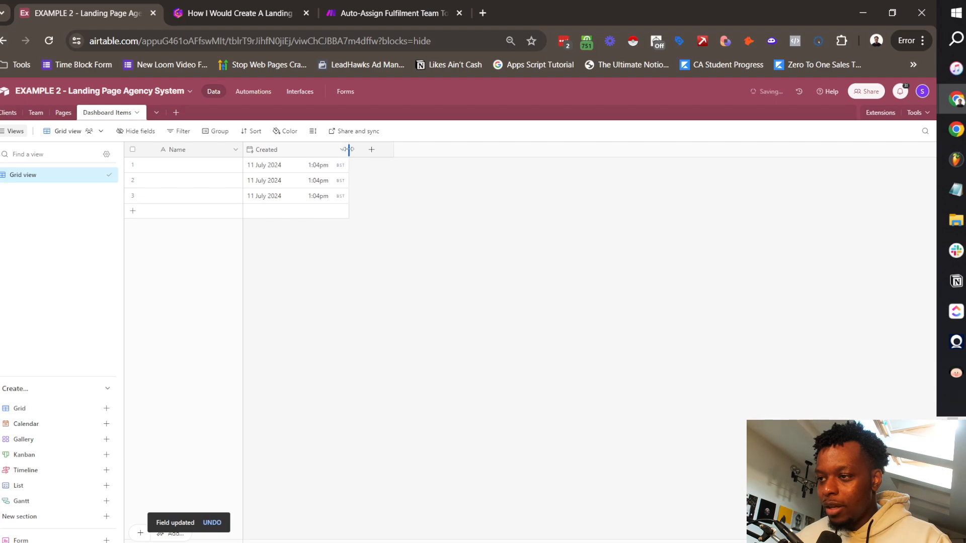
click(235, 150)
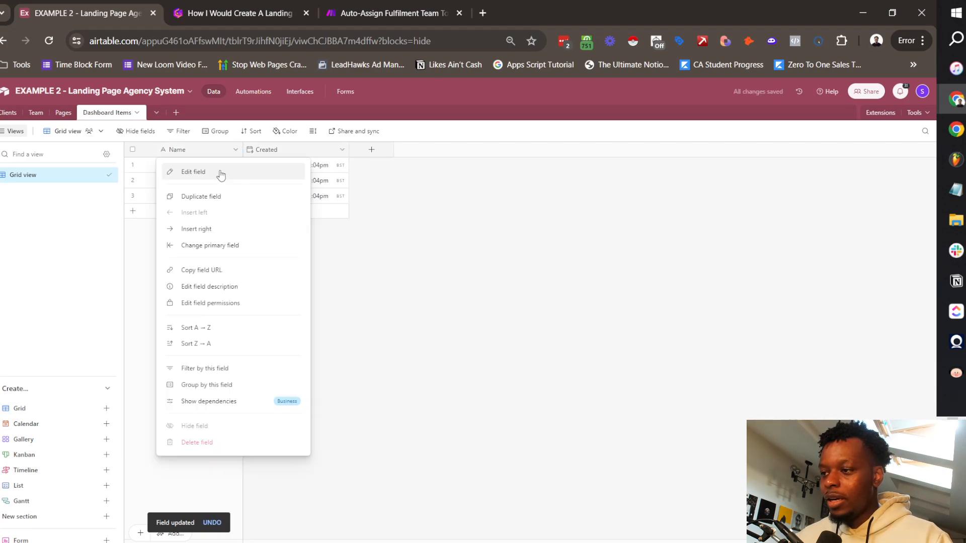
Step: Rename the Name field to 'Page Name'
click(197, 172)
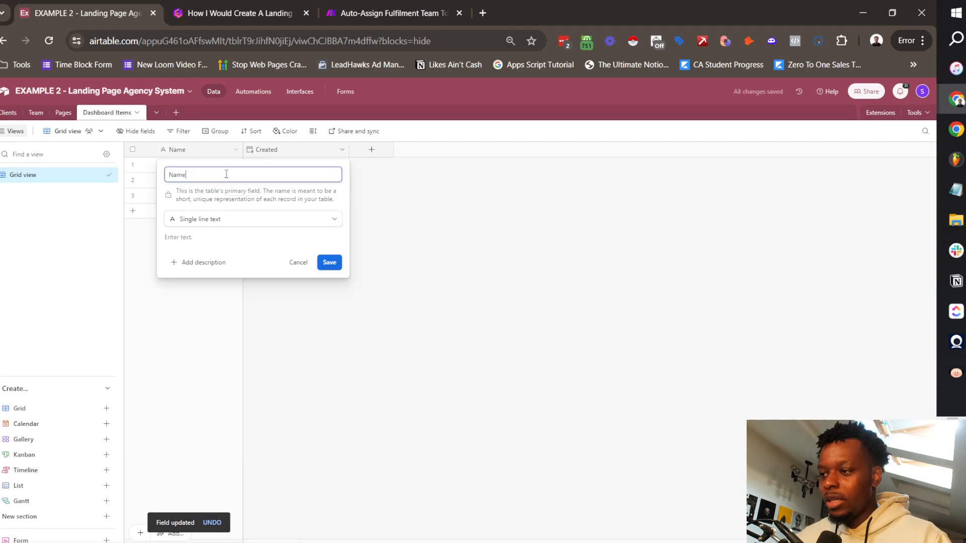
text(P)
click(247, 202)
click(329, 262)
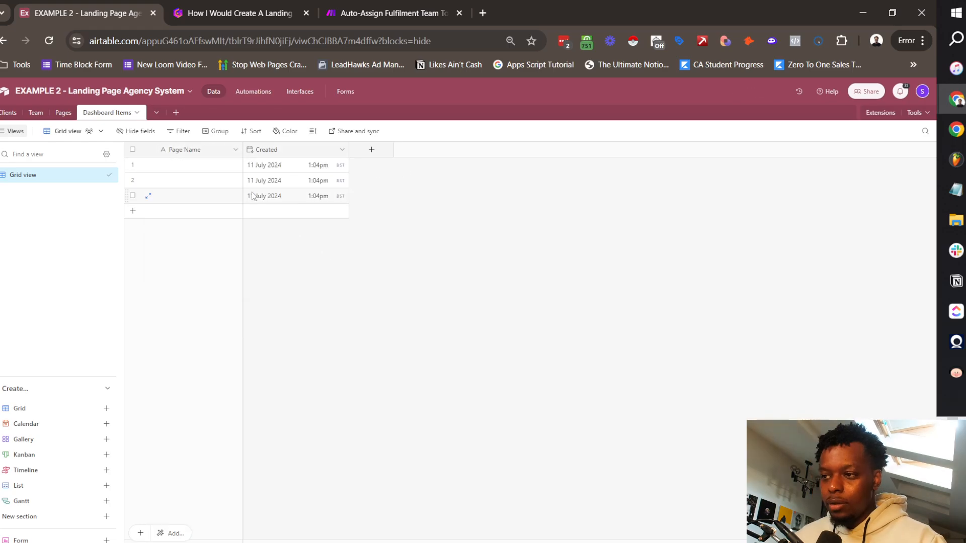
Step: Add a single line text field called 'Company Name'
click(372, 150)
text(C)
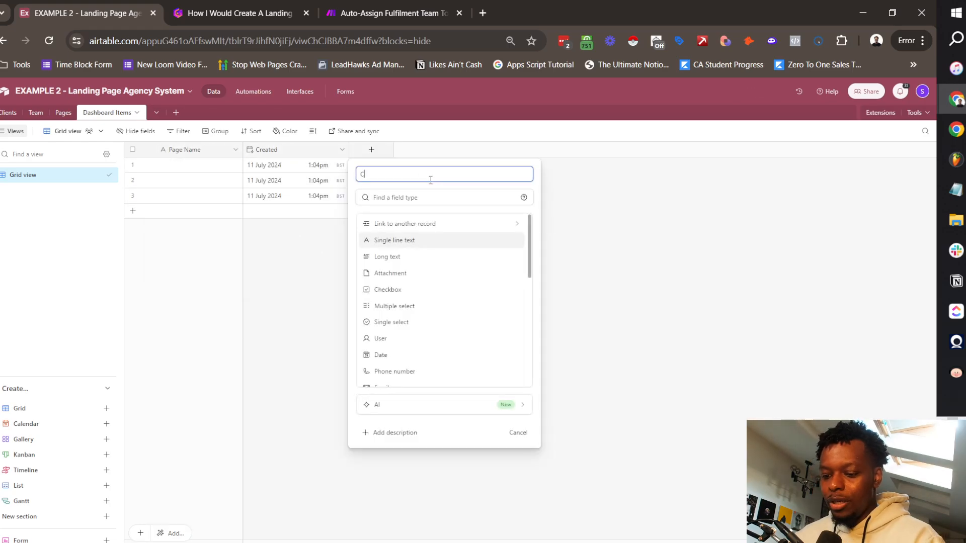
text(ompan)
text(y Name)
click(417, 241)
click(510, 274)
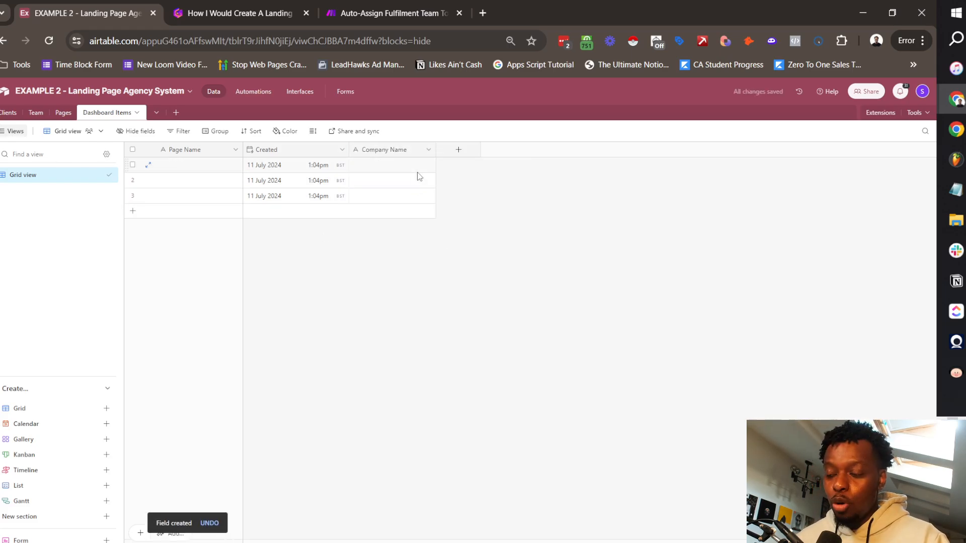
Step: Add a single line text 'Status' field and move the Created column to the end
click(457, 150)
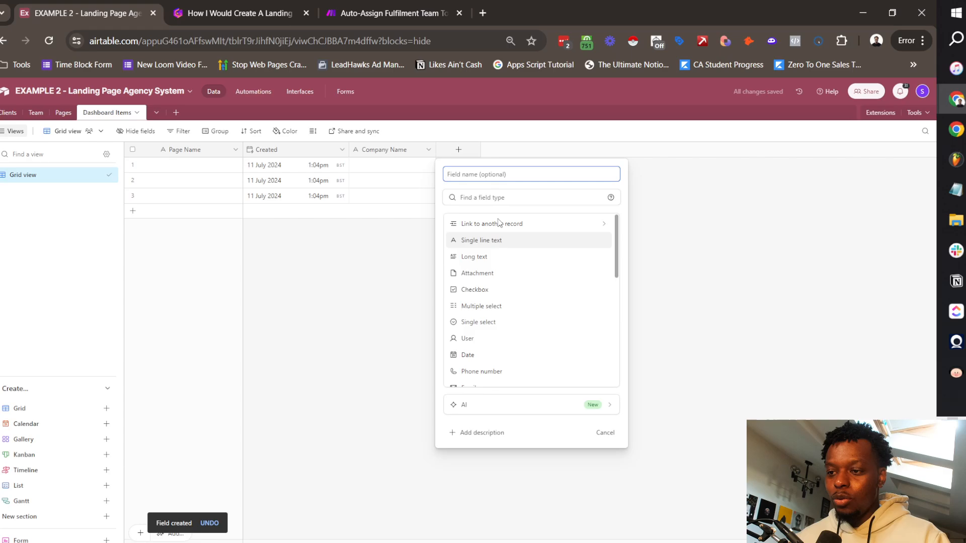
click(463, 241)
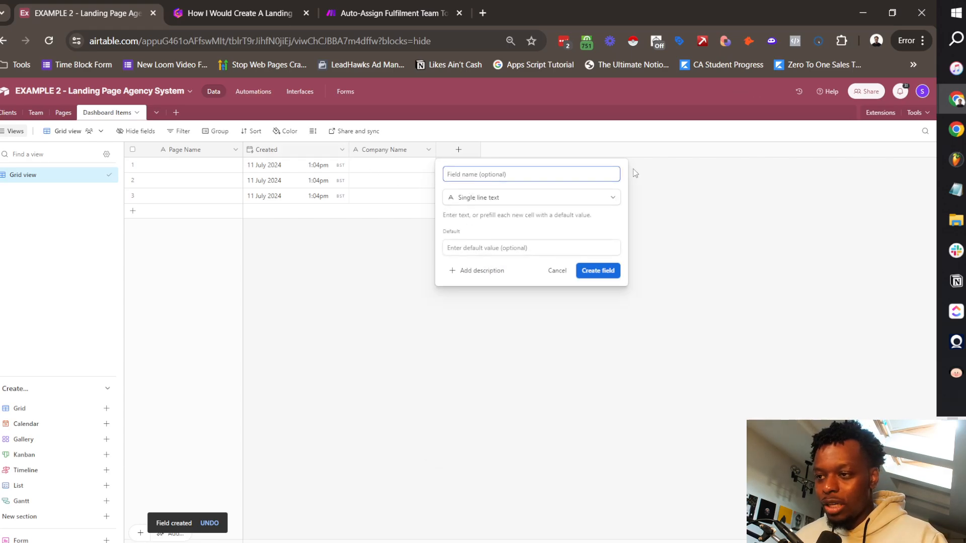
text(Status)
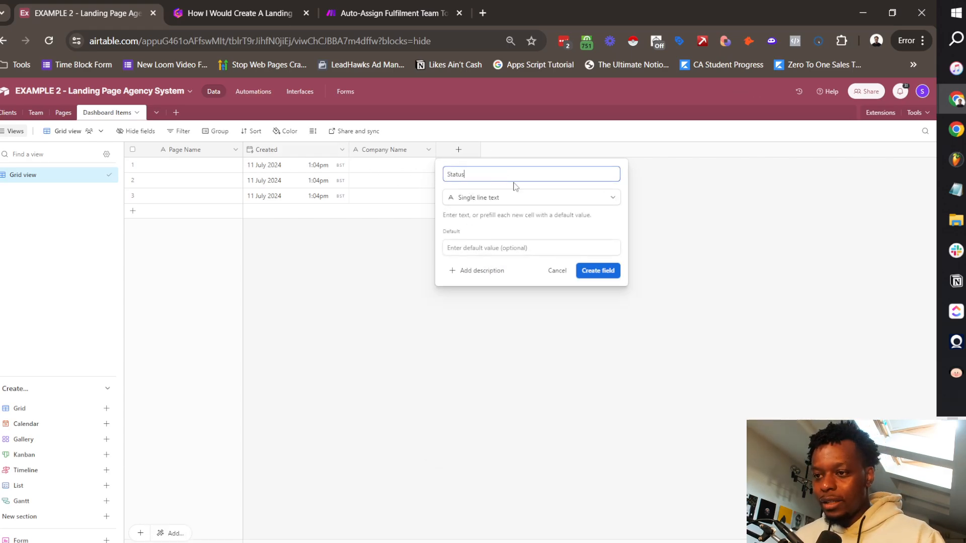
click(596, 270)
drag(309, 150, 511, 160)
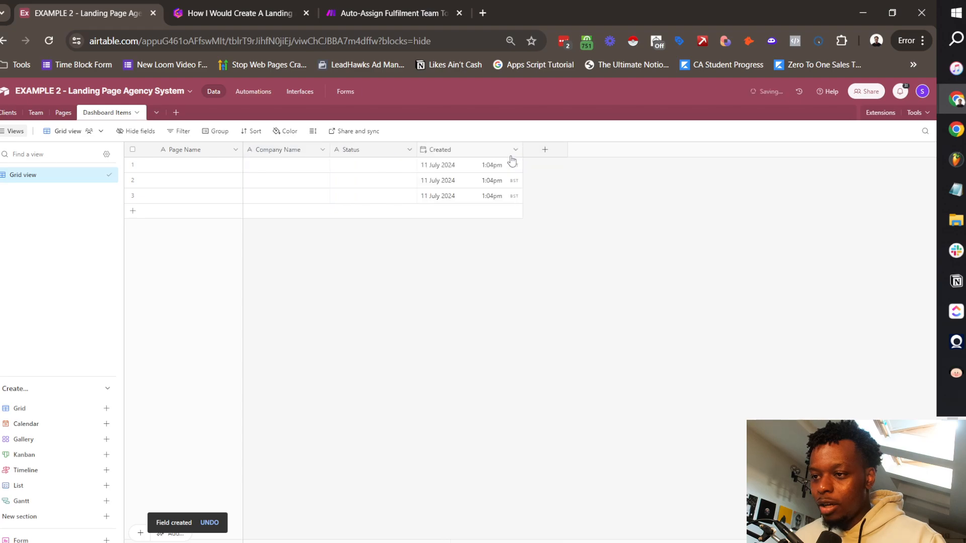
click(543, 151)
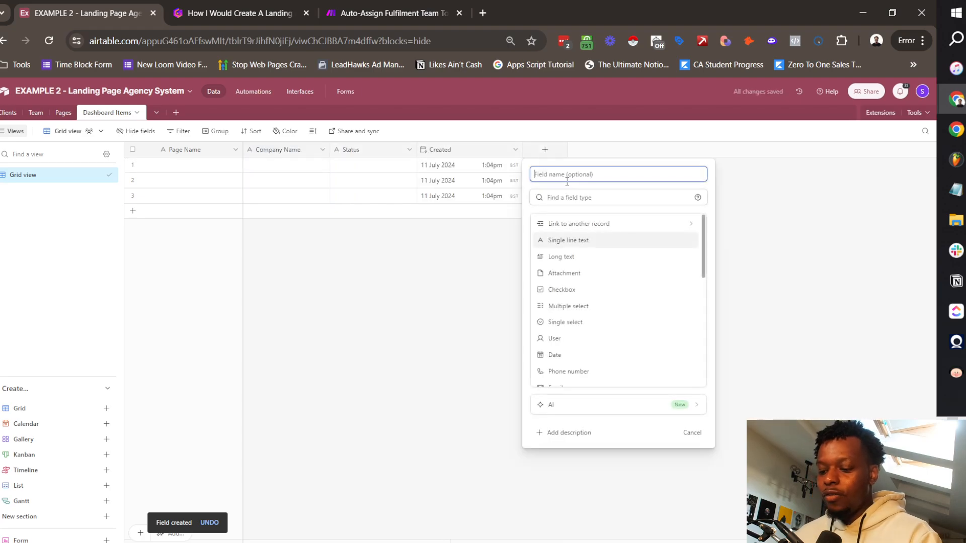
Step: Create a 'Campaign Item' formula field and start its formula with the Page Name and Company Name references
text(Campa)
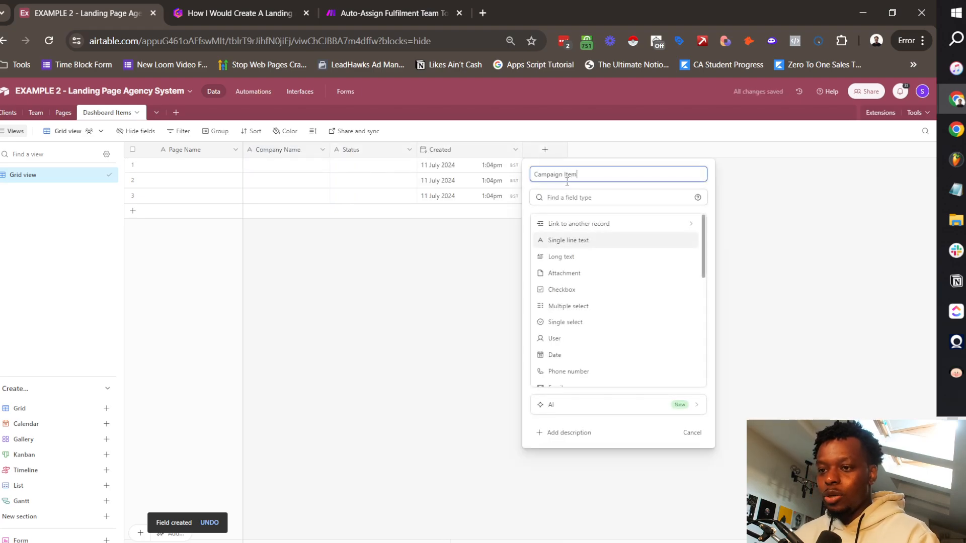
text(ign Item)
click(577, 201)
text(formu)
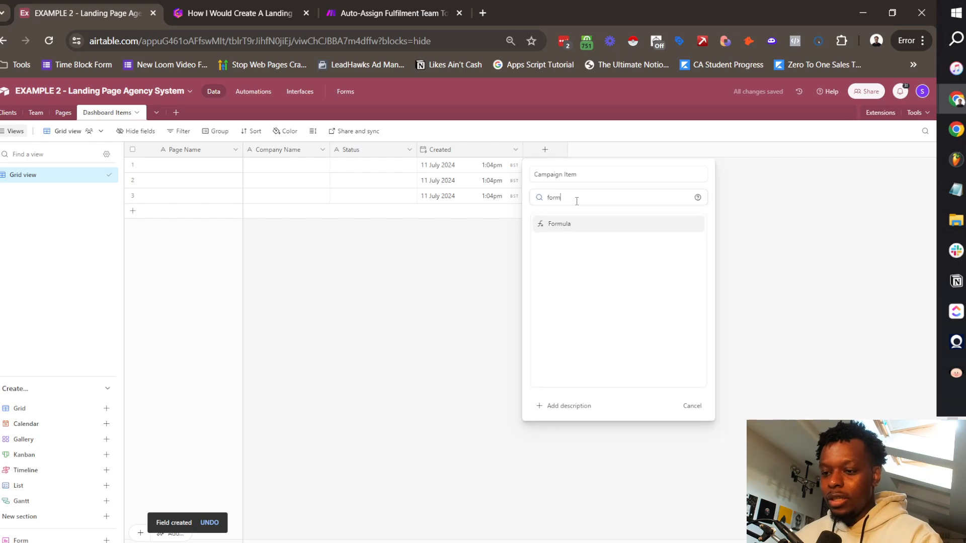
click(571, 225)
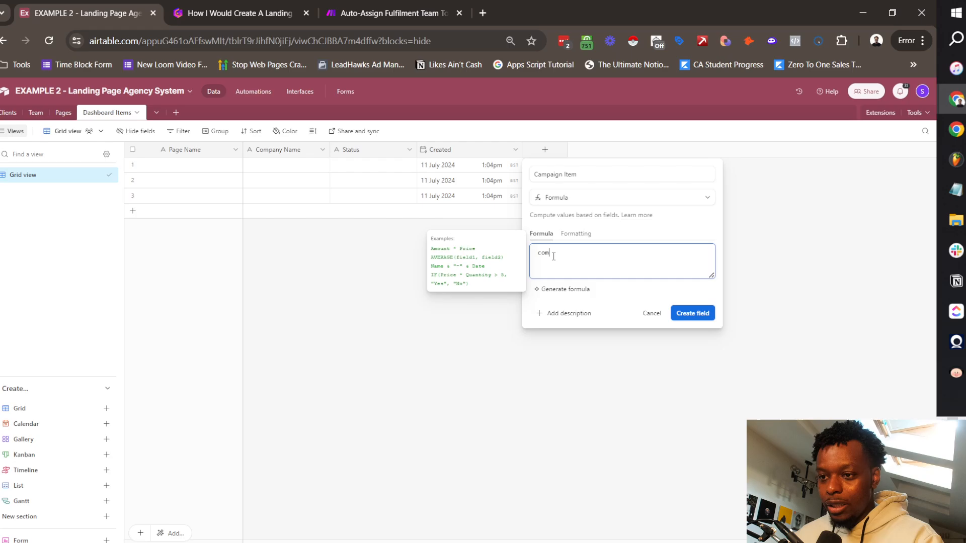
text(p)
key(Return)
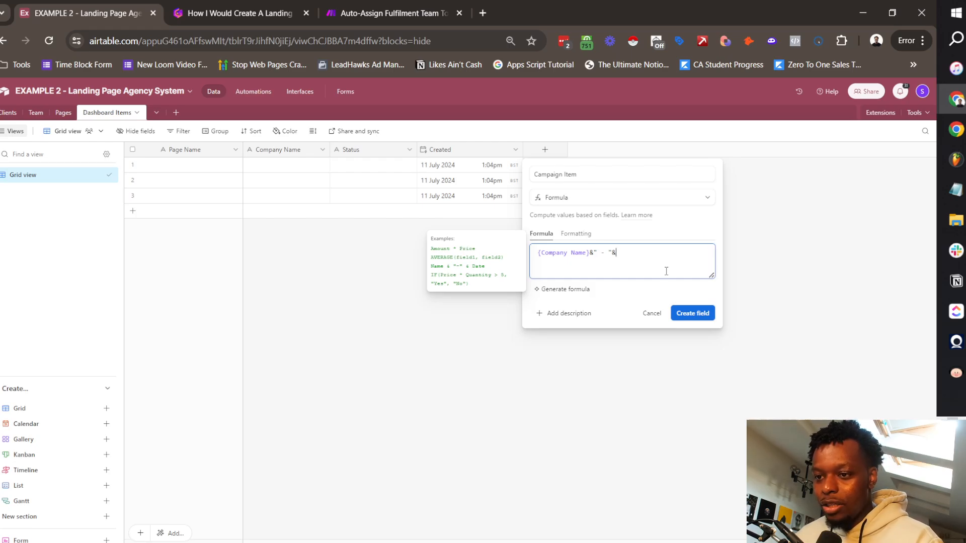
Step: Finish the formula with DATETIME_FORMAT(Created, "DD/MM/YYYY"), create the field, and make it primary
key(ctrl+shift+Left)
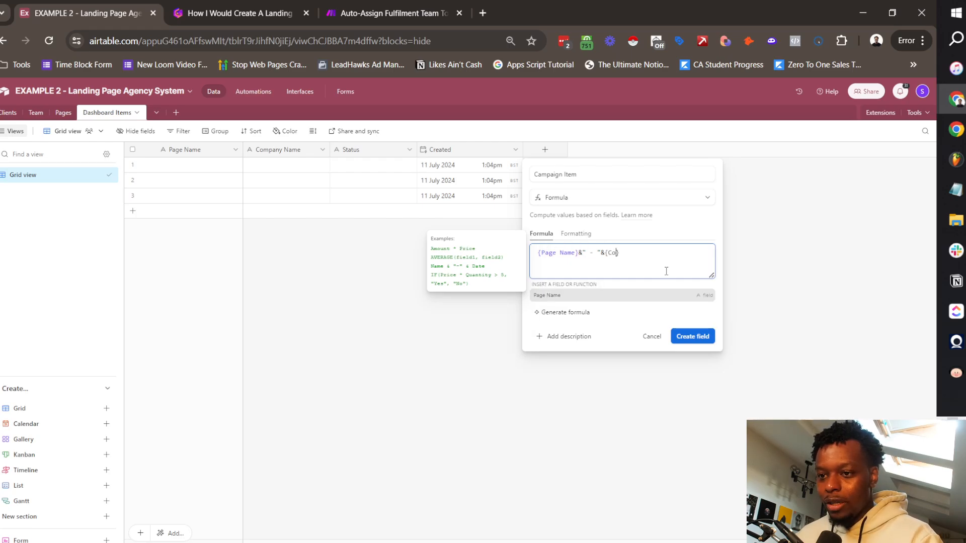
text(mpany Name}&" - ")
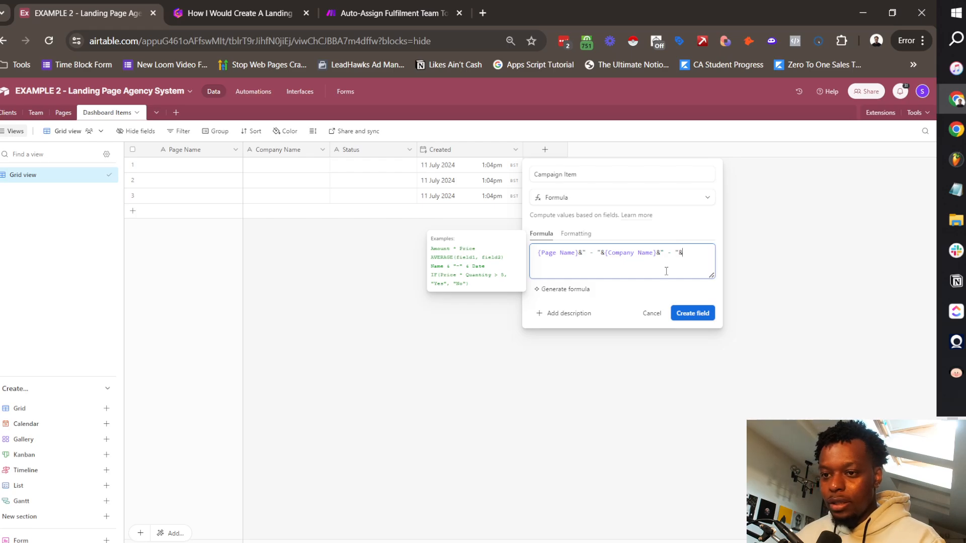
text(&DATE)
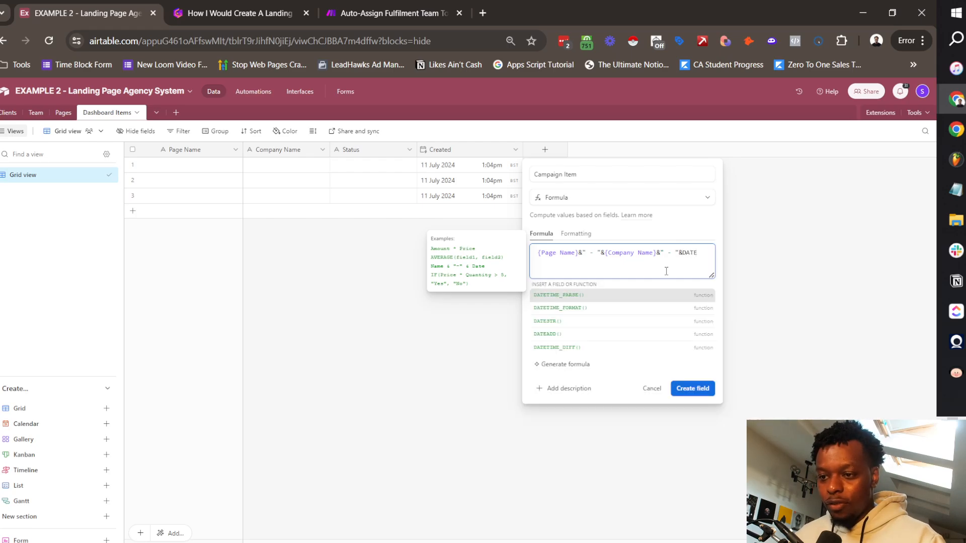
click(607, 309)
text(C)
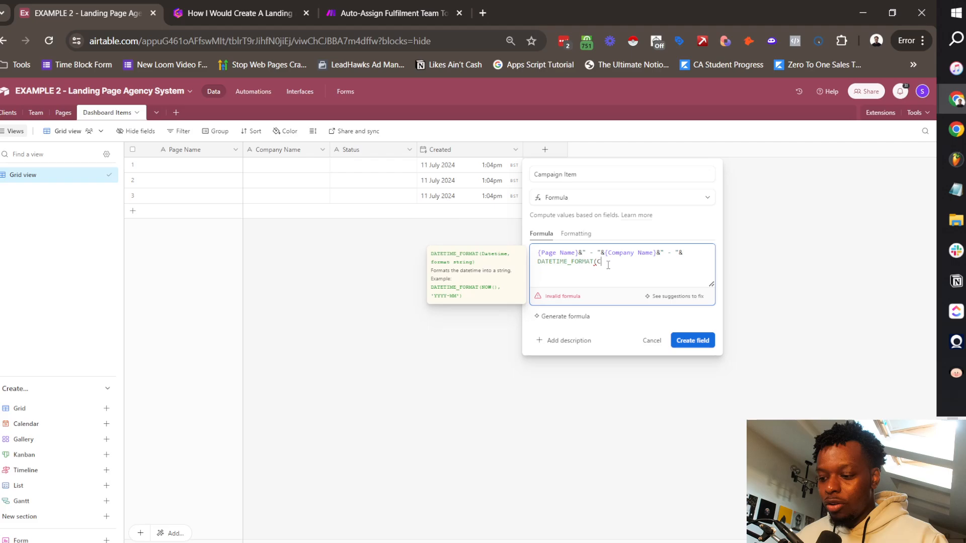
text(reated, "DD/MM/)
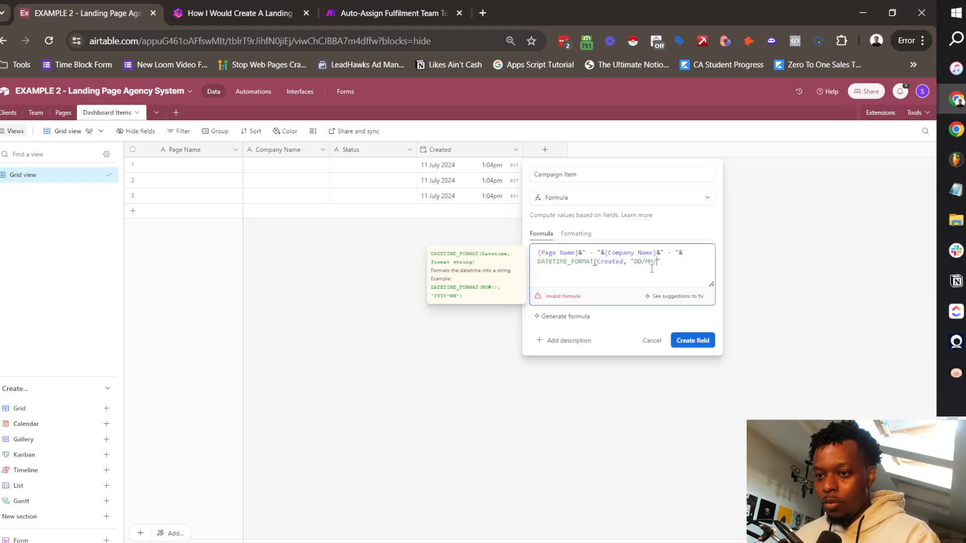
text())
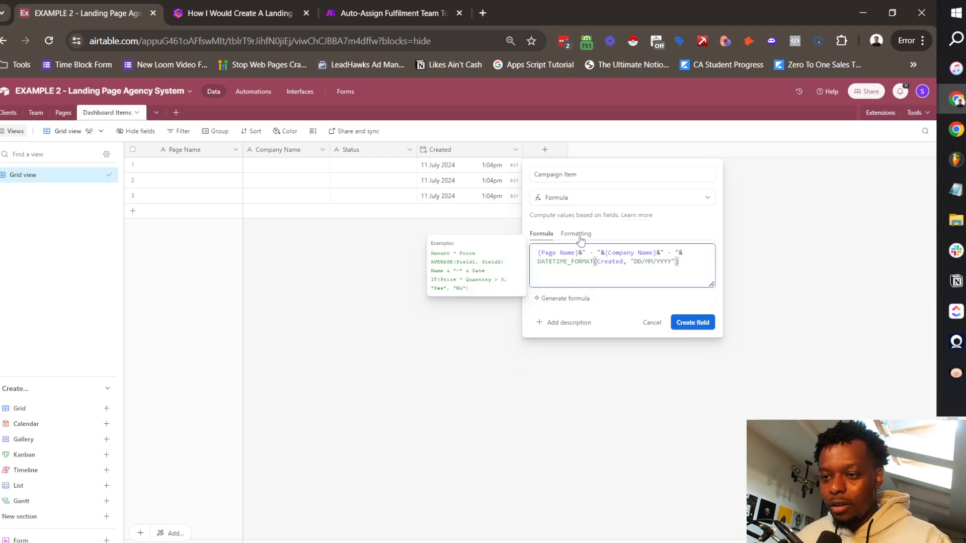
click(698, 322)
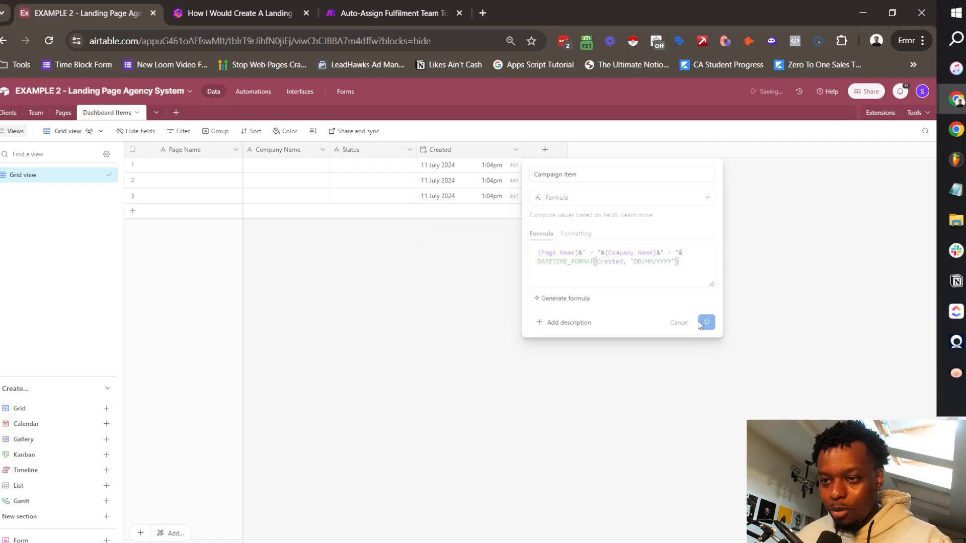
drag(567, 154, 172, 149)
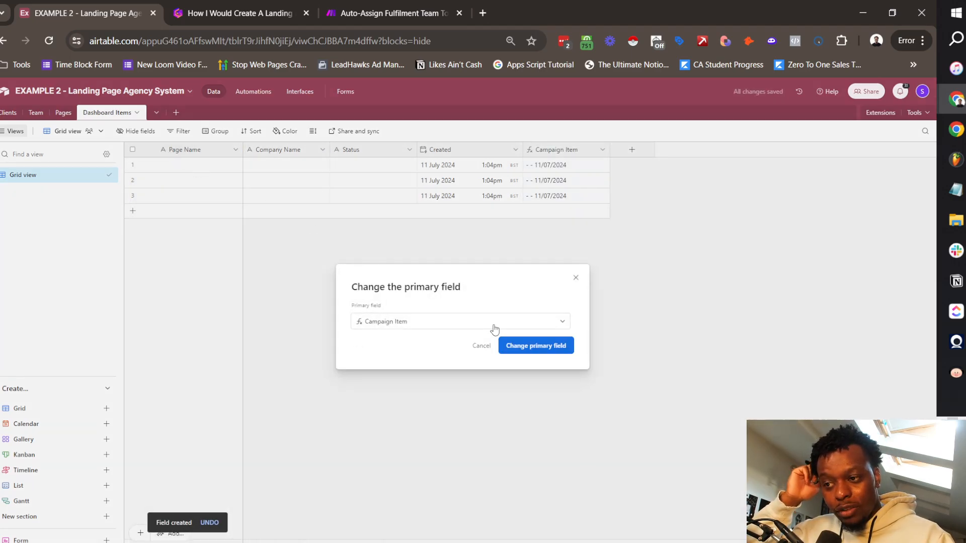
click(533, 346)
Step: Fill row 1 with Page Name 'Test 1', Company Name 'New Vapes' and Status '10 - Create Copy'
double_click(301, 165)
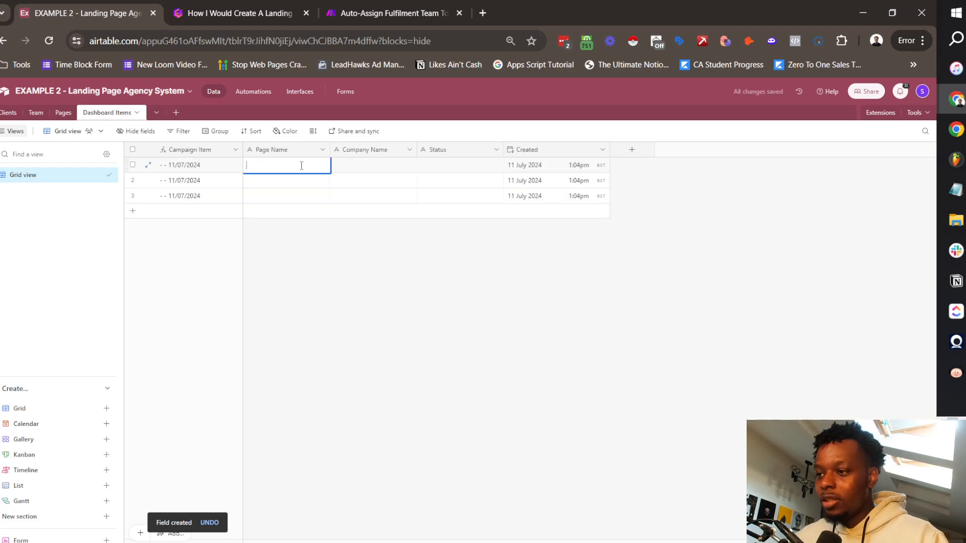
text(Test 1)
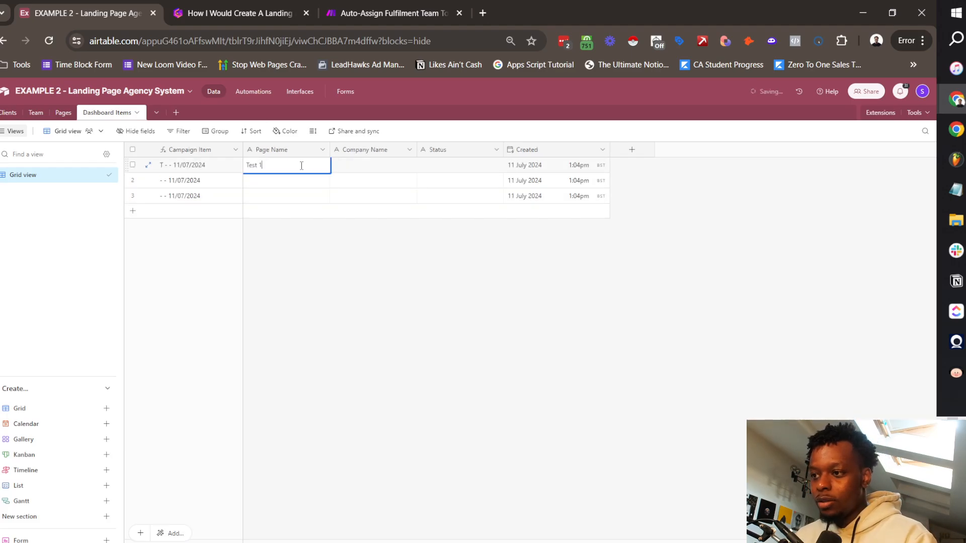
key(Tab)
key(Return)
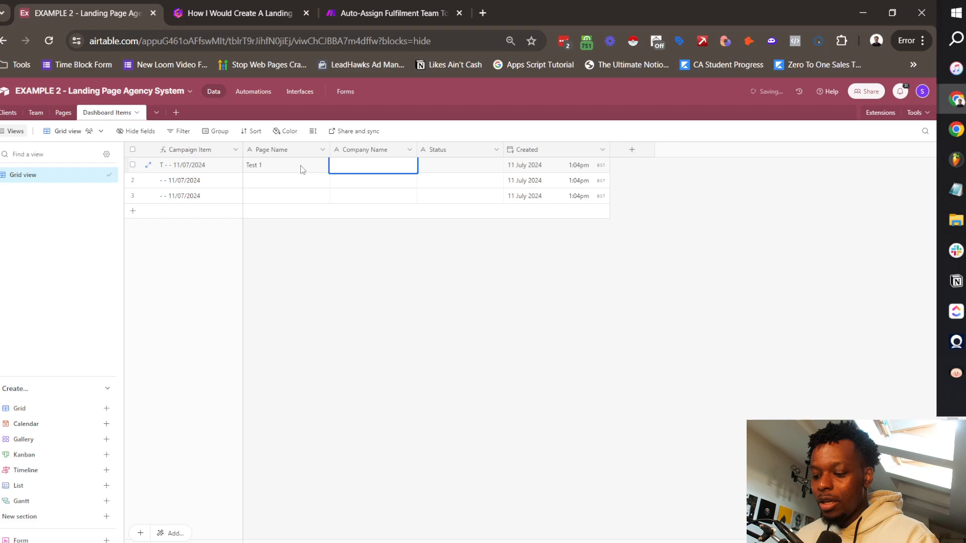
text(New Vapes)
key(Tab)
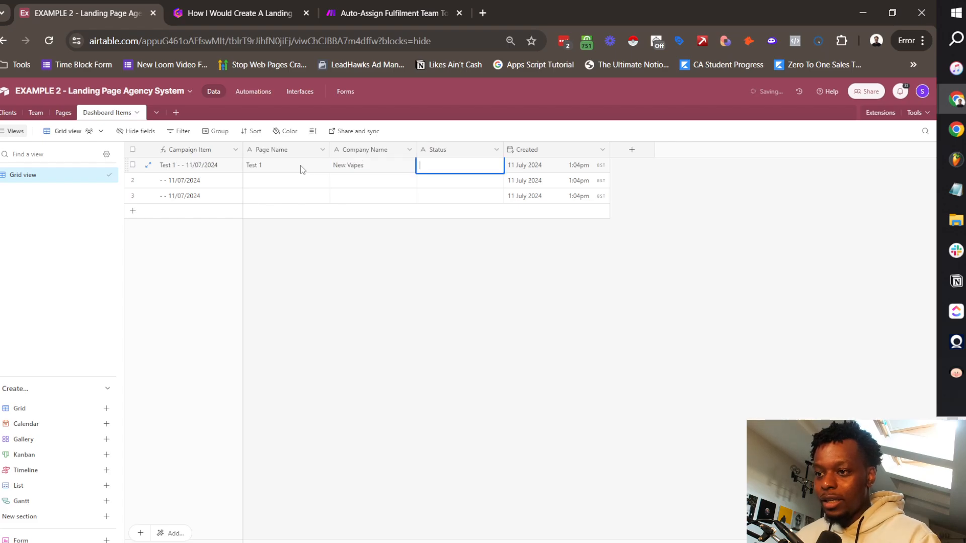
text(00 -)
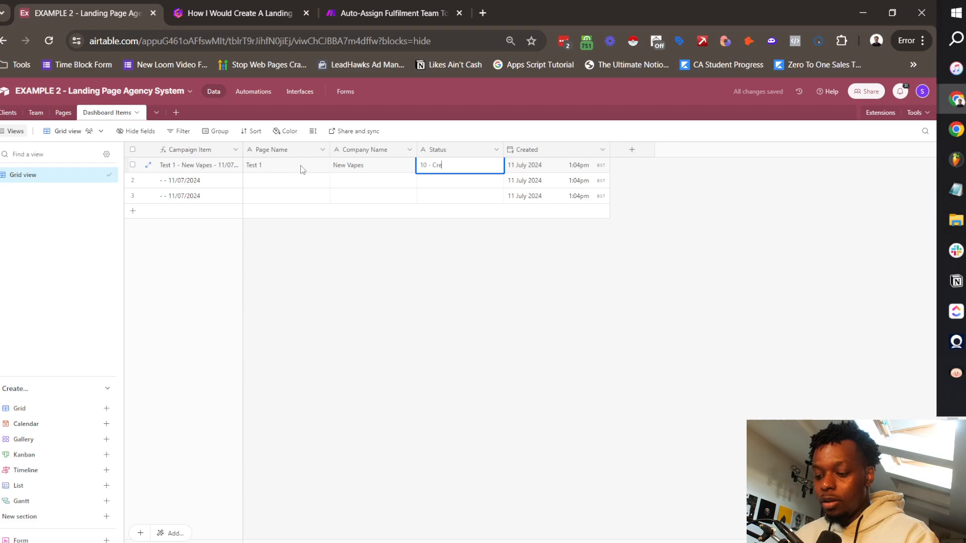
key(Return)
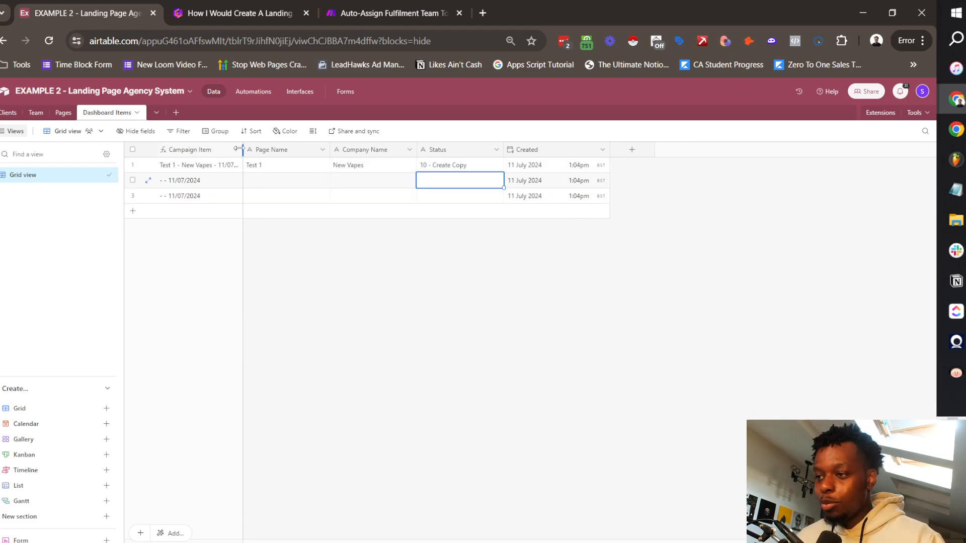
Step: Widen the Campaign Item column and delete the two empty records
drag(242, 150, 279, 149)
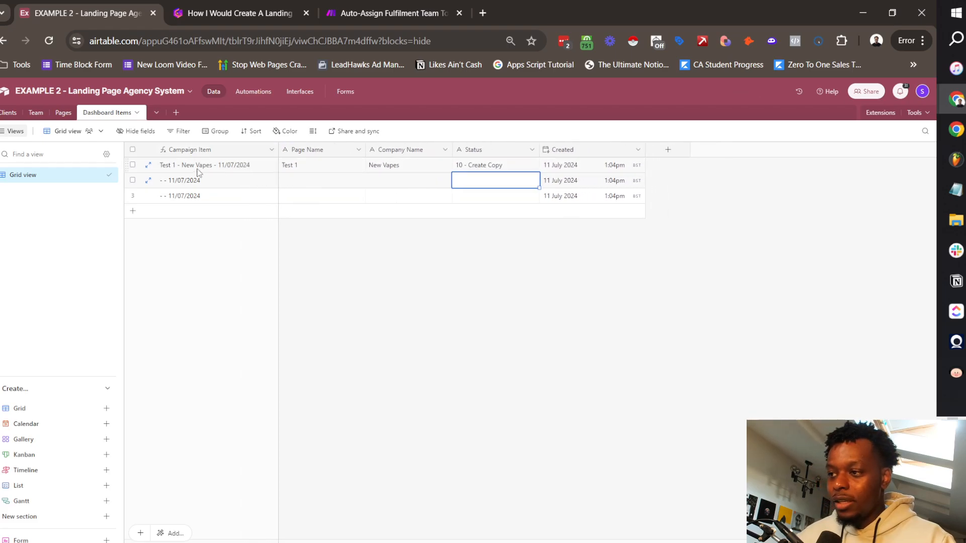
click(166, 168)
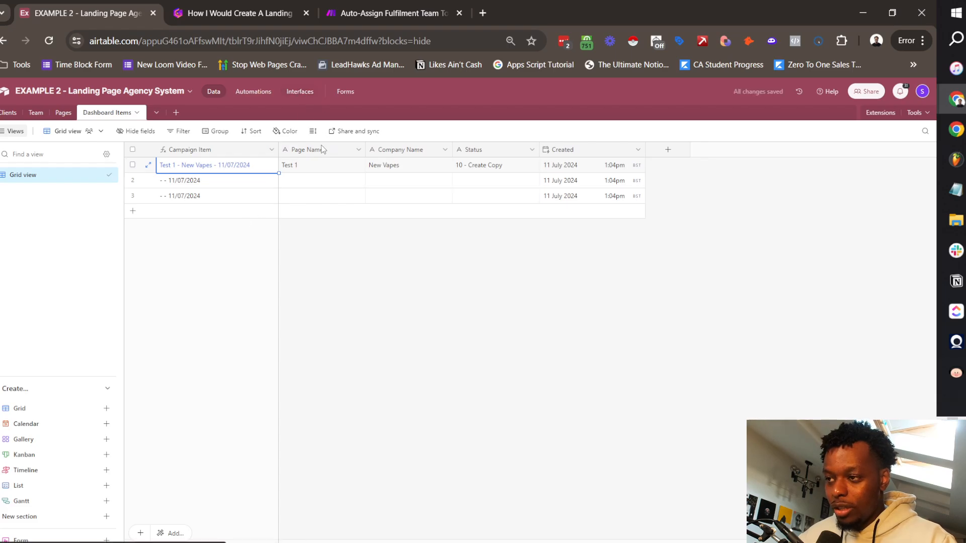
click(133, 180)
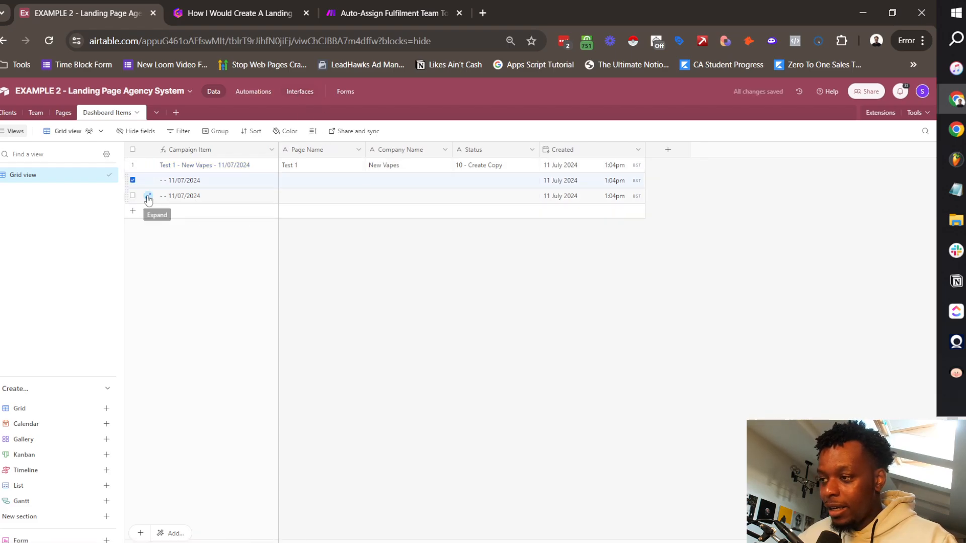
right_click(128, 195)
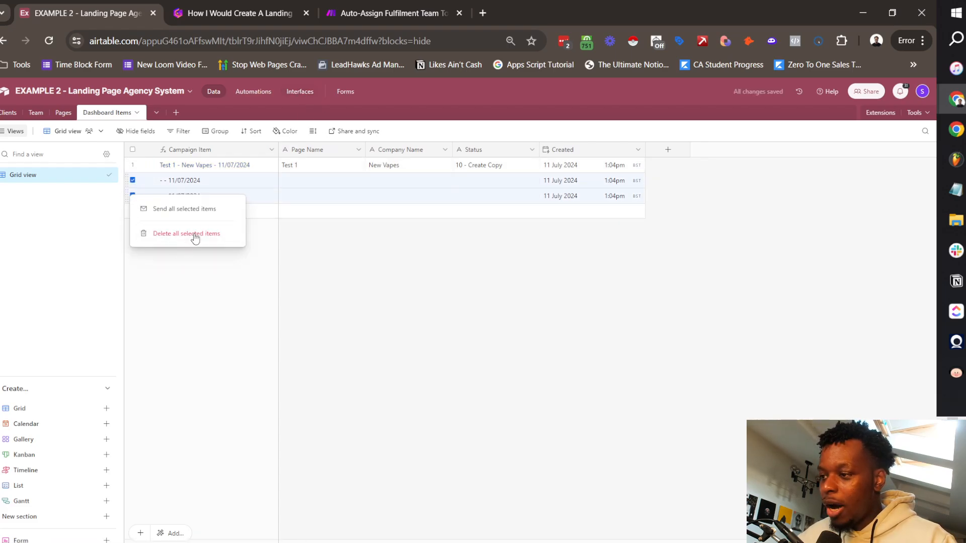
click(193, 233)
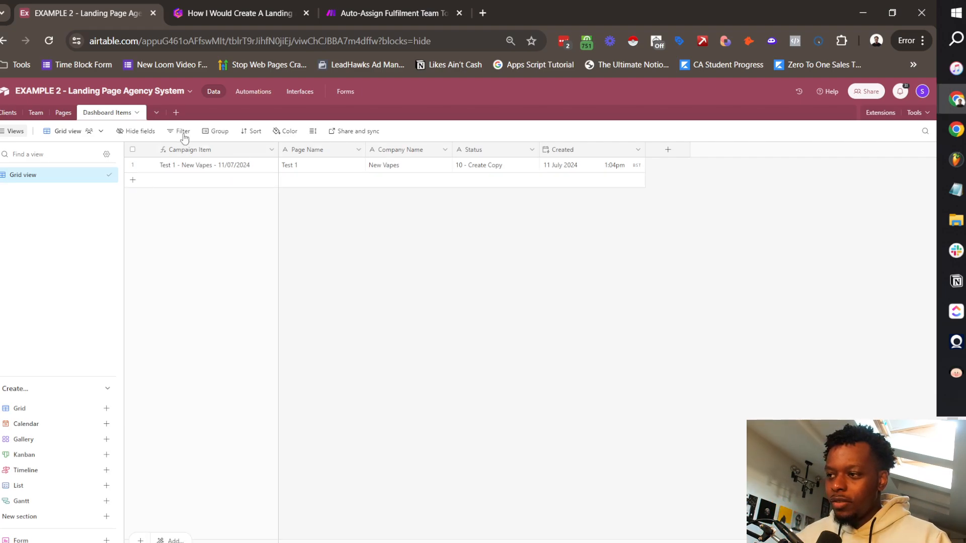
Step: Create a form on the Clients table titled 'New Clients (Trigger)'
click(5, 116)
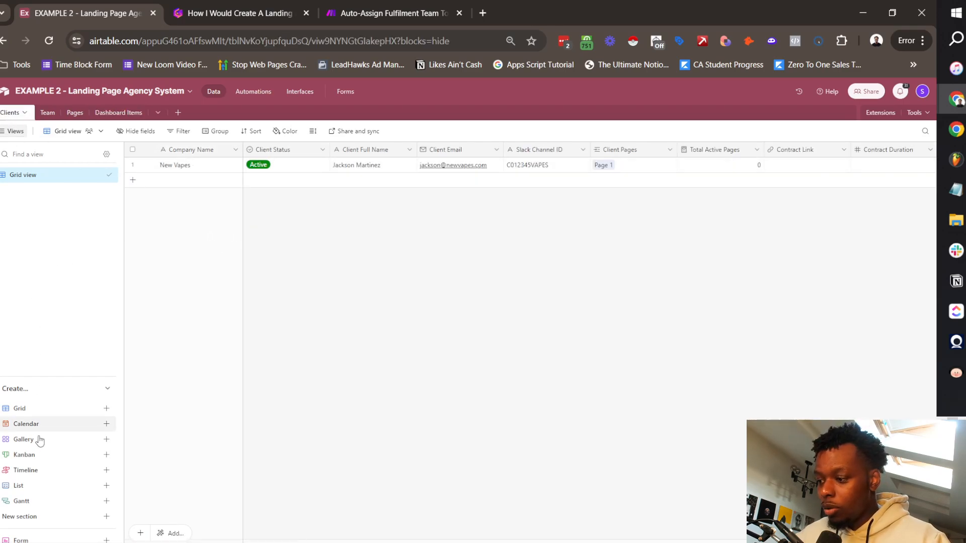
click(20, 540)
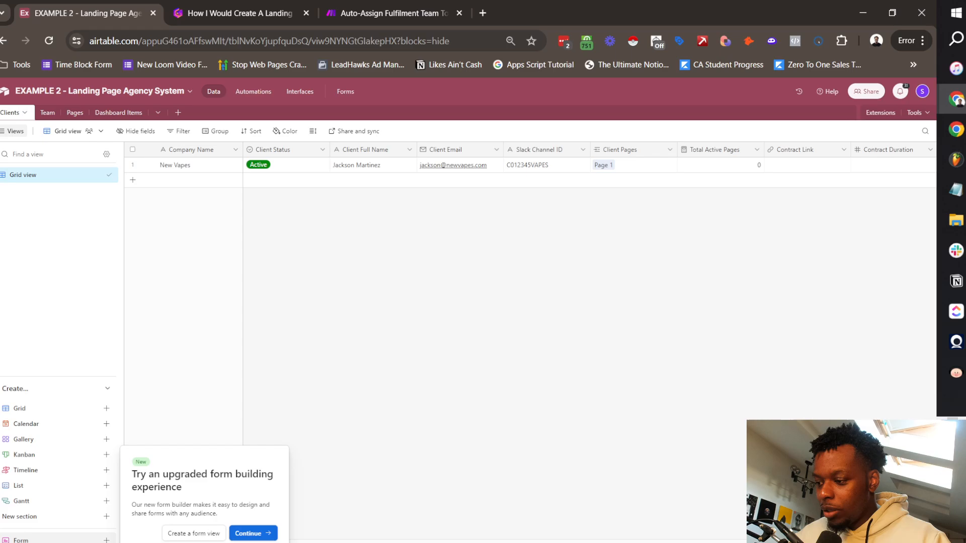
click(248, 534)
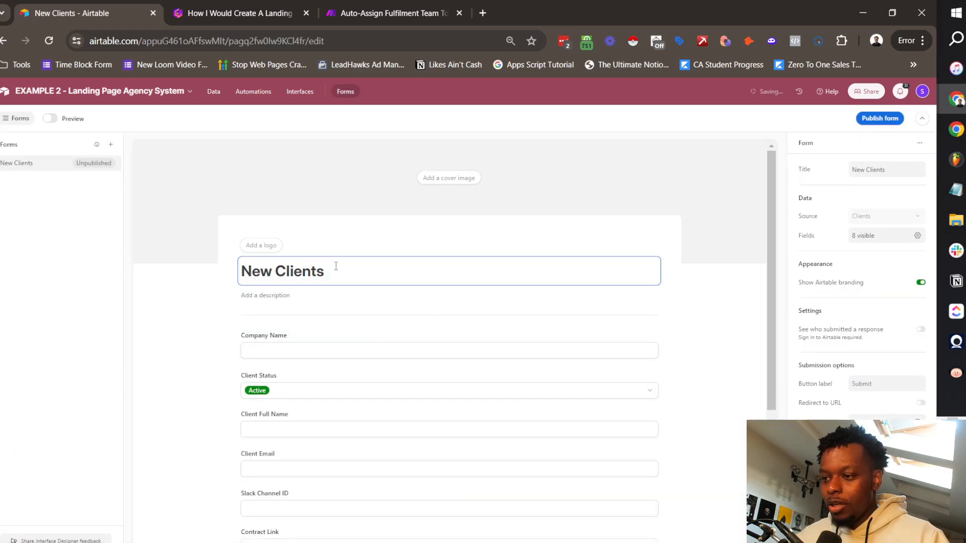
text((Trigger))
key(Return)
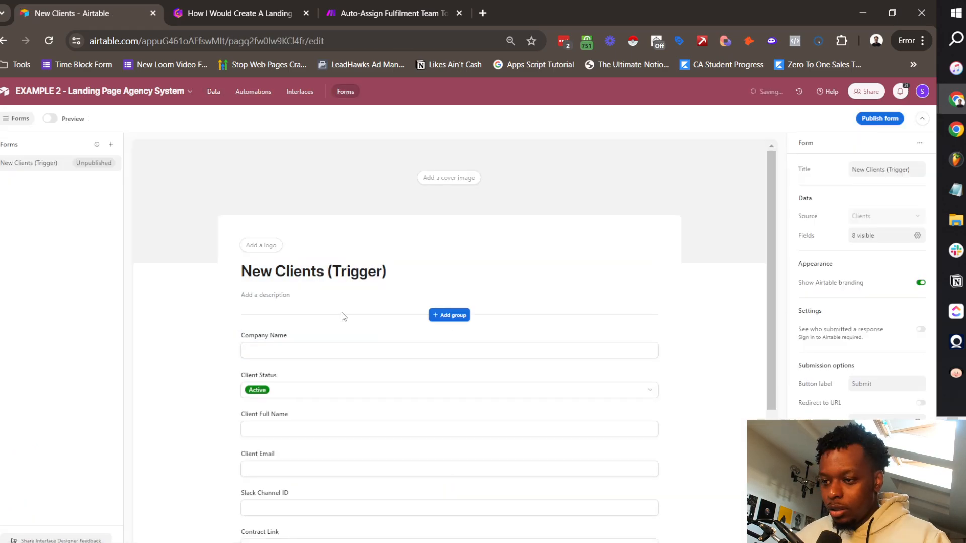
scroll(518, 250, down, 4)
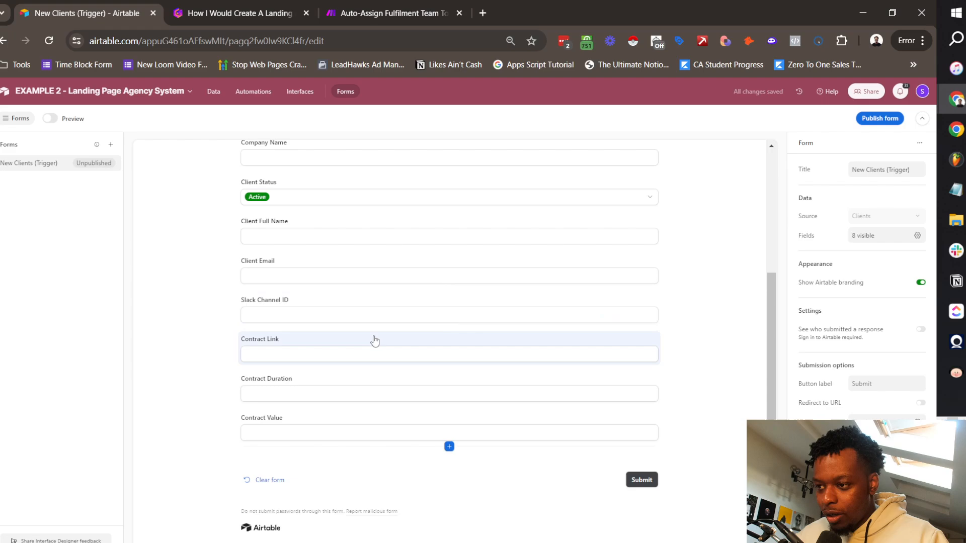
Step: Remove Slack Channel ID, Contract Link, Contract Duration and Contract Value from the form, then publish it
click(576, 316)
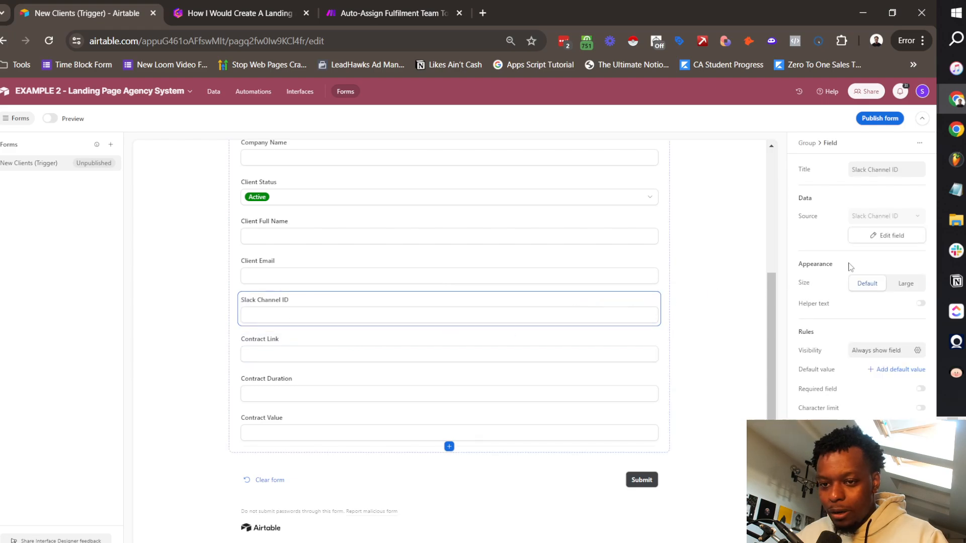
scroll(438, 392, down, 1)
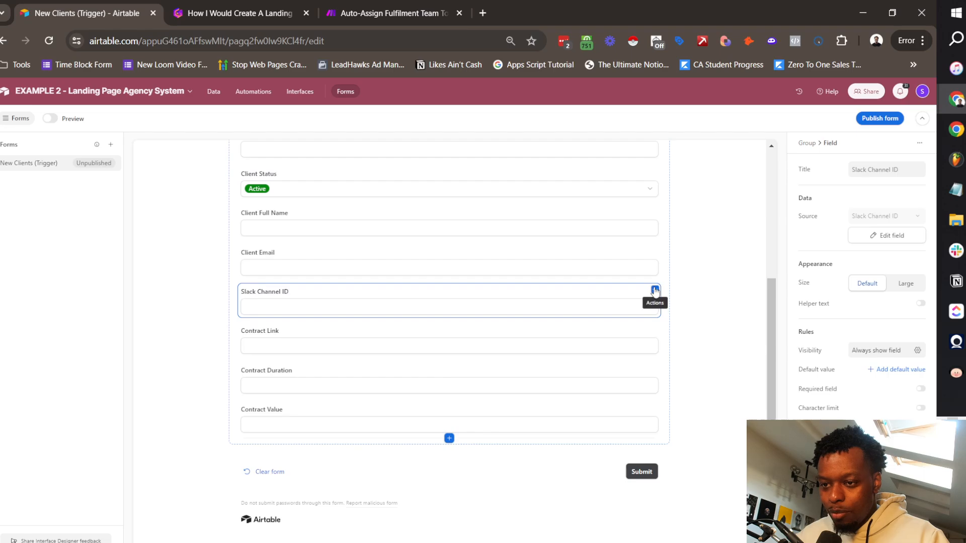
click(654, 292)
click(623, 313)
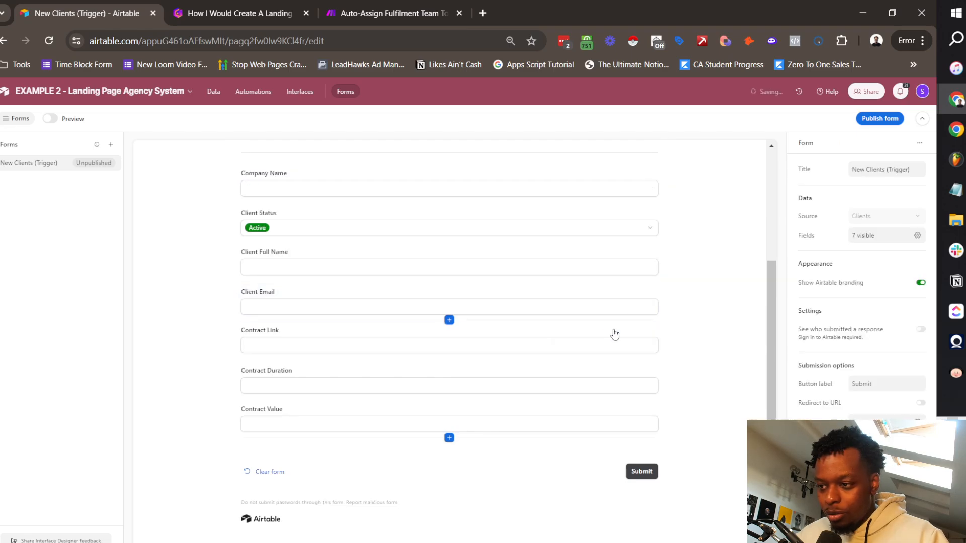
click(651, 338)
click(596, 391)
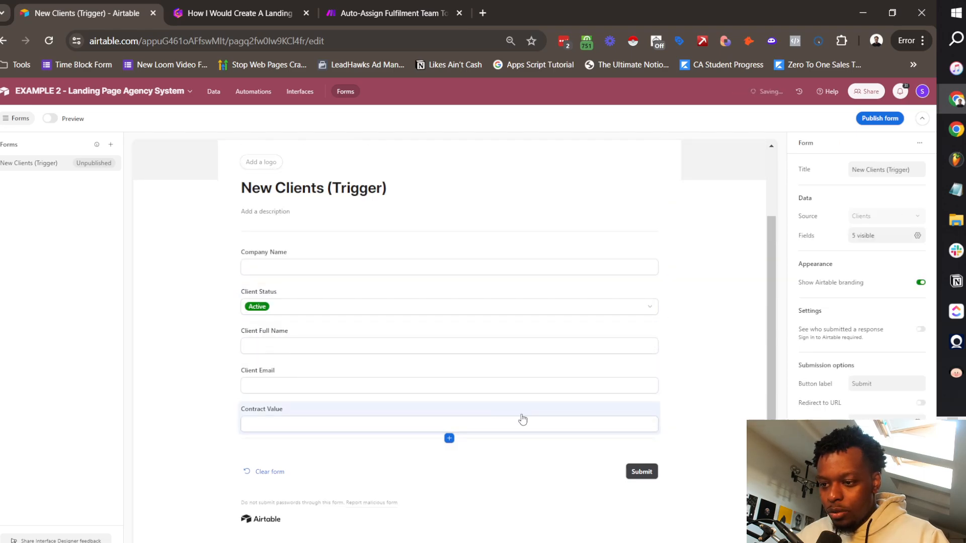
click(522, 419)
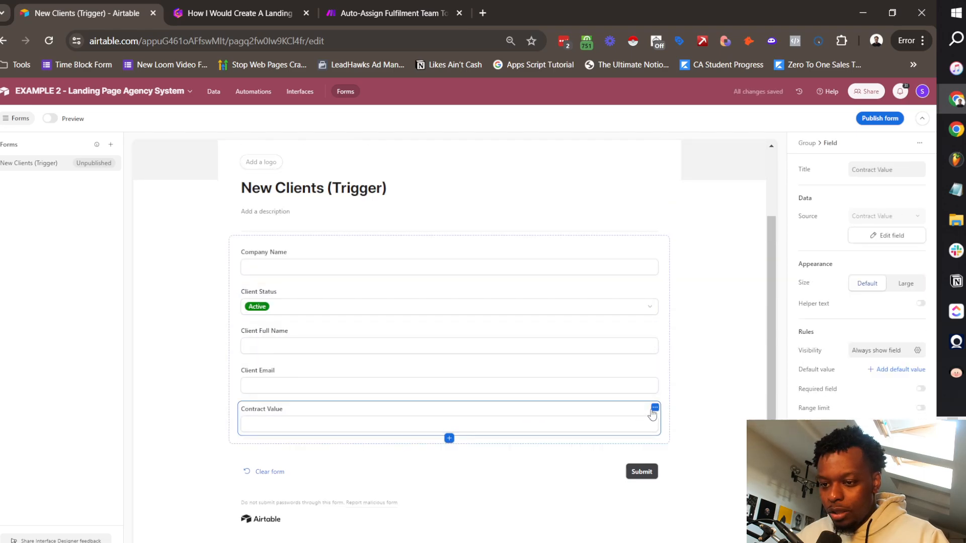
click(654, 407)
click(581, 429)
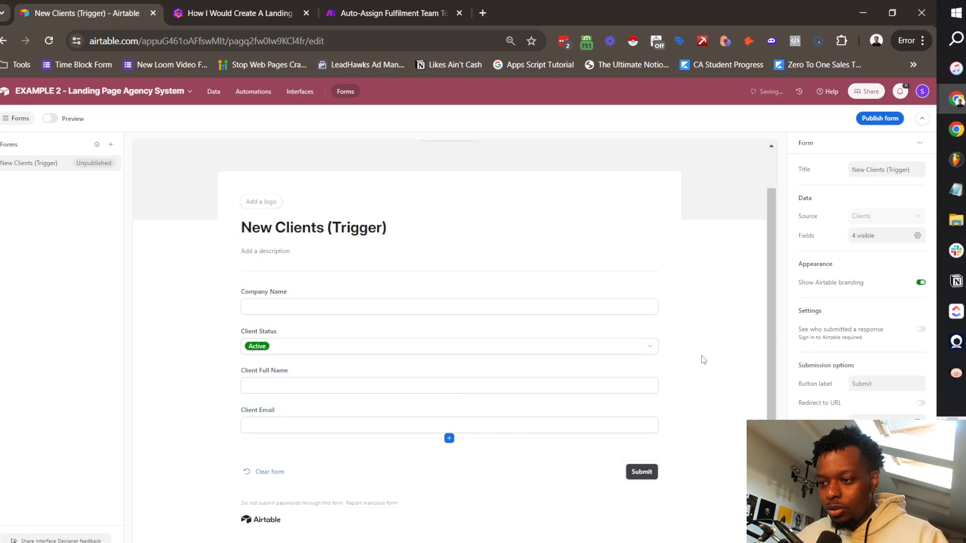
click(880, 119)
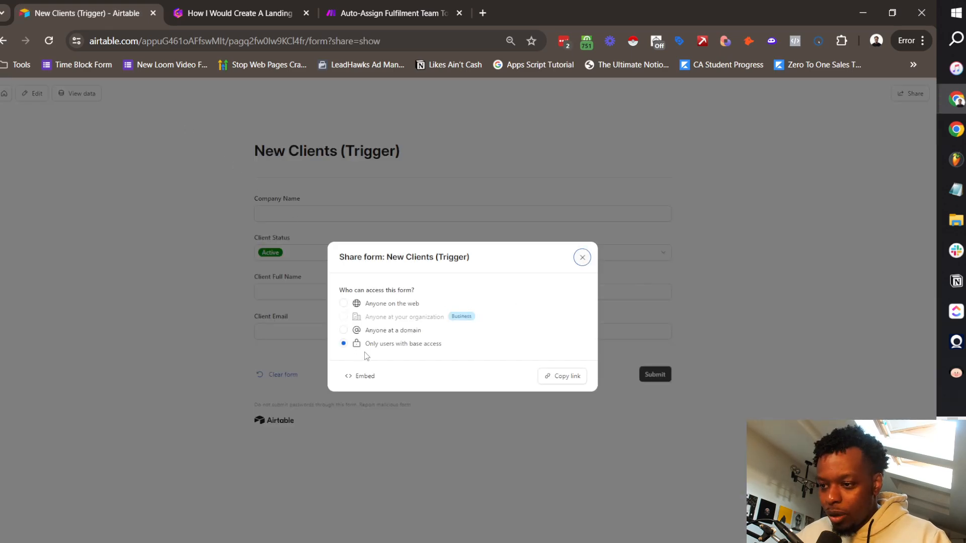
Step: Enter test client Electrolux with the client's full name and e-mail, then duplicate the form's browser tab
click(581, 259)
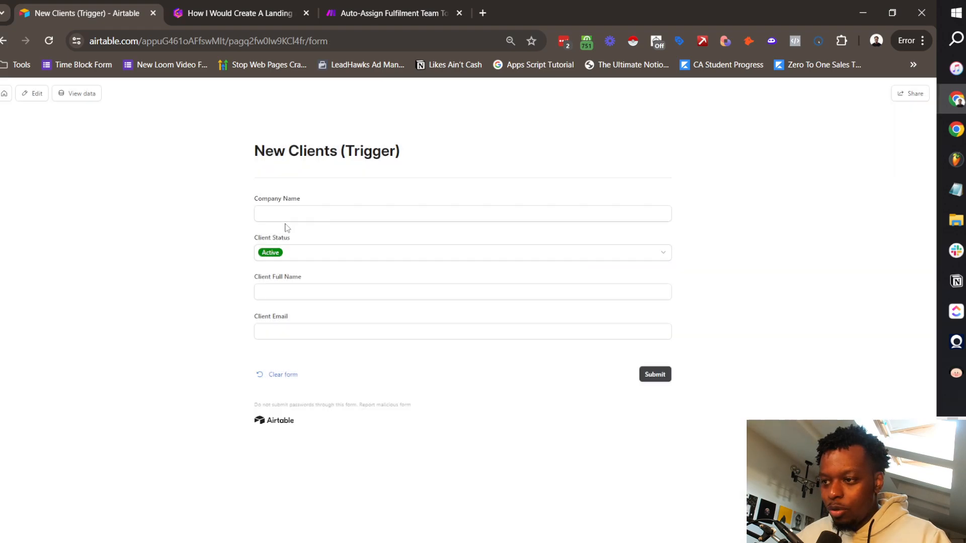
click(306, 212)
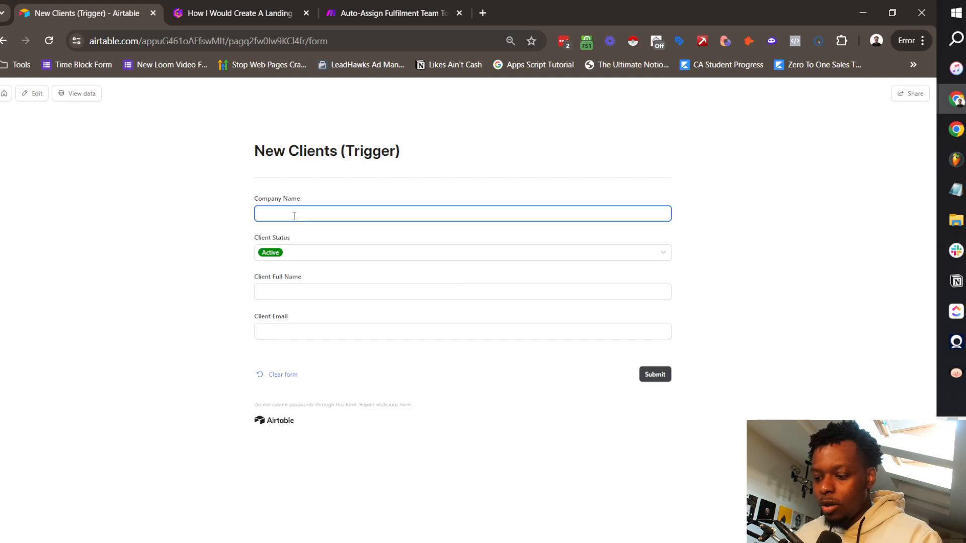
text(lectrolux)
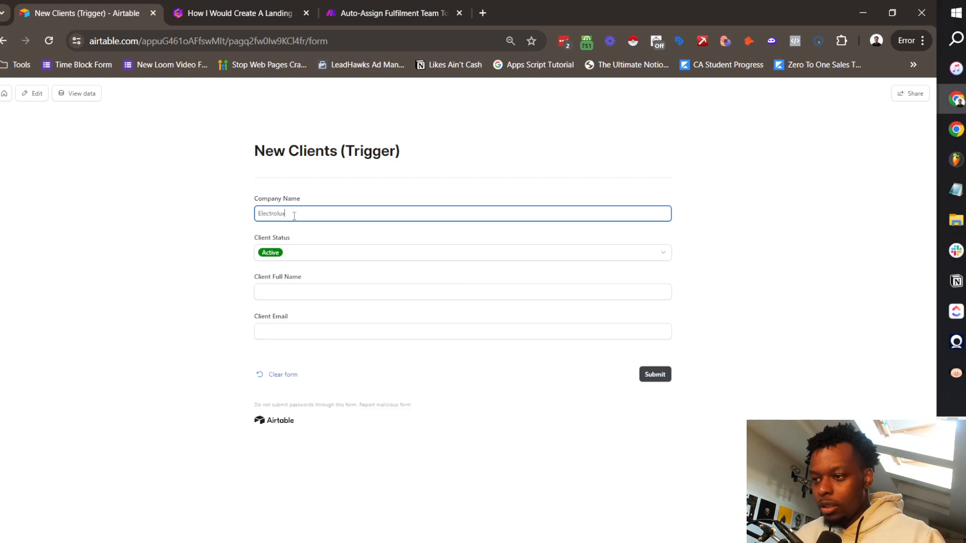
click(328, 293)
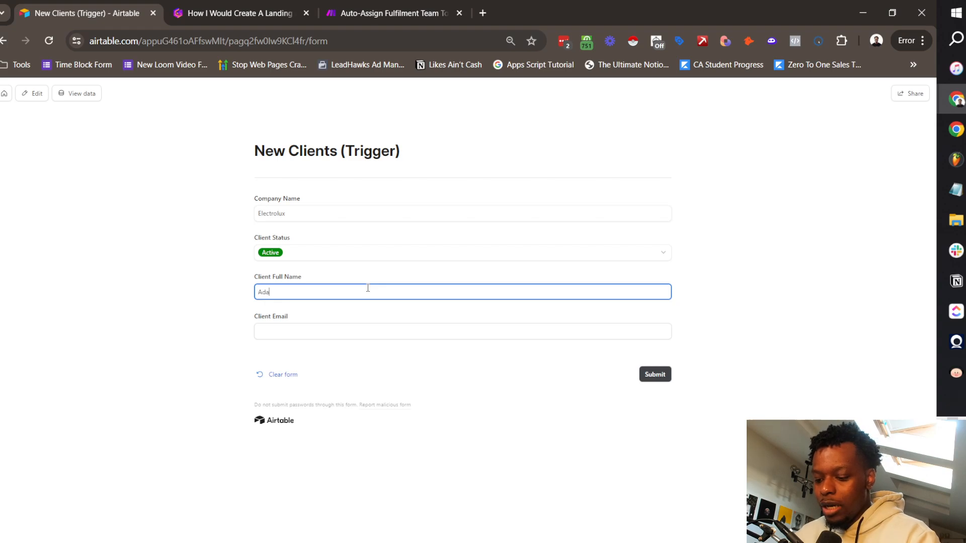
key(Tab)
text(adam)
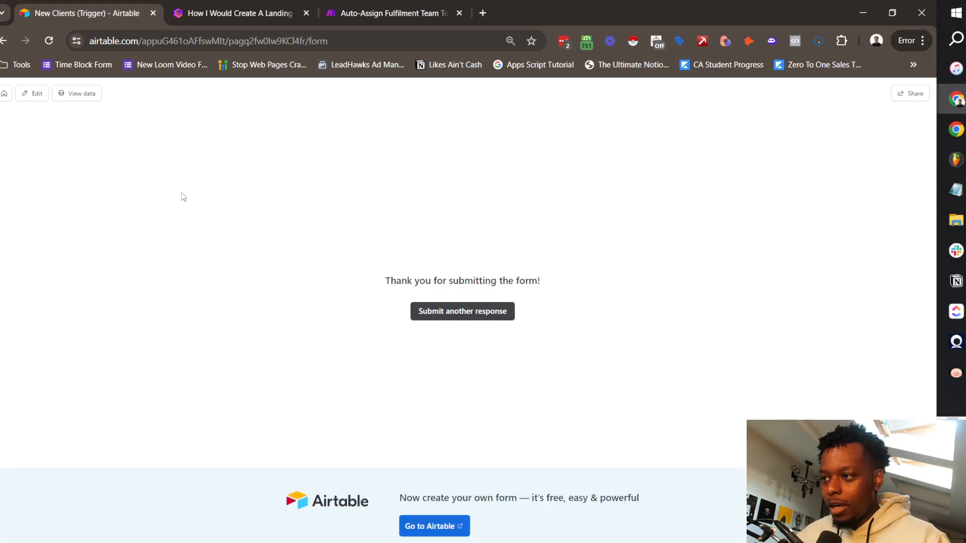
right_click(107, 16)
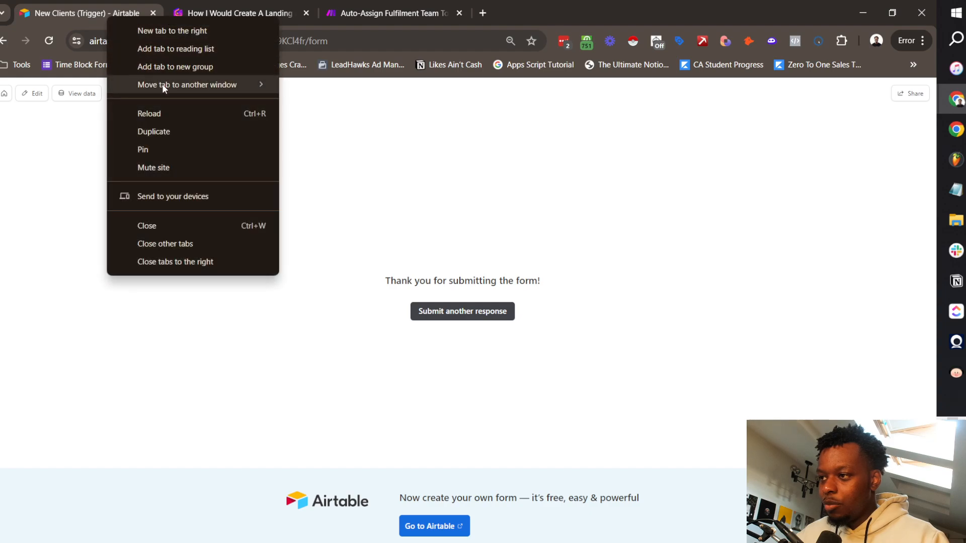
click(179, 134)
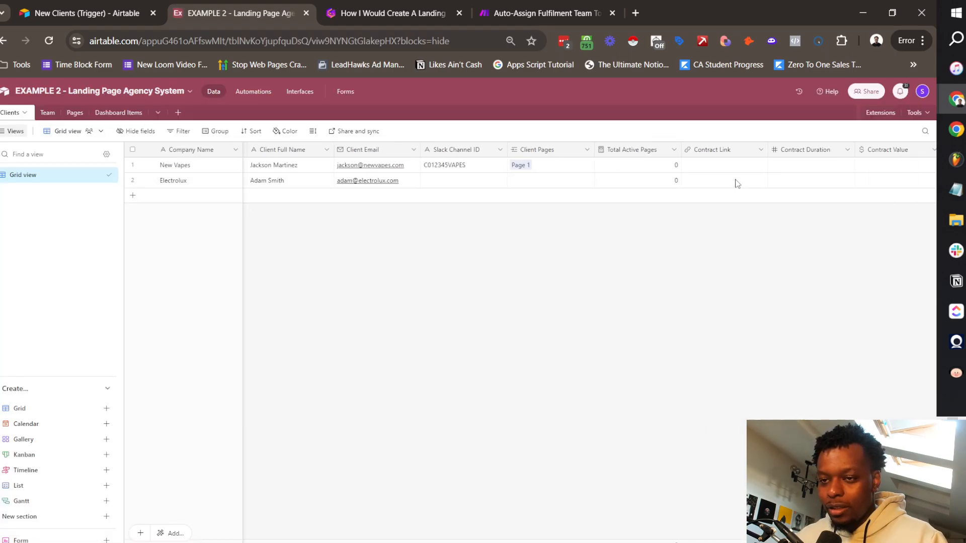
Step: Switch to the EXAMPLE 2 - Landing Page Agency System base and open its Automations
scroll(734, 184, right, 10)
scroll(740, 179, left, 5)
scroll(743, 179, left, 10)
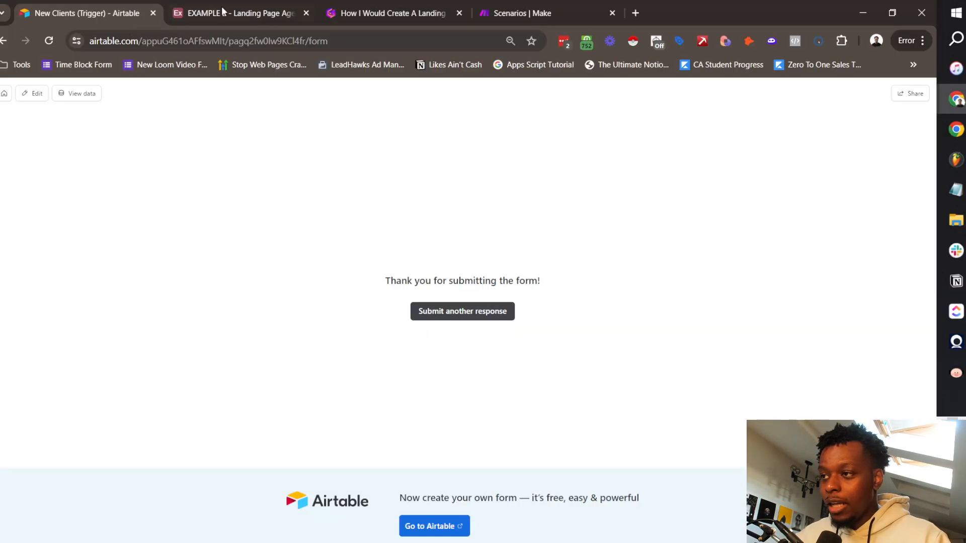
click(230, 11)
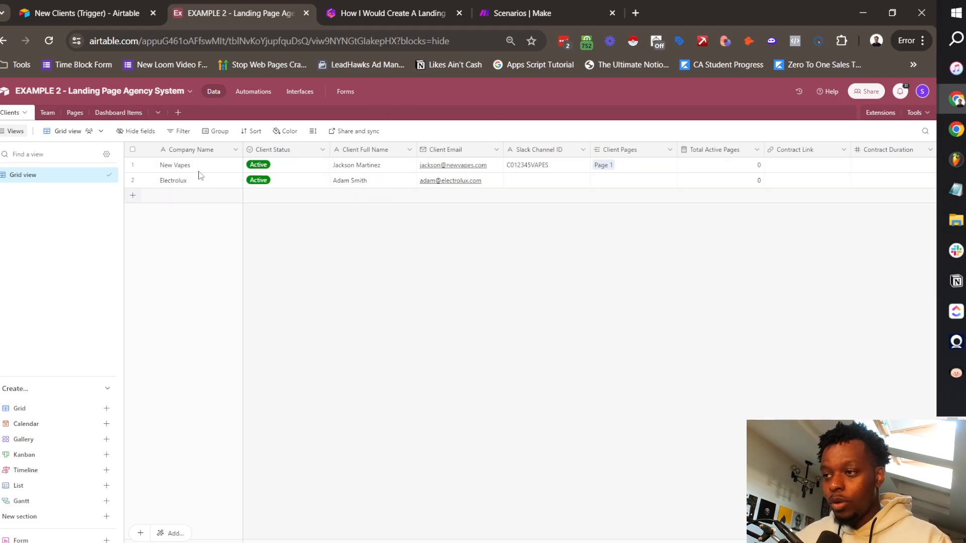
click(253, 91)
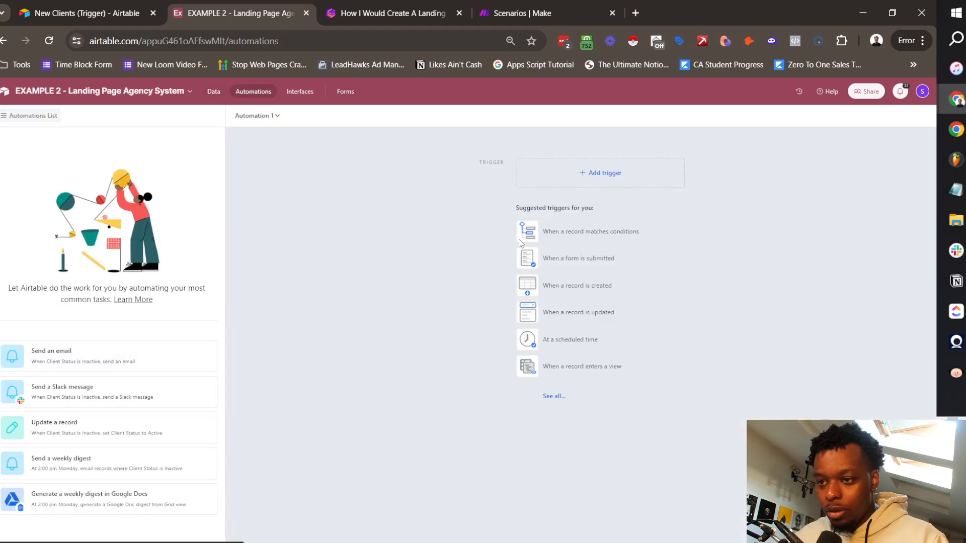
Step: Set the trigger to 'When record created' on the Clients table and test it with the Electrolux record
click(601, 178)
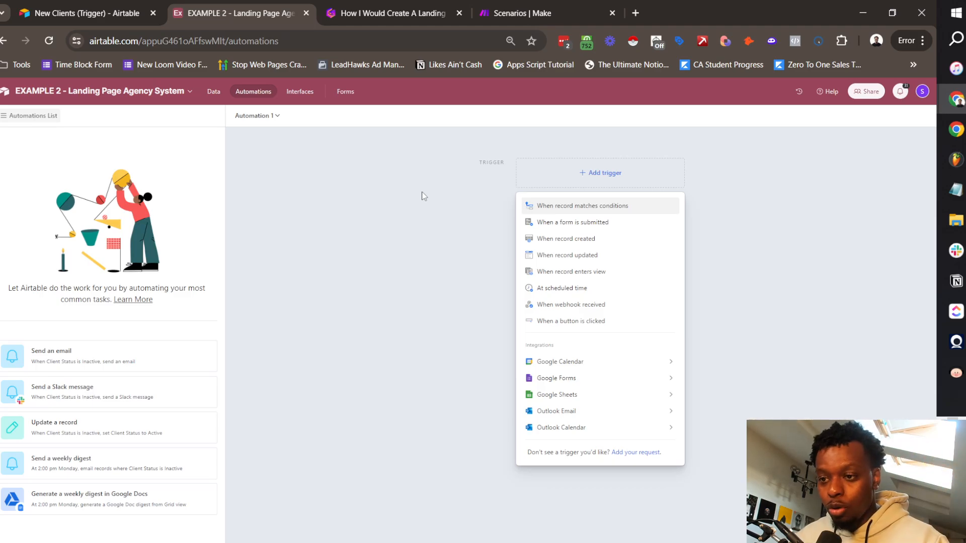
click(622, 241)
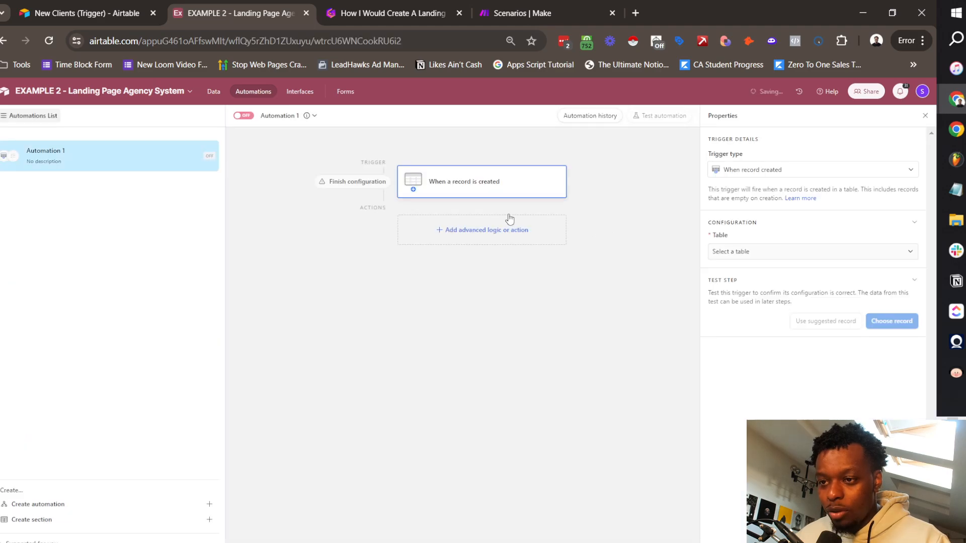
click(774, 258)
click(739, 284)
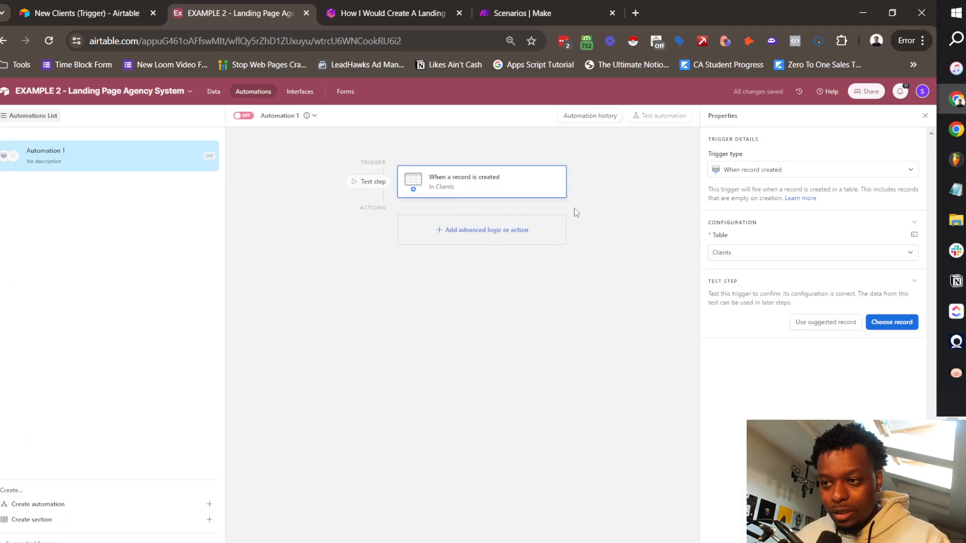
click(890, 322)
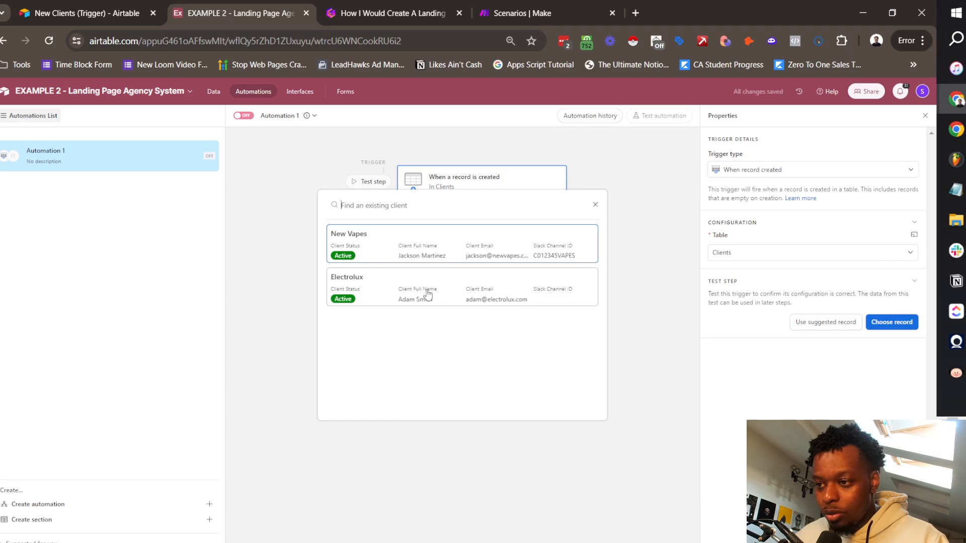
click(427, 294)
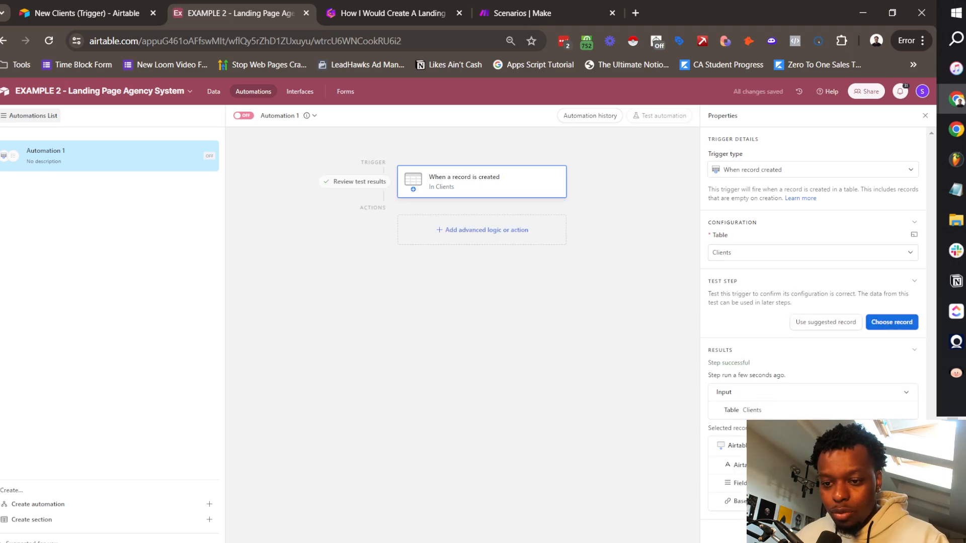
click(463, 237)
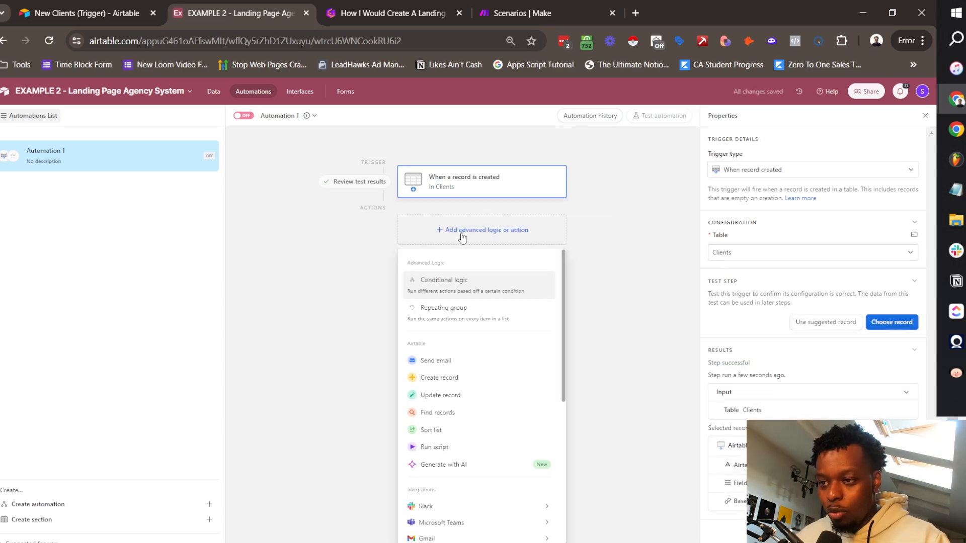
Step: Add a Run script action, clear all its sample code, and open a new browser tab
click(455, 447)
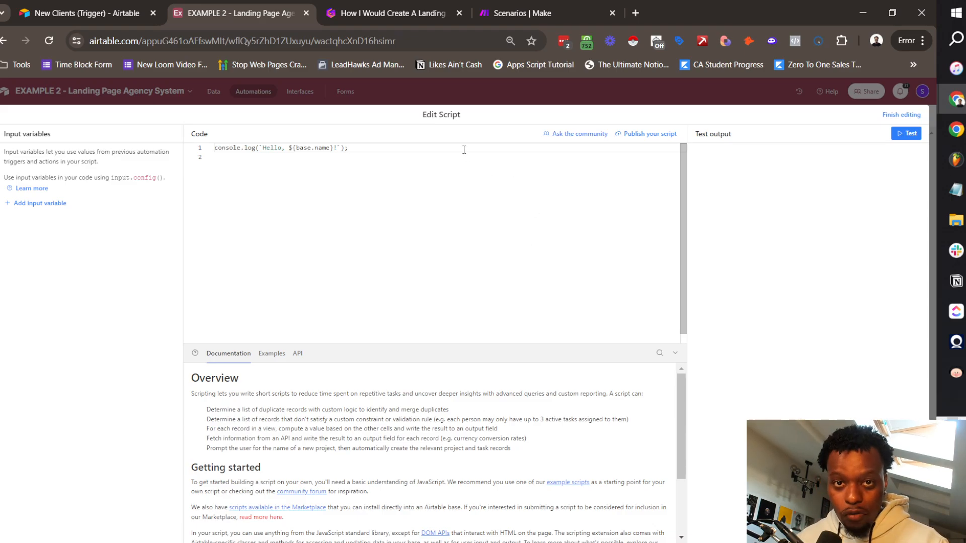
key(ctrl+a)
key(BackSpace)
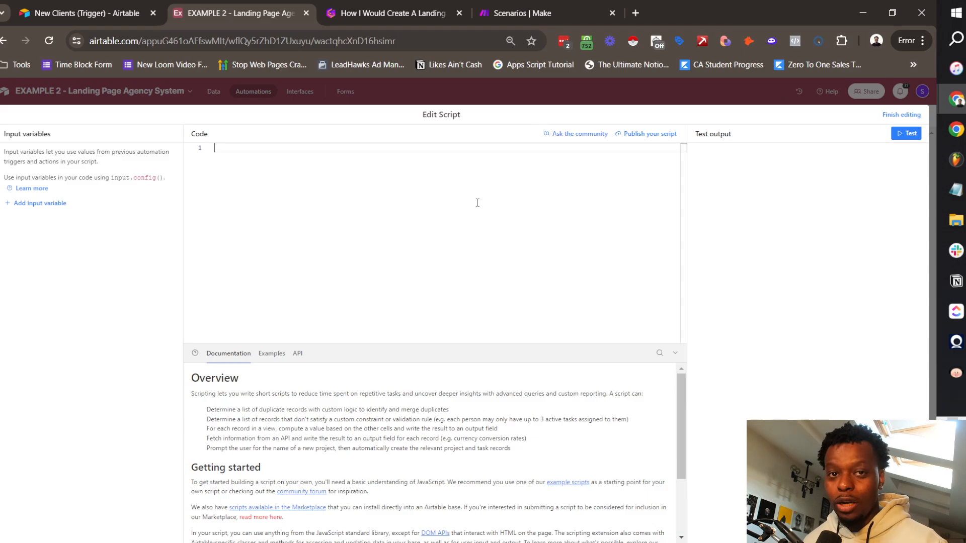
click(635, 13)
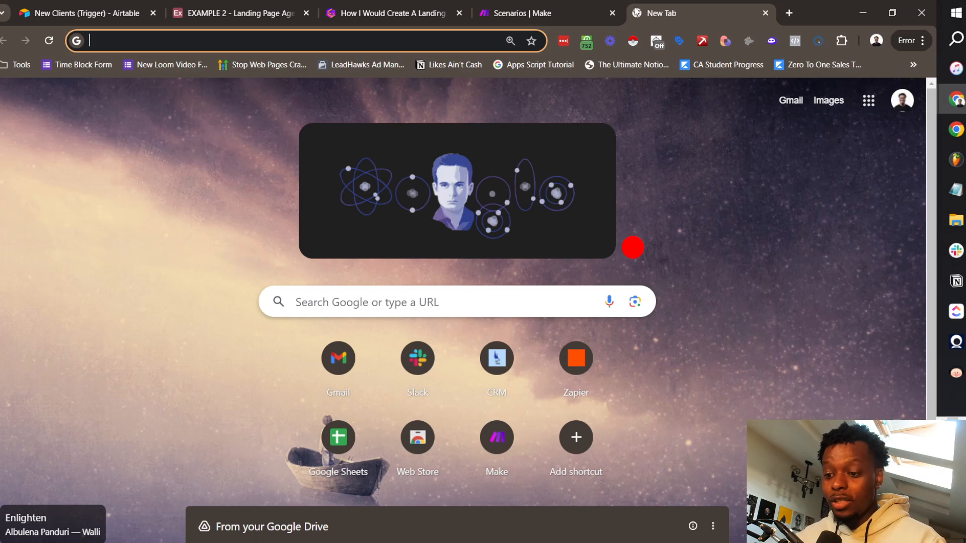
Step: Search Google for 'send record ID to make' and select the community answer's three-line script
text(fin)
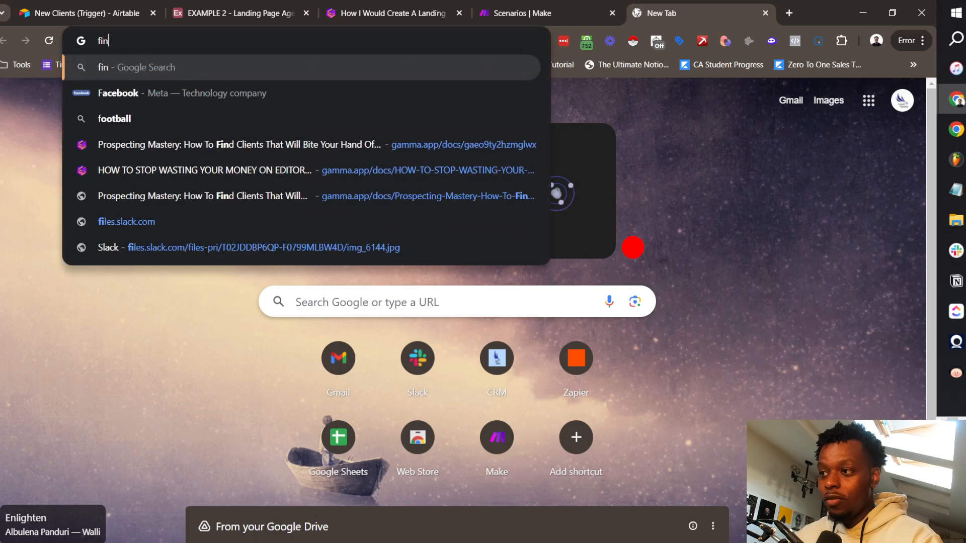
text(d record I)
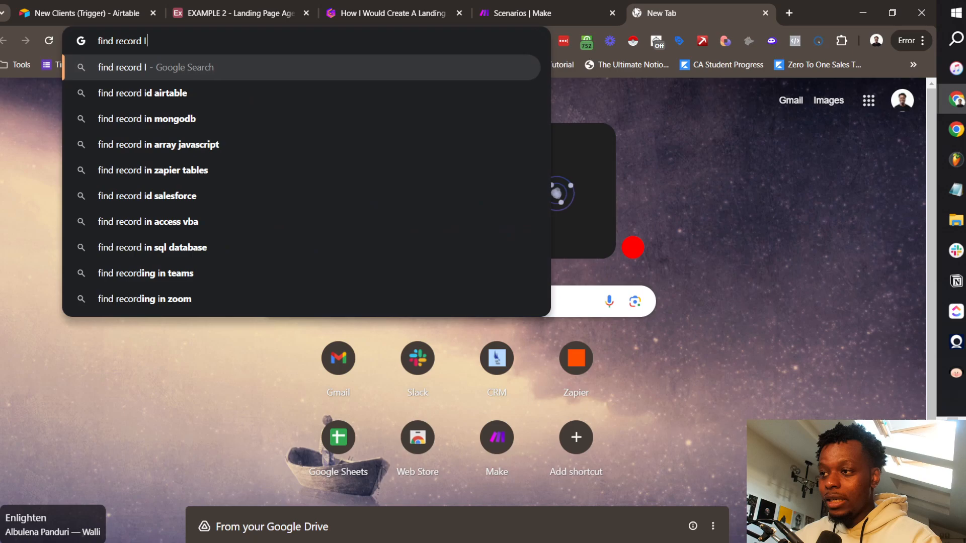
text(D)
key(ctrl+a)
text(send re)
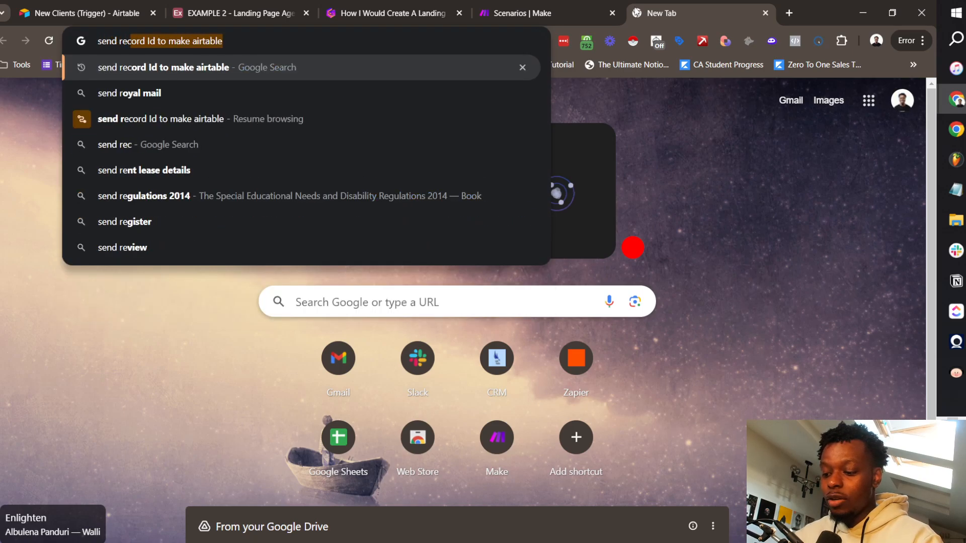
text(cord ID)
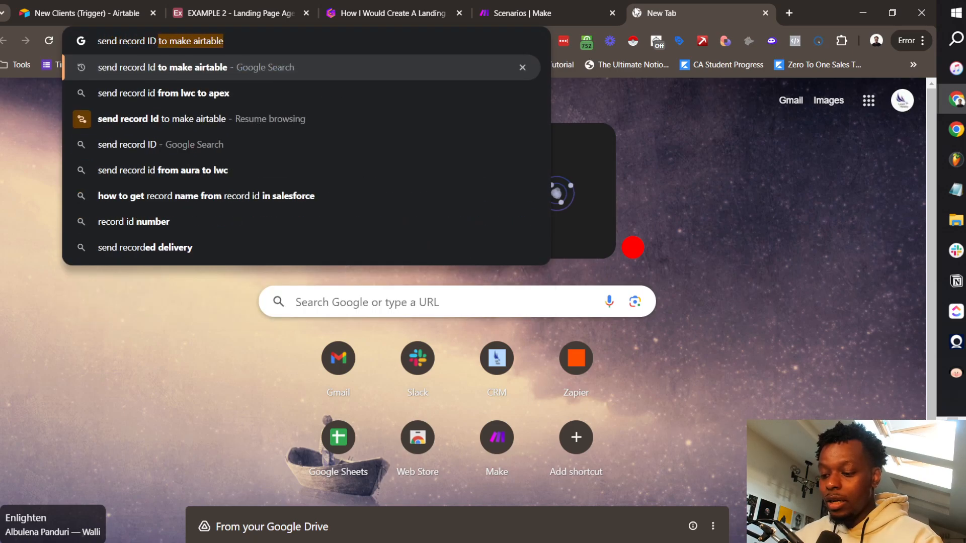
text( to make)
key(Return)
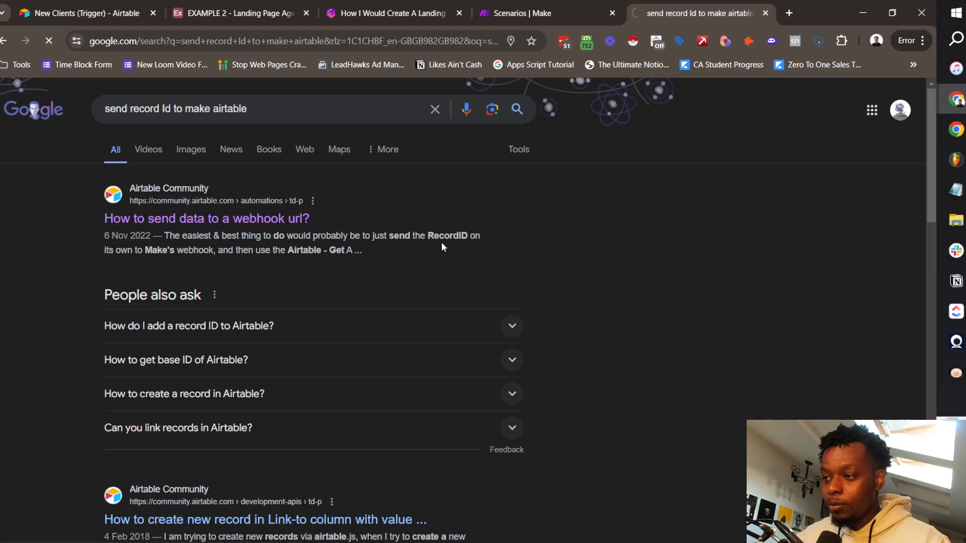
scroll(354, 392, down, 15)
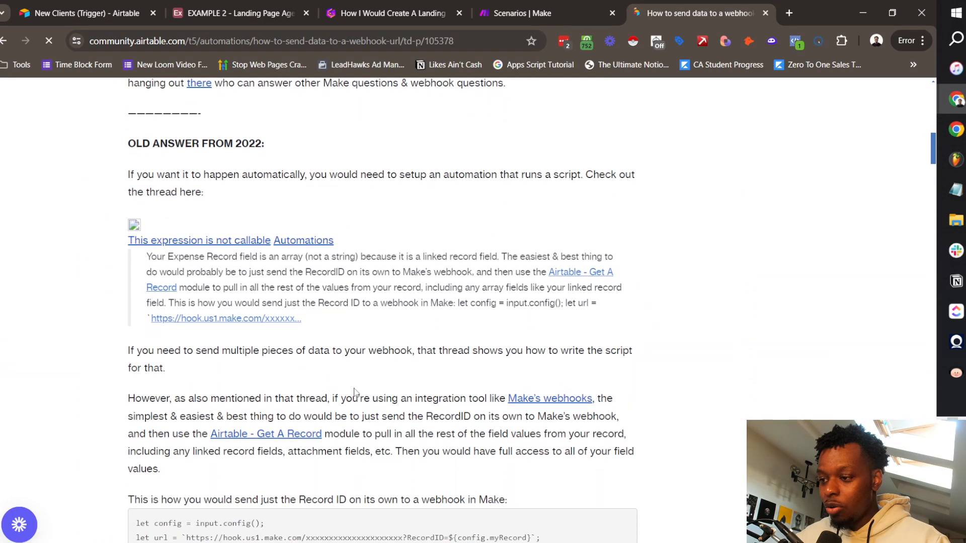
scroll(327, 368, down, 8)
scroll(248, 351, up, 5)
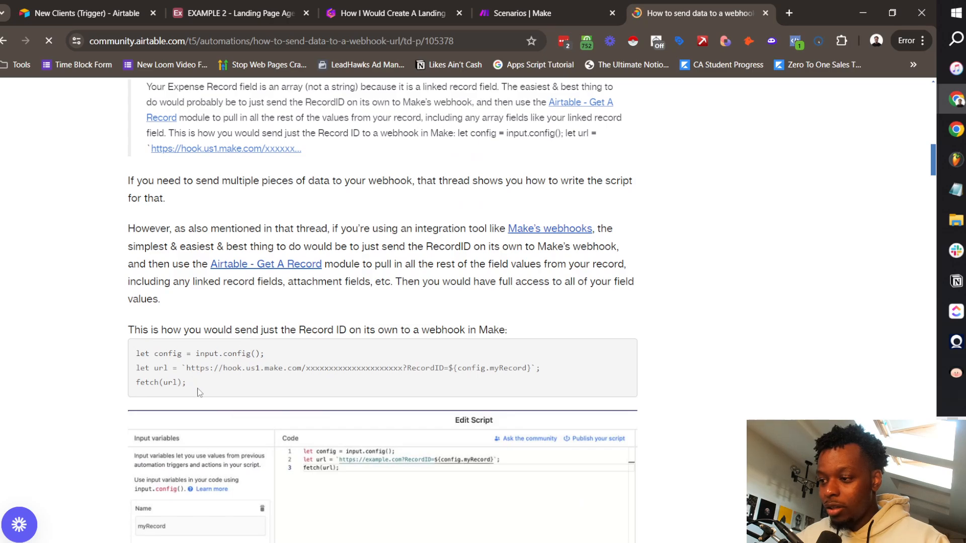
drag(197, 390, 140, 350)
key(ctrl+c)
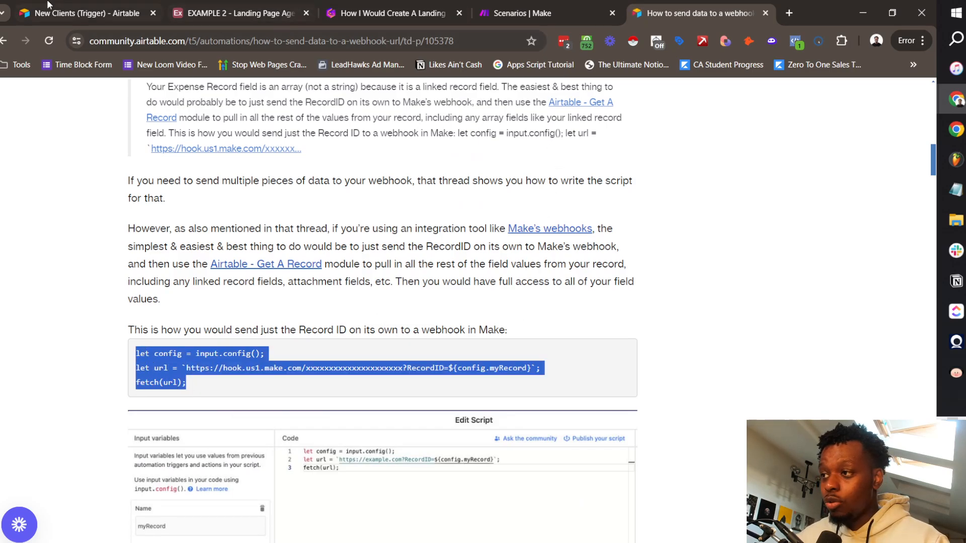
Step: Paste the example webhook script into the Airtable script editor and select myRecord on line 2
click(244, 5)
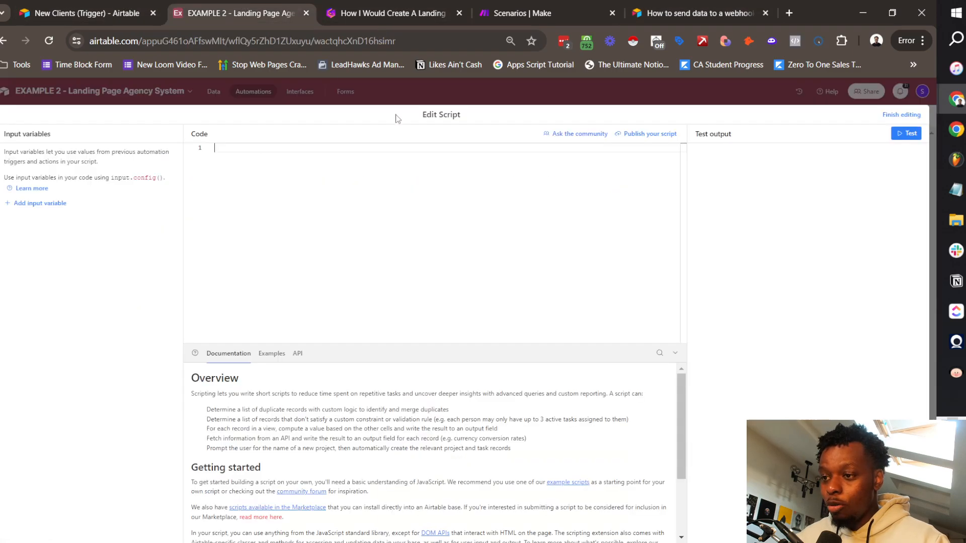
key(ctrl+v)
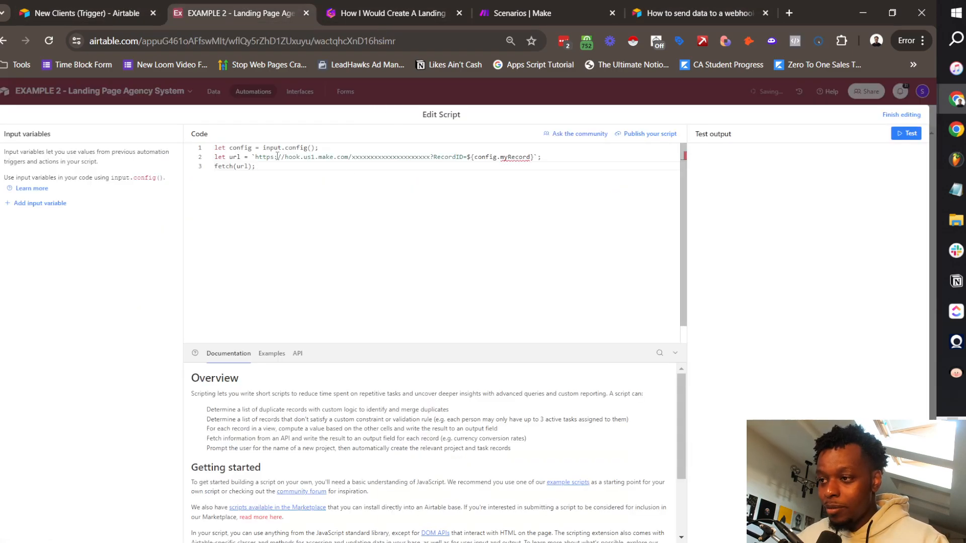
drag(221, 149, 270, 157)
click(278, 158)
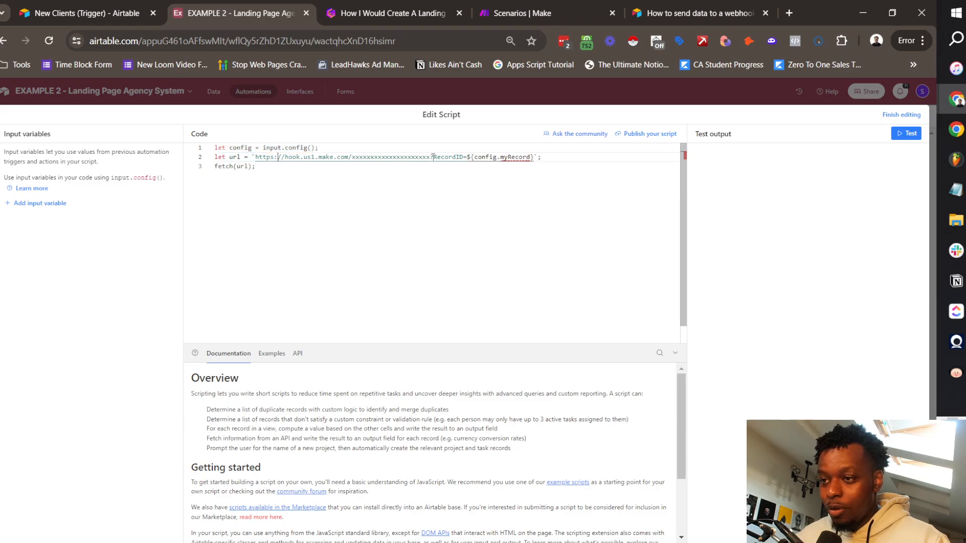
drag(433, 157, 465, 156)
click(501, 159)
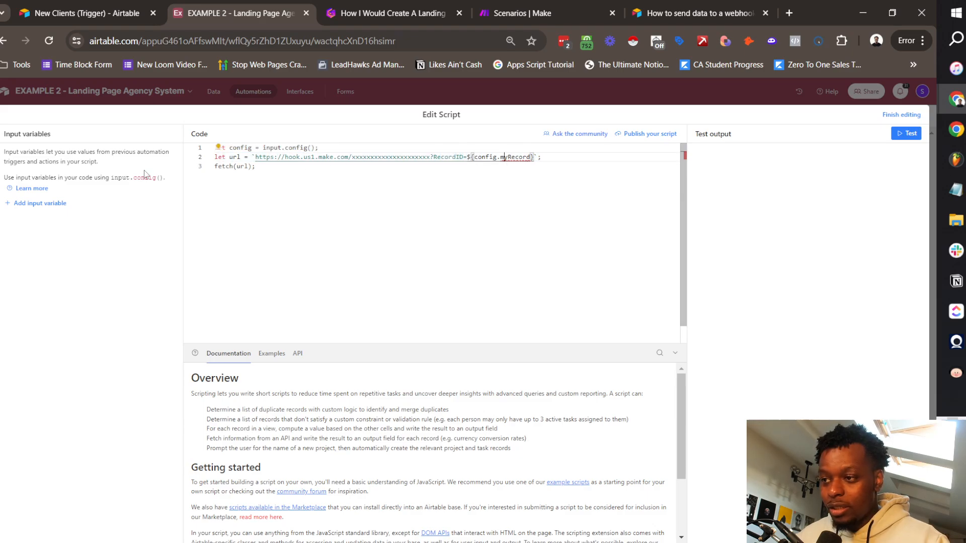
click(237, 167)
click(512, 158)
double_click(512, 158)
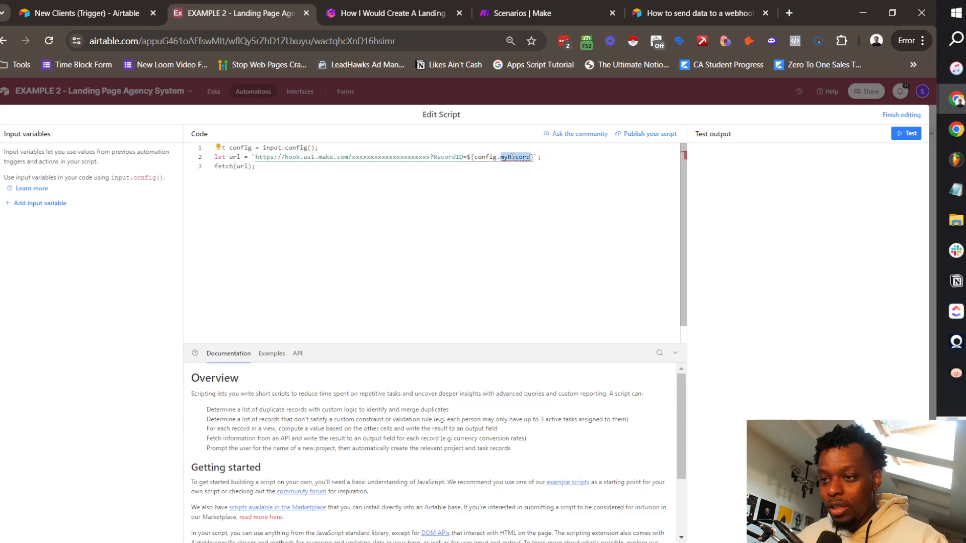
Step: Add a RecordID input variable set to the Airtable record ID, and change config.myRecord to config.RecordID
click(36, 203)
click(58, 224)
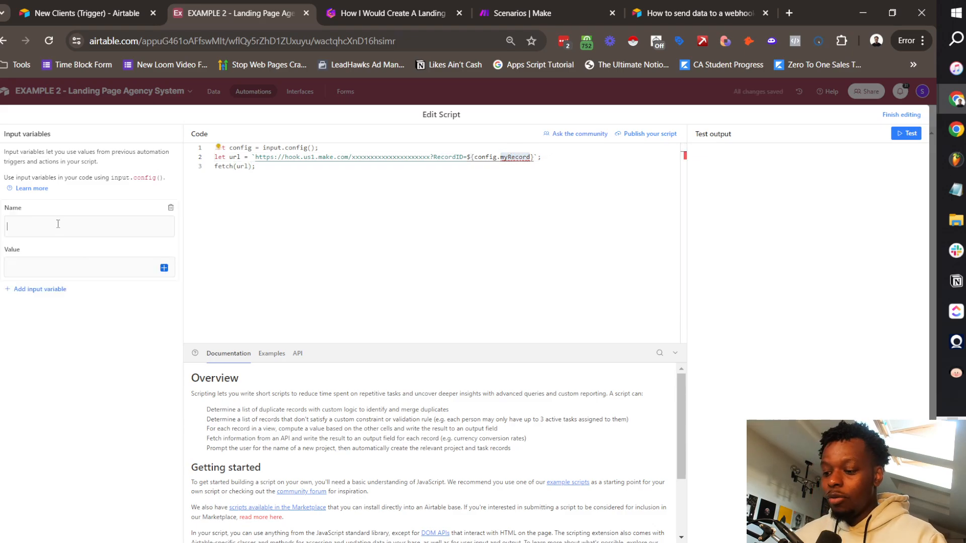
text(RecordID)
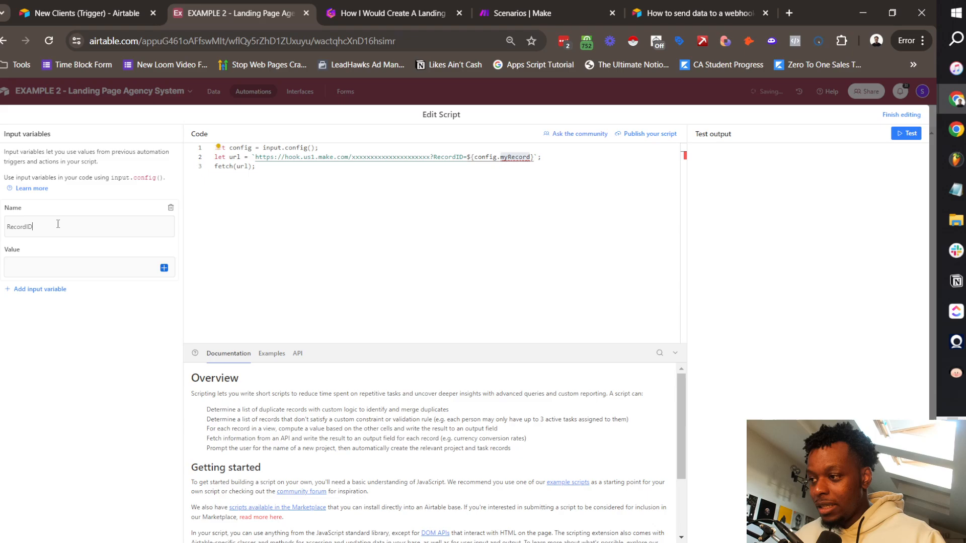
click(164, 267)
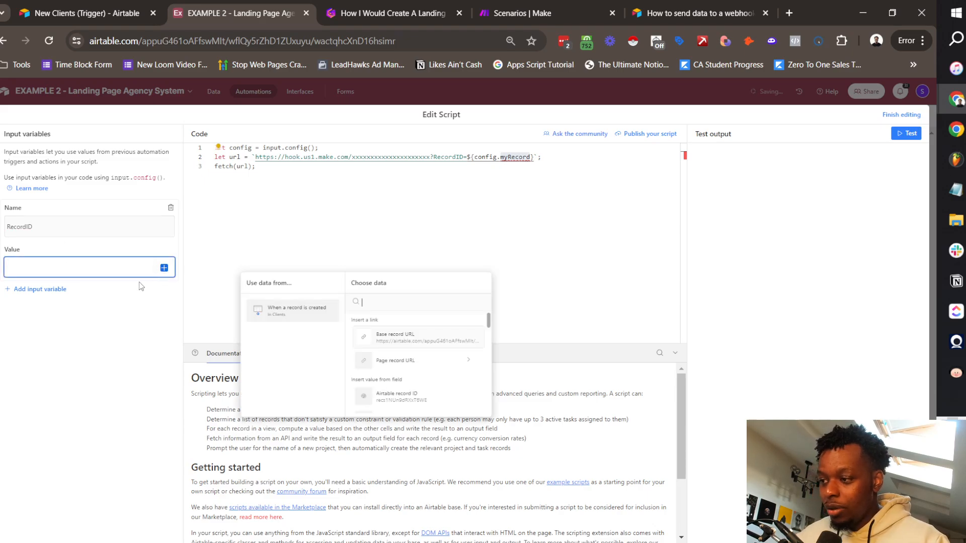
click(410, 394)
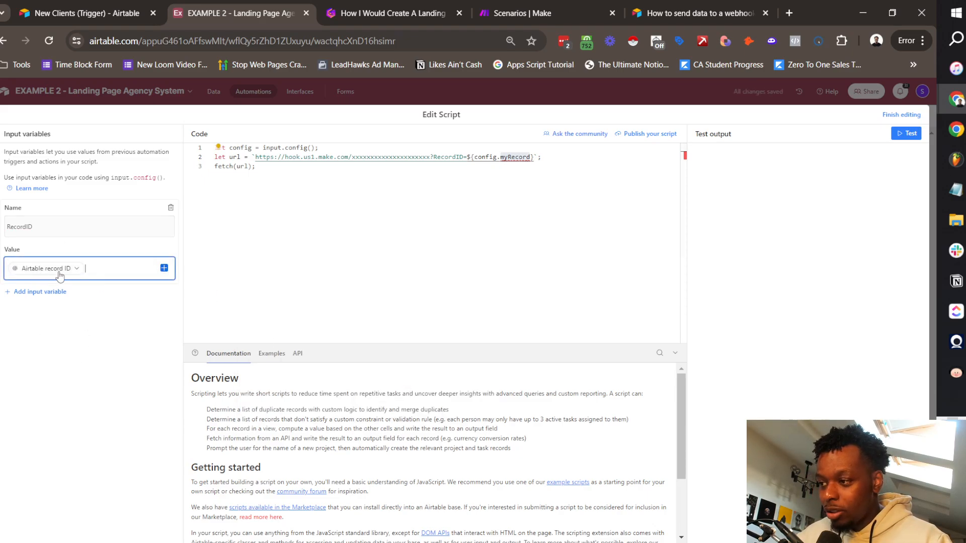
double_click(504, 156)
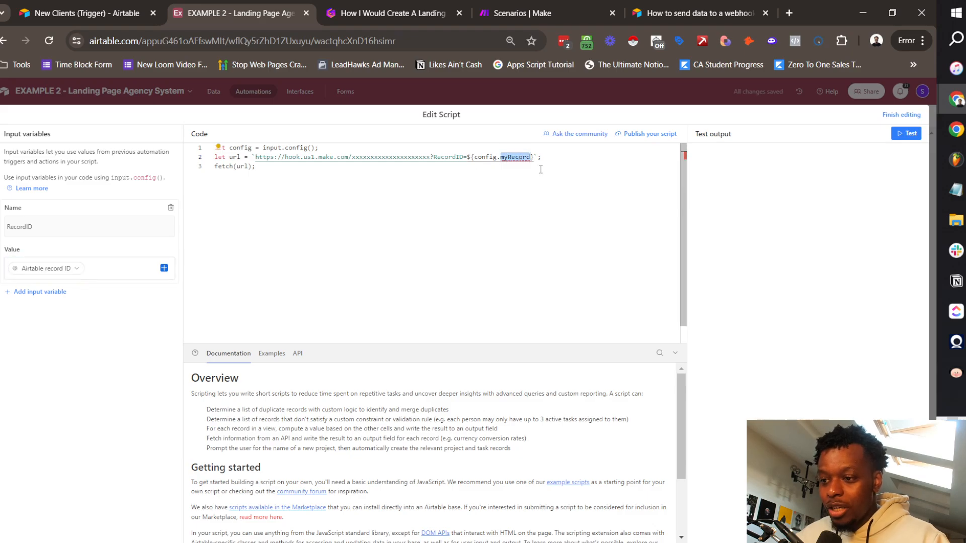
text(Re)
click(540, 167)
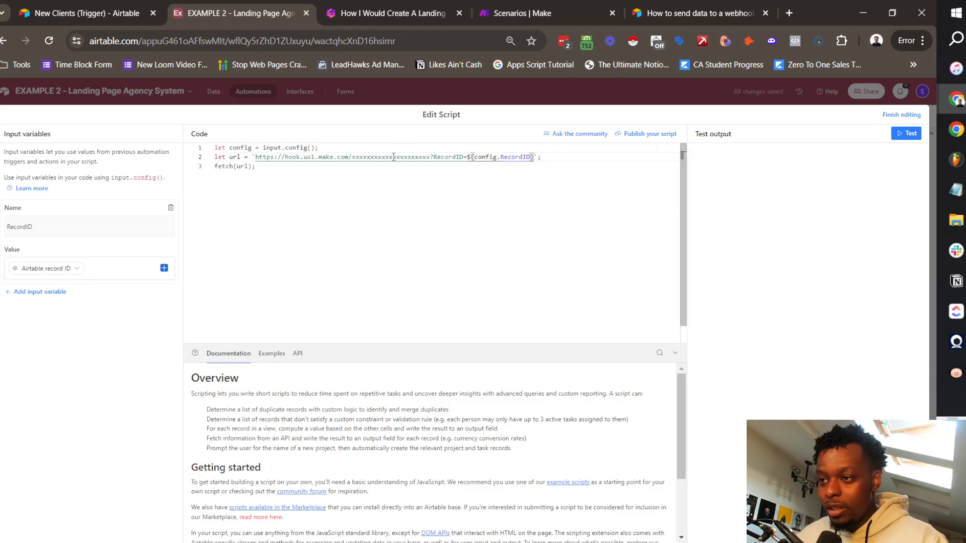
triple_click(374, 157)
click(374, 160)
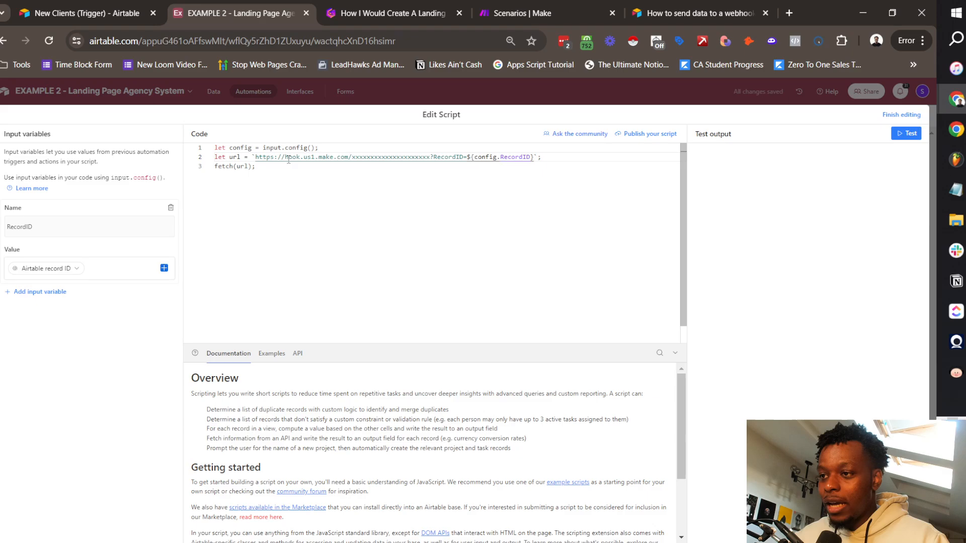
click(522, 13)
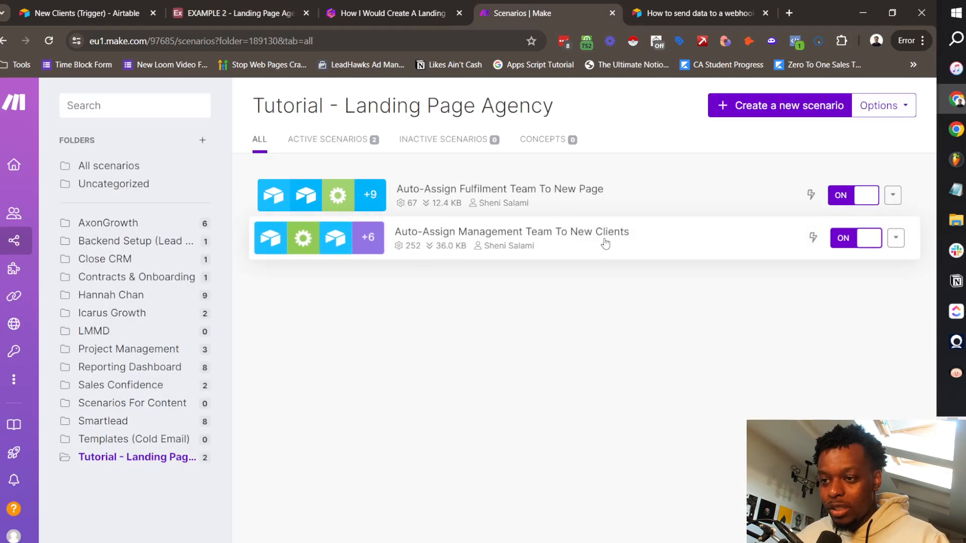
Step: Start a new scenario with an Airtable Watch Responses trigger, removing a stray Custom webhook module
click(808, 107)
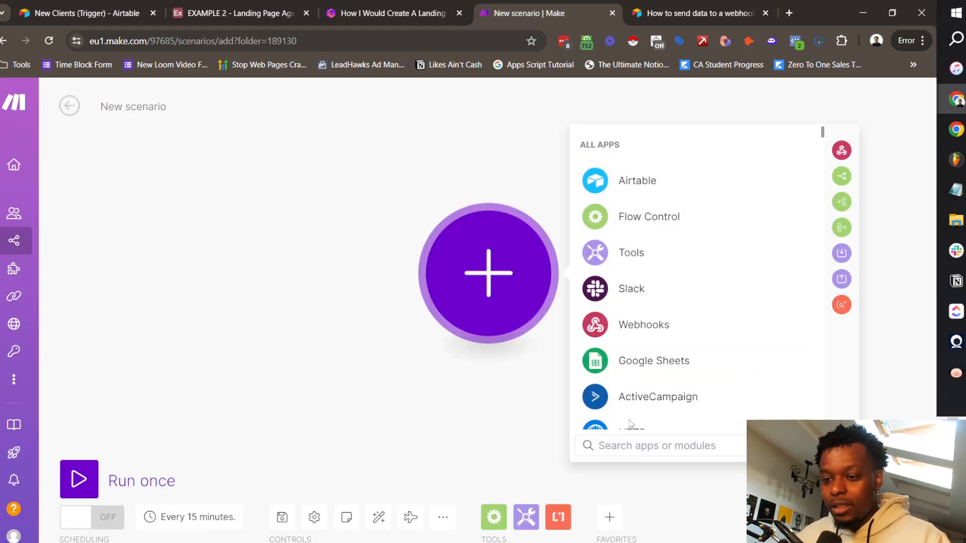
click(637, 181)
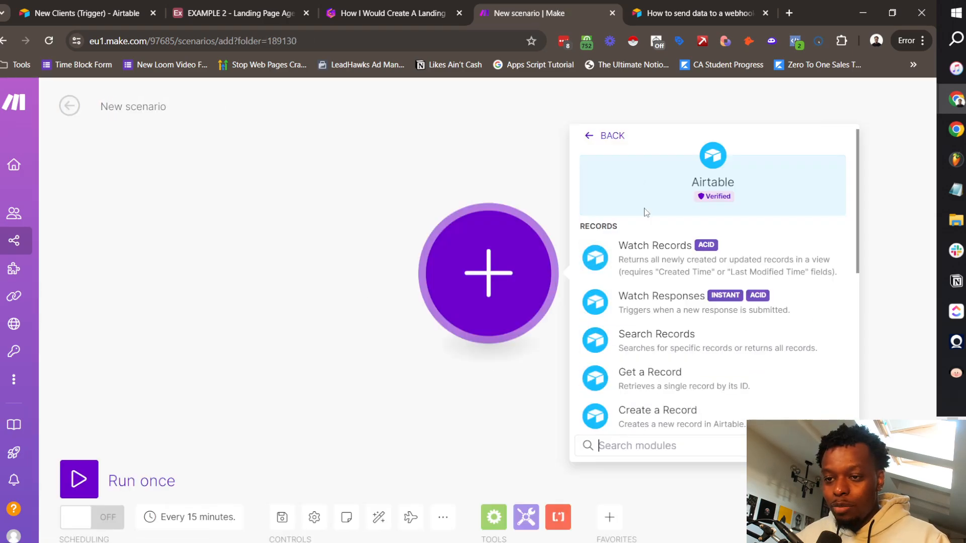
click(689, 306)
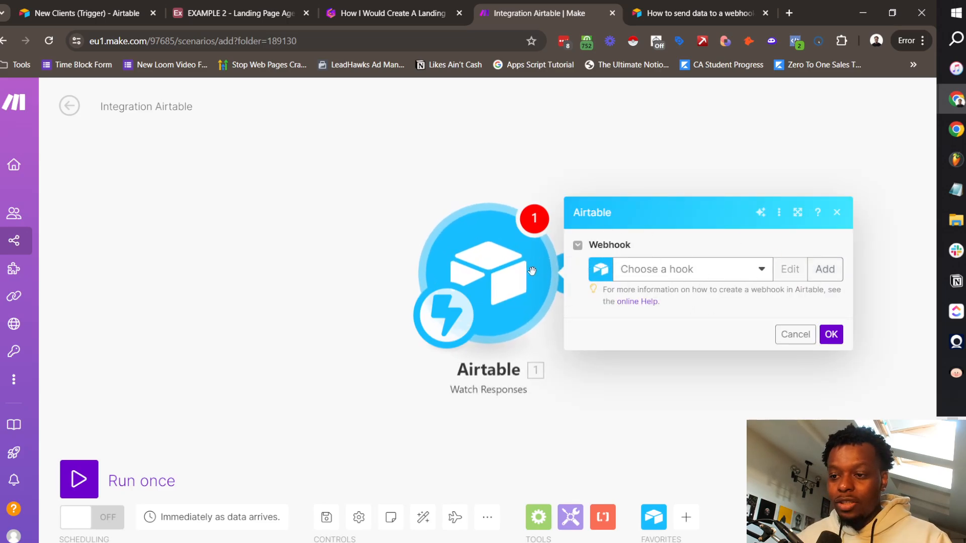
right_click(248, 225)
click(317, 235)
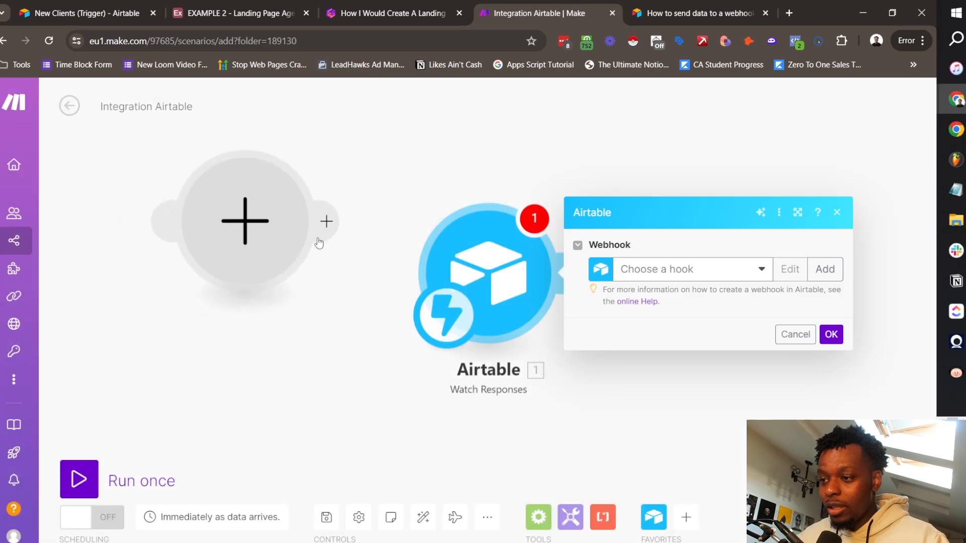
click(252, 236)
click(415, 357)
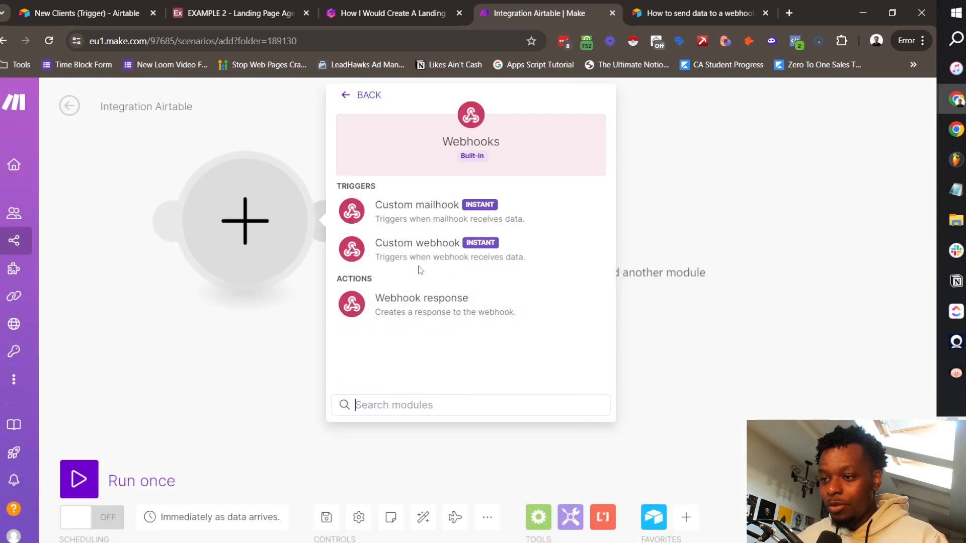
click(455, 250)
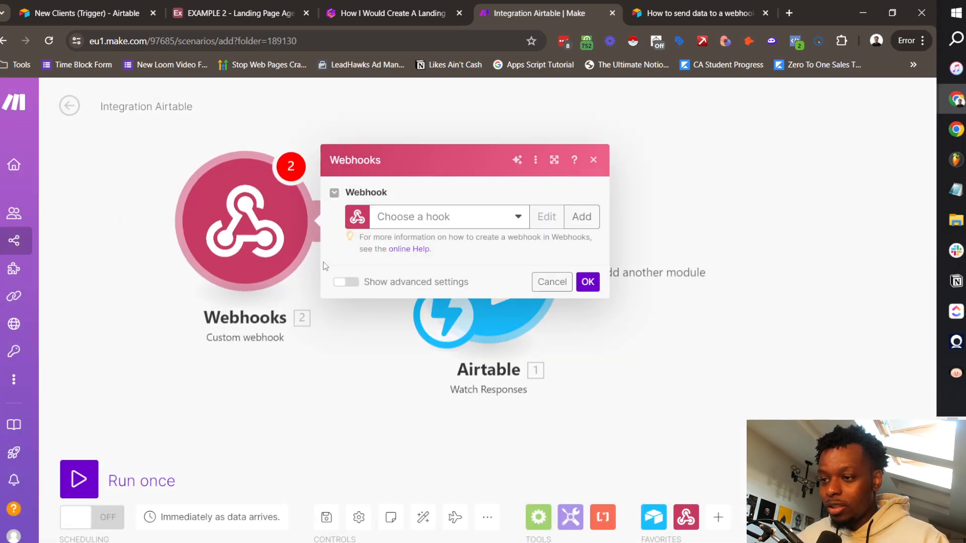
right_click(272, 228)
click(340, 358)
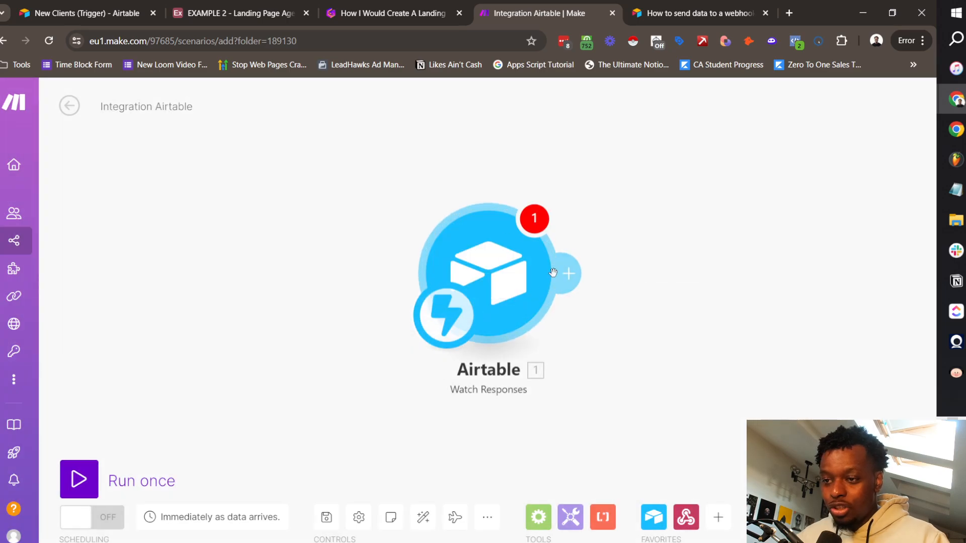
Step: Create and save a webhook named 'Landing Page Agency Tutorial 2 (MGMT)', then copy its address
click(492, 267)
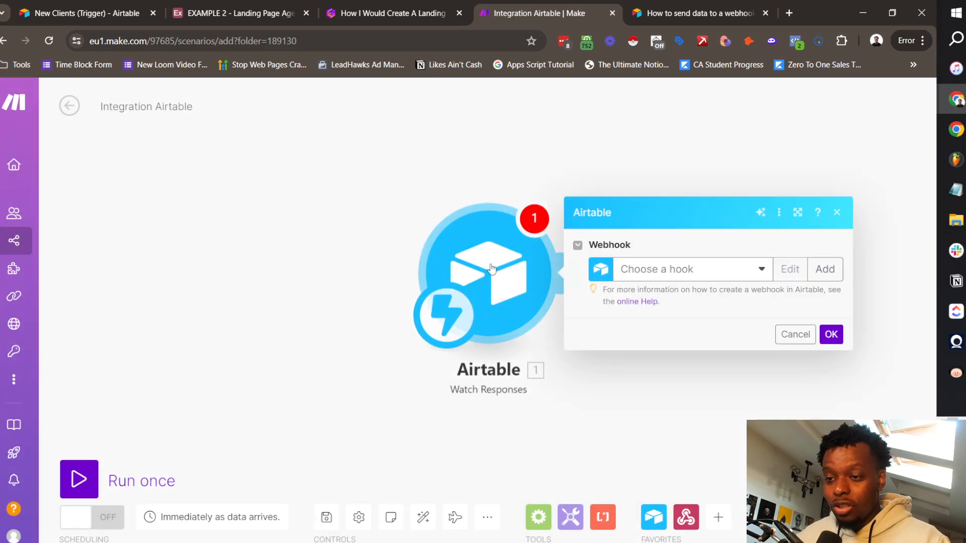
click(824, 269)
triple_click(584, 265)
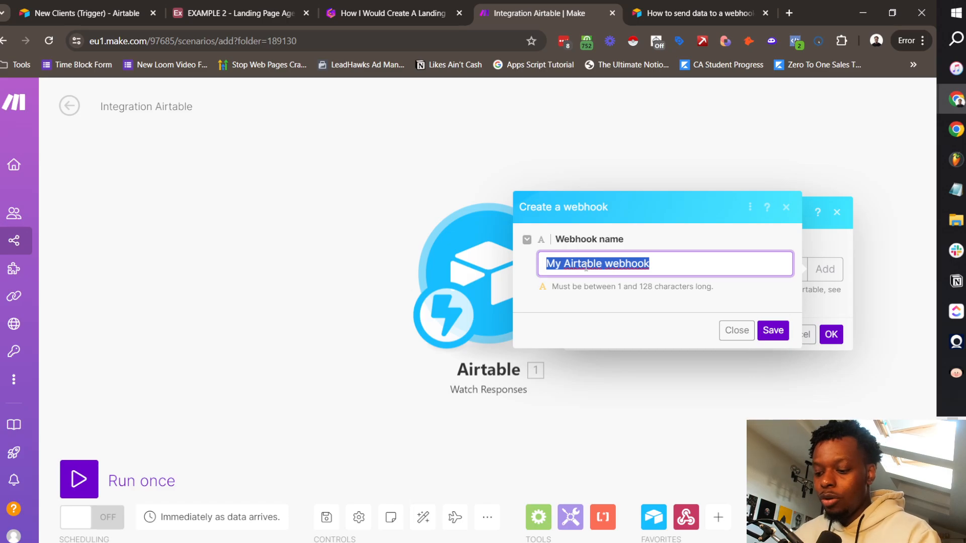
text(Landing)
key(Down)
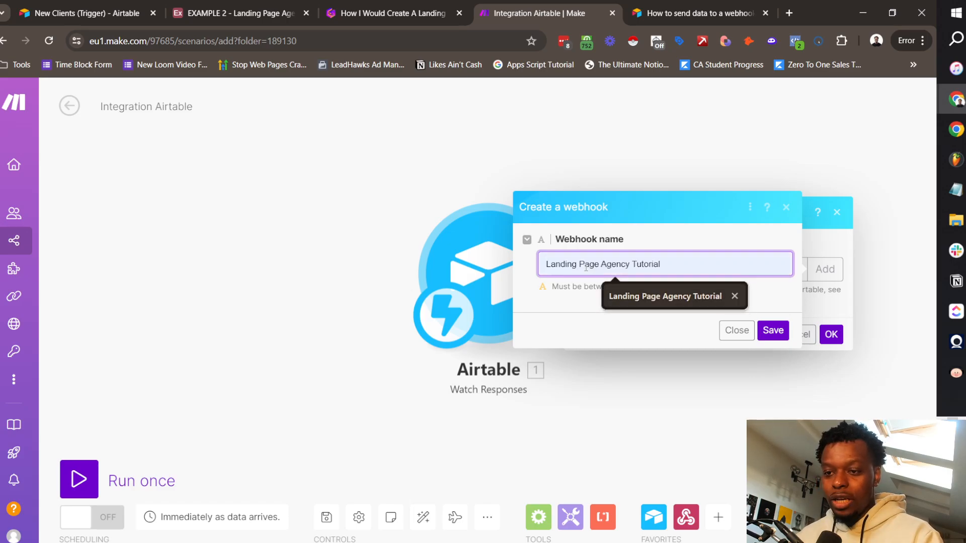
key(Return)
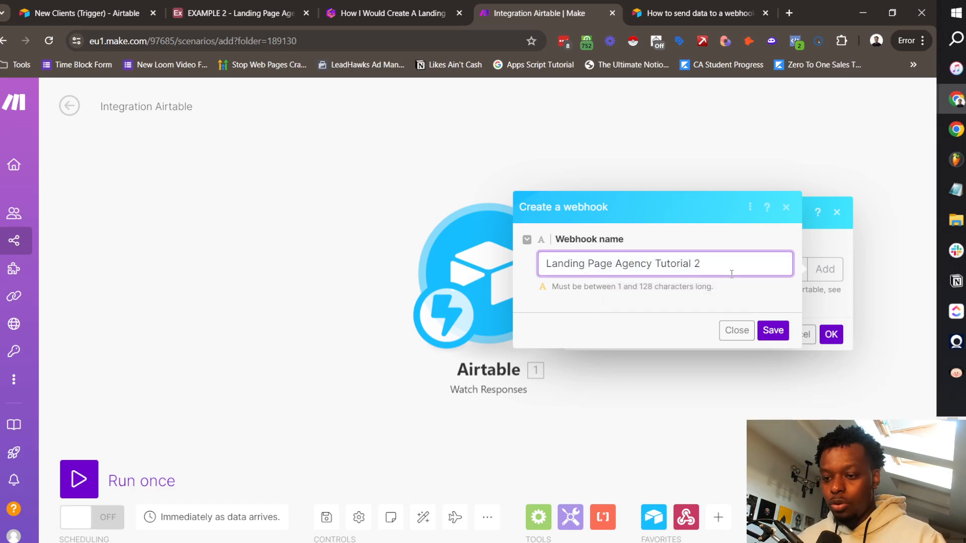
text(2 (MGMT))
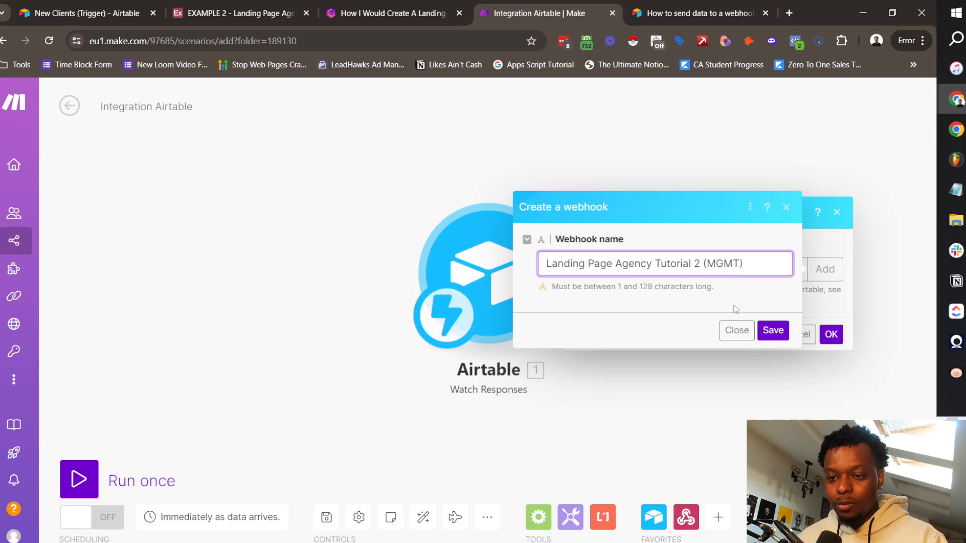
click(778, 330)
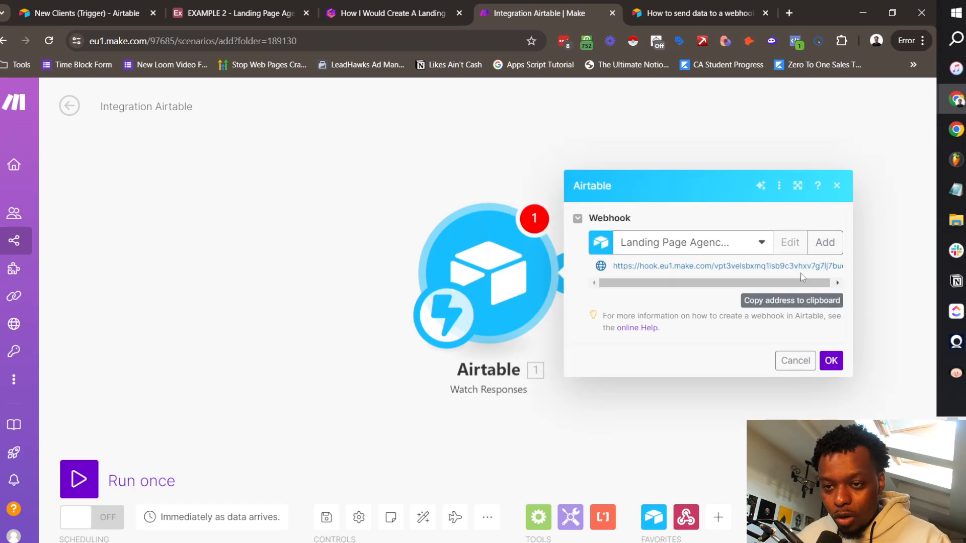
click(799, 301)
Step: Paste the Make webhook URL over the placeholder hook URL on line 2 of the script
click(271, 6)
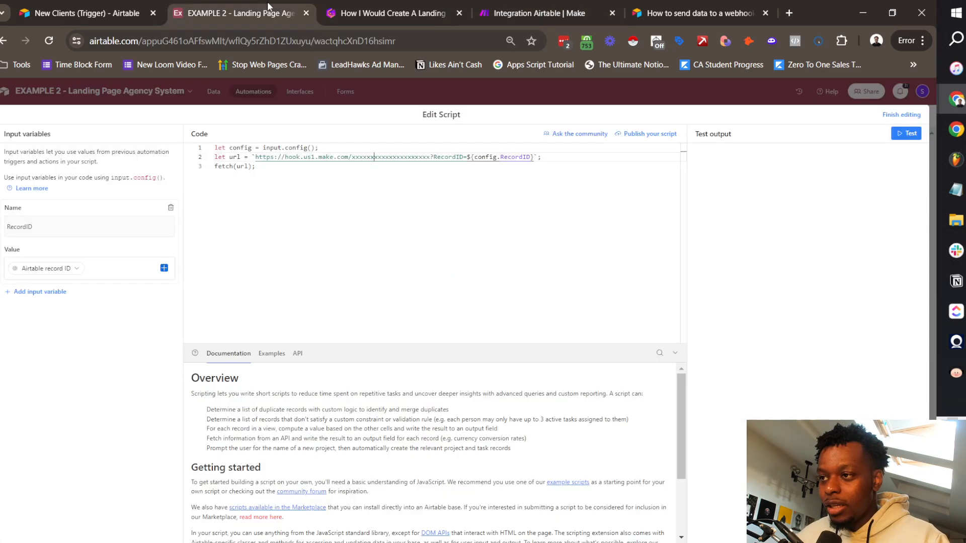
drag(431, 157, 256, 159)
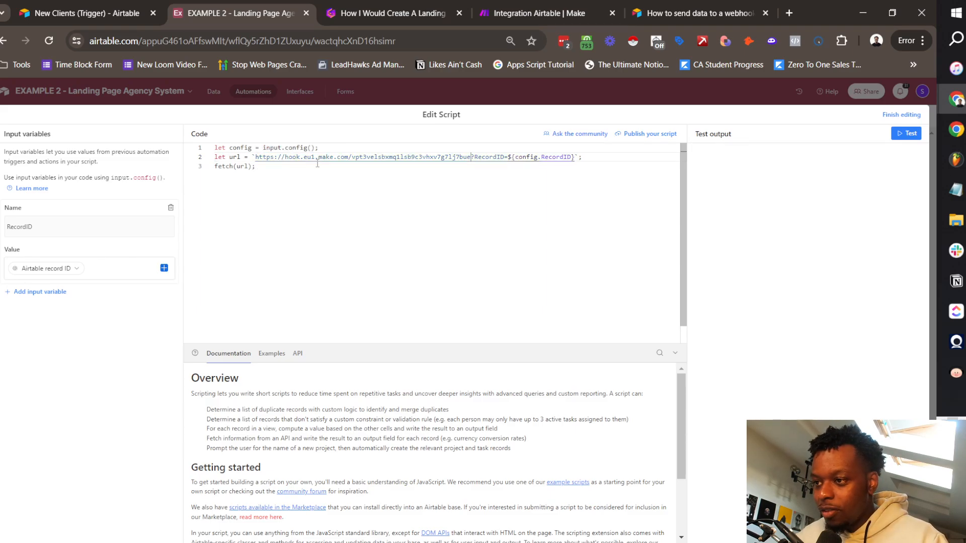
Step: Confirm the Airtable webhook settings and run the trigger module so it waits for data
click(527, 12)
click(831, 361)
right_click(495, 288)
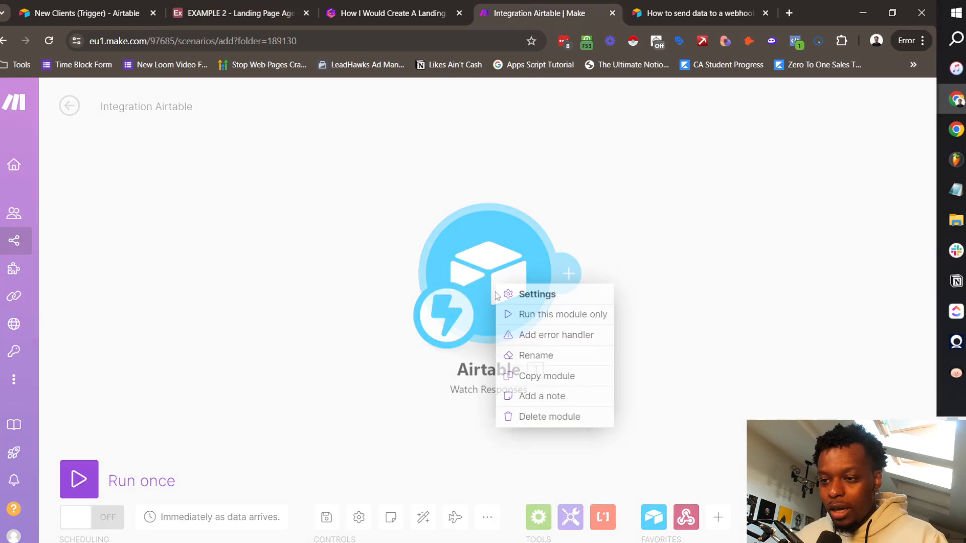
click(566, 314)
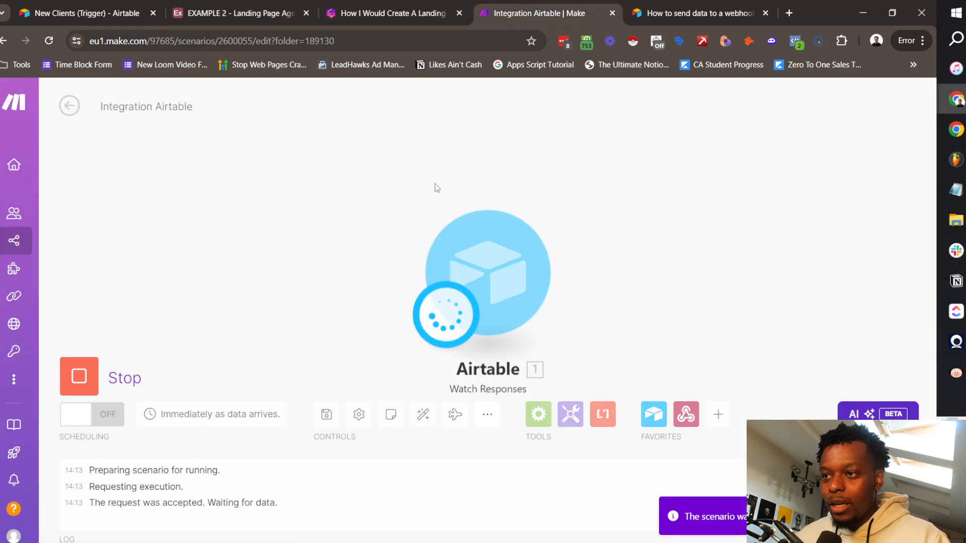
Step: Test the Airtable script and check that Make's trigger bundle contains the record's RecordID
click(256, 5)
click(900, 137)
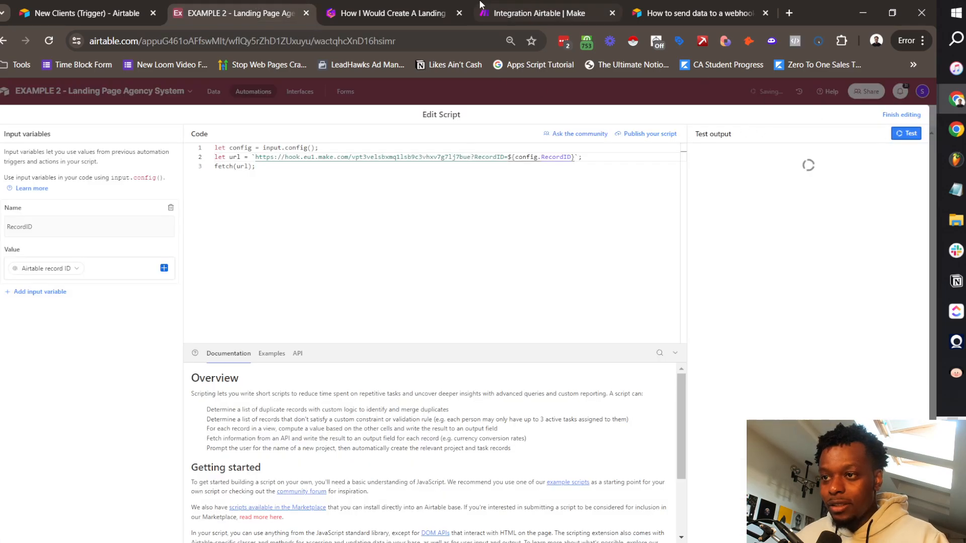
click(512, 6)
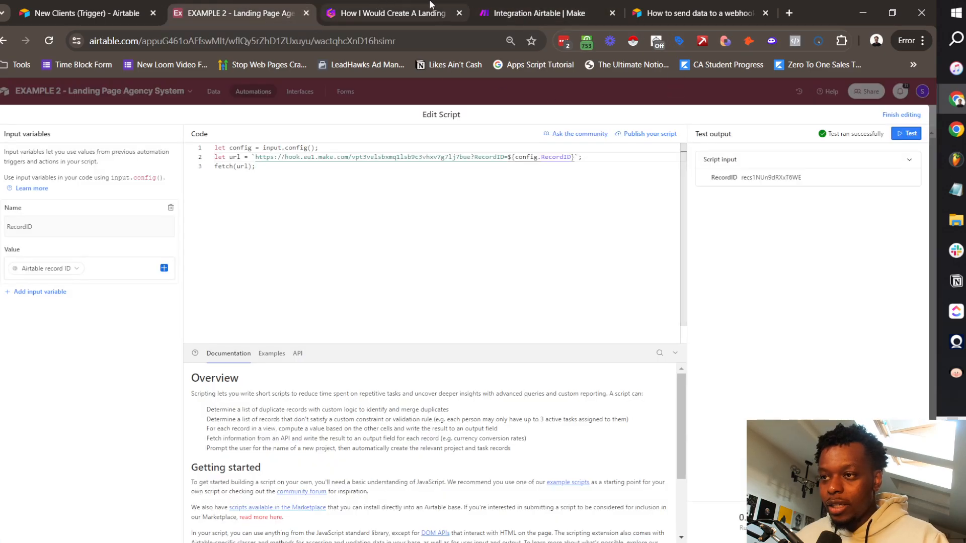
click(543, 6)
click(570, 193)
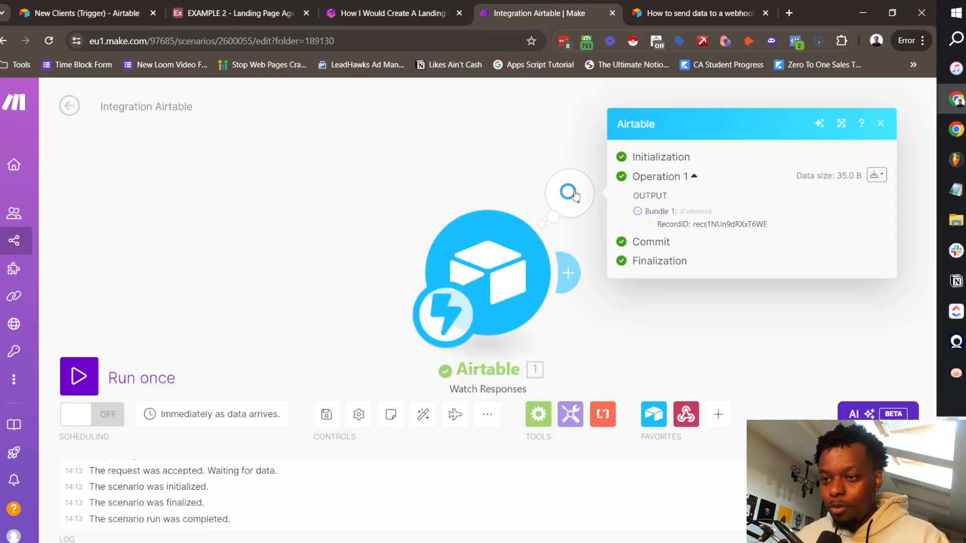
double_click(729, 223)
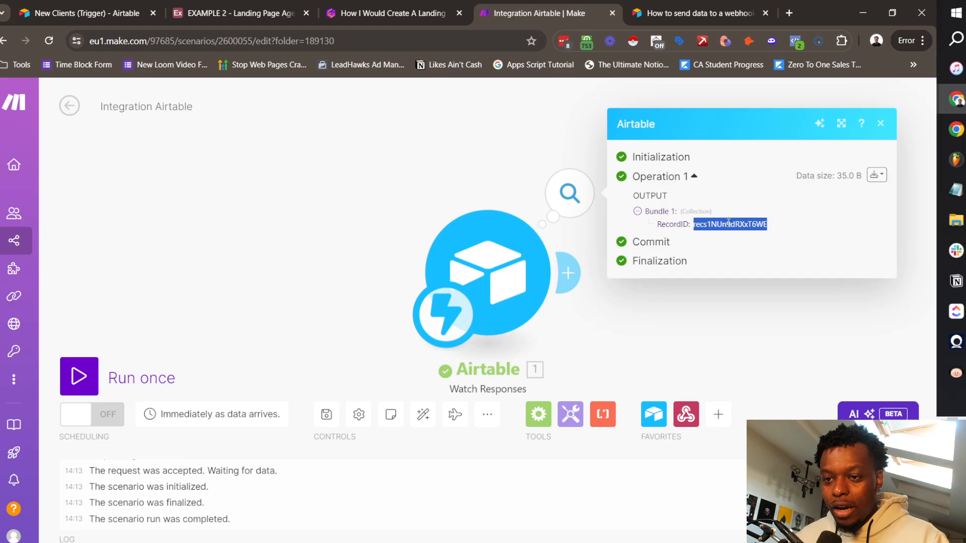
click(443, 187)
Step: Add a Flow Control Router after the Airtable trigger and give it a third route
drag(679, 278, 543, 240)
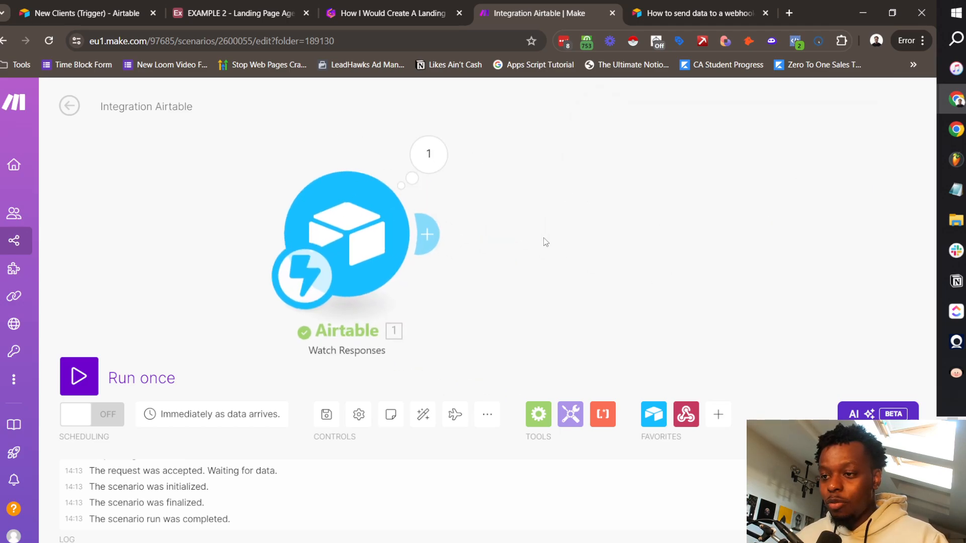
scroll(529, 238, down, 2)
click(464, 235)
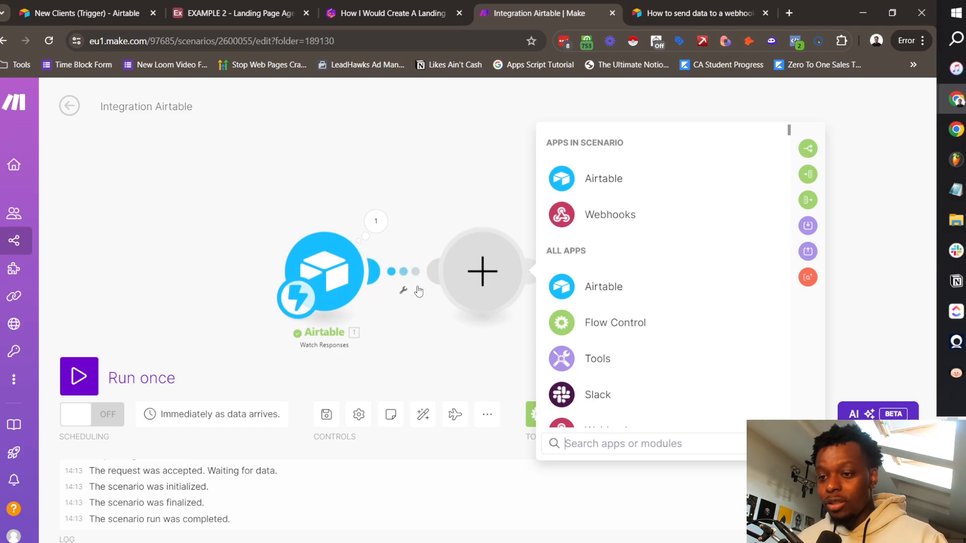
click(646, 323)
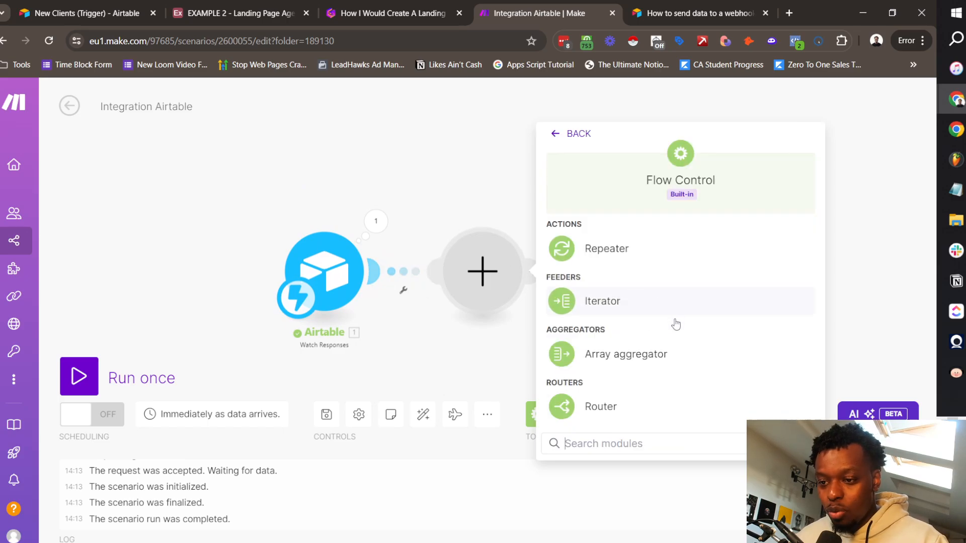
click(600, 407)
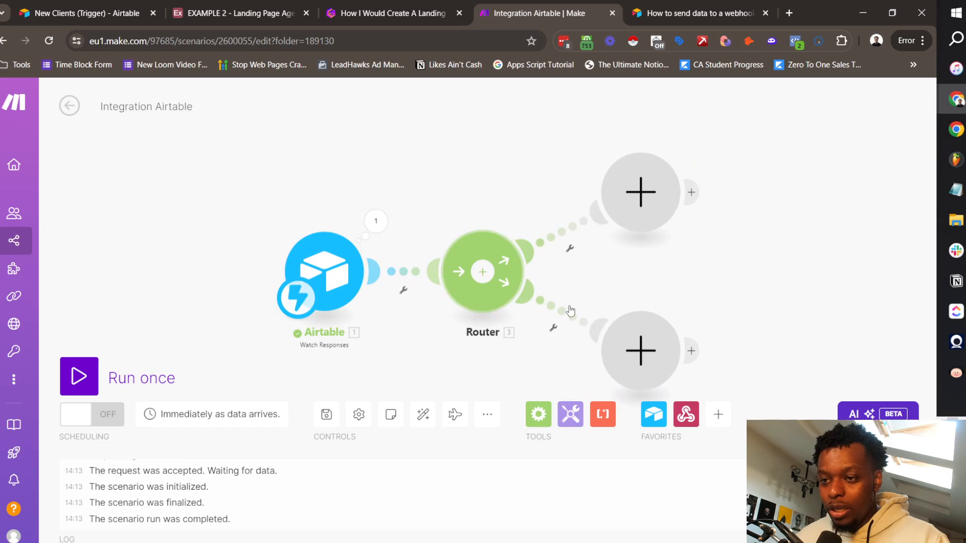
click(369, 185)
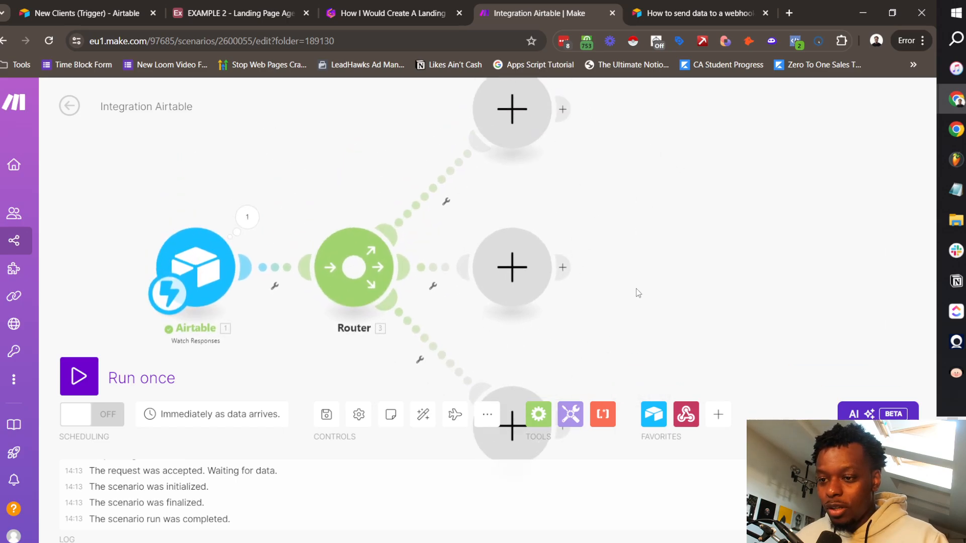
Step: Put an Airtable Search Records module on the top route, searching the Team table in EXAMPLE 2 - Landing Page Agency System
click(498, 181)
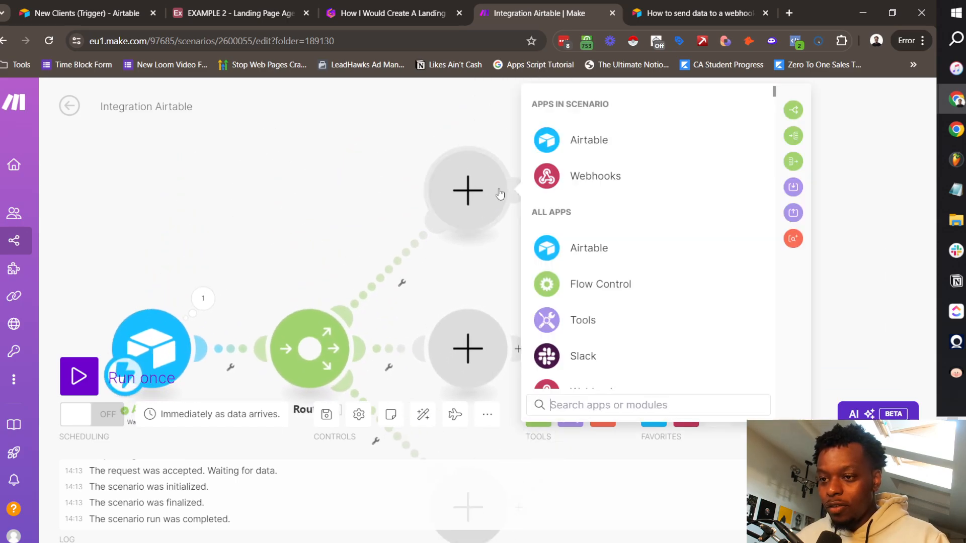
click(611, 157)
click(637, 209)
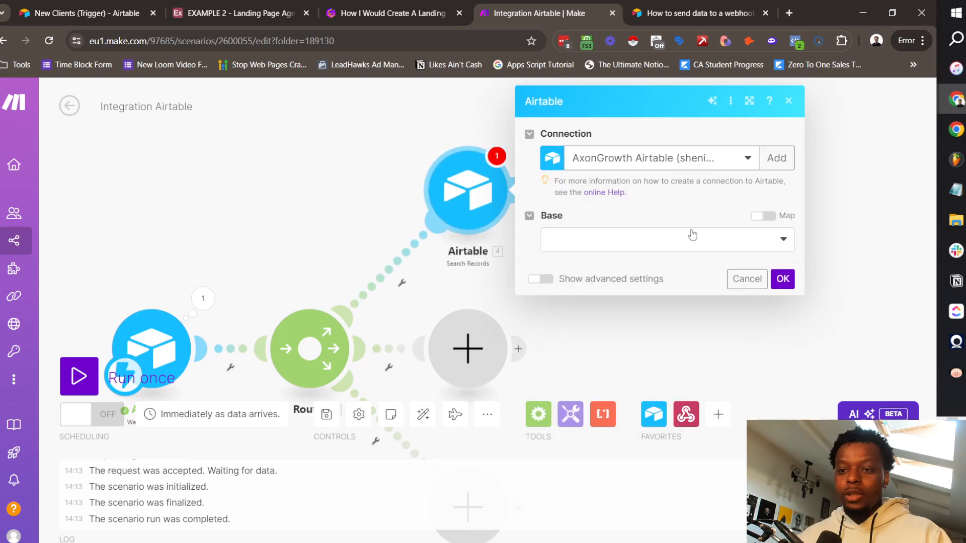
click(639, 238)
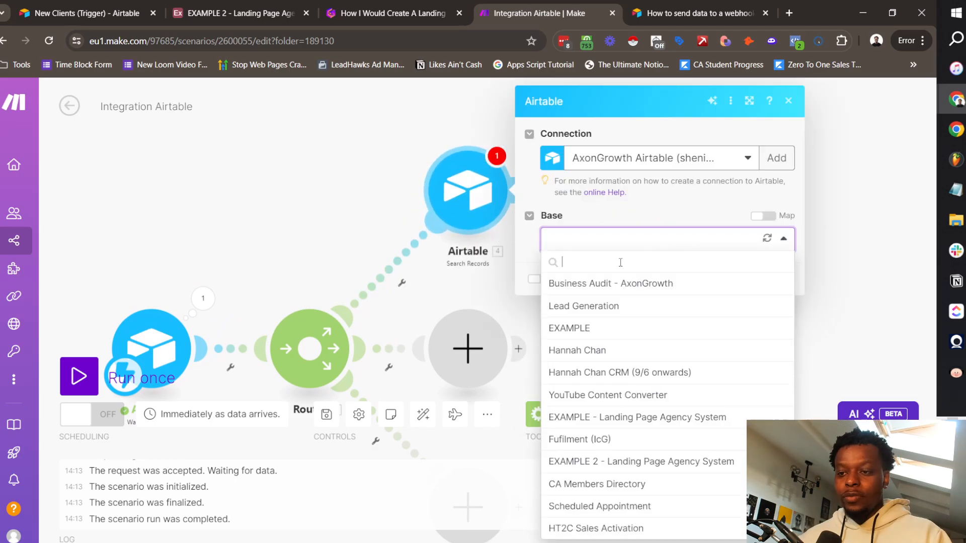
click(619, 461)
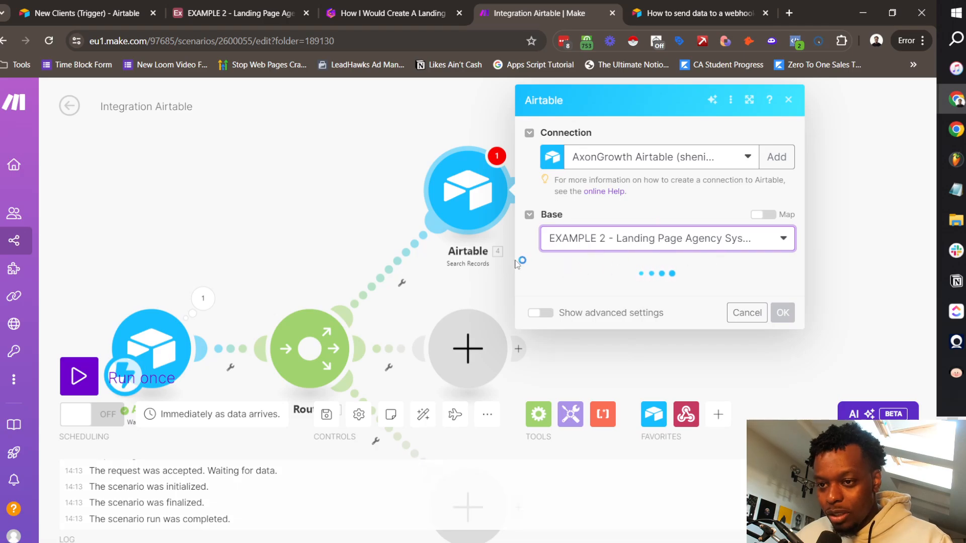
click(229, 14)
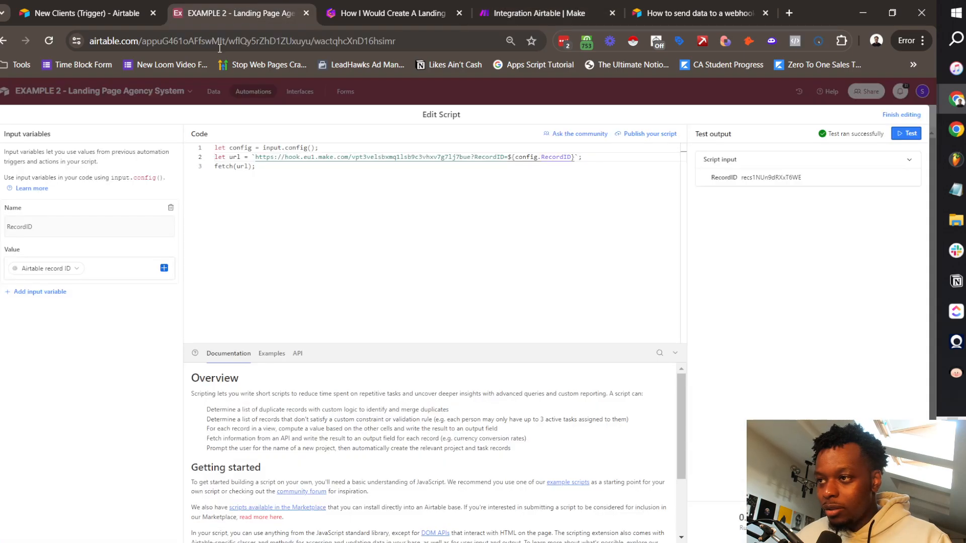
click(520, 7)
click(611, 294)
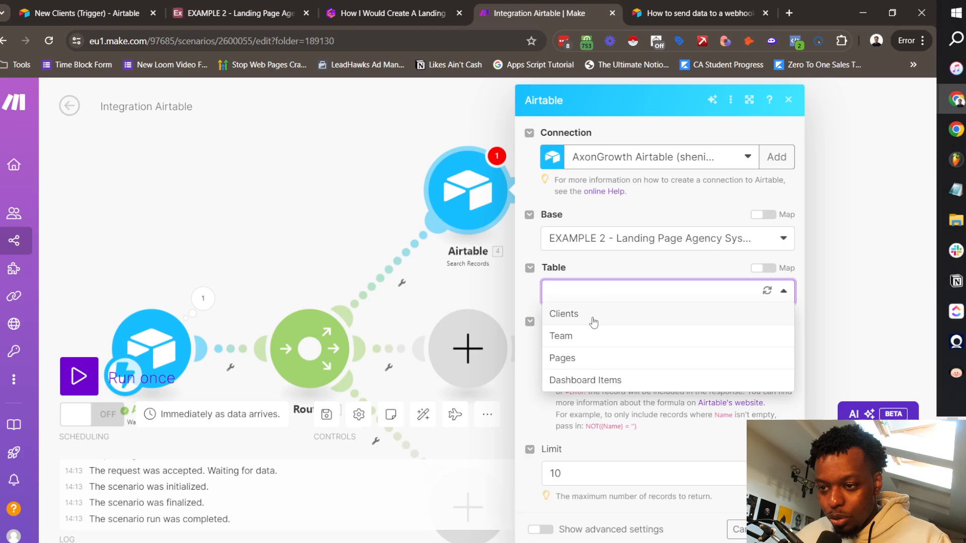
click(578, 301)
click(630, 293)
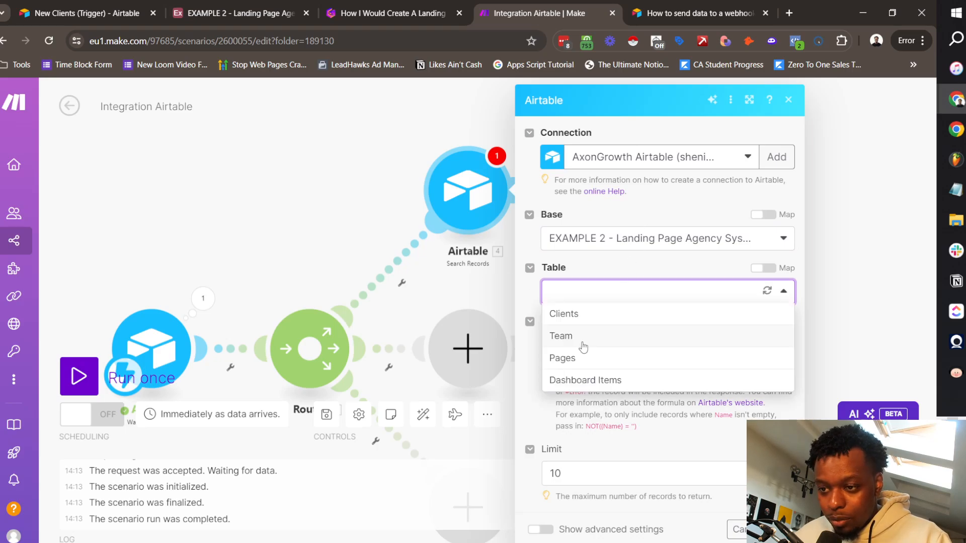
click(578, 337)
Step: Sort the Team search by AM Client Count in ascending order
click(638, 377)
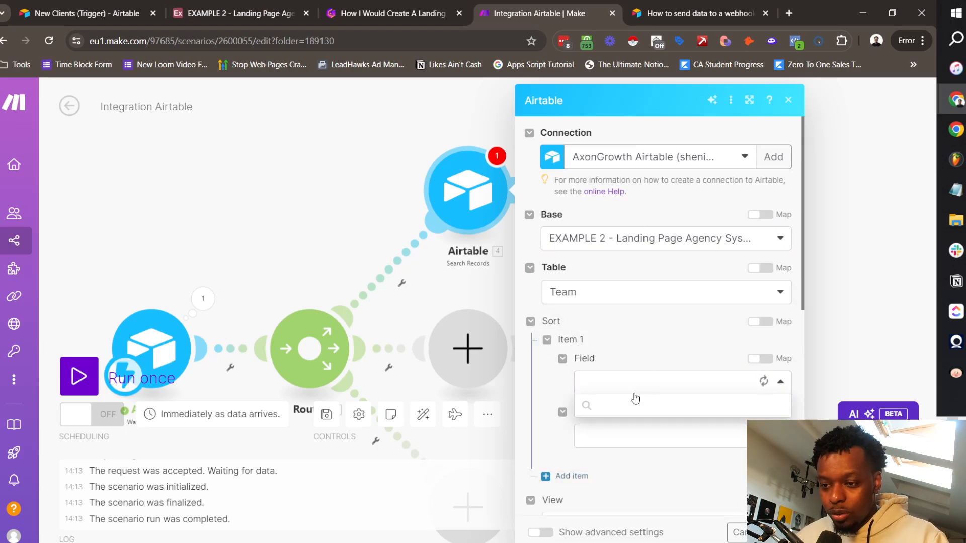
drag(780, 268, 768, 349)
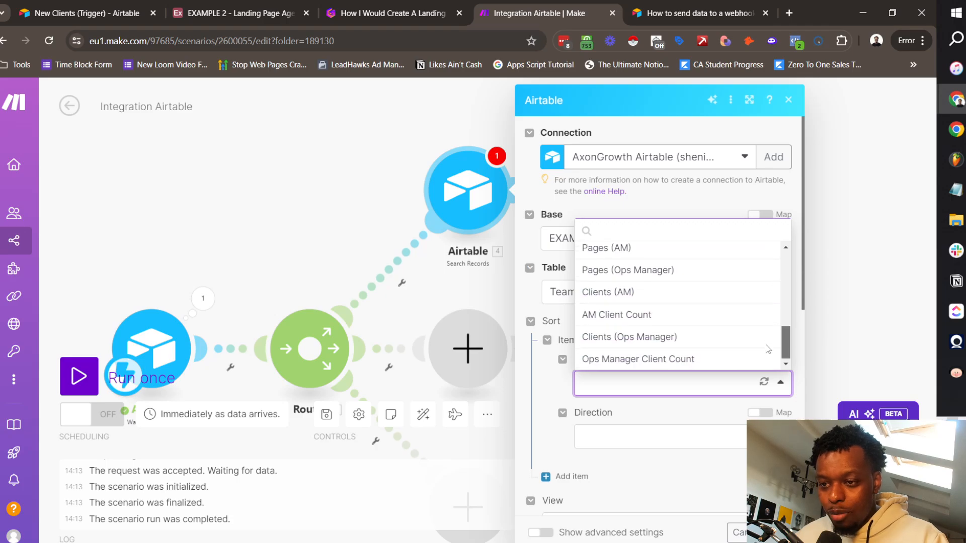
click(599, 316)
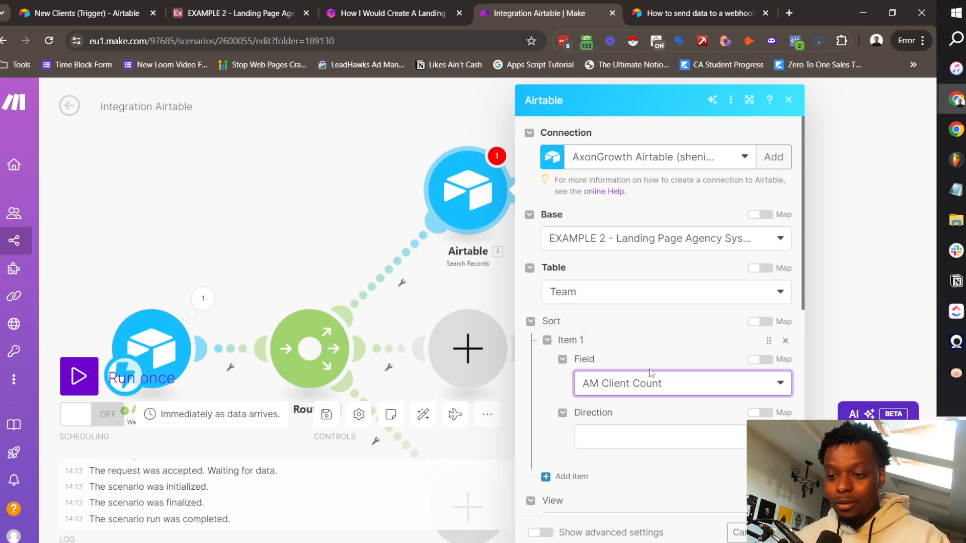
scroll(662, 346, down, 3)
click(626, 308)
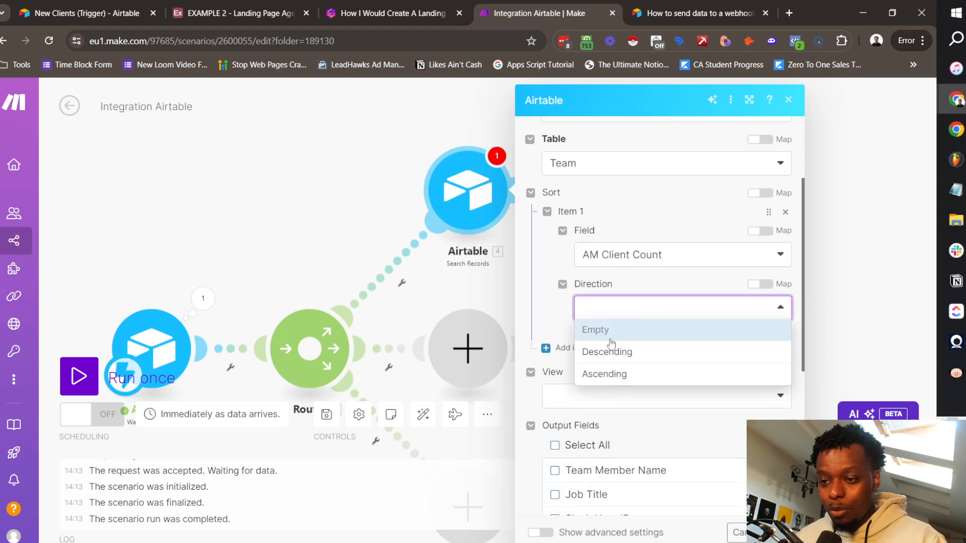
click(623, 373)
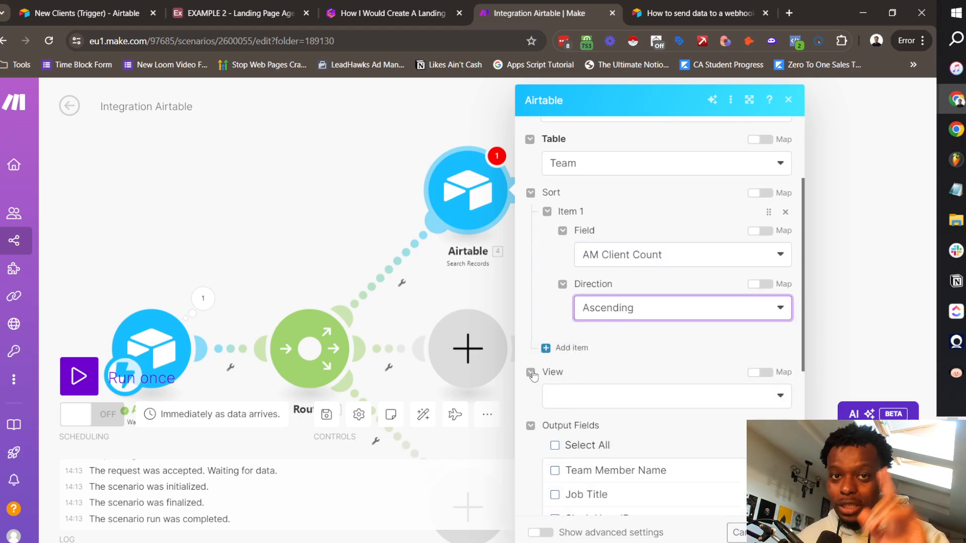
Step: Include Team Member Name in the returned fields and begin entering a filter formula
scroll(616, 399, down, 4)
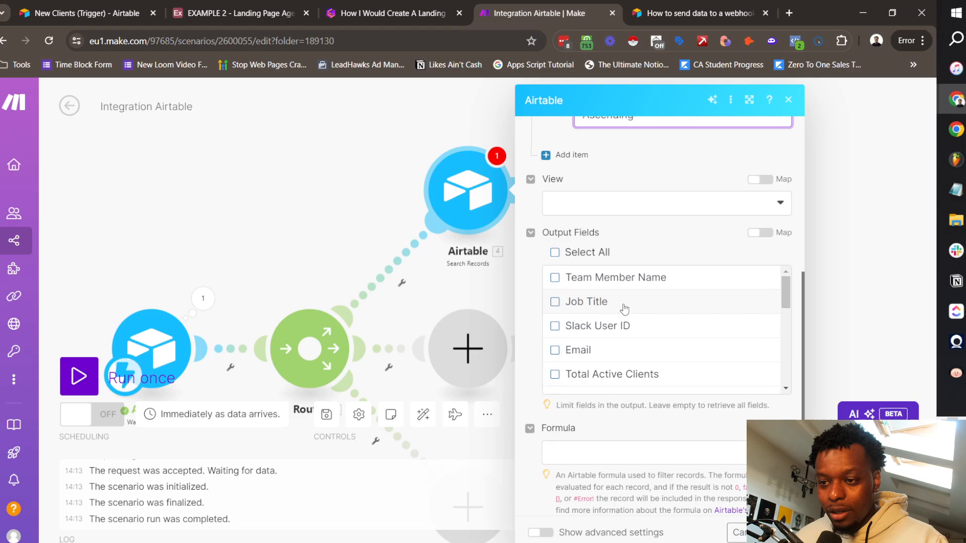
click(601, 282)
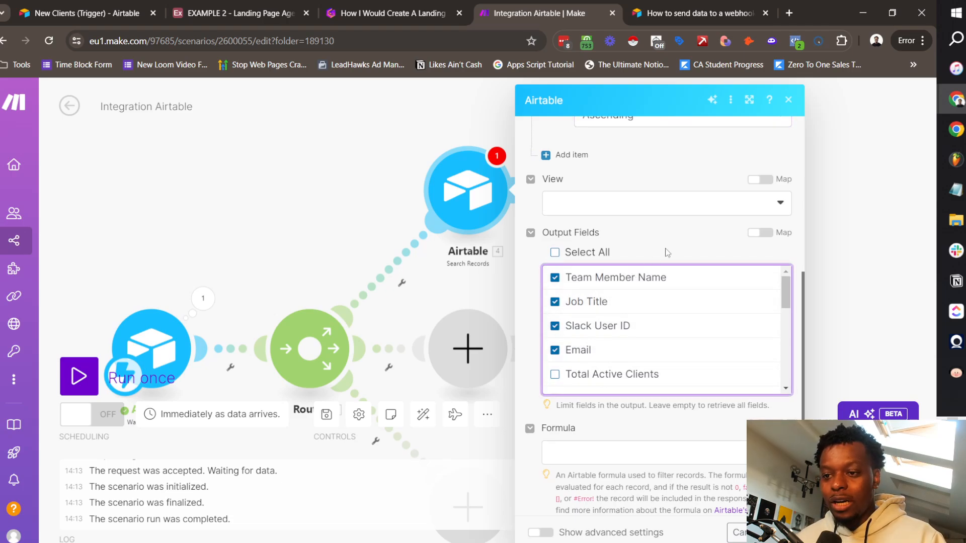
scroll(669, 517, down, 2)
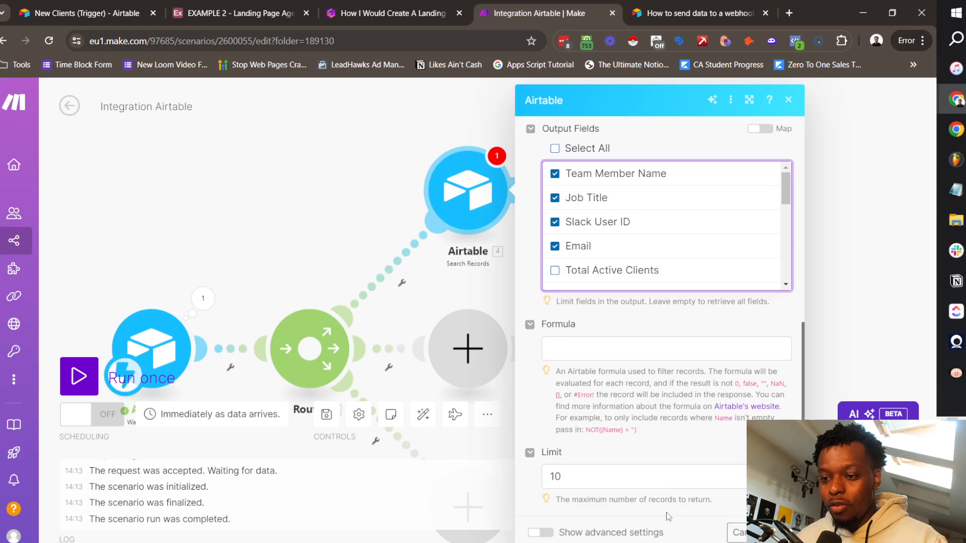
click(623, 348)
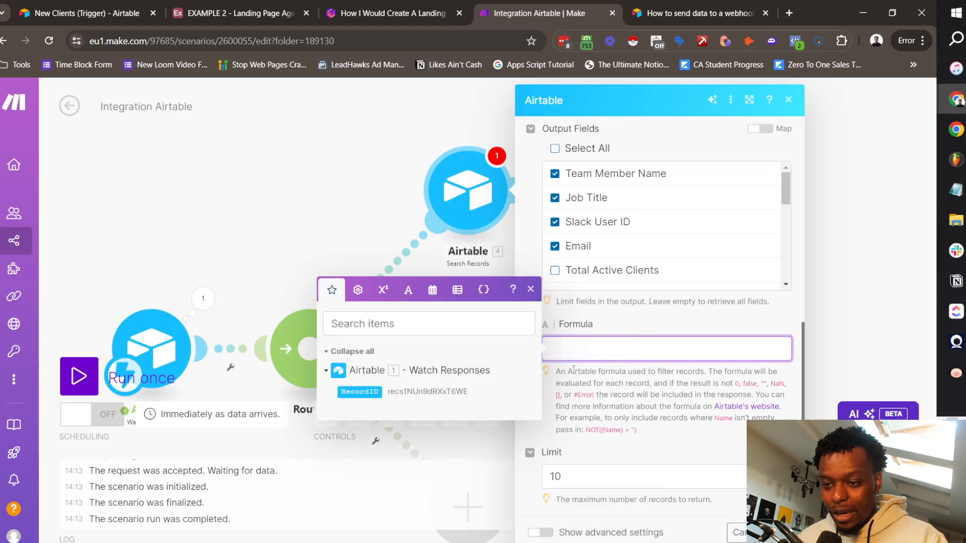
drag(573, 372, 683, 373)
click(788, 13)
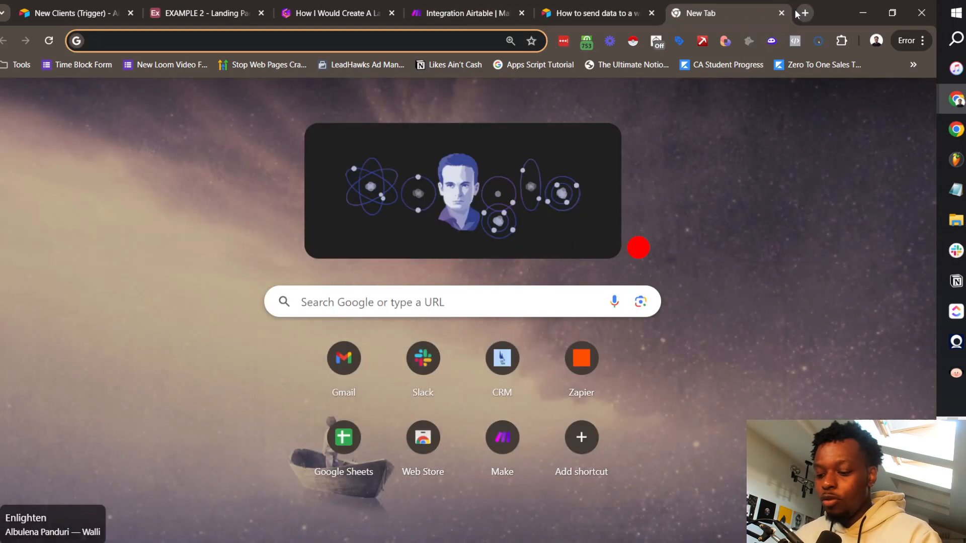
Step: Look up 'airtable formulas' and read the Airtable formula field reference before returning to Make
text(airtable formulas)
key(Return)
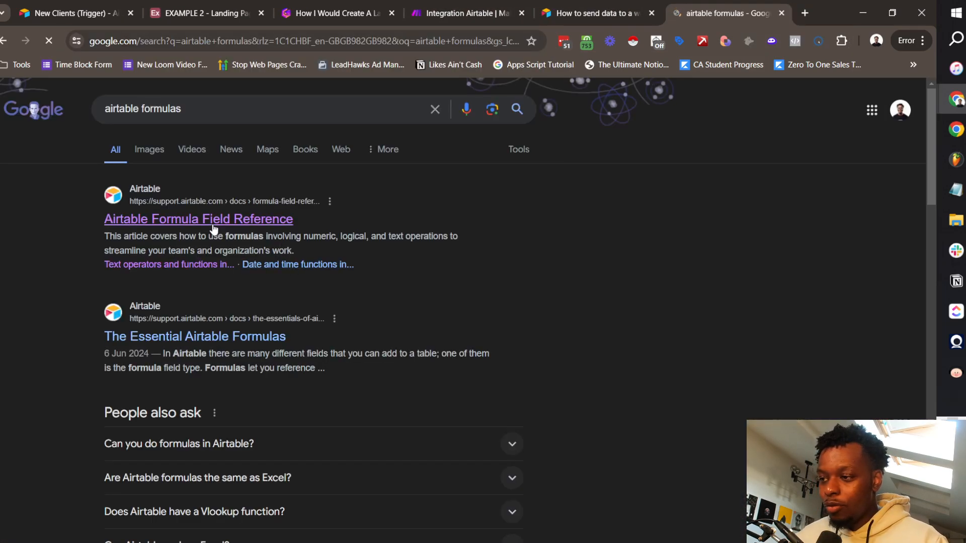
click(154, 221)
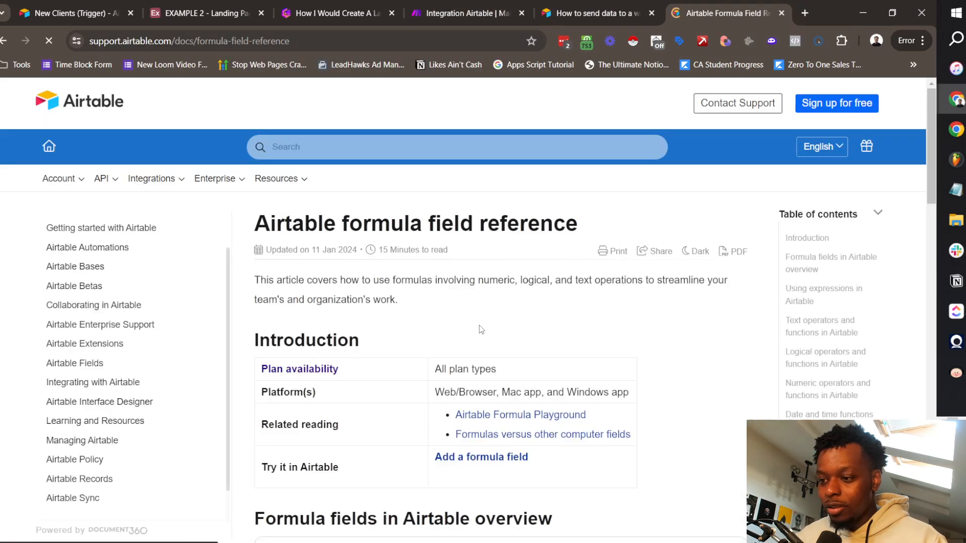
scroll(403, 337, down, 10)
scroll(402, 343, down, 3)
scroll(425, 332, up, 8)
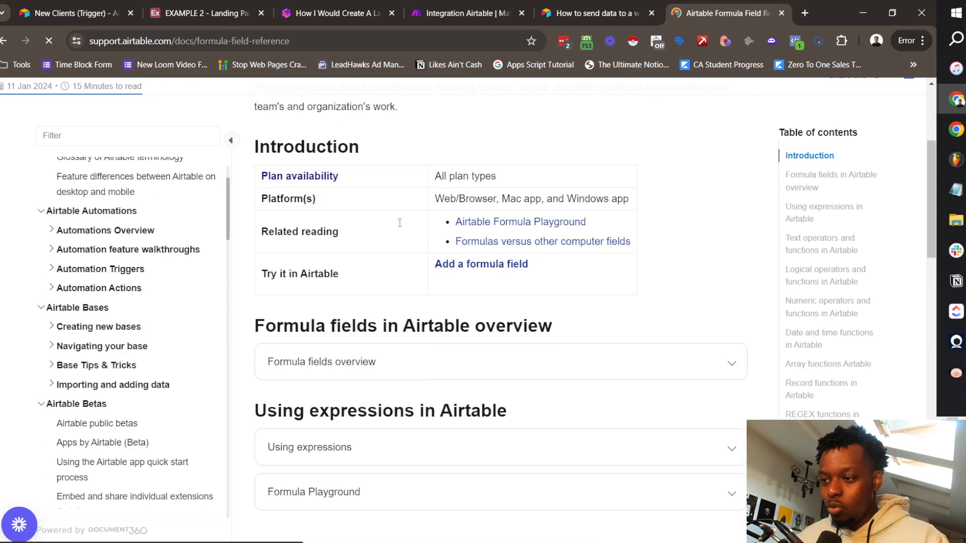
scroll(553, 343, down, 2)
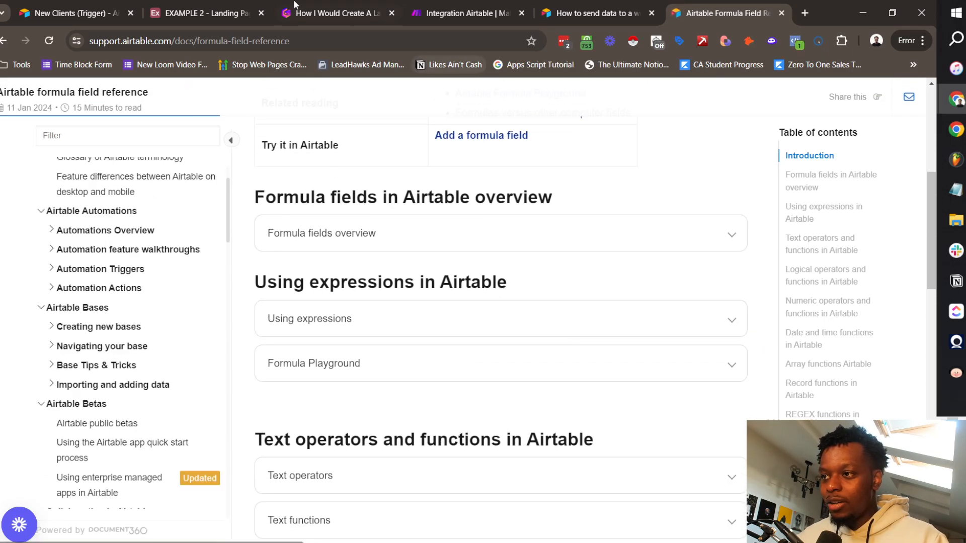
click(198, 7)
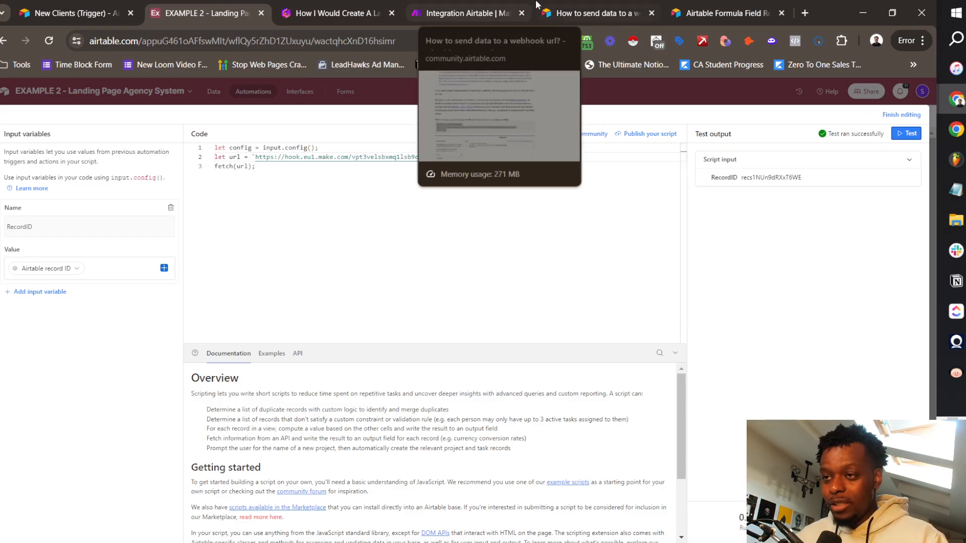
click(466, 13)
Step: Set the Team search's record limit to 1 and close its settings
click(602, 346)
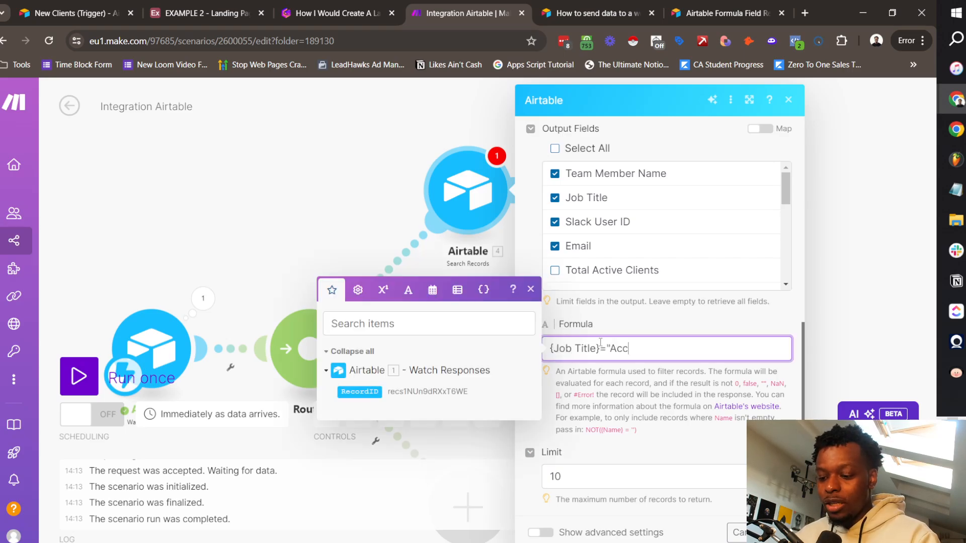
click(622, 472)
key(BackSpace)
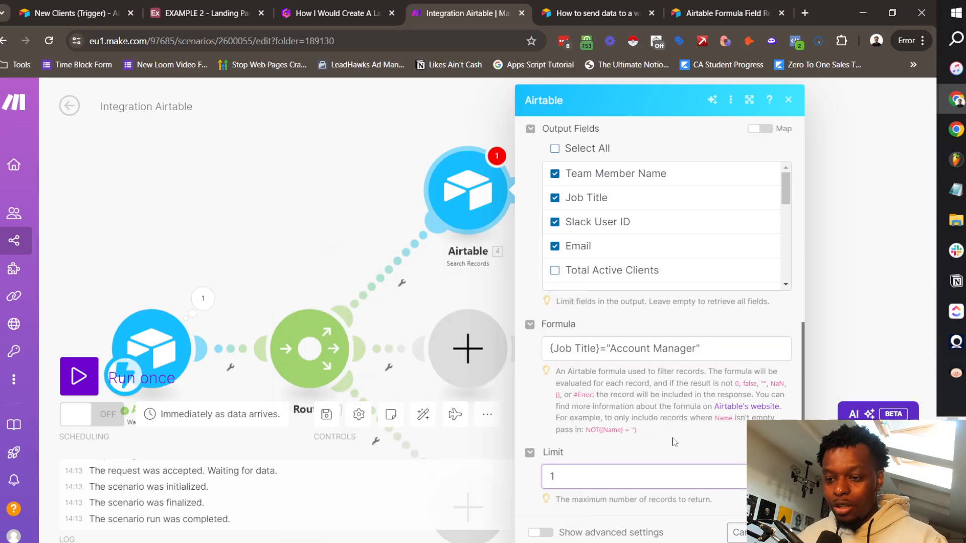
click(674, 439)
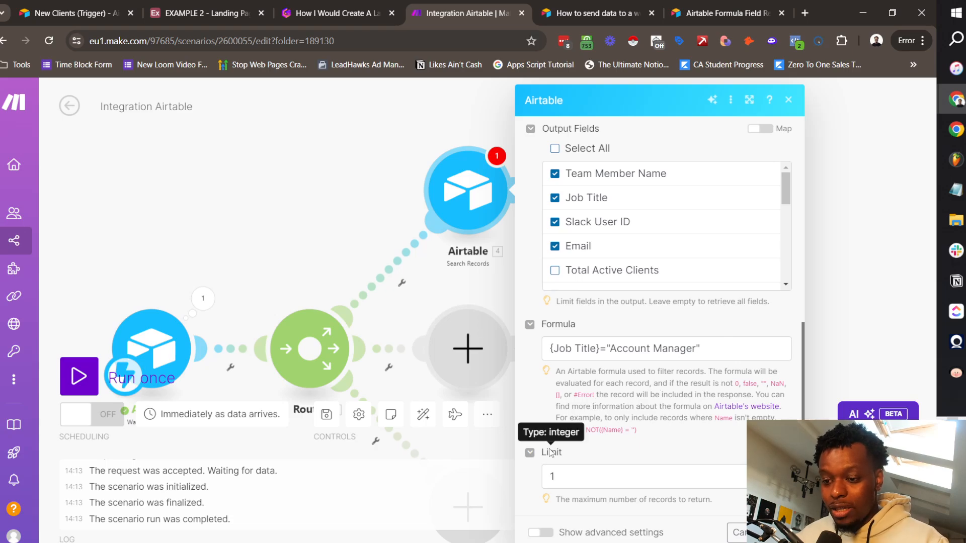
scroll(660, 345, up, 1)
scroll(660, 345, down, 1)
key(Escape)
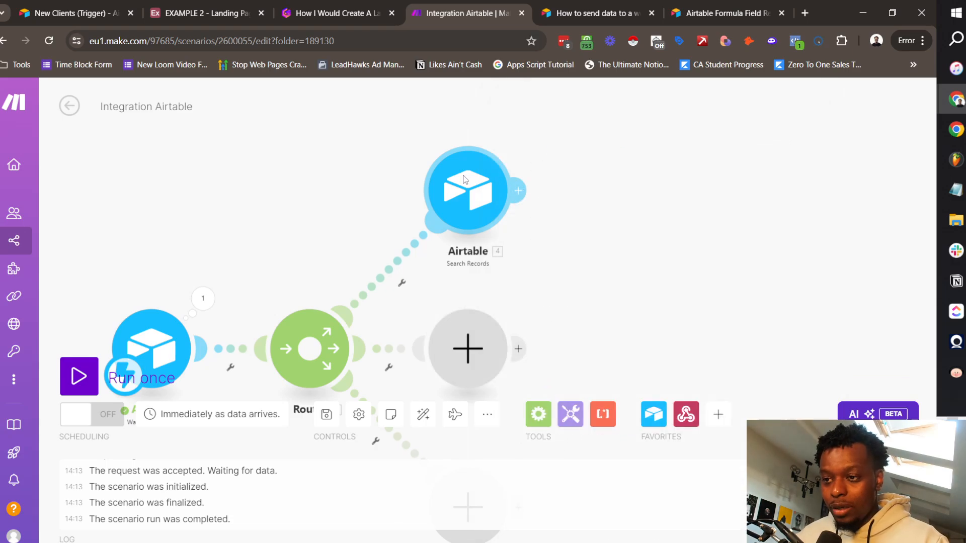
Step: Run only the search step and verify it returns one Account Manager team member
right_click(469, 184)
click(571, 207)
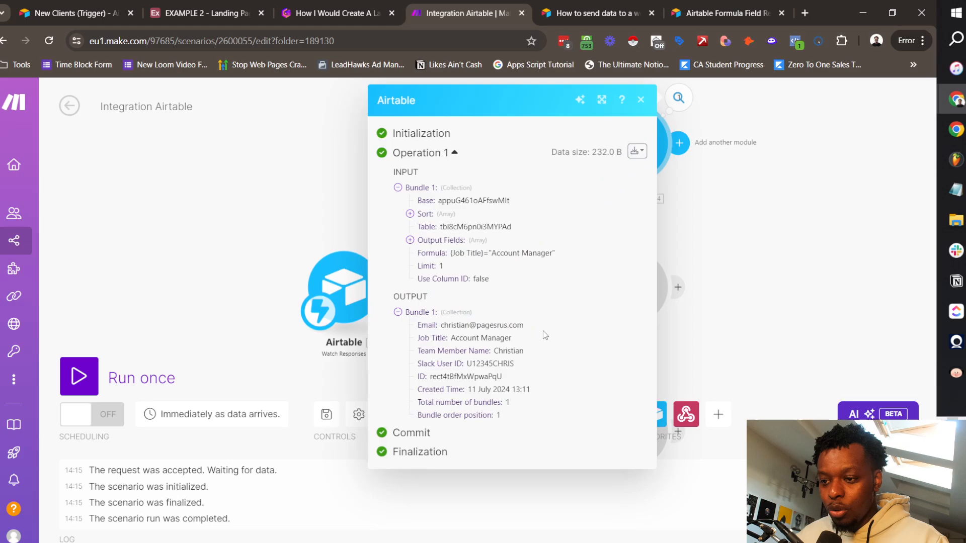
double_click(509, 351)
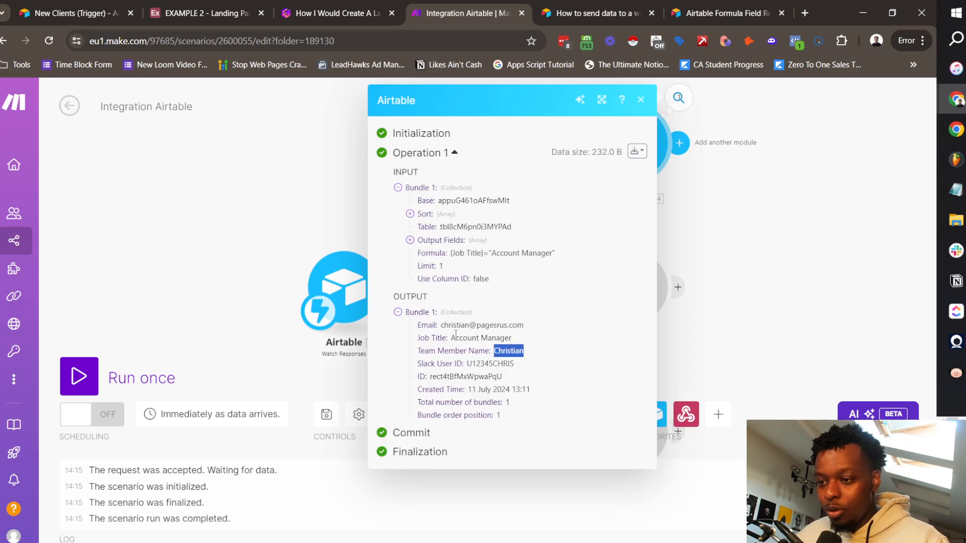
drag(451, 338, 523, 345)
click(523, 346)
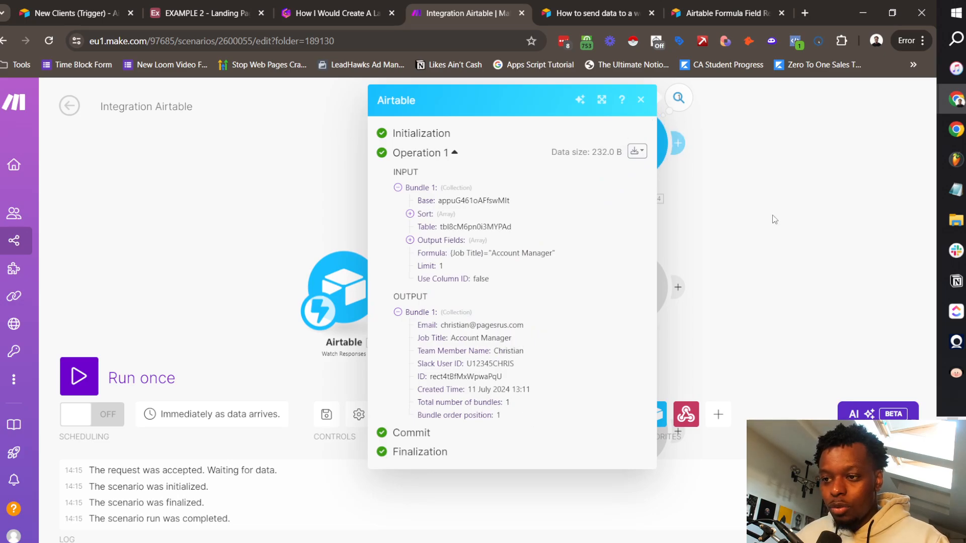
drag(728, 176, 612, 256)
Step: Add a Tools Set variable step named 'Account Manager' whose value is the found record's ID
click(566, 228)
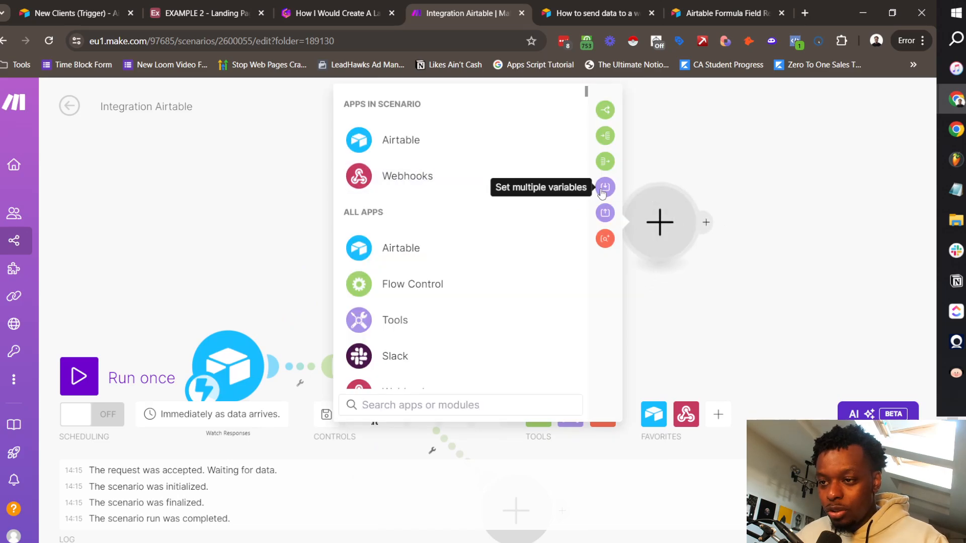
click(412, 320)
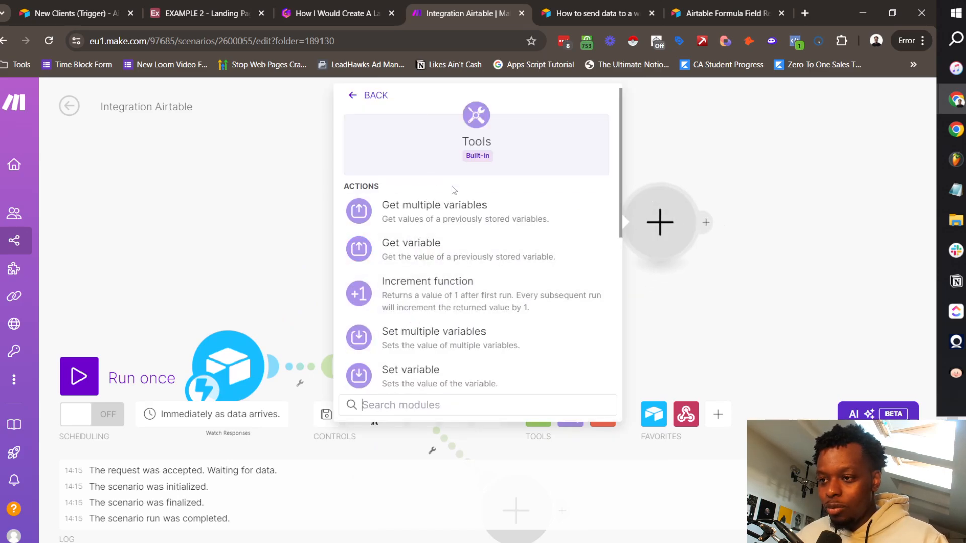
scroll(503, 302, down, 1)
click(434, 307)
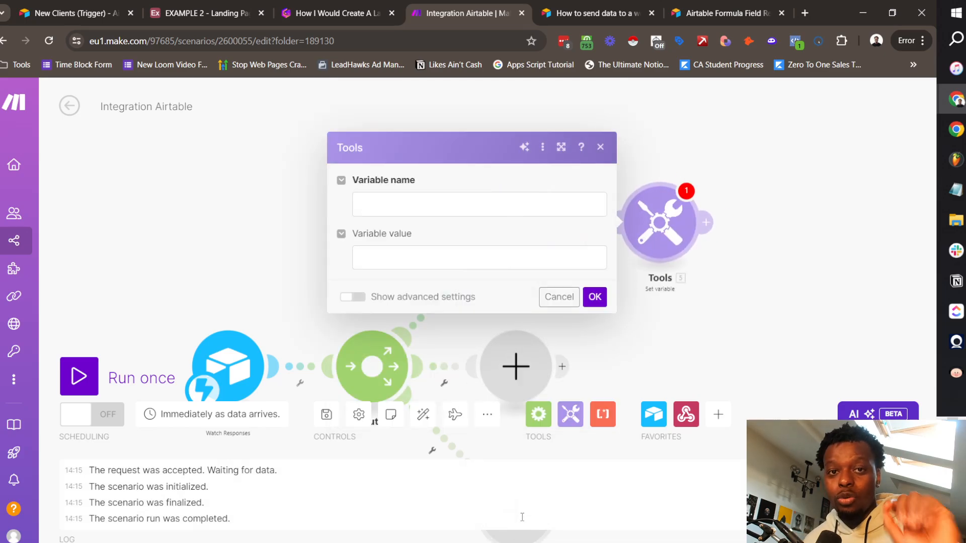
click(438, 208)
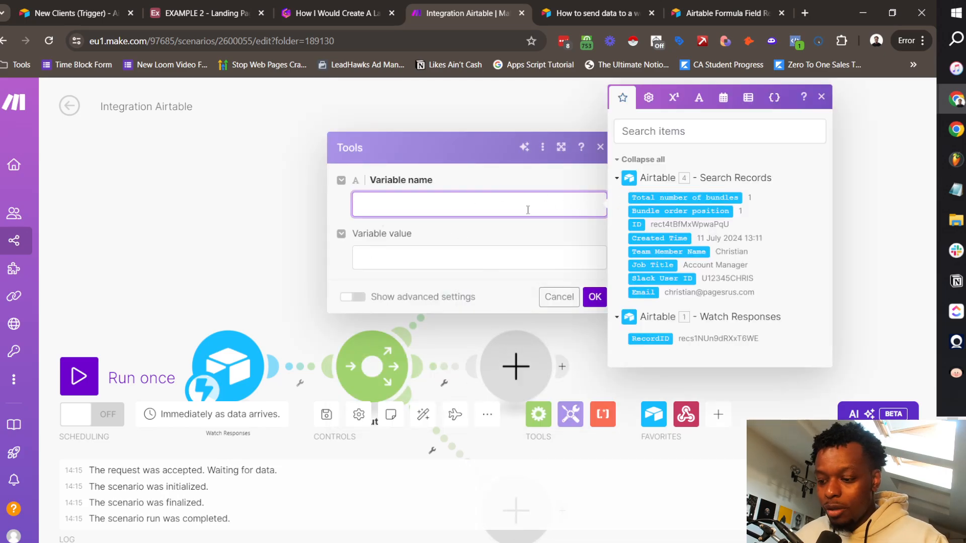
text(Account Manager)
key(Tab)
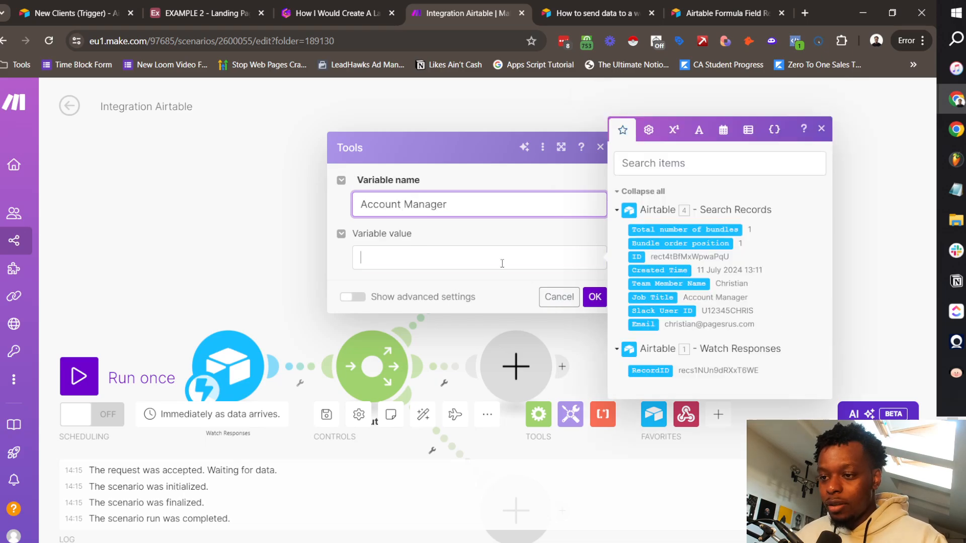
click(637, 258)
click(595, 297)
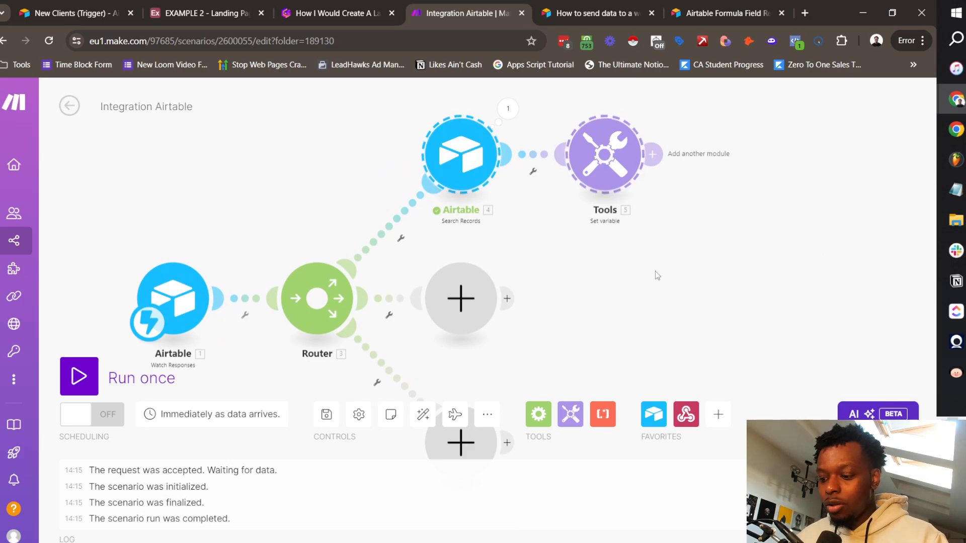
Step: Paste copies of the search and variable steps onto the second route, delete the placeholder, and auto-align
key(ctrl+v)
drag(602, 315, 683, 305)
right_click(548, 287)
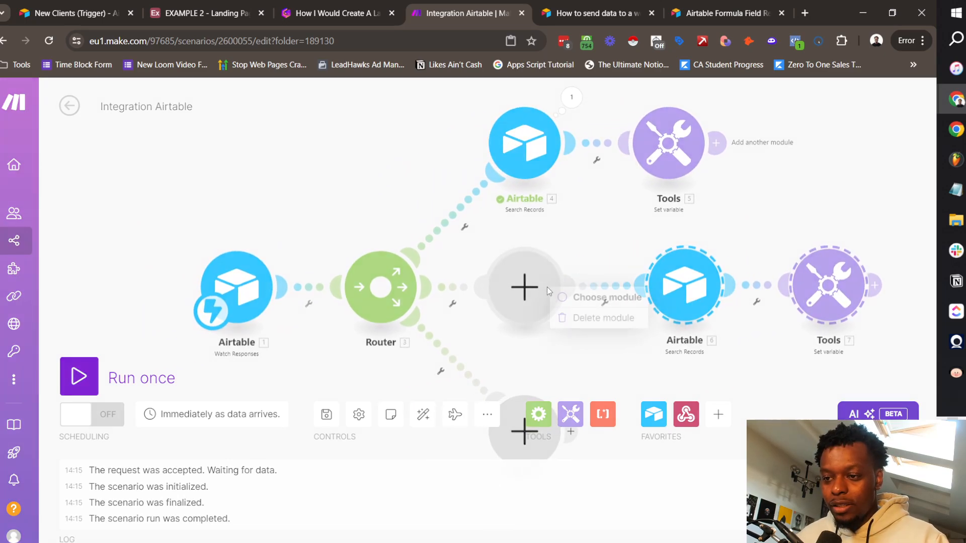
click(607, 326)
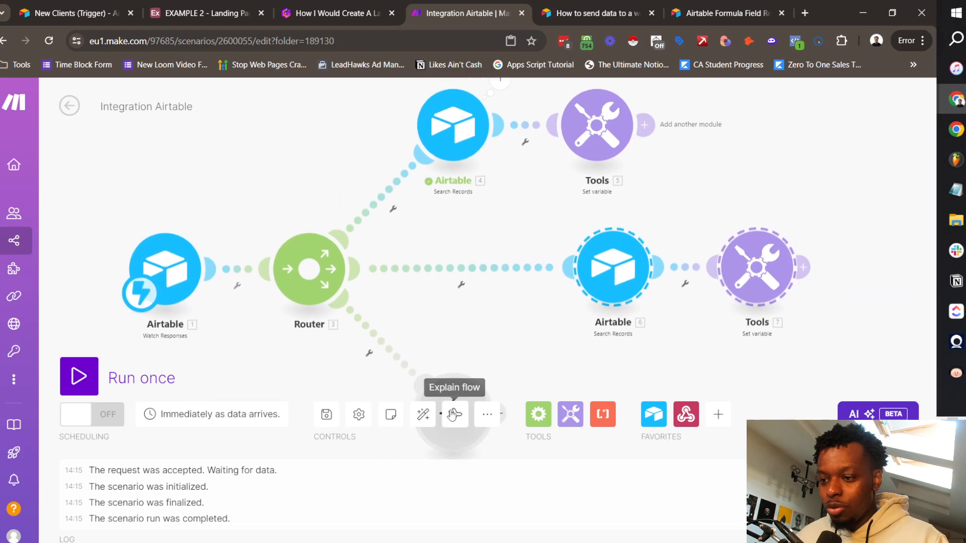
click(422, 414)
Step: Change the copied search's formula to look for "Ops Manager" and save it
click(559, 281)
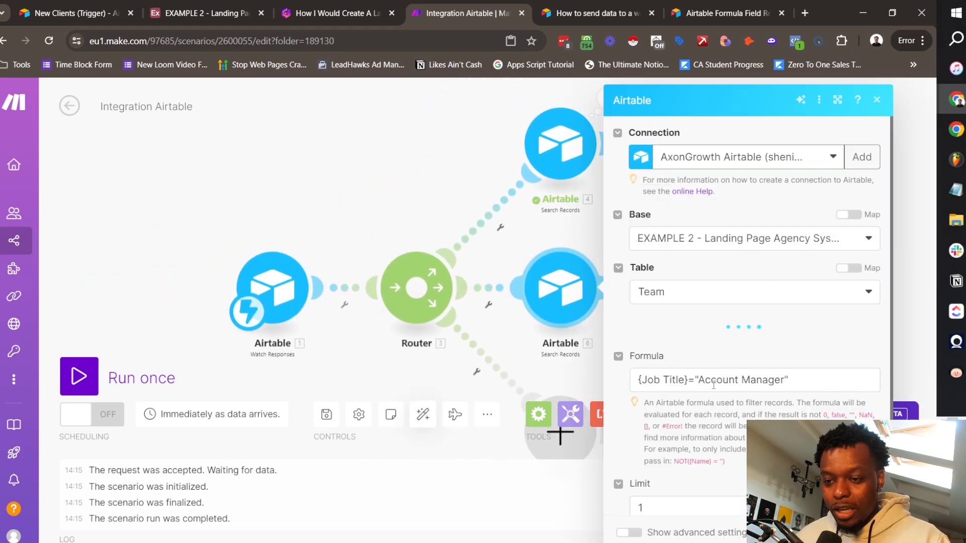
click(713, 384)
scroll(732, 350, down, 3)
scroll(704, 298, up, 2)
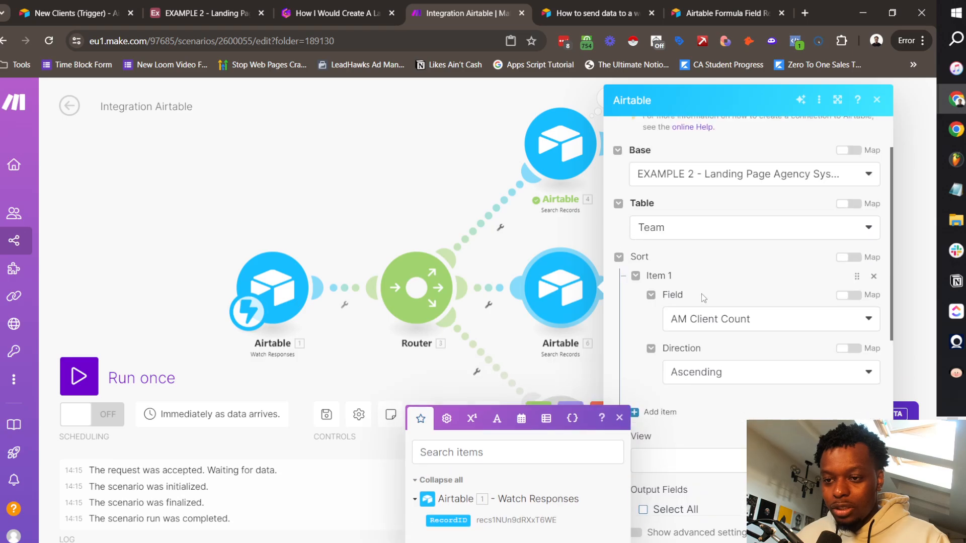
click(724, 327)
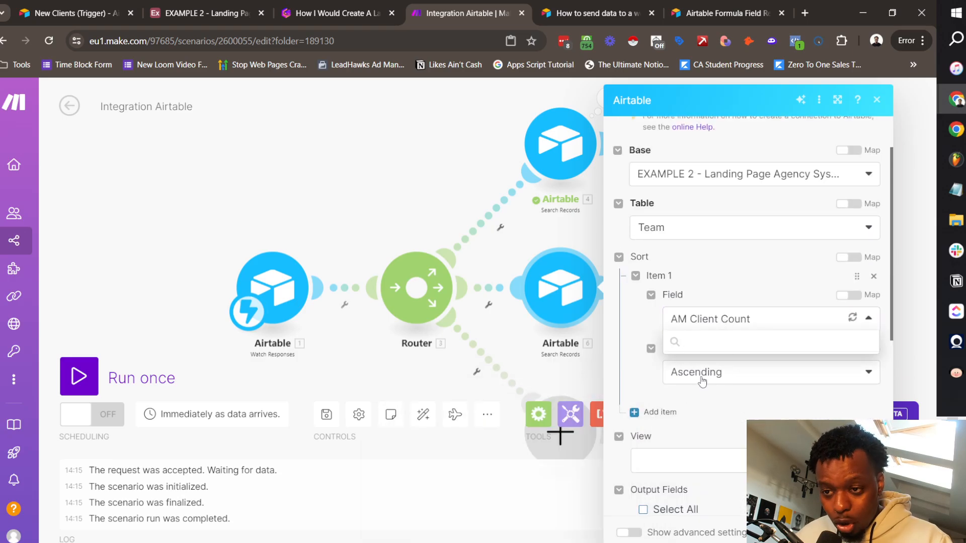
scroll(724, 381, down, 6)
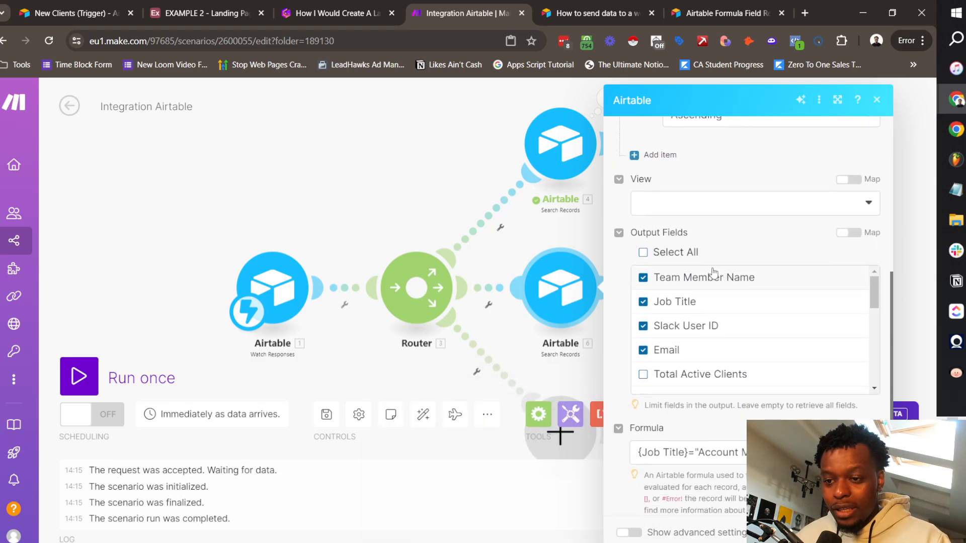
scroll(725, 350, down, 3)
drag(698, 452, 755, 452)
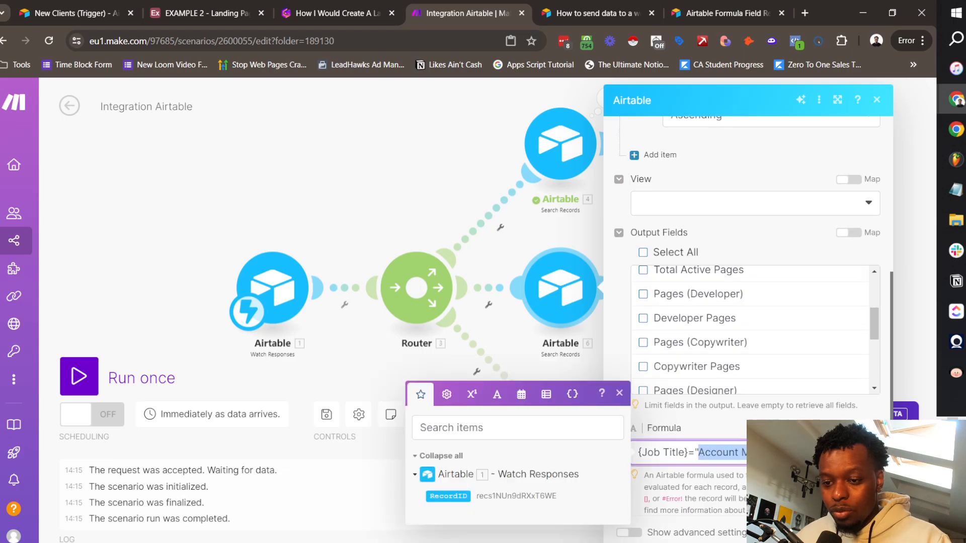
text(Ops)
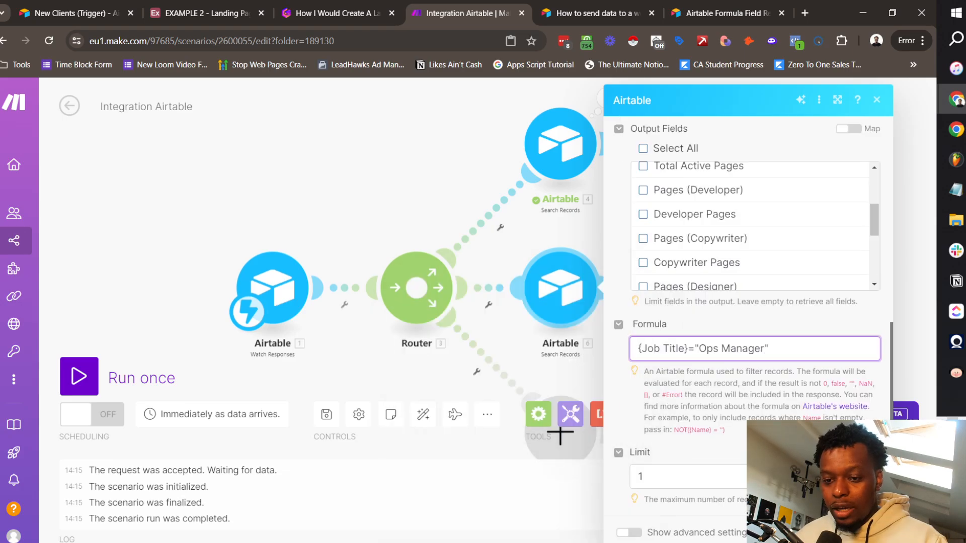
click(862, 532)
right_click(565, 283)
Step: Test-run the Ops Manager search and confirm it returns one team member
click(629, 316)
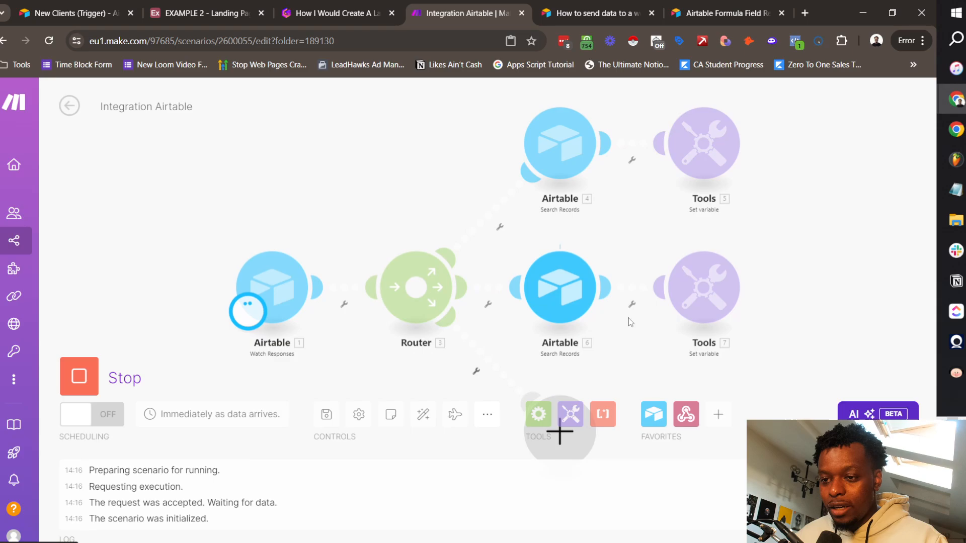
click(606, 241)
double_click(774, 350)
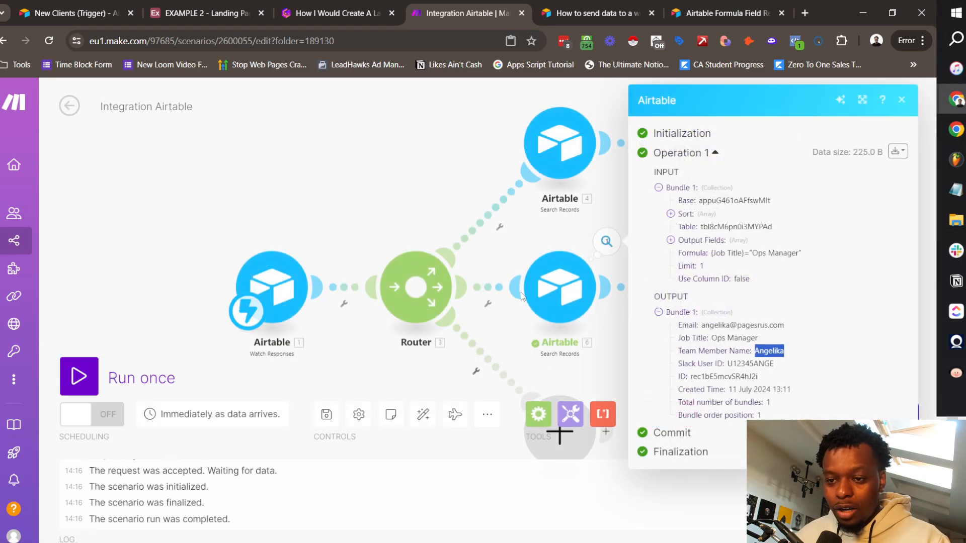
click(517, 238)
Step: Rename the second Set variable step's variable from Account Manager to Ops Manager
click(707, 295)
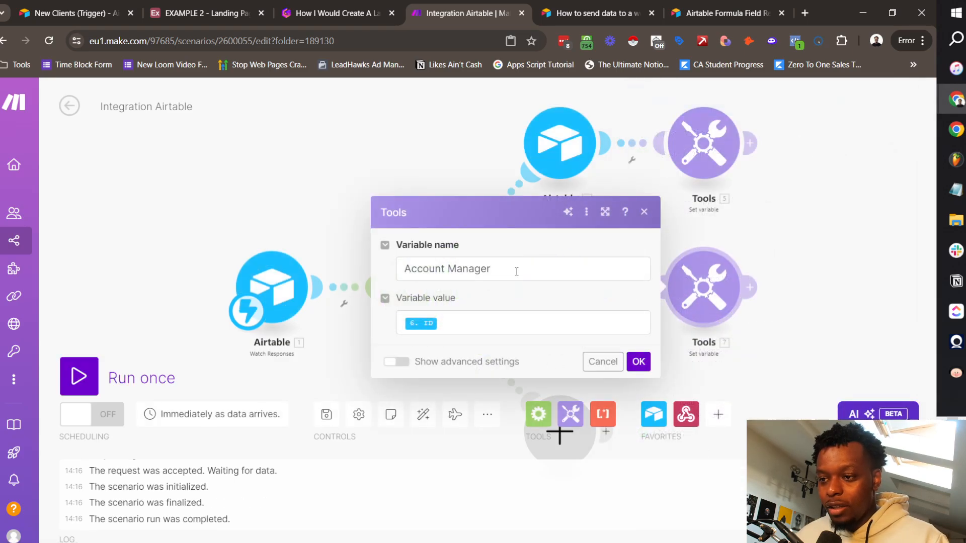
drag(518, 270, 469, 257)
text(Ops)
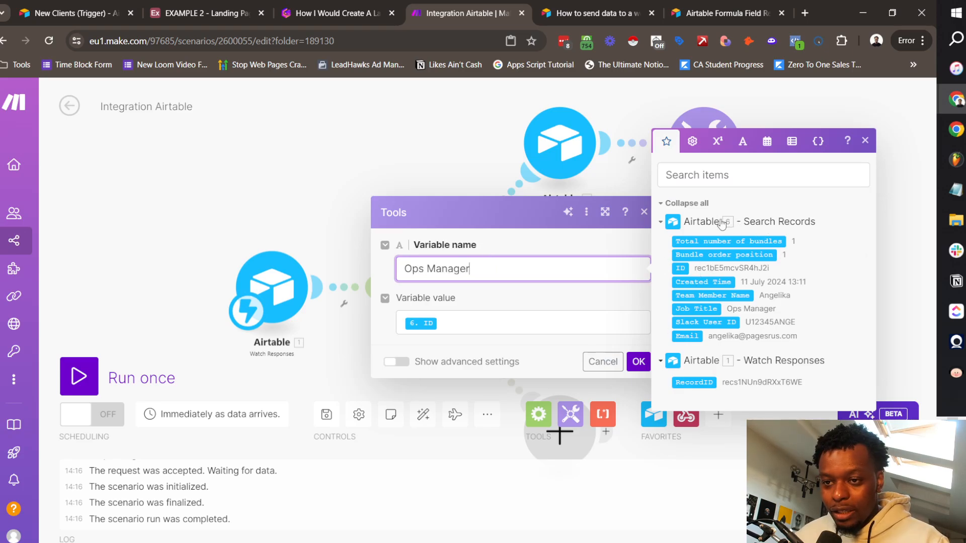
click(638, 362)
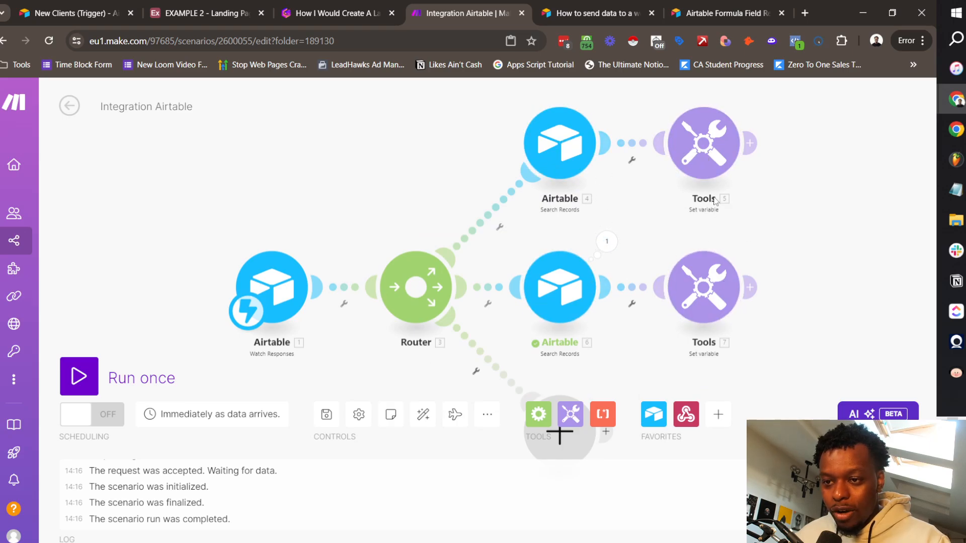
click(704, 287)
click(792, 301)
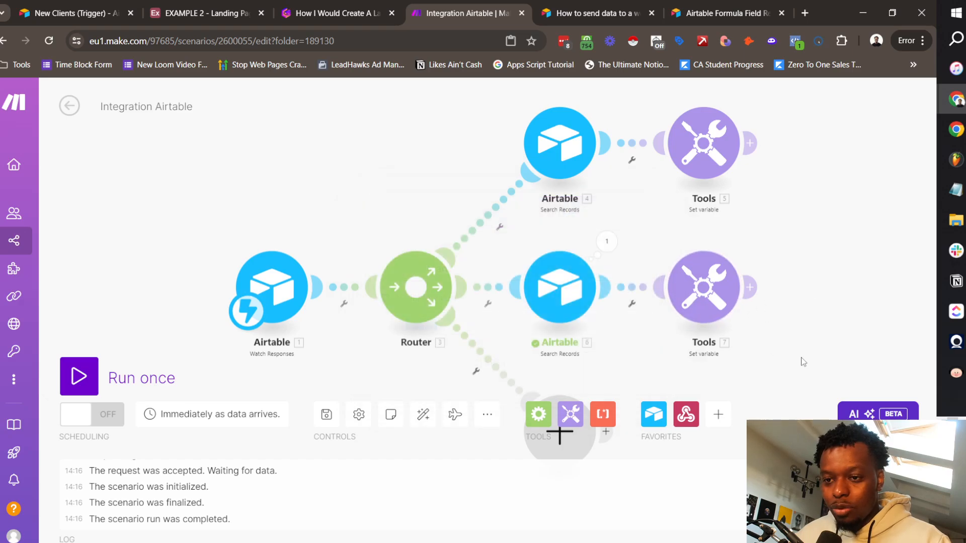
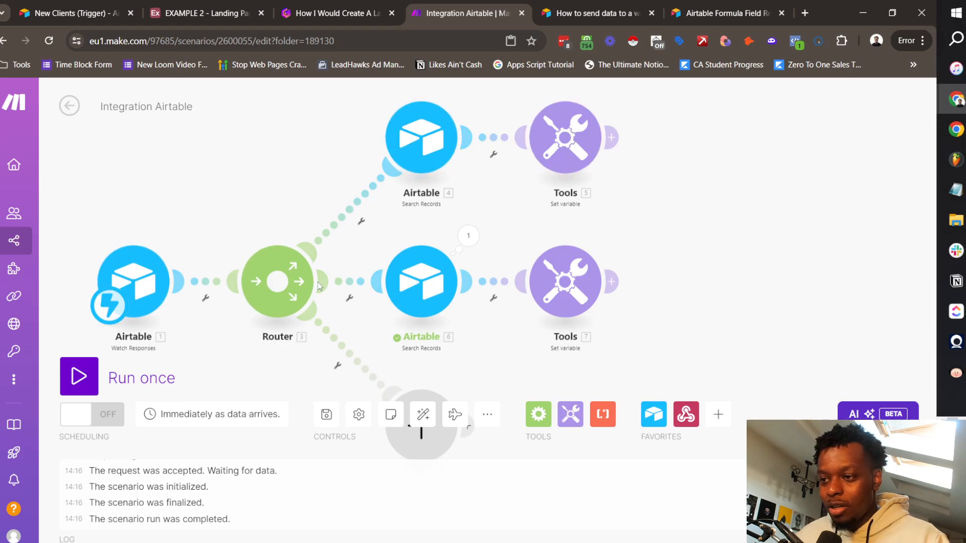
Step: Review the Account Manager and Ops Manager variables on the first two router branches
scroll(591, 276, down, 2)
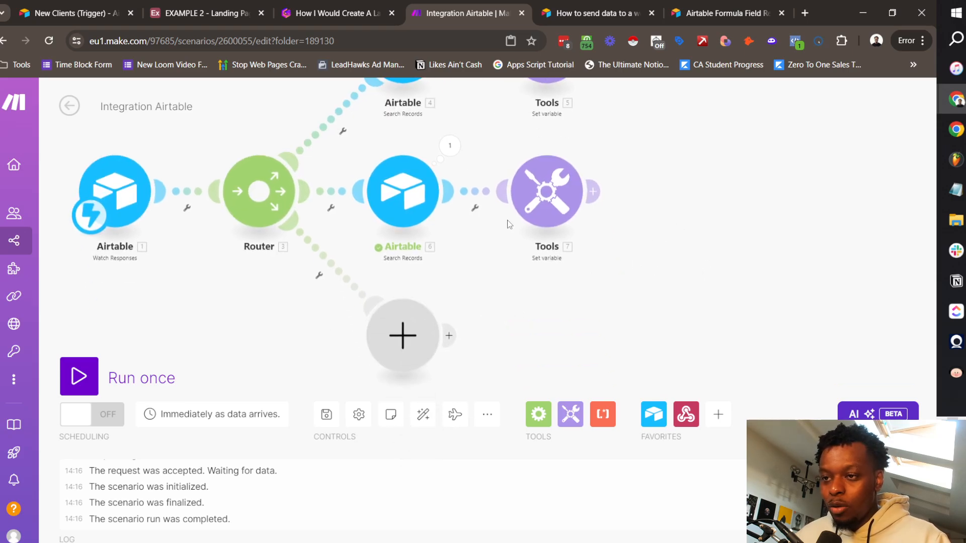
scroll(593, 280, up, 2)
click(555, 184)
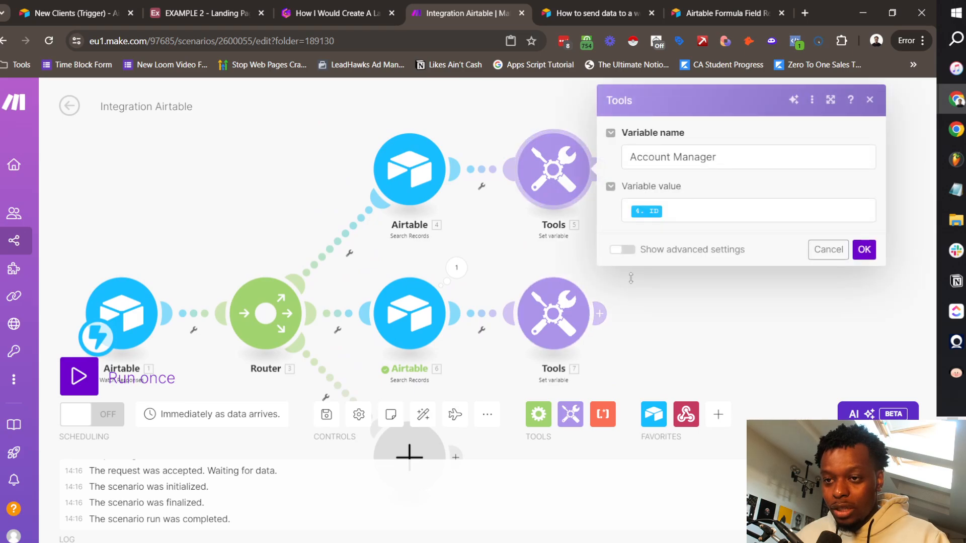
click(553, 312)
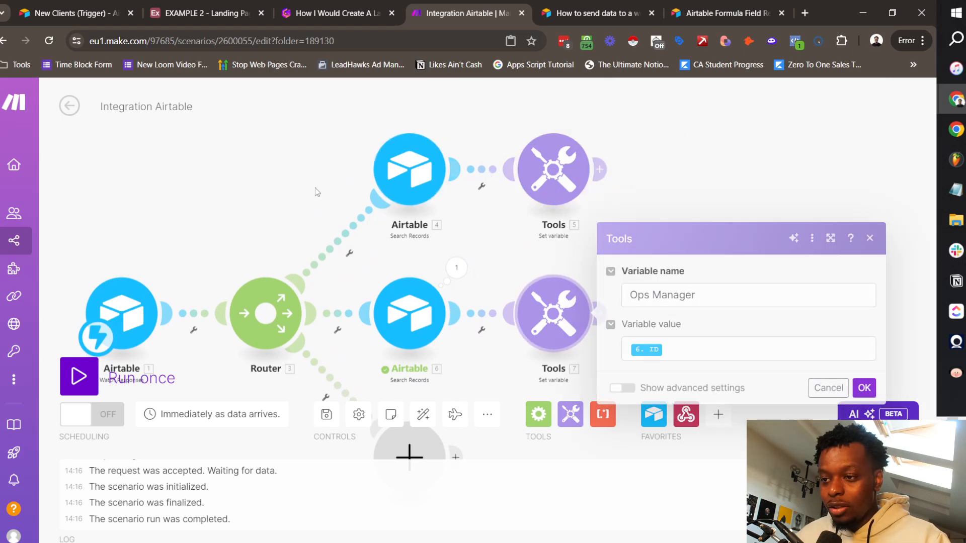
click(315, 188)
scroll(255, 125, down, 2)
Step: Add a Set multiple variables step on the third branch with an Account Manager variable and a second item
click(415, 359)
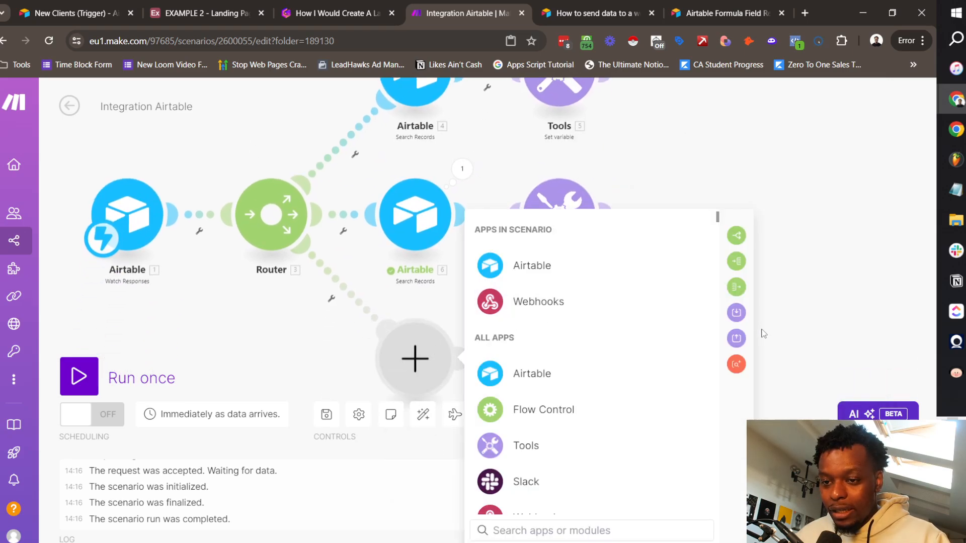
click(735, 312)
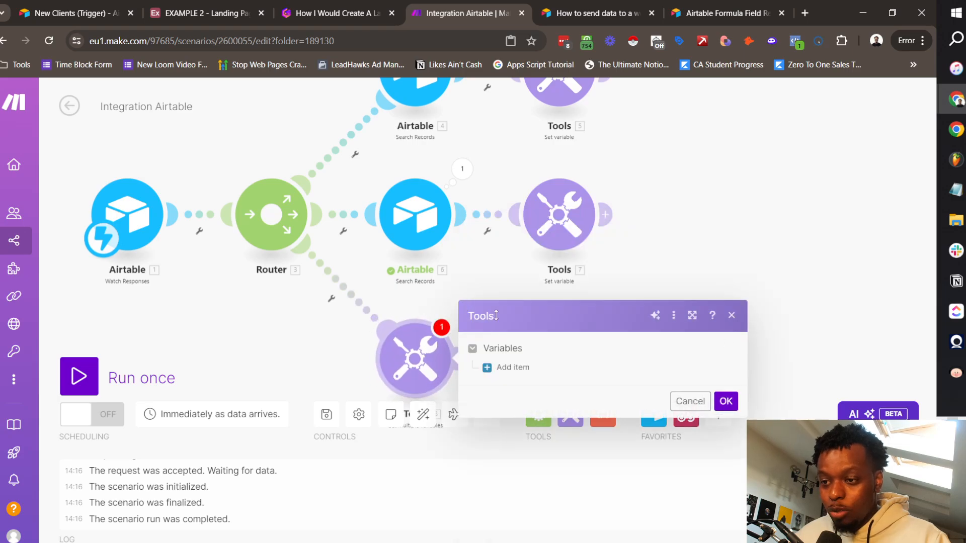
click(513, 367)
click(550, 367)
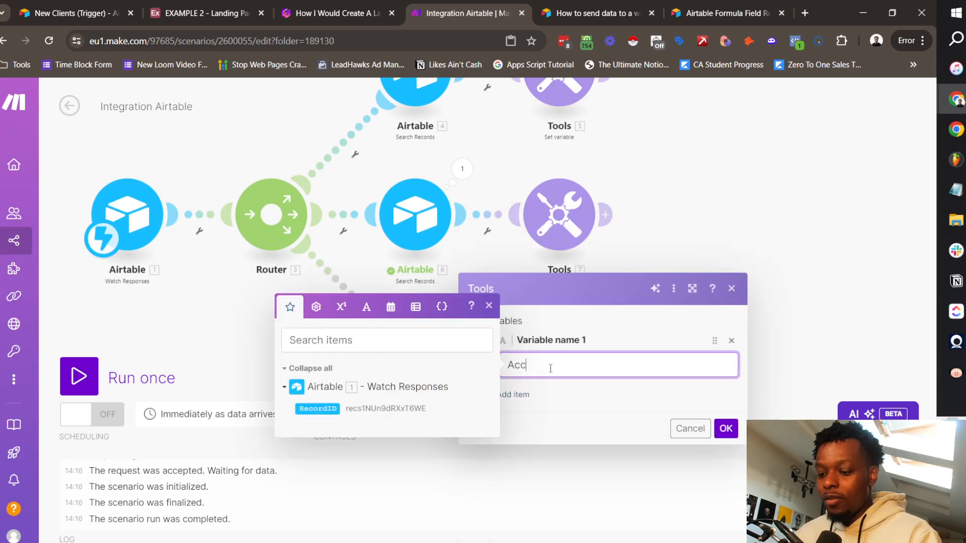
text(Account)
text(Manager)
click(514, 394)
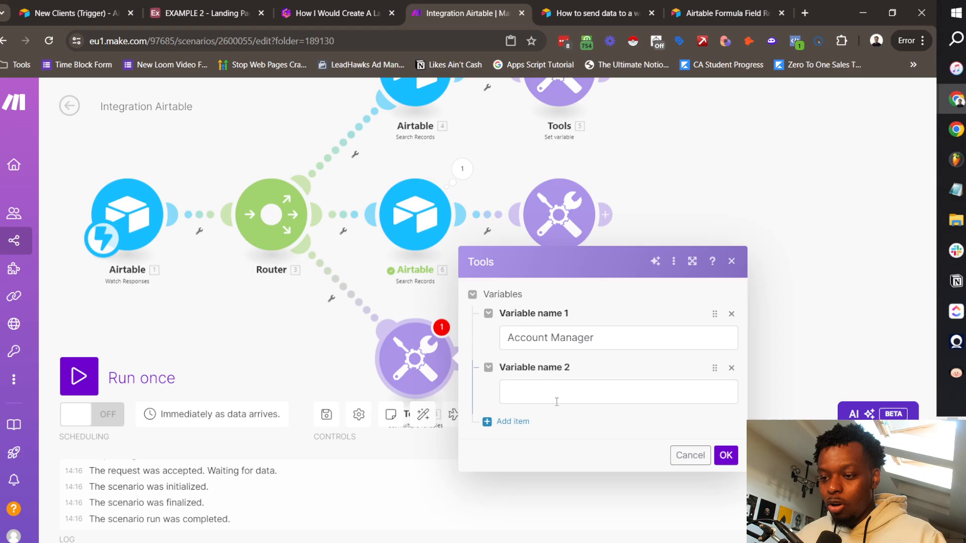
click(557, 401)
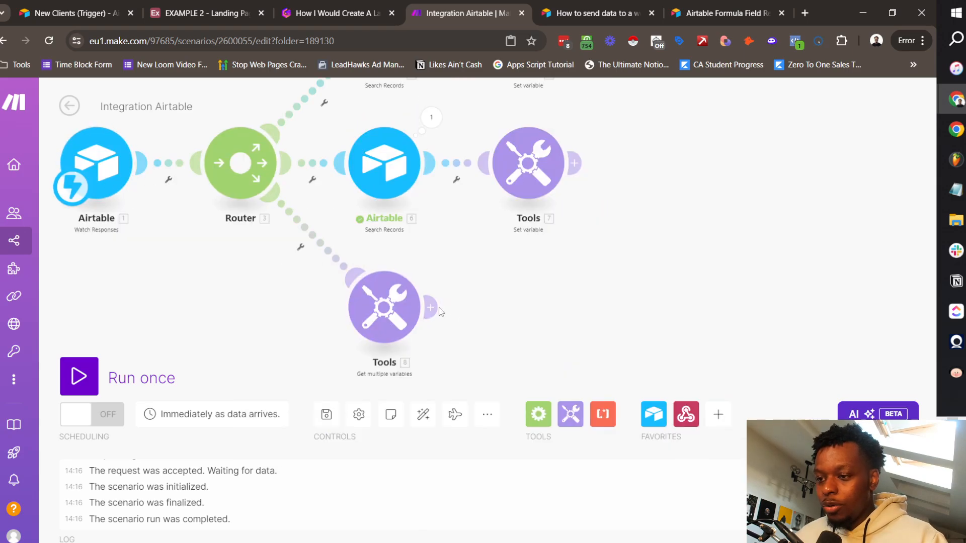
click(432, 307)
Step: Add an Airtable Get a Record step on the Clients table, using the trigger's RecordID
click(652, 211)
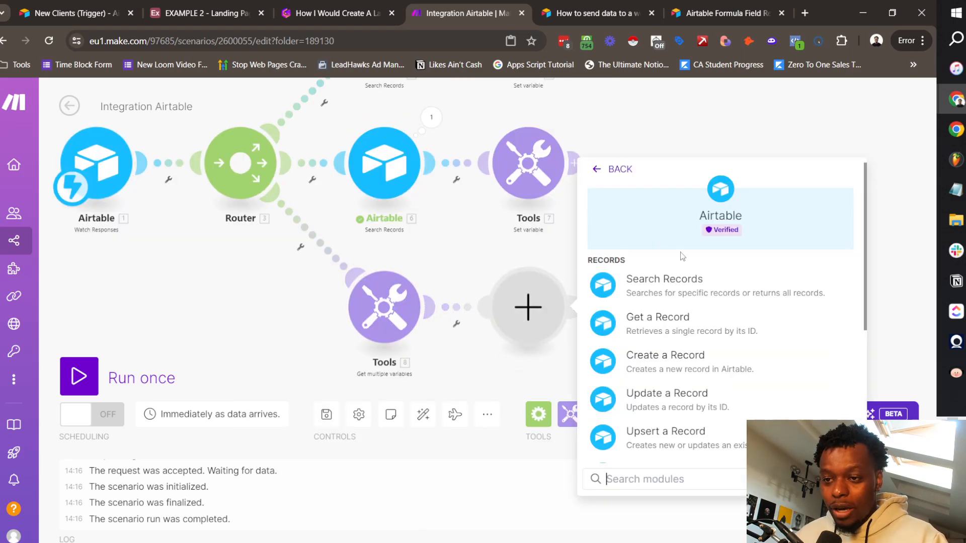
click(672, 327)
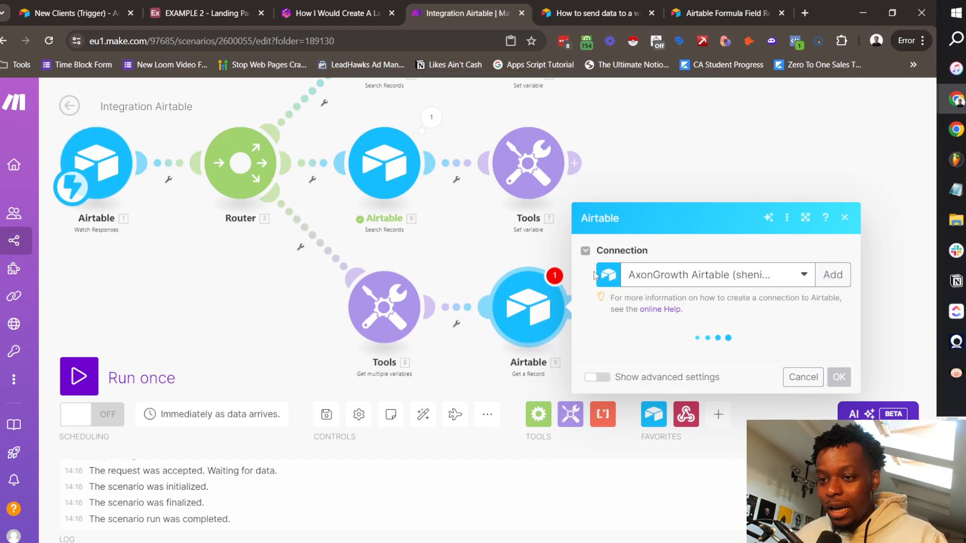
click(656, 362)
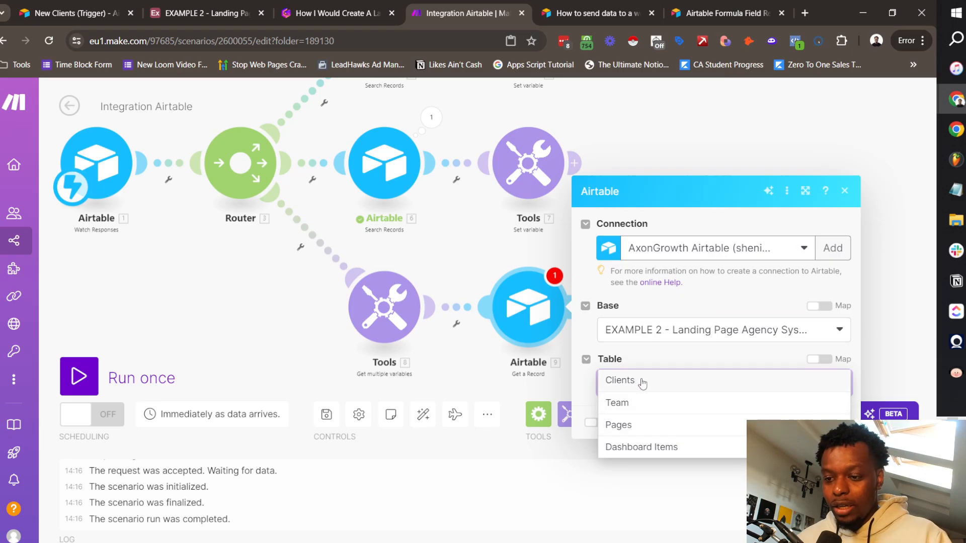
click(642, 383)
click(697, 405)
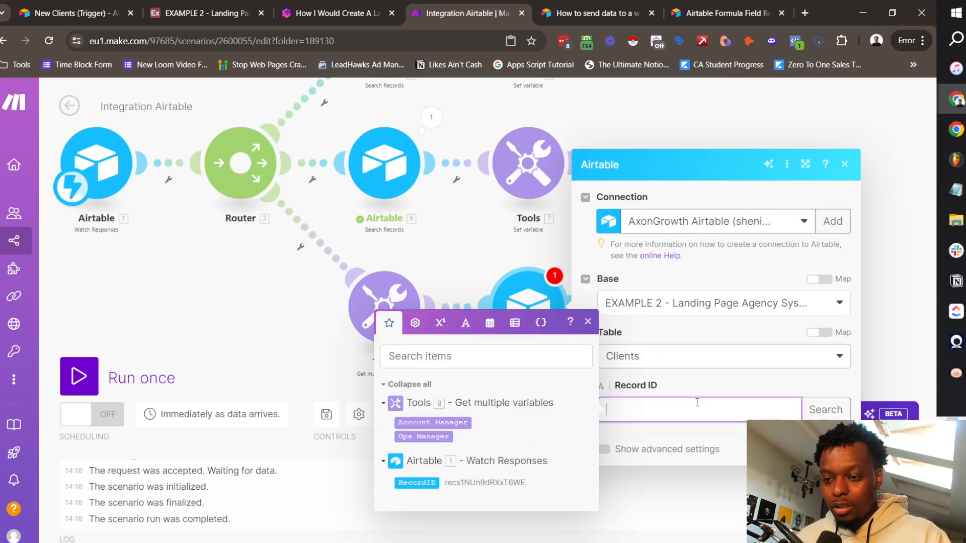
click(428, 482)
click(540, 260)
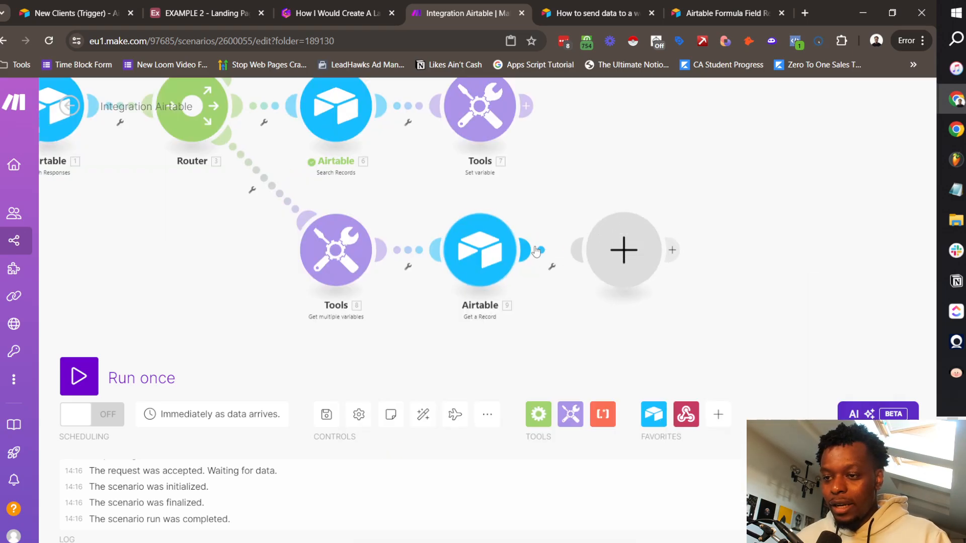
Step: Add an Airtable Update a Record step after Get a Record
click(712, 263)
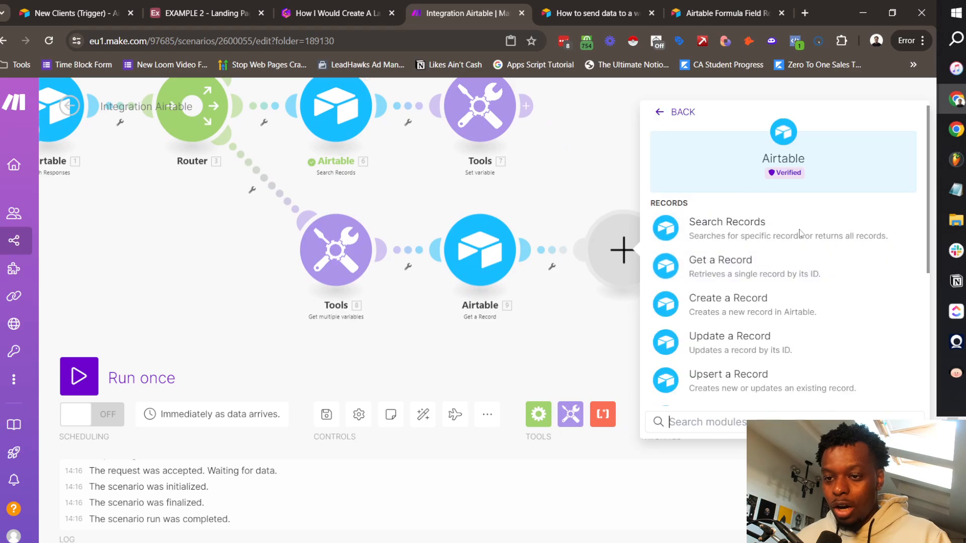
click(750, 352)
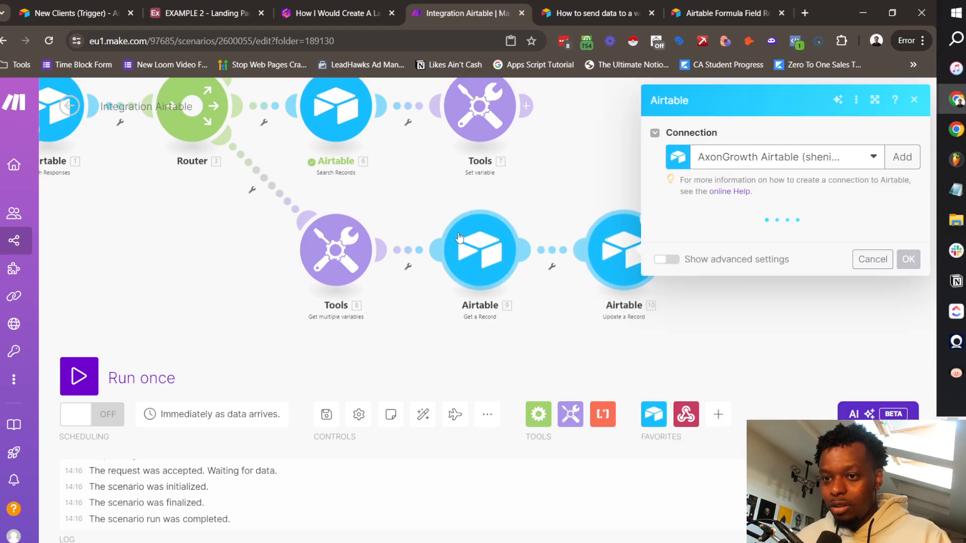
click(438, 189)
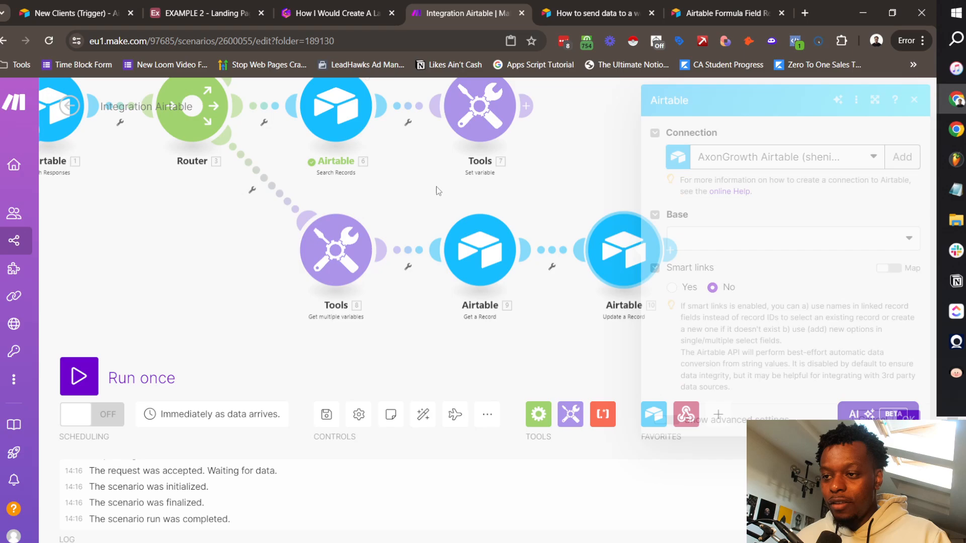
Step: Run only the trigger module so it waits for incoming data
drag(413, 183, 580, 221)
drag(227, 148, 245, 224)
right_click(244, 220)
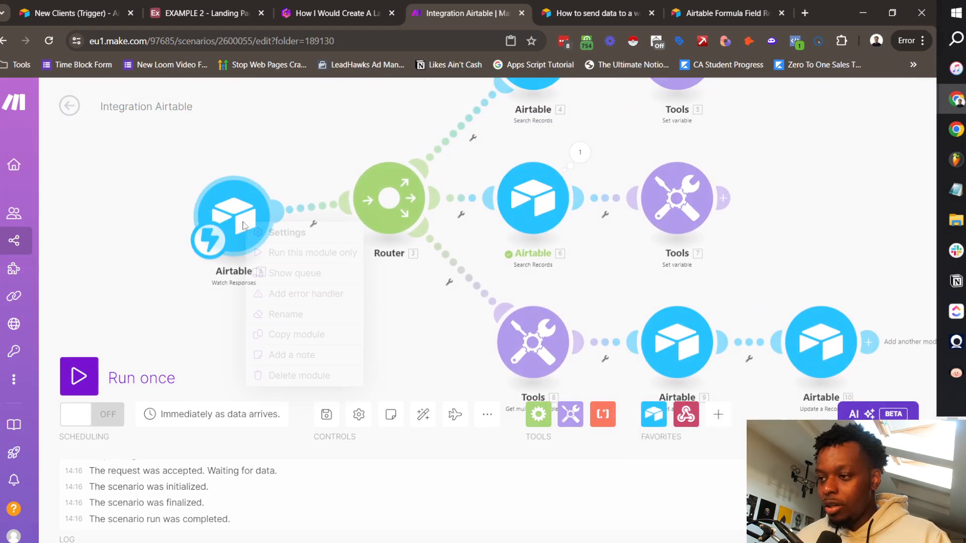
click(580, 152)
click(437, 327)
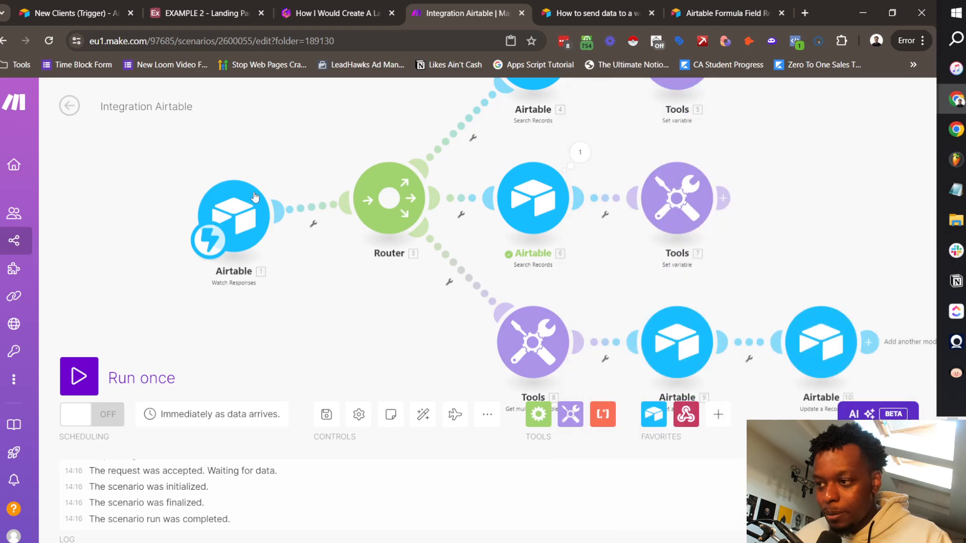
right_click(243, 212)
click(247, 238)
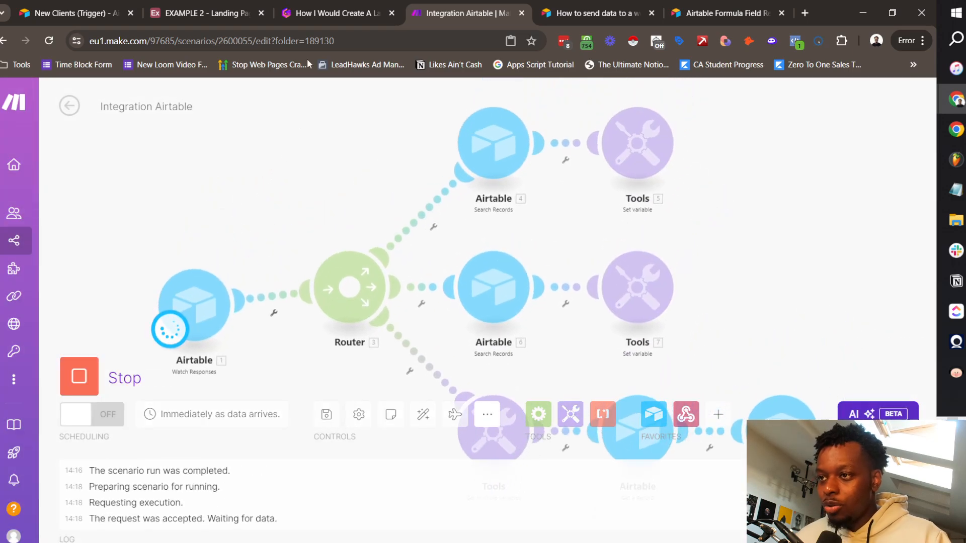
Step: Copy the record ID the trigger received from its output
click(206, 13)
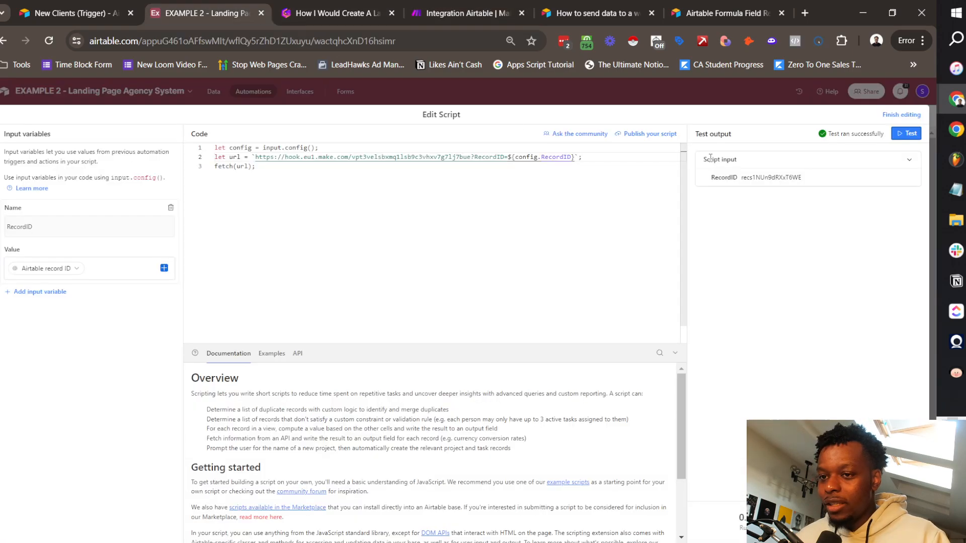
click(470, 4)
click(249, 267)
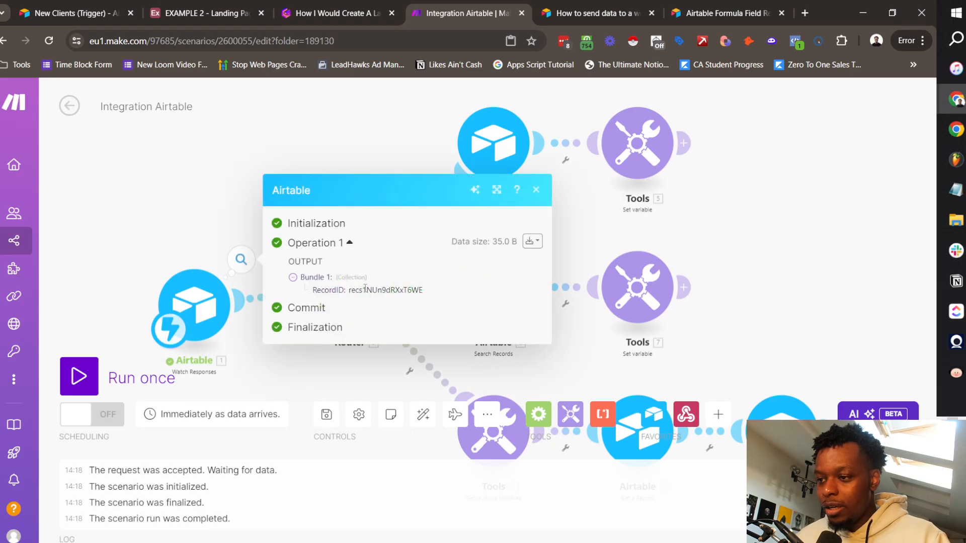
double_click(399, 291)
key(ctrl+c)
click(536, 189)
scroll(653, 262, down, 5)
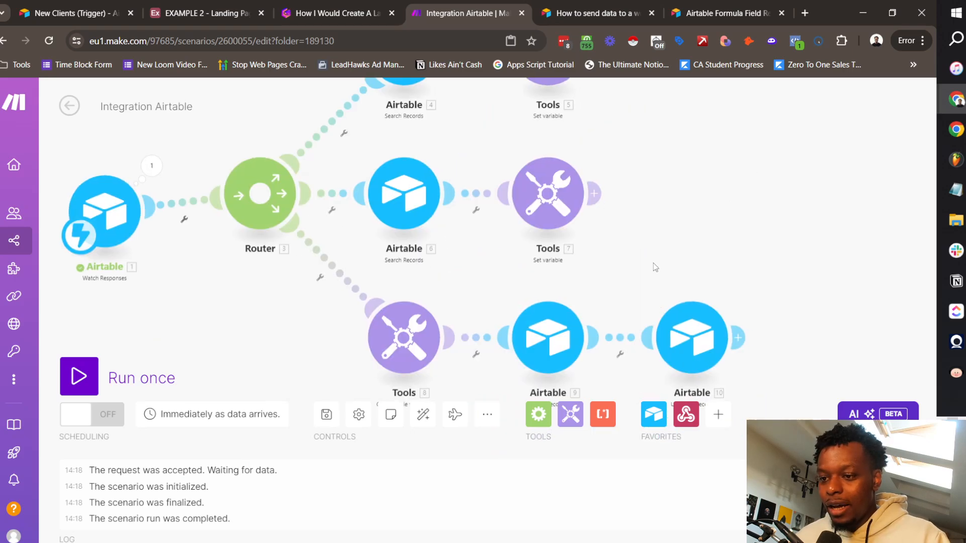
Step: Run Get a Record alone using the pasted record ID
right_click(524, 225)
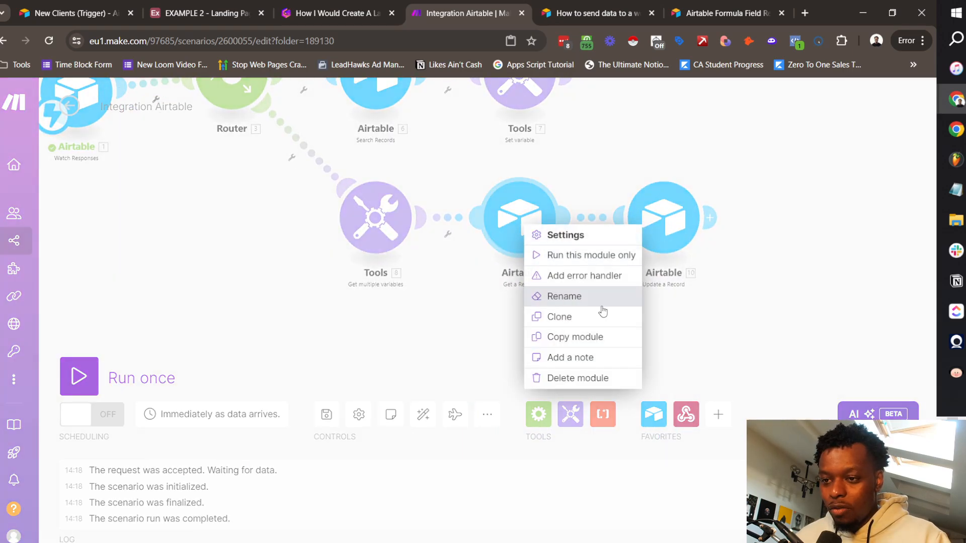
click(588, 255)
click(624, 279)
key(ctrl+v)
click(830, 318)
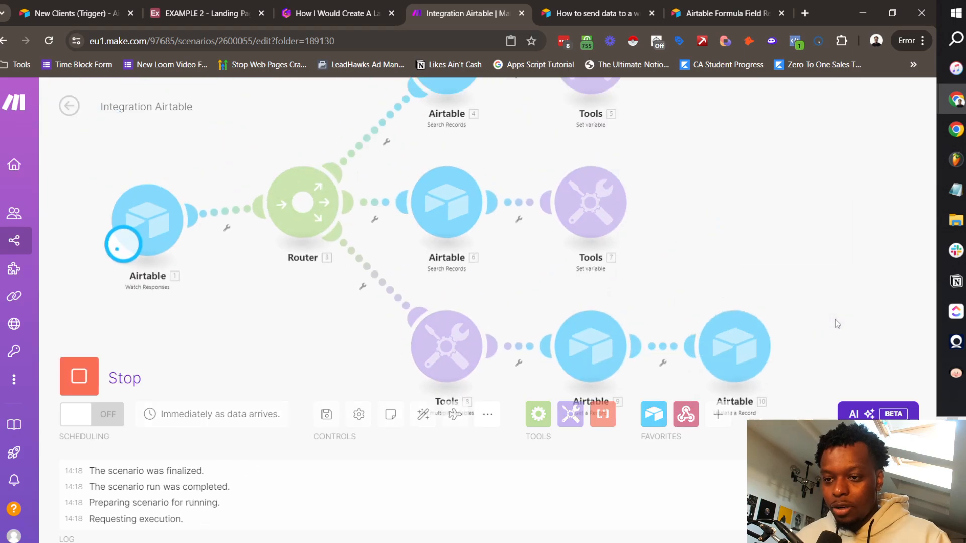
Step: Inspect Get a Record's output, confirming it returned the Electrolux client
click(599, 240)
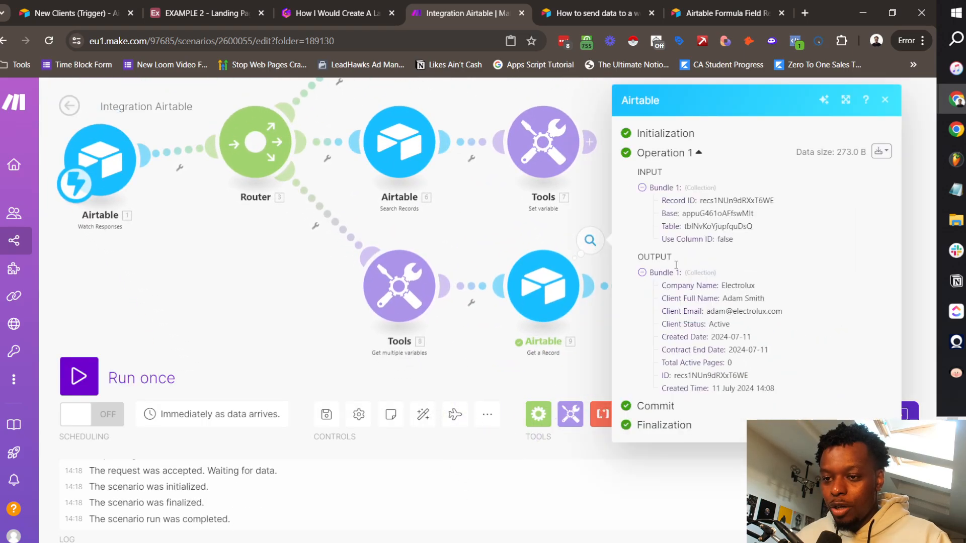
double_click(738, 286)
click(687, 291)
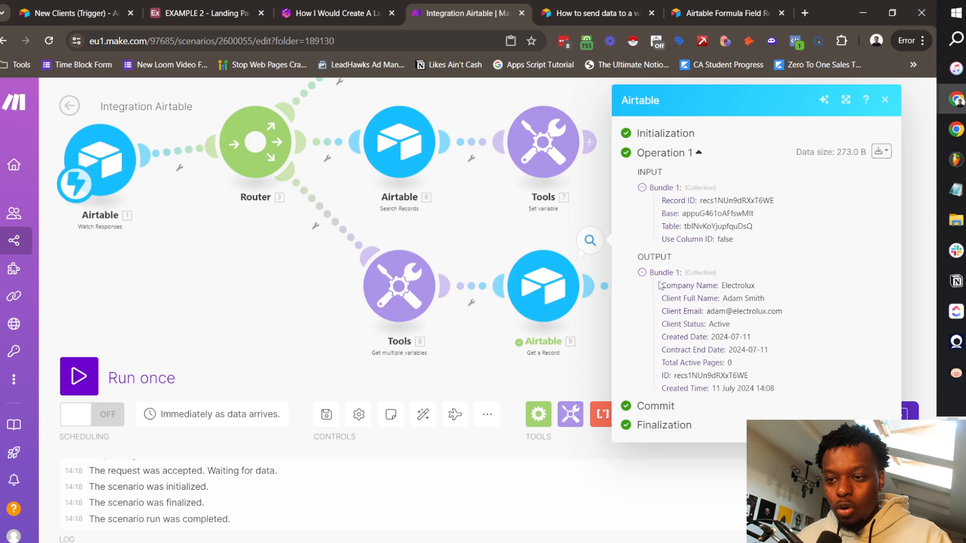
drag(786, 388, 662, 287)
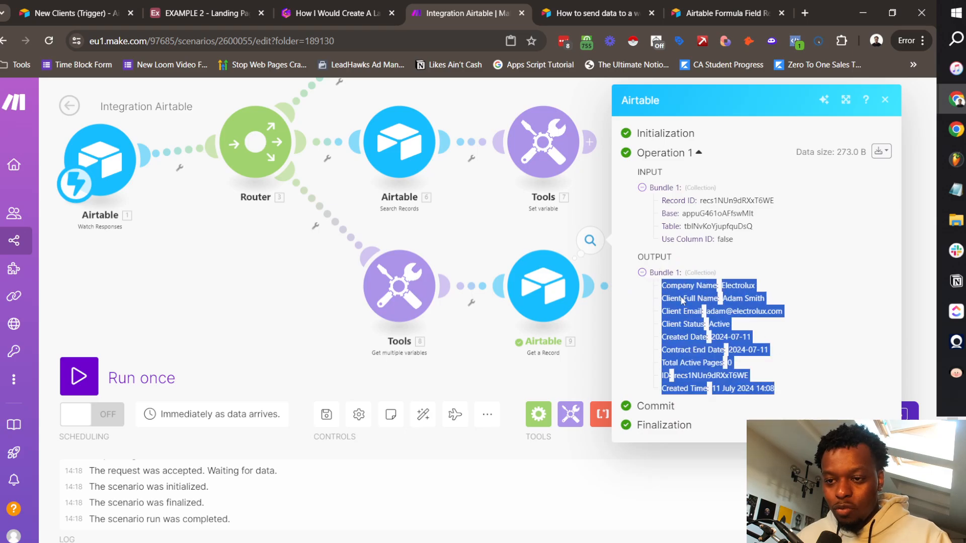
click(729, 285)
double_click(730, 285)
click(743, 299)
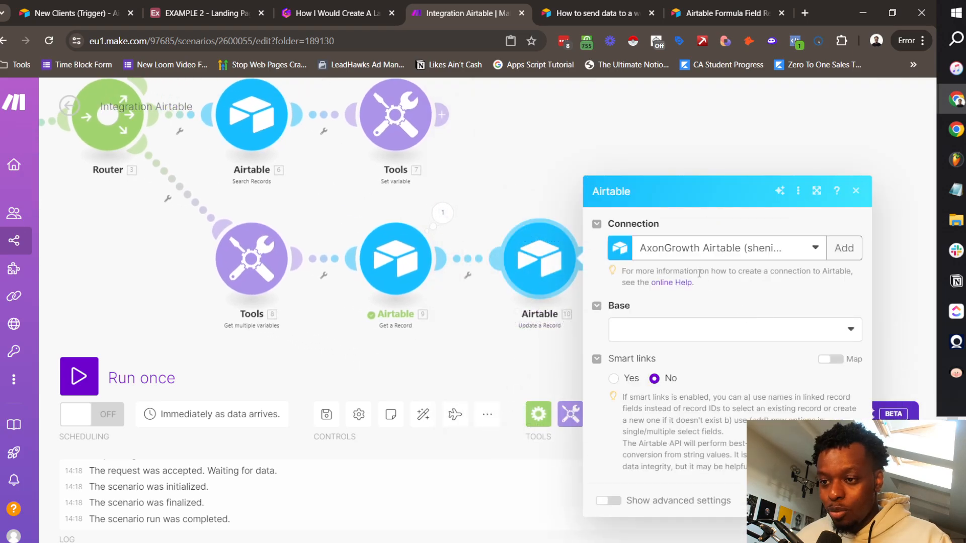
Step: Point Update a Record at base EXAMPLE 2, table Clients, with the fetched record's ID
click(669, 237)
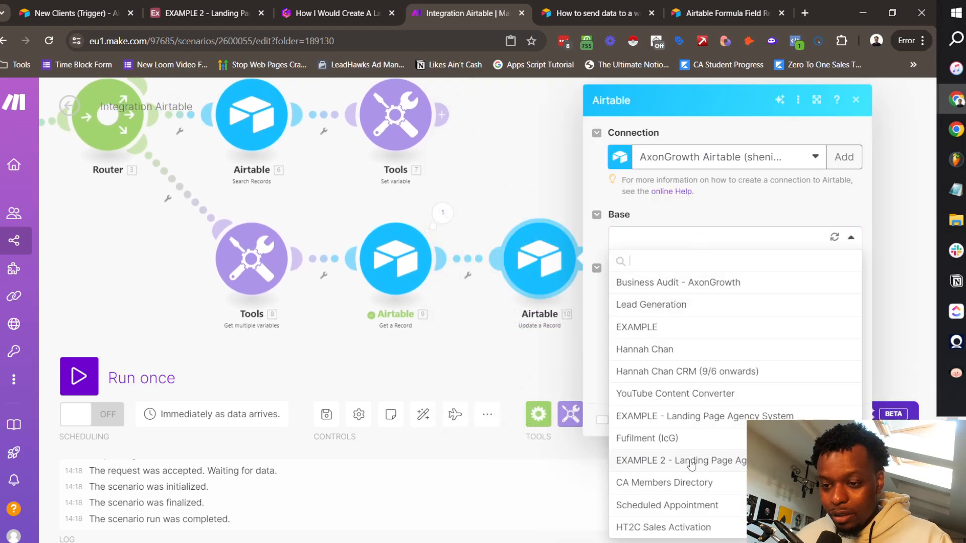
click(690, 460)
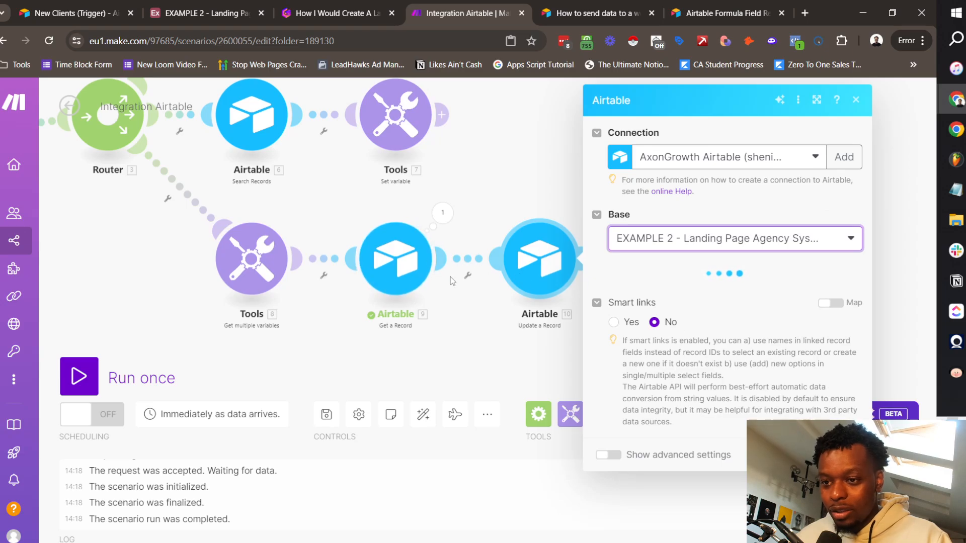
click(700, 296)
click(725, 317)
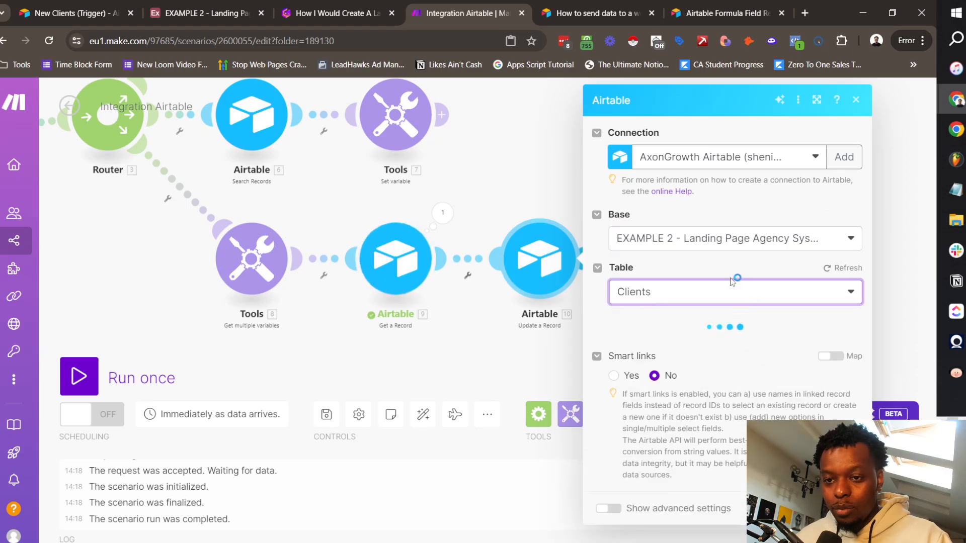
click(646, 342)
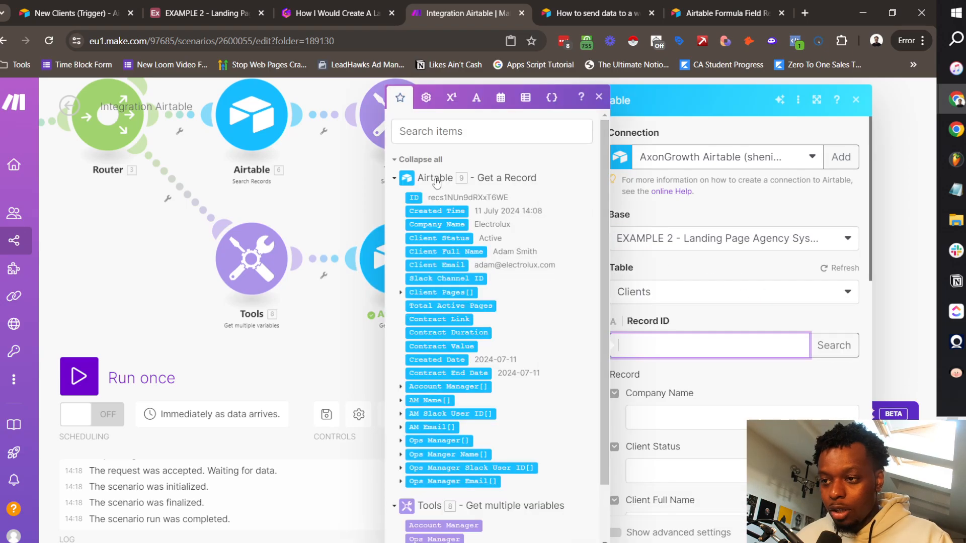
click(414, 197)
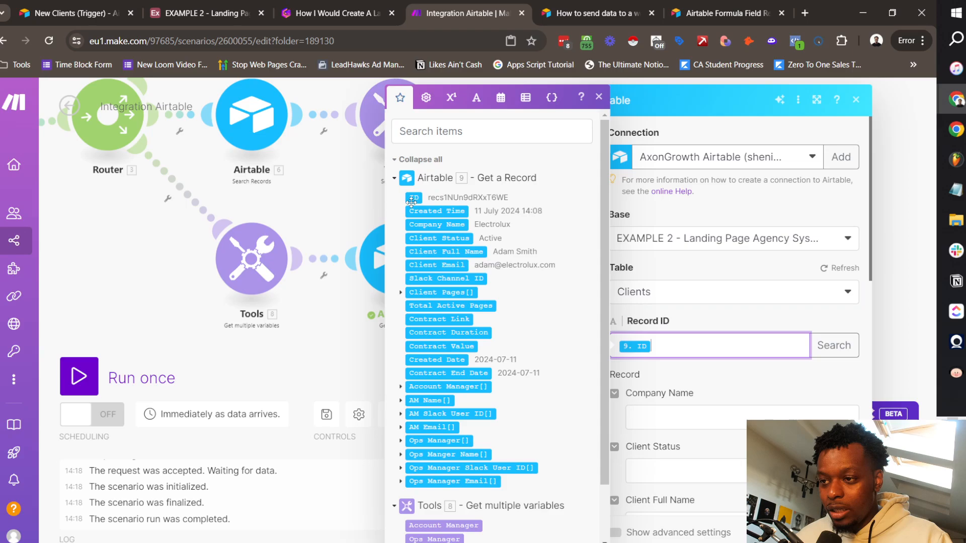
click(717, 375)
scroll(716, 374, down, 10)
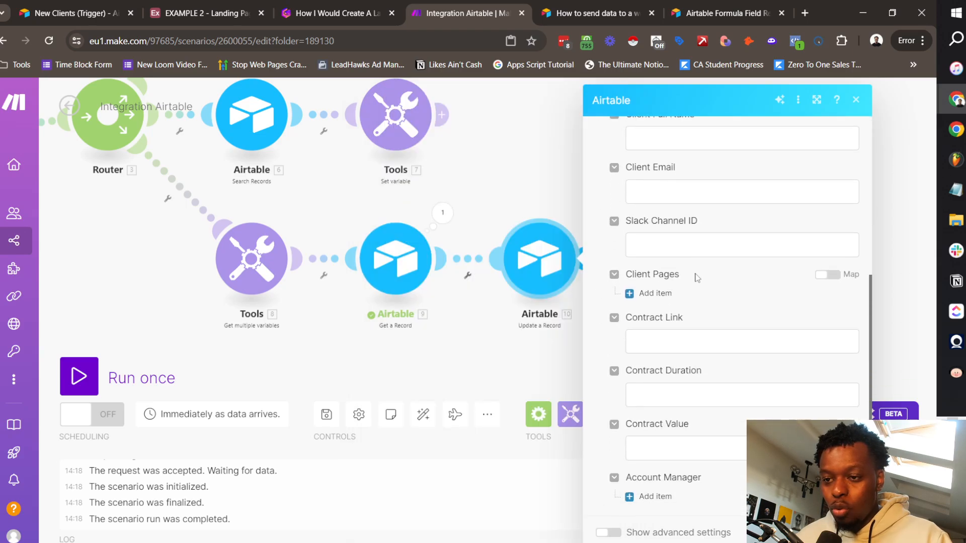
Step: Map the Account Manager and Ops Manager variables into the update's fields and save
click(655, 312)
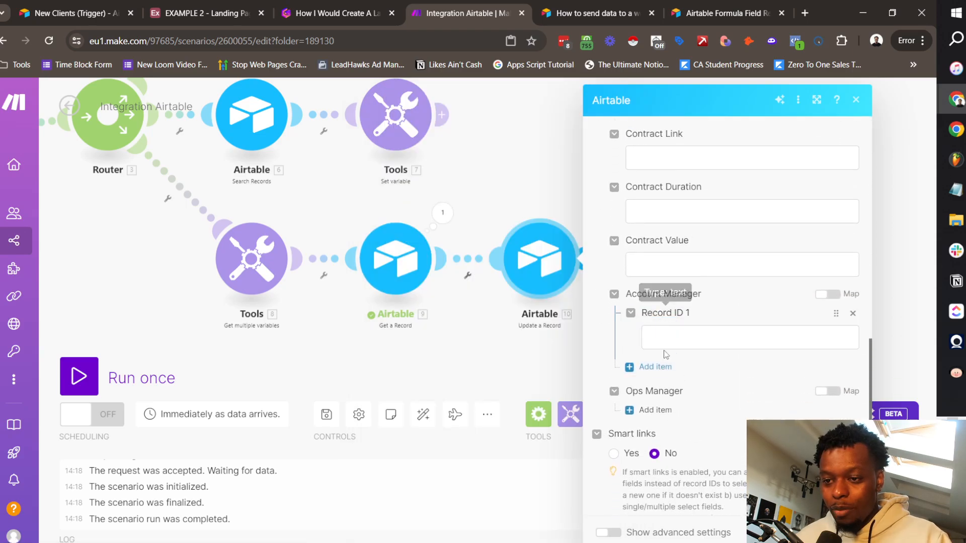
click(664, 341)
scroll(531, 248, down, 1)
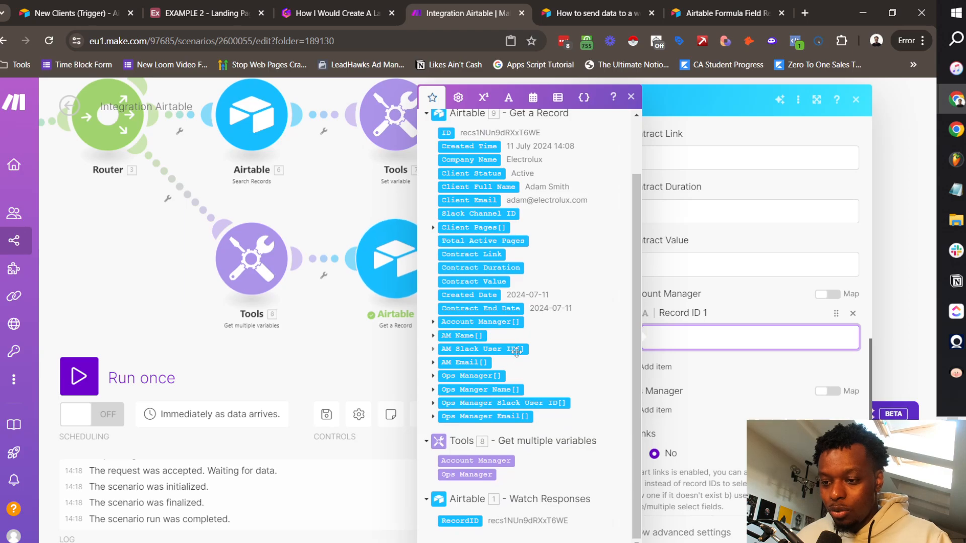
click(493, 461)
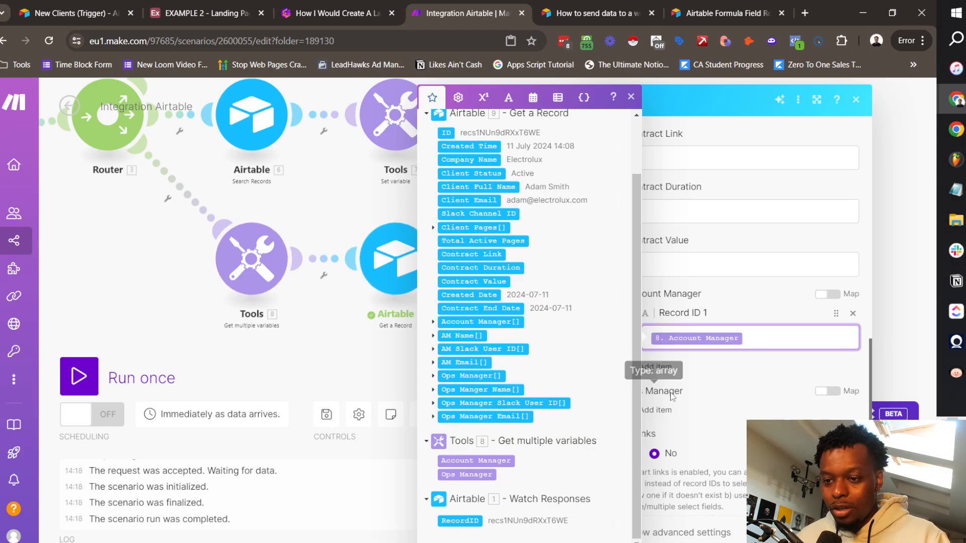
click(680, 379)
click(656, 410)
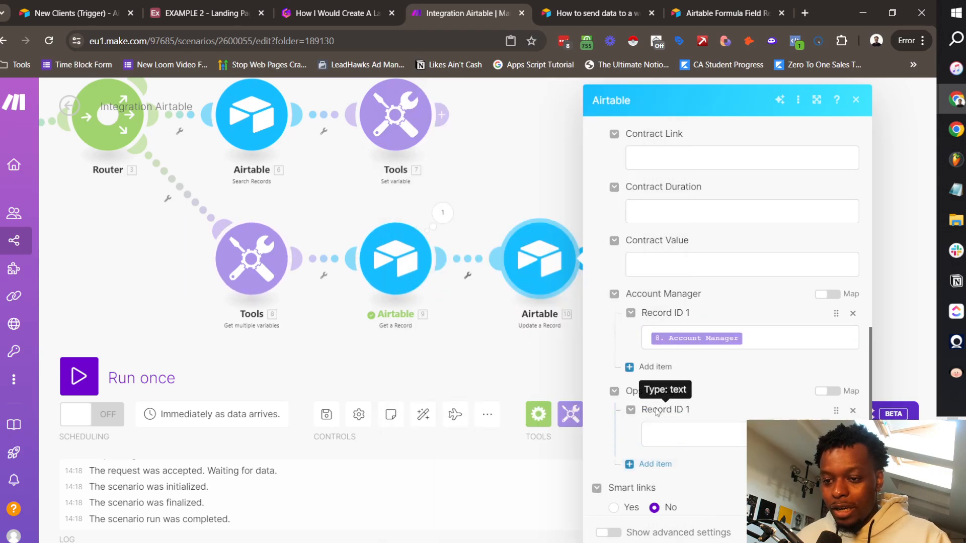
click(710, 434)
scroll(493, 352, down, 1)
click(493, 473)
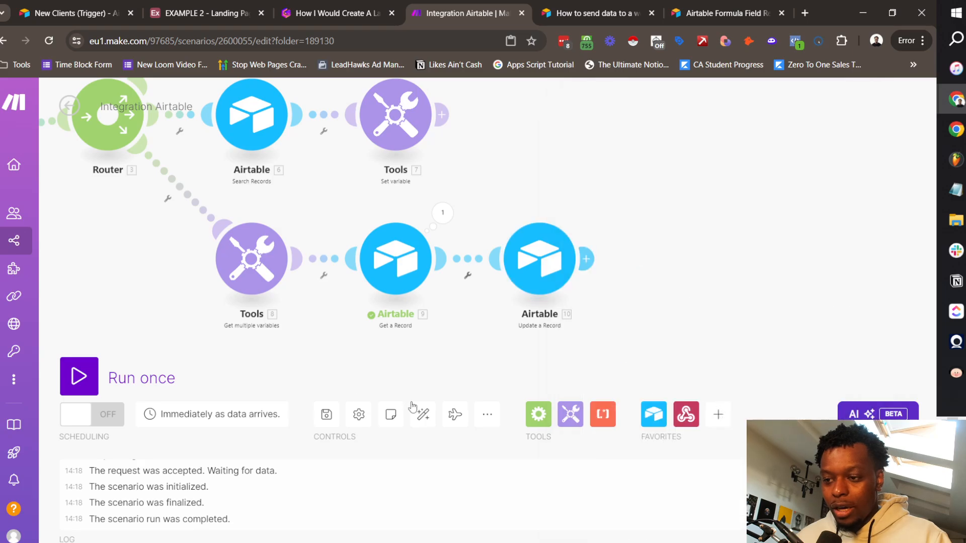
click(326, 414)
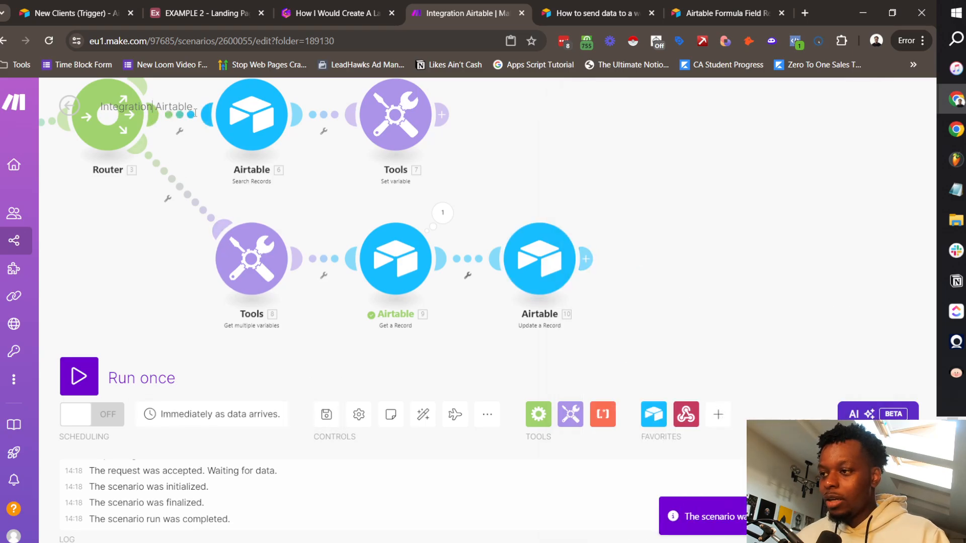
Step: Rename the scenario to 'Management Auto-Assign (2)'
key(ctrl+a)
text(A)
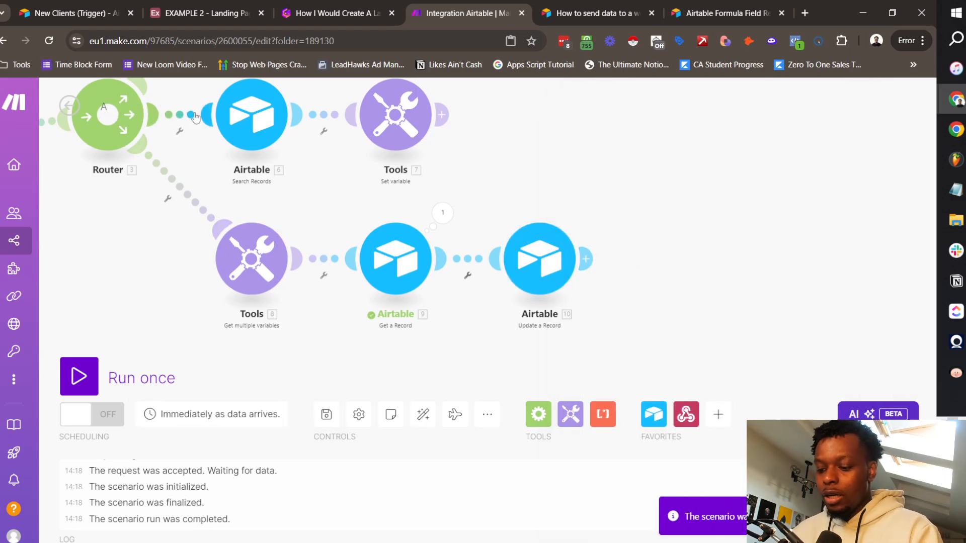
key(BackSpace)
text(Management a)
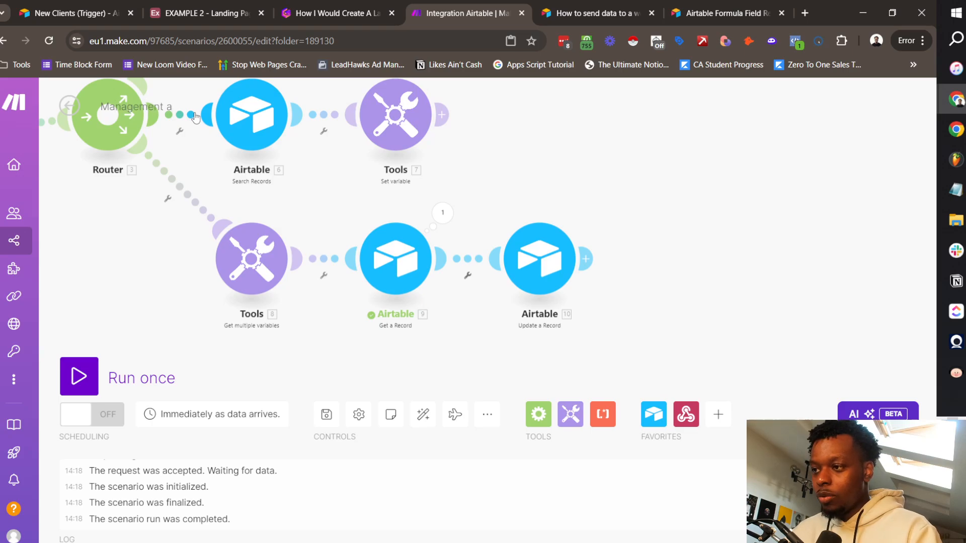
key(BackSpace)
text(Auto-Assign (2)
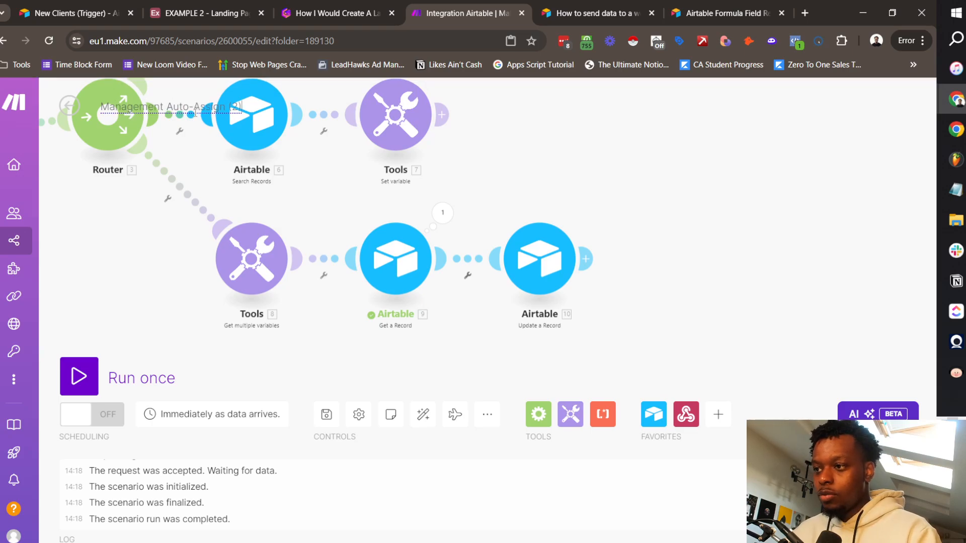
key(Return)
Step: Auto-align the scenario's modules and start a Run once that waits for data
scroll(267, 182, down, 5)
drag(300, 149, 274, 197)
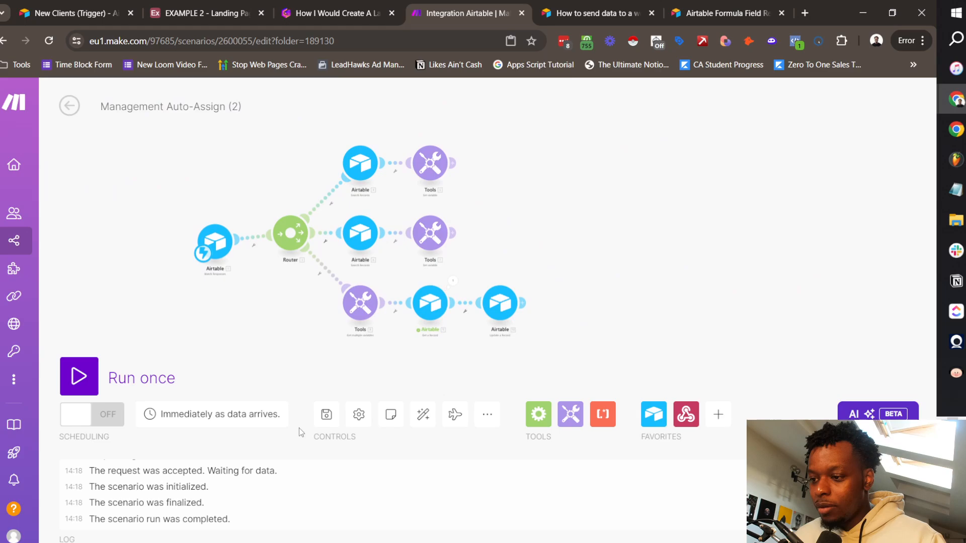
click(423, 417)
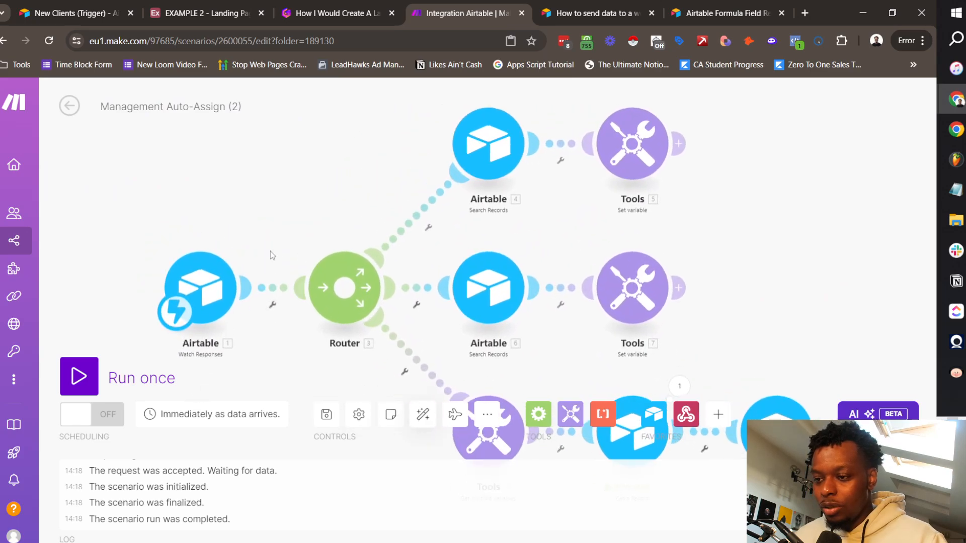
click(82, 382)
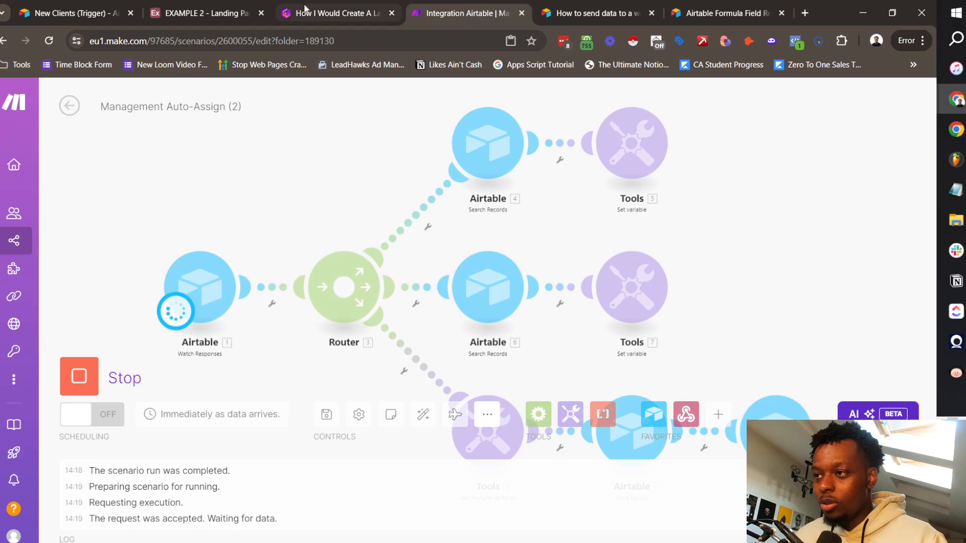
click(212, 14)
Step: Turn the Airtable automation on and rename it 'New Client >> Add MGMT Team'
right_click(213, 20)
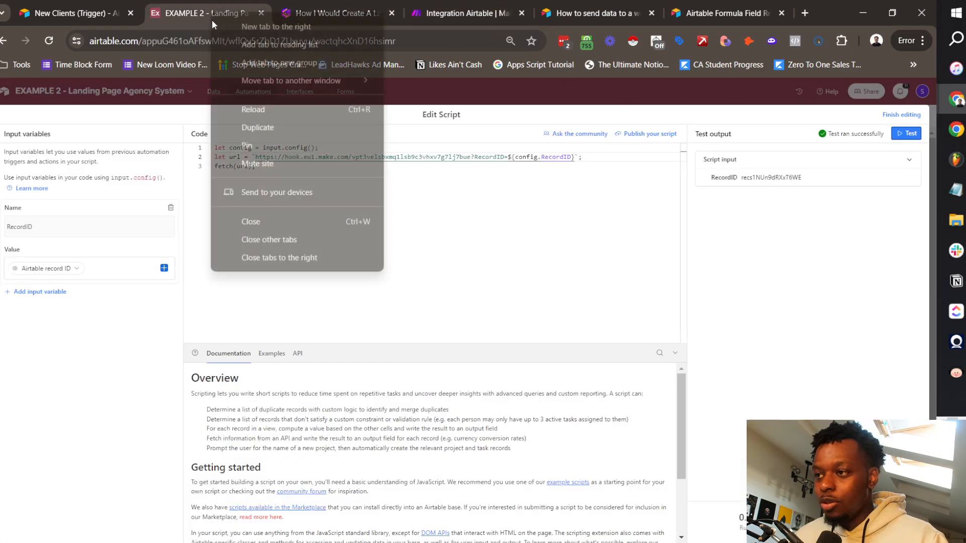
click(271, 127)
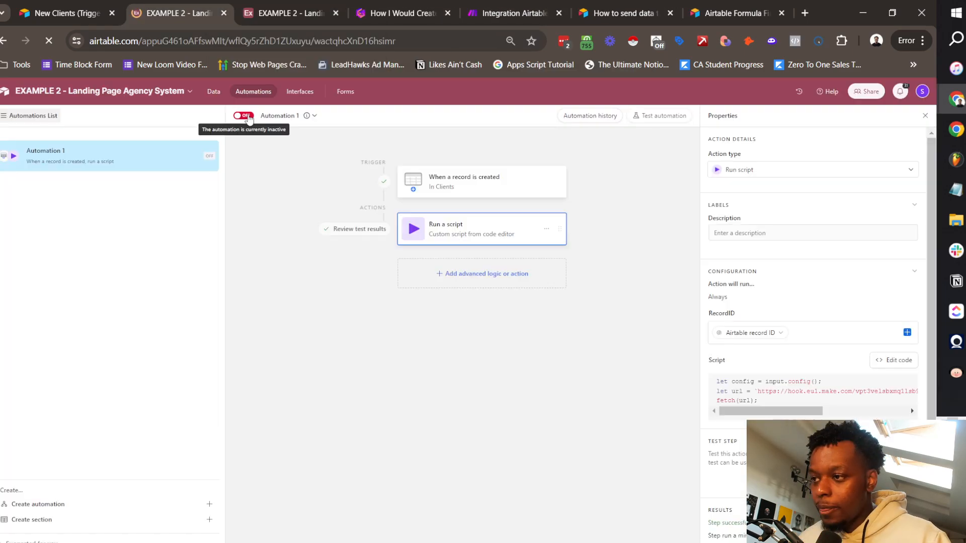
click(244, 116)
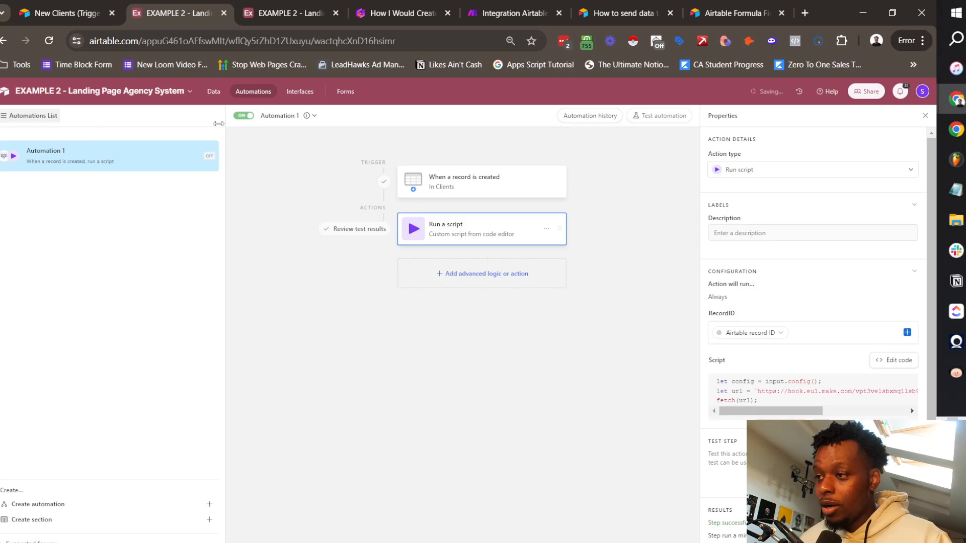
double_click(57, 152)
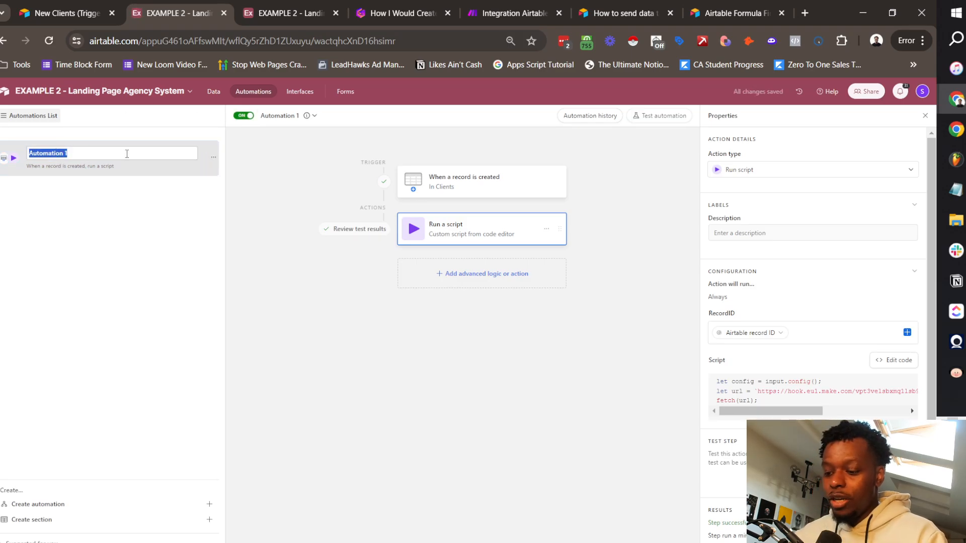
text(New Client >> Add MGMT)
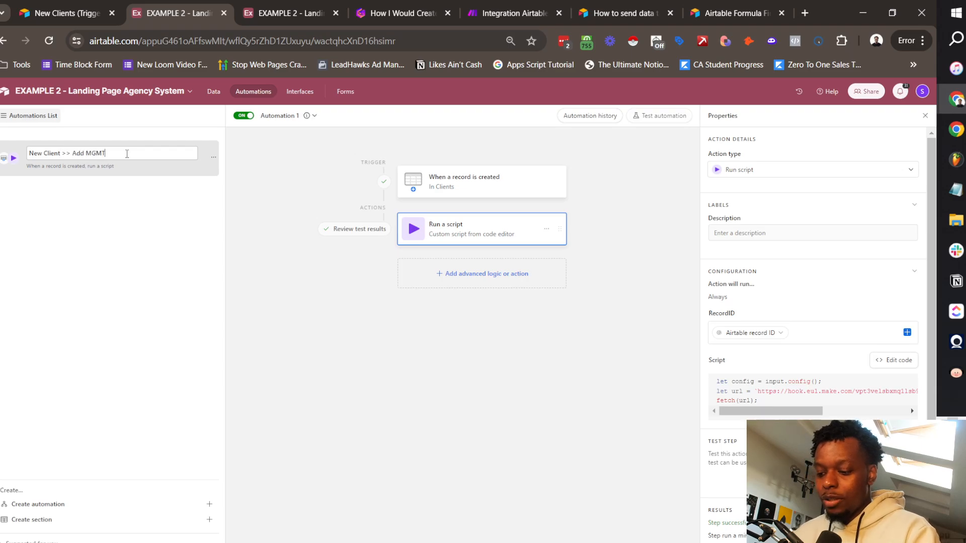
text( Team)
key(Return)
Step: Check the Clients table, then go back to the waiting Make scenario
click(213, 91)
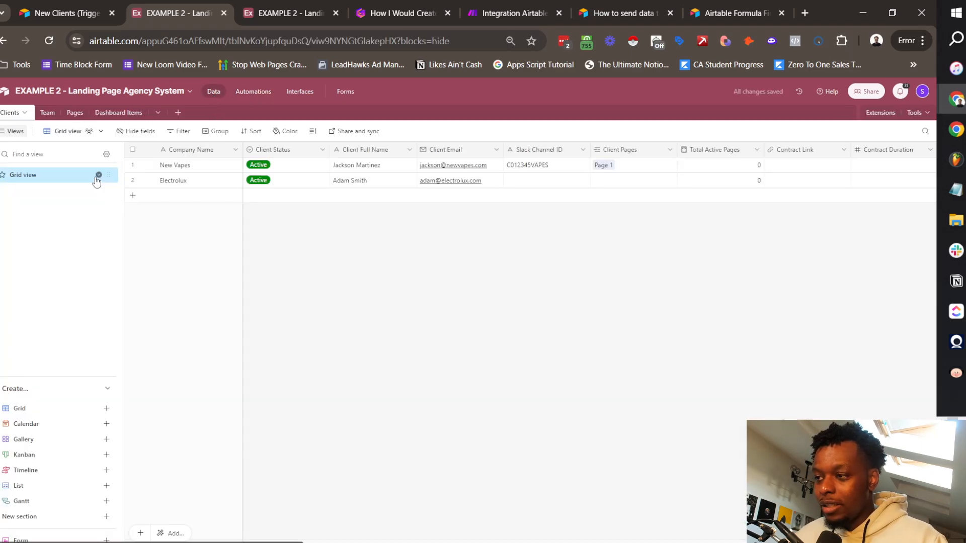
scroll(562, 174, right, 15)
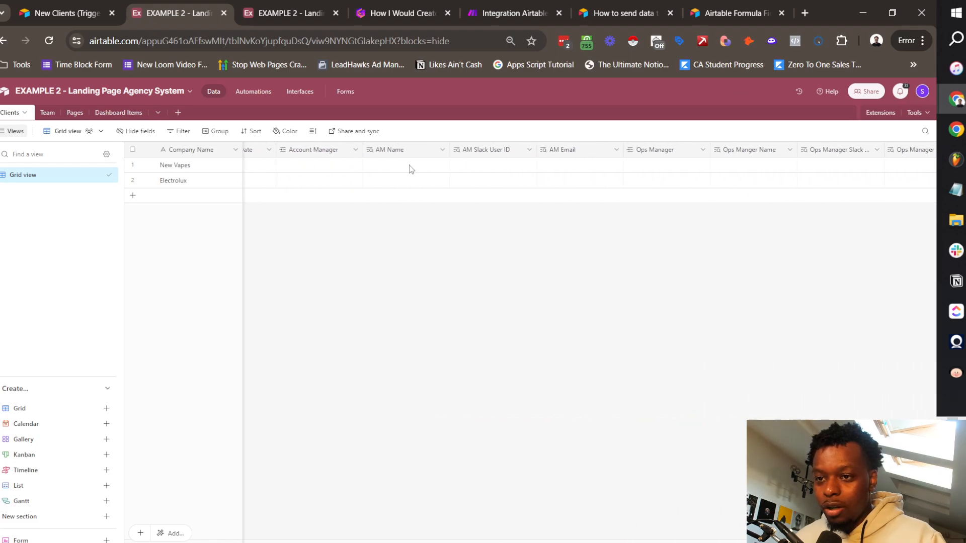
key(ctrl+Tab)
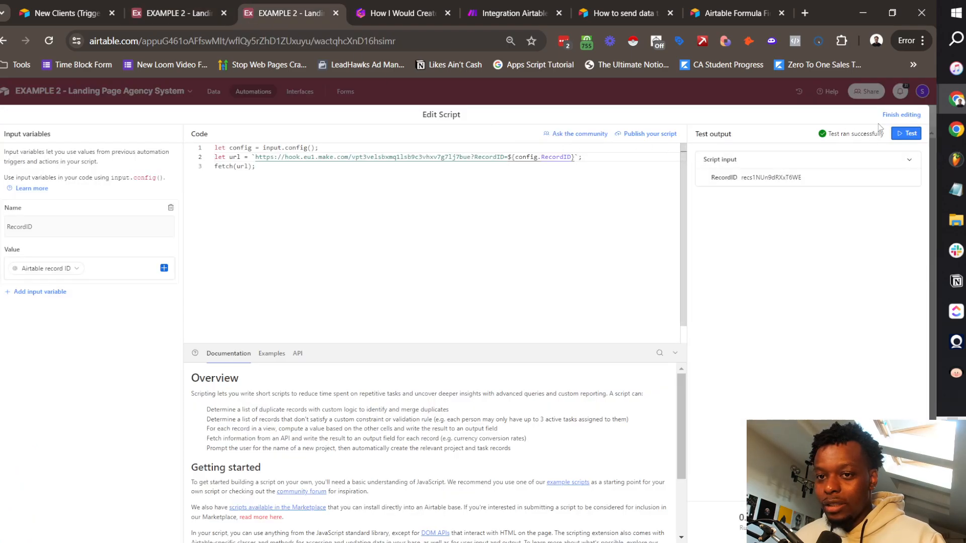
click(485, 5)
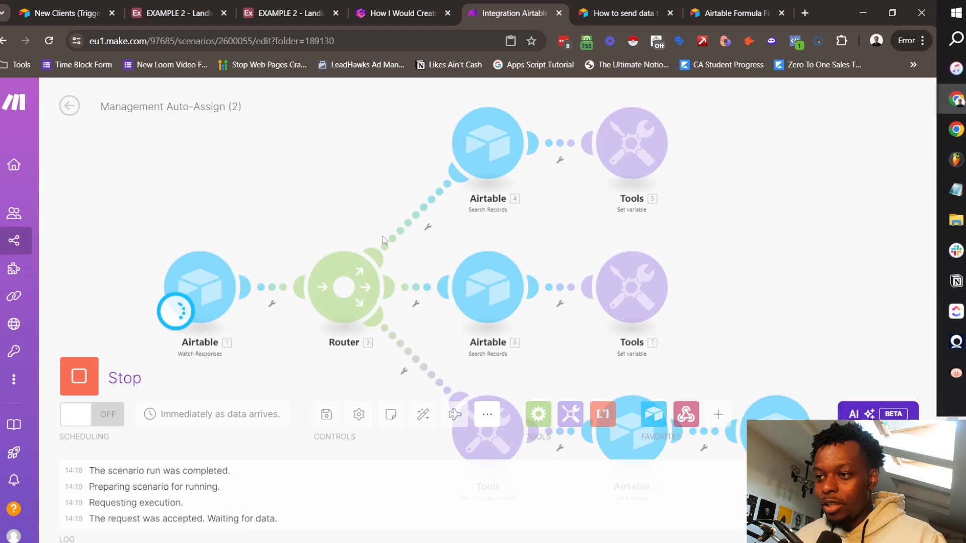
Step: Test the Airtable script and confirm Electrolux's Account Manager and Ops Manager get filled
click(319, 5)
click(904, 133)
click(513, 13)
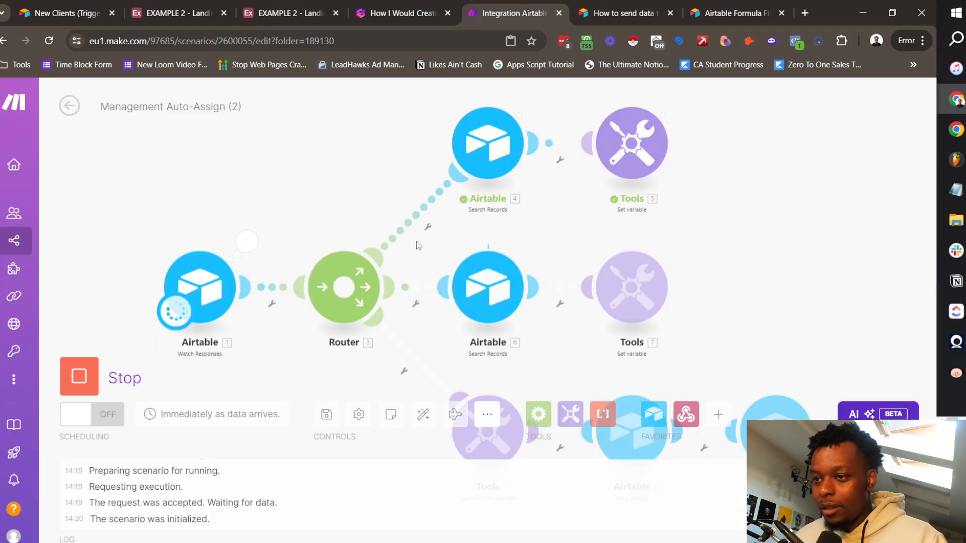
click(184, 4)
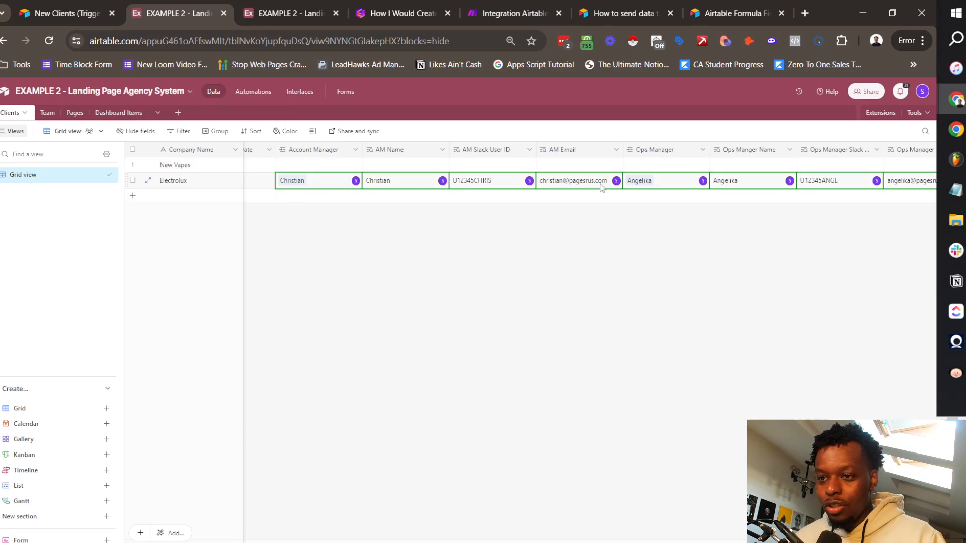
scroll(743, 184, right, 3)
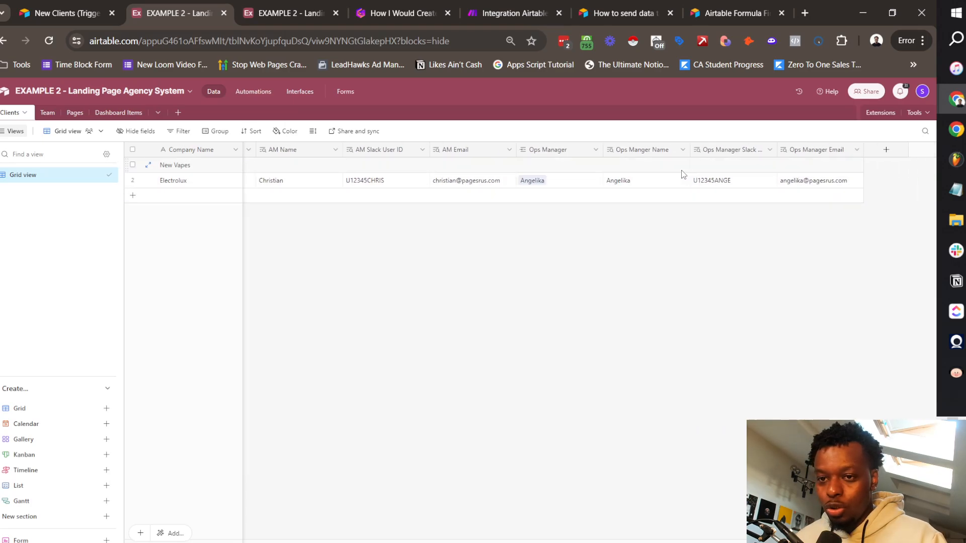
scroll(625, 194, left, 8)
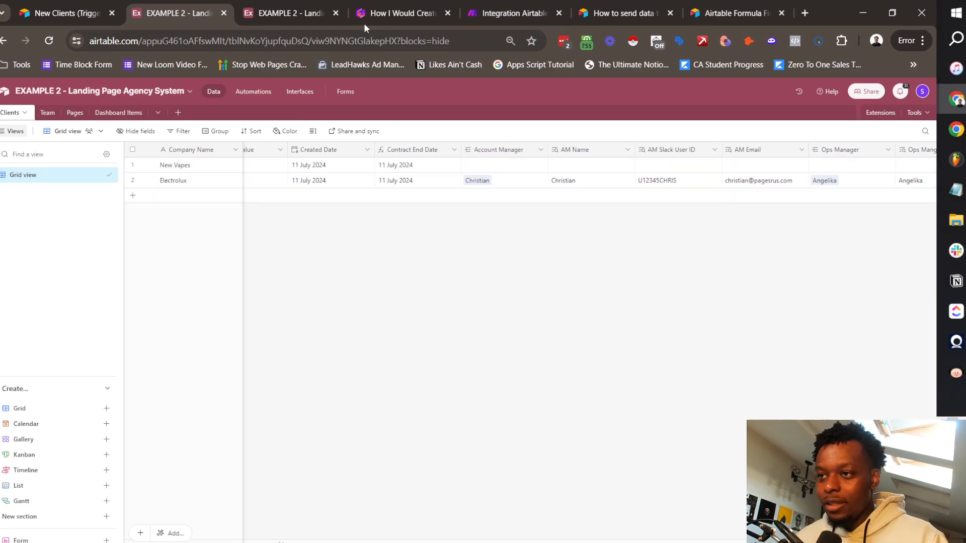
click(496, 6)
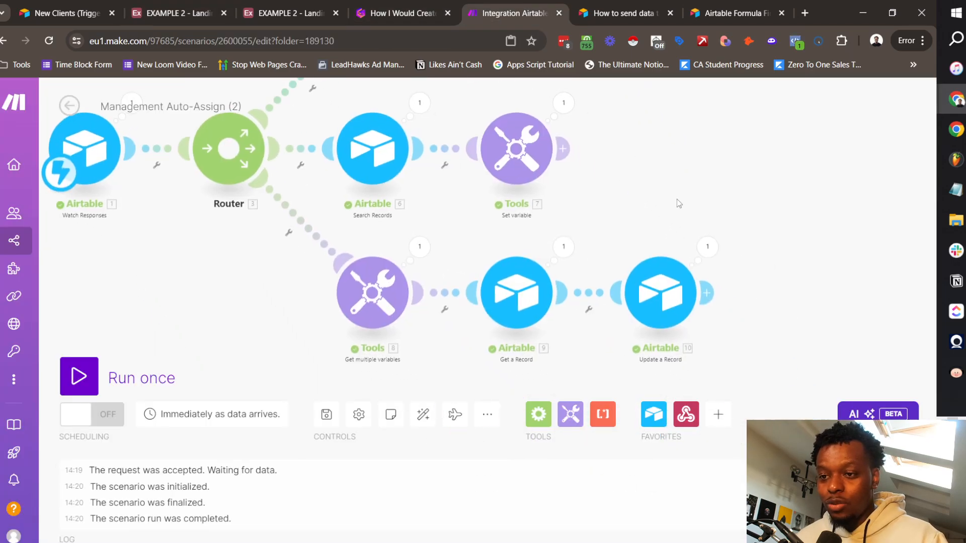
click(709, 292)
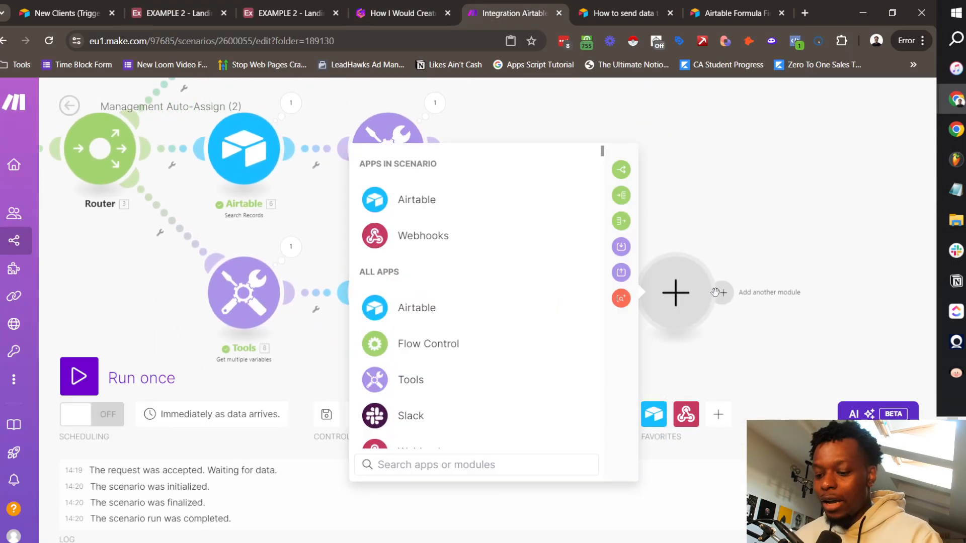
text(email)
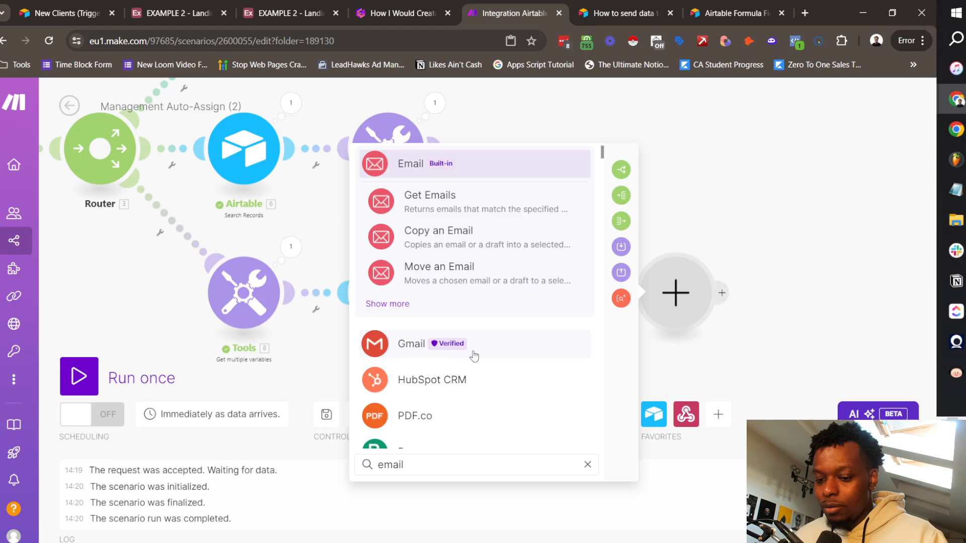
click(474, 353)
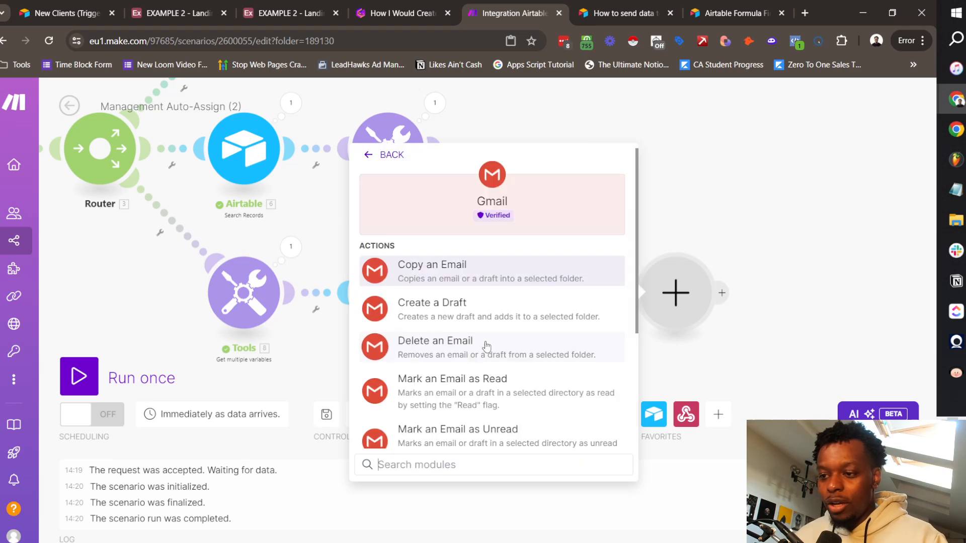
click(747, 271)
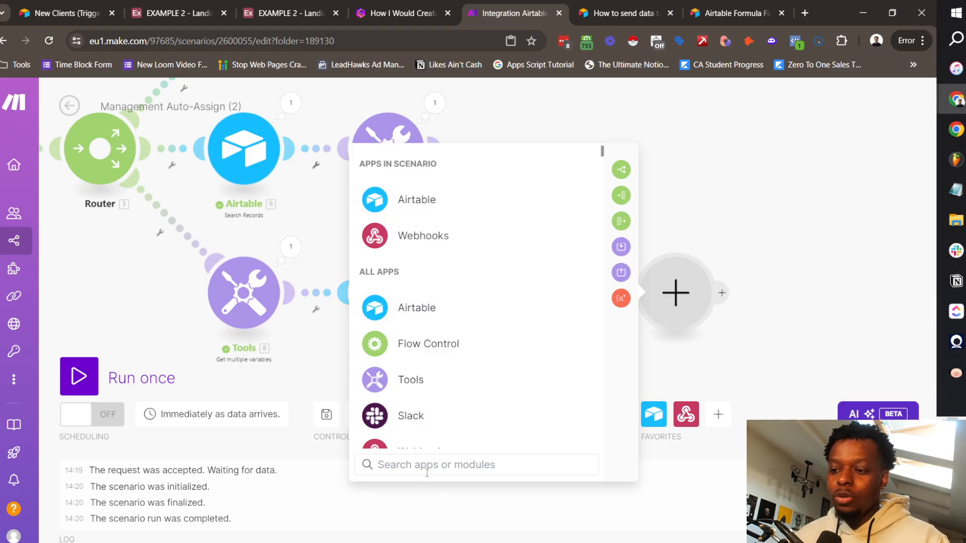
click(427, 421)
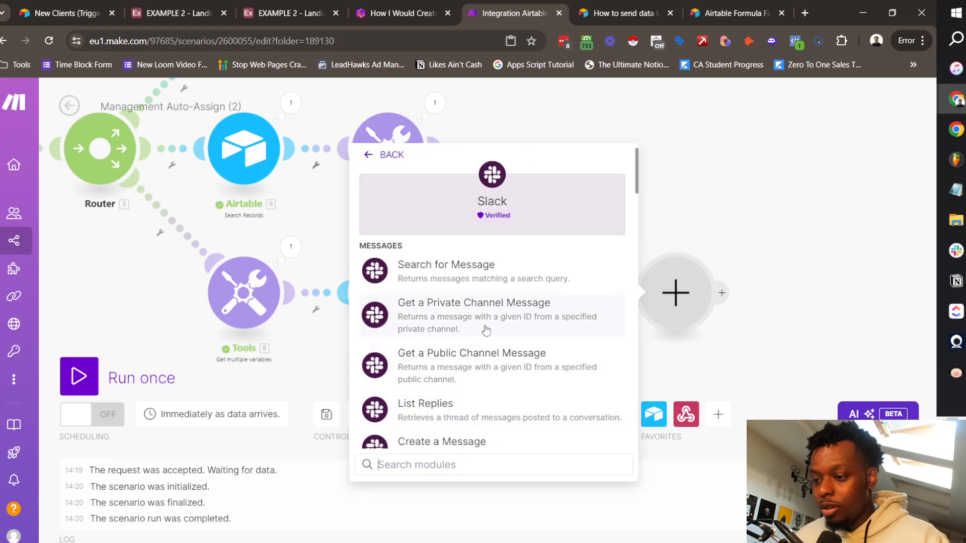
scroll(485, 330, down, 4)
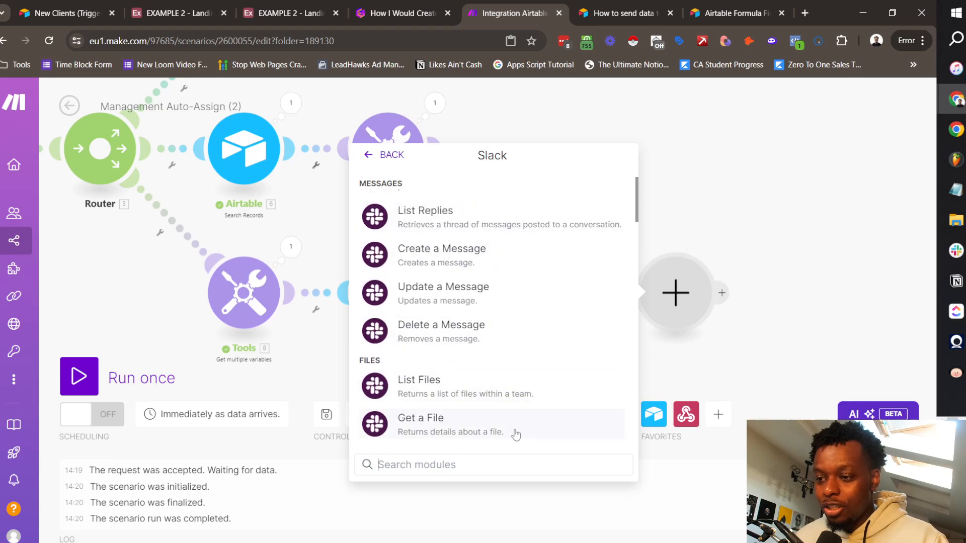
scroll(516, 434, up, 4)
scroll(563, 365, down, 6)
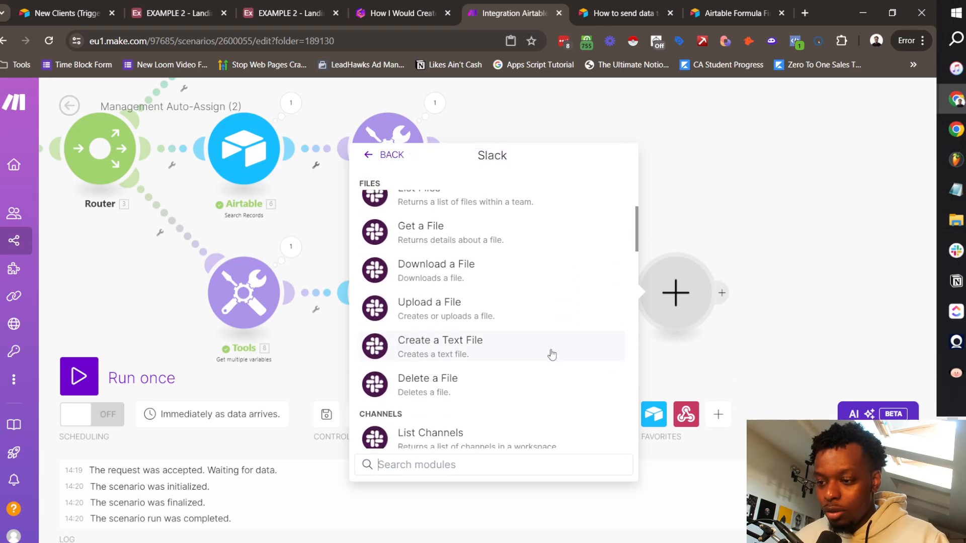
scroll(455, 334, down, 5)
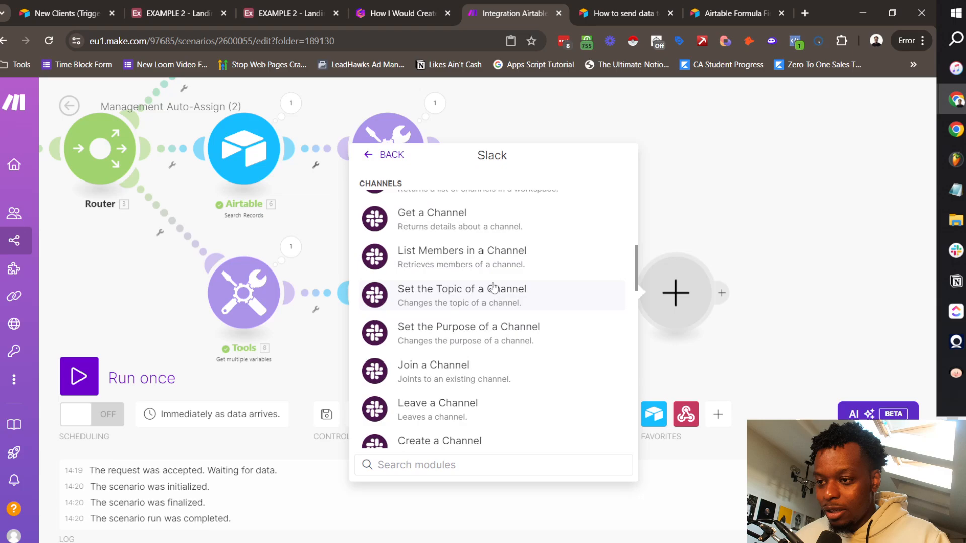
scroll(498, 373, down, 3)
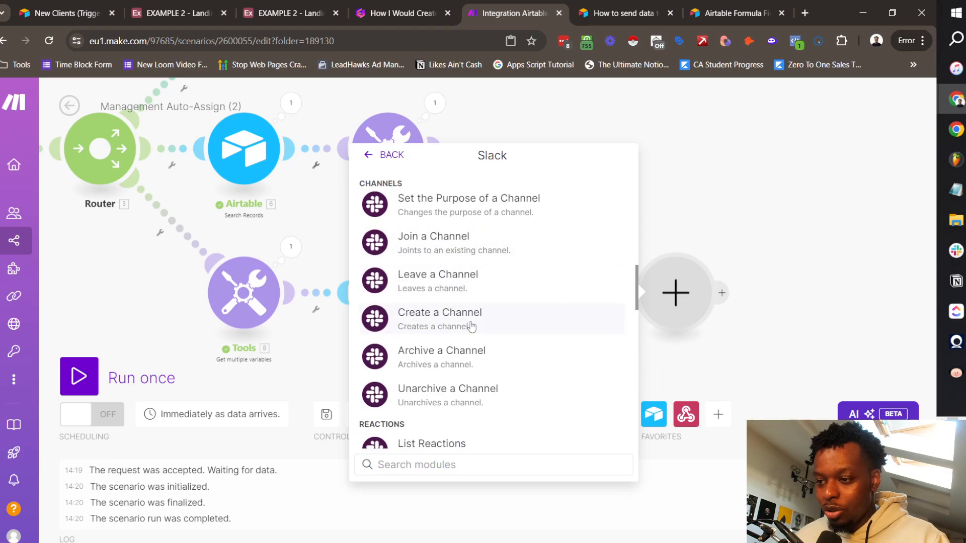
scroll(472, 327, up, 6)
scroll(465, 311, down, 3)
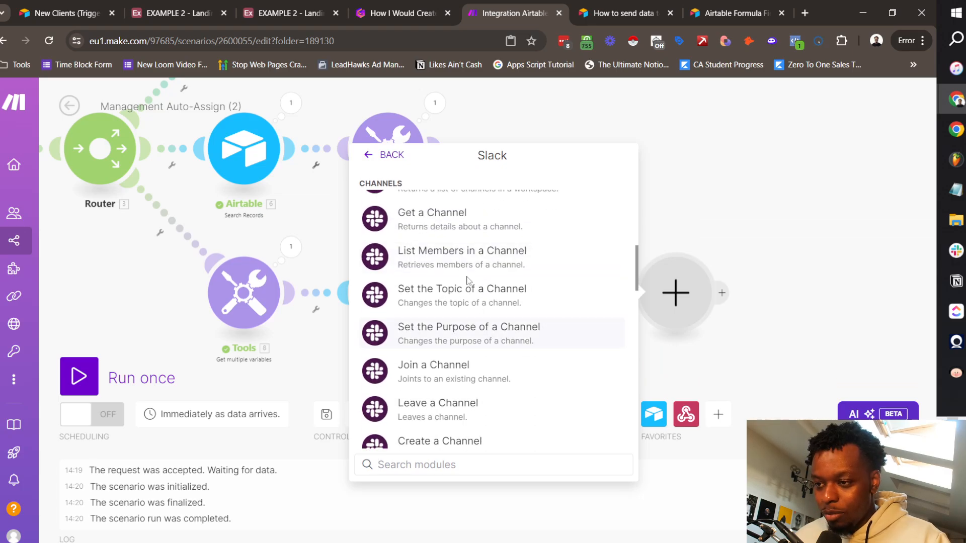
scroll(463, 352, up, 5)
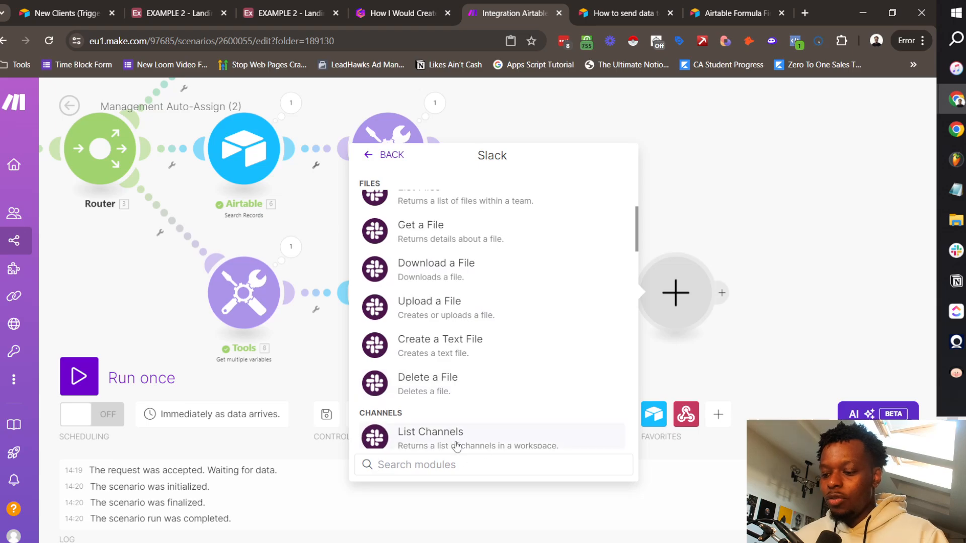
text(channel)
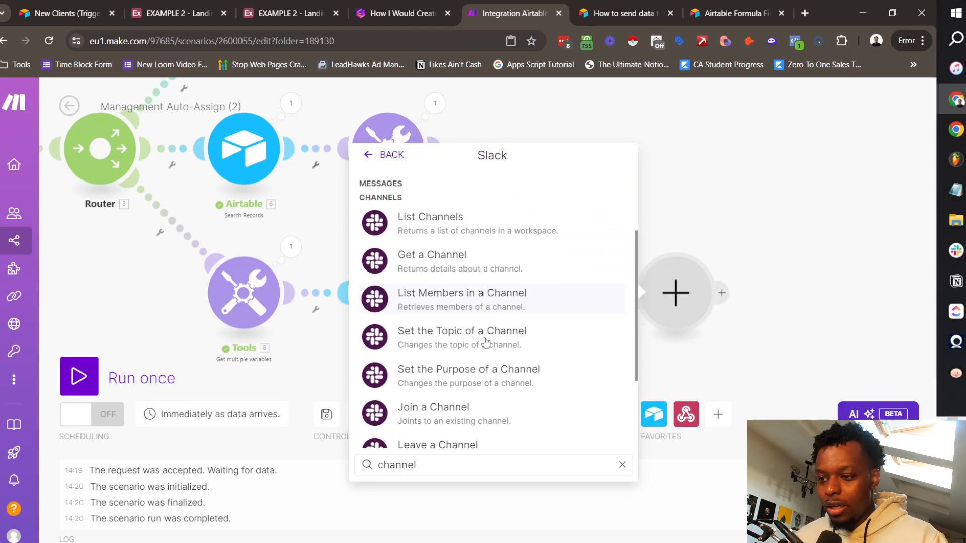
scroll(486, 342, down, 3)
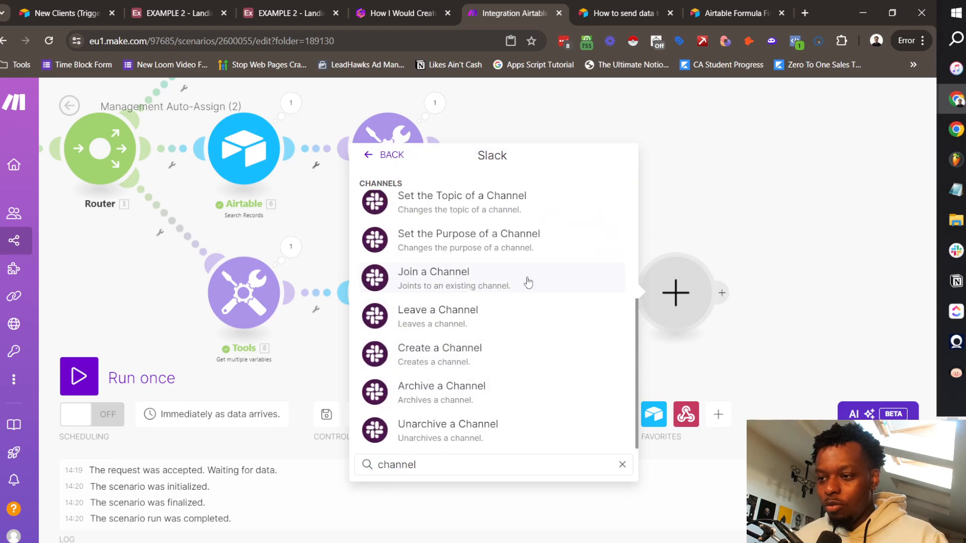
scroll(523, 292, up, 3)
click(792, 201)
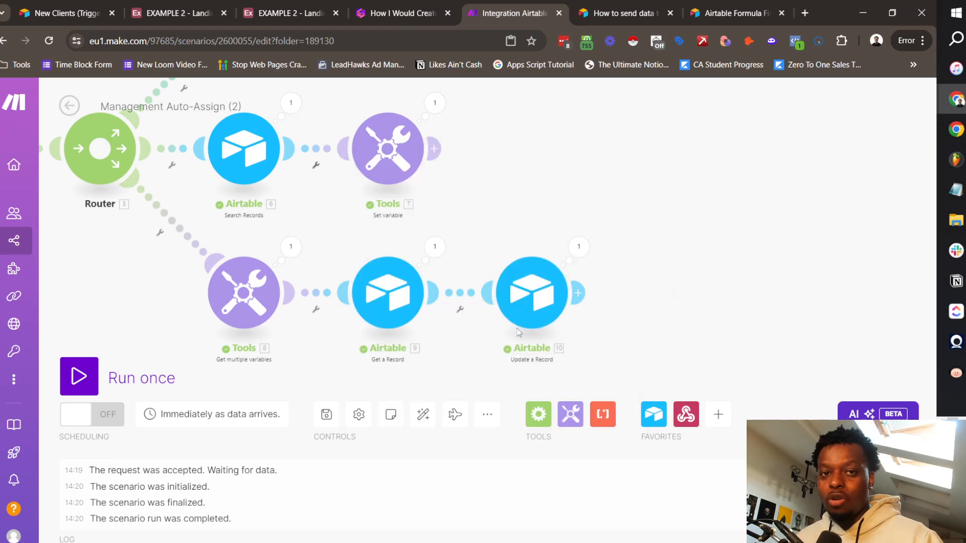
Step: Review all scenario branches and check the Clients table in the Airtable base
drag(582, 171, 732, 239)
scroll(696, 211, down, 3)
scroll(435, 178, up, 1)
drag(437, 176, 326, 177)
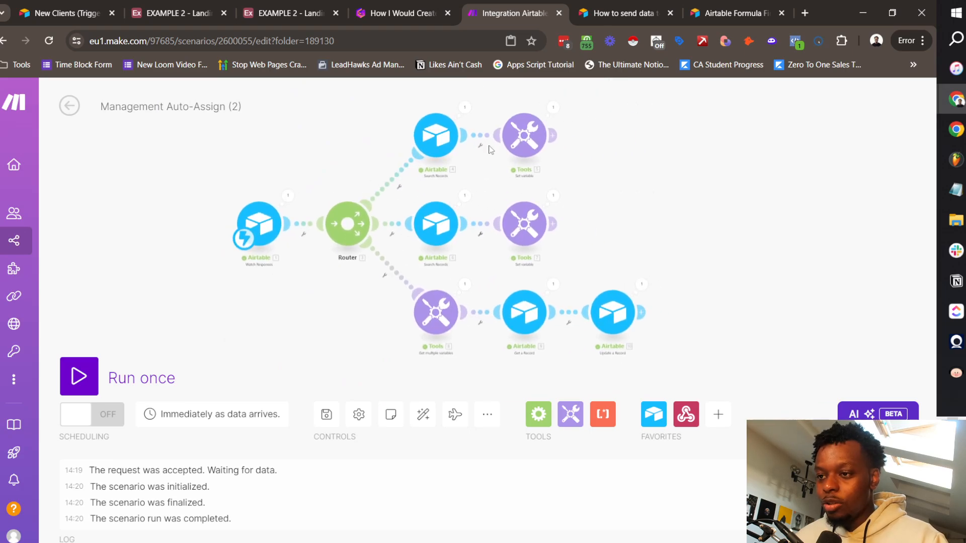
click(172, 12)
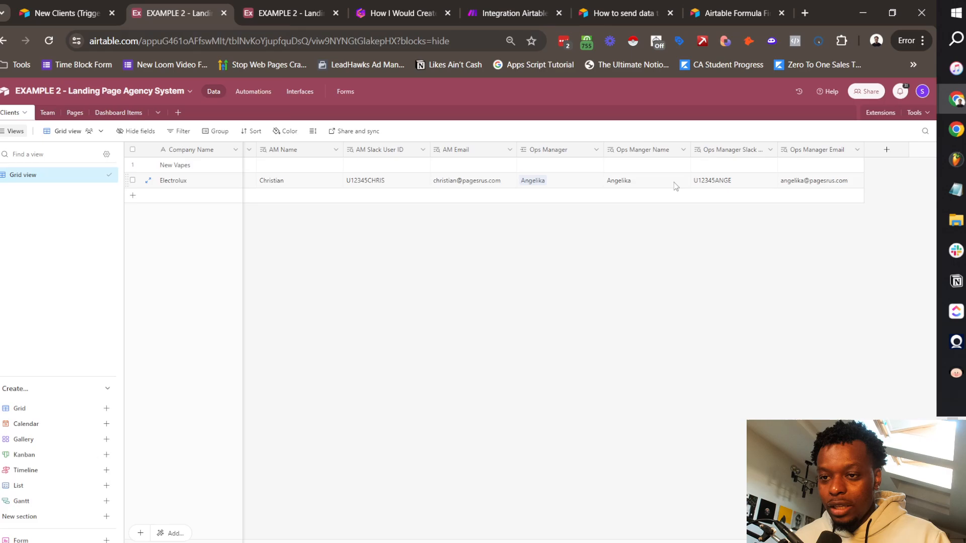
scroll(541, 199, left, 10)
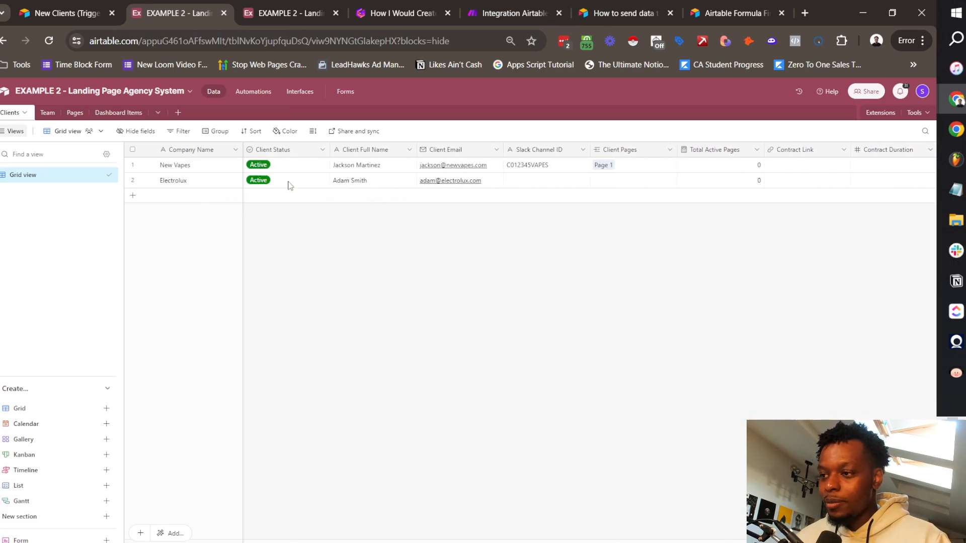
scroll(606, 229, right, 5)
Step: Open a blank New Clients form, then leave the Make editor saving the changes
click(69, 4)
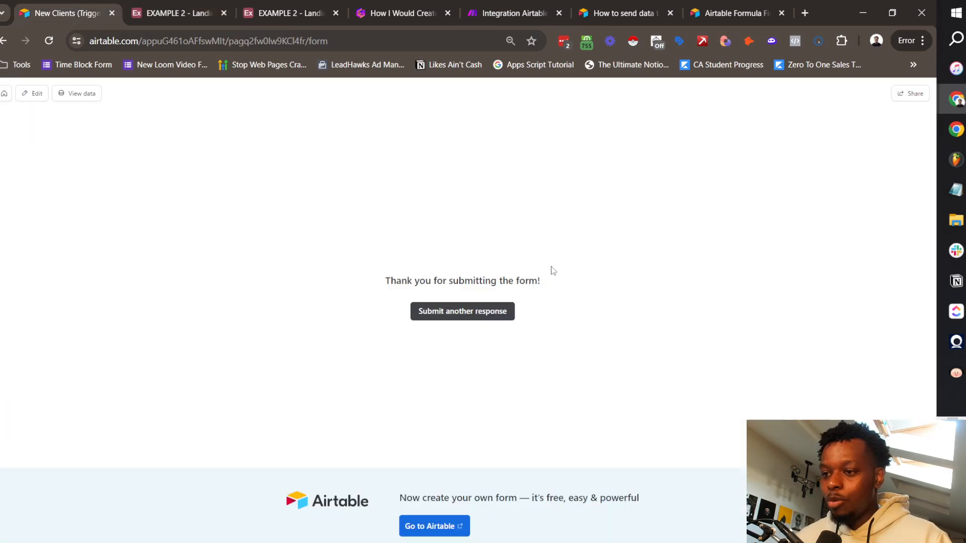
click(461, 314)
click(508, 7)
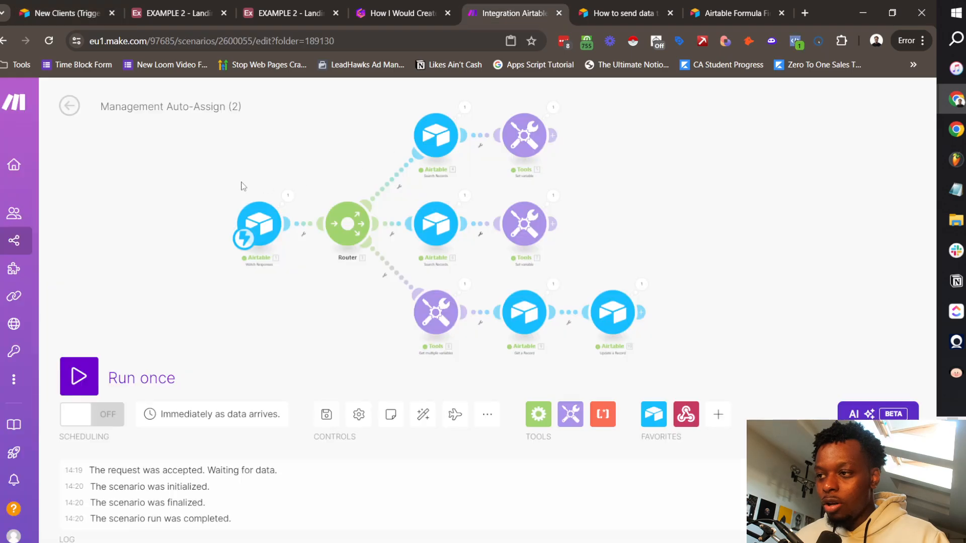
click(69, 105)
click(584, 200)
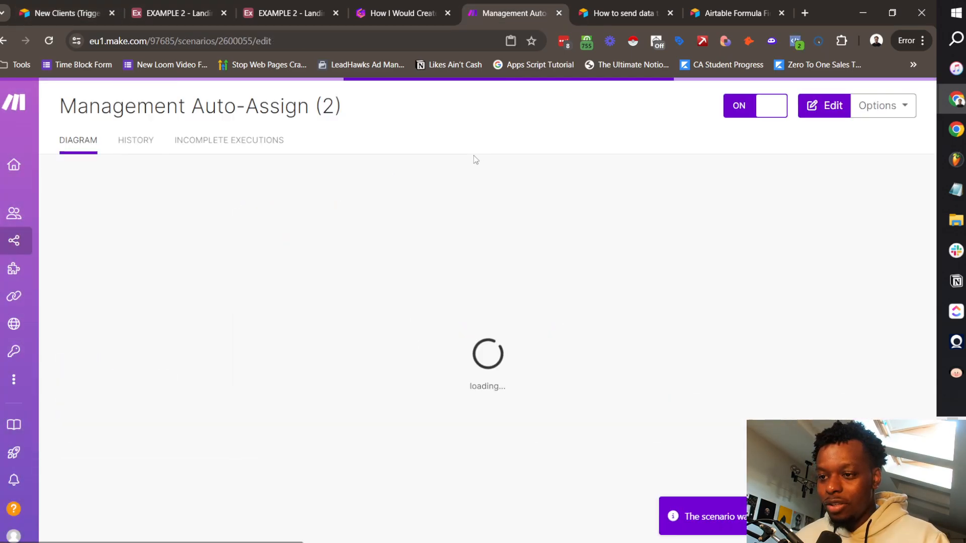
Step: Submit the New Clients form for company Penguin with the client's full name and e-mail
click(69, 12)
click(345, 213)
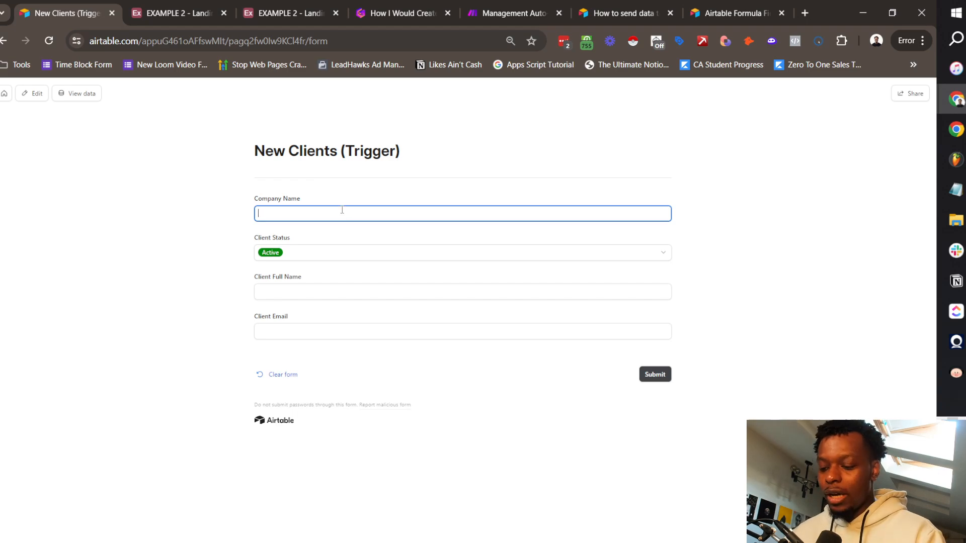
text(Pengu)
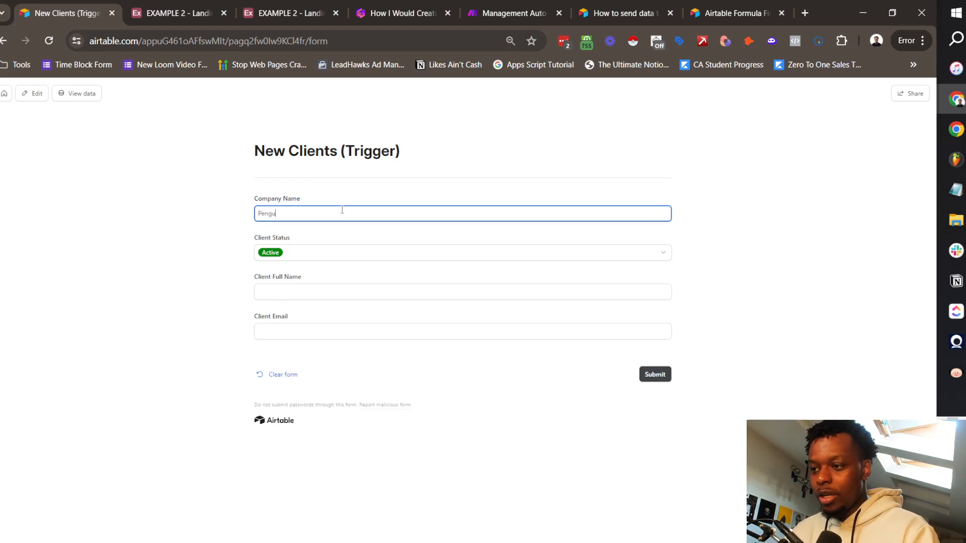
text(in)
click(390, 287)
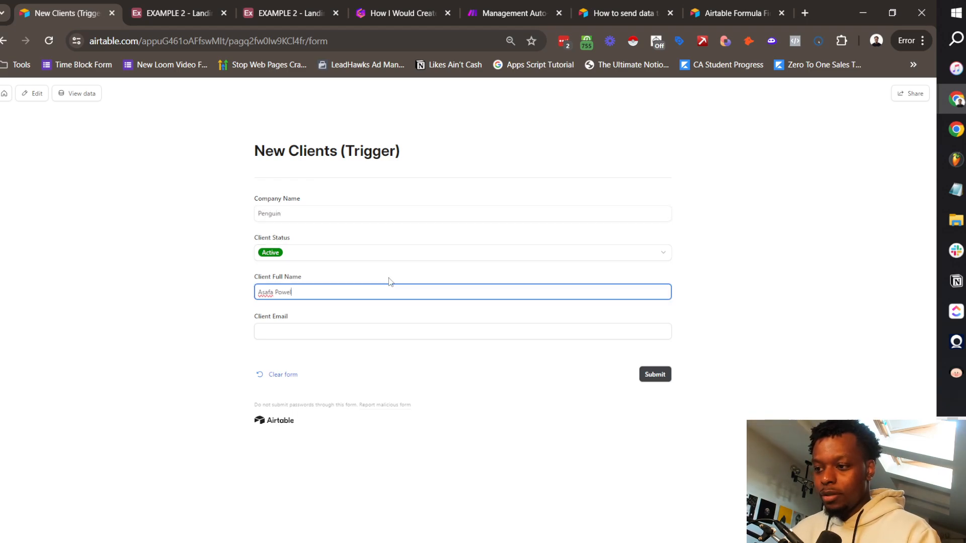
key(Tab)
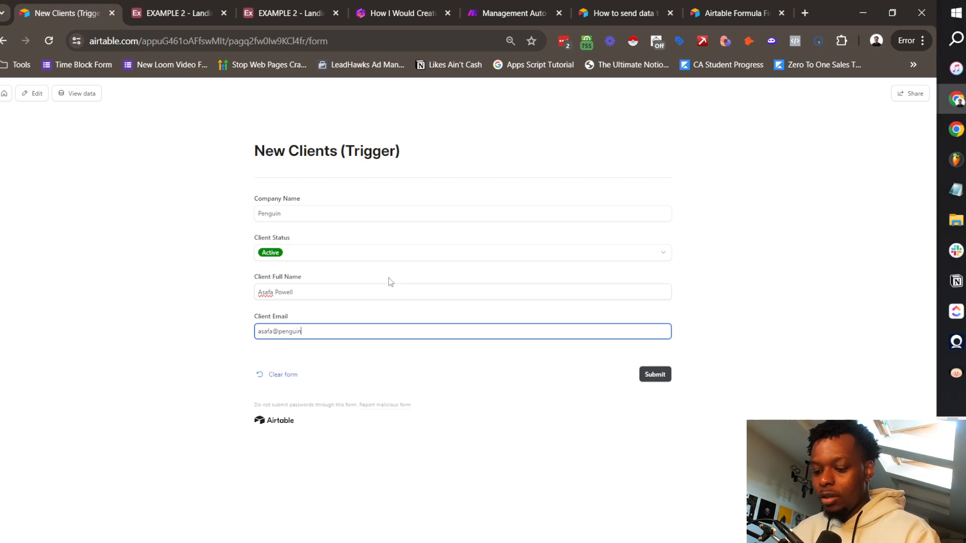
click(667, 373)
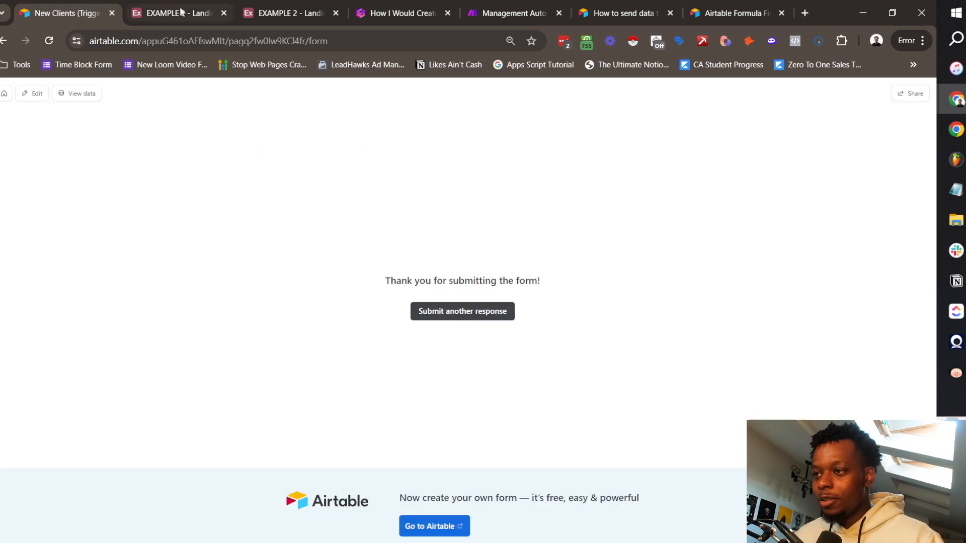
click(206, 5)
Step: Check Penguin's filled manager columns in Clients, then start a new blank form response
scroll(464, 201, left, 3)
scroll(475, 201, right, 15)
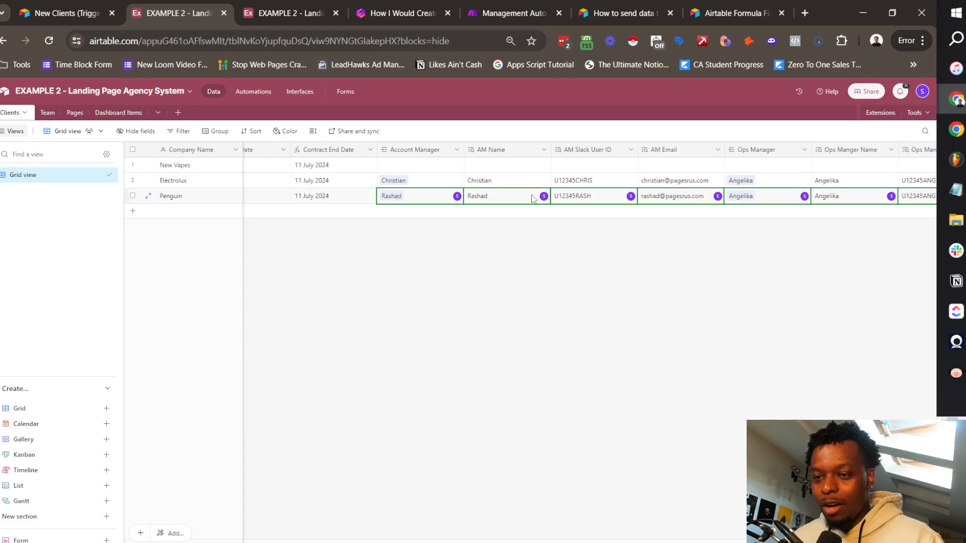
scroll(491, 218, right, 2)
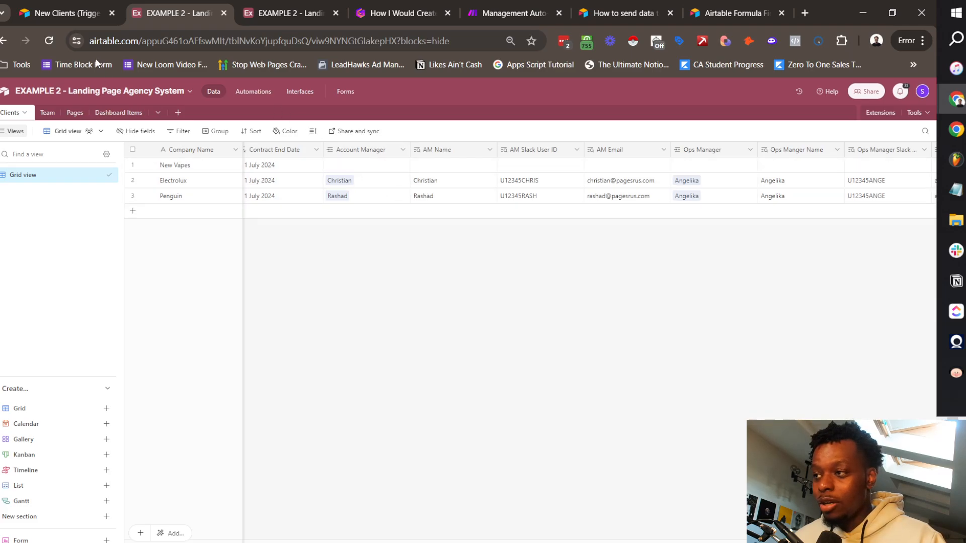
click(65, 13)
click(465, 323)
click(323, 213)
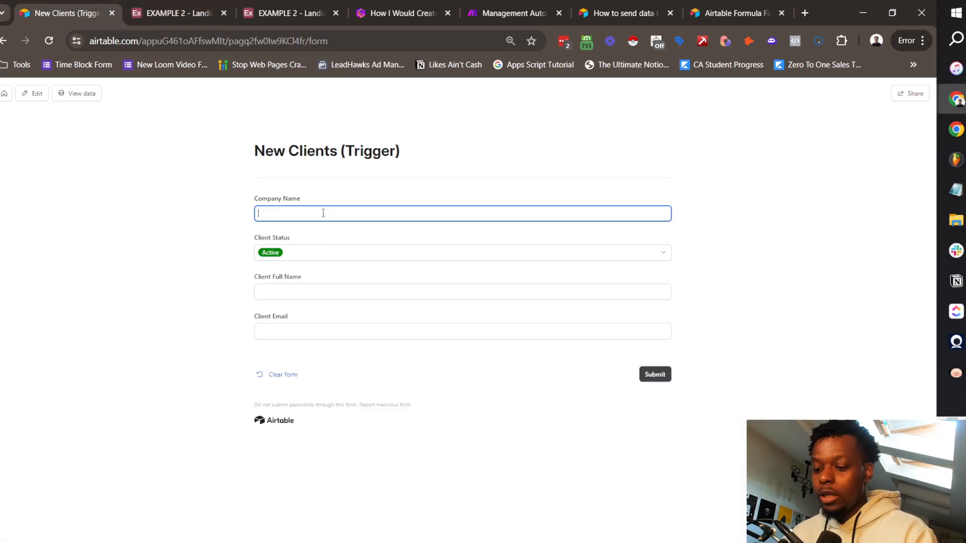
Step: Fill in the Table Topz client's full name on the new-client form and submit it
click(312, 291)
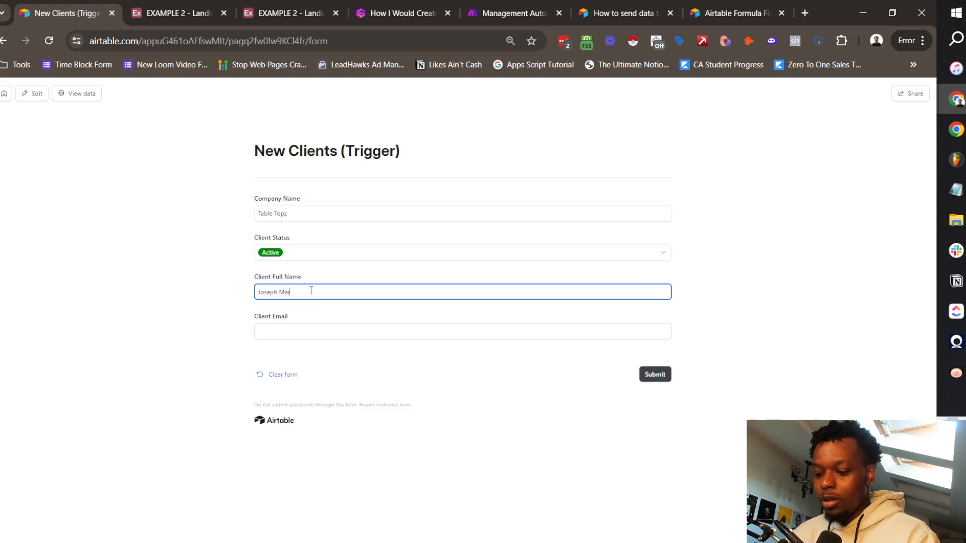
key(Tab)
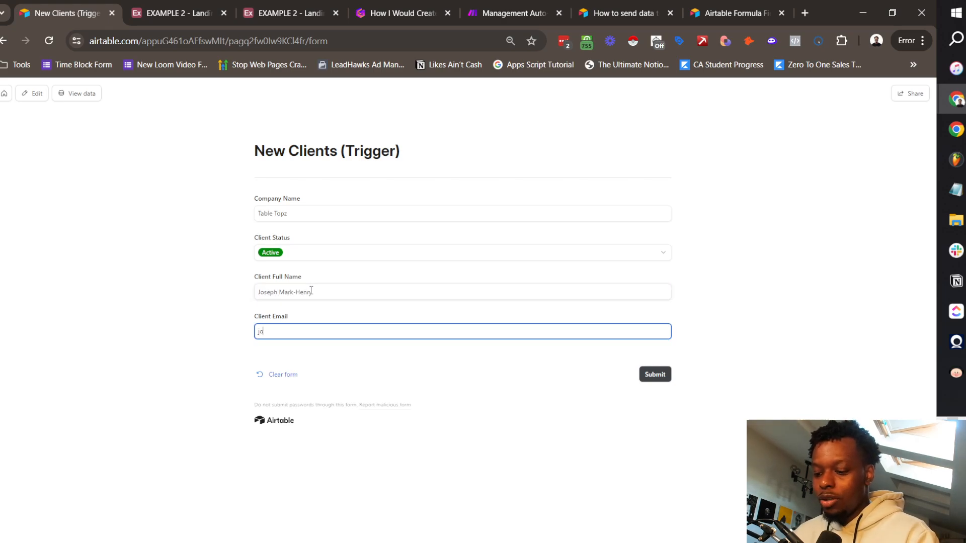
click(661, 385)
Step: Check the EXAMPLE 2 Clients grid shows Table Topz with Account Manager Christian and Ops Manager Angelika
click(228, 13)
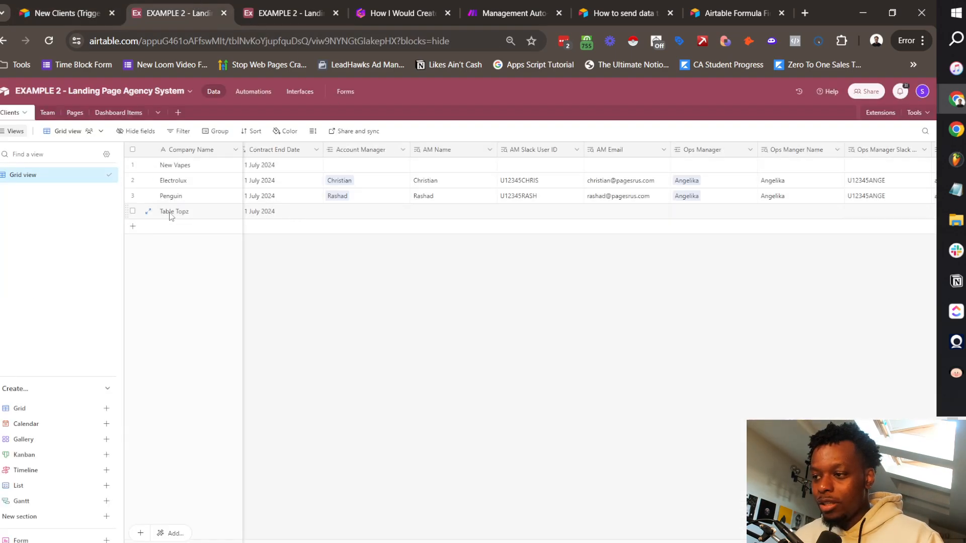
mouse_move(511, 18)
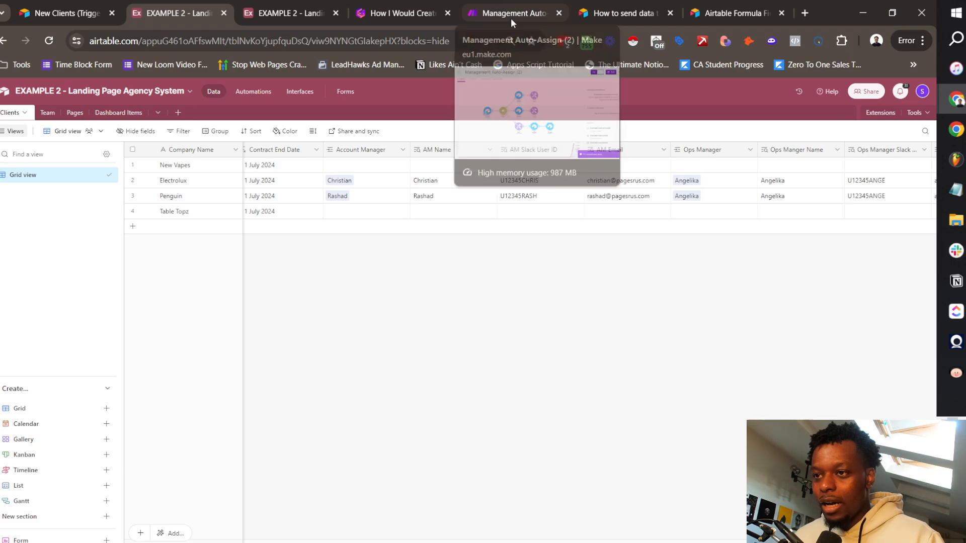
scroll(437, 226, right, 2)
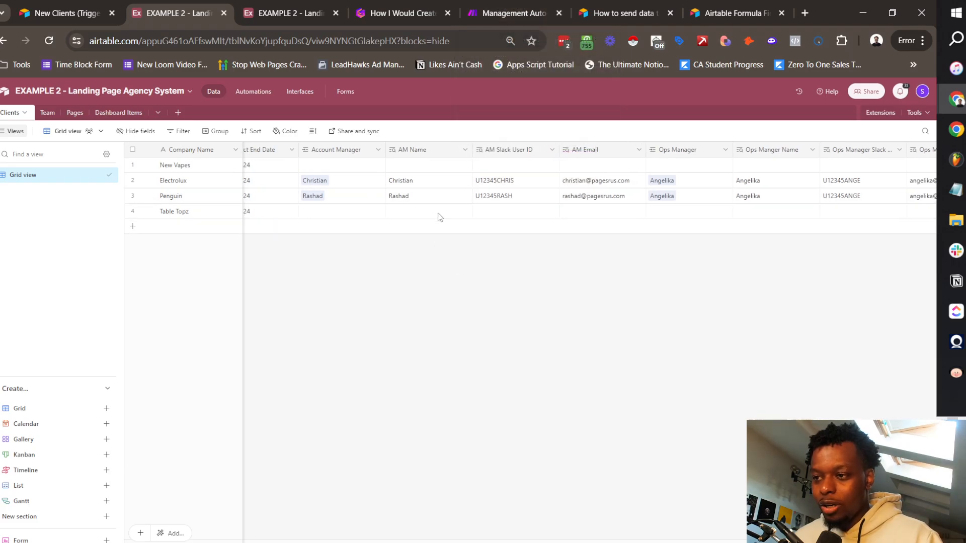
scroll(643, 225, right, 6)
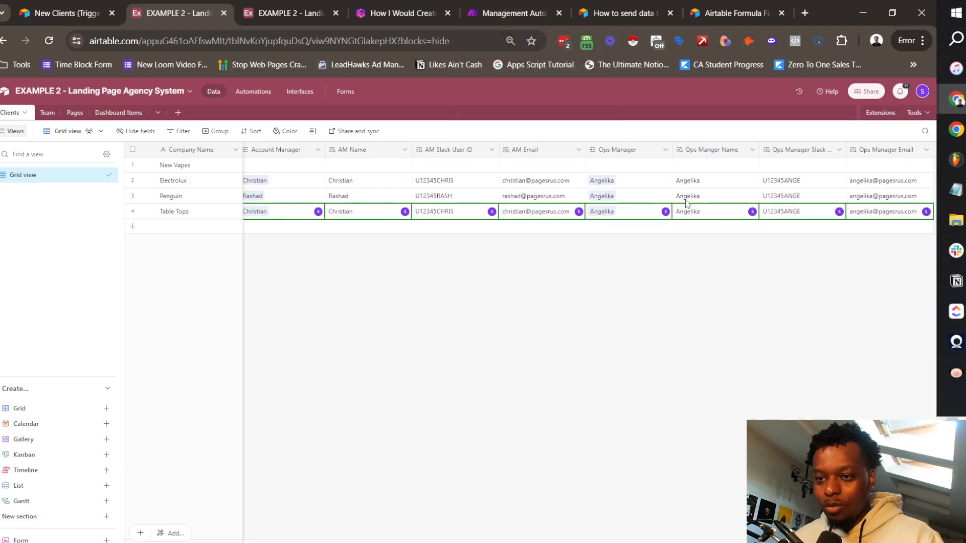
scroll(673, 226, left, 10)
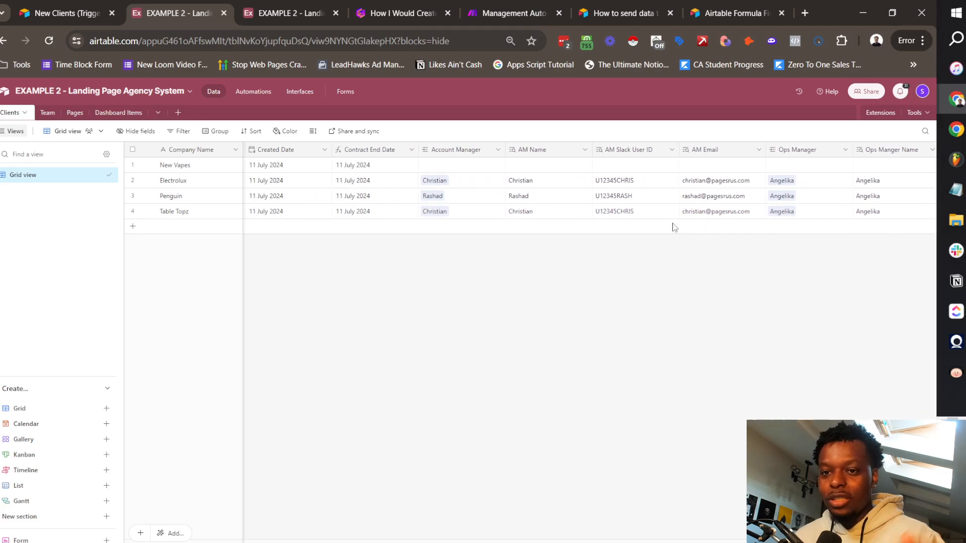
scroll(674, 228, left, 12)
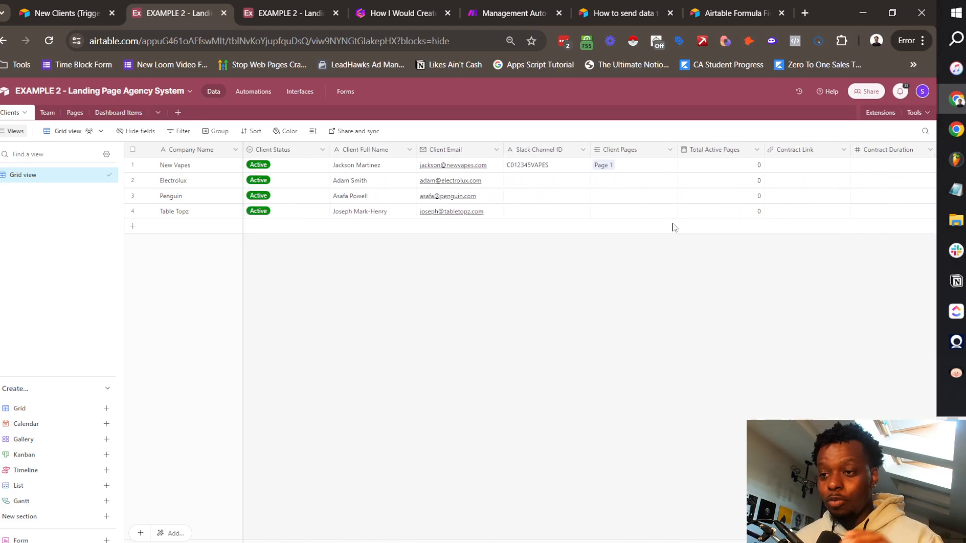
scroll(674, 227, right, 12)
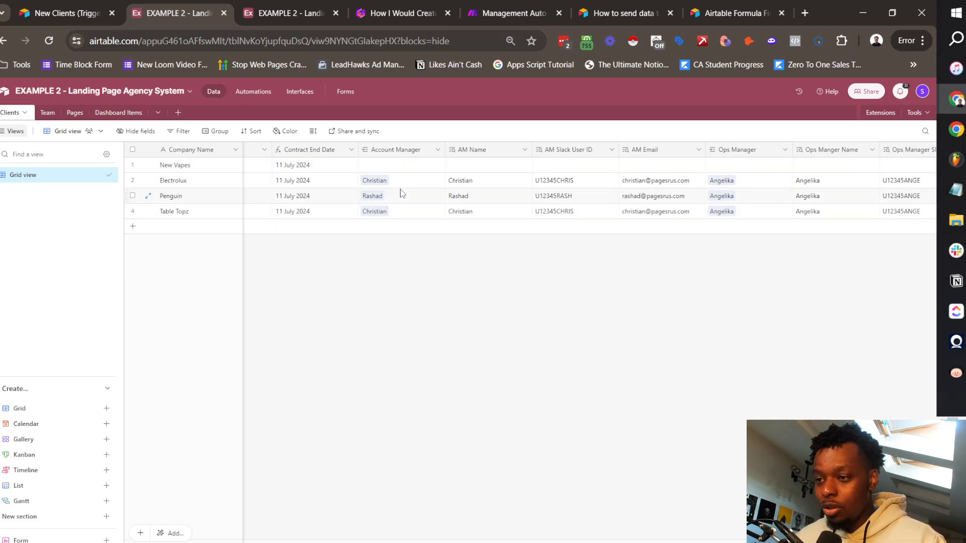
scroll(402, 193, left, 6)
scroll(402, 193, left, 10)
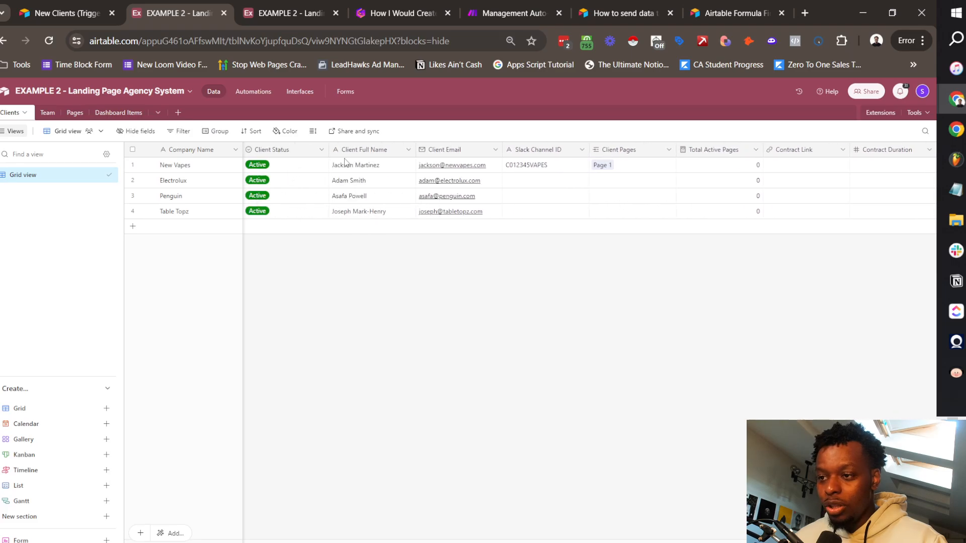
scroll(575, 207, right, 15)
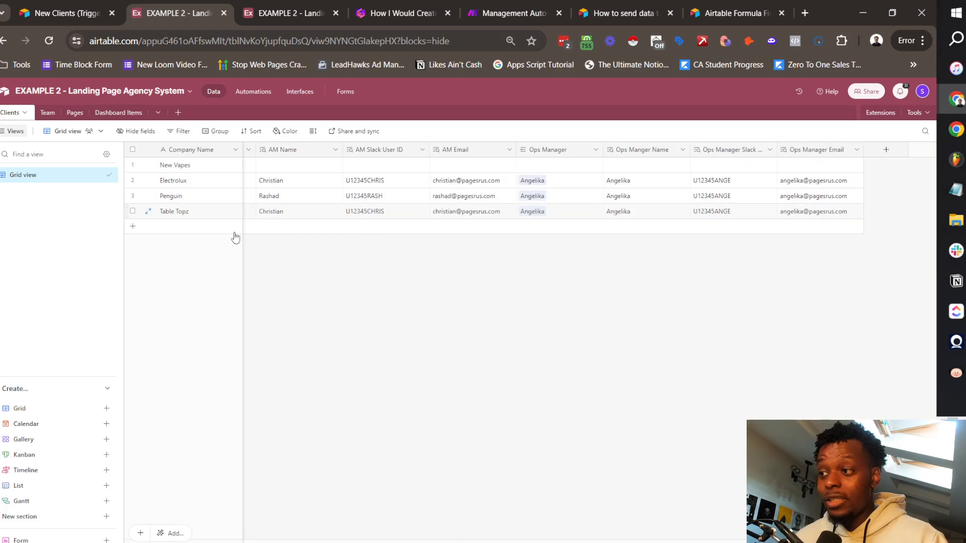
click(47, 113)
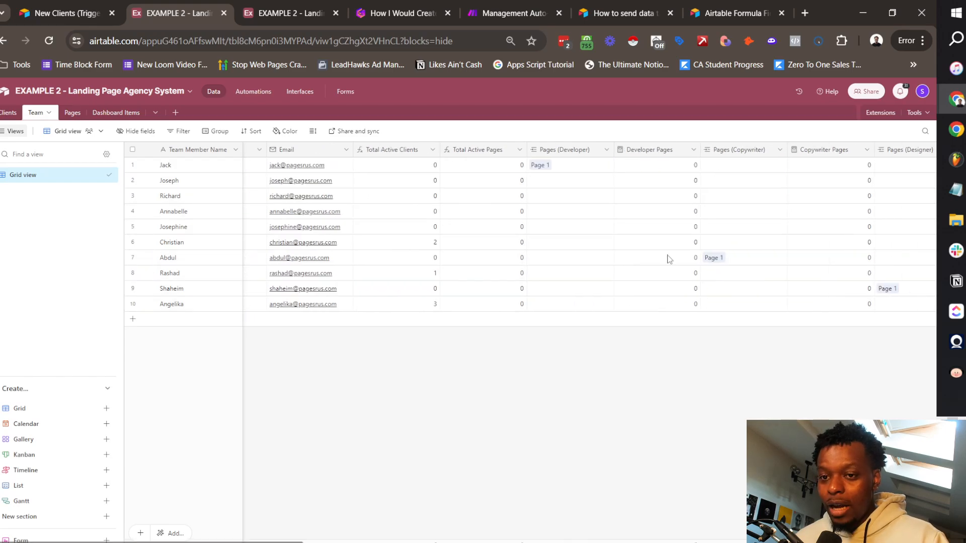
scroll(669, 259, right, 10)
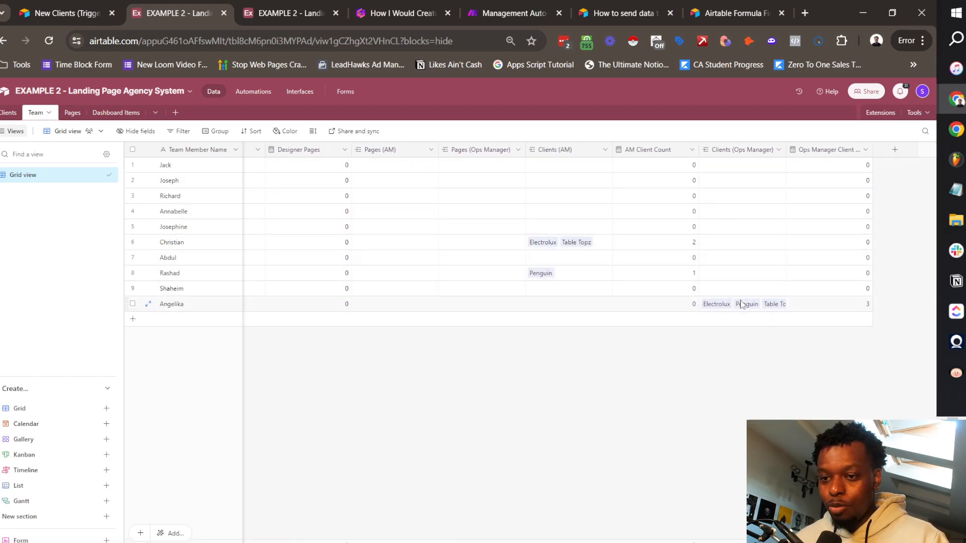
scroll(717, 297, left, 3)
scroll(820, 271, right, 3)
scroll(787, 317, left, 1)
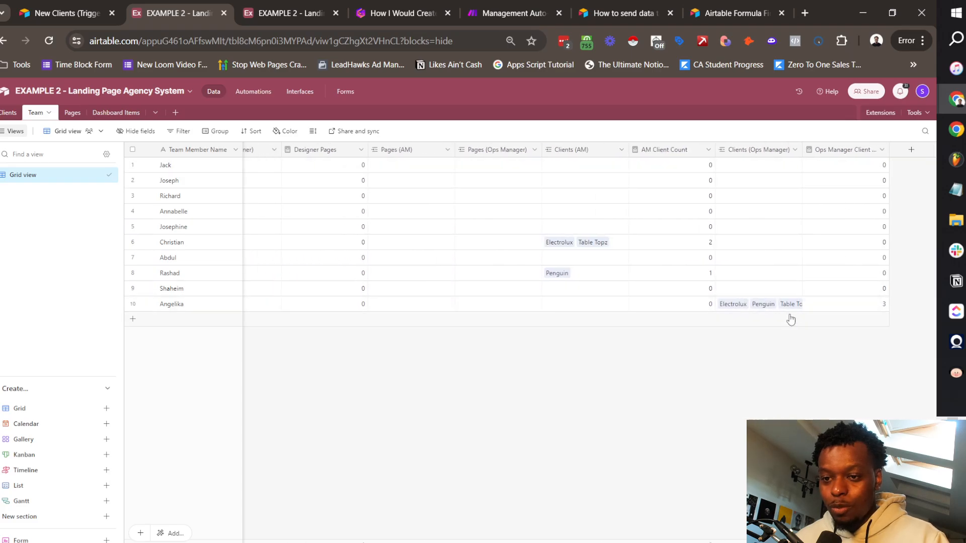
scroll(604, 255, left, 10)
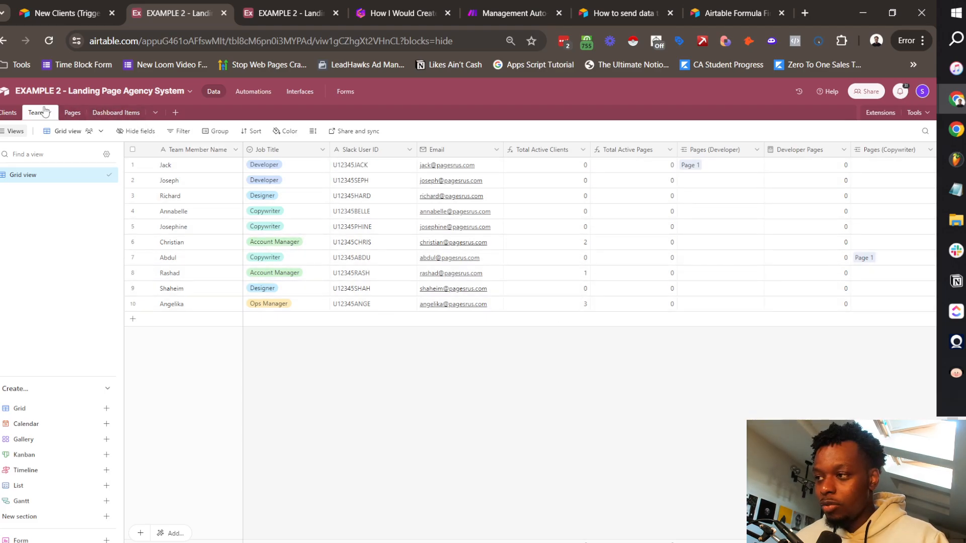
click(10, 113)
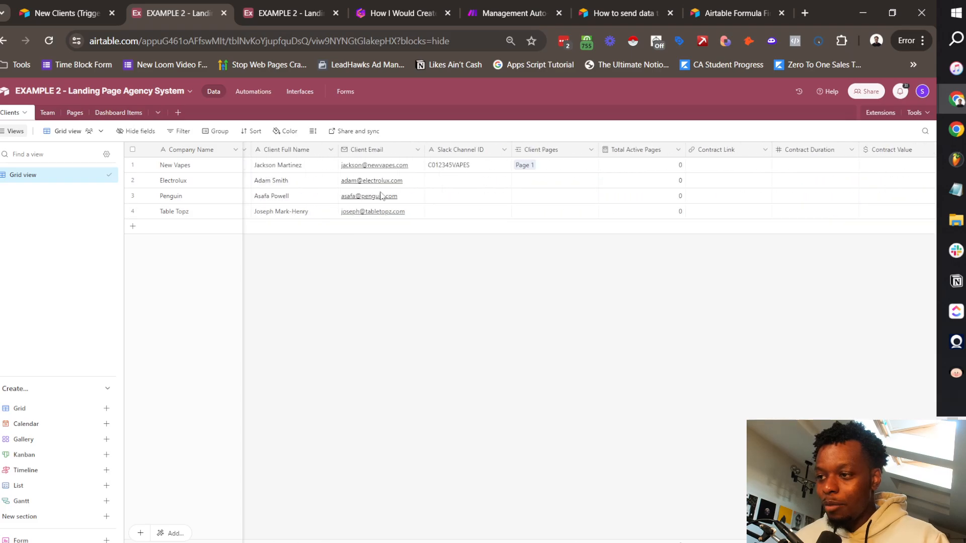
double_click(258, 185)
click(290, 247)
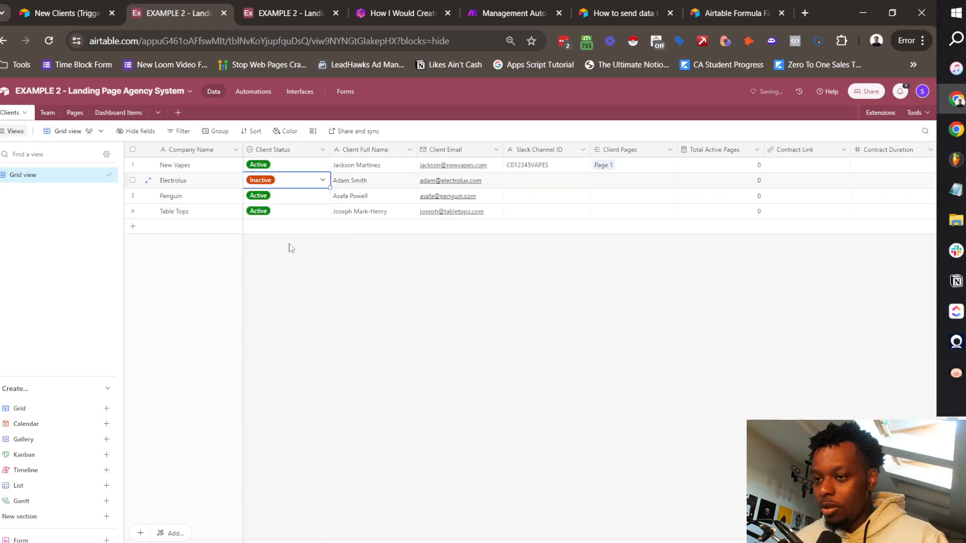
click(46, 112)
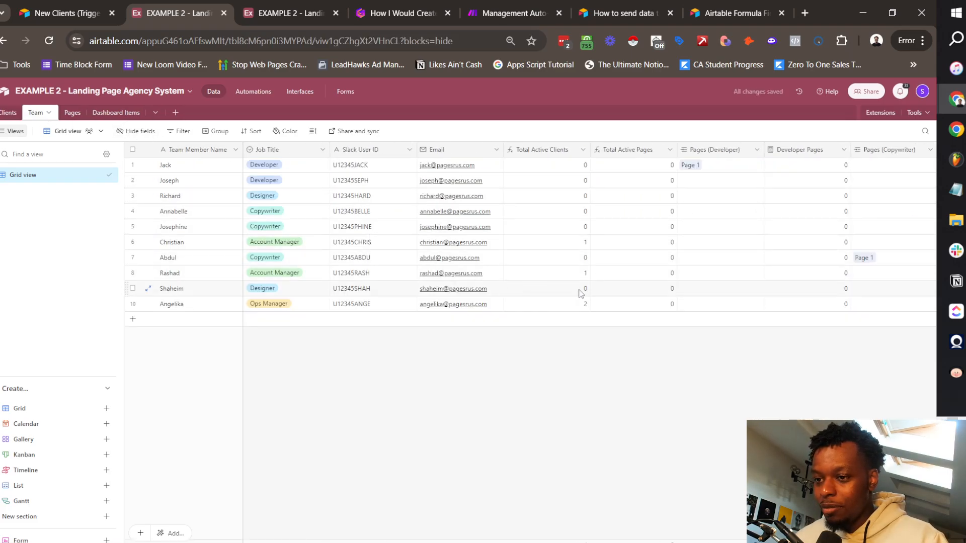
click(11, 112)
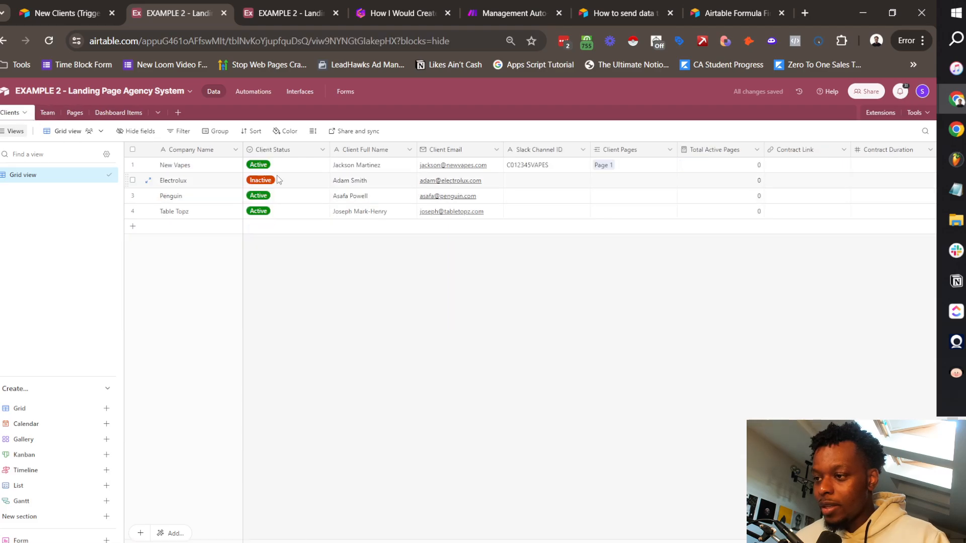
click(323, 180)
click(275, 232)
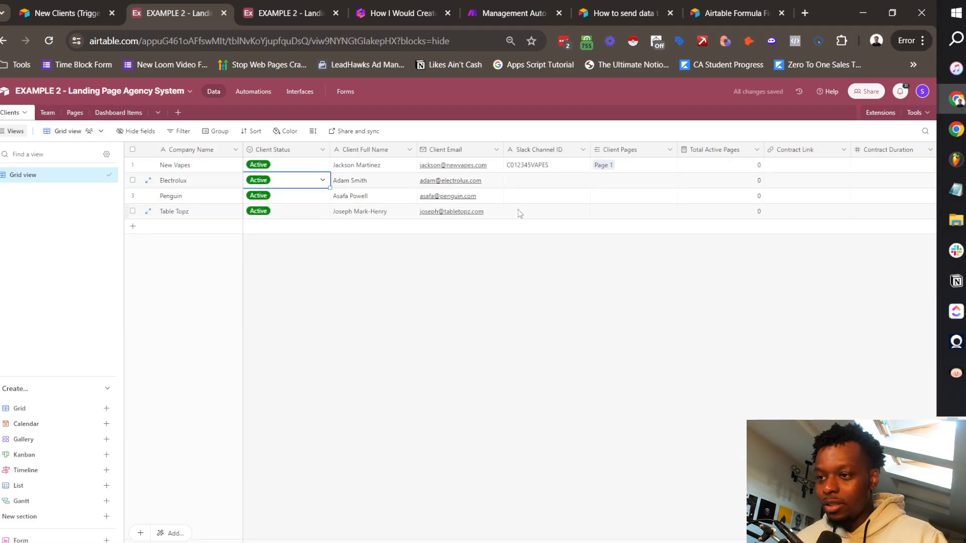
scroll(517, 210, right, 10)
scroll(521, 209, right, 4)
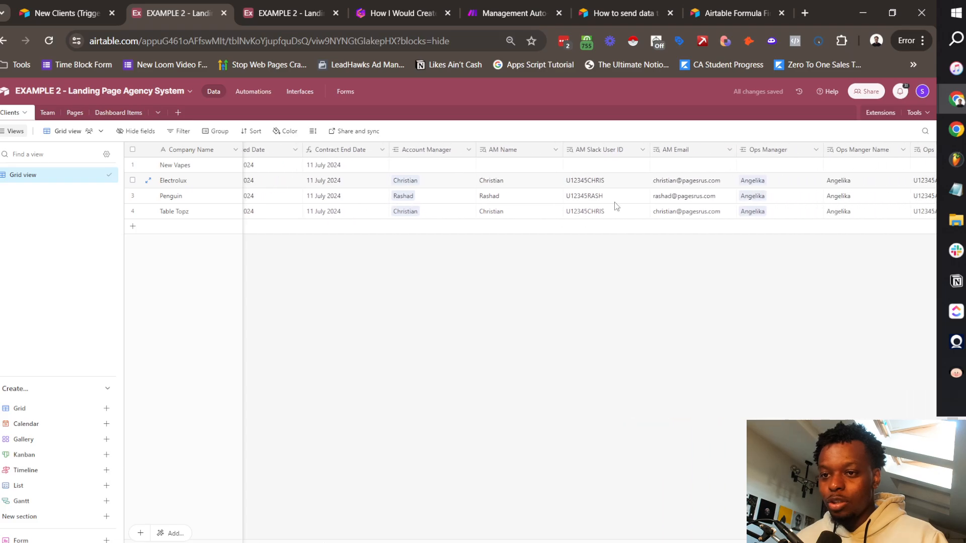
click(46, 113)
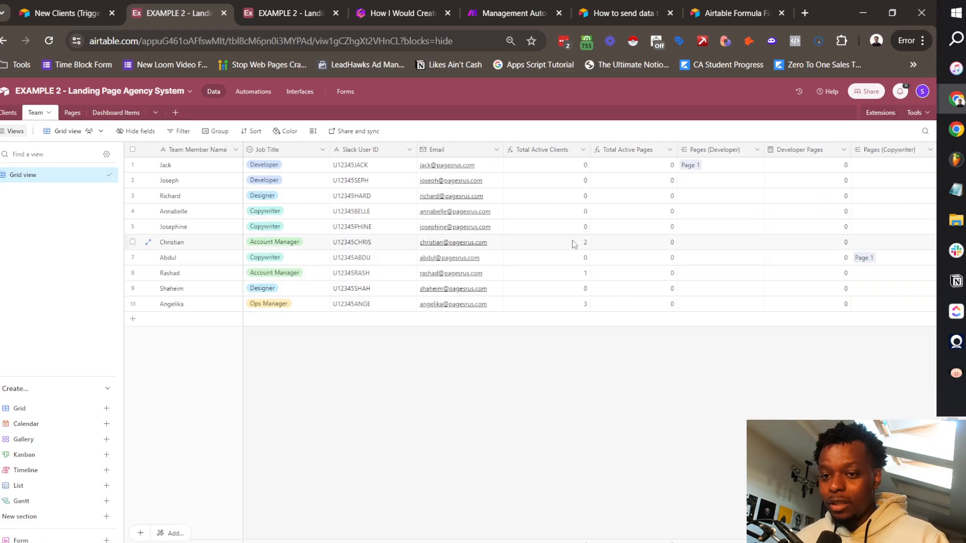
key(ctrl+Tab)
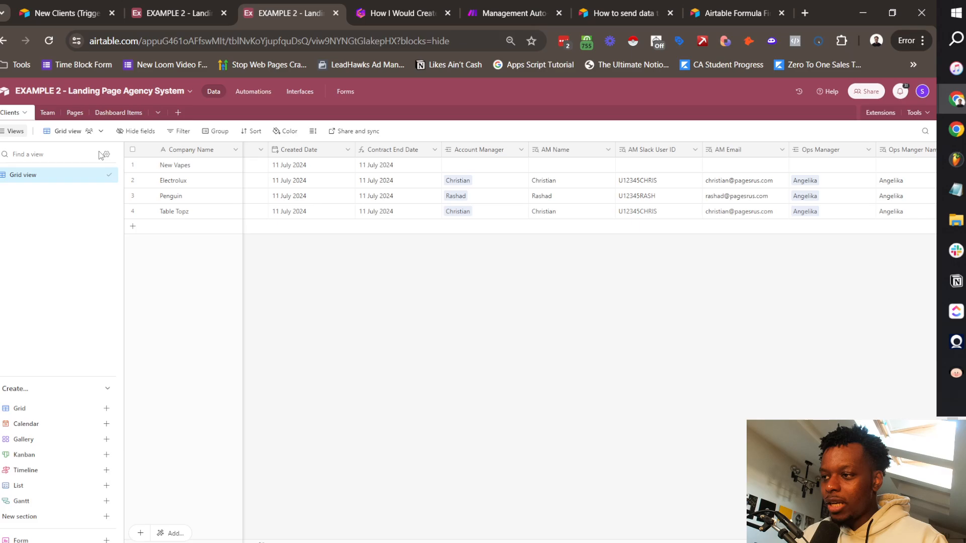
Step: Open the Pages table and create a Kanban view stacked by Status
click(71, 113)
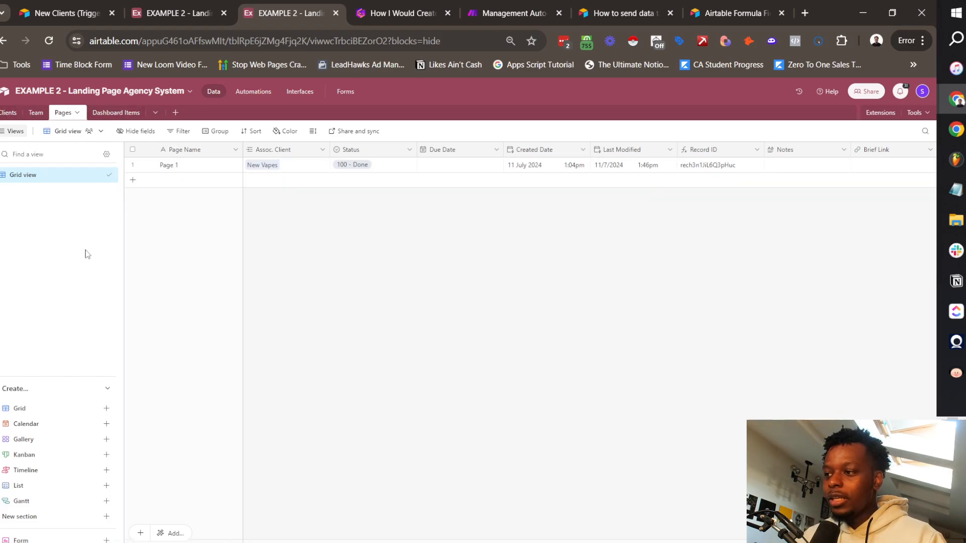
click(26, 456)
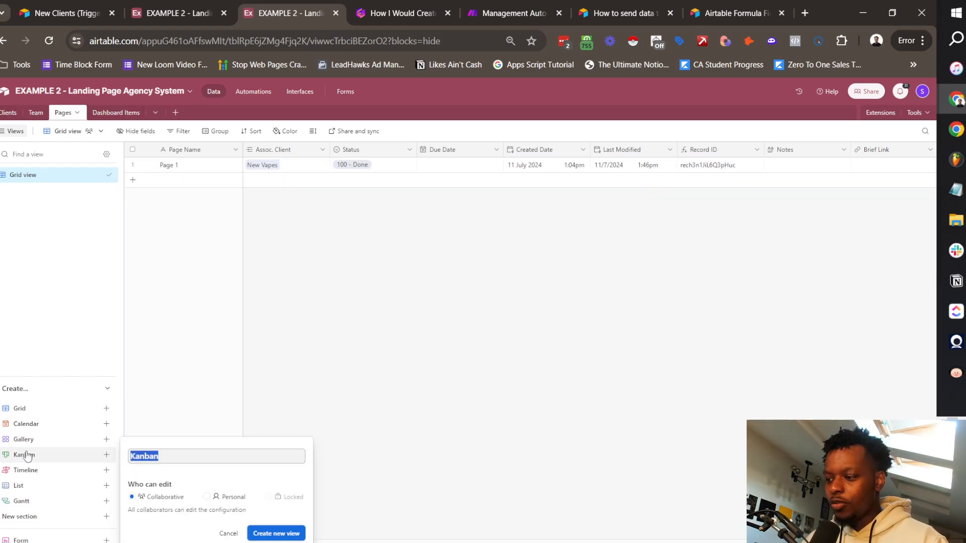
click(282, 534)
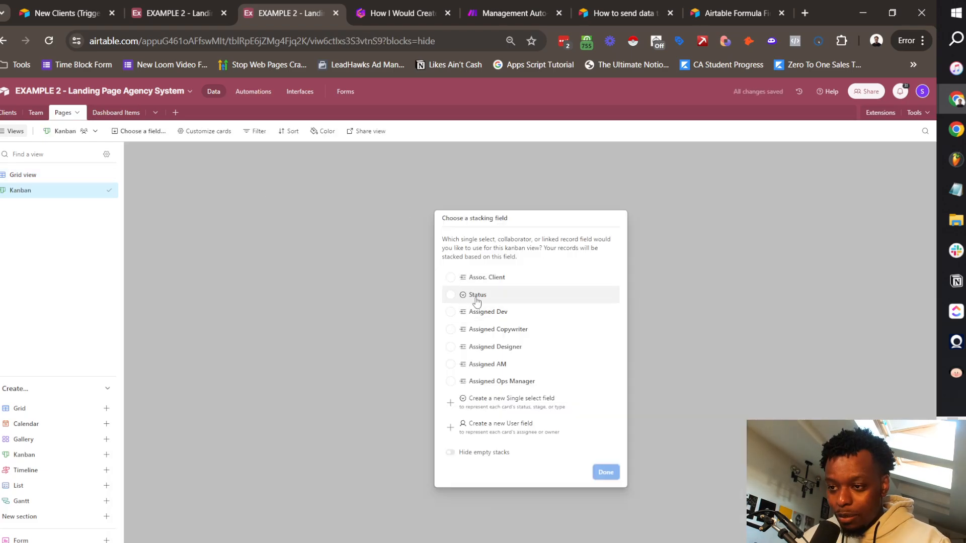
click(474, 297)
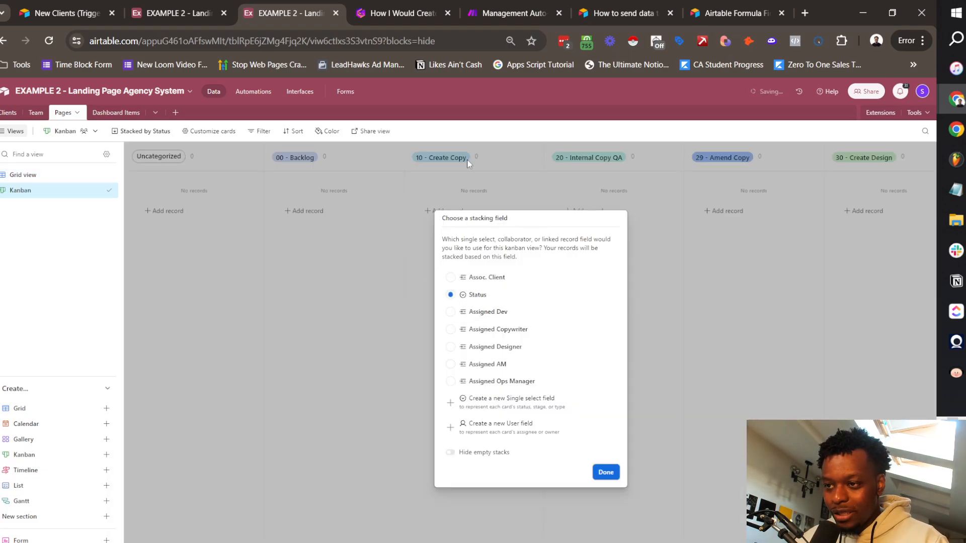
click(606, 473)
Step: Scroll across the empty status columns and collapse the Uncategorized column
scroll(325, 198, right, 6)
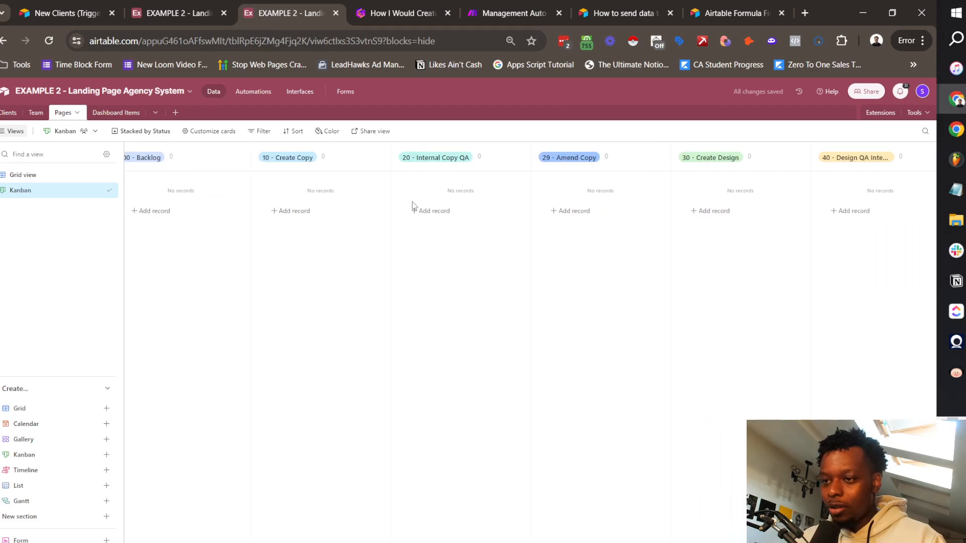
scroll(471, 198, right, 8)
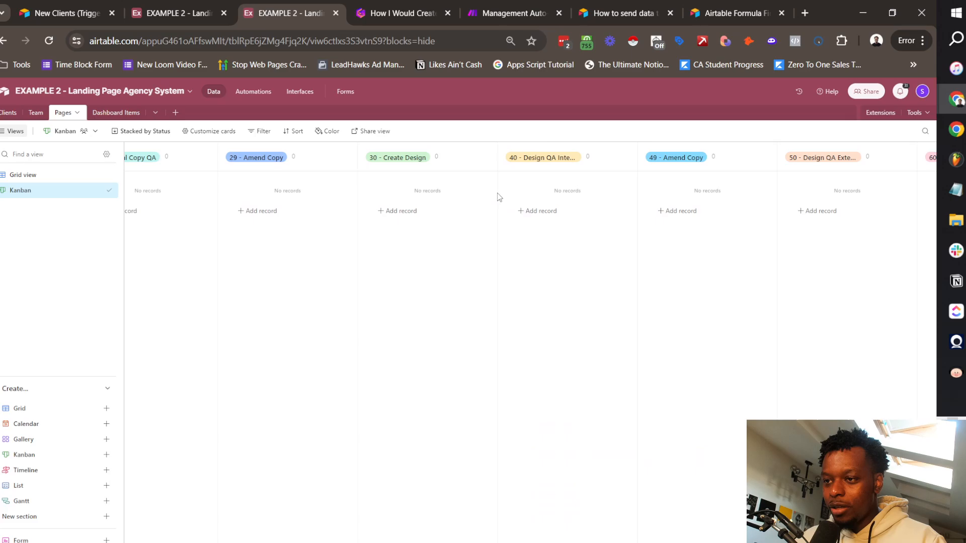
scroll(623, 185, right, 11)
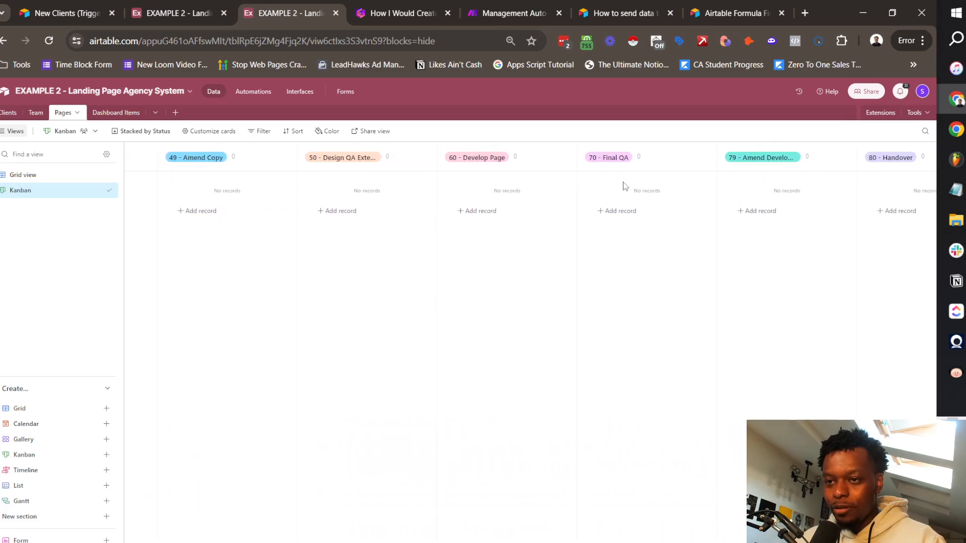
scroll(722, 212, left, 20)
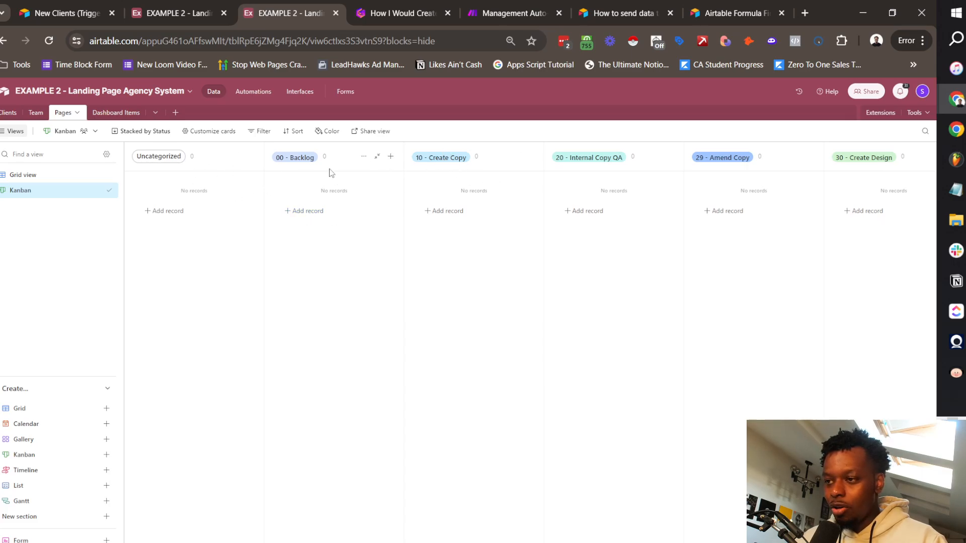
click(237, 156)
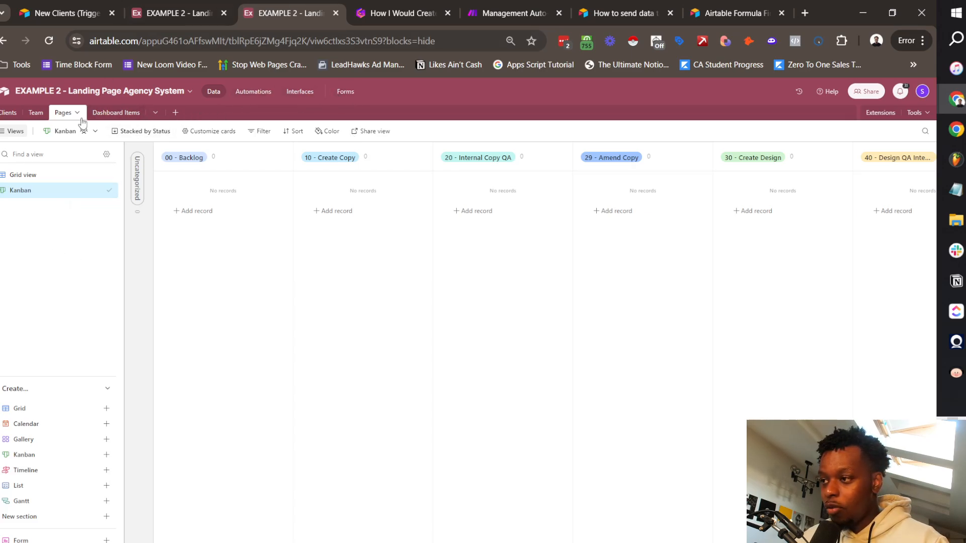
Step: Create a form on the Pages table titled New Page
mouse_move(76, 539)
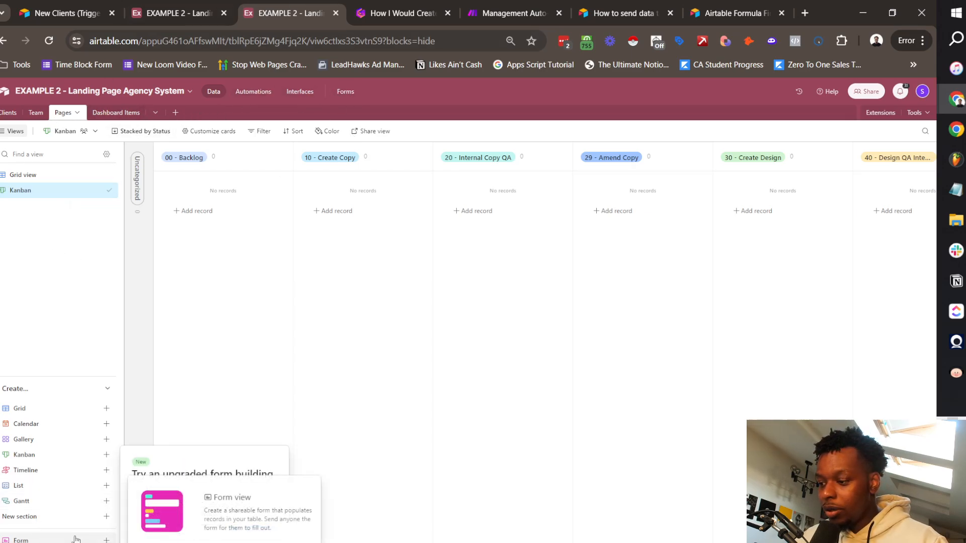
click(263, 529)
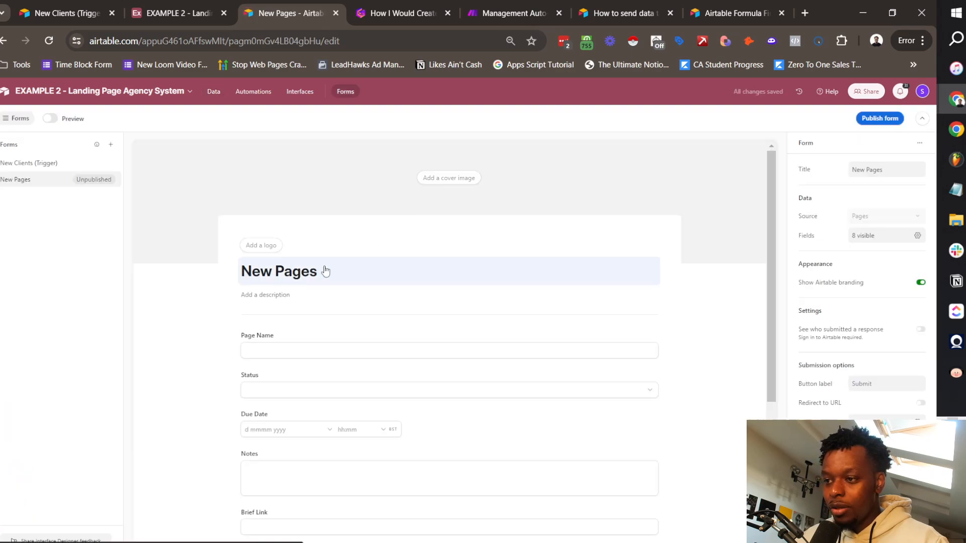
click(347, 272)
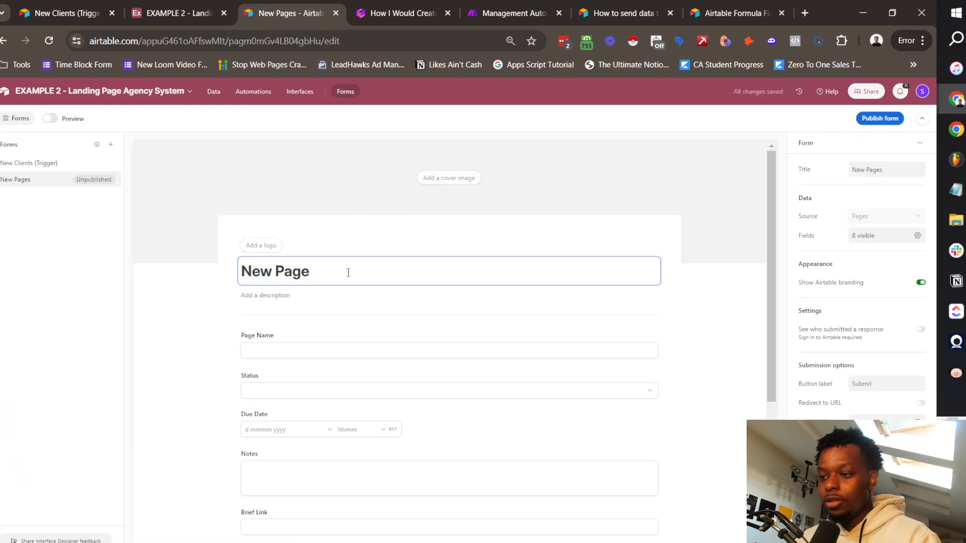
scroll(348, 272, down, 3)
click(142, 407)
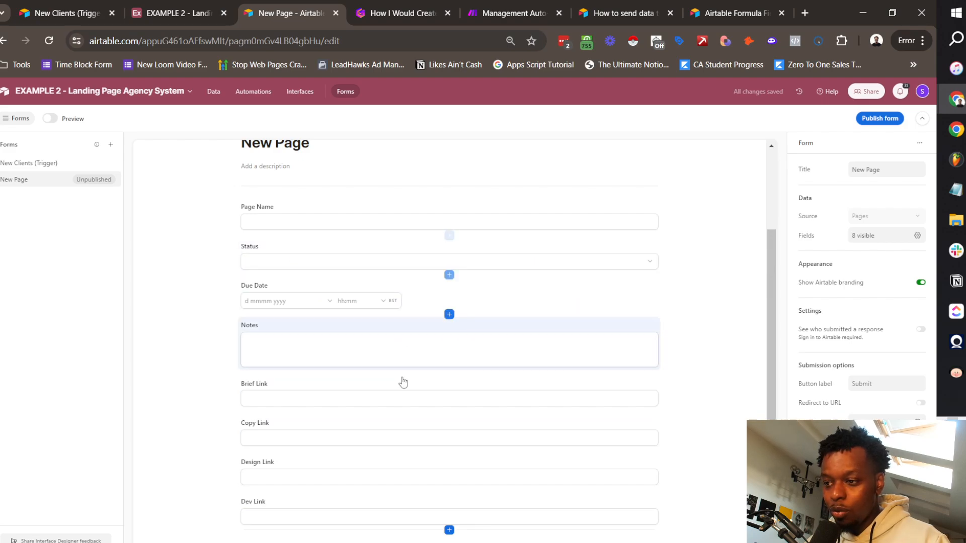
scroll(403, 382, down, 2)
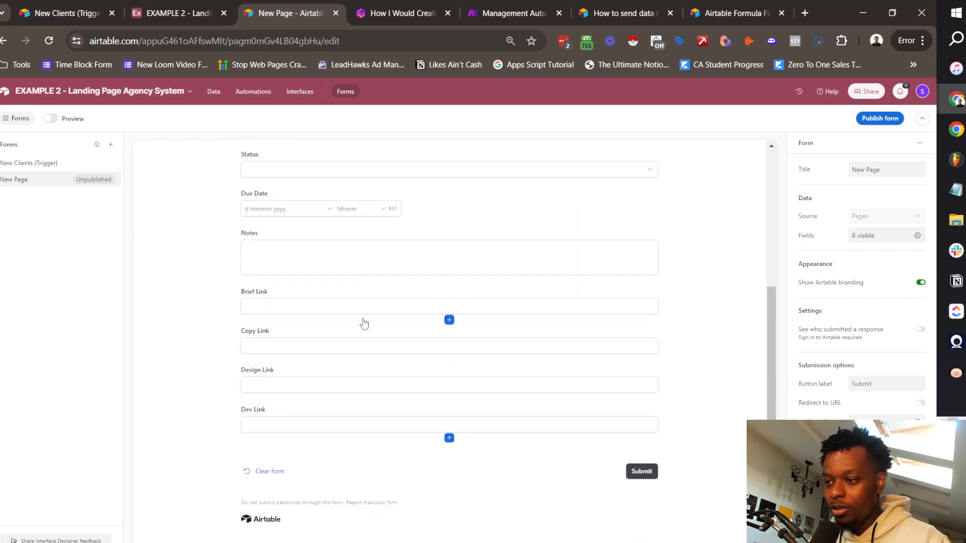
scroll(341, 330, up, 4)
scroll(340, 332, down, 4)
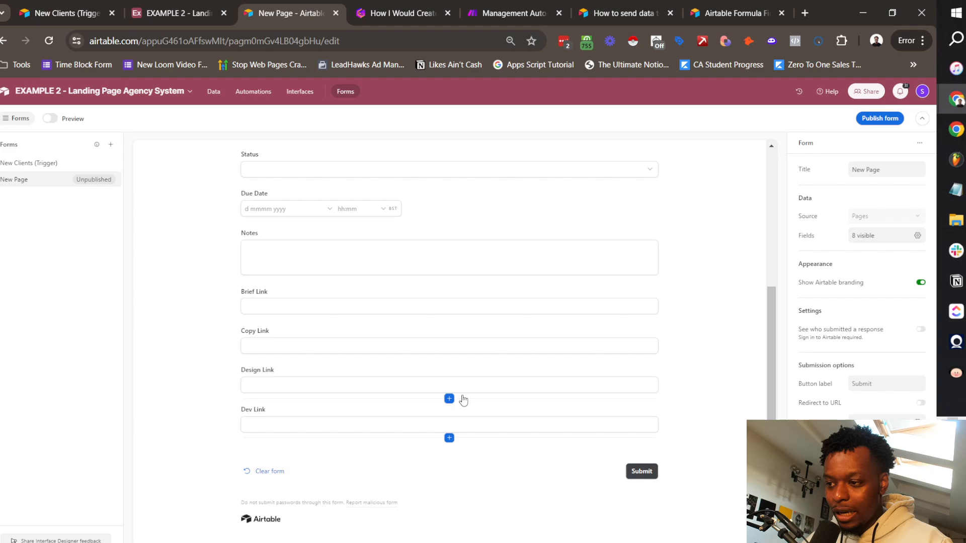
scroll(373, 371, up, 4)
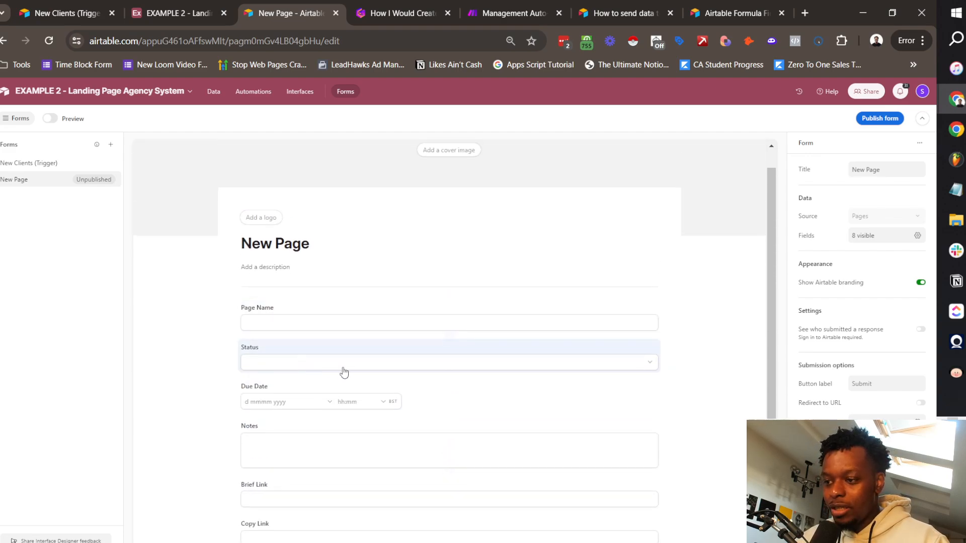
scroll(543, 345, down, 1)
scroll(292, 274, up, 1)
scroll(365, 276, down, 2)
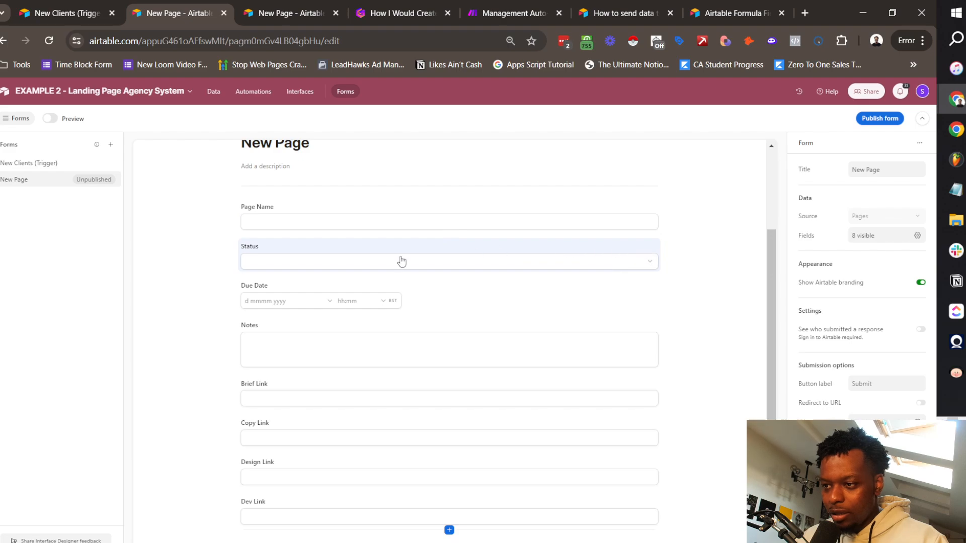
scroll(427, 263, down, 2)
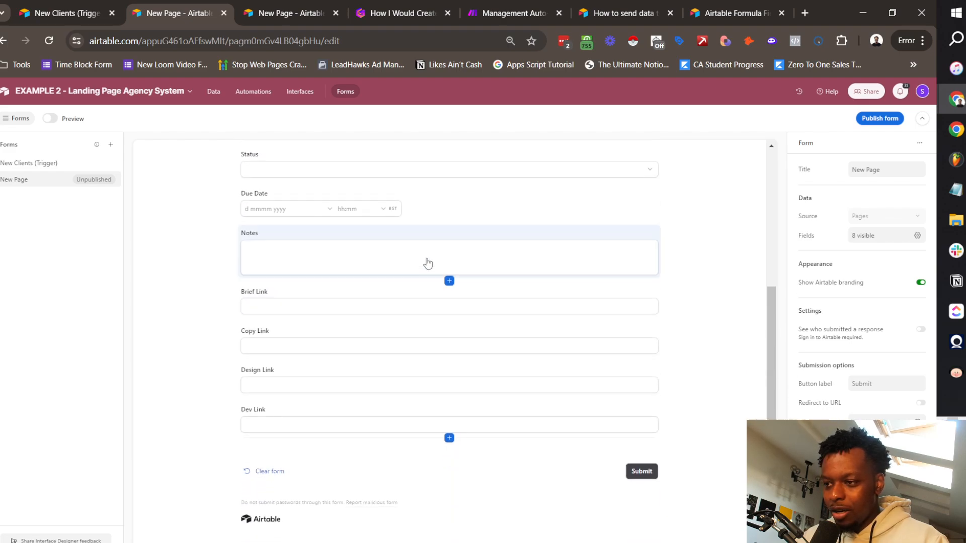
Step: Remove the Notes, Brief Link, Copy Link, Design Link and Dev Link fields from the form
click(530, 234)
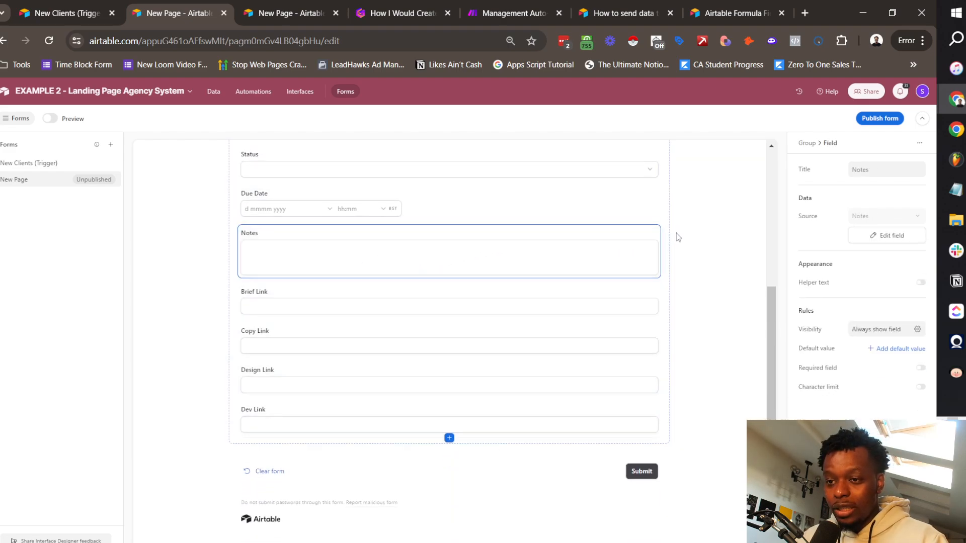
click(655, 232)
click(577, 251)
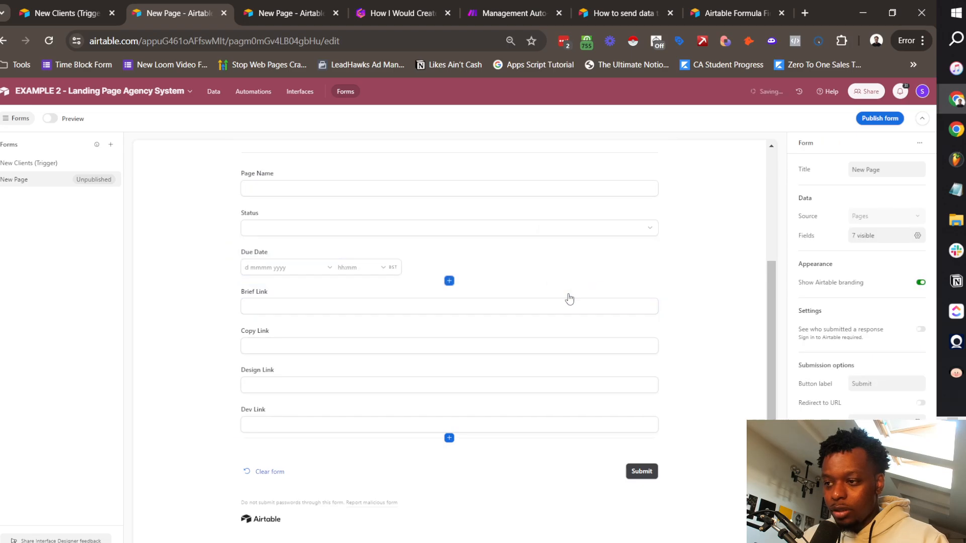
click(599, 297)
click(654, 288)
click(569, 325)
click(624, 350)
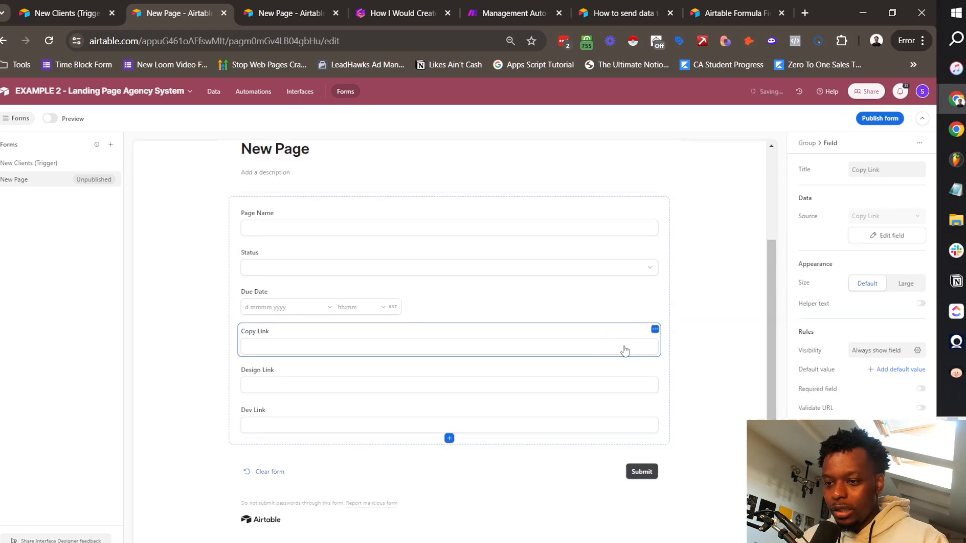
click(655, 330)
click(578, 349)
click(571, 377)
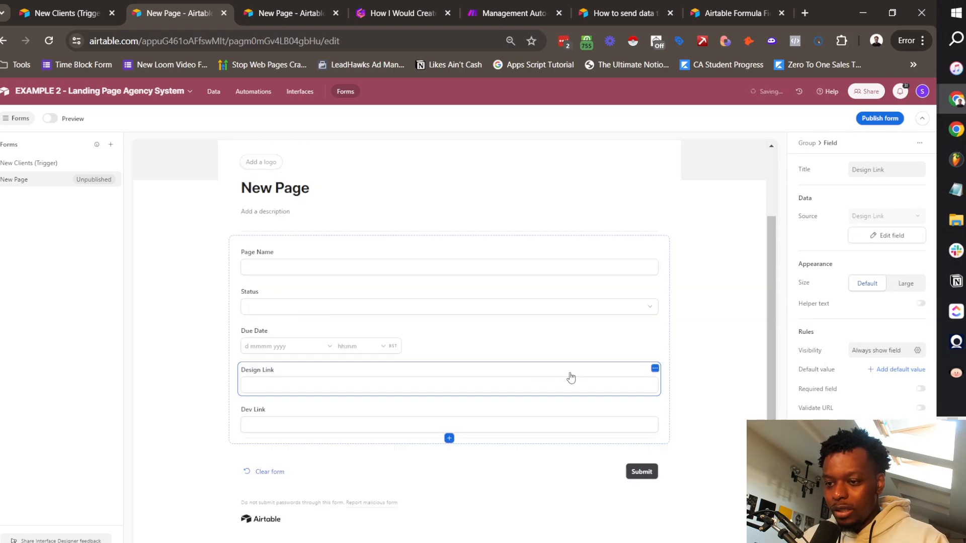
click(654, 369)
click(578, 389)
click(557, 410)
click(655, 408)
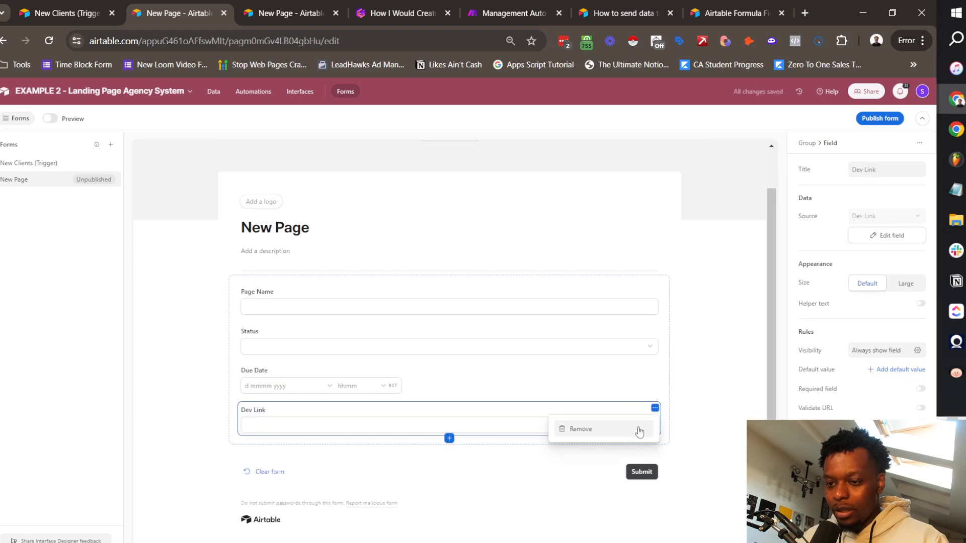
click(638, 429)
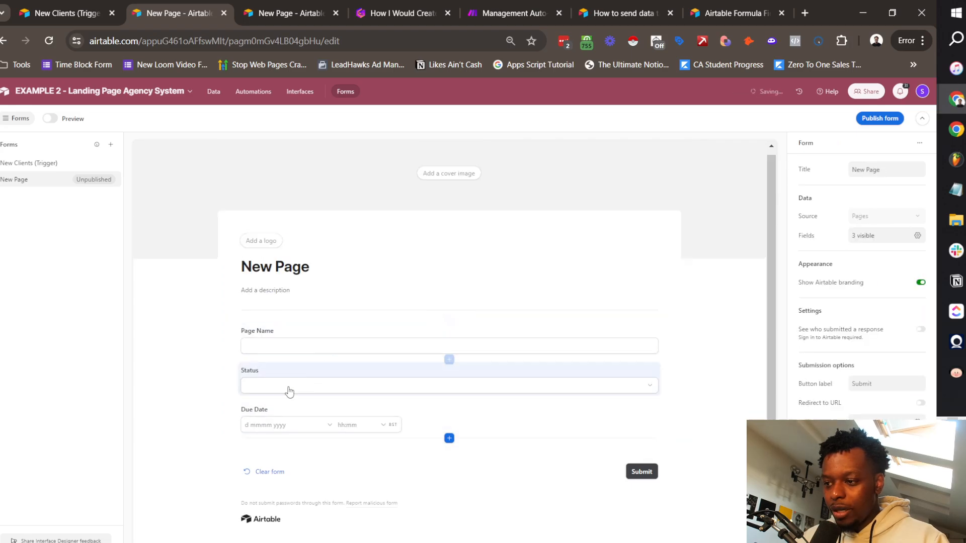
Step: Show the Assoc. Client field on the form and place it directly below Page Name
click(864, 237)
scroll(837, 375, down, 2)
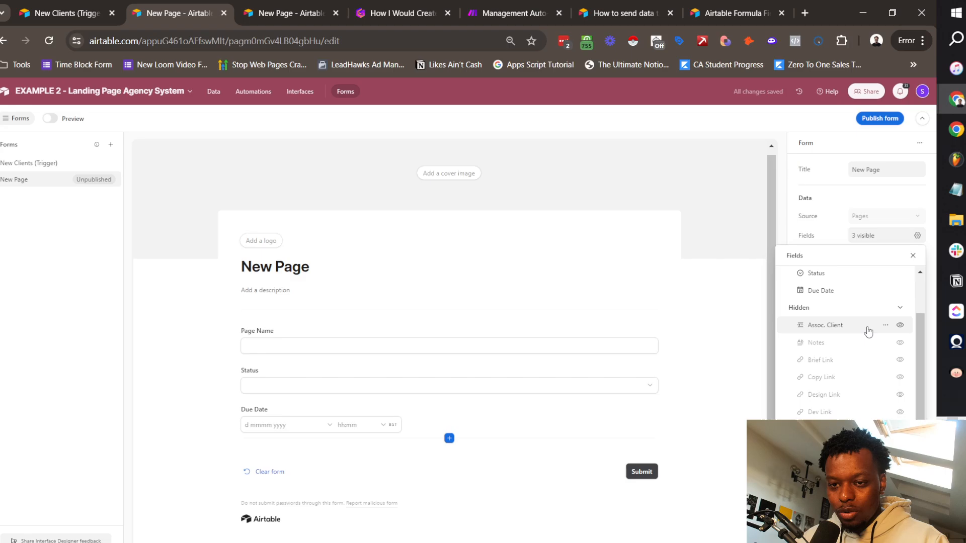
click(900, 325)
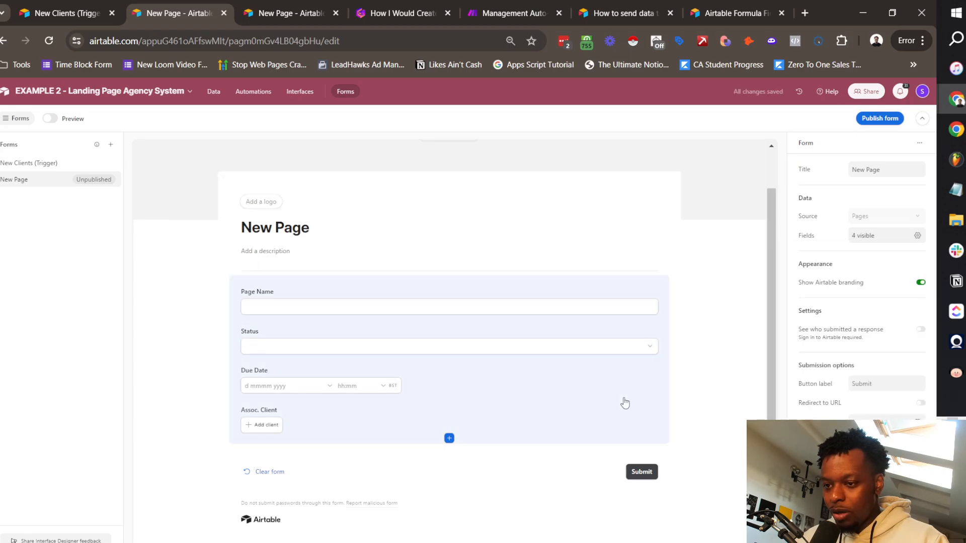
drag(593, 418, 556, 322)
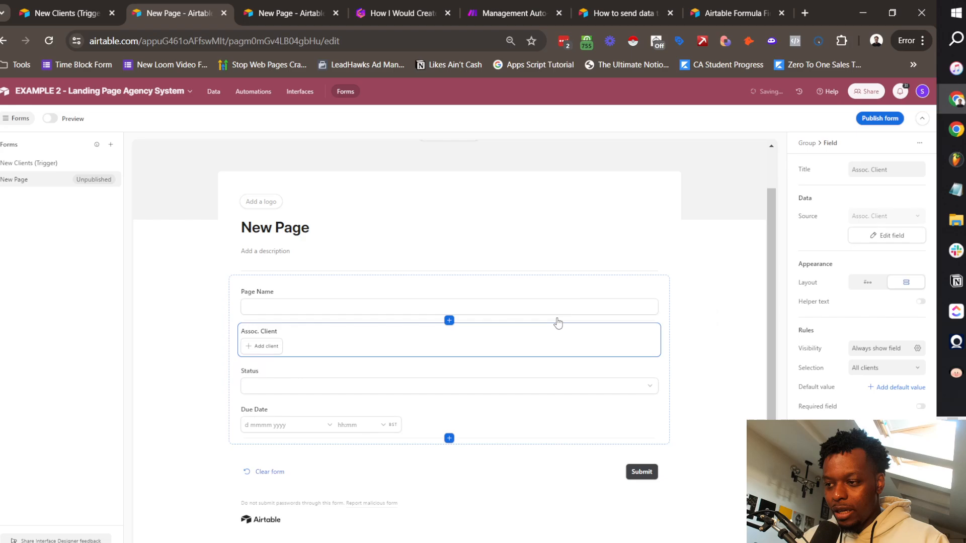
Step: Publish the New Page form and open the live form
click(880, 119)
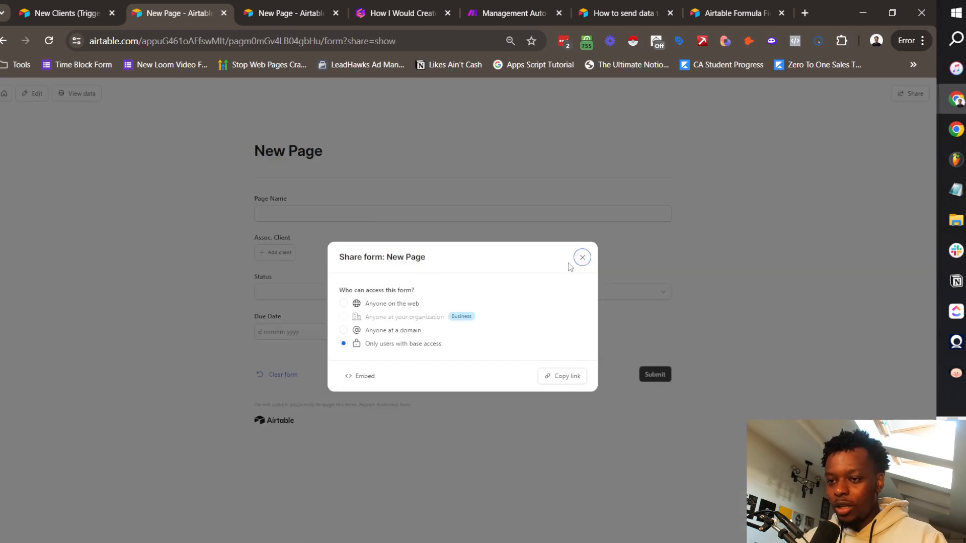
click(582, 257)
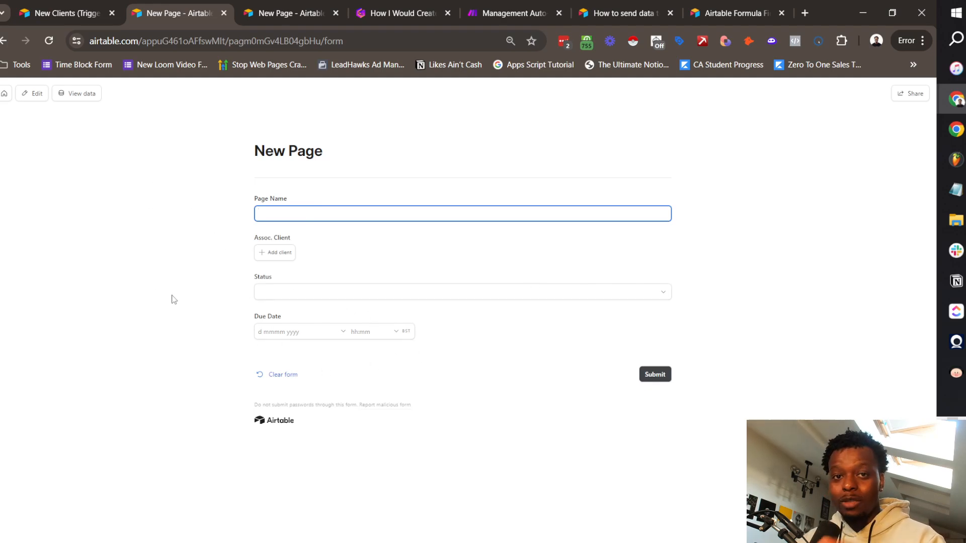
click(298, 292)
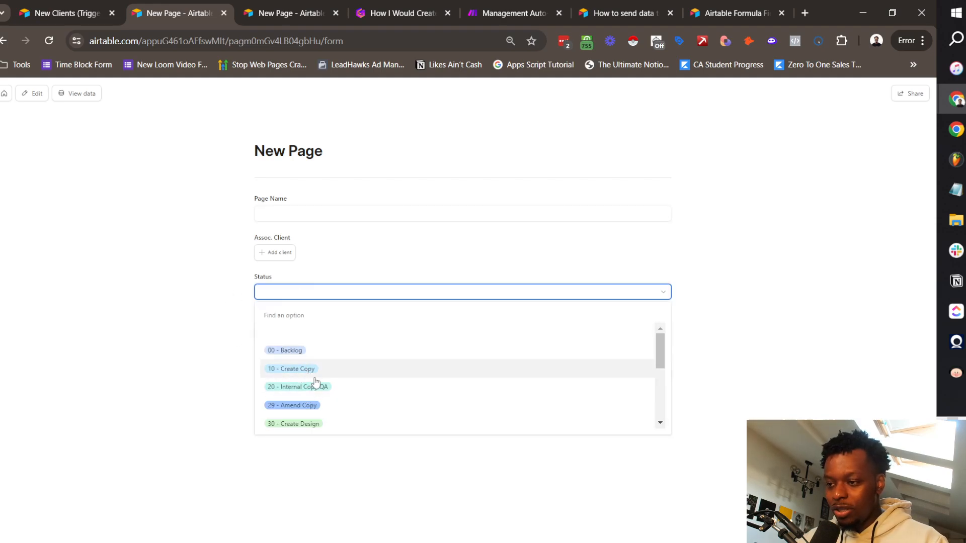
scroll(314, 387, down, 4)
click(195, 372)
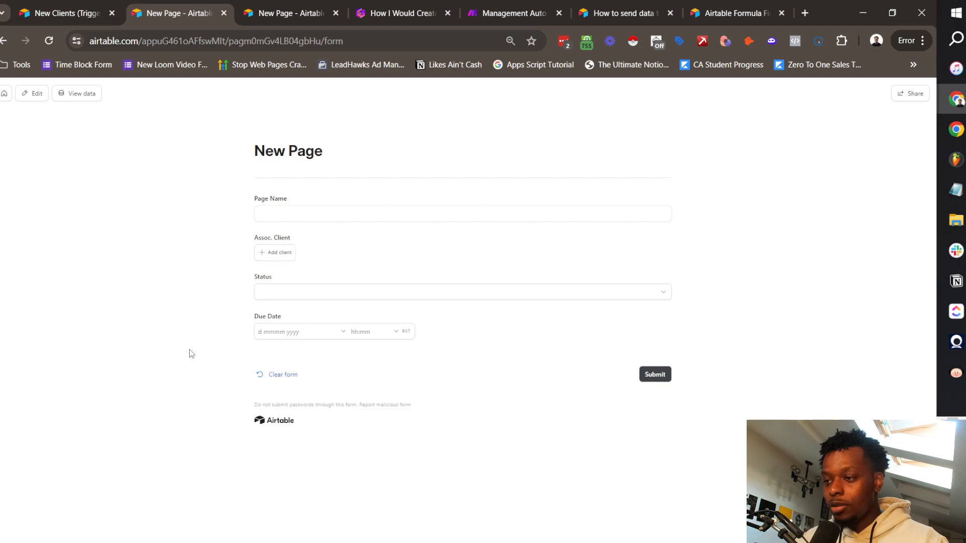
Step: Submit Vapes Page 1 for New Vapes with status 10 - Create Copy, due 18 July 2024
click(376, 217)
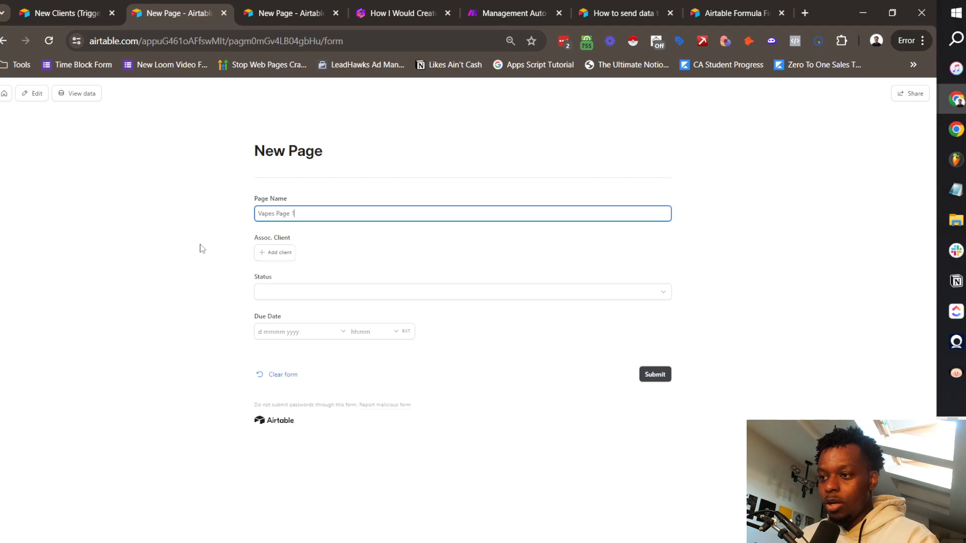
click(272, 253)
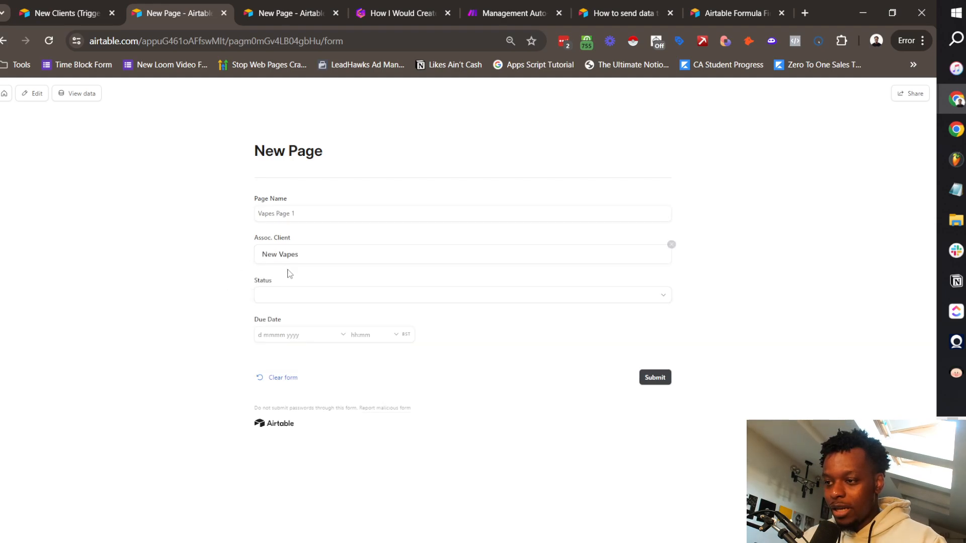
click(281, 295)
click(306, 376)
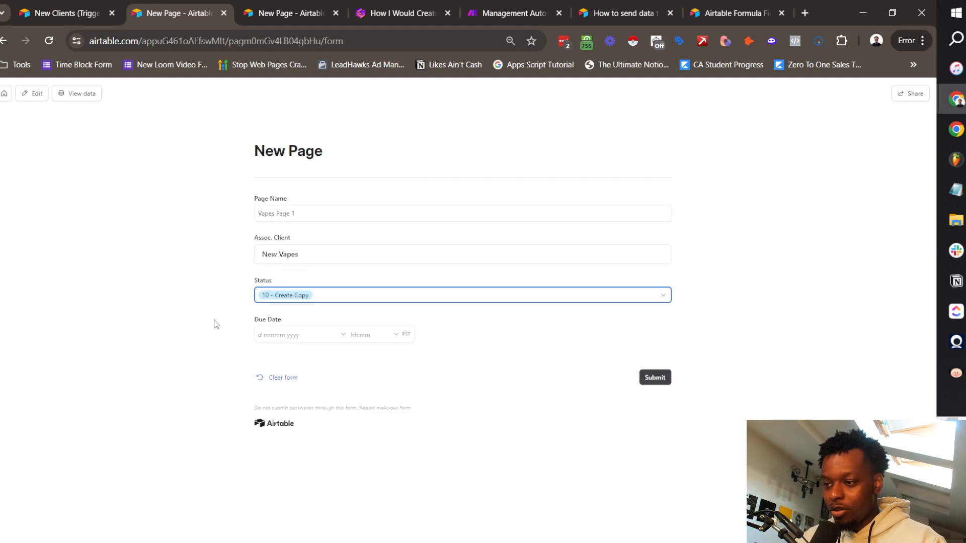
click(261, 334)
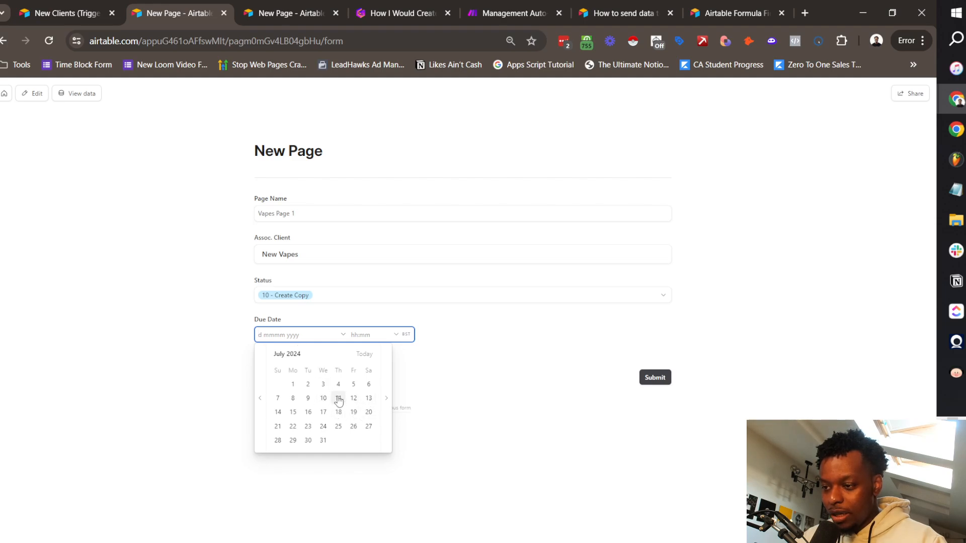
click(338, 426)
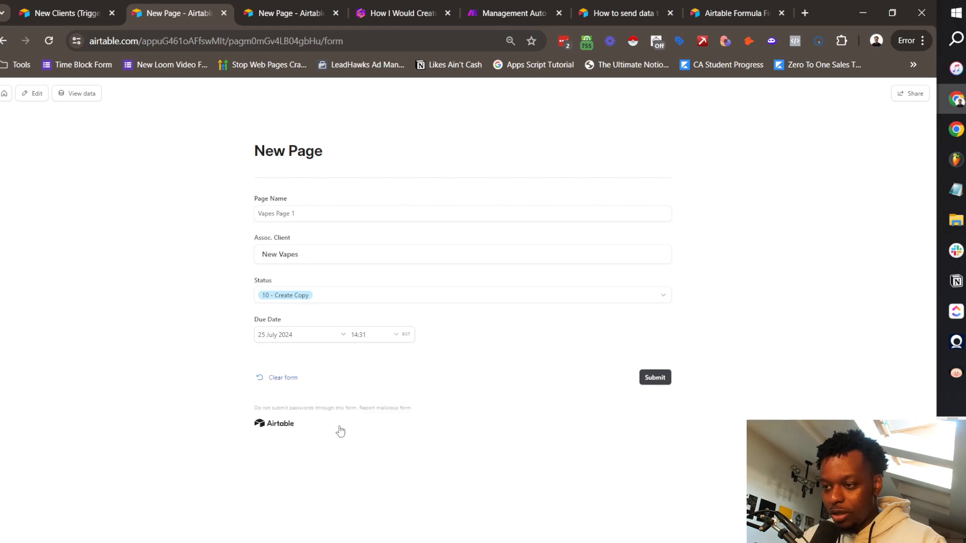
click(301, 335)
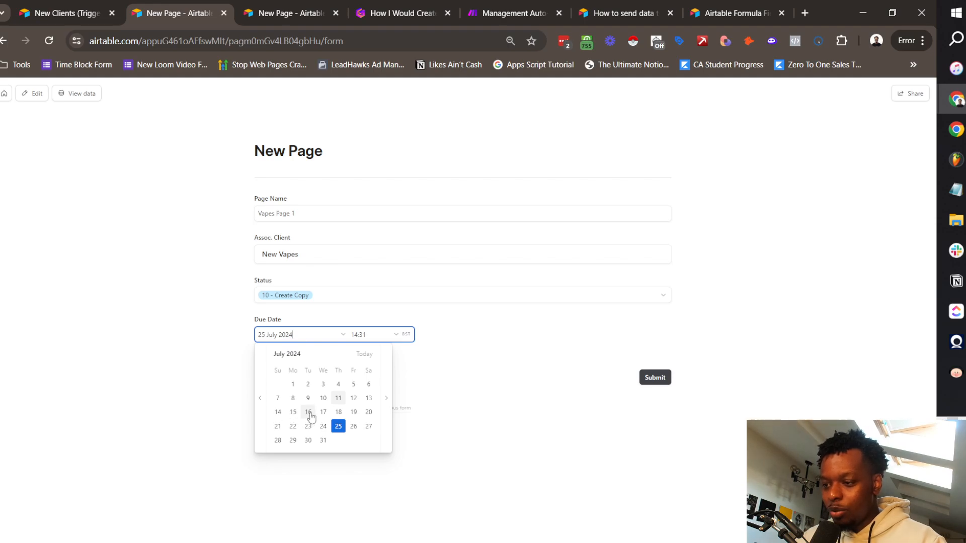
click(339, 412)
click(655, 377)
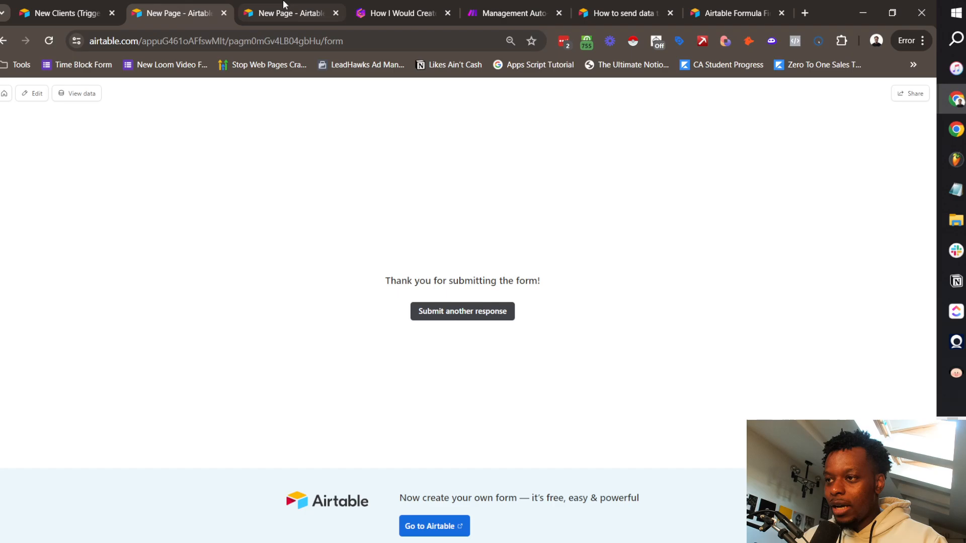
click(78, 93)
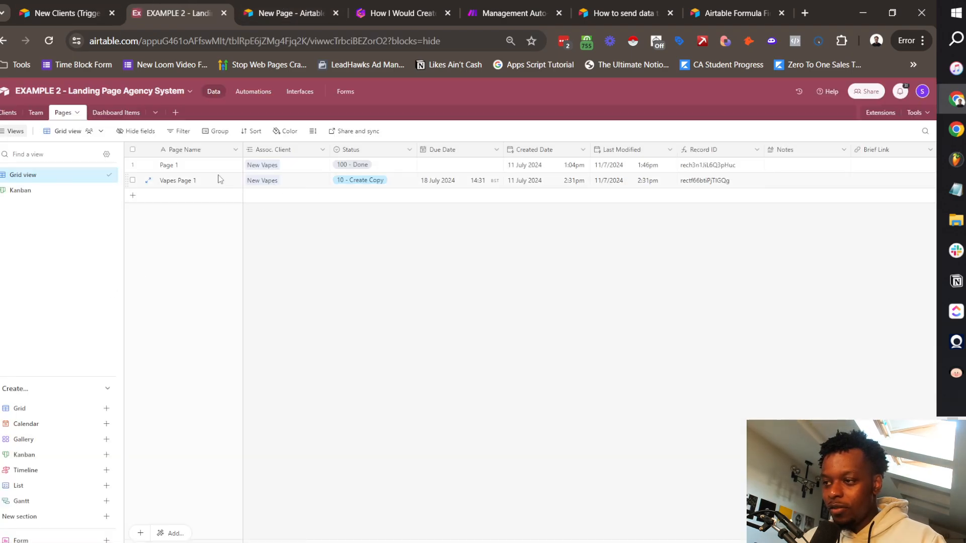
Step: Review the Dashboard Items and Pages tables, then open the base's Automations page
scroll(746, 182, right, 10)
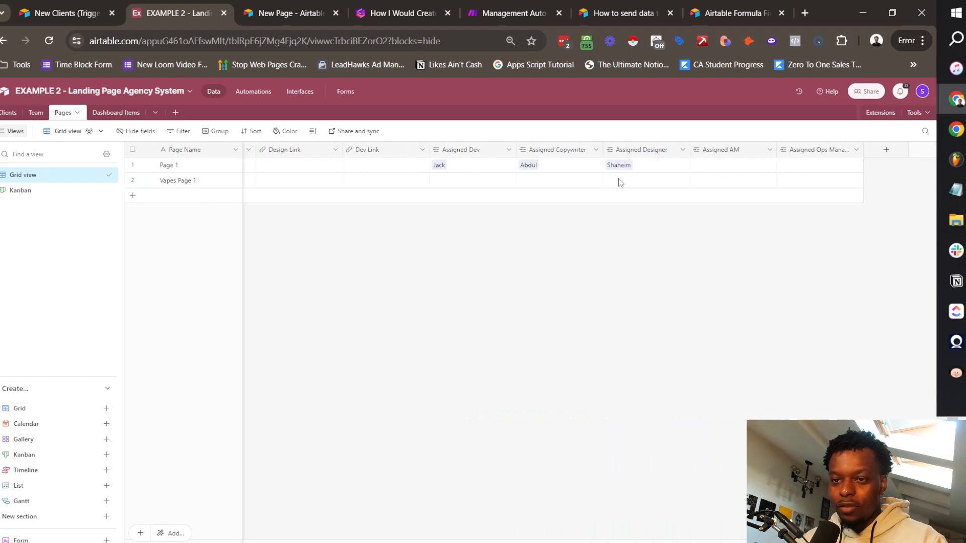
scroll(618, 181, left, 10)
click(253, 97)
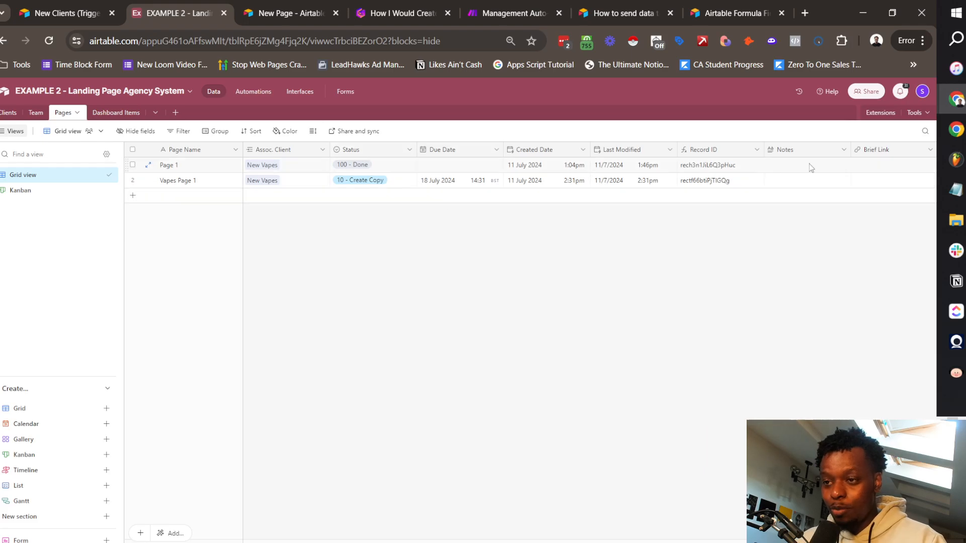
click(116, 113)
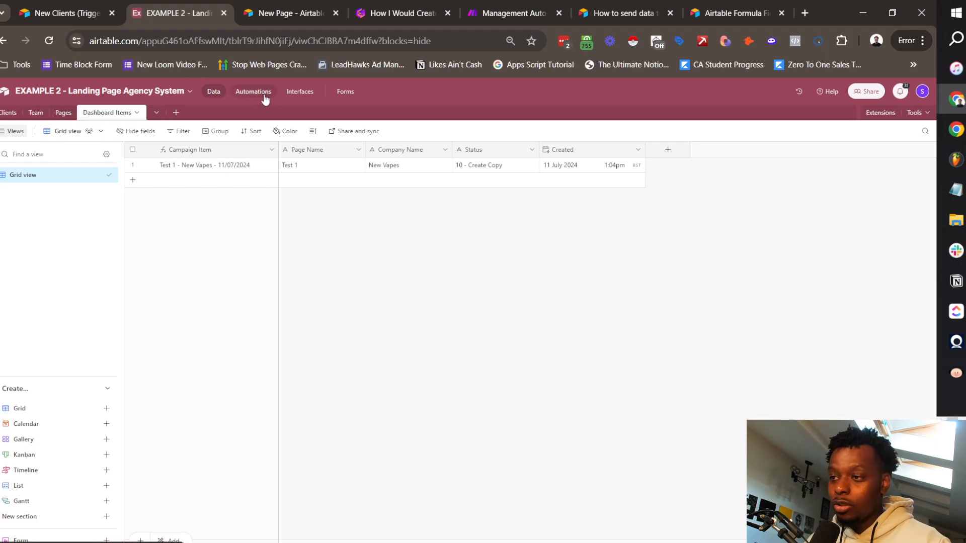
click(63, 113)
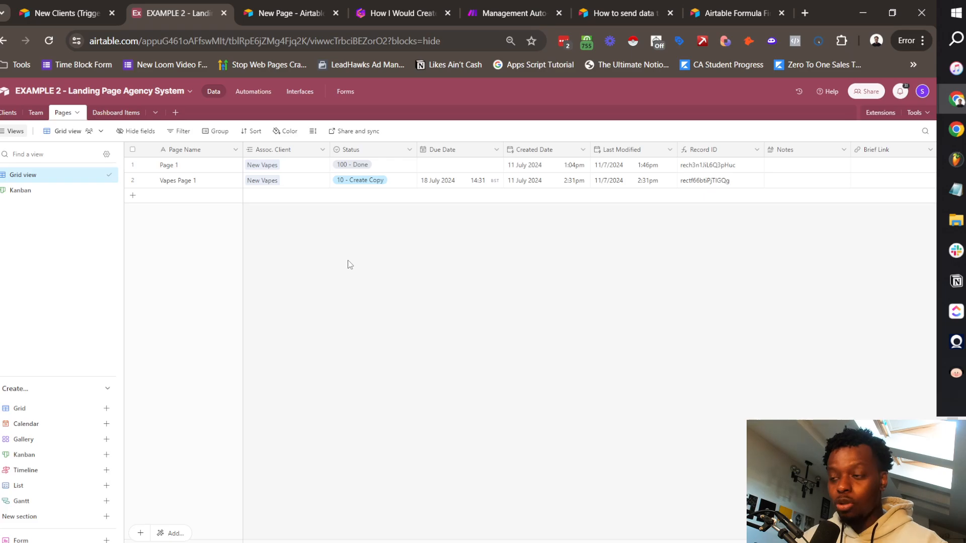
click(254, 91)
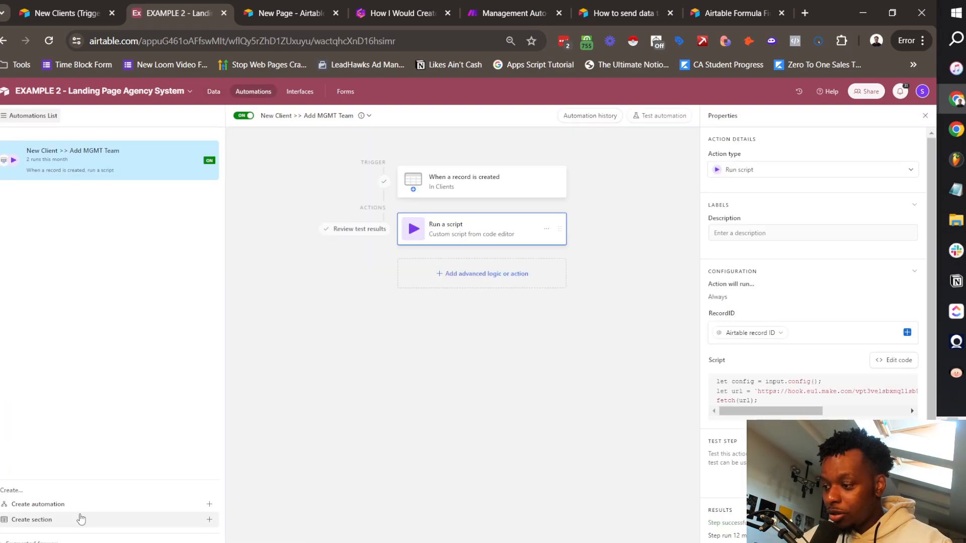
Step: Create a new automation named 'New Page >> Assign & Add To Dashboard'
click(60, 504)
text(New )
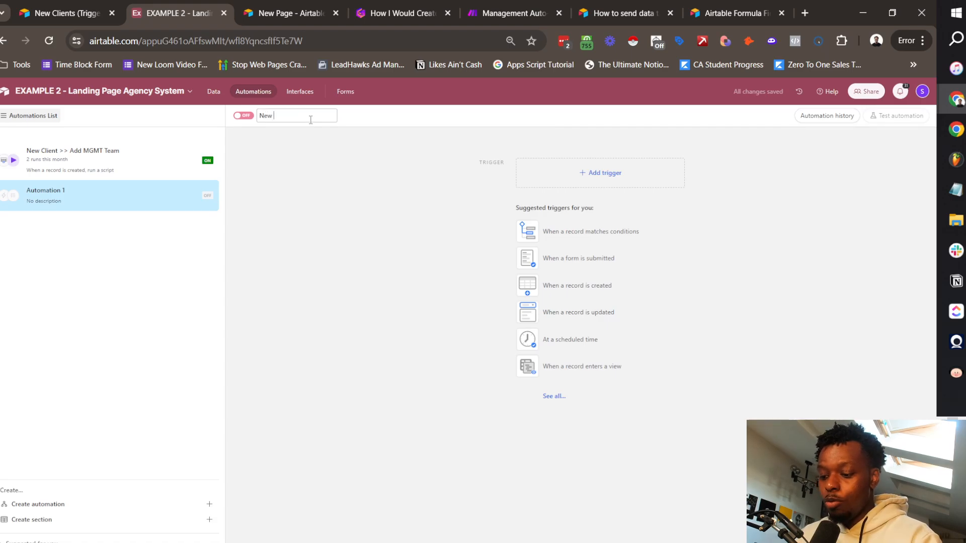
text(Page >> Assign & A)
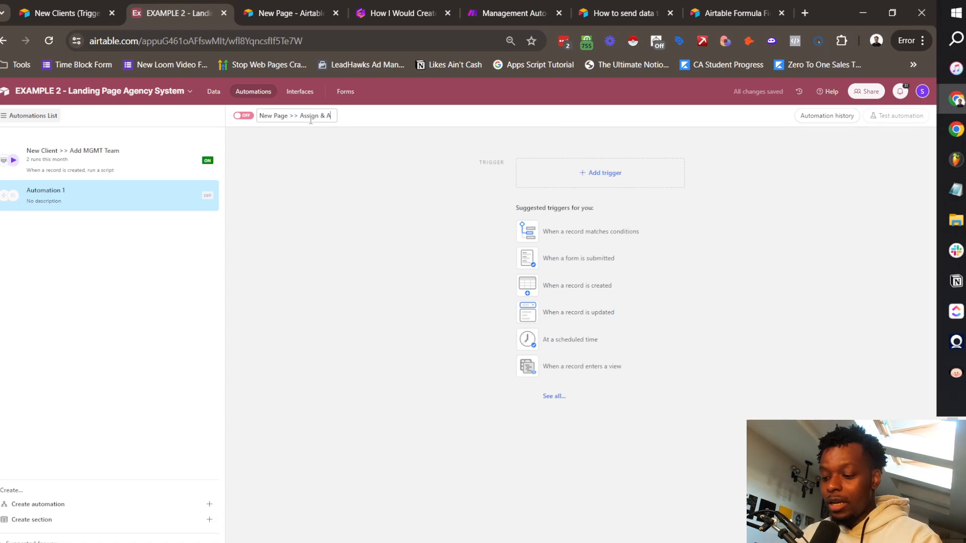
text(dd To Dashboard)
click(625, 185)
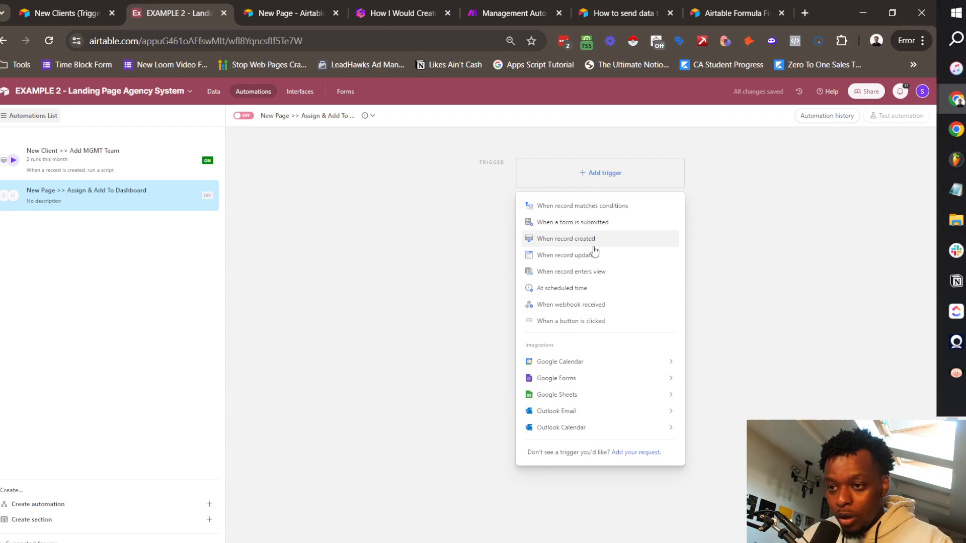
Step: Trigger it when a Pages record is created, test with an existing page, and add a Run script action
click(581, 239)
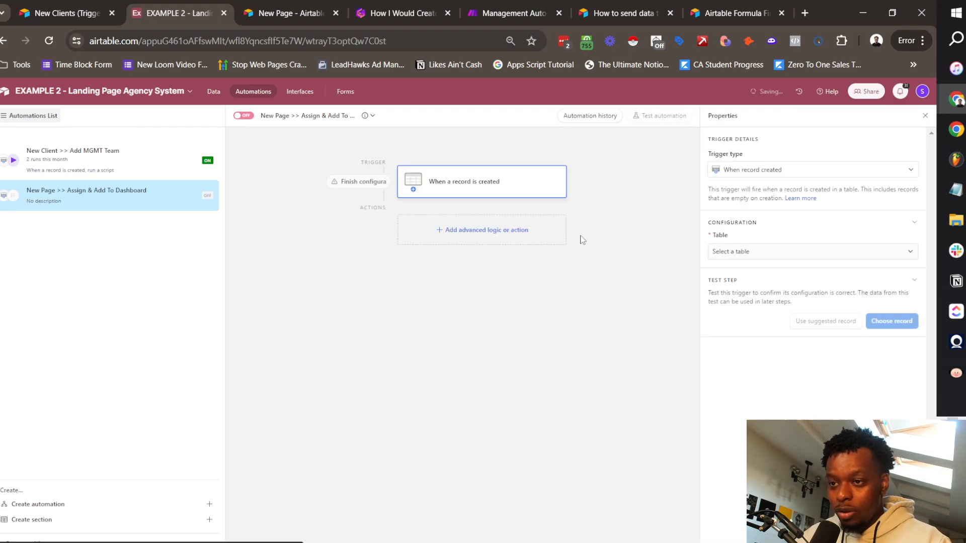
click(753, 253)
click(741, 317)
click(896, 321)
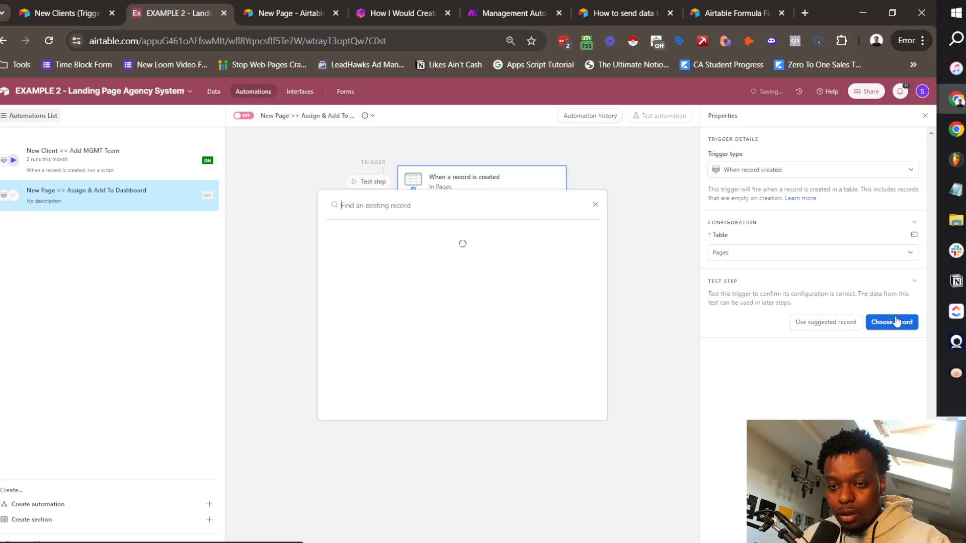
click(385, 294)
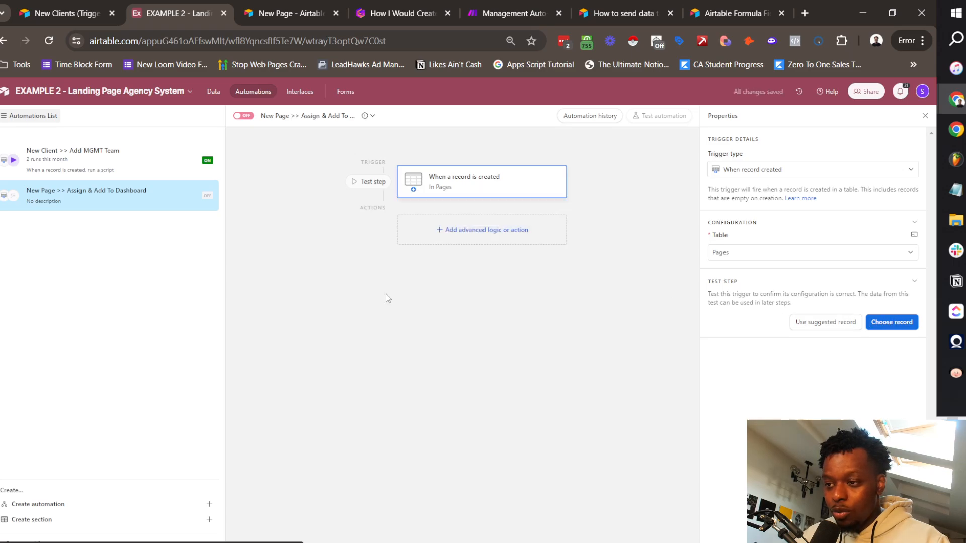
click(490, 237)
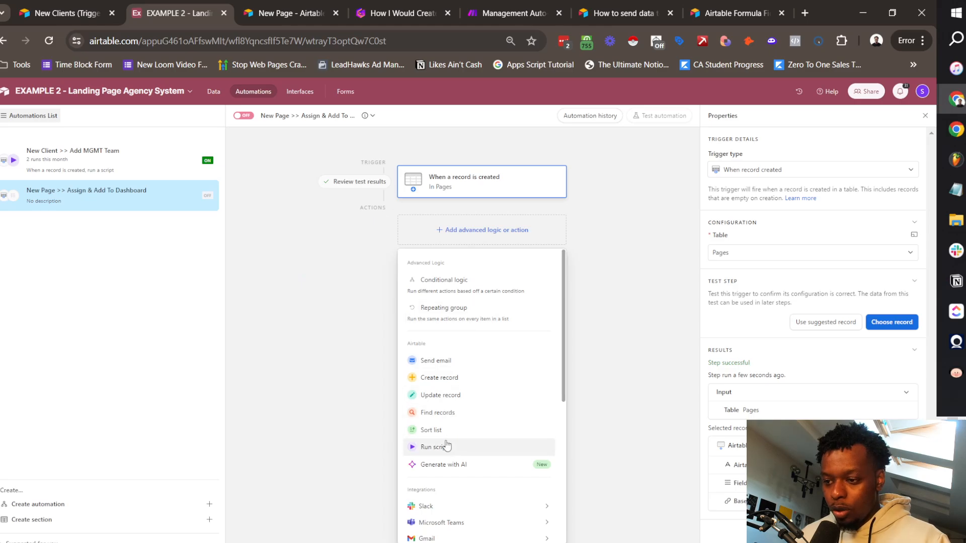
click(482, 445)
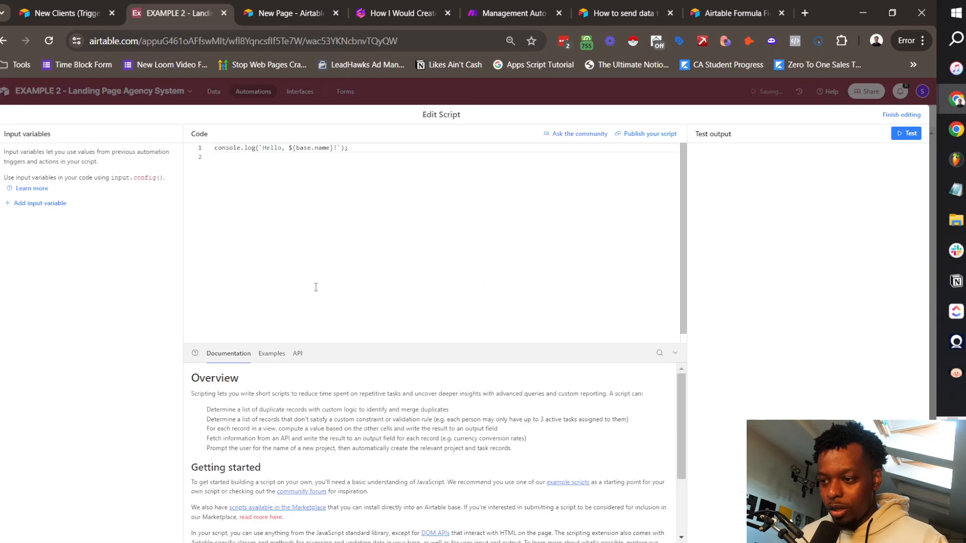
Step: Replace the default script with the pasted delay function, correcting its comment to 20 second
key(ctrl+a)
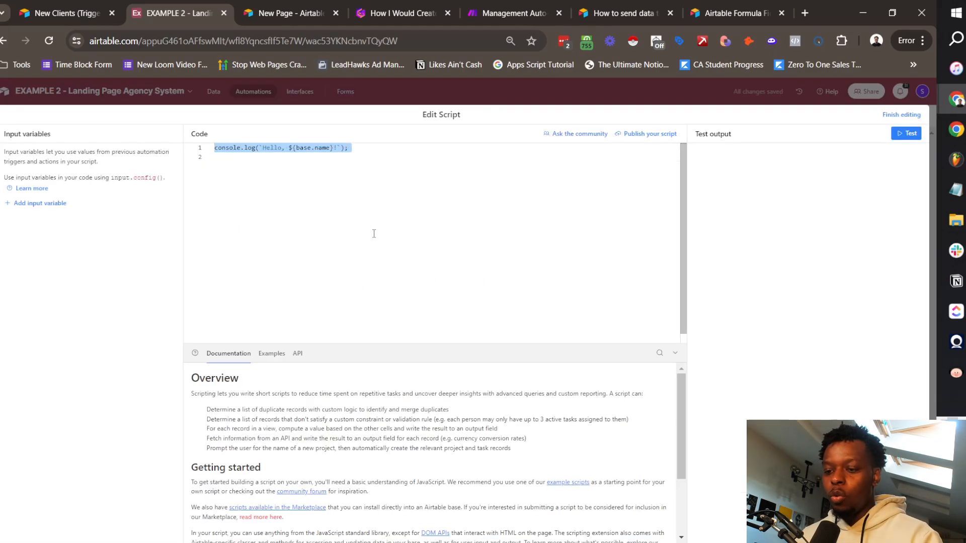
key(BackSpace)
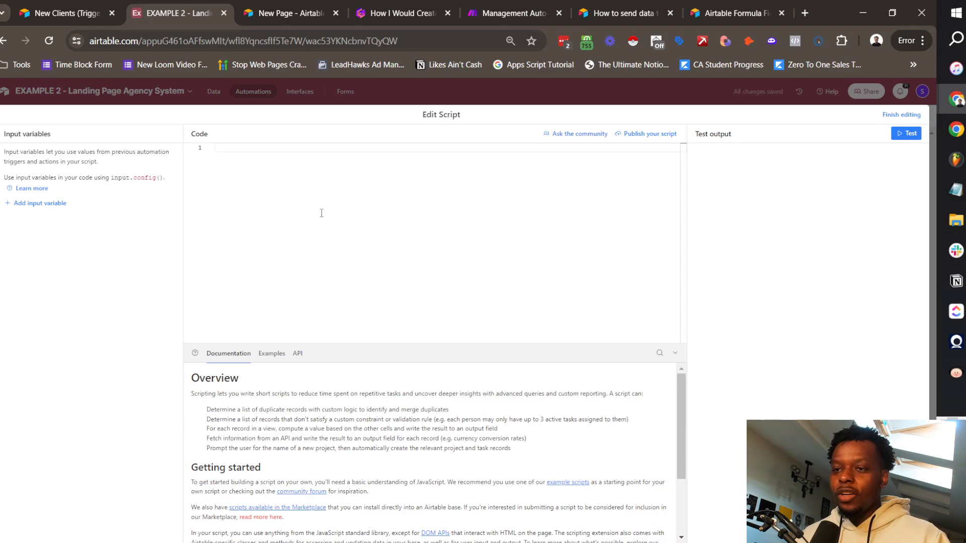
click(585, 46)
click(357, 107)
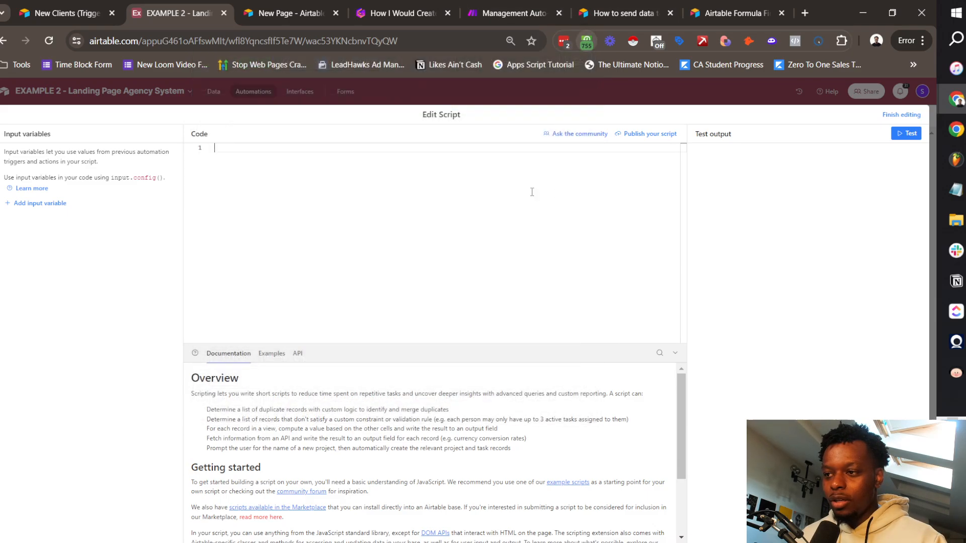
text(function delay(ms) { var limit = new Date(); limit = limit.setMilliseconds(limit.getMilliseconds() + ms); while ((new Date()) < limit) {     // do nothing     ; } } delay(20000); //delay 20 second)
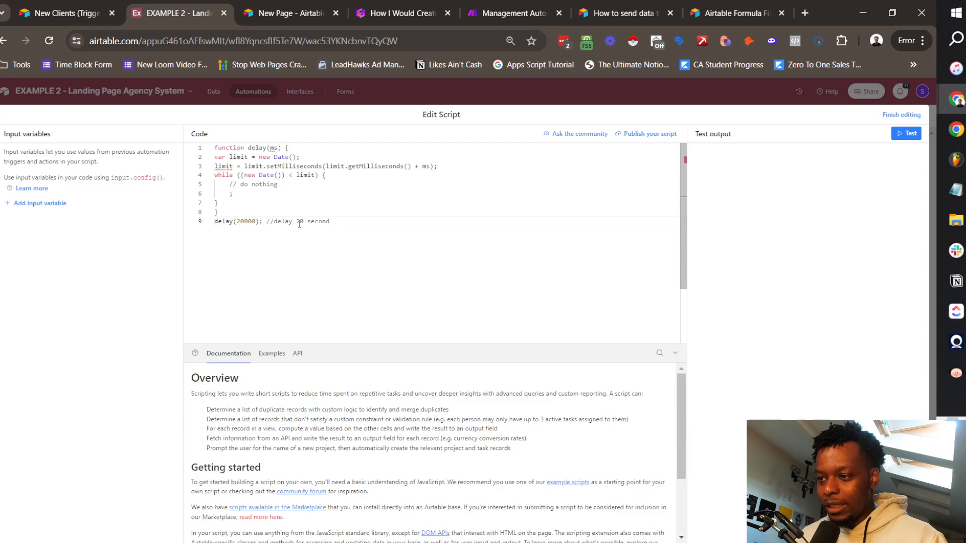
drag(297, 222, 346, 250)
click(338, 265)
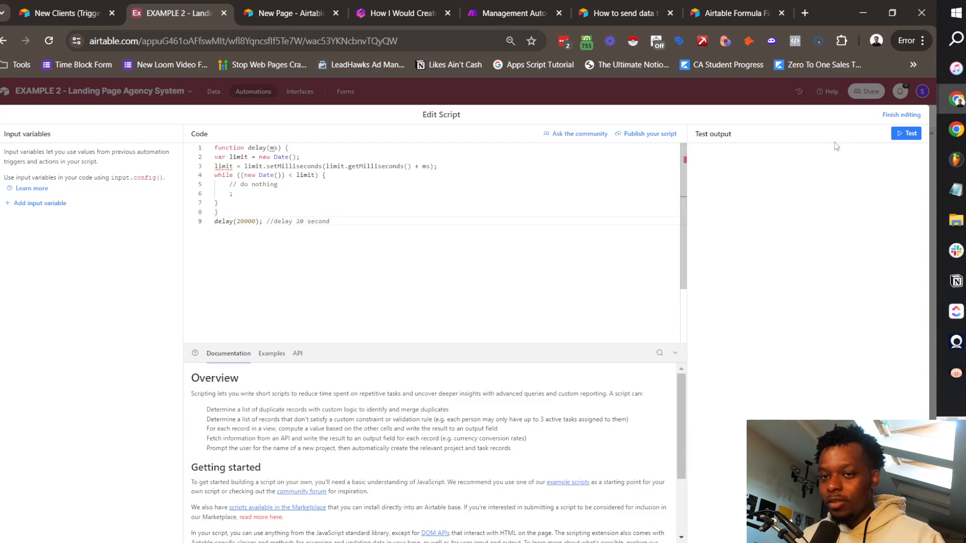
click(905, 116)
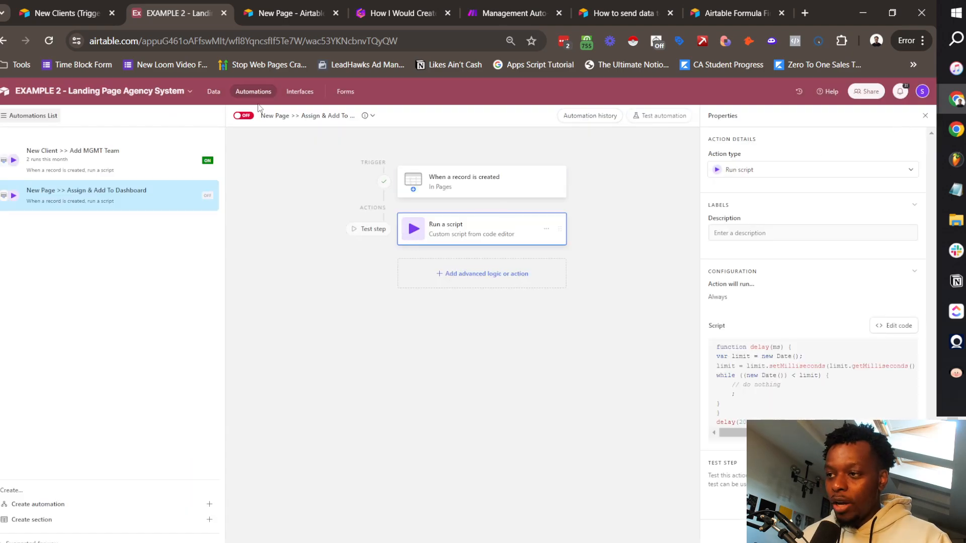
Step: Turn on the automation and add a Page 2 record for Electrolux with status 29 - Amend Copy
click(245, 116)
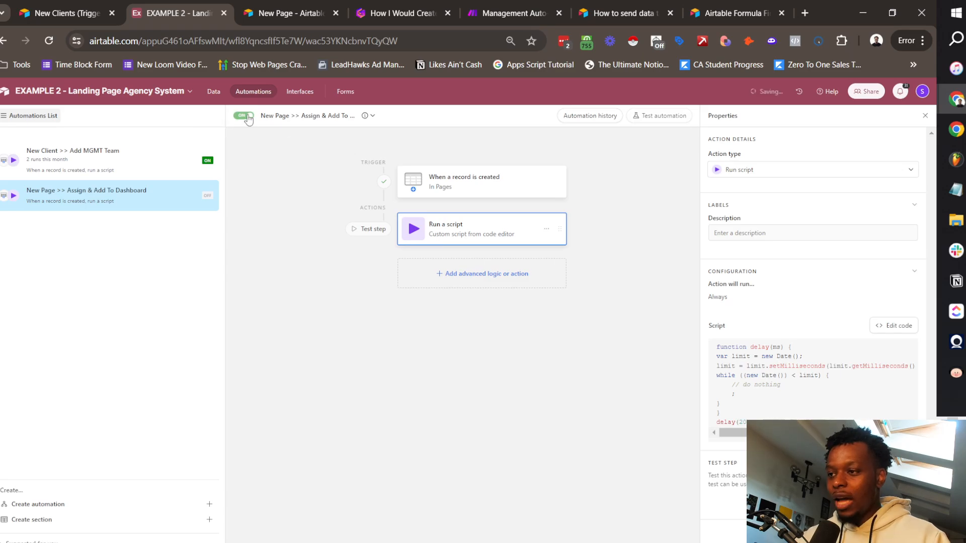
click(214, 92)
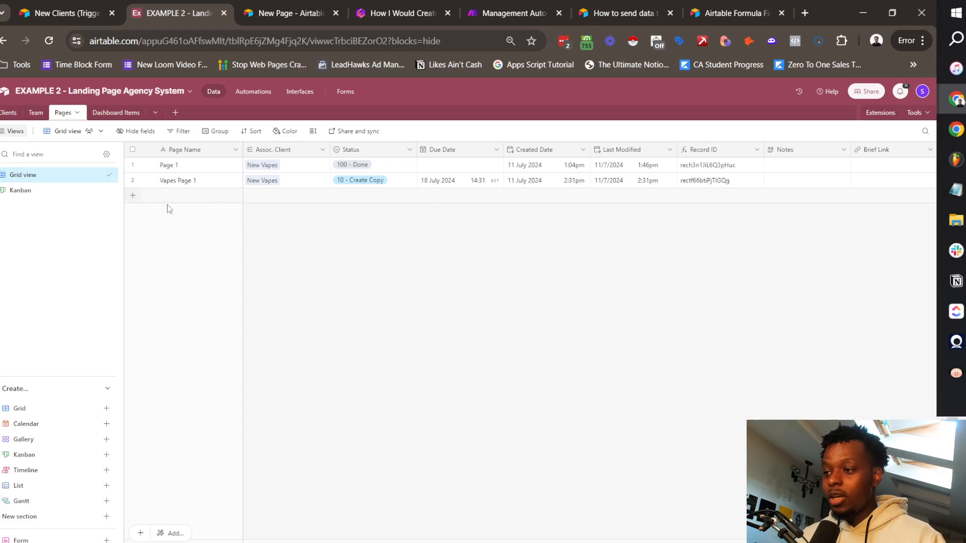
click(133, 195)
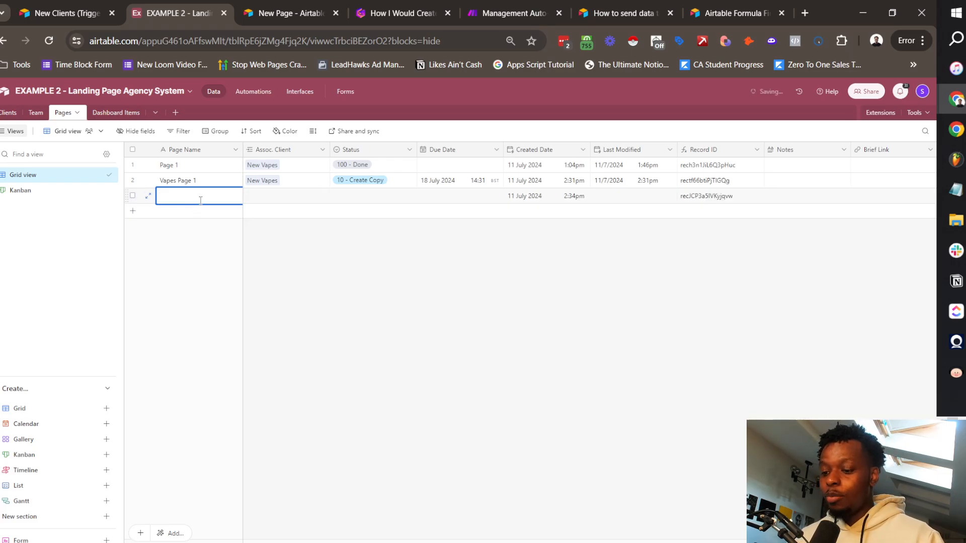
text(Page 2)
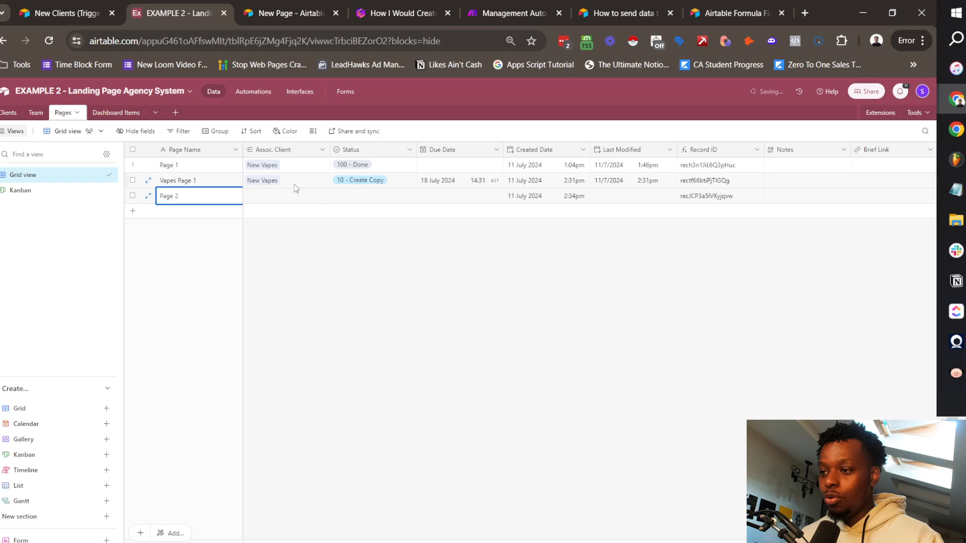
click(294, 197)
click(251, 195)
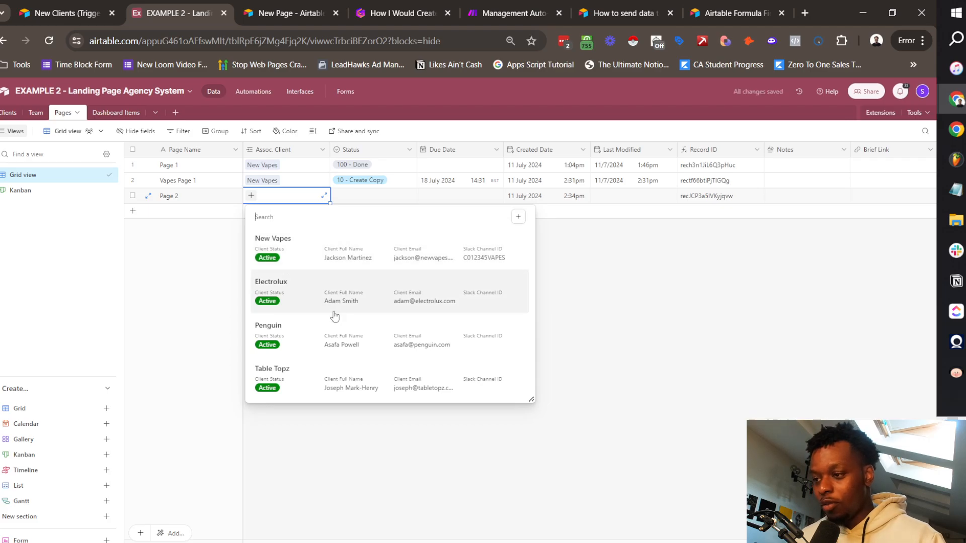
click(305, 302)
click(267, 267)
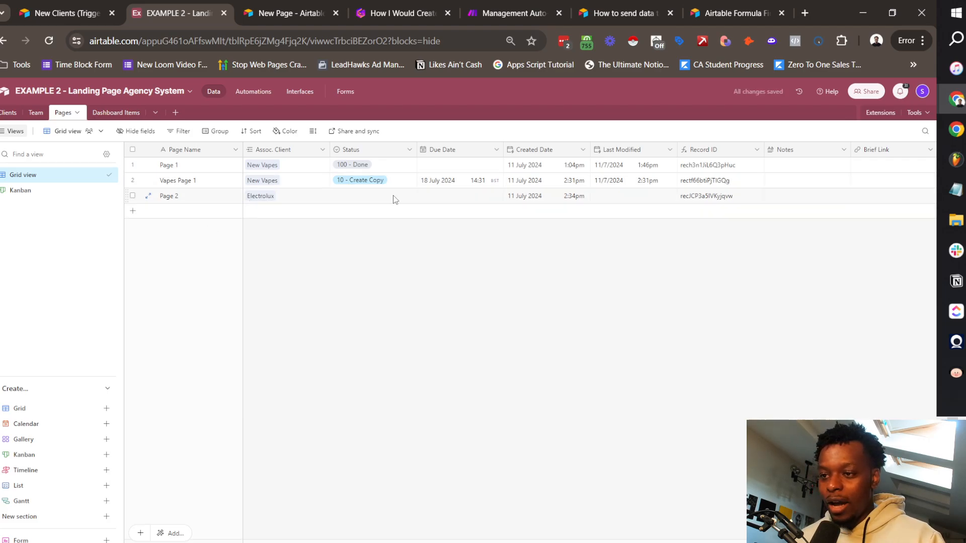
click(371, 195)
click(371, 195)
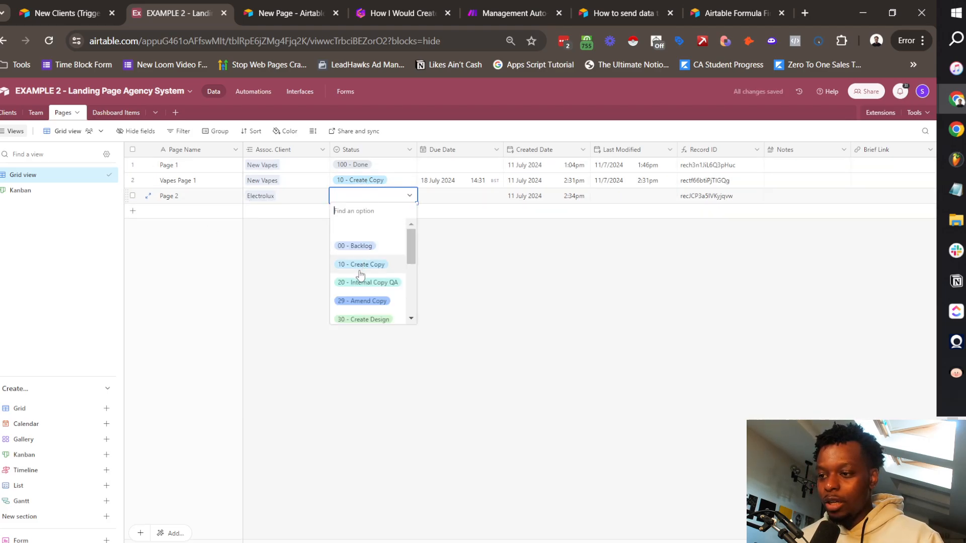
click(366, 300)
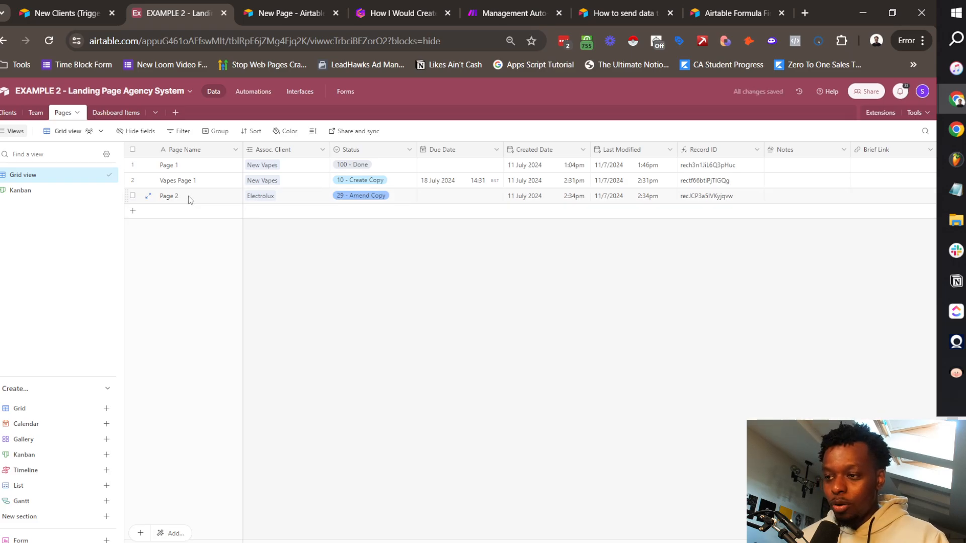
drag(188, 196, 353, 197)
Step: Check Dashboard Items, delete its second blank record, and return to the Pages table
click(113, 113)
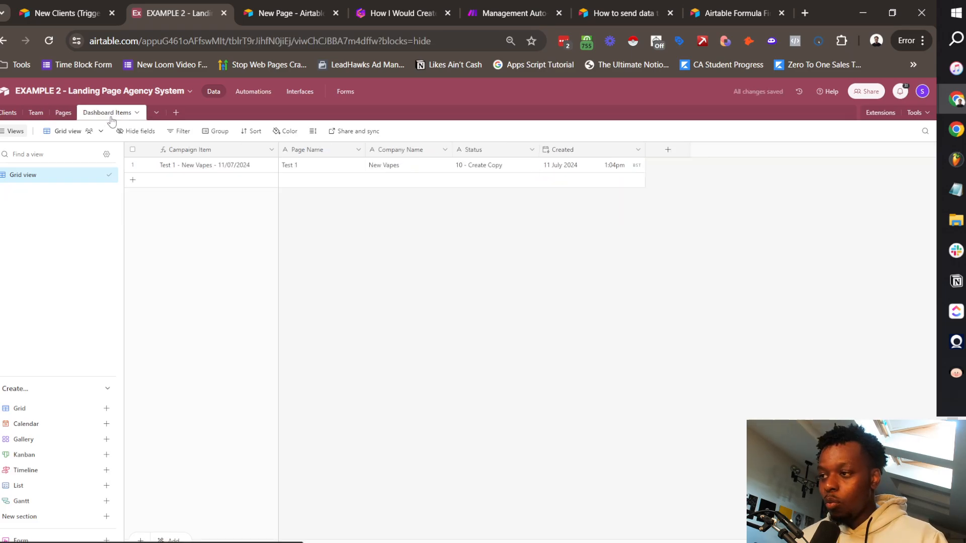
click(62, 112)
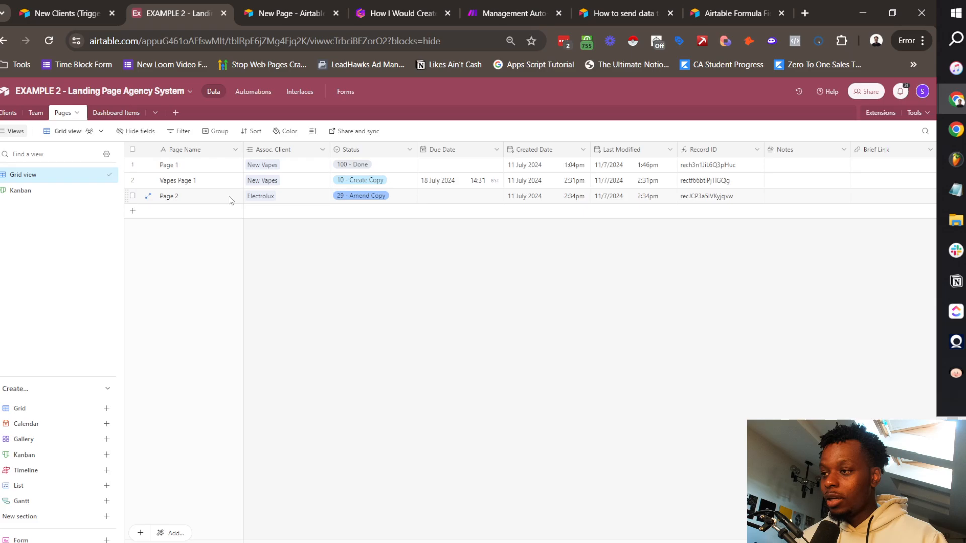
click(106, 115)
click(172, 182)
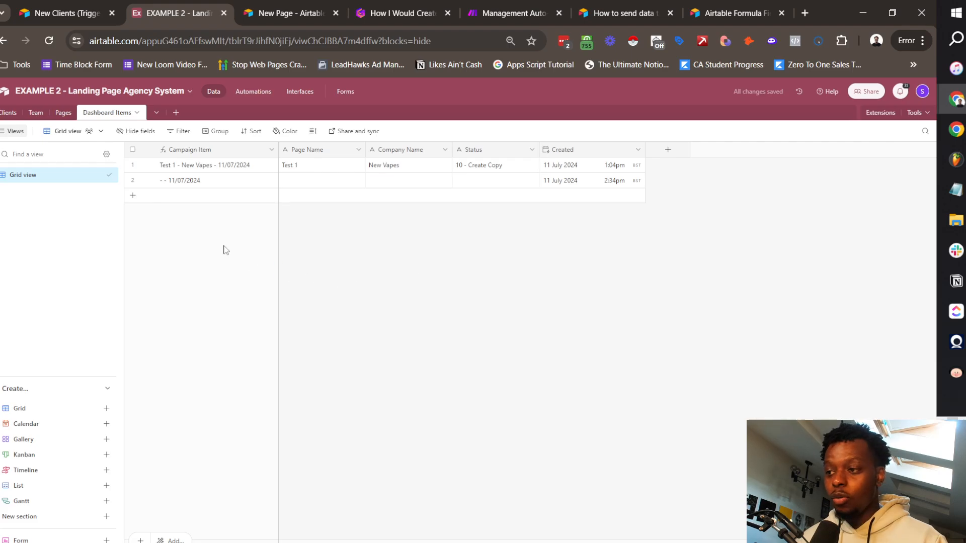
right_click(129, 184)
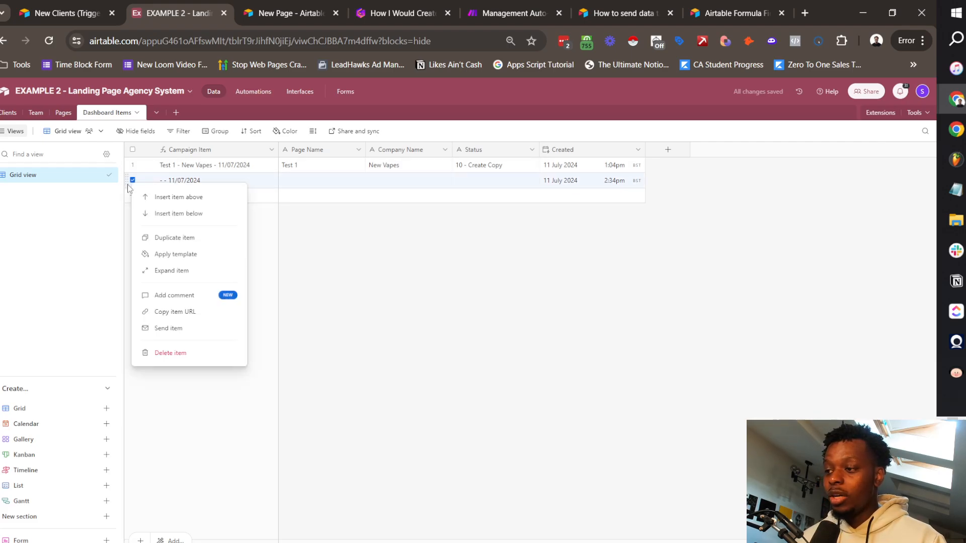
click(187, 352)
click(63, 112)
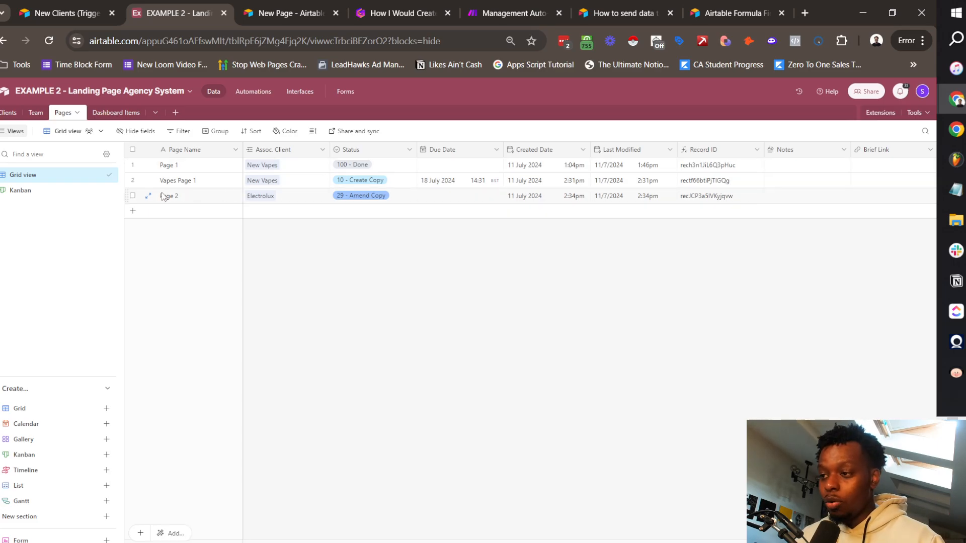
Step: Add a Find records step described 'Get the updated page description'
click(251, 92)
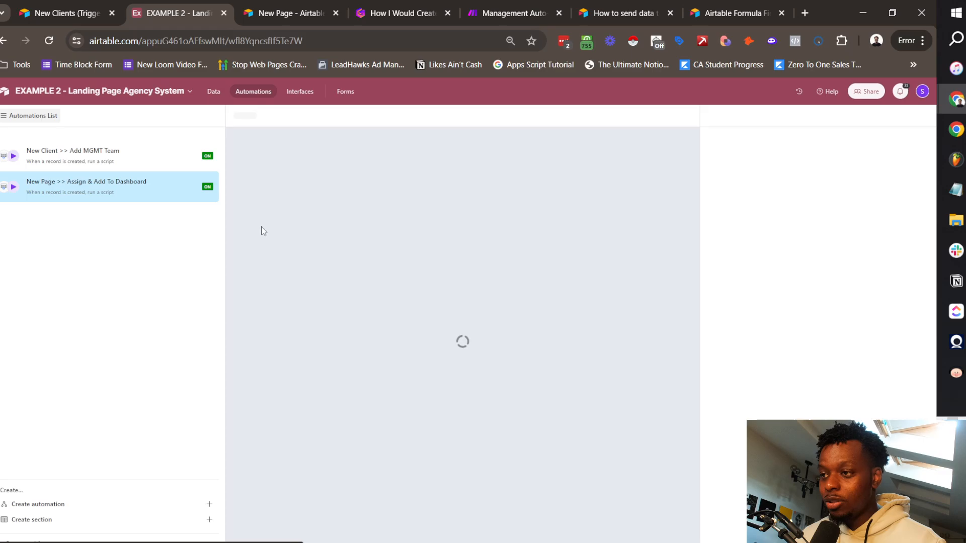
click(475, 275)
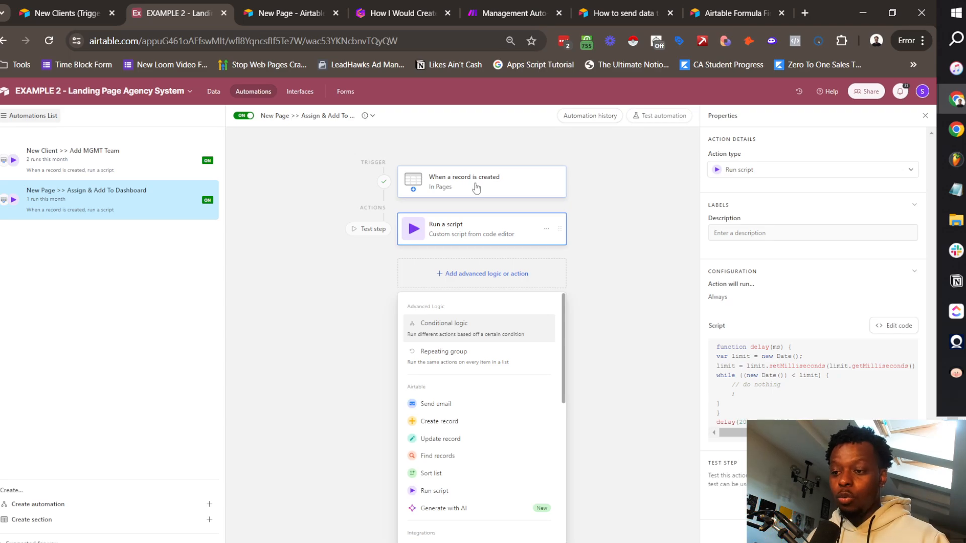
click(439, 456)
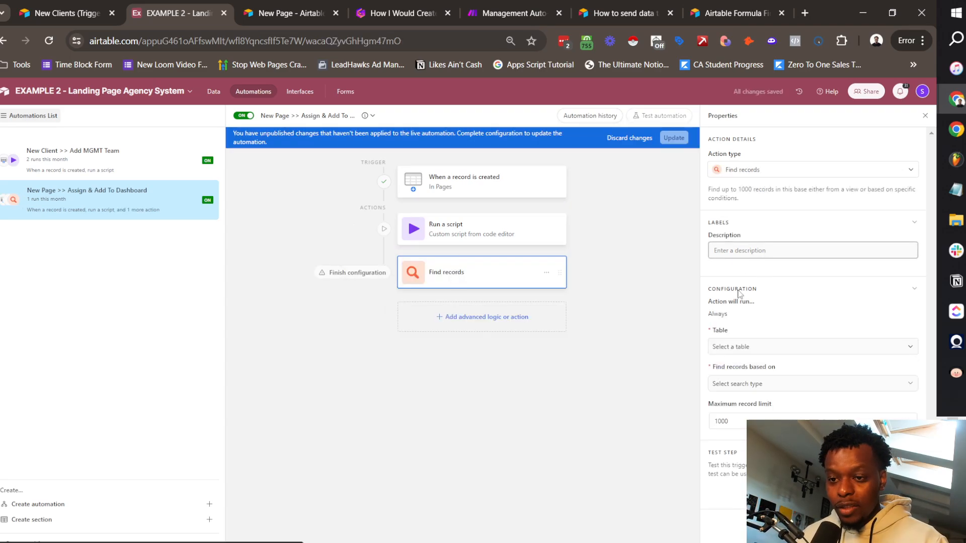
click(764, 252)
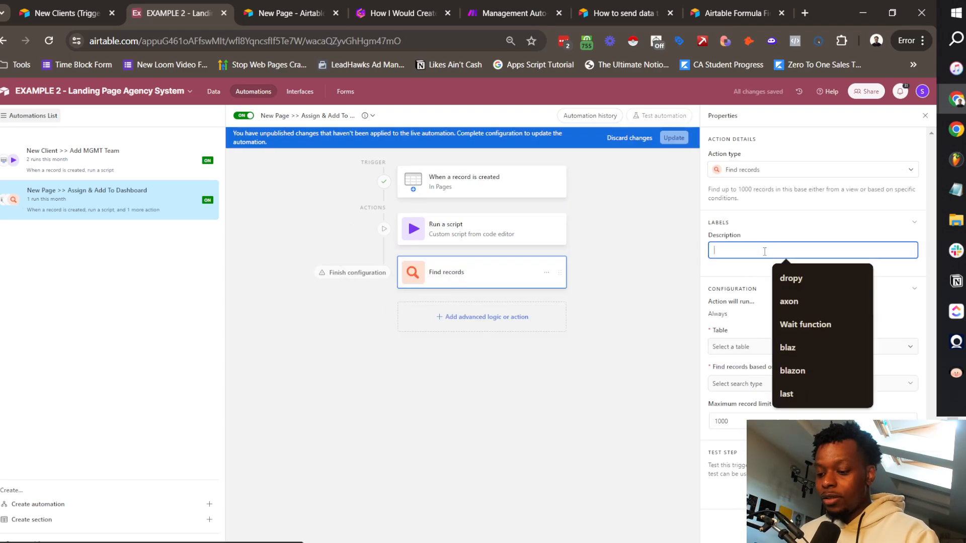
text(Get the updated pag)
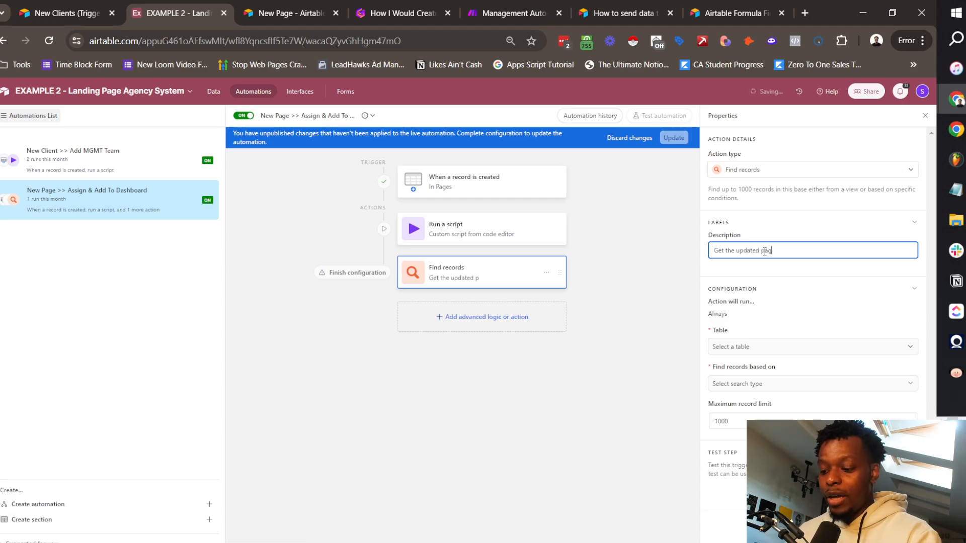
text(e description)
Step: Search the Pages table for records whose Record ID contains the trigger's Airtable record ID
click(762, 346)
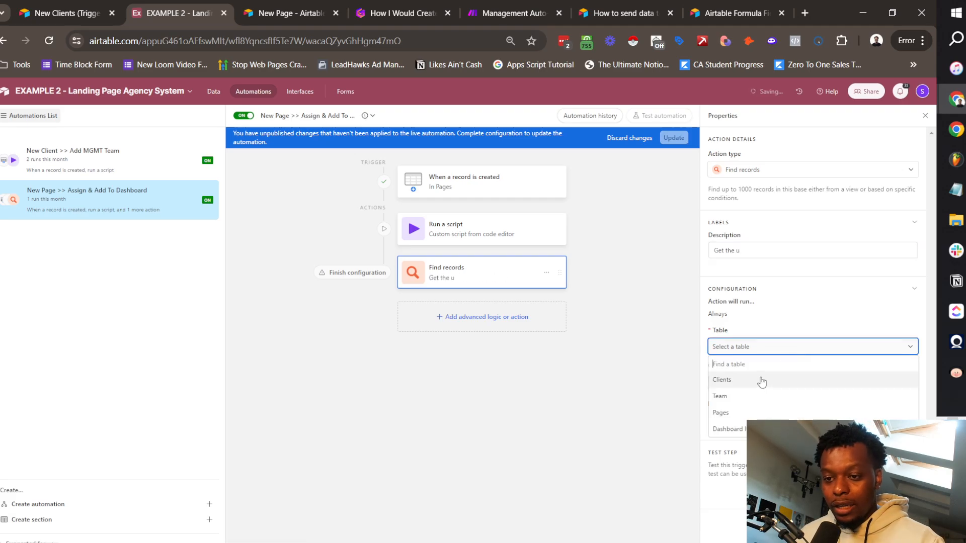
click(739, 410)
click(766, 385)
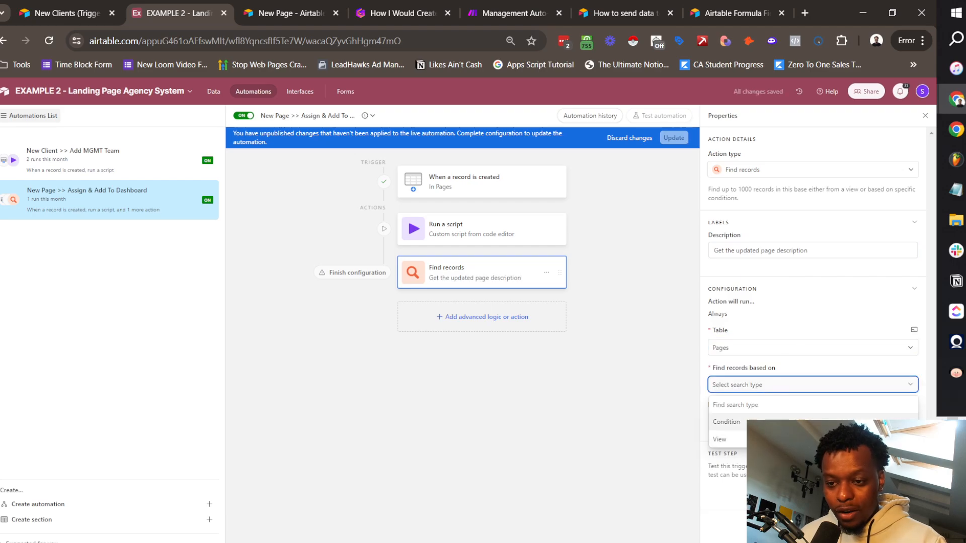
click(735, 402)
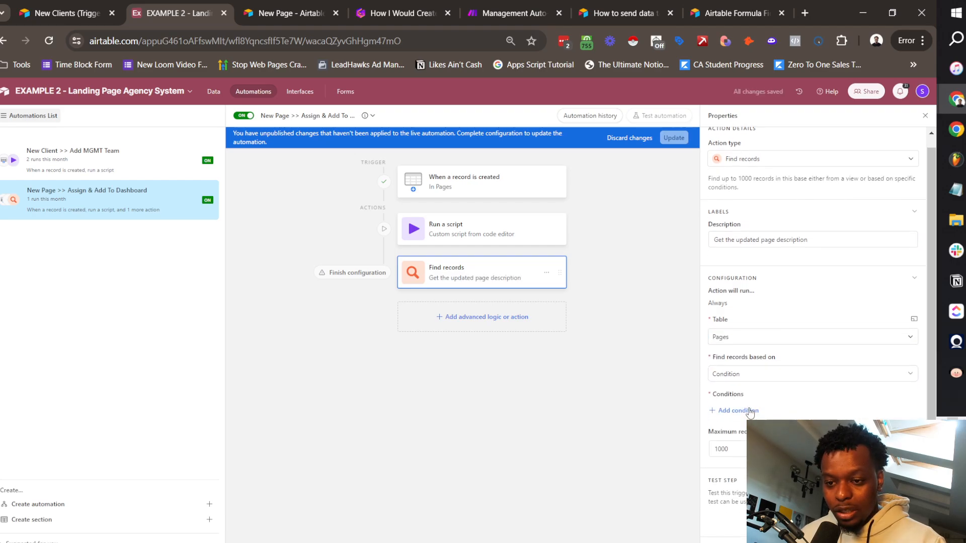
click(733, 411)
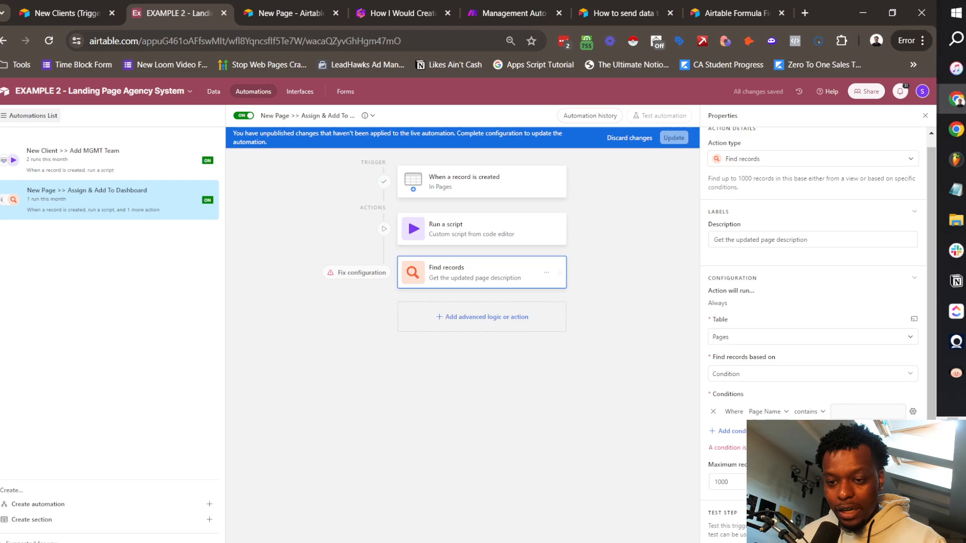
click(873, 449)
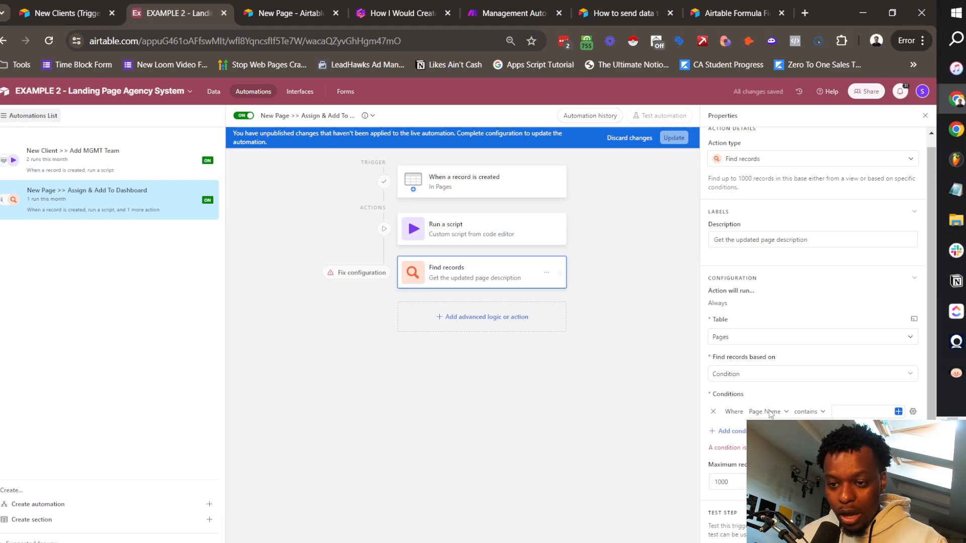
click(775, 473)
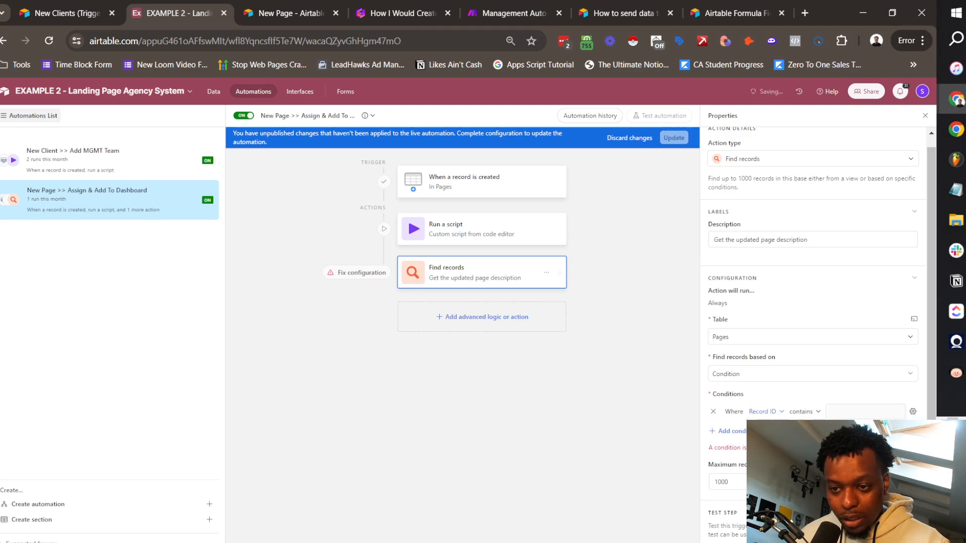
click(861, 416)
click(913, 413)
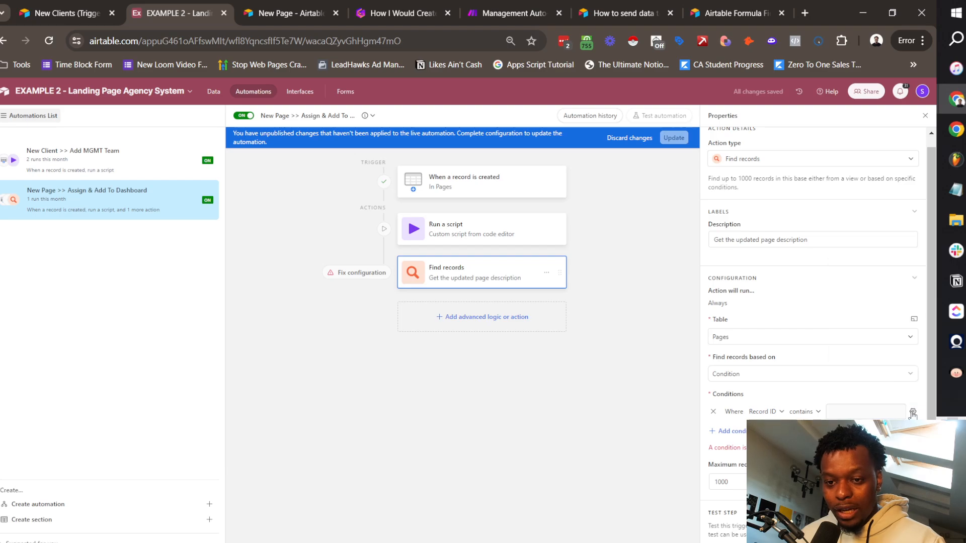
click(898, 411)
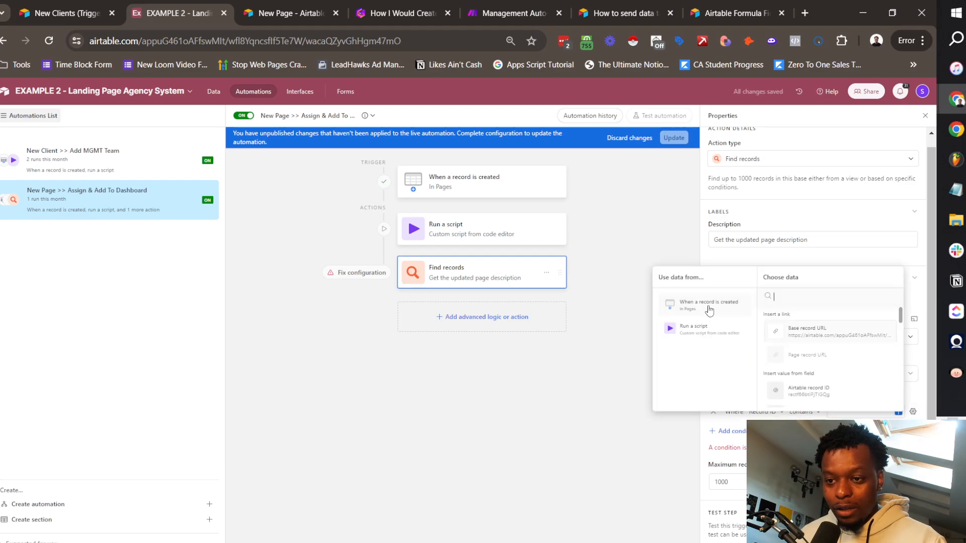
click(815, 395)
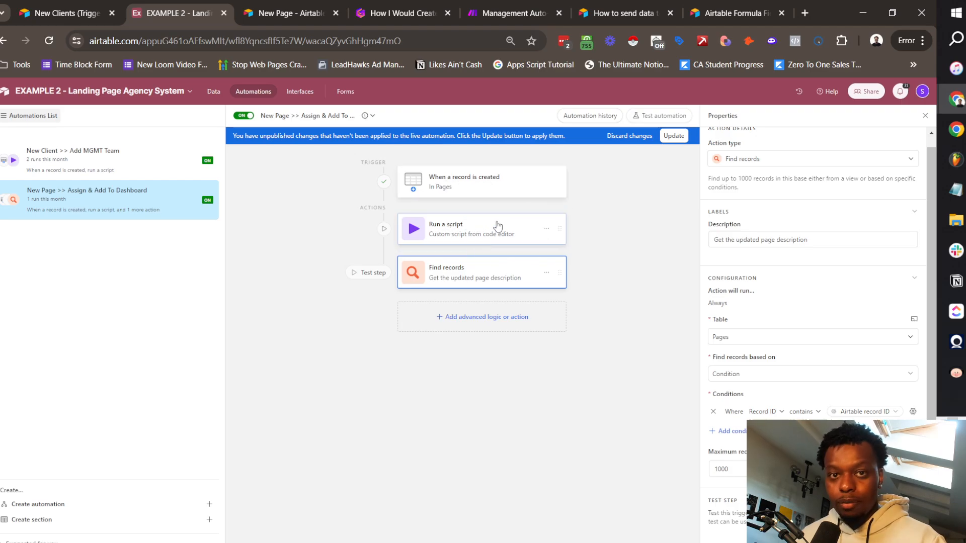
Step: Limit the Find records step to a maximum of 1 record
scroll(830, 401, down, 1)
drag(729, 449, 672, 486)
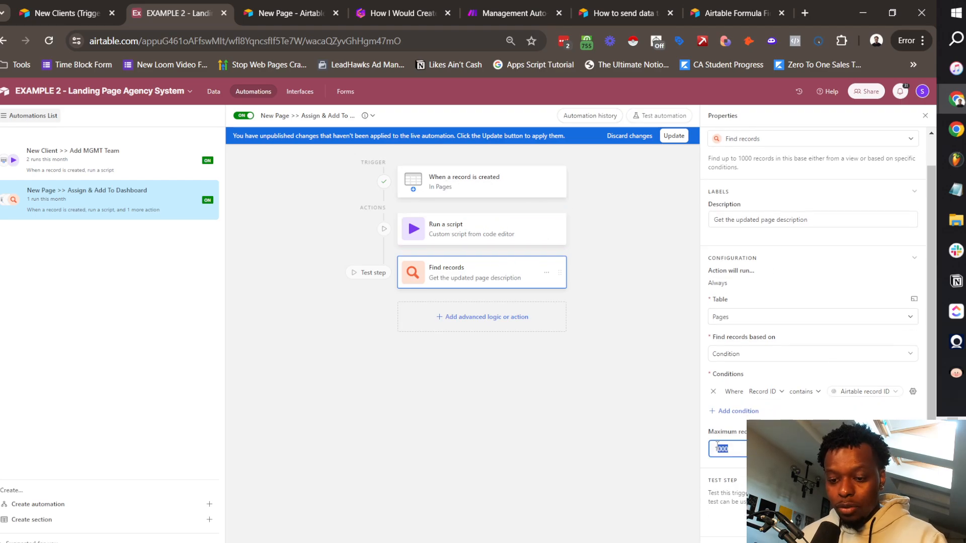
text(1)
click(460, 317)
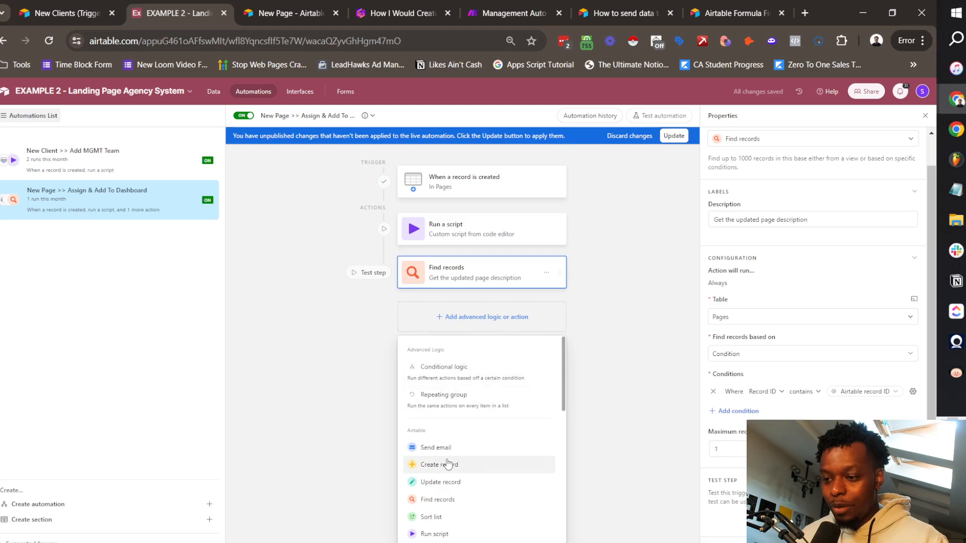
Step: Add a script step and replace its sample code with the pasted webhook fetch script
click(483, 535)
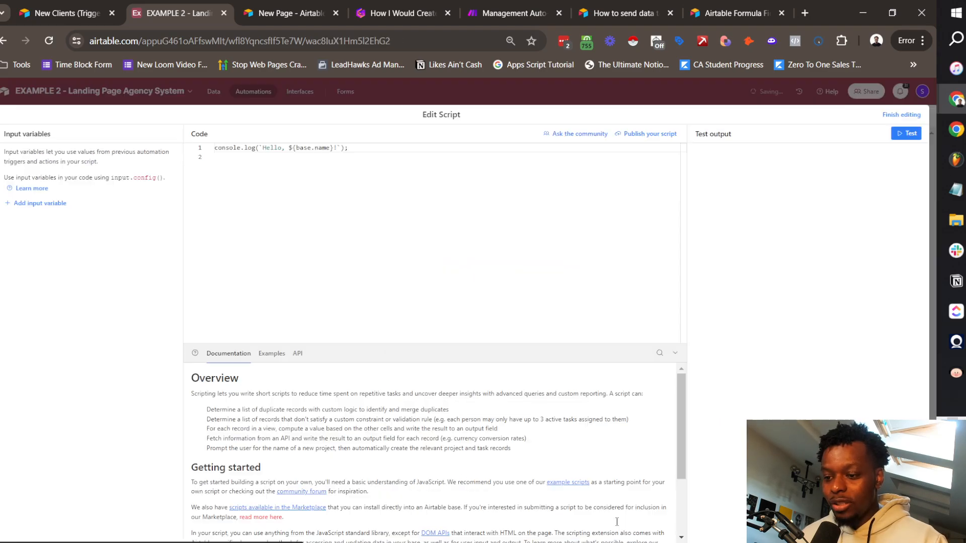
drag(348, 147, 192, 144)
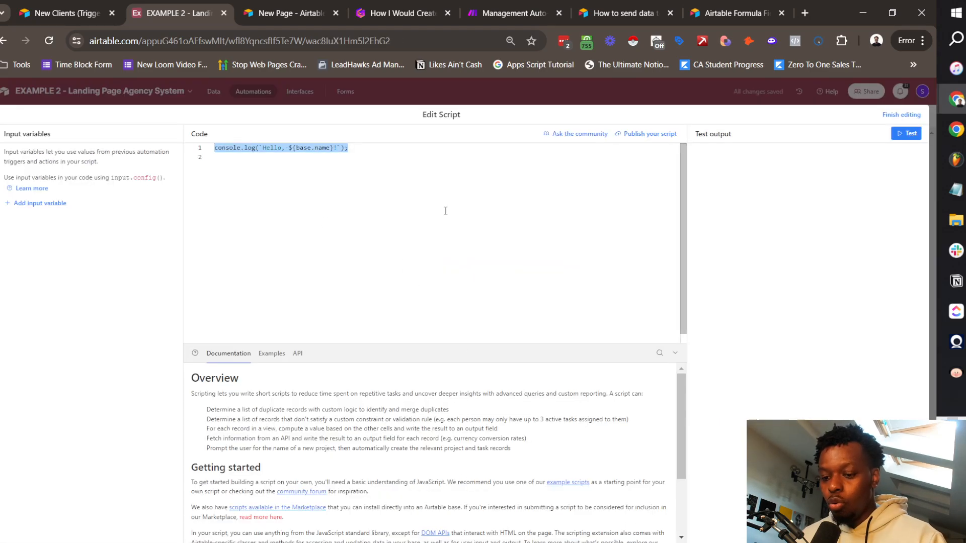
key(BackSpace)
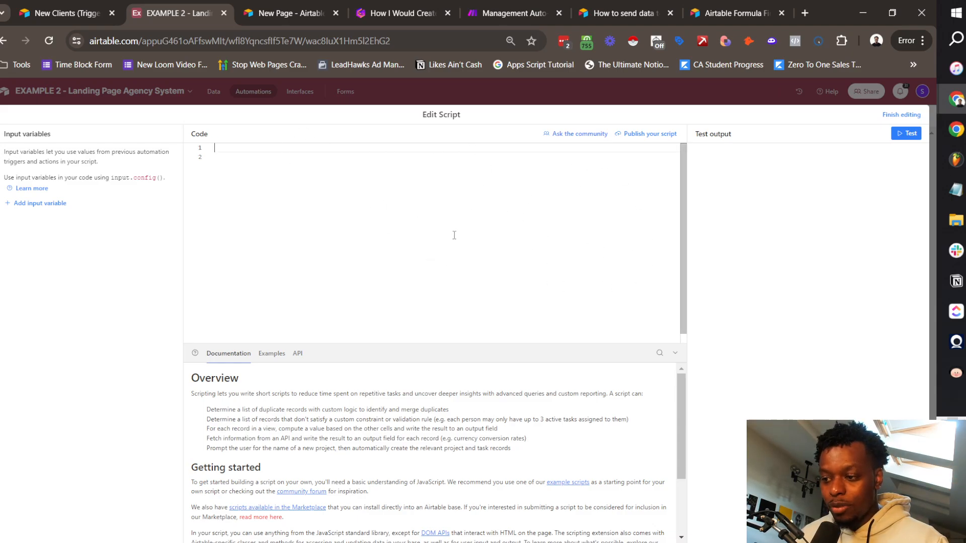
text(let config = input.config(); let url = `https://hook.us1.make.com/xxxxxxxxxxxxxxxxxxxxx?RecordID=${config.myRecord}`; fetch(url);)
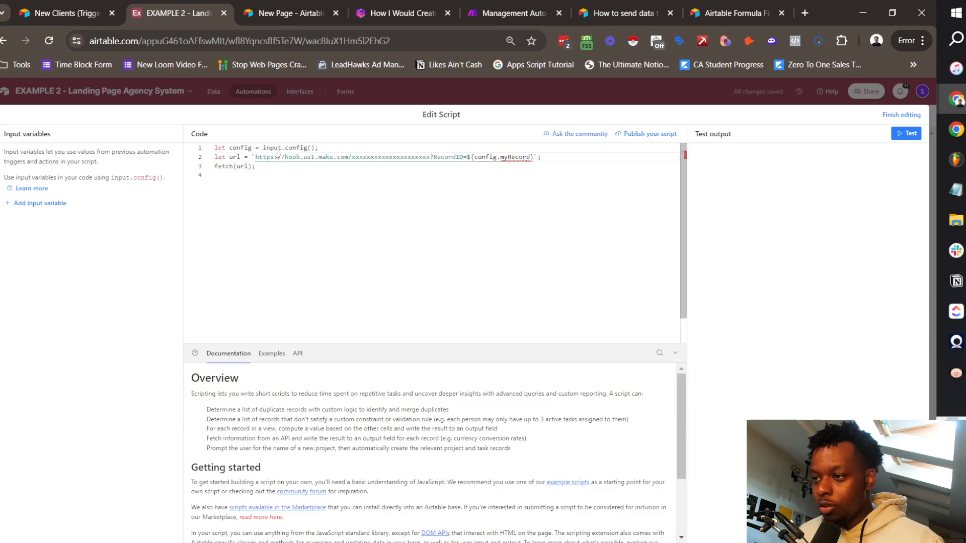
Step: Add a script input variable RecordID mapped to the Airtable record ID
click(40, 203)
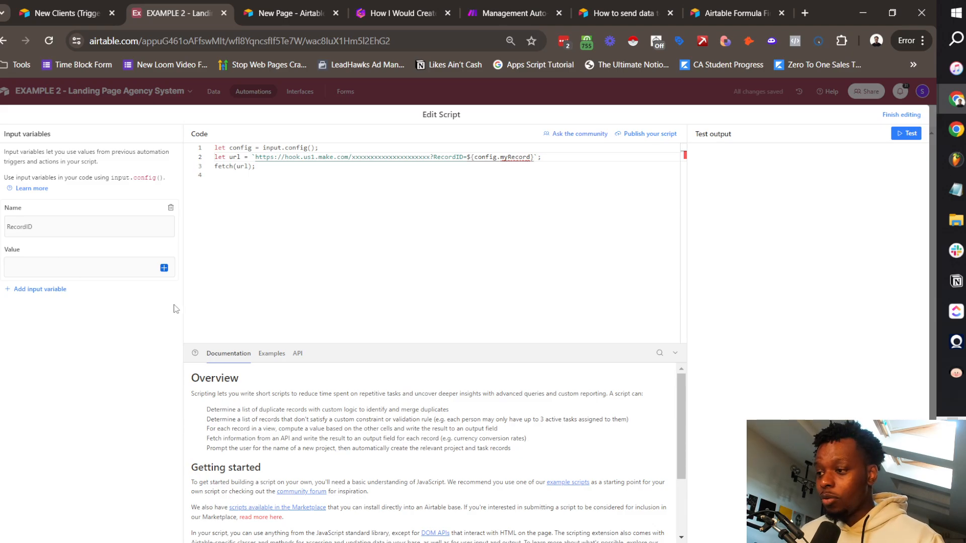
click(164, 268)
click(399, 391)
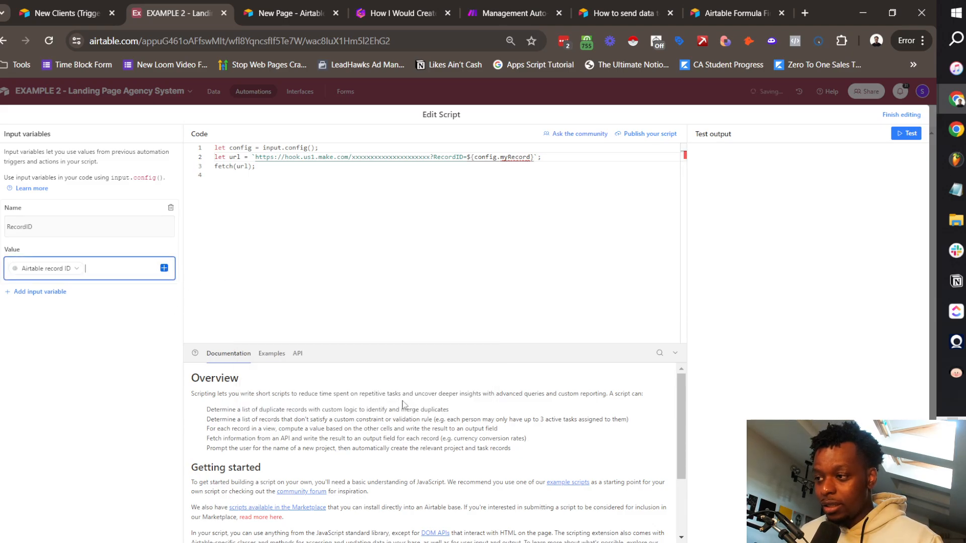
Step: Delete the placeholder webhook URL on line 2 of the script
click(304, 158)
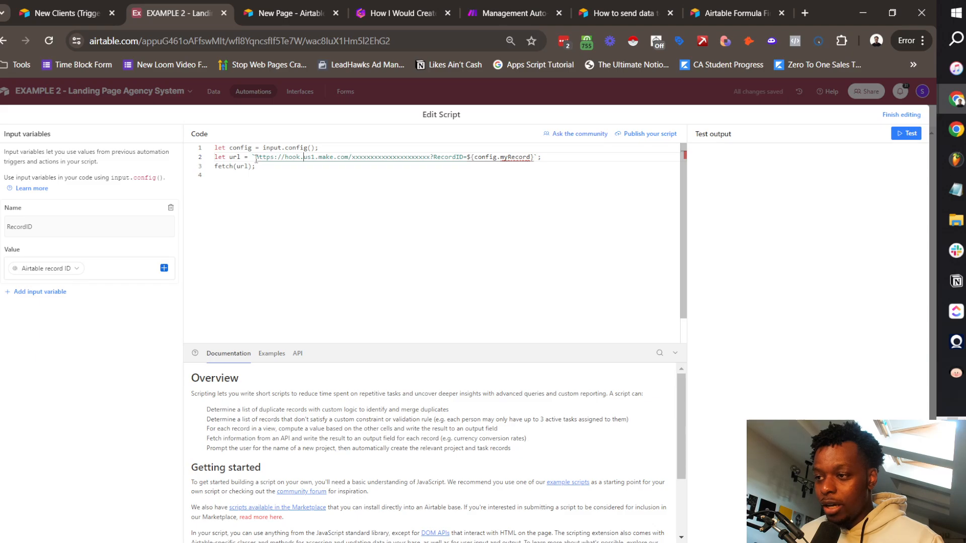
drag(255, 157, 425, 160)
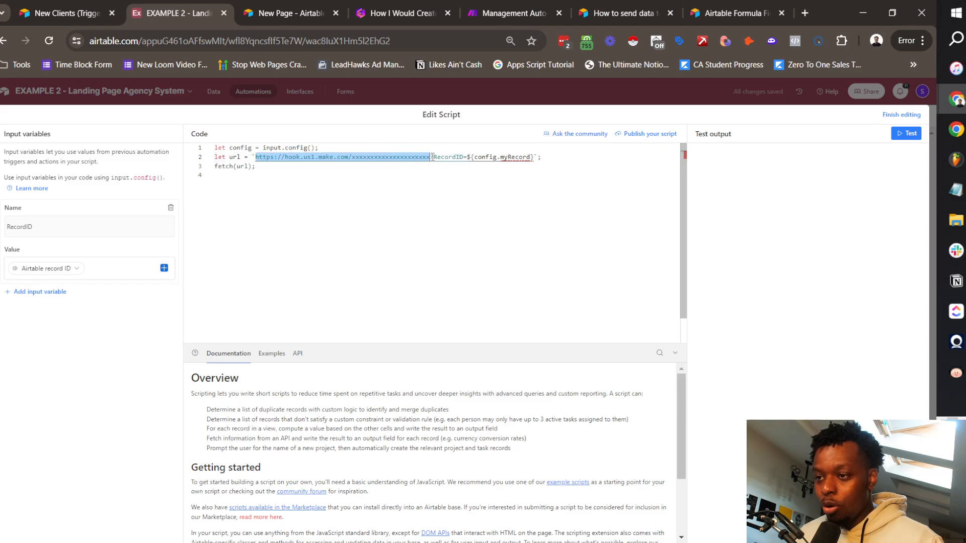
key(BackSpace)
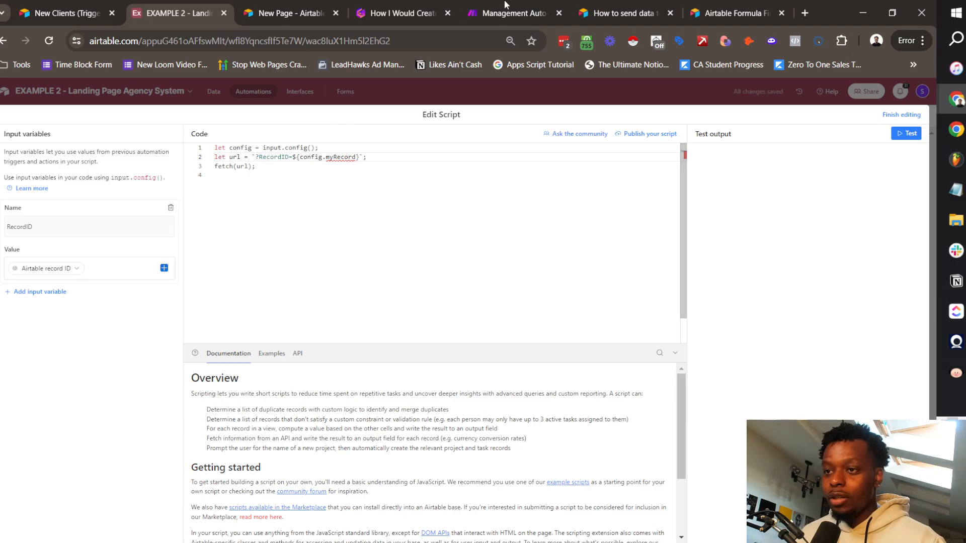
Step: Start a new Make scenario in the Tutorial - Landing Page Agency folder
click(514, 13)
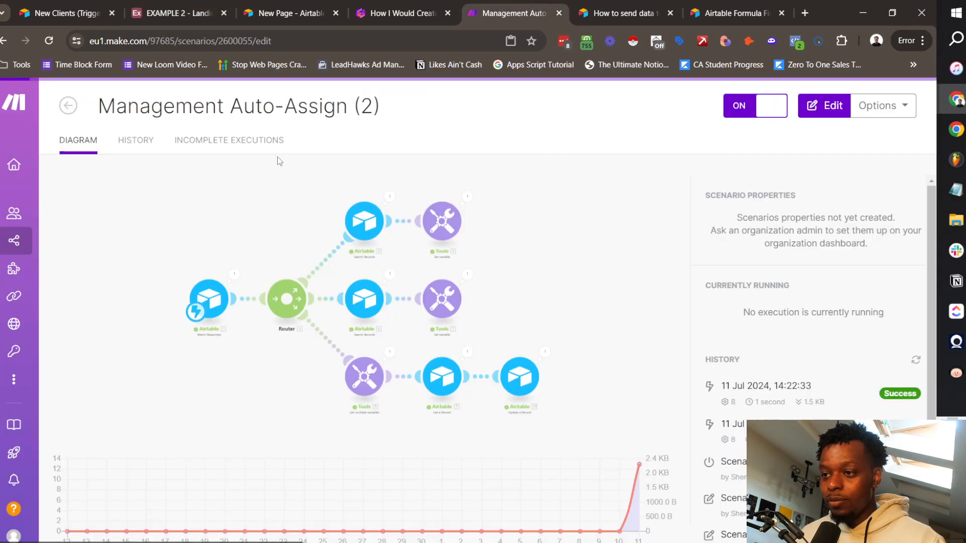
click(77, 108)
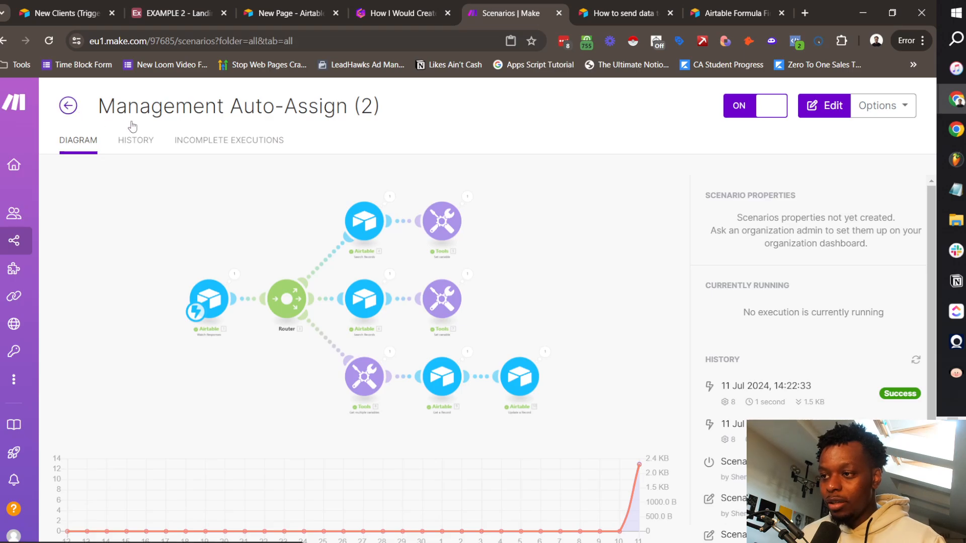
click(152, 458)
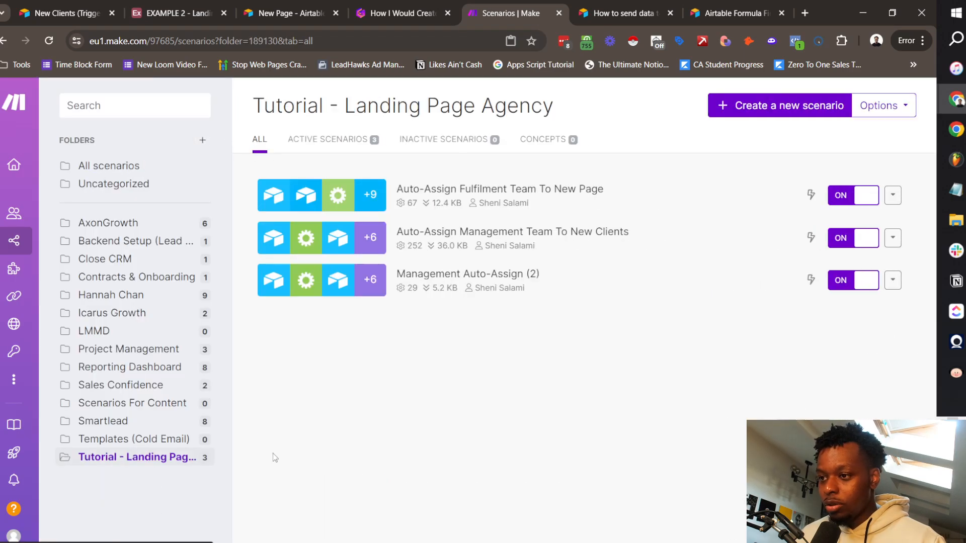
click(795, 106)
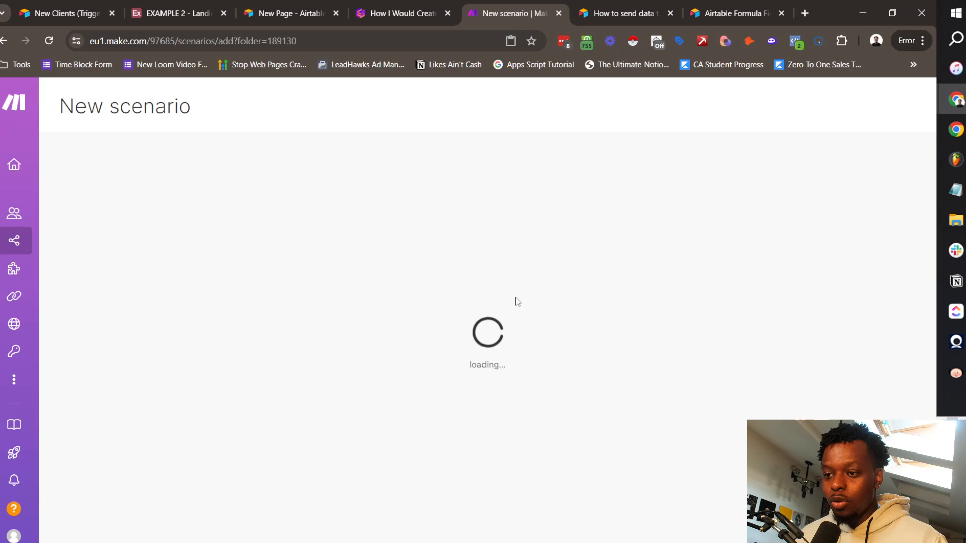
Step: Add an Airtable Watch Responses trigger with a new webhook named Example Landing Page Agency Webhook 2
click(636, 180)
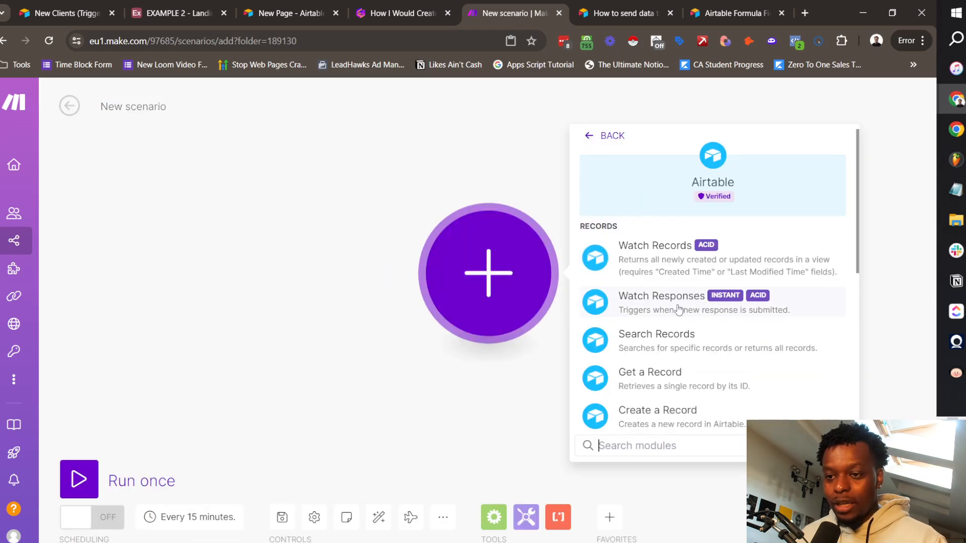
click(673, 308)
click(693, 274)
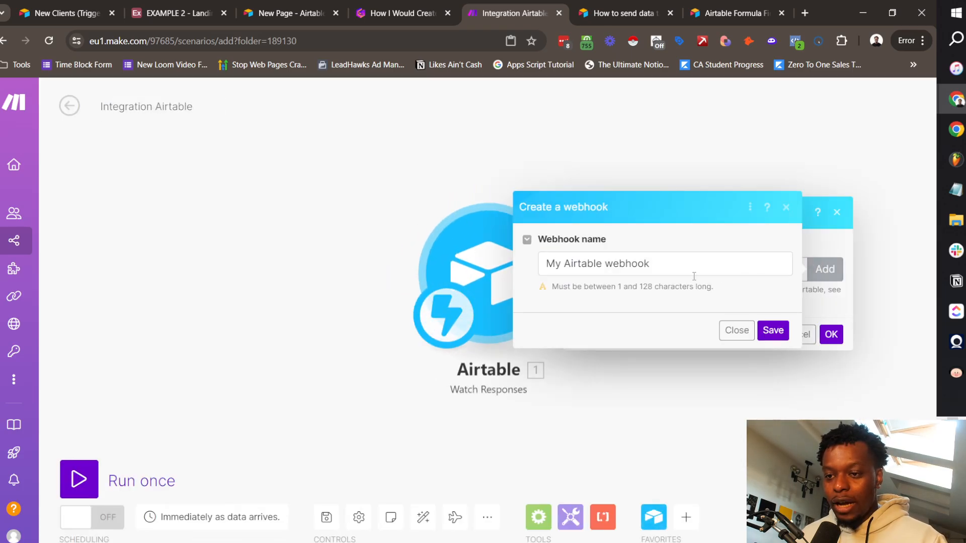
triple_click(633, 266)
text(Ex)
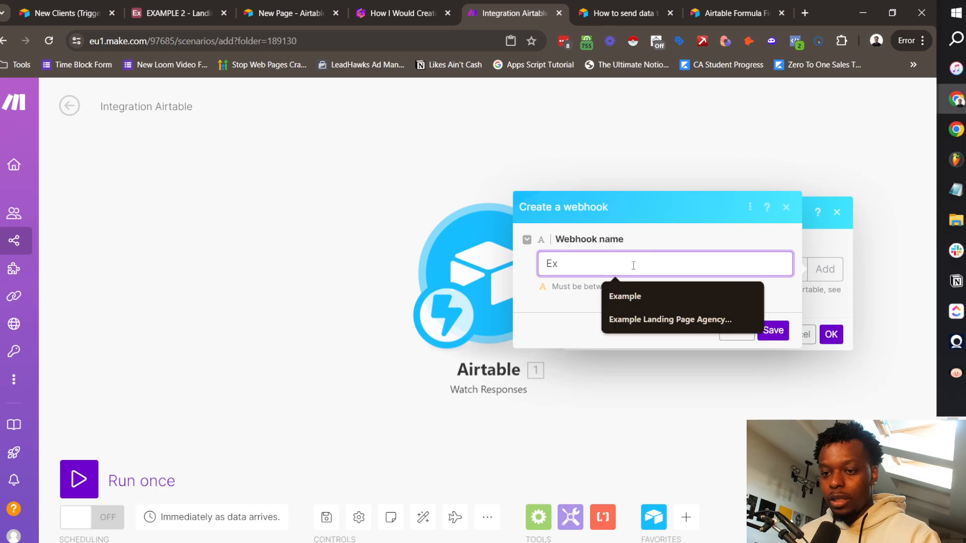
key(Down)
key(Down)
key(Return)
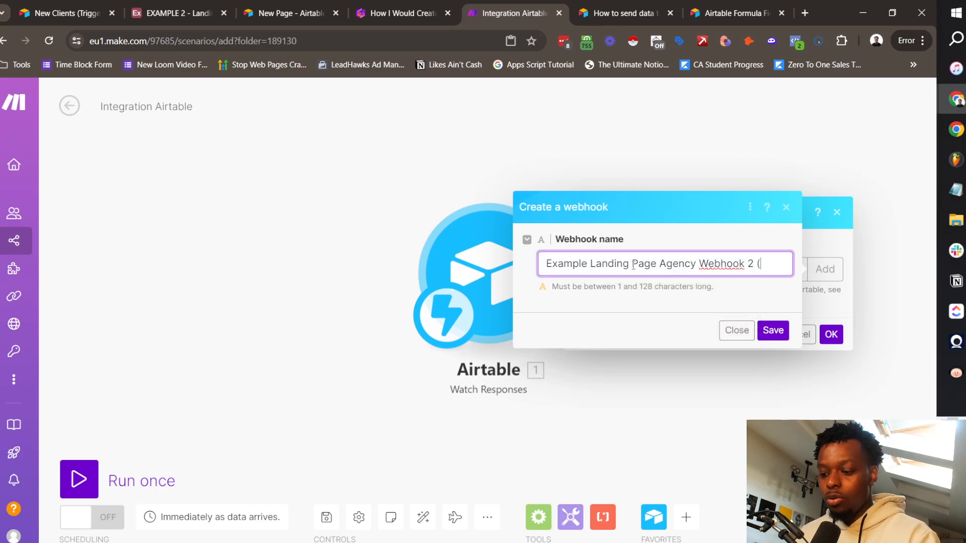
key(Return)
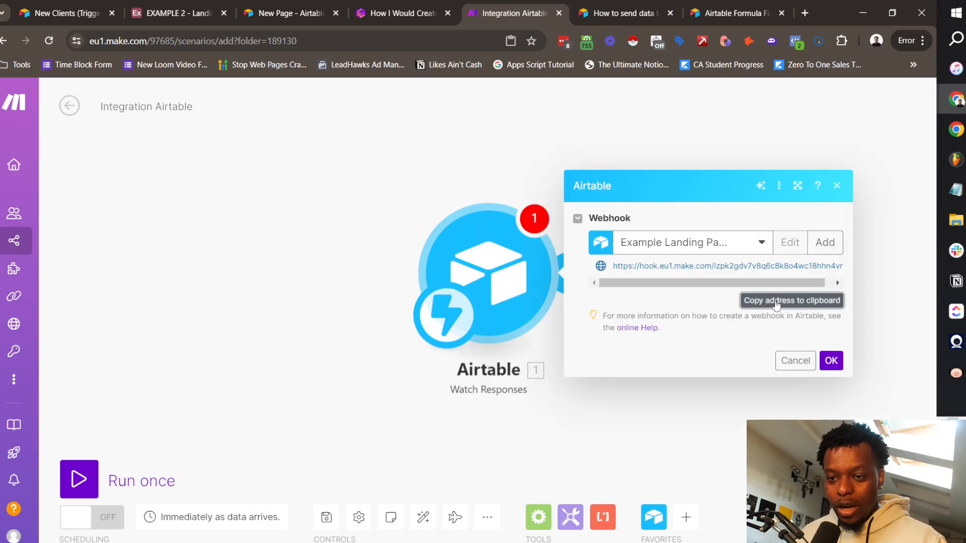
Step: Paste the Make webhook address into the Airtable script's URL
click(179, 4)
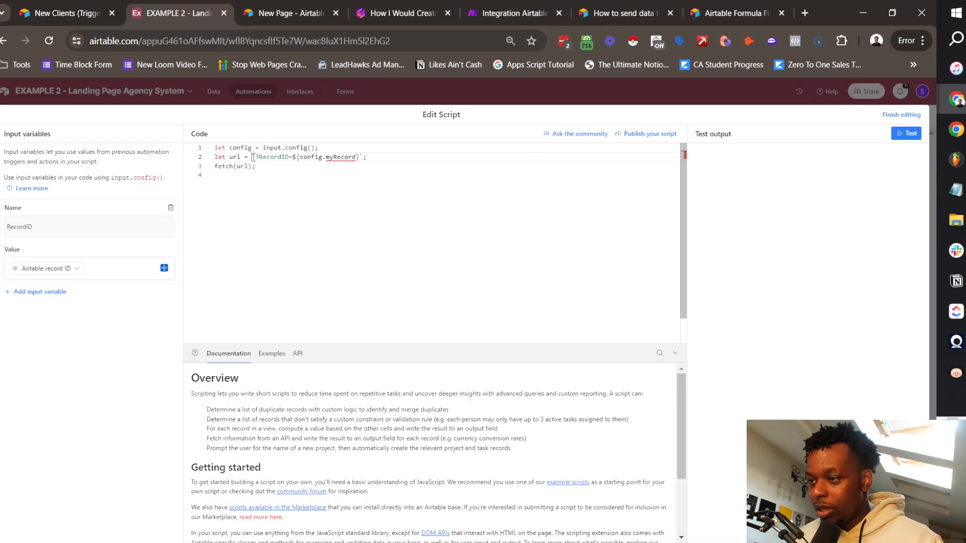
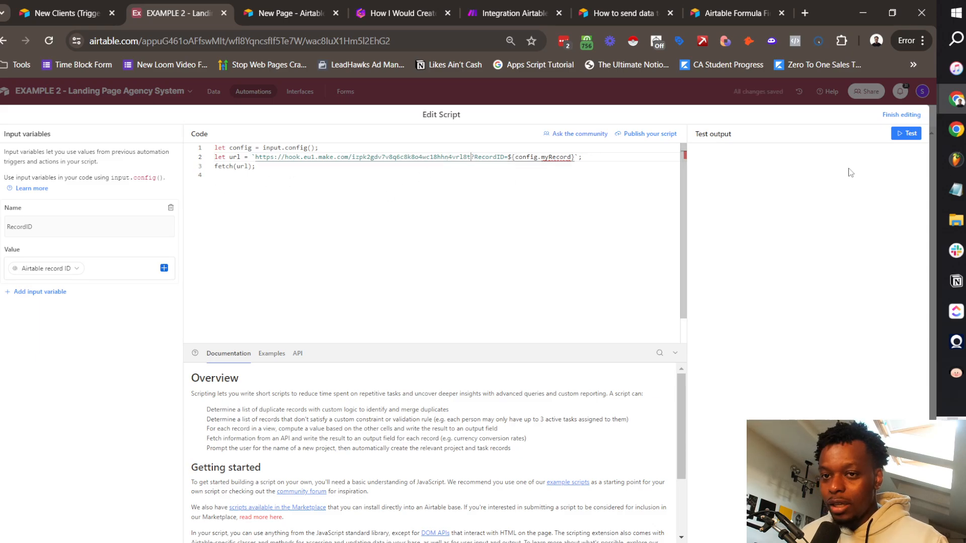
click(903, 119)
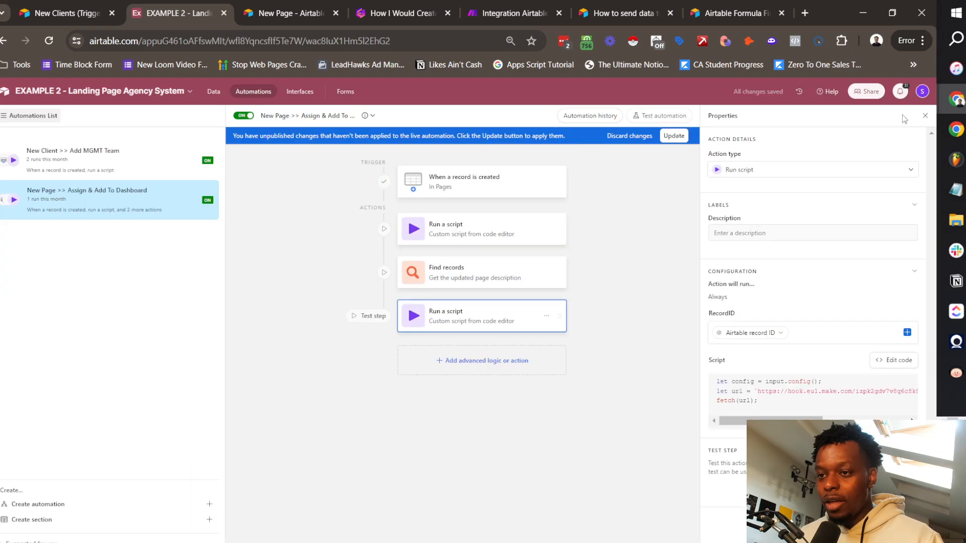
Step: Change config.myRecord to config.RecordID in the script
click(913, 360)
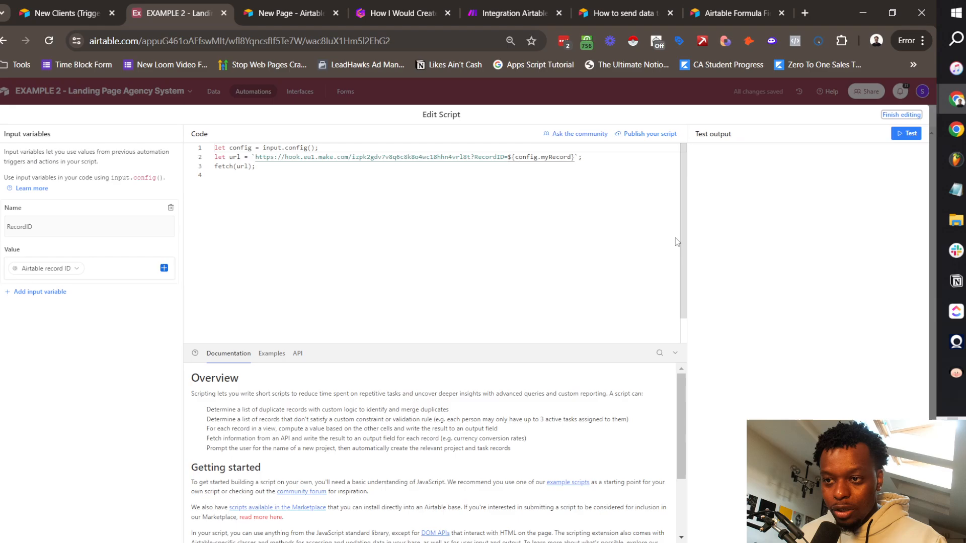
double_click(549, 157)
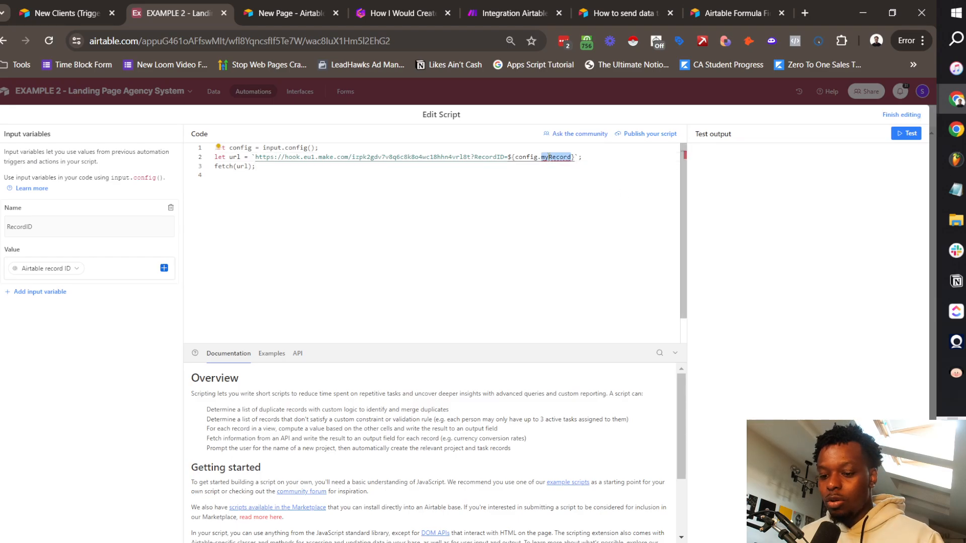
text(R)
click(624, 167)
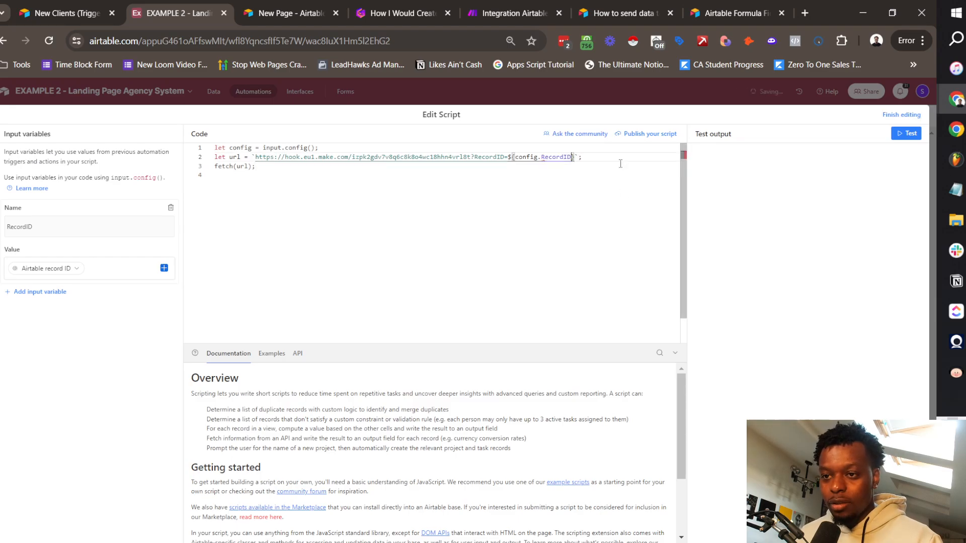
click(901, 114)
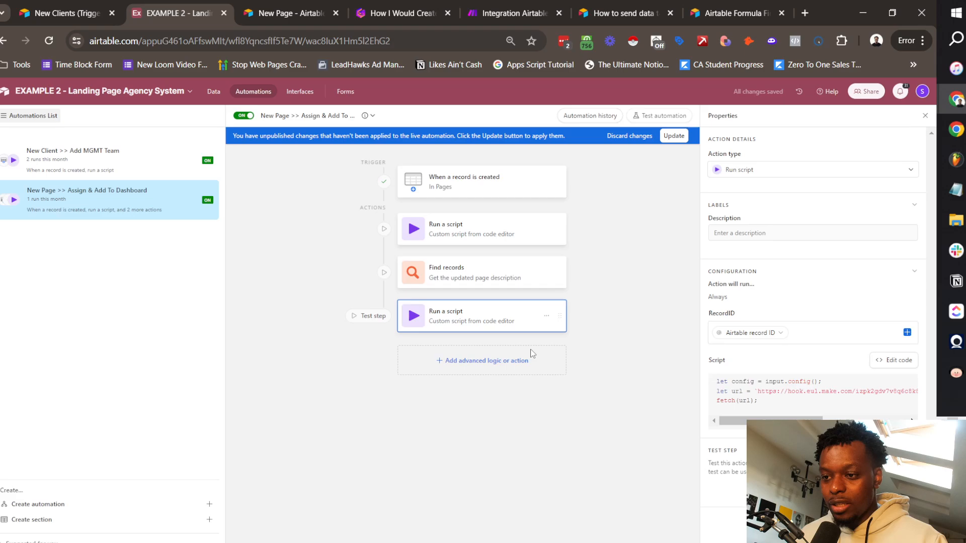
Step: Add a Create record step described 'Add das' targeting the Dashboard Items table
click(483, 364)
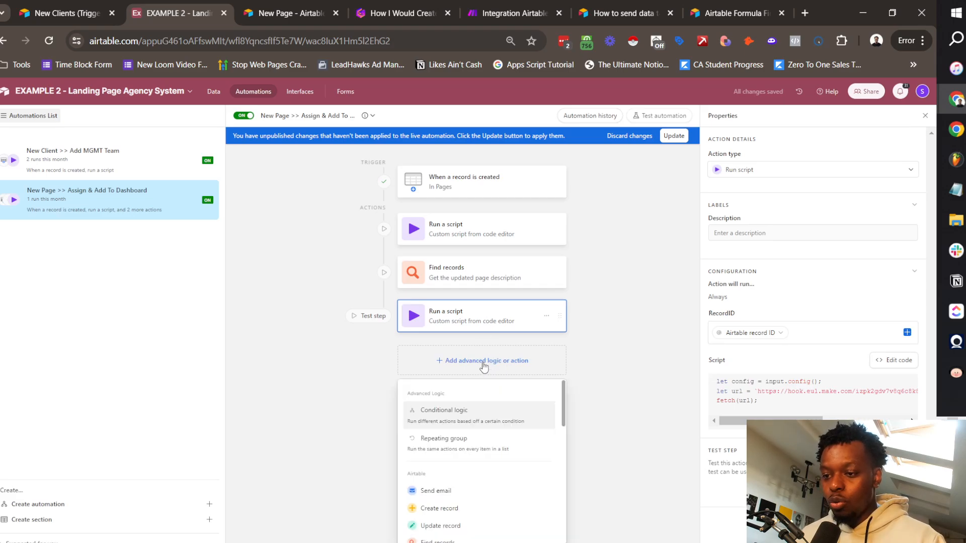
scroll(472, 493, down, 2)
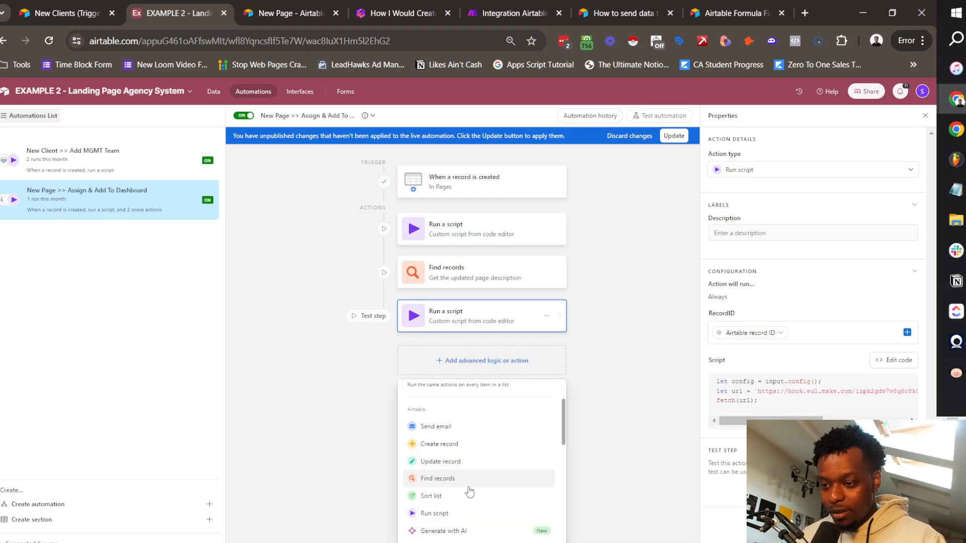
click(447, 444)
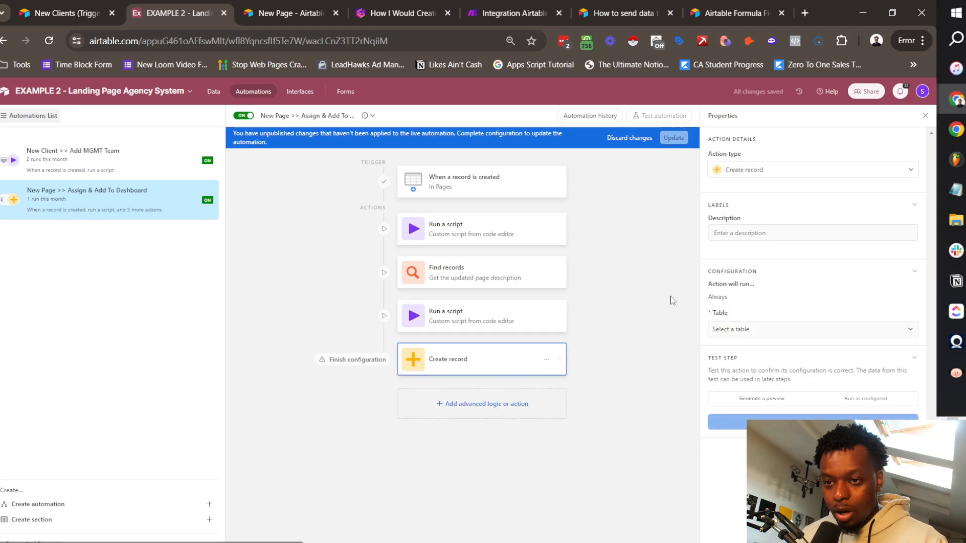
click(761, 234)
text(Add dashboard item)
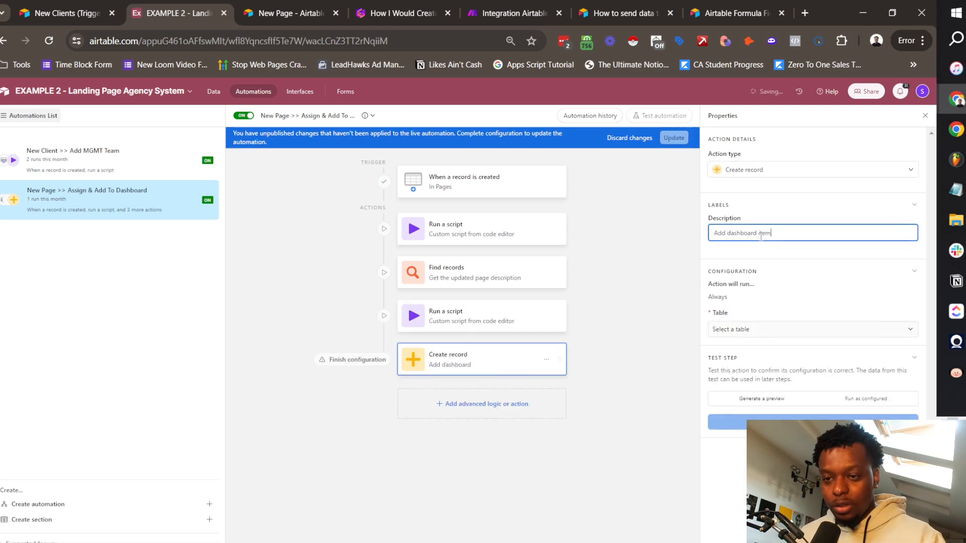
click(758, 272)
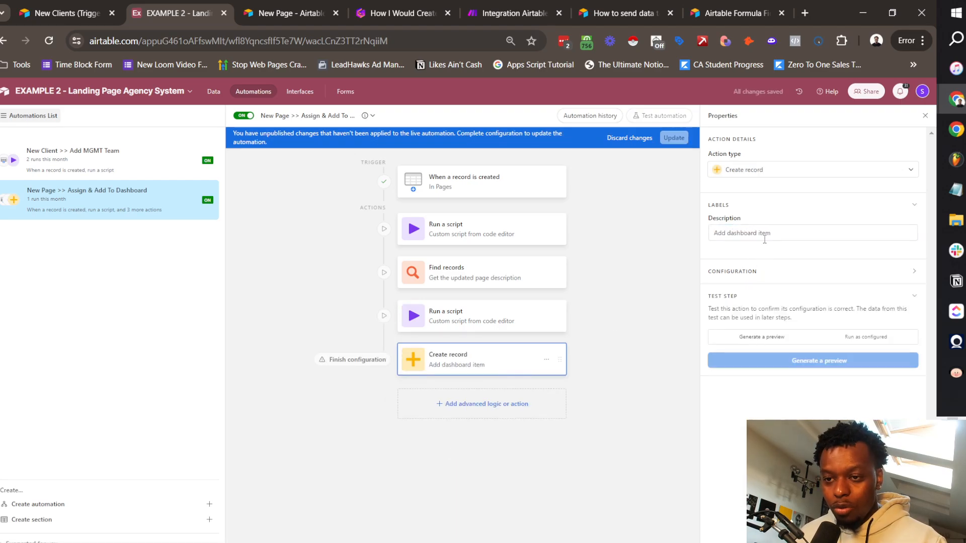
click(767, 273)
click(755, 332)
click(750, 378)
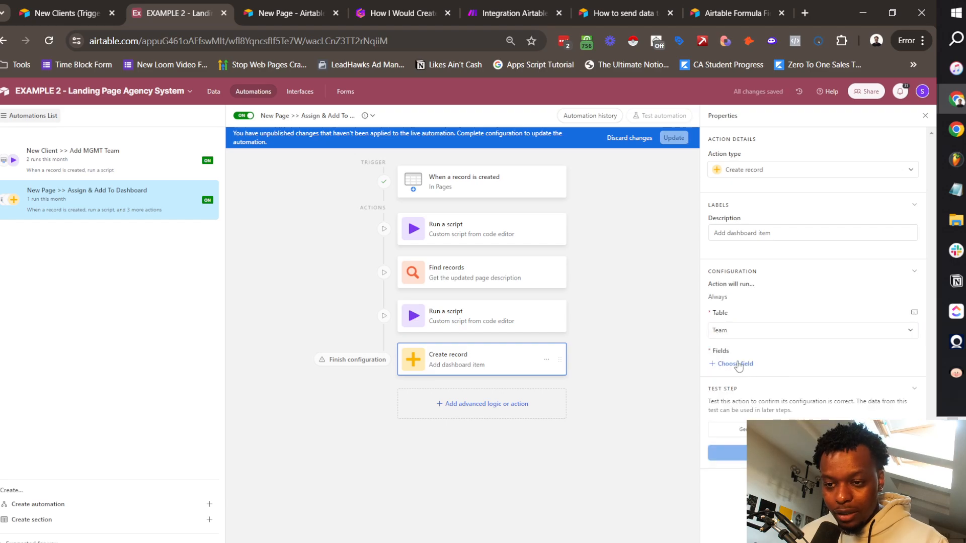
click(743, 333)
click(735, 412)
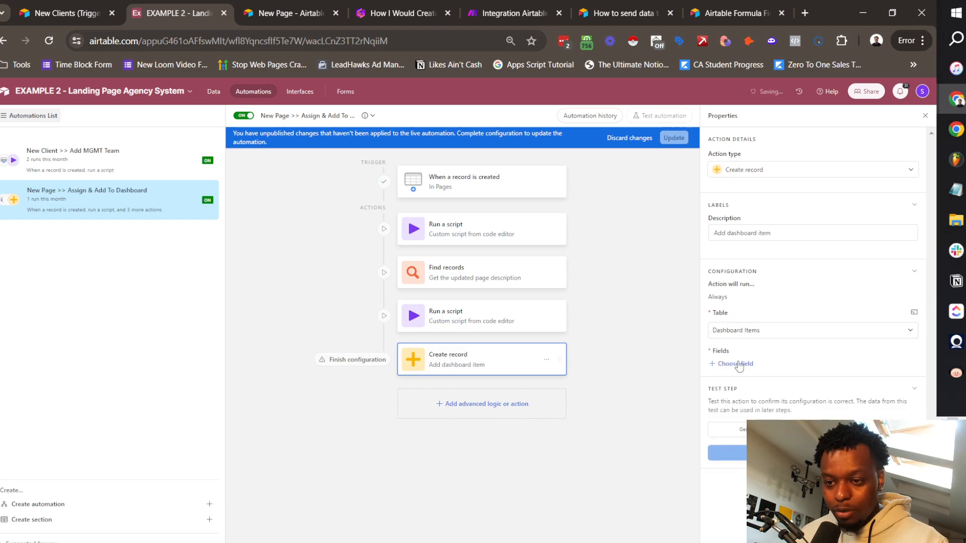
Step: Add the Page Name, Company Name and Status fields to the record step
click(735, 364)
click(744, 397)
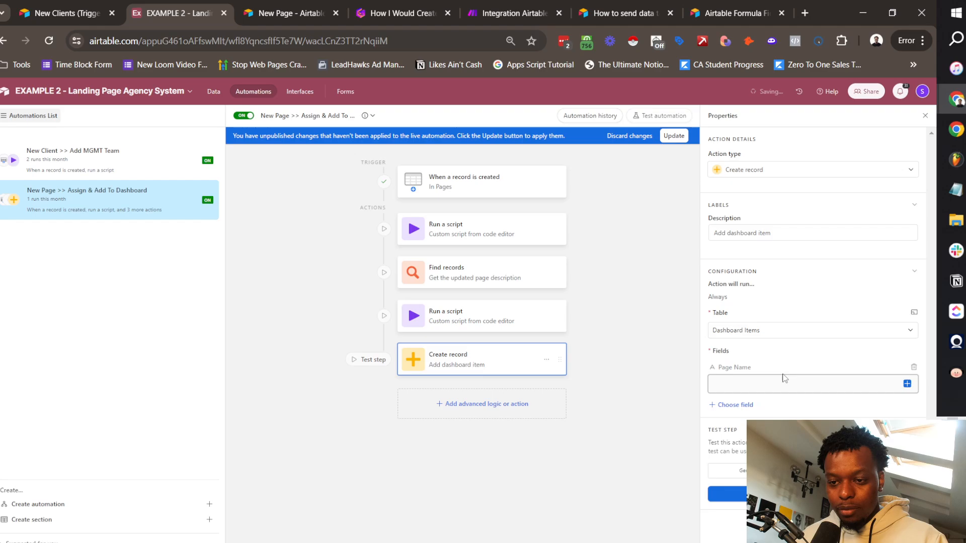
click(734, 405)
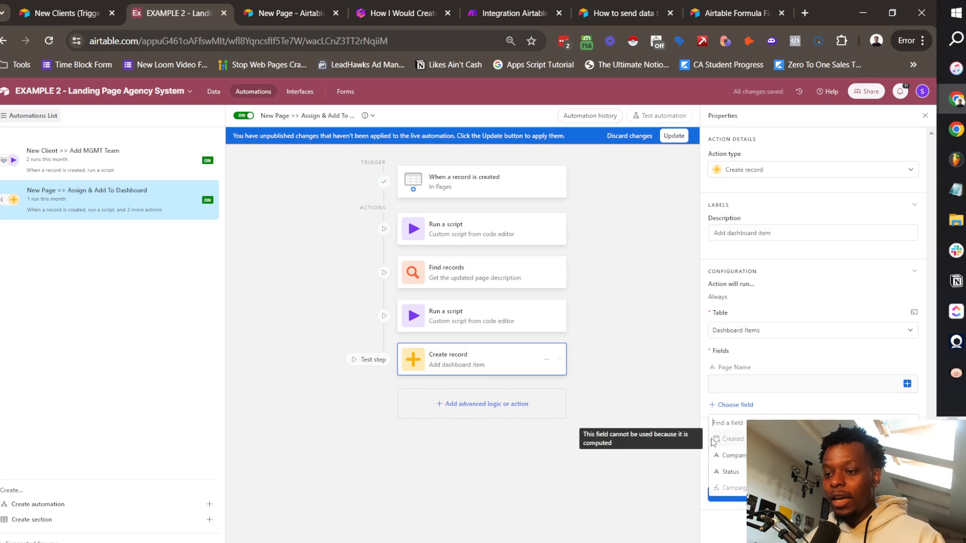
click(745, 462)
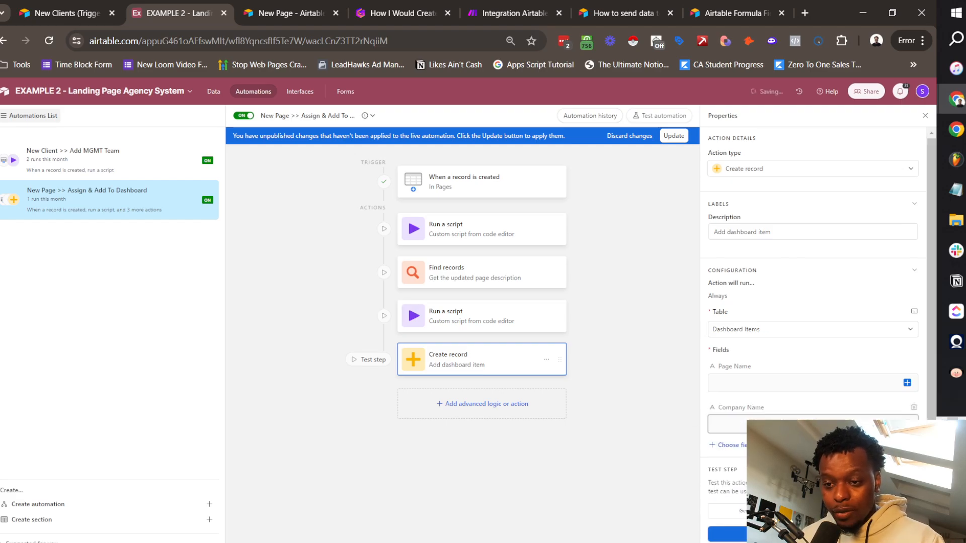
click(733, 482)
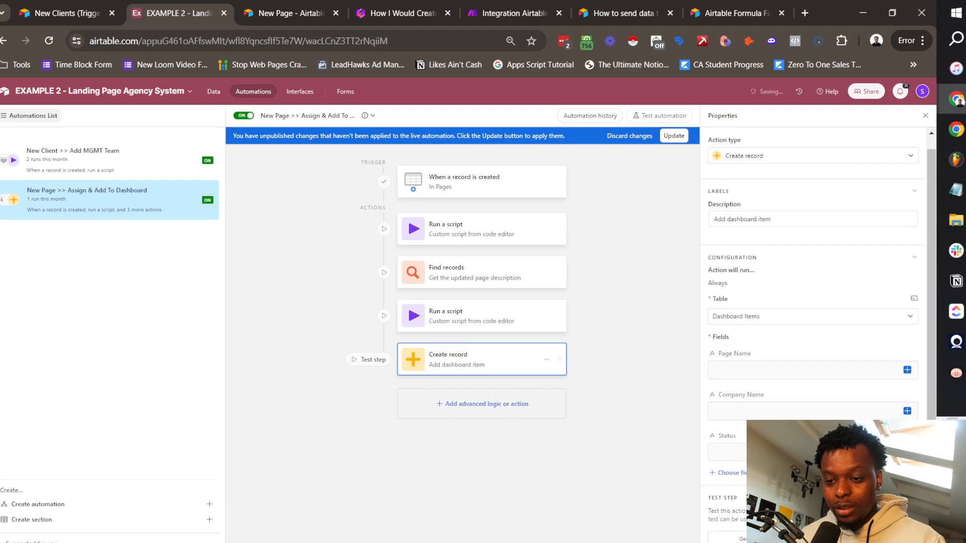
Step: Delete the trial Create record step
scroll(785, 443, down, 1)
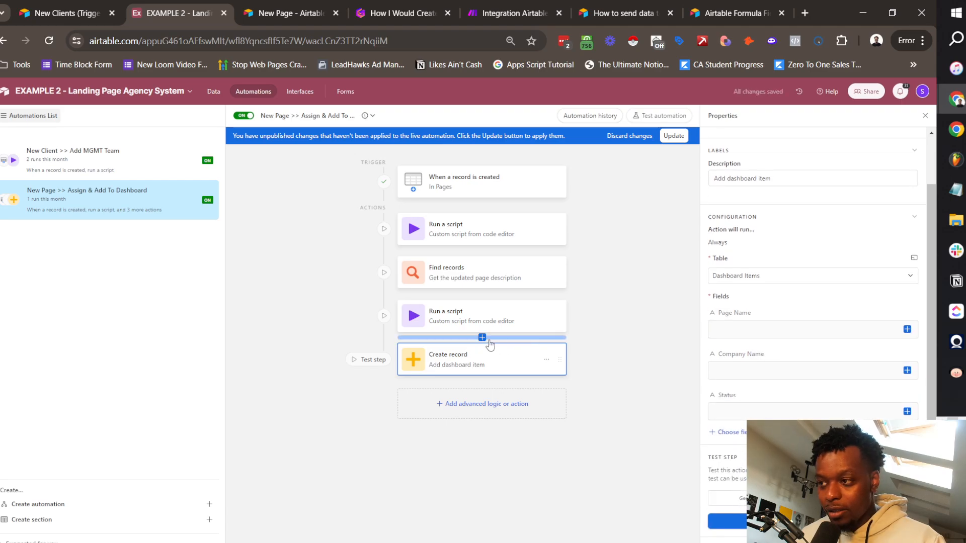
click(486, 340)
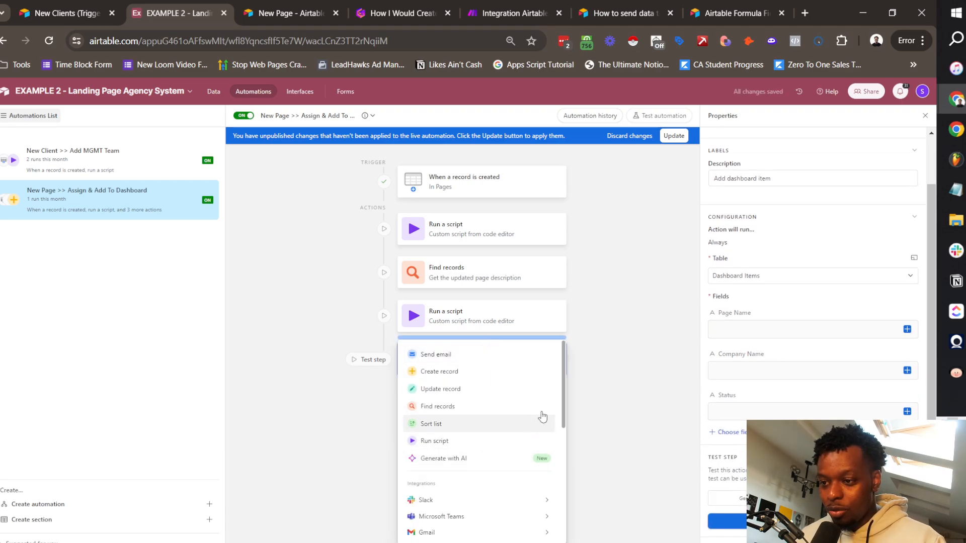
click(600, 398)
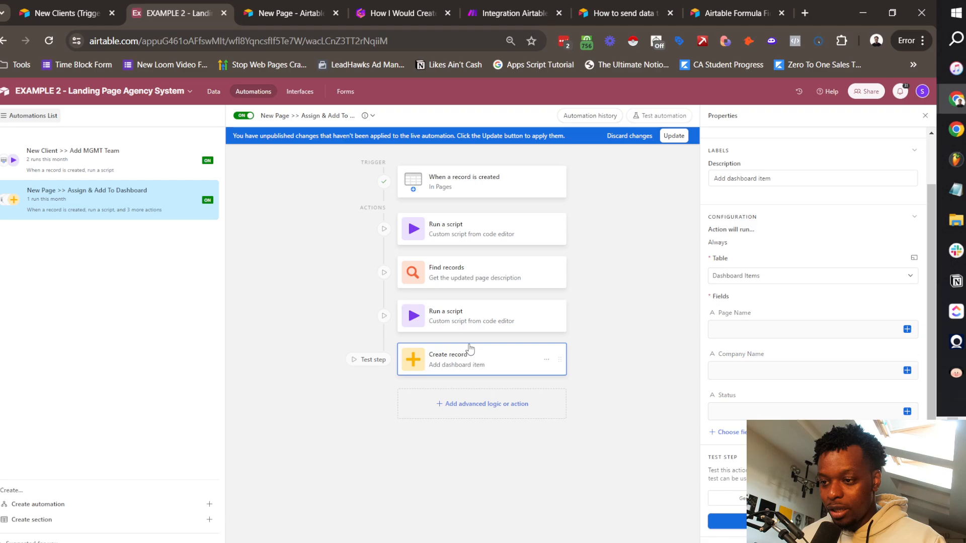
click(547, 362)
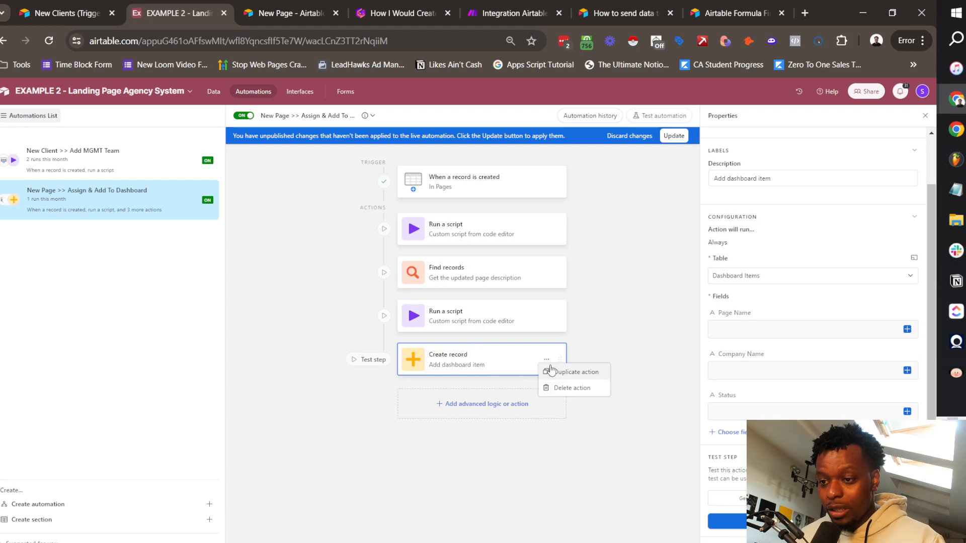
click(559, 398)
click(626, 404)
Step: Add a conditional group where Status is not 00 - Backlog
click(494, 366)
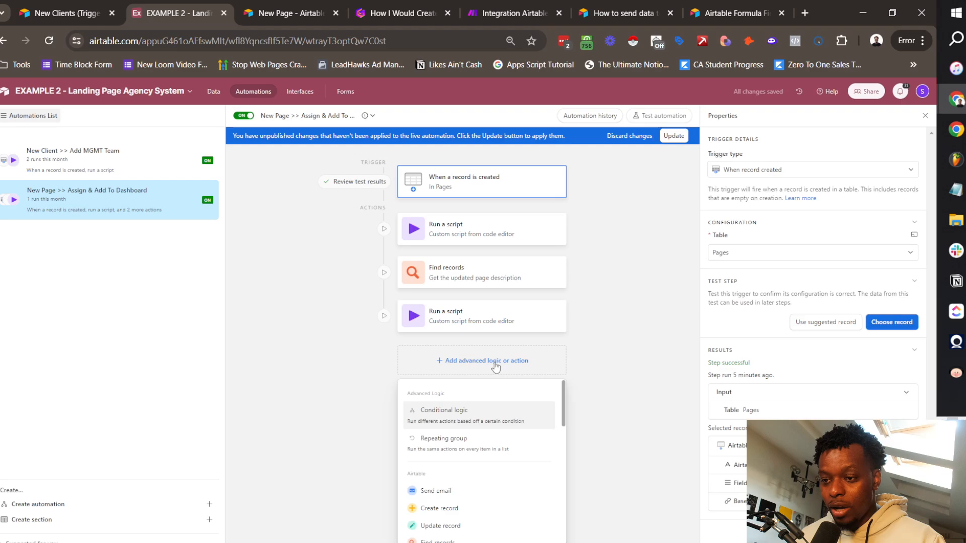
click(470, 412)
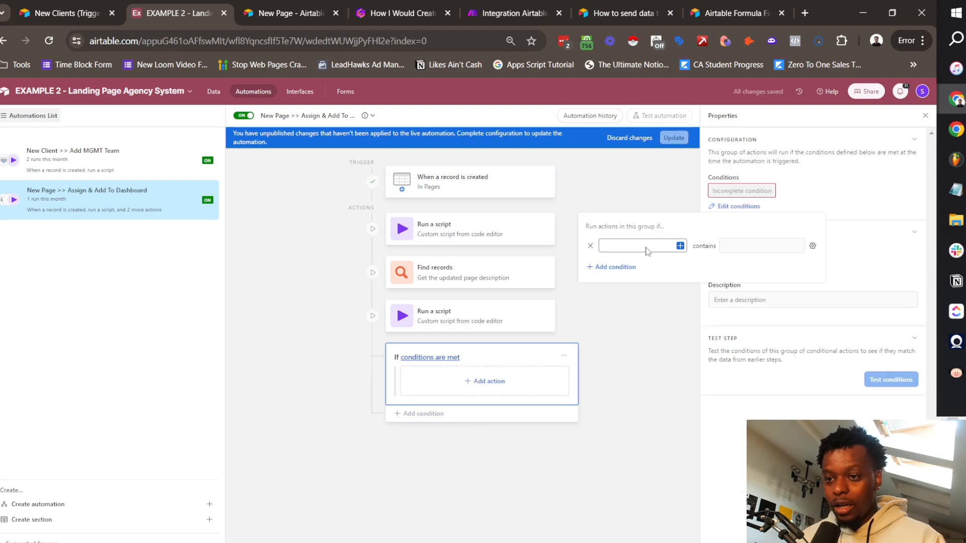
click(680, 246)
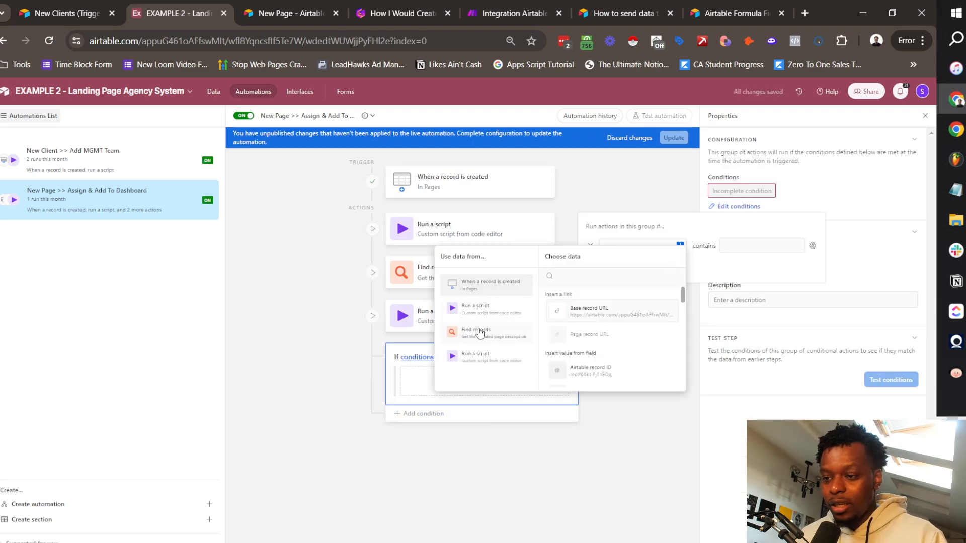
scroll(598, 356, down, 1)
click(595, 315)
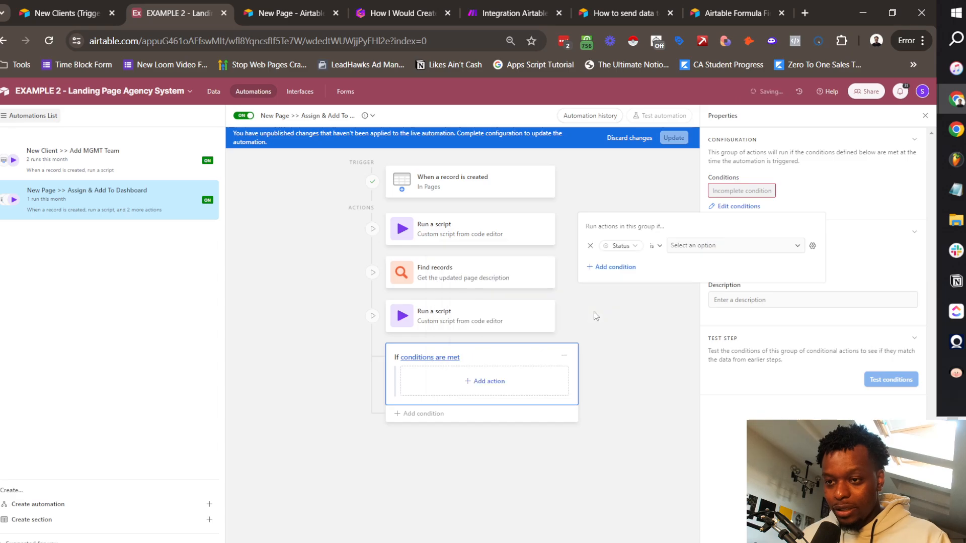
click(655, 246)
click(685, 305)
click(734, 246)
click(718, 287)
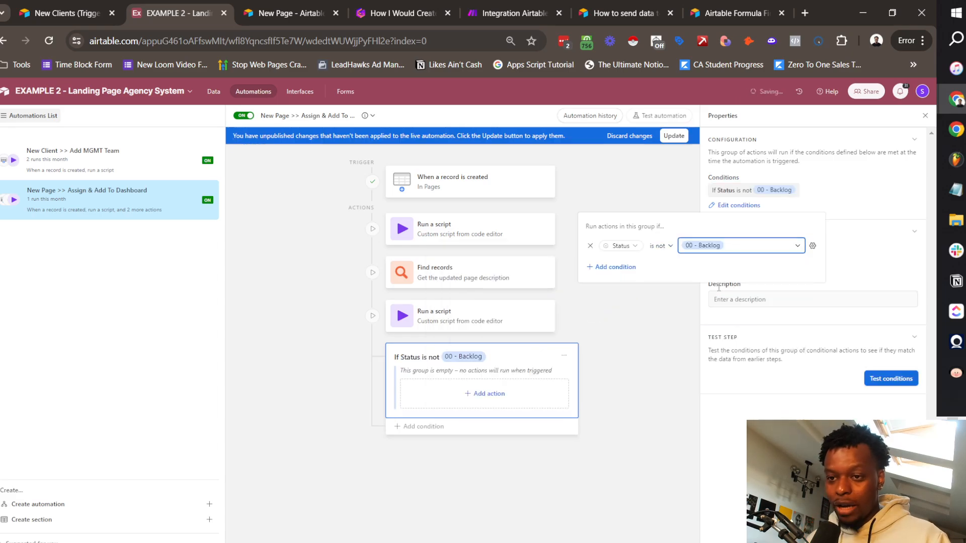
Step: Add a Create record action 'Add dashboard item' in the Dashboard Items table
click(514, 399)
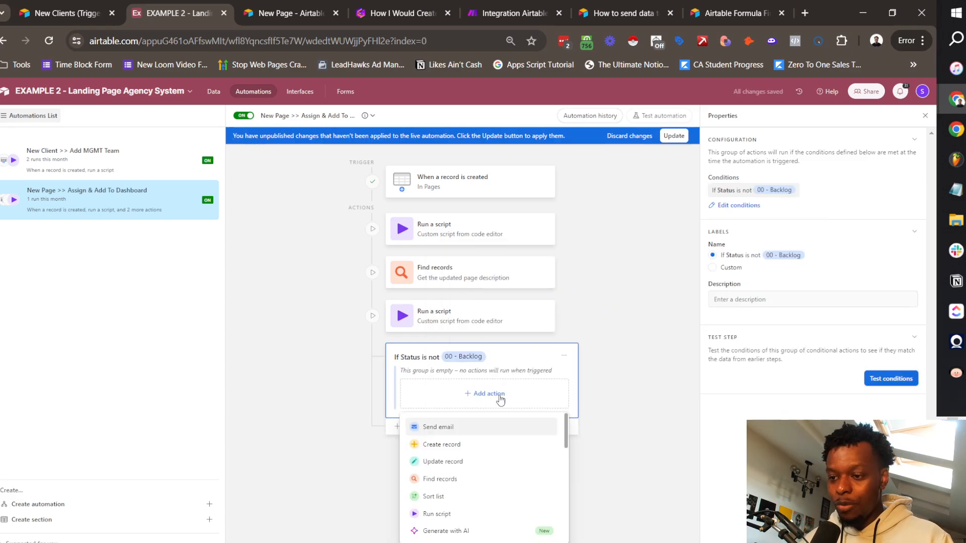
click(456, 447)
click(761, 233)
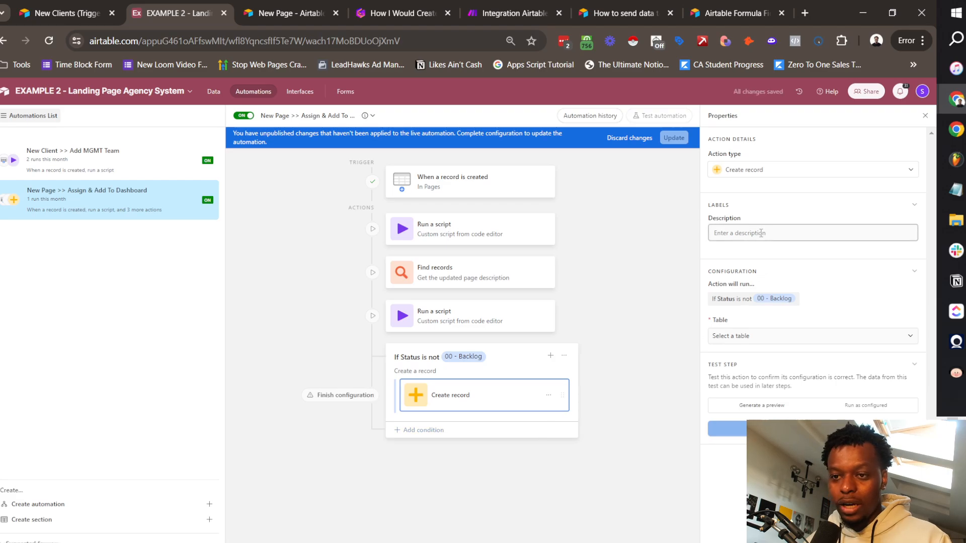
text(Add )
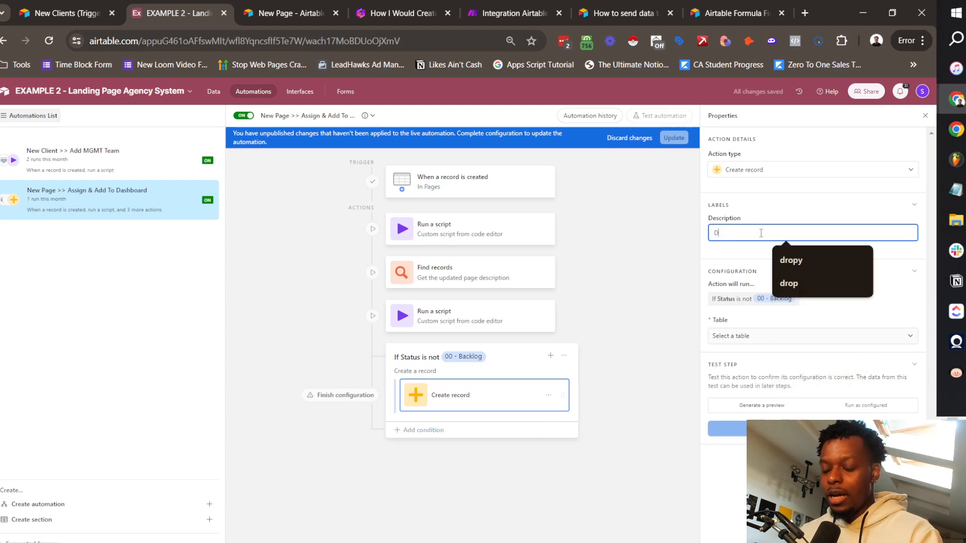
text(dashboard item)
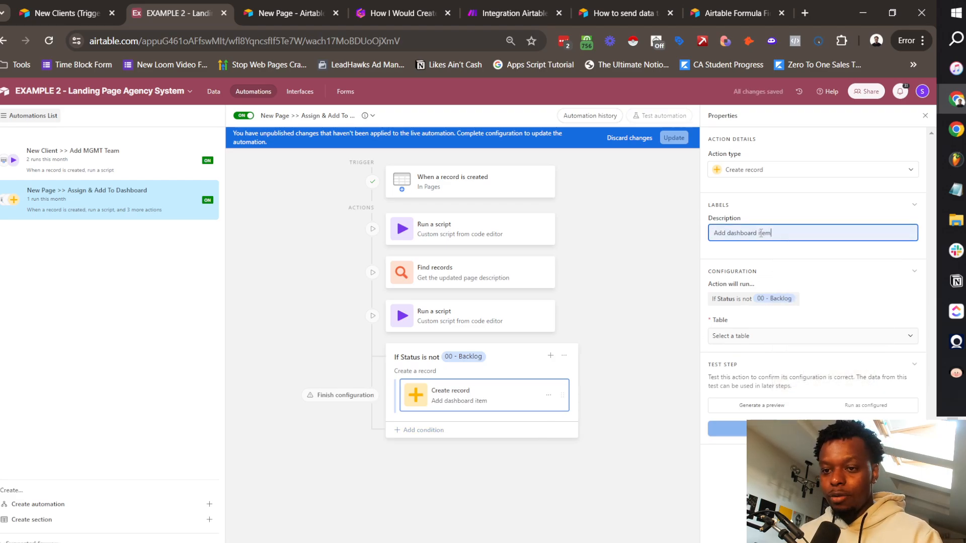
click(759, 336)
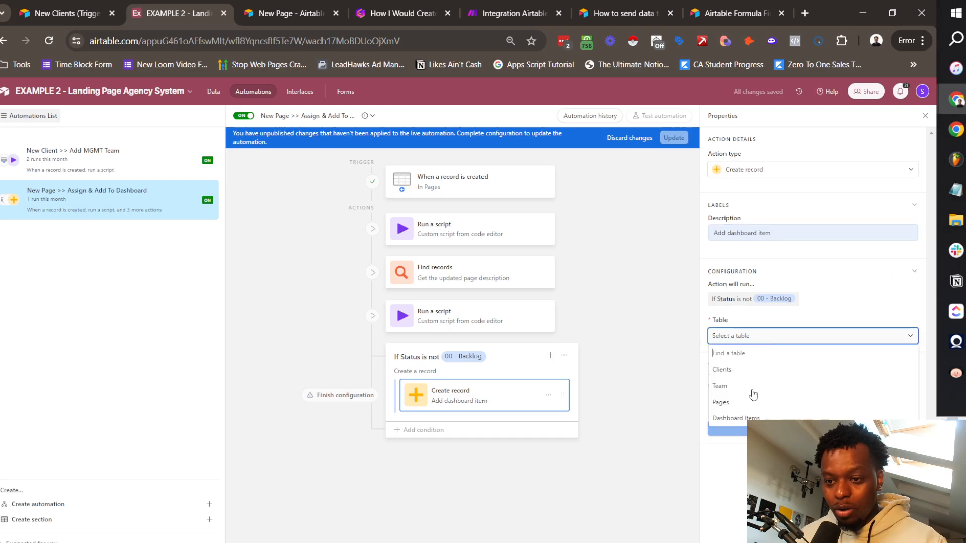
click(754, 421)
Step: Add the Page Name, Company Name and Status fields to the new record action
click(727, 370)
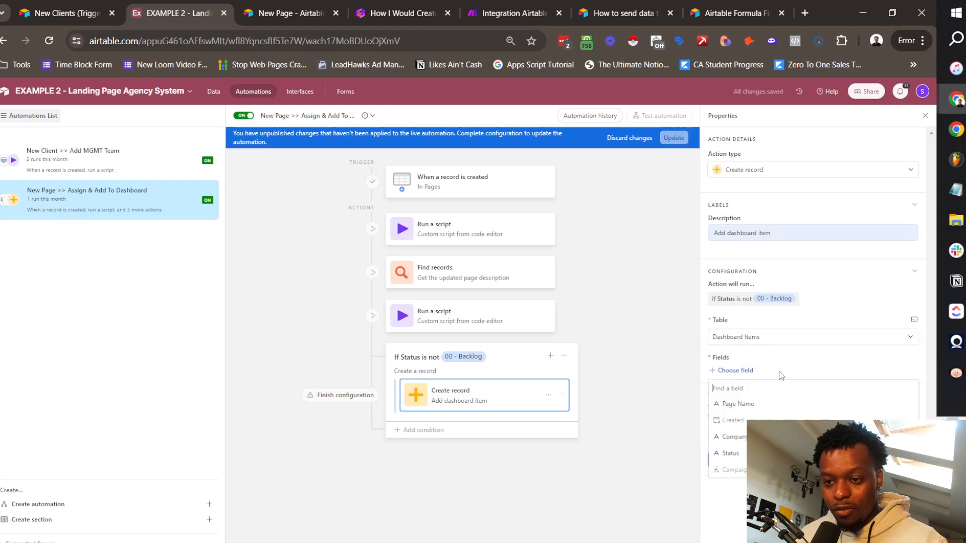
click(752, 402)
click(742, 413)
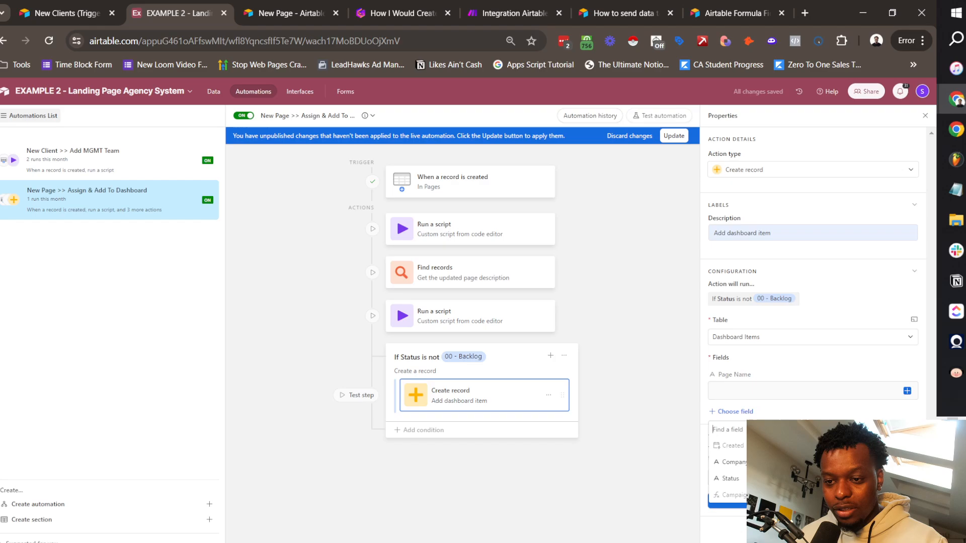
click(740, 461)
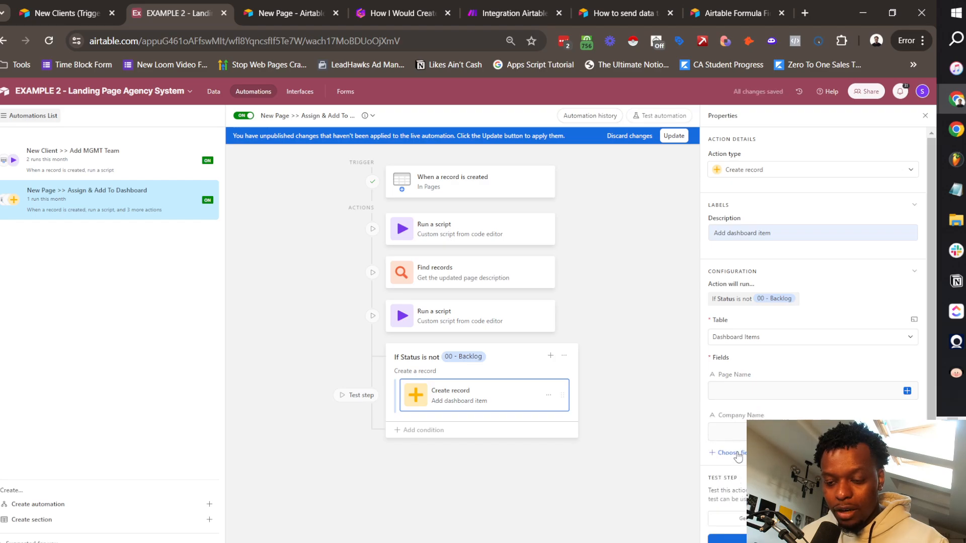
click(732, 452)
click(738, 505)
click(884, 391)
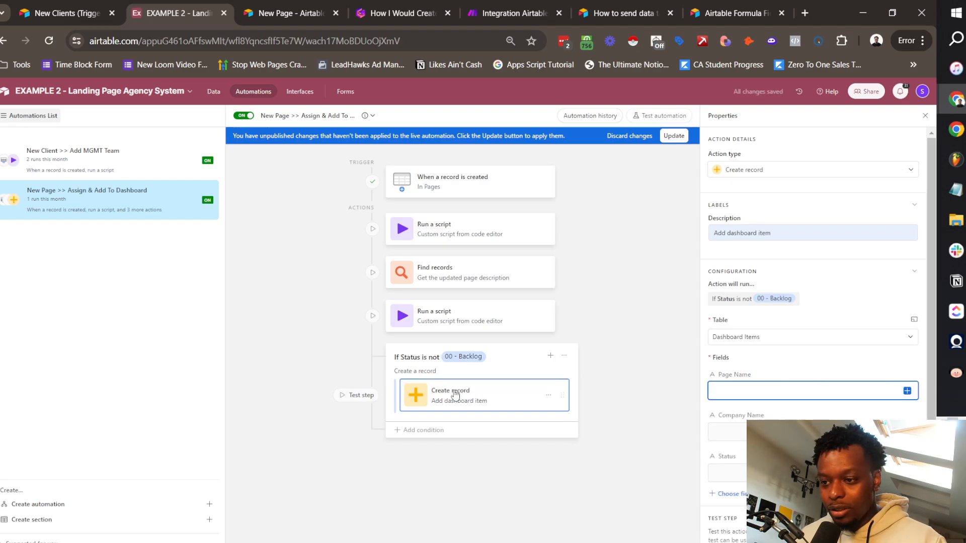
Step: Delete the conditional group
click(568, 362)
click(567, 358)
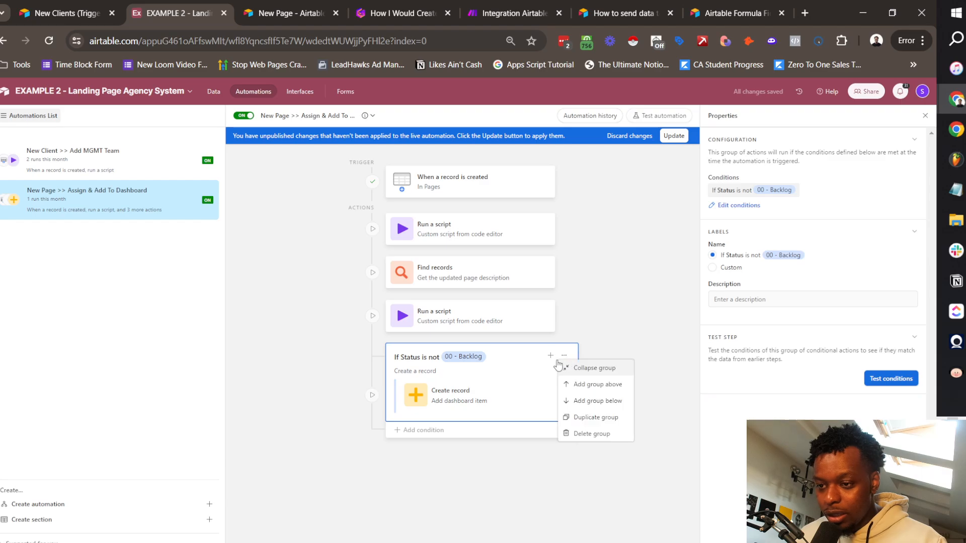
click(495, 360)
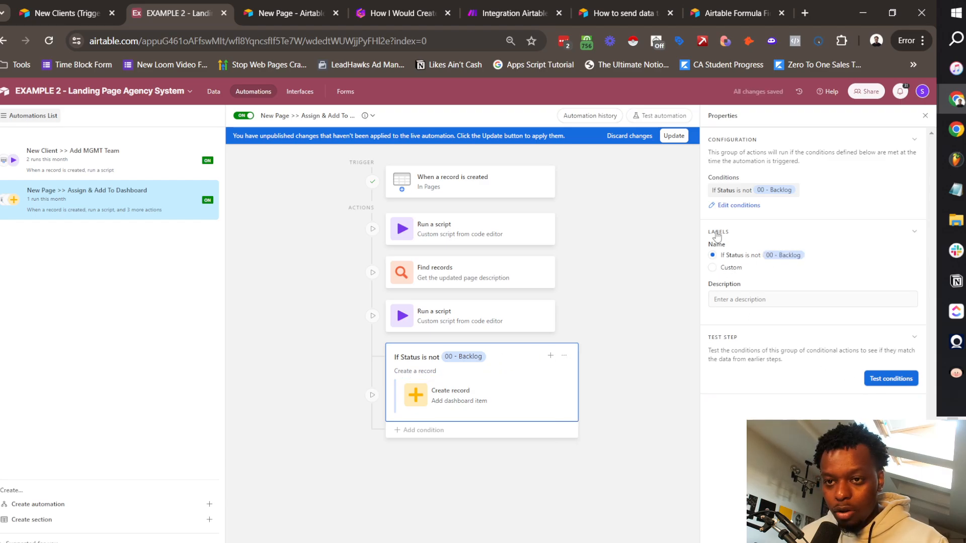
click(565, 357)
click(584, 433)
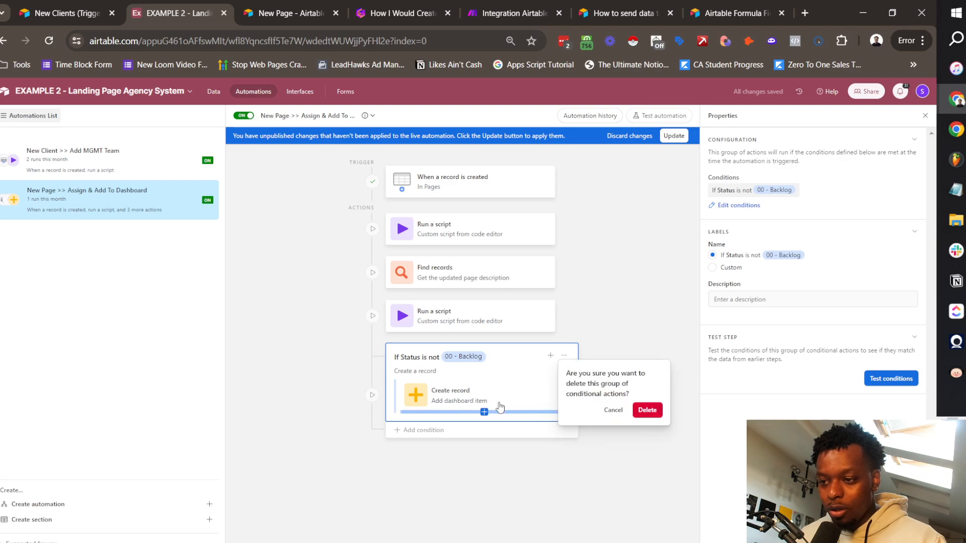
click(647, 410)
Step: Add a new conditional group based on the Find records step's Status list
click(453, 360)
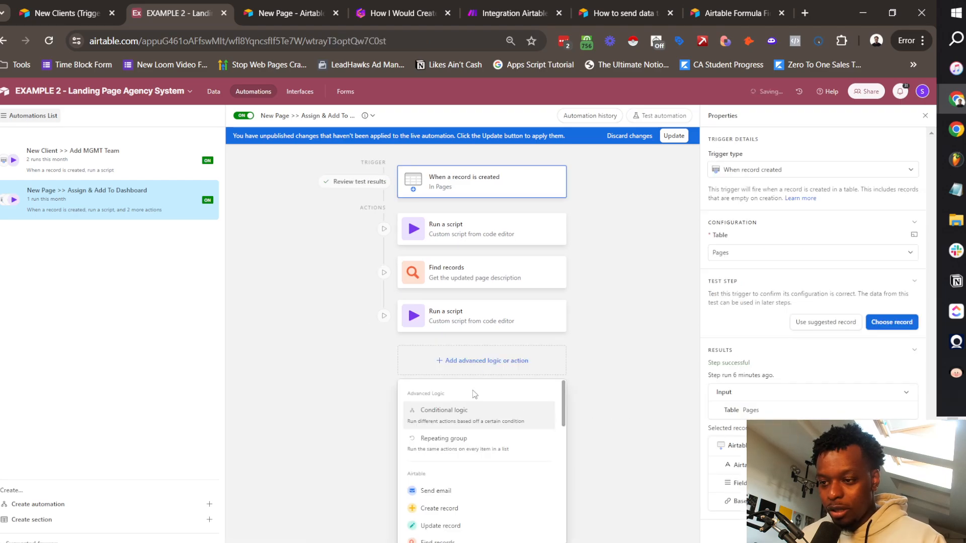
click(441, 413)
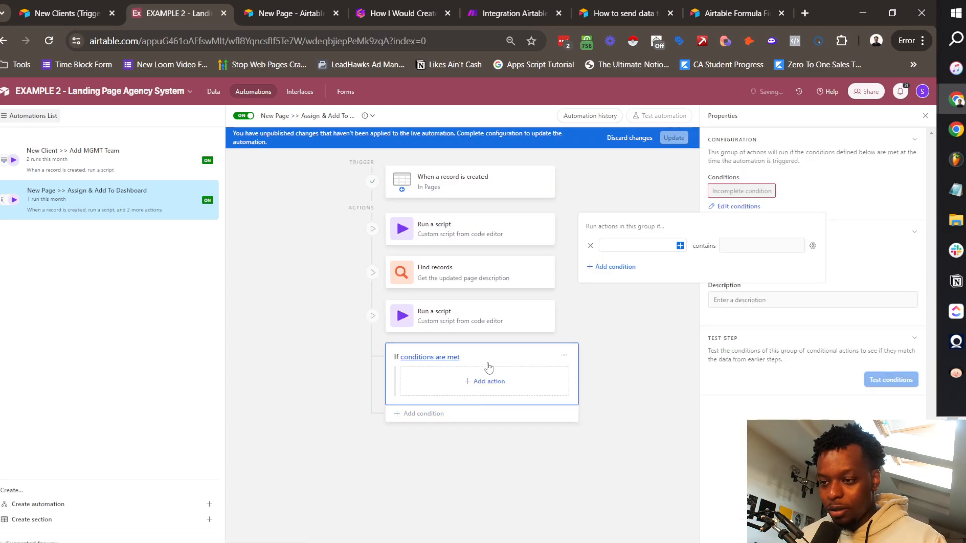
click(680, 245)
click(489, 342)
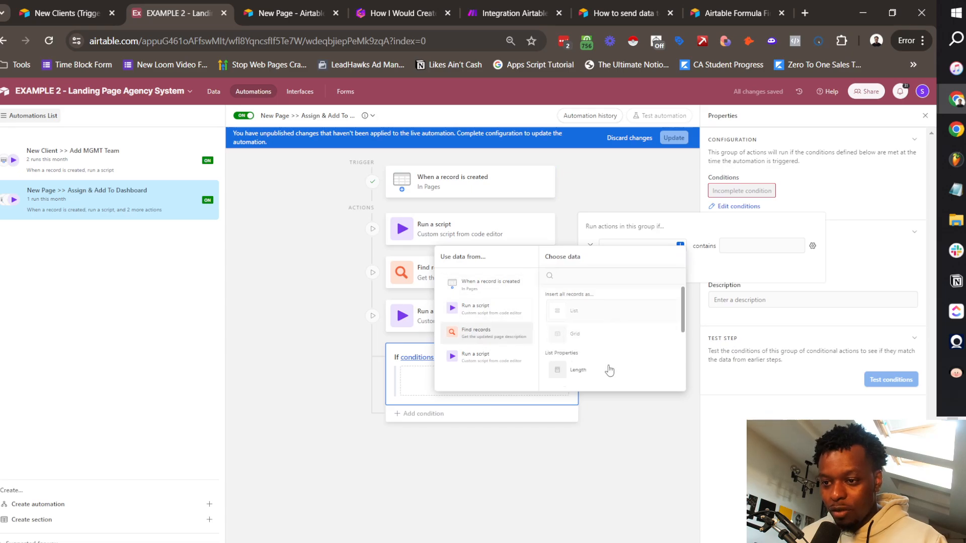
scroll(610, 368, down, 3)
click(611, 337)
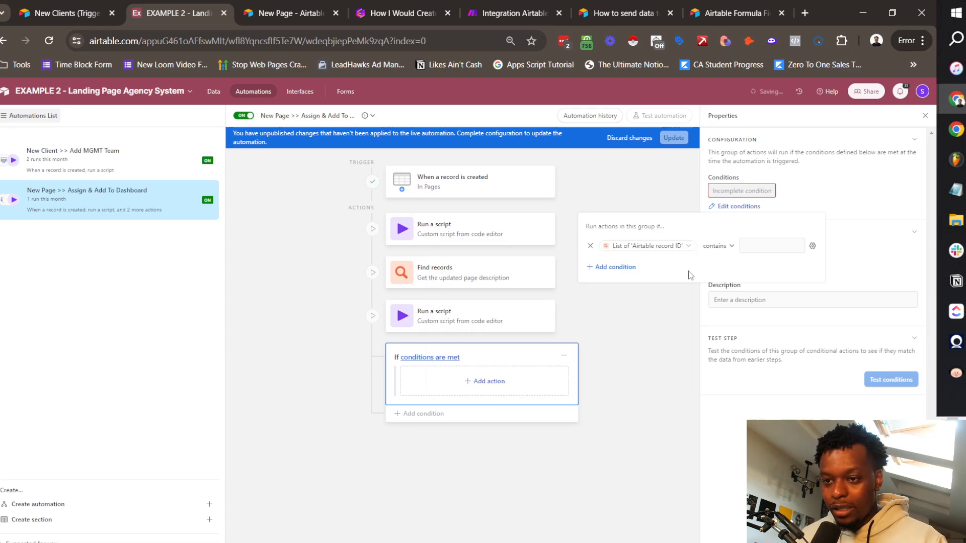
click(677, 248)
click(647, 296)
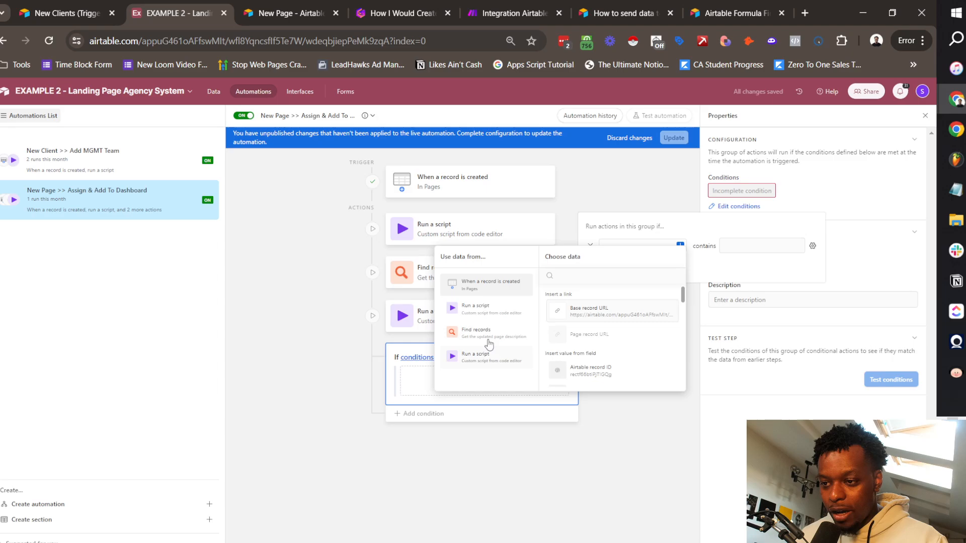
click(488, 342)
scroll(611, 354, down, 2)
scroll(619, 352, down, 3)
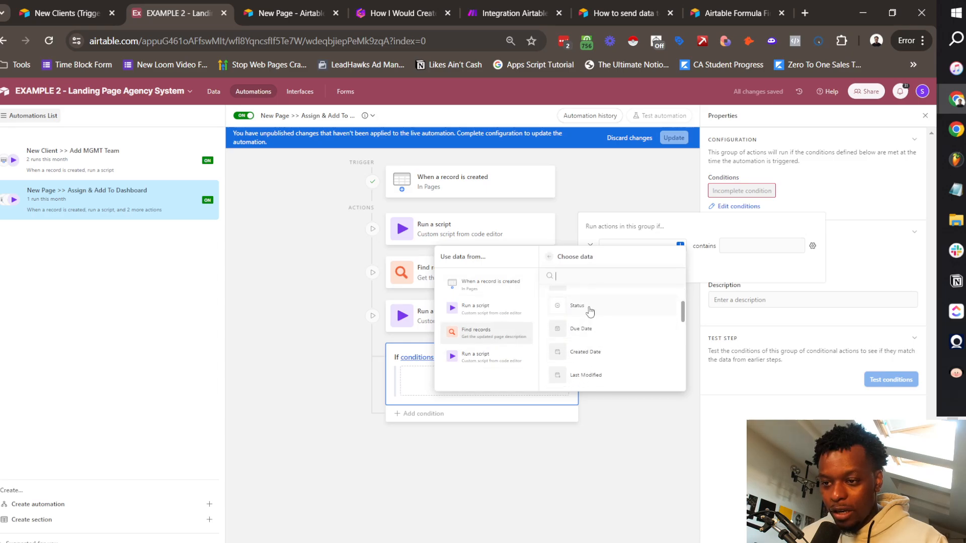
click(584, 309)
Step: Set the condition to Status has none of 00 - Backlog
click(686, 246)
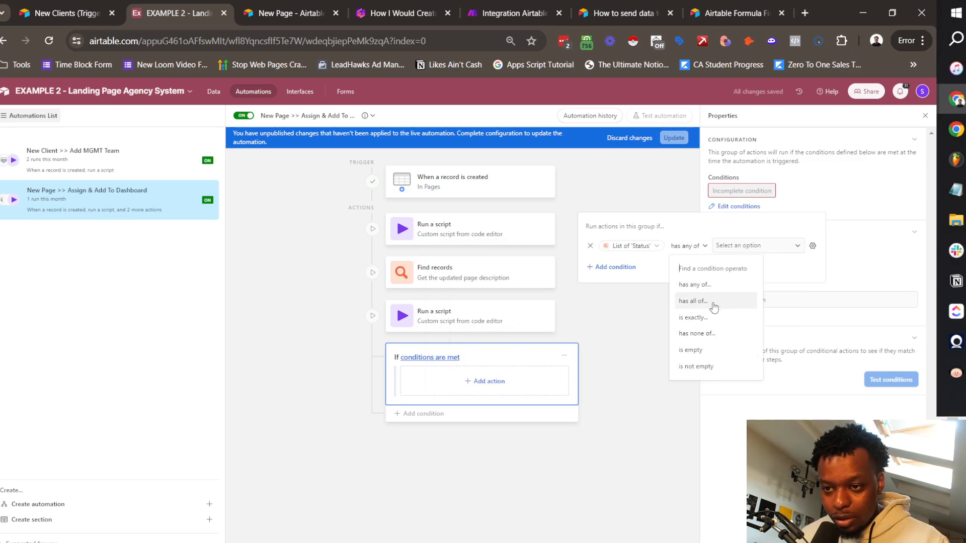
click(705, 334)
click(753, 245)
click(755, 282)
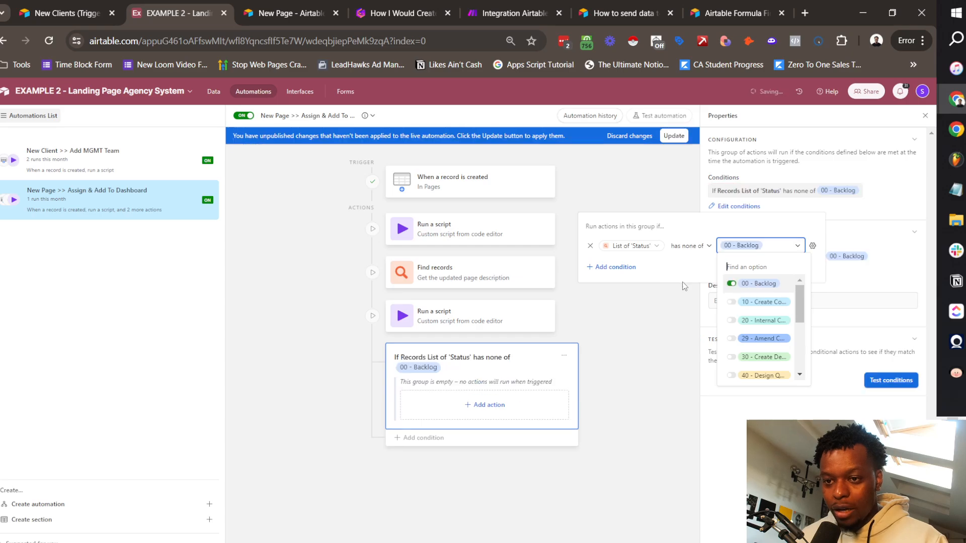
click(831, 294)
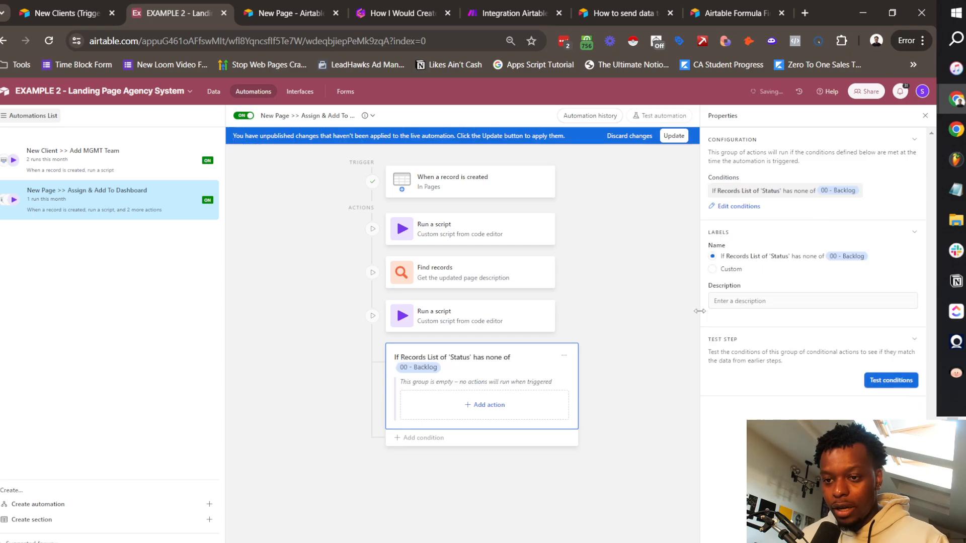
Step: Describe the group as 'If it's not a backlog item'
click(755, 301)
text(If it's not a )
text(backlog )
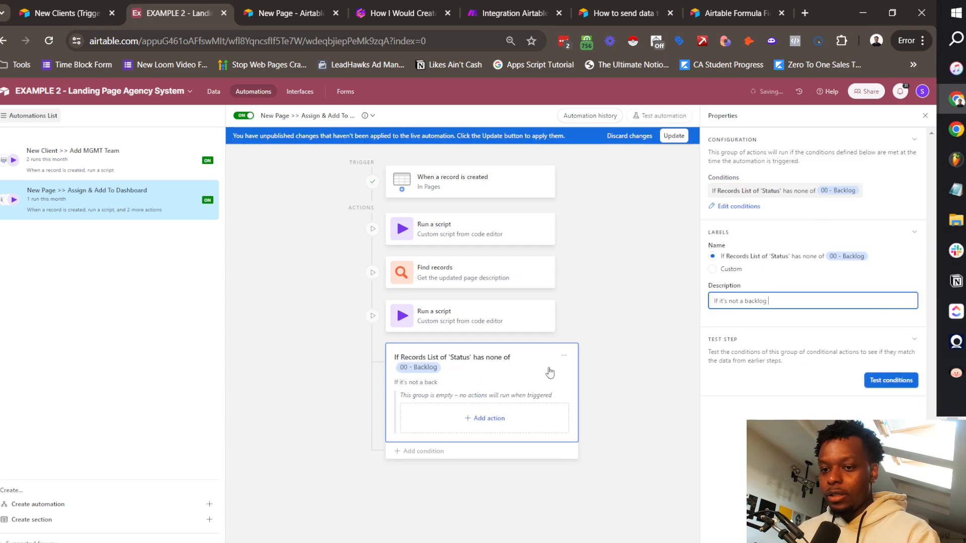
text(item)
click(733, 322)
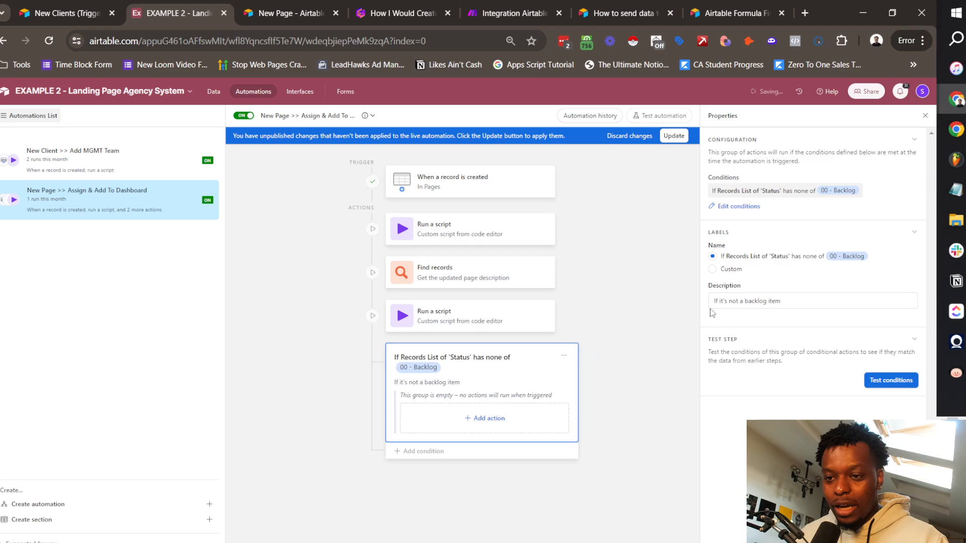
click(470, 419)
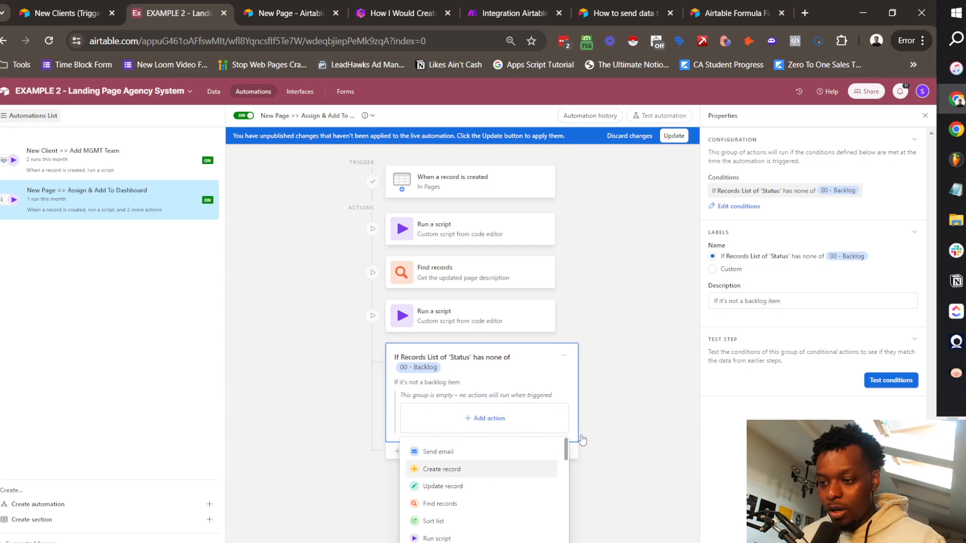
Step: Add a Create record action in Dashboard Items with Page Name, Company Name and Status fields
click(538, 469)
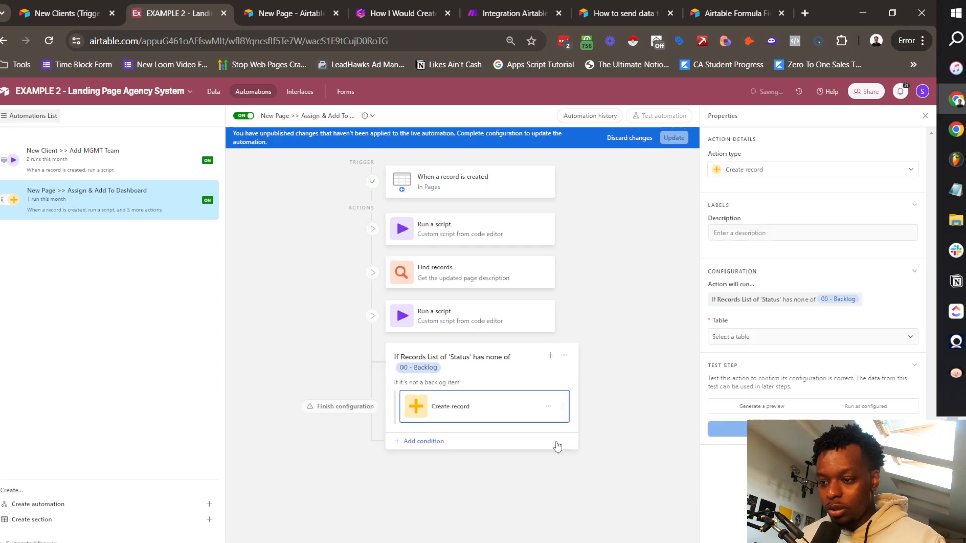
click(759, 335)
click(740, 417)
click(728, 376)
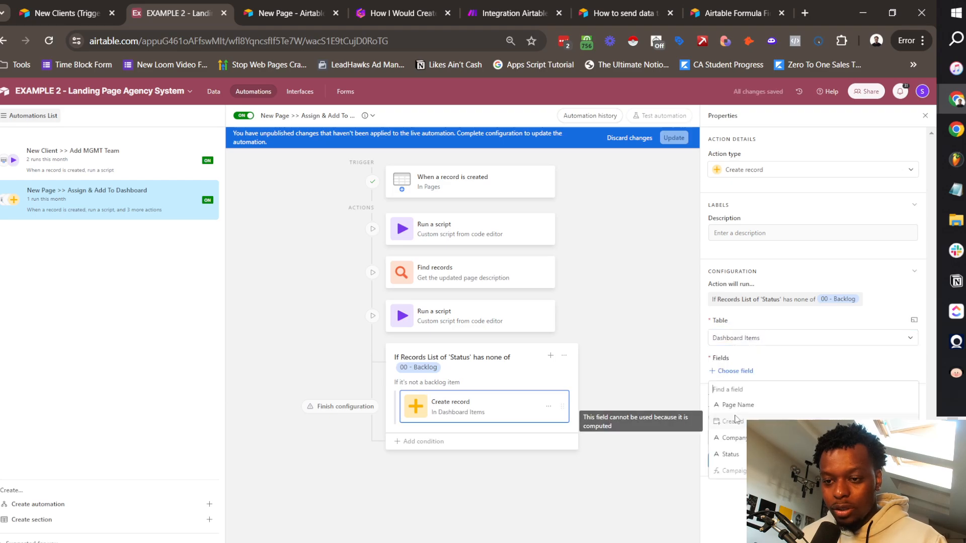
click(736, 419)
click(750, 411)
click(748, 462)
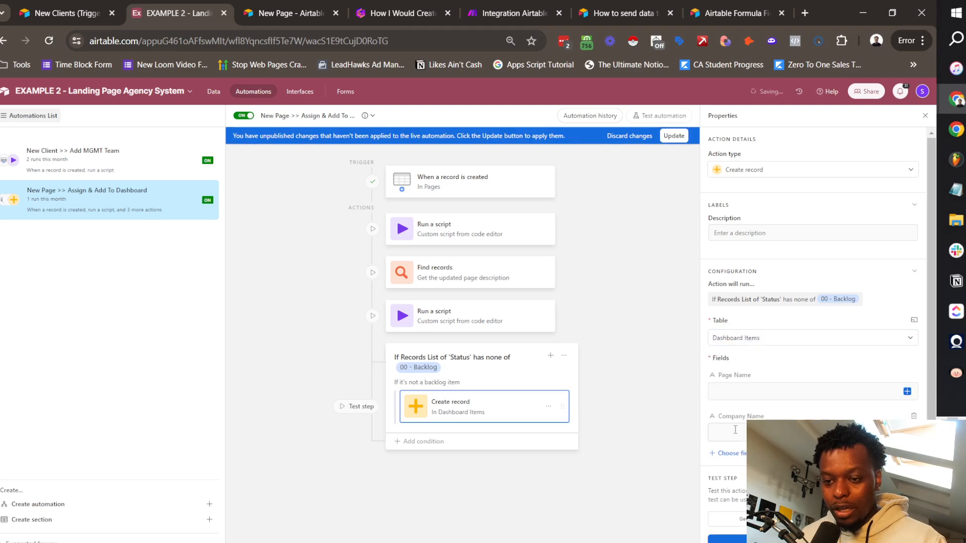
click(740, 455)
Step: Map Page Name to the found record's Page Name
click(730, 503)
click(876, 395)
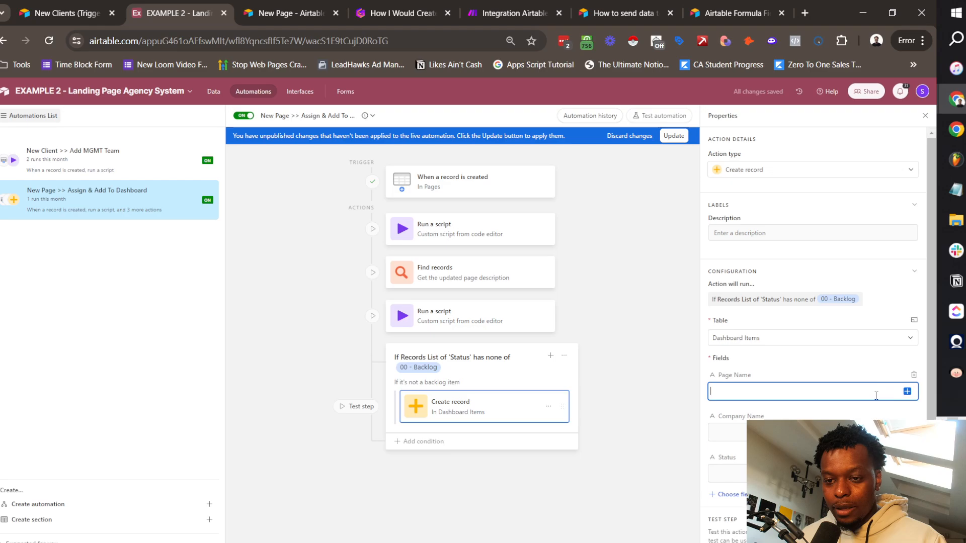
click(906, 392)
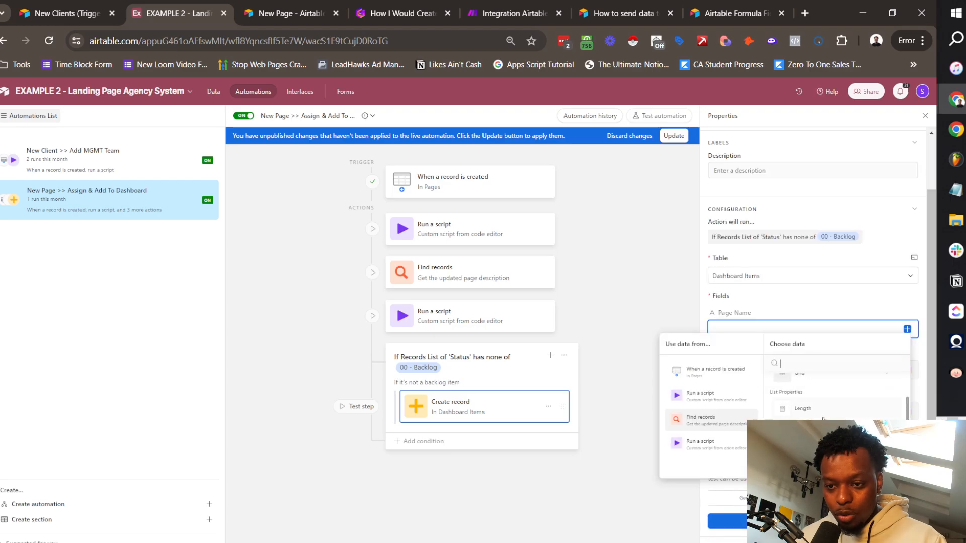
key(ctrl+plus)
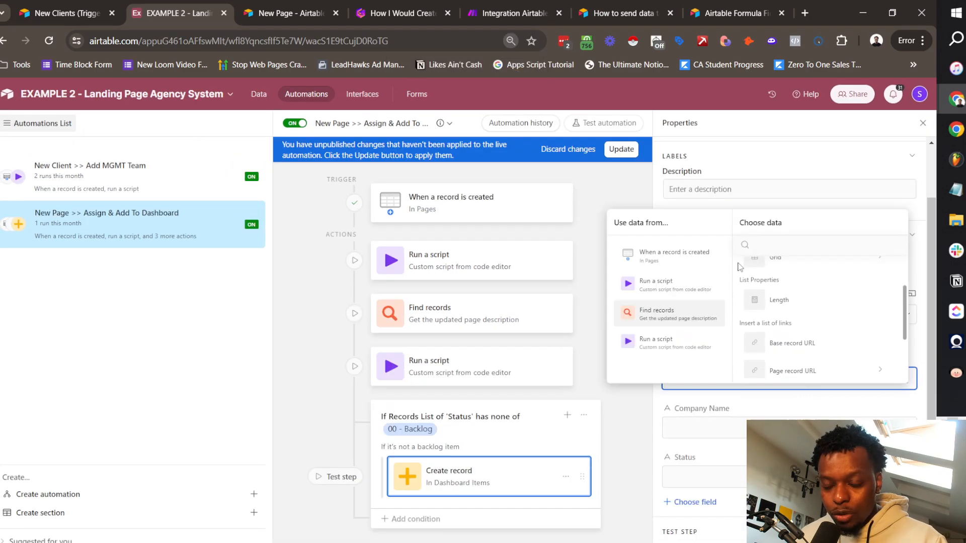
scroll(820, 327, down, 2)
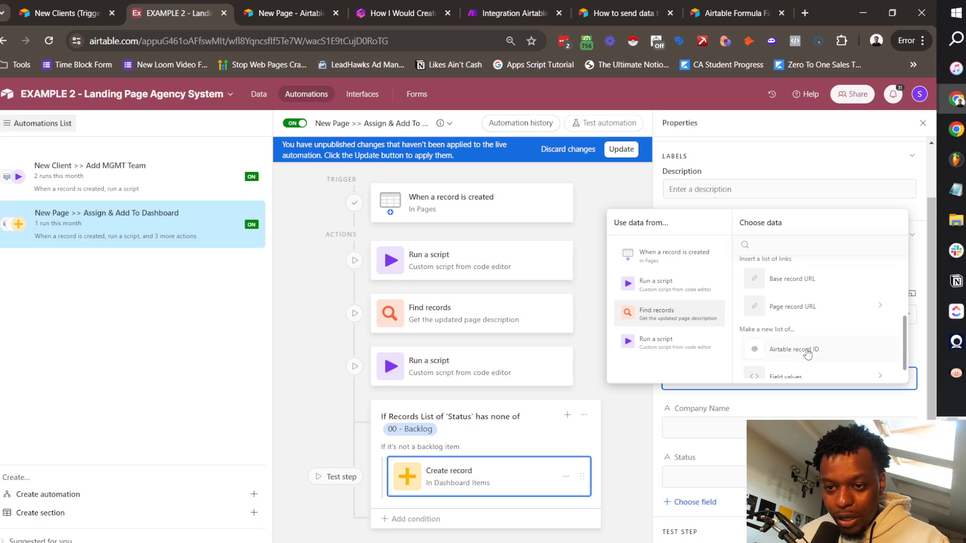
scroll(807, 349, down, 1)
click(794, 367)
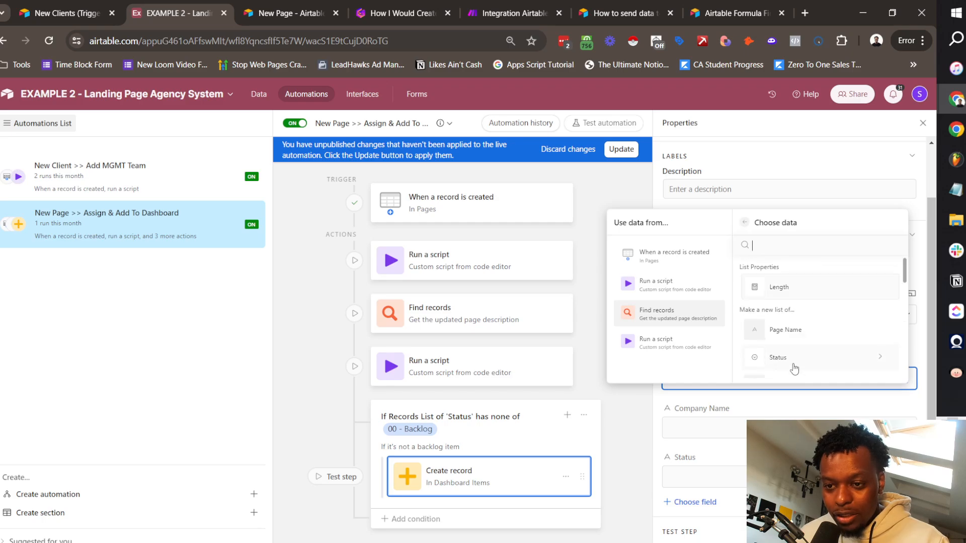
click(798, 329)
Step: Fill Company Name with the found record's Assoc. Client names
click(735, 427)
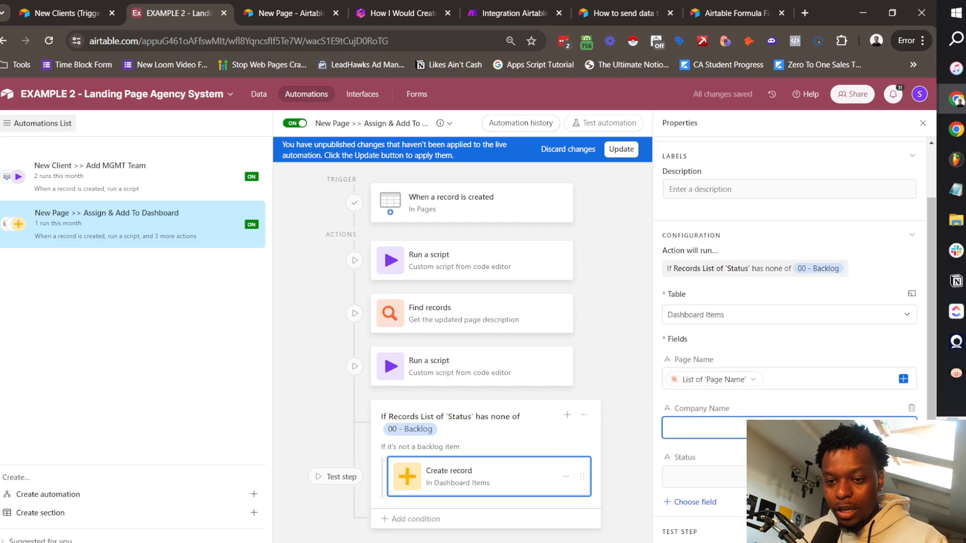
click(904, 428)
click(672, 369)
scroll(802, 382, down, 1)
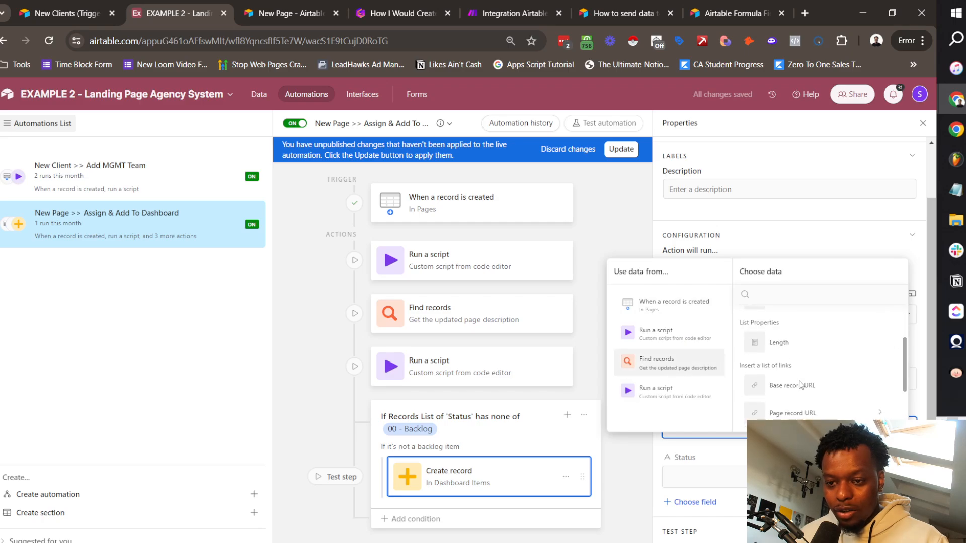
scroll(801, 385, down, 1)
click(824, 381)
scroll(822, 383, down, 3)
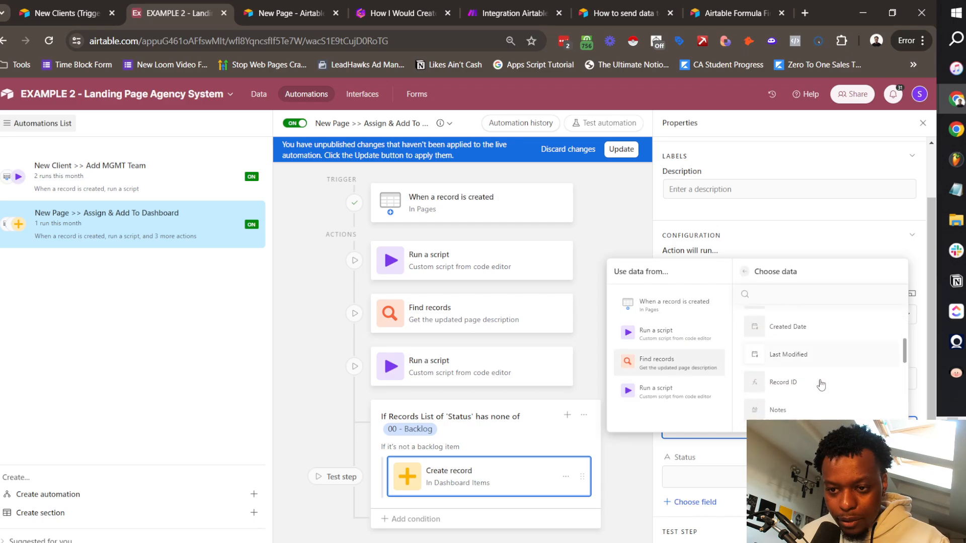
scroll(822, 384, down, 5)
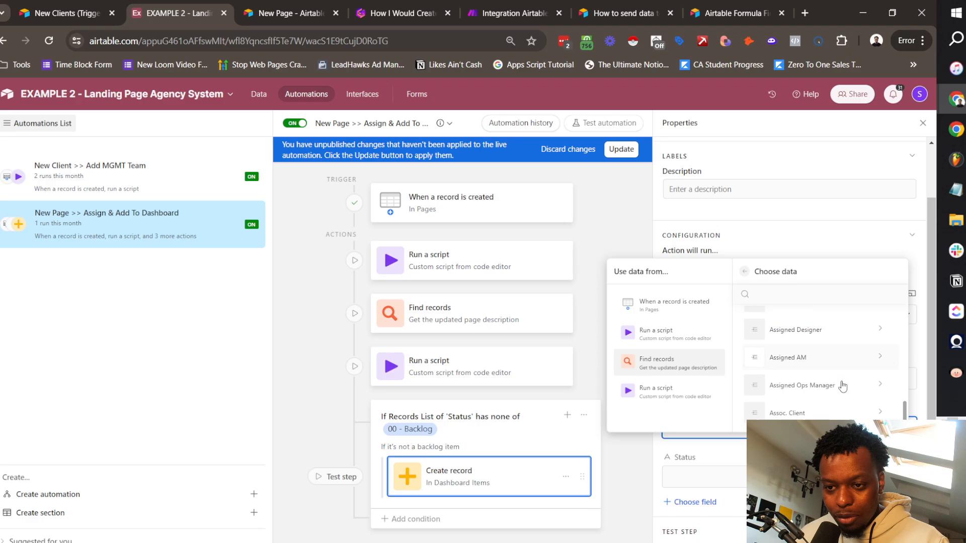
click(790, 413)
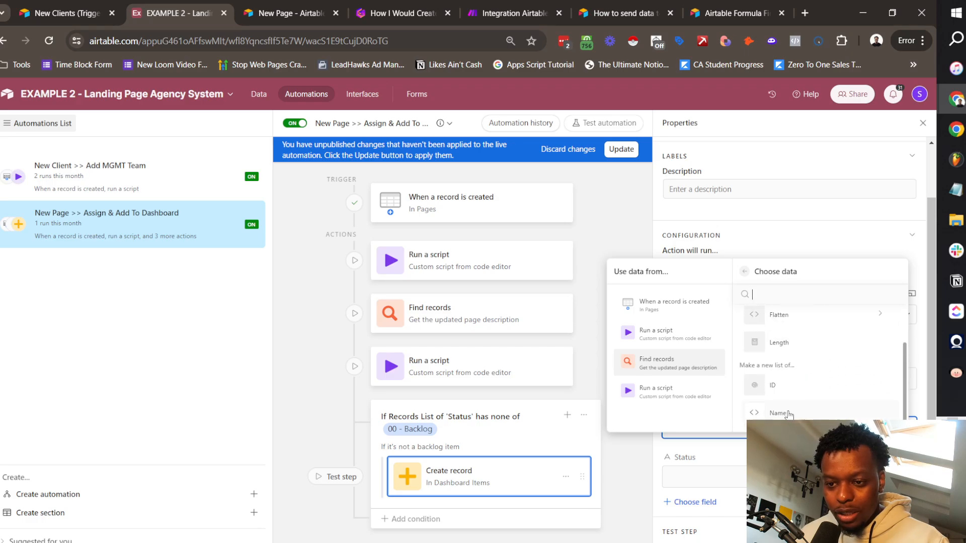
click(789, 414)
Step: Fill Status with the found record's Status names
click(704, 427)
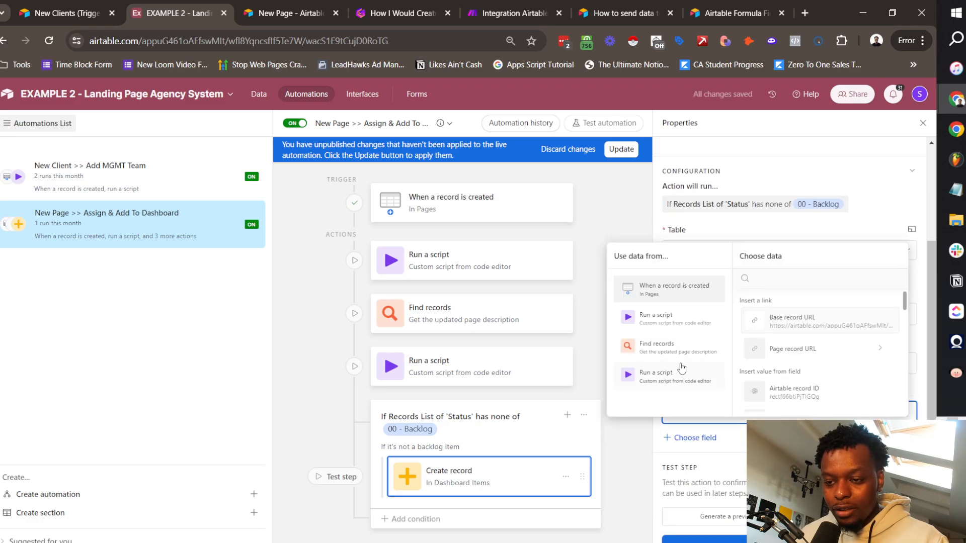
click(674, 346)
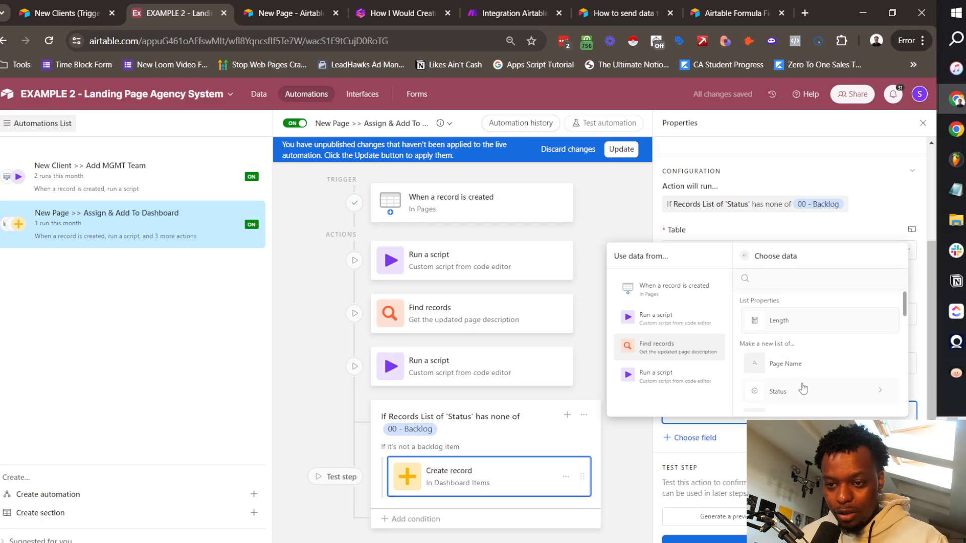
click(802, 388)
click(800, 395)
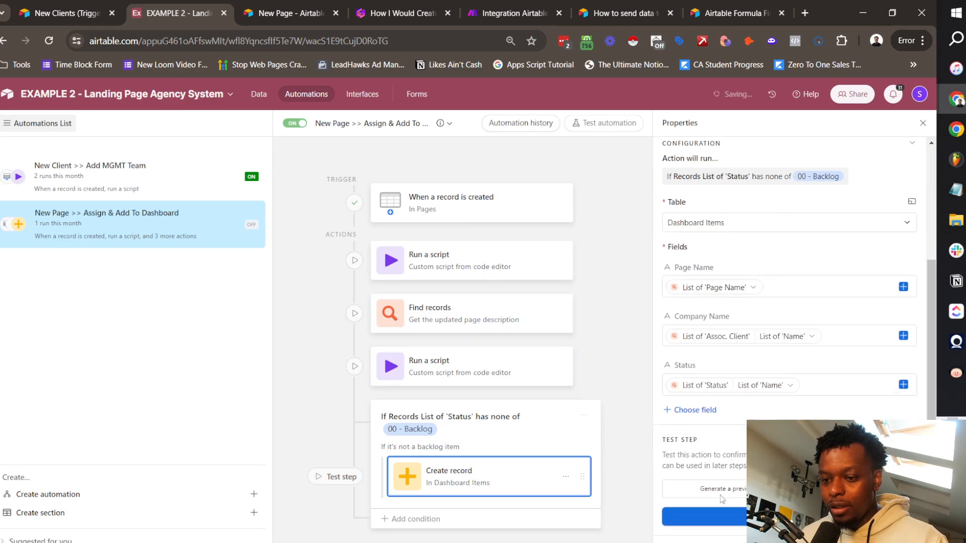
Step: Review the trigger, first script, Find records and webhook script steps, ending on Create record
click(463, 206)
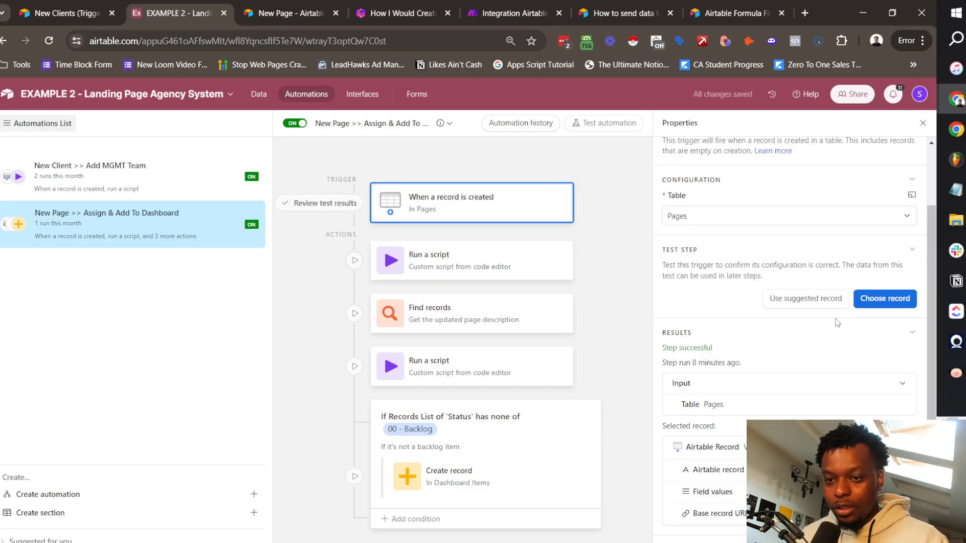
click(503, 262)
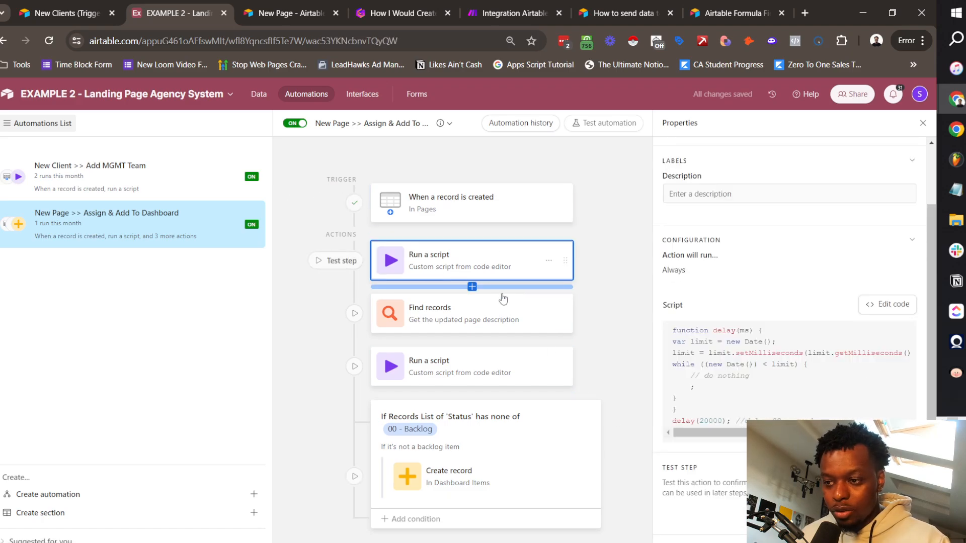
click(480, 313)
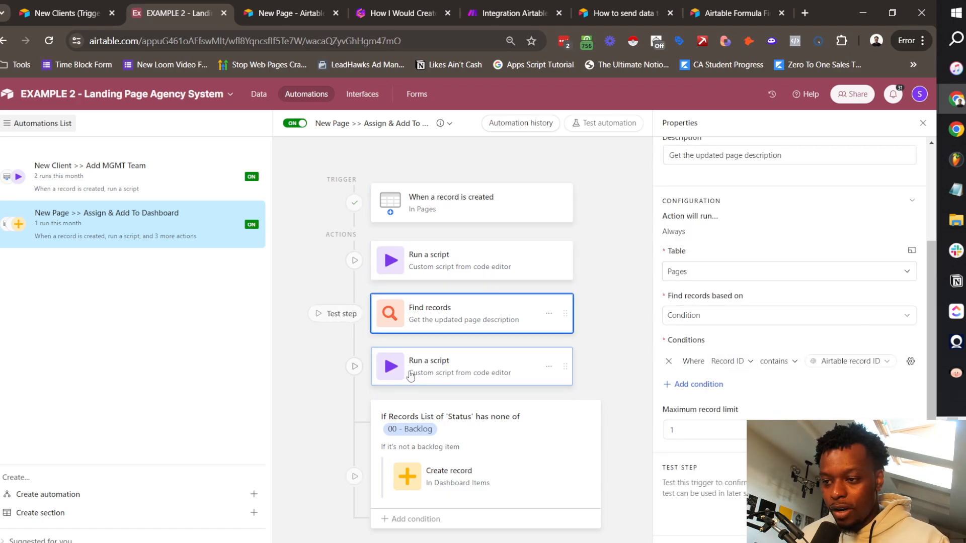
click(452, 360)
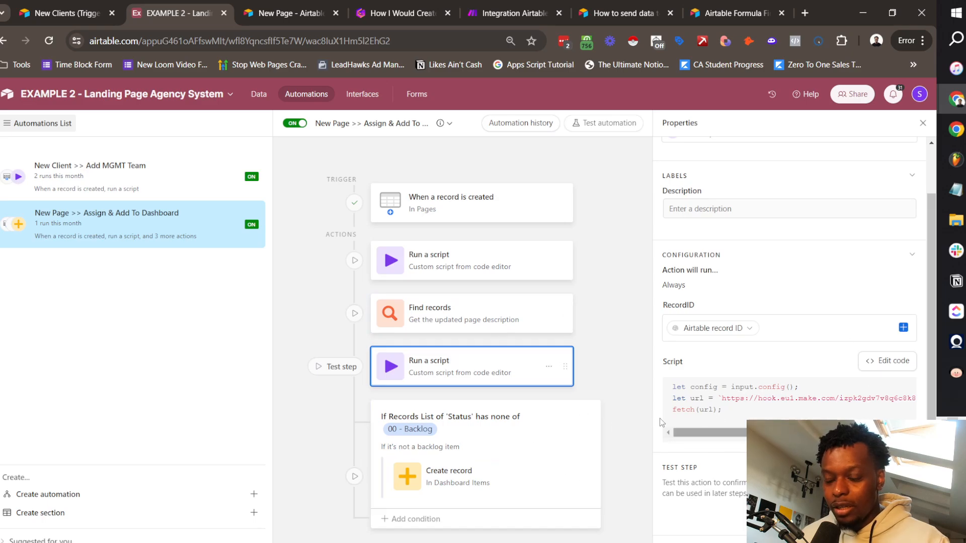
click(481, 198)
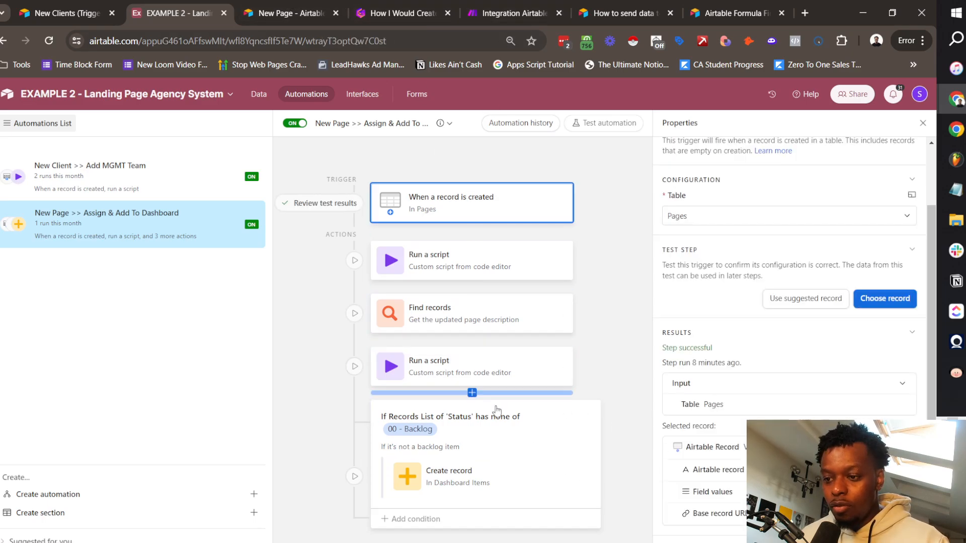
click(482, 477)
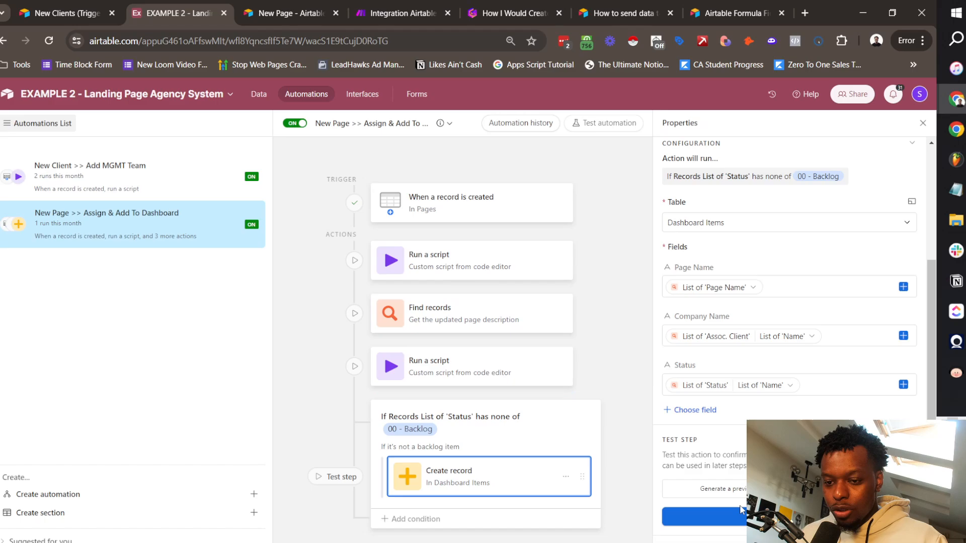
Step: Run tests on Create record and confirm the preview shows Vapes Page 1, New Vapes, 10 - Create Copy
click(335, 476)
click(583, 396)
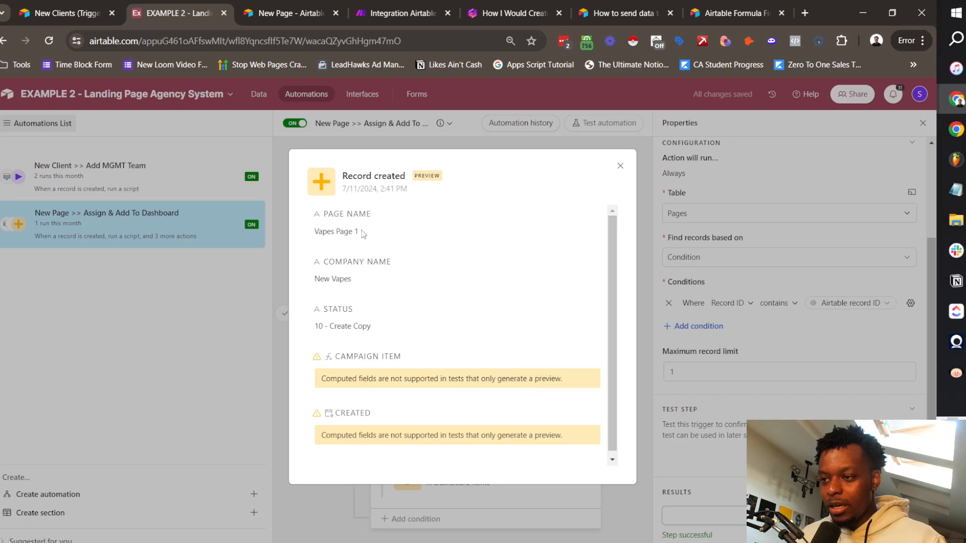
drag(363, 234, 287, 235)
drag(360, 280, 317, 296)
drag(375, 331, 311, 325)
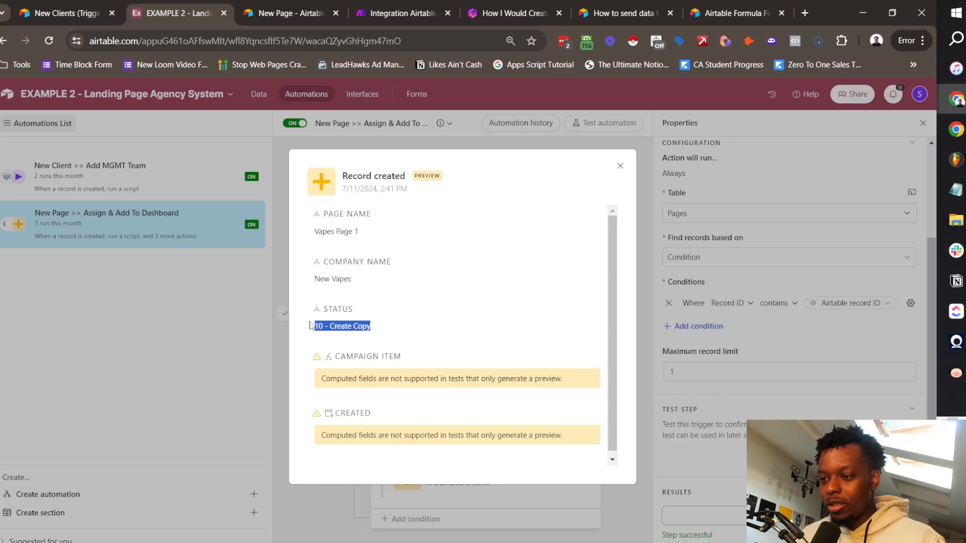
click(310, 326)
scroll(564, 430, down, 1)
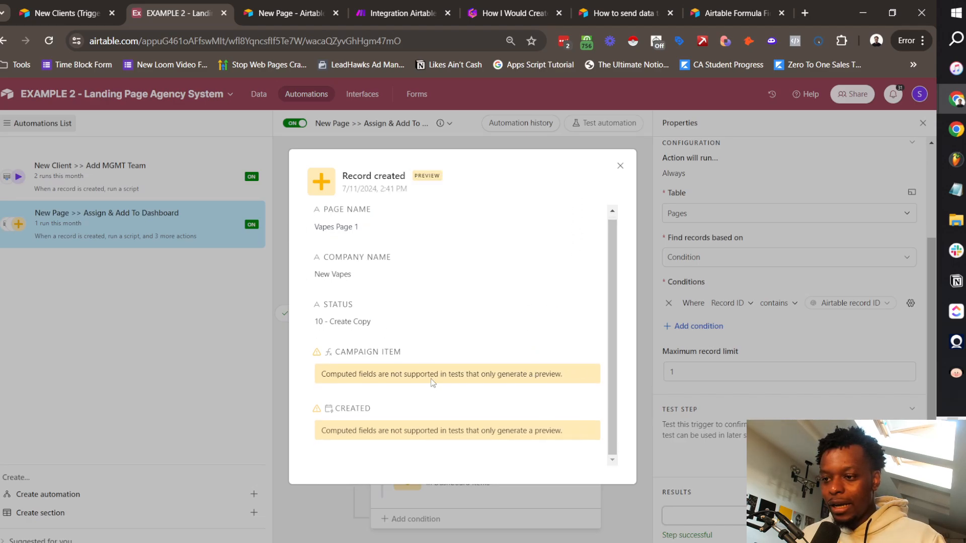
drag(340, 385, 491, 392)
click(491, 391)
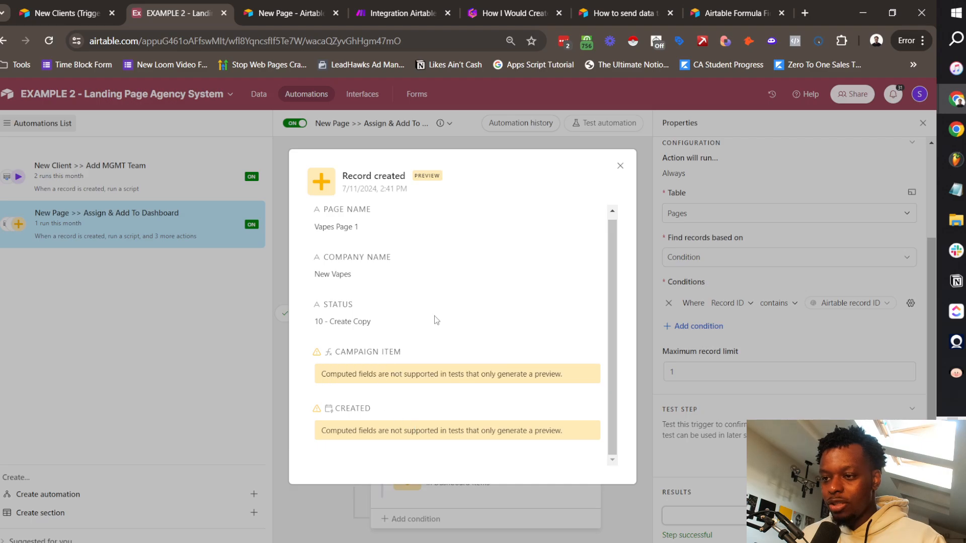
Step: Close the record preview and open the Dashboard Items table in the base's data
click(621, 168)
click(258, 94)
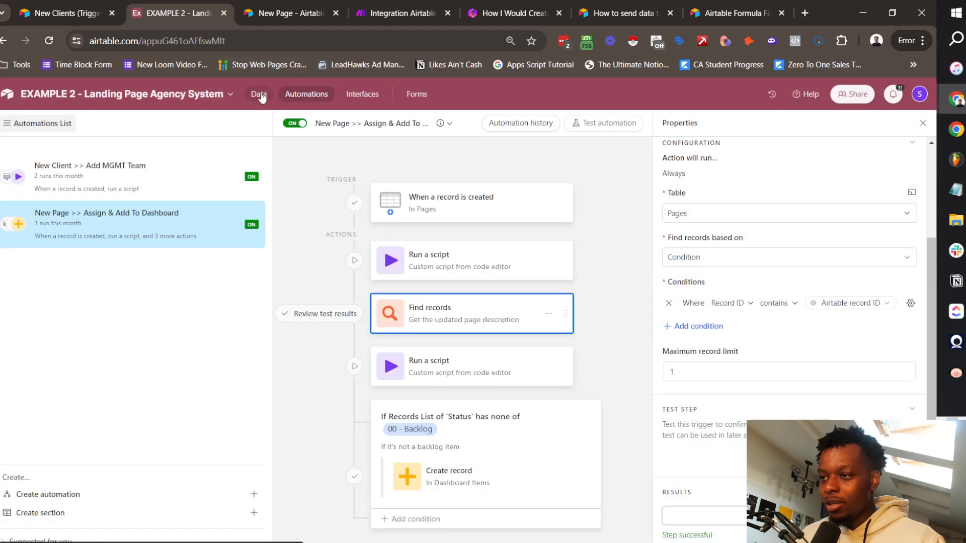
click(132, 120)
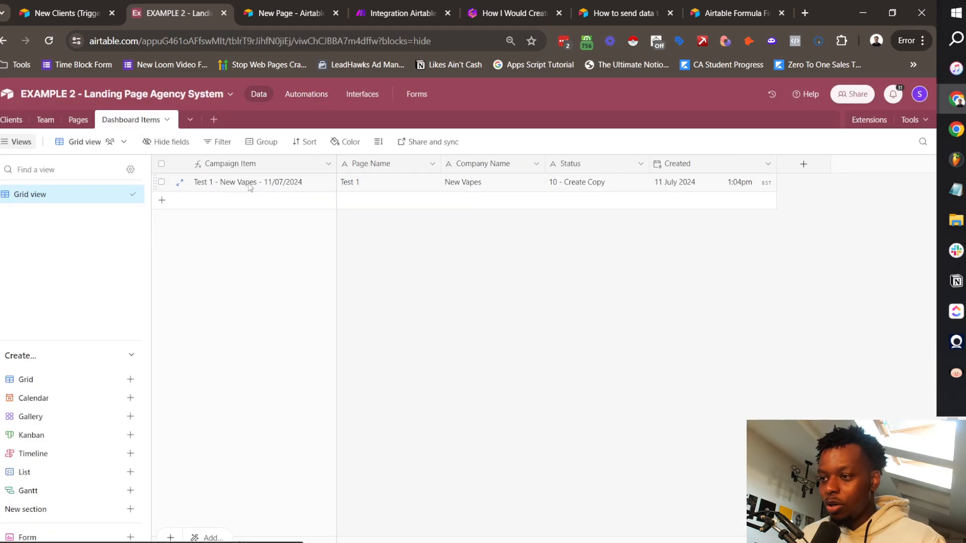
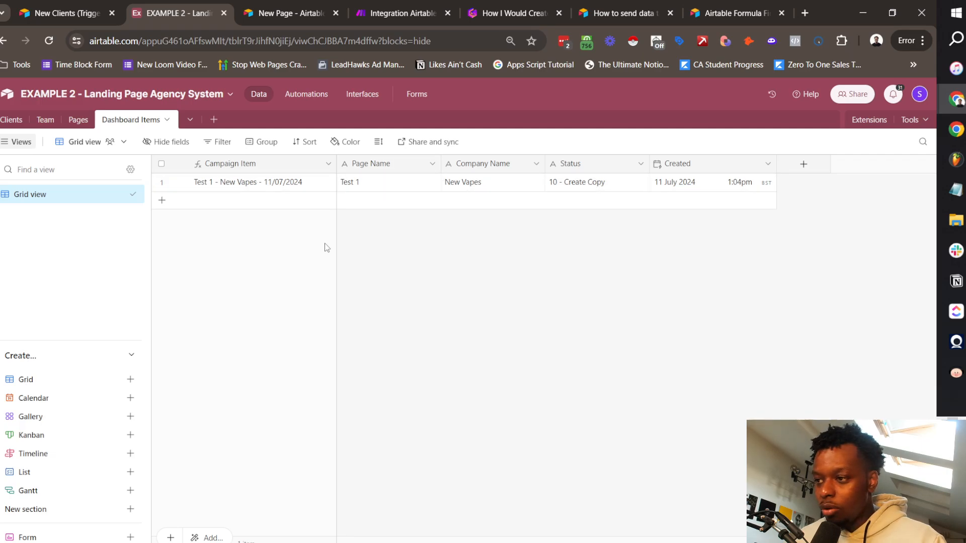
Step: Open the code of the automation's webhook-calling Run a script step, then return to the Integration Airtable scenario
click(309, 94)
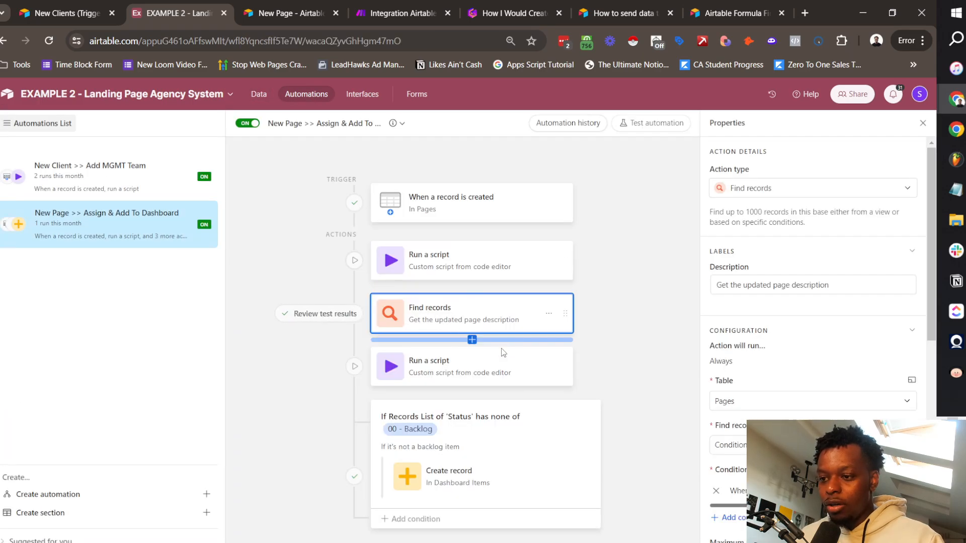
click(443, 366)
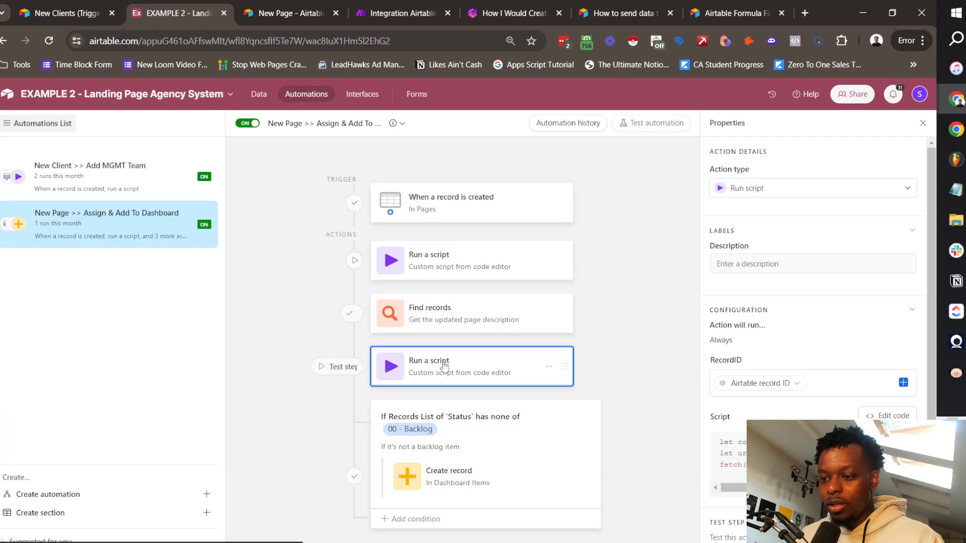
click(884, 416)
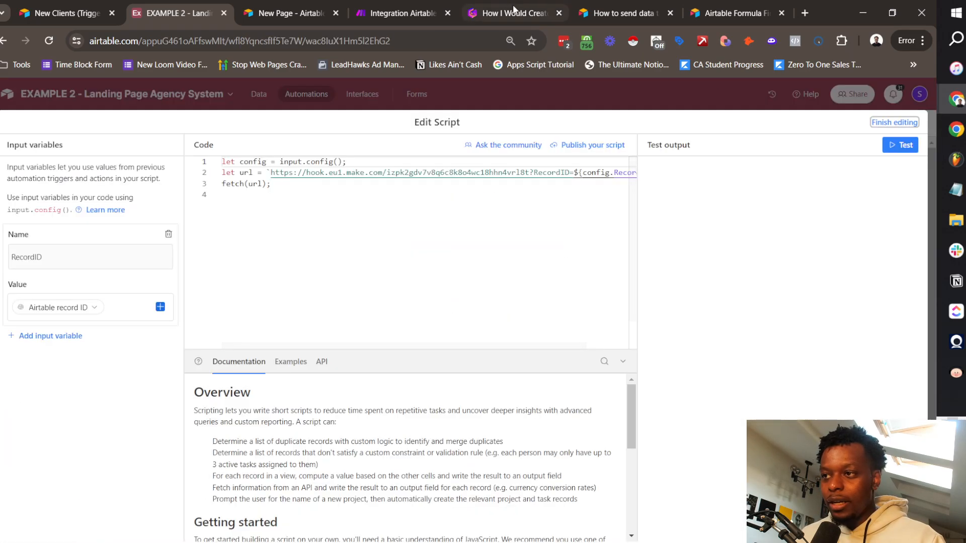
click(403, 14)
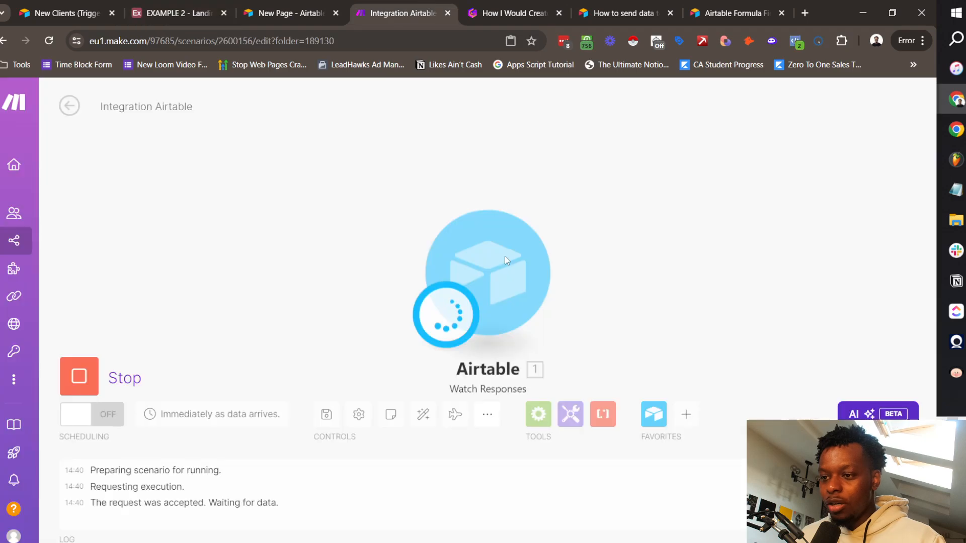
Step: Run the Make scenario once and send a test RecordID from the Airtable script to Watch Responses
click(160, 11)
click(386, 13)
click(79, 376)
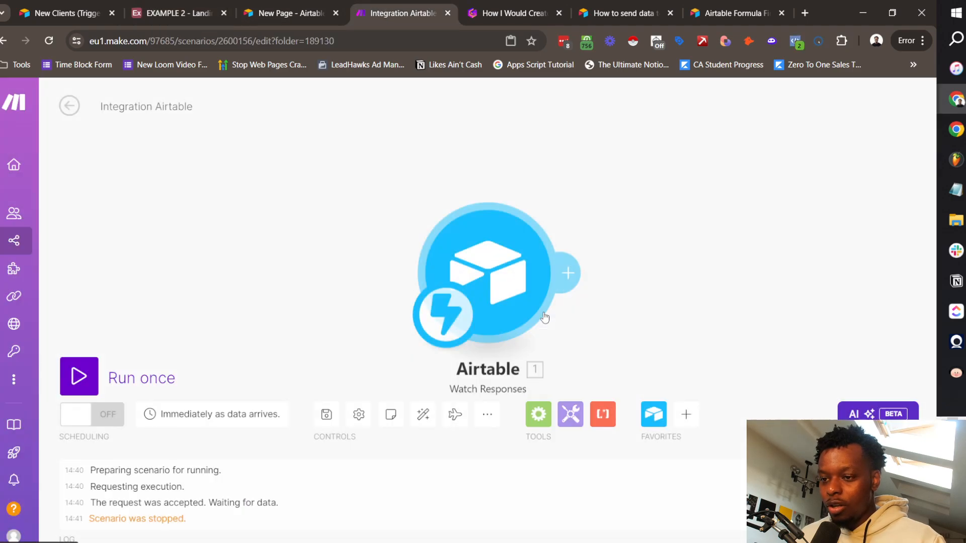
click(79, 376)
click(174, 13)
click(895, 148)
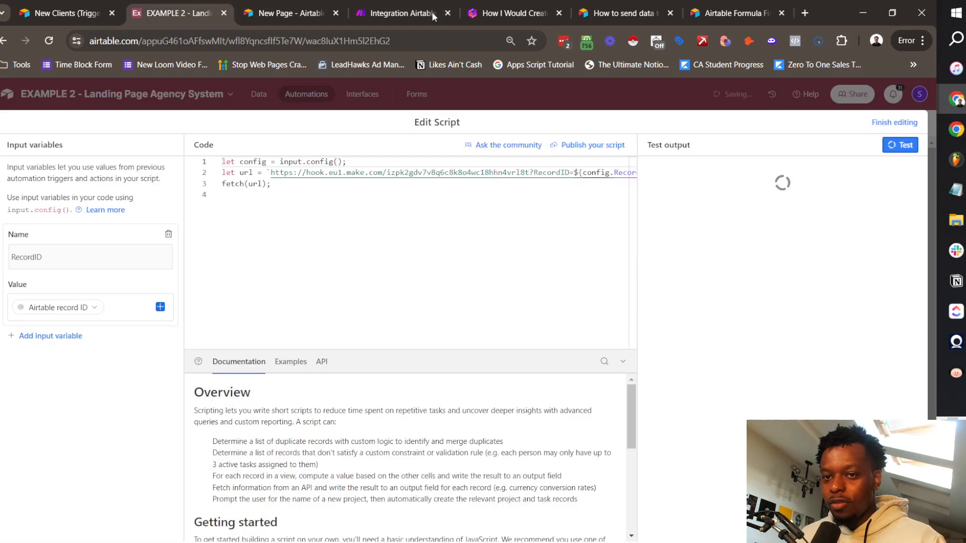
click(371, 6)
click(186, 7)
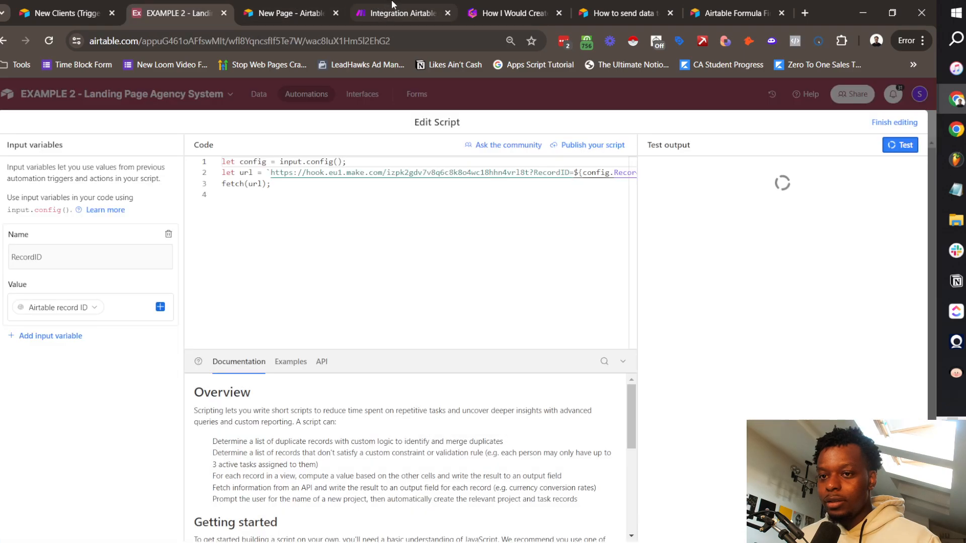
click(393, 4)
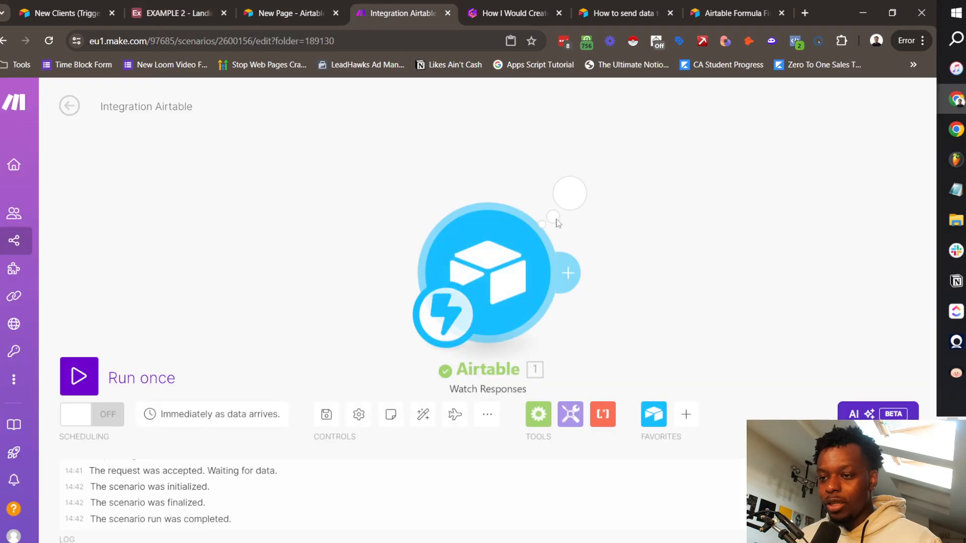
click(574, 194)
double_click(715, 224)
click(699, 292)
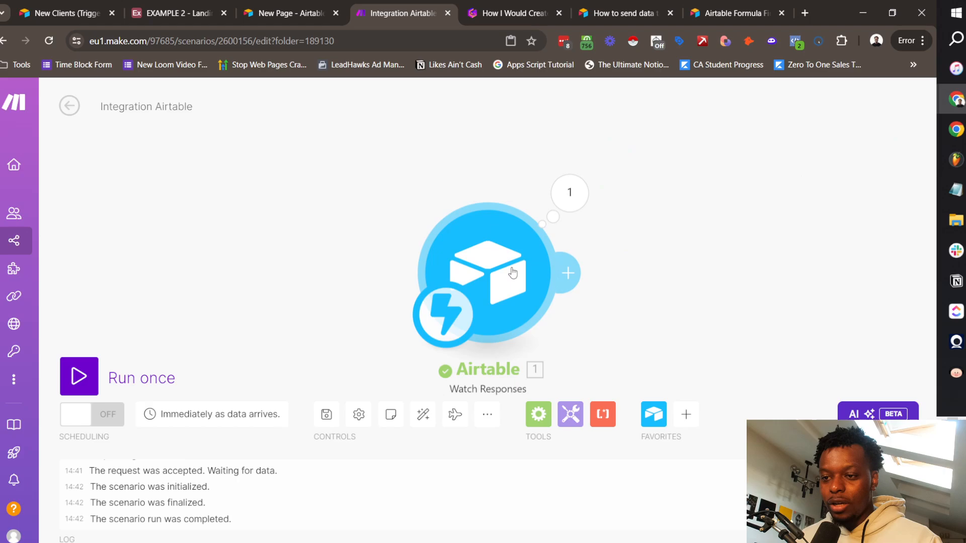
Step: Add a Flow Control Router after the Watch Responses trigger and extend it to four branches
click(568, 273)
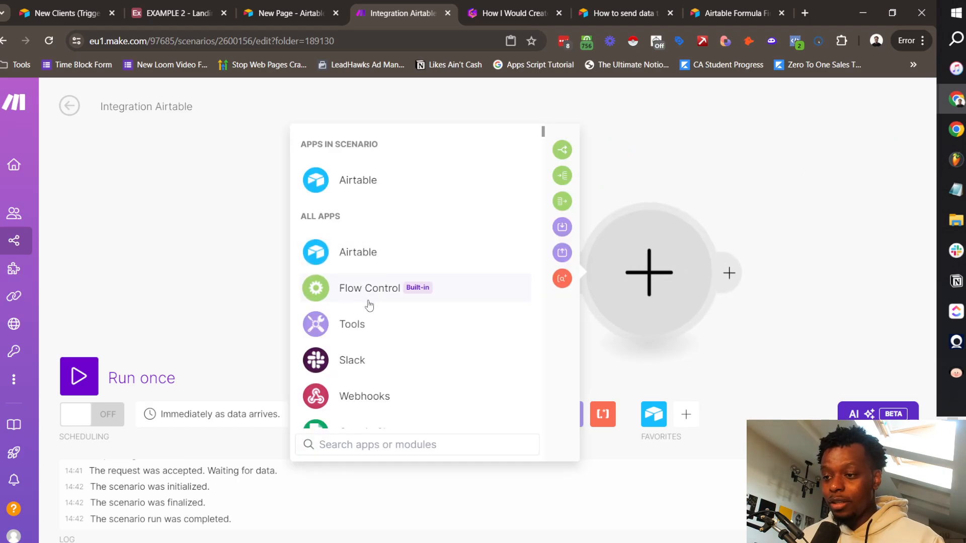
click(367, 297)
click(349, 408)
scroll(574, 255, down, 5)
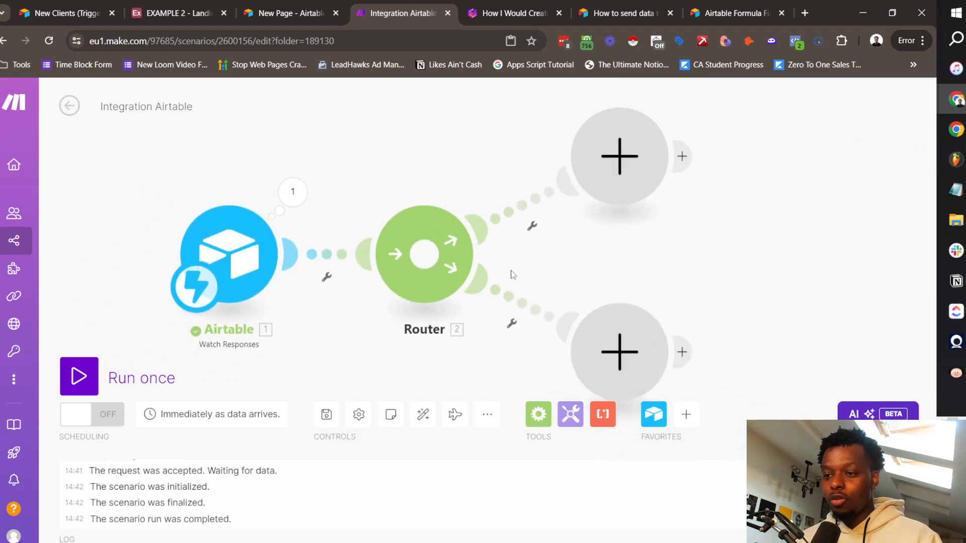
drag(559, 247, 519, 201)
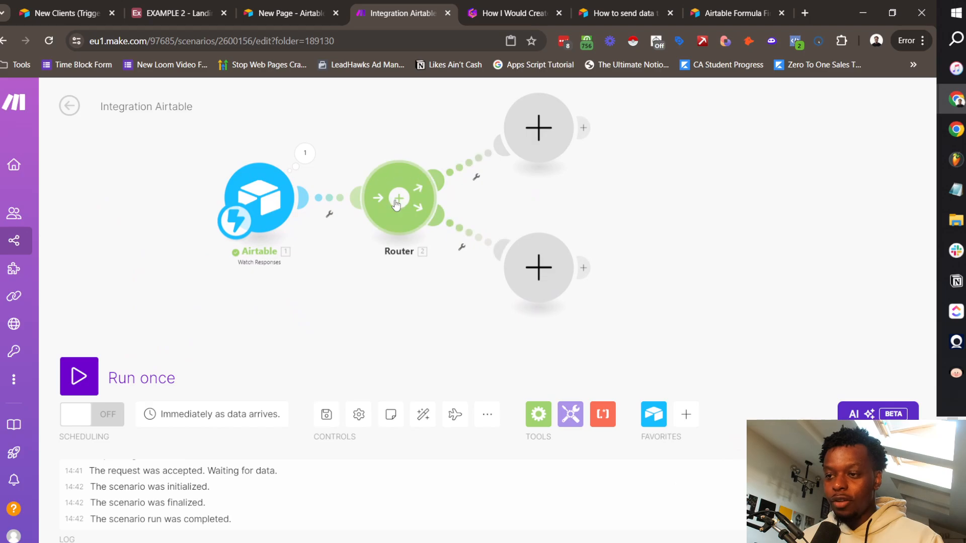
click(400, 199)
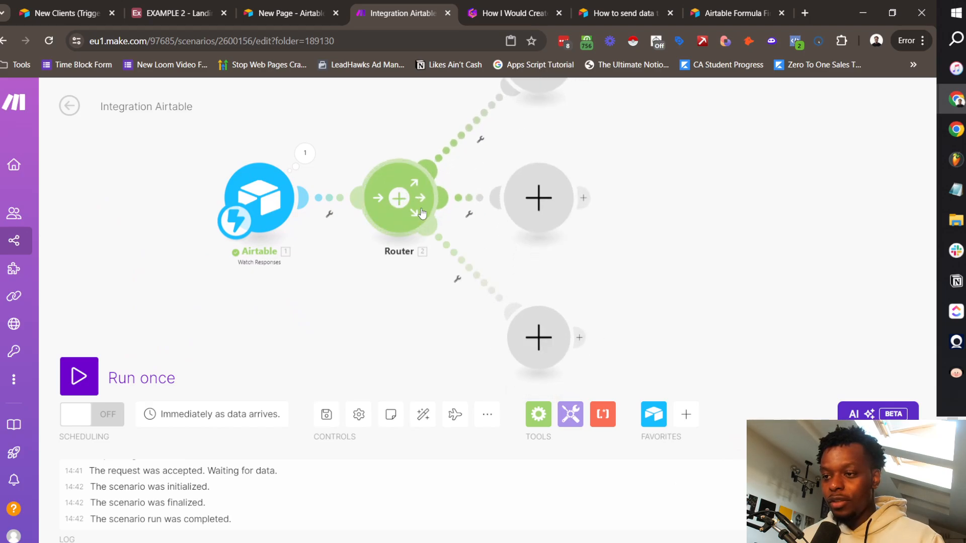
click(401, 200)
drag(675, 188, 666, 323)
drag(622, 200, 563, 253)
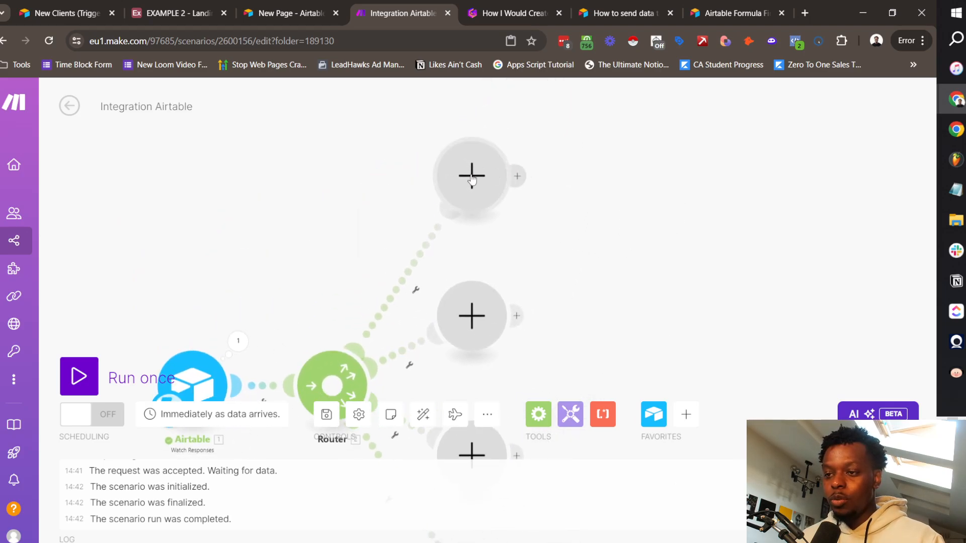
drag(661, 288, 621, 133)
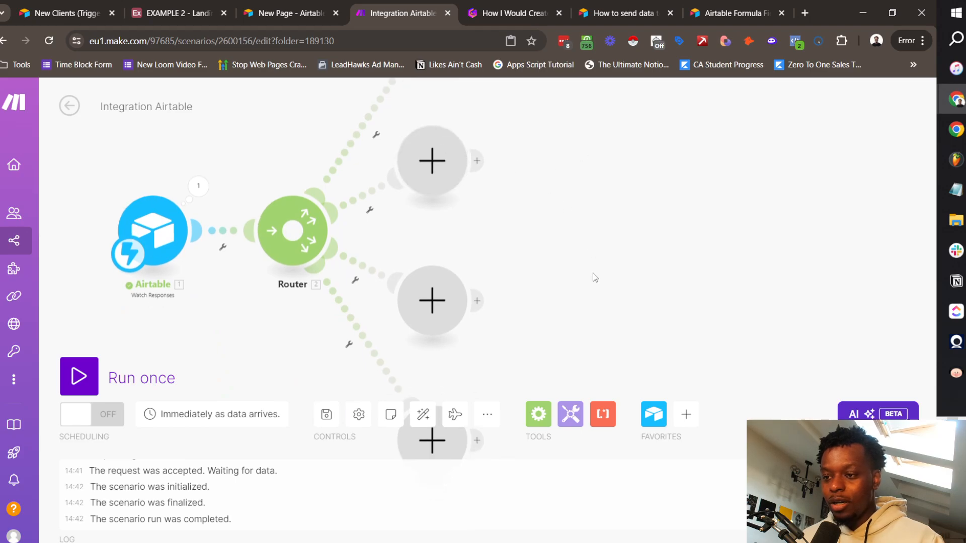
drag(593, 276, 620, 188)
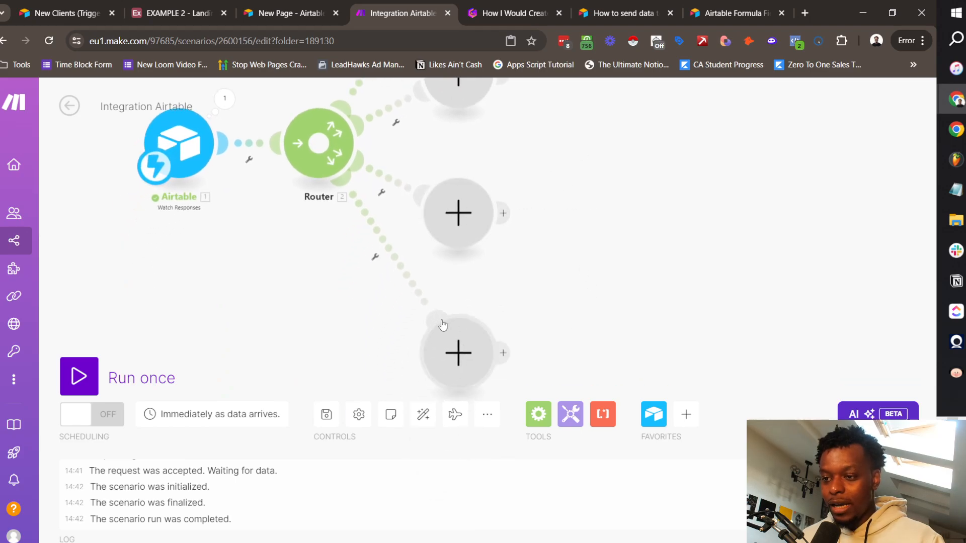
drag(638, 219, 705, 403)
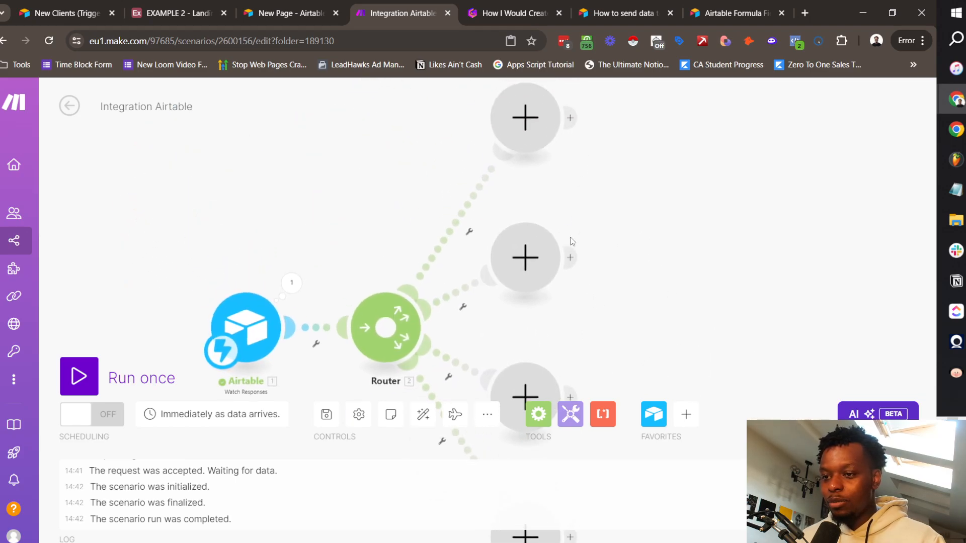
Step: Add an Airtable Search Records module on the top branch for the EXAMPLE 2 base's Team table
click(523, 126)
click(658, 148)
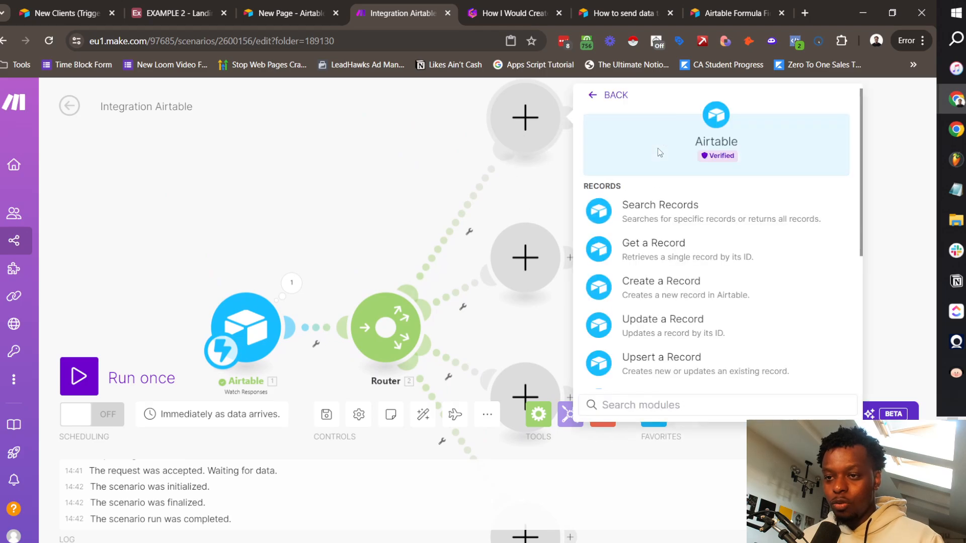
click(687, 229)
click(659, 237)
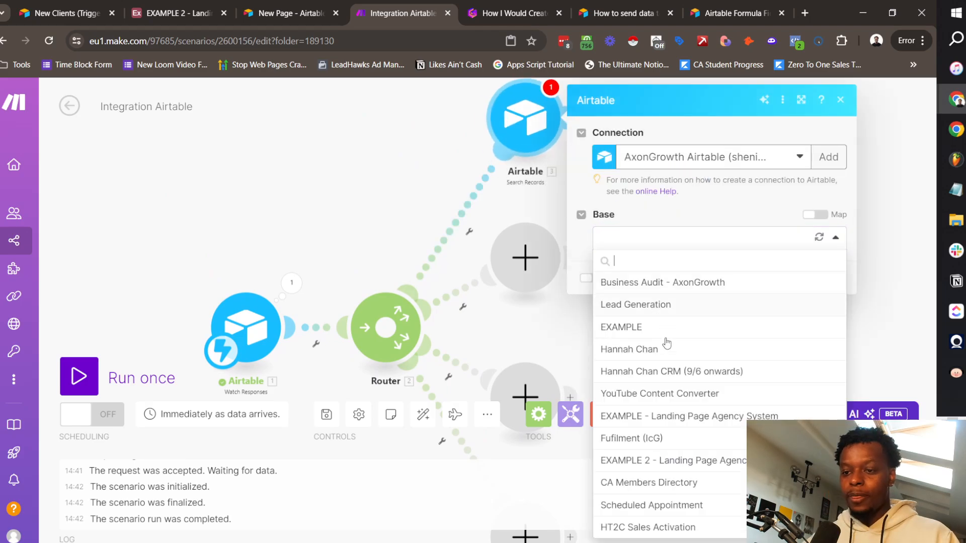
click(682, 462)
click(662, 288)
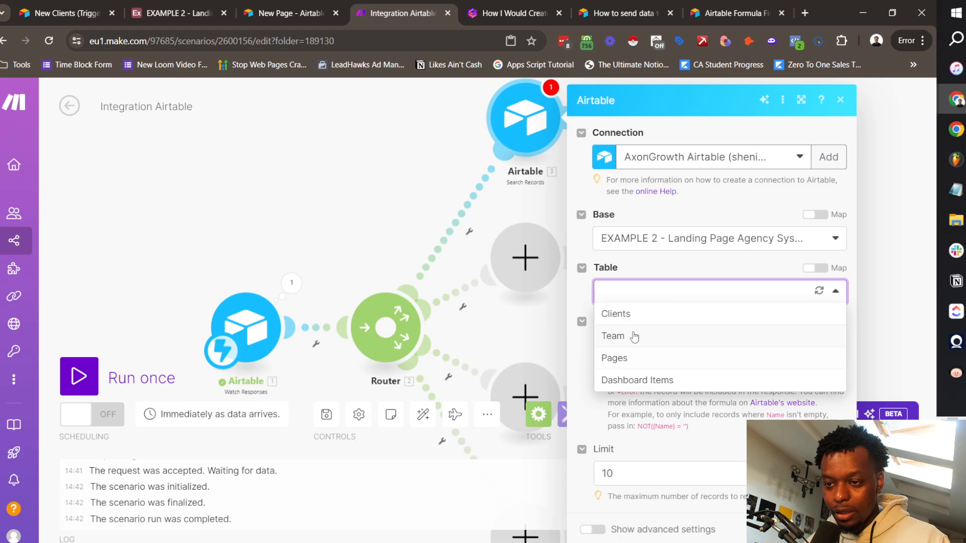
click(649, 337)
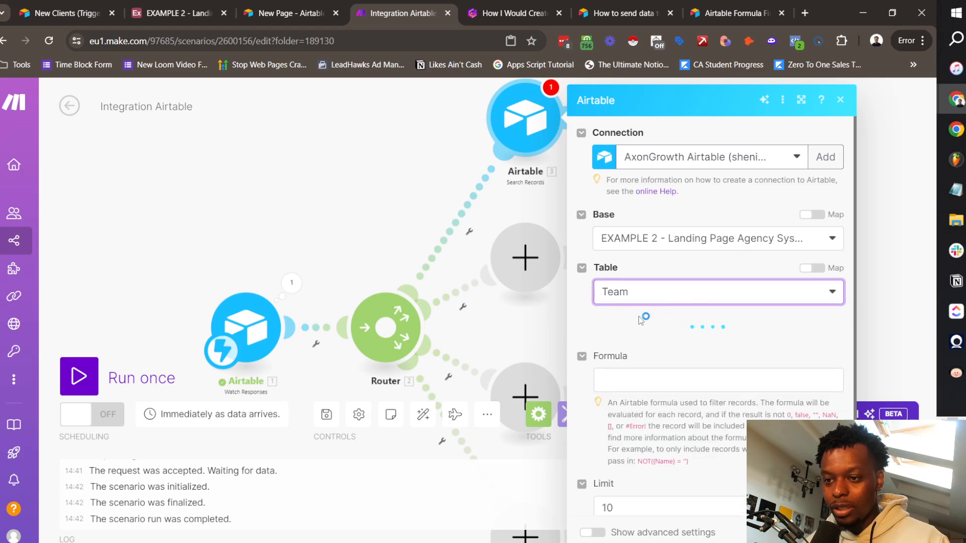
Step: Sort the search by Developer Pages ascending, include Team Member Name and other output fields, and save
click(624, 339)
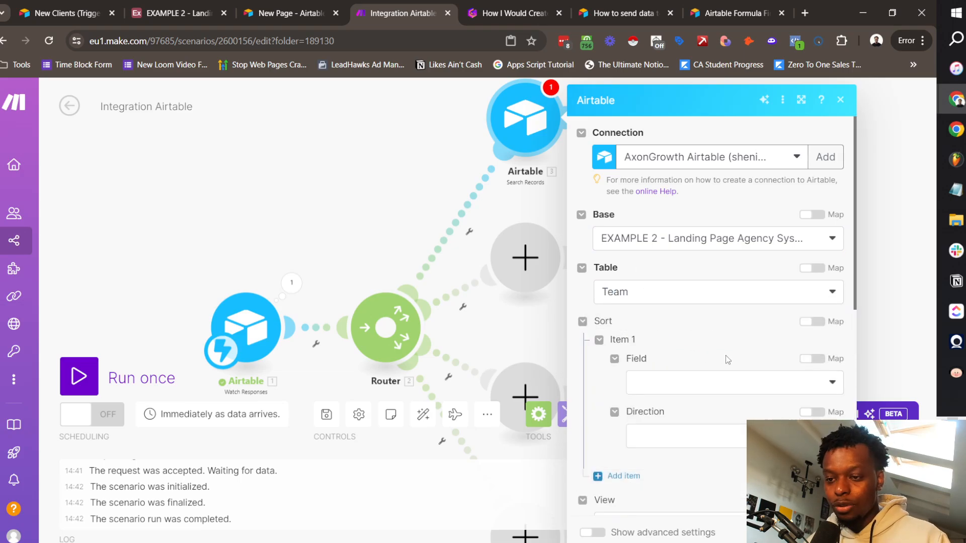
scroll(715, 322, down, 4)
click(681, 195)
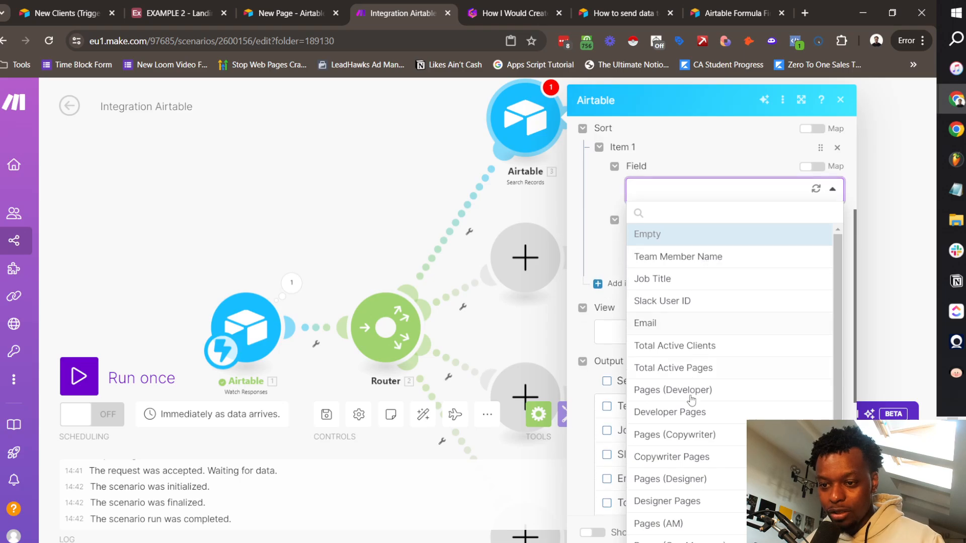
click(689, 410)
click(659, 243)
click(668, 308)
scroll(697, 386, down, 3)
click(664, 278)
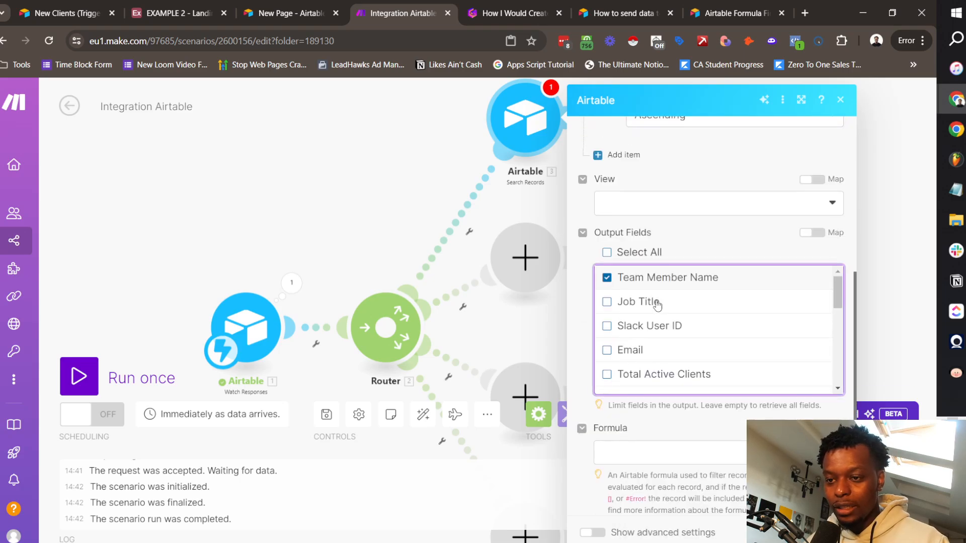
scroll(711, 361, down, 3)
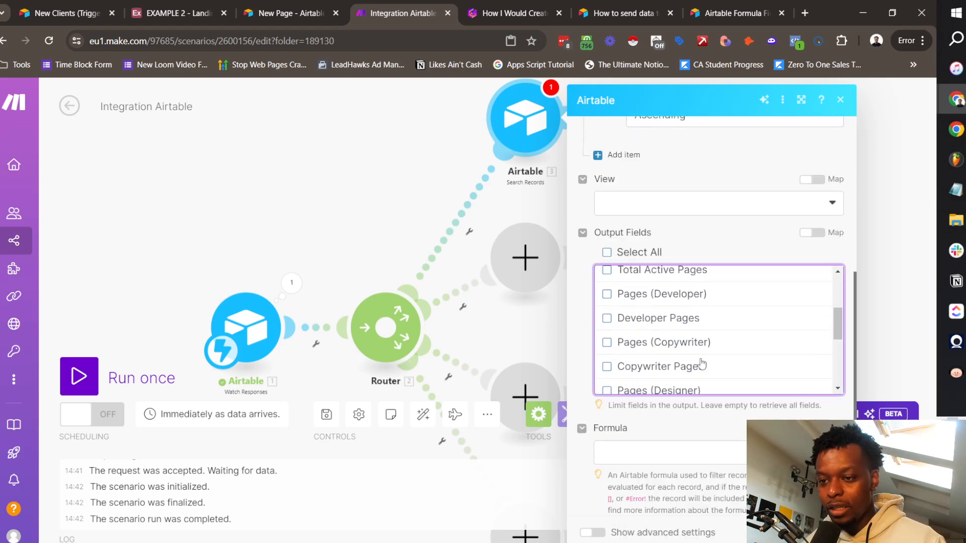
click(660, 446)
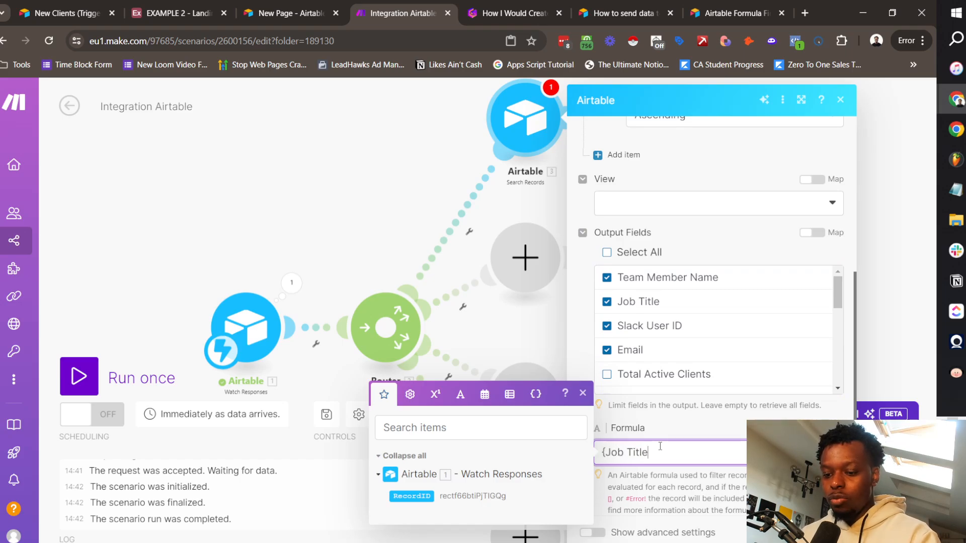
scroll(672, 177, up, 8)
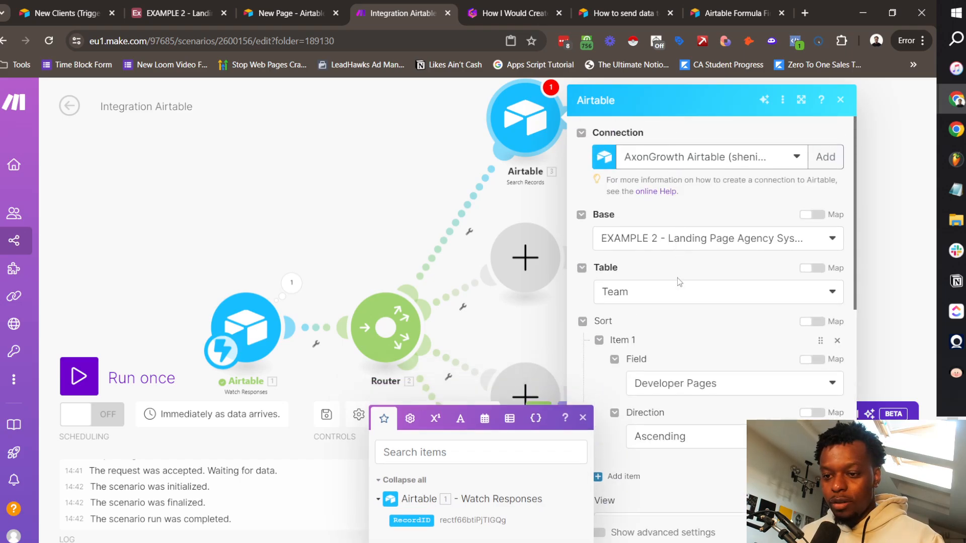
scroll(677, 278, down, 8)
click(682, 479)
key(Return)
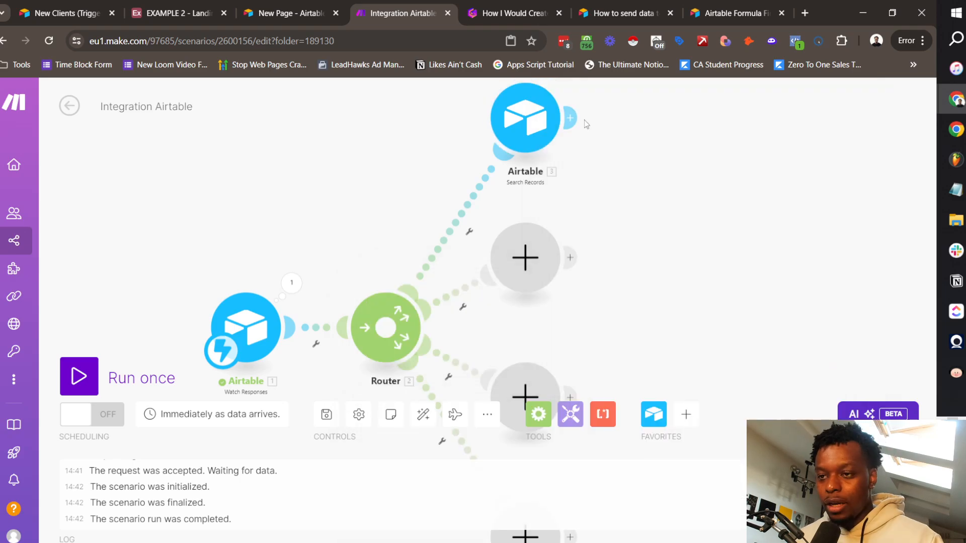
click(570, 118)
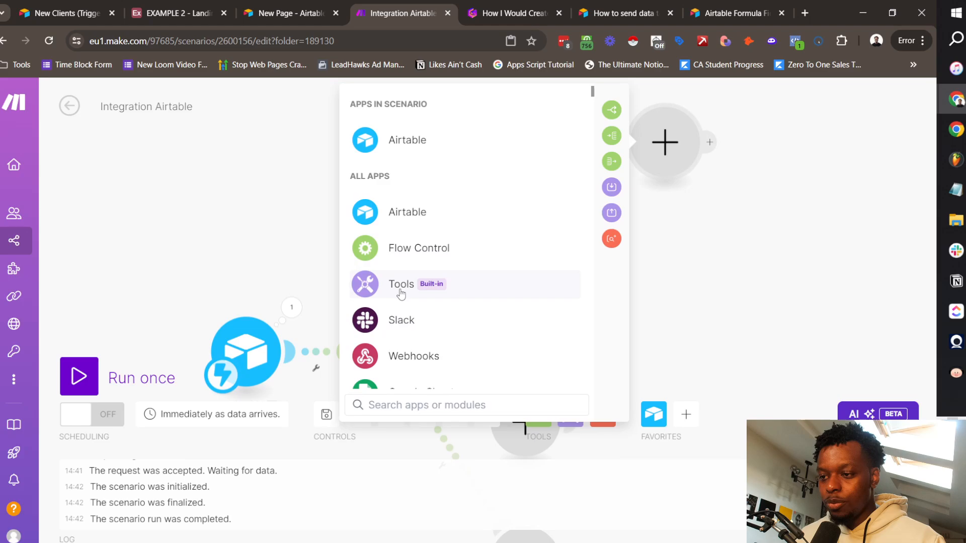
Step: Add a Tools Set variable module named Developer holding the found record's 3. ID
click(371, 283)
scroll(369, 307, down, 1)
click(371, 312)
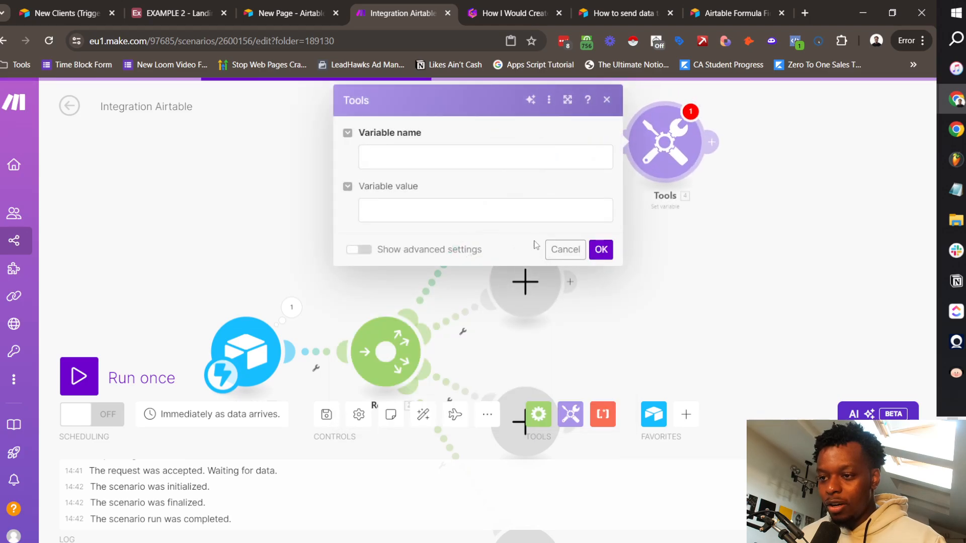
click(437, 157)
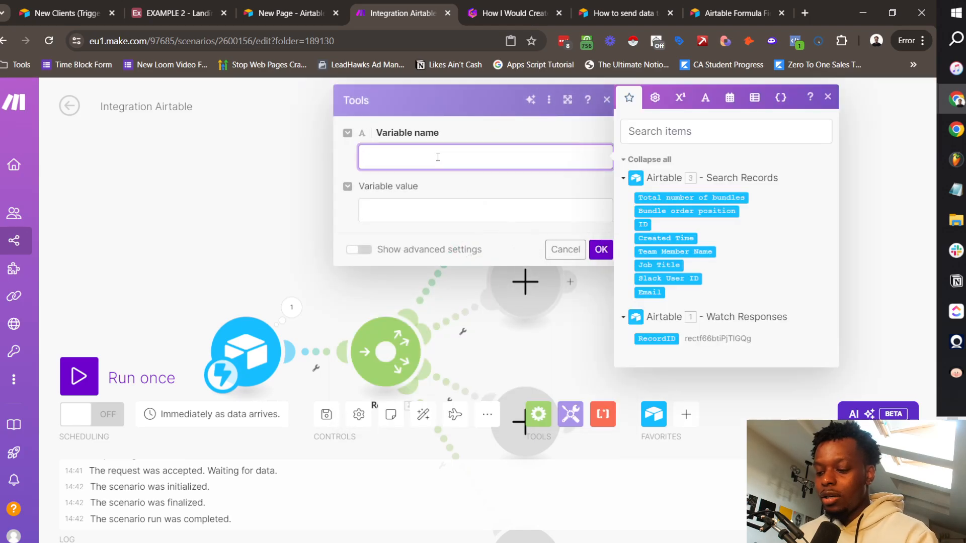
click(452, 220)
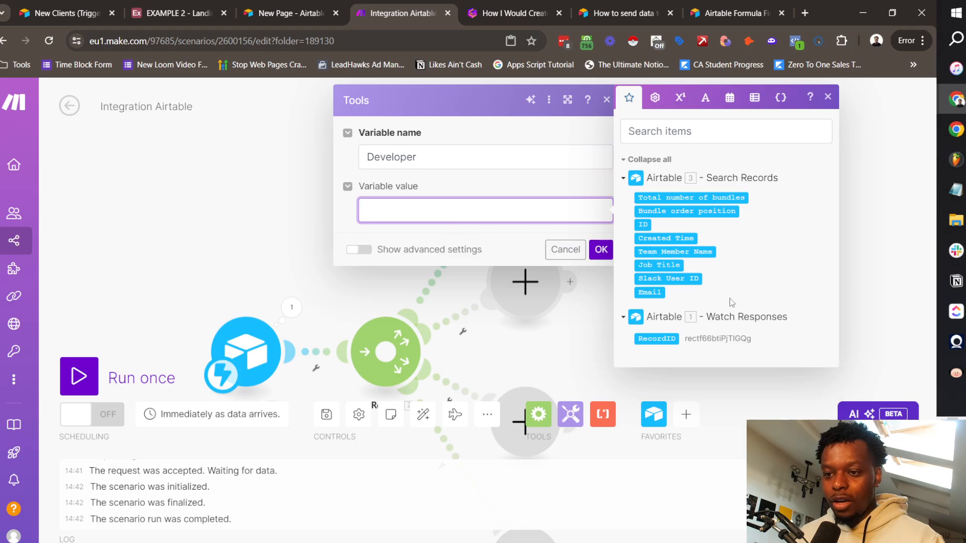
click(644, 225)
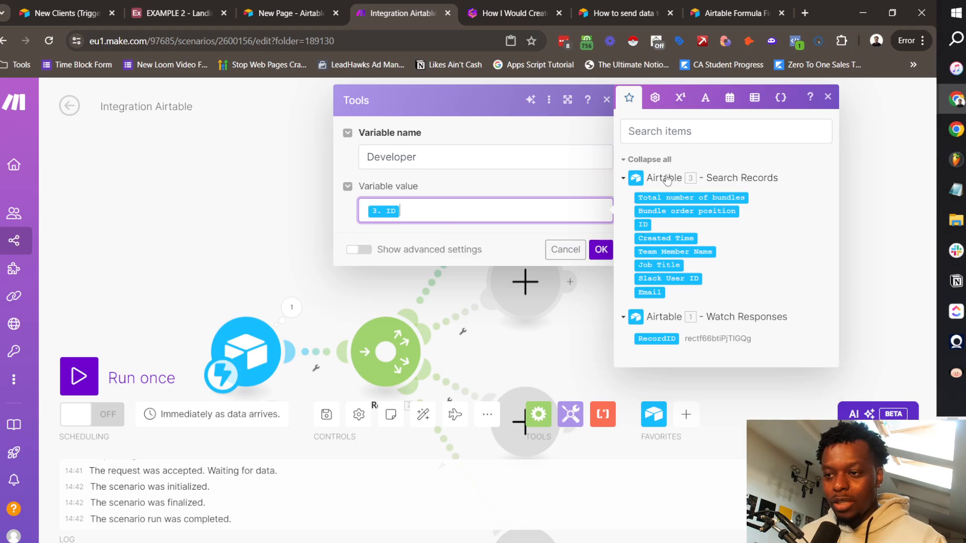
click(601, 249)
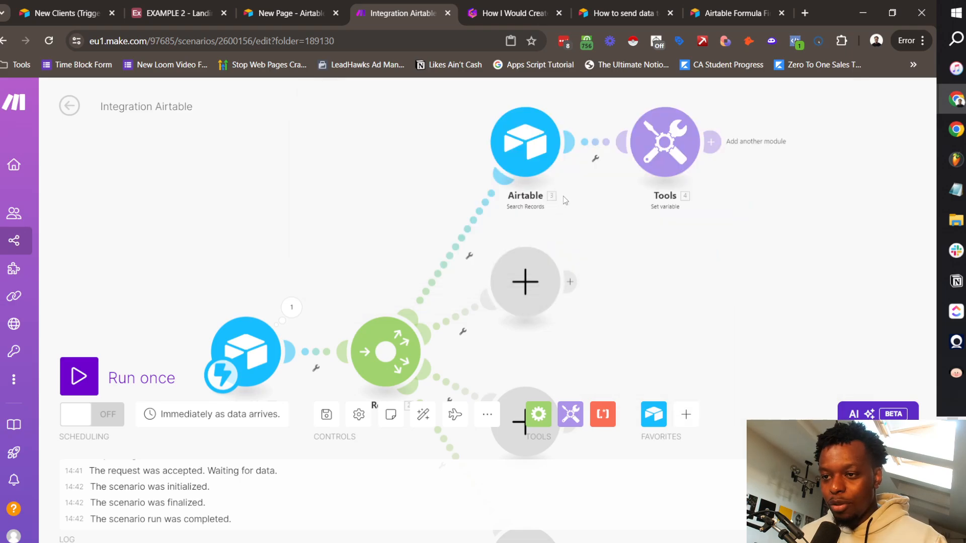
Step: Run only the Airtable search module to confirm it returns the Developer record
right_click(530, 150)
click(594, 179)
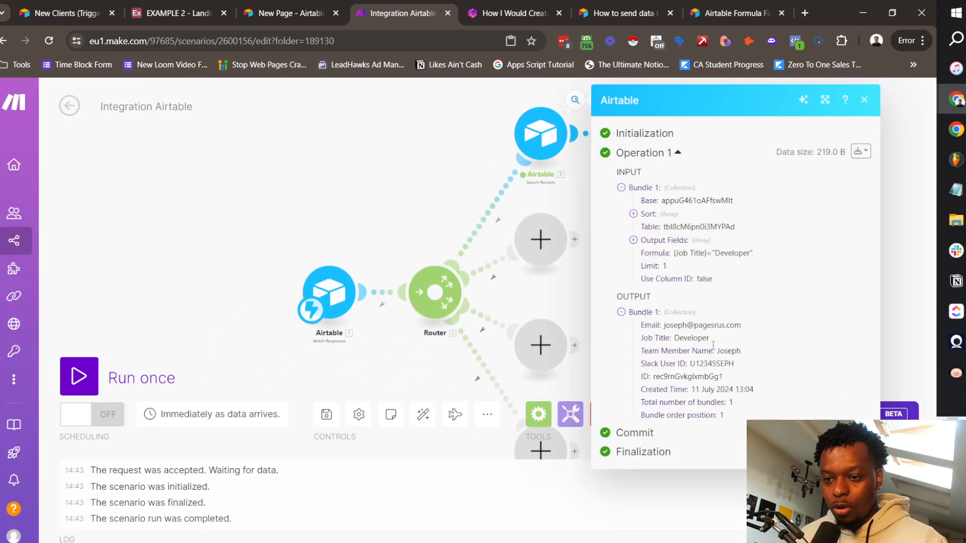
click(583, 307)
click(646, 135)
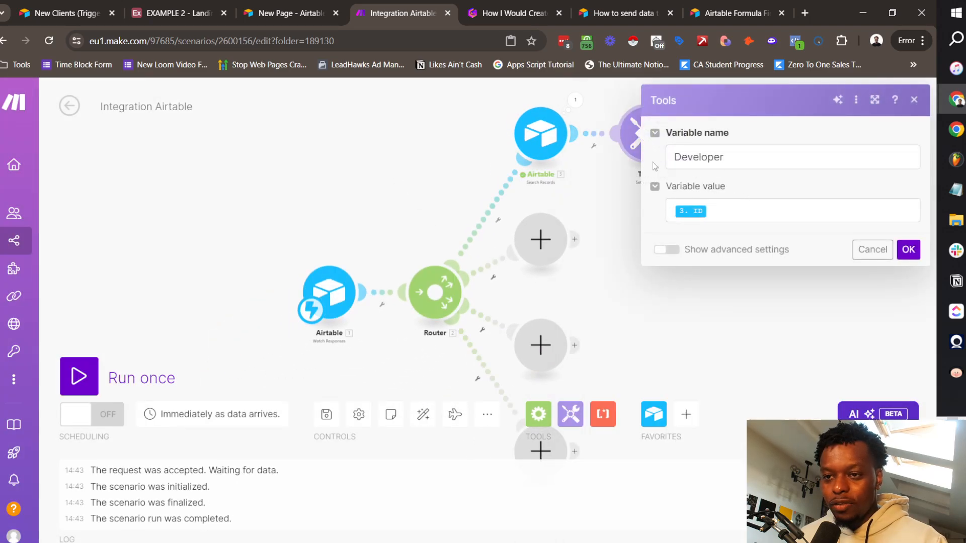
click(584, 193)
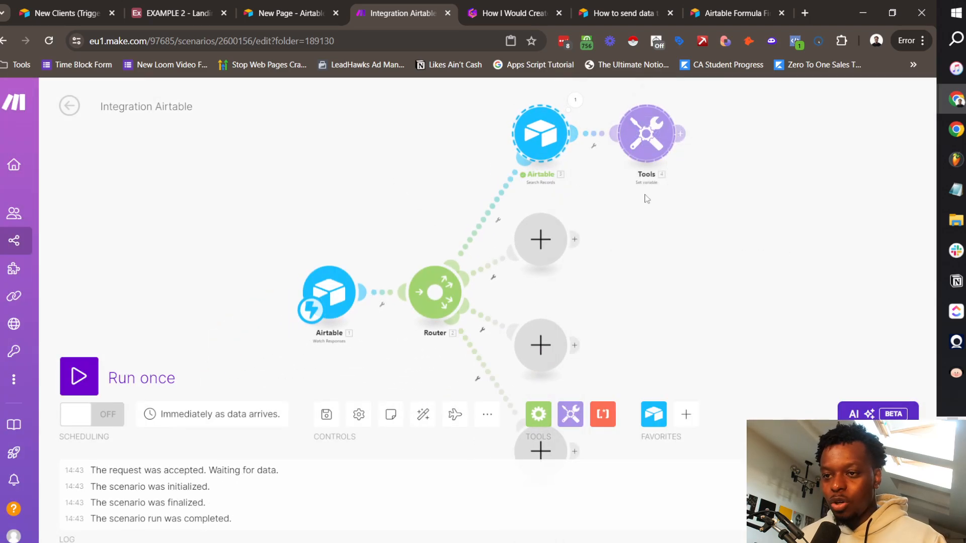
Step: Paste copies of the search and variable modules onto the second and third Router branches
key(ctrl+v)
drag(577, 252, 627, 242)
key(ctrl+v)
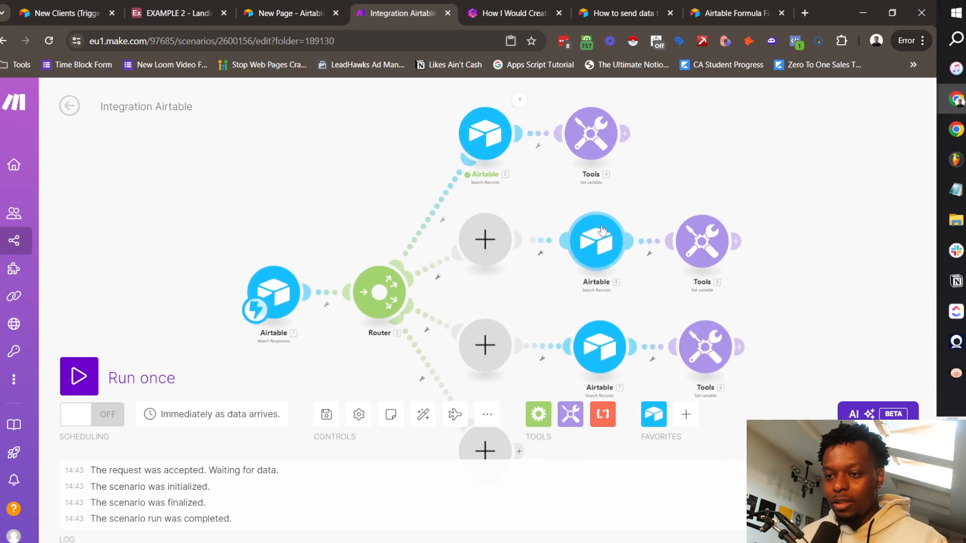
Step: Adapt the second branch to Designer: sort by Designer Pages, edit the formula's job title, rename variable Designer
click(602, 244)
scroll(800, 325, down, 3)
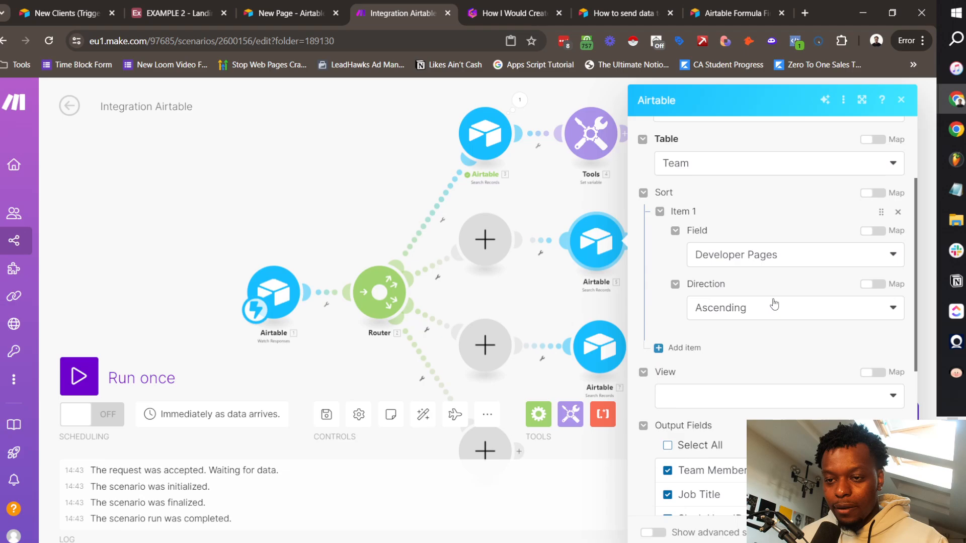
click(762, 259)
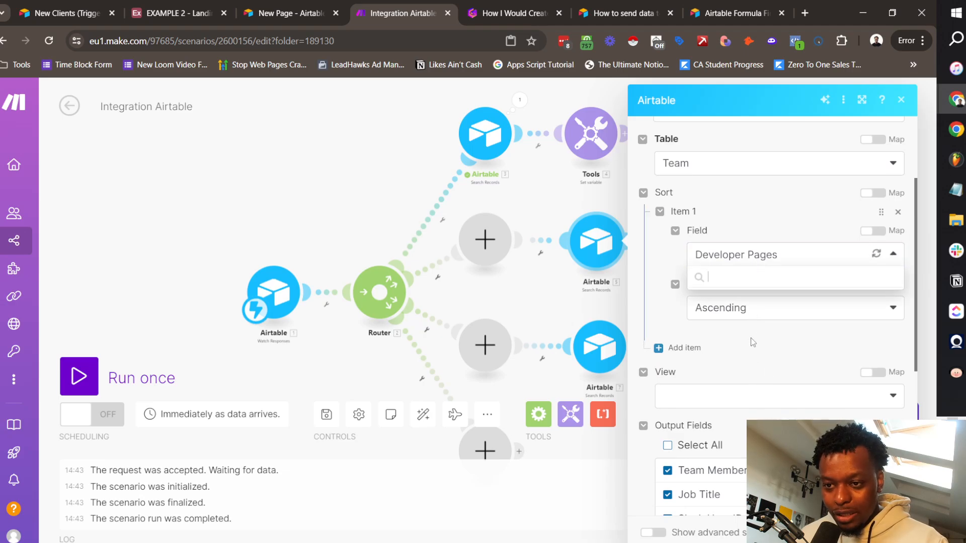
click(754, 536)
scroll(765, 393, down, 5)
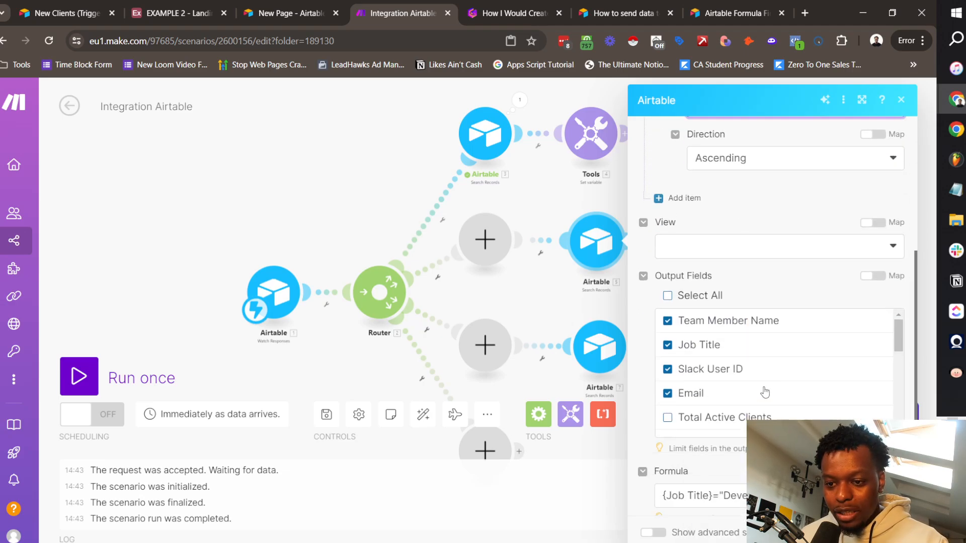
click(771, 451)
key(BackSpace)
key(BackSpace)
key(BackSpace)
key(BackSpace)
key(BackSpace)
key(BackSpace)
key(BackSpace)
key(BackSpace)
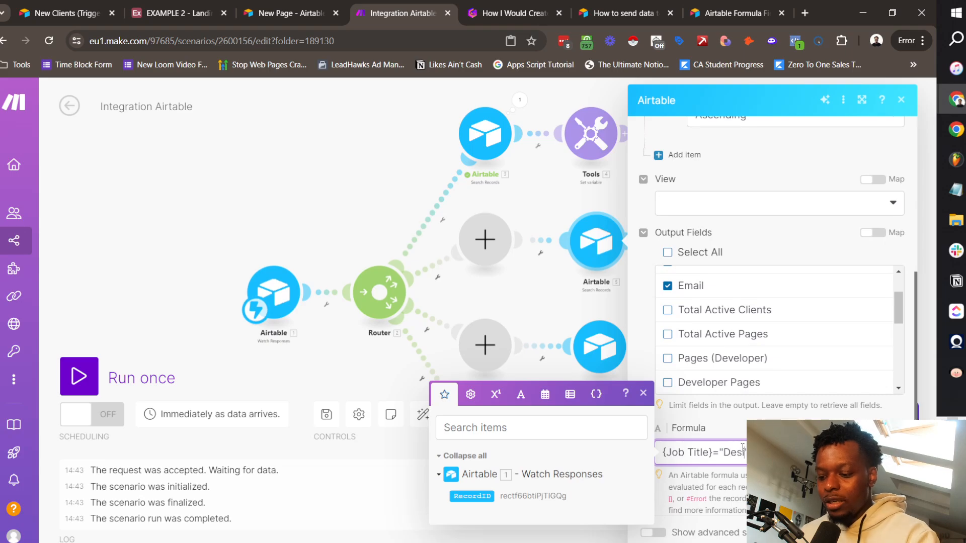
click(698, 237)
click(521, 223)
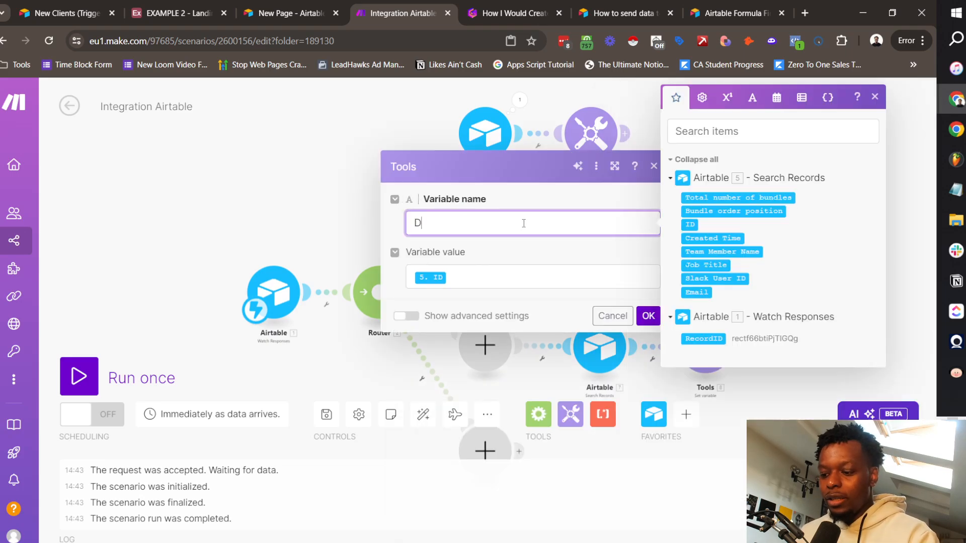
click(648, 316)
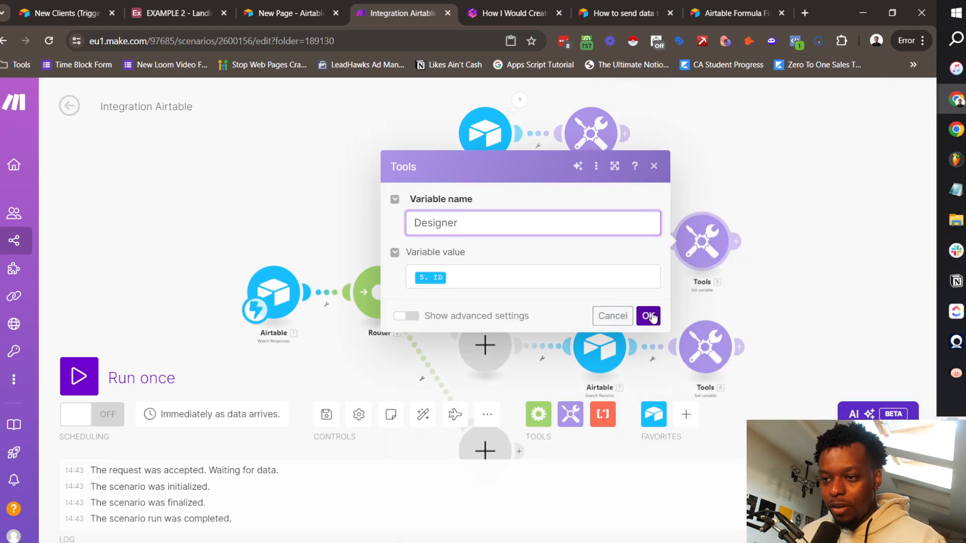
Step: Adapt the third branch to Copywriter: sort by Copywriter Pages, replace Developer in the formula, rename variable Copywriter
click(612, 366)
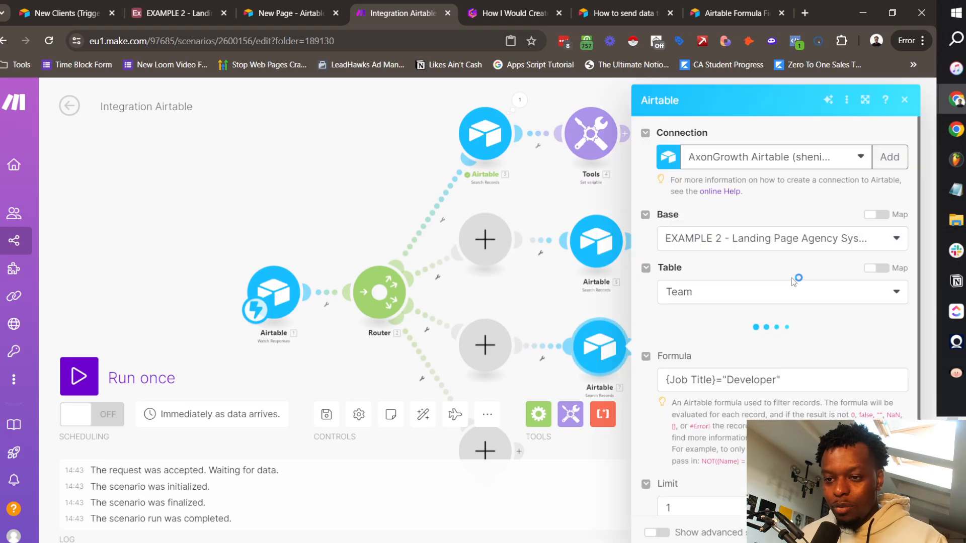
double_click(750, 382)
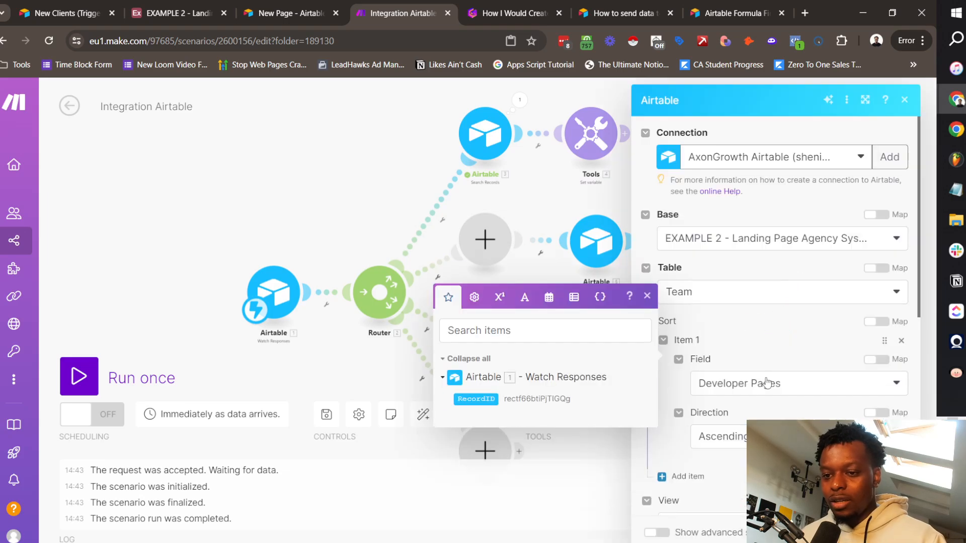
scroll(764, 347, down, 4)
click(754, 194)
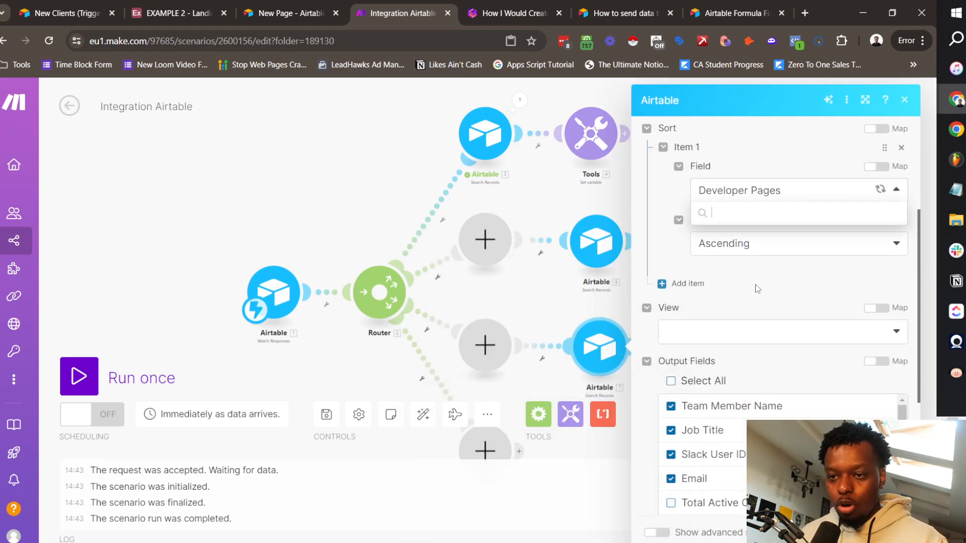
click(717, 247)
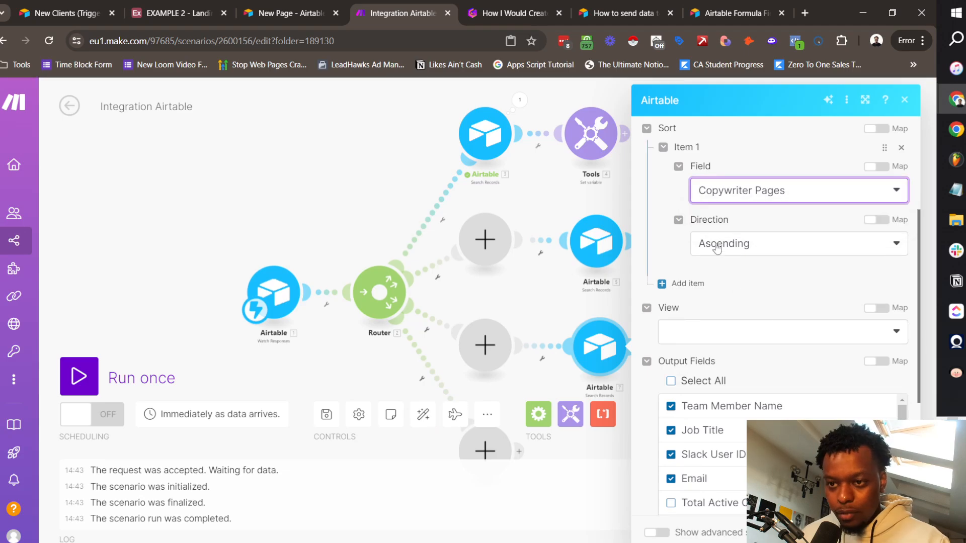
scroll(719, 267, down, 4)
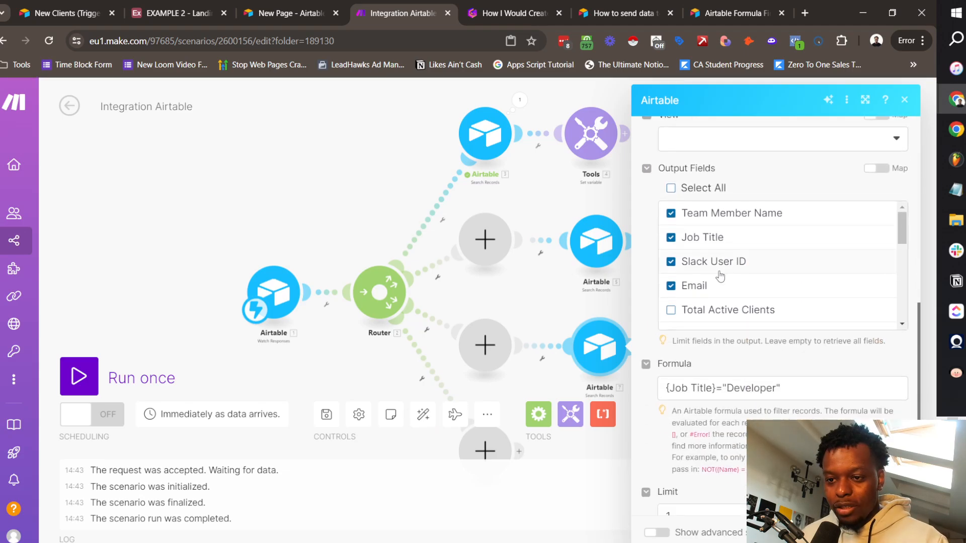
double_click(747, 390)
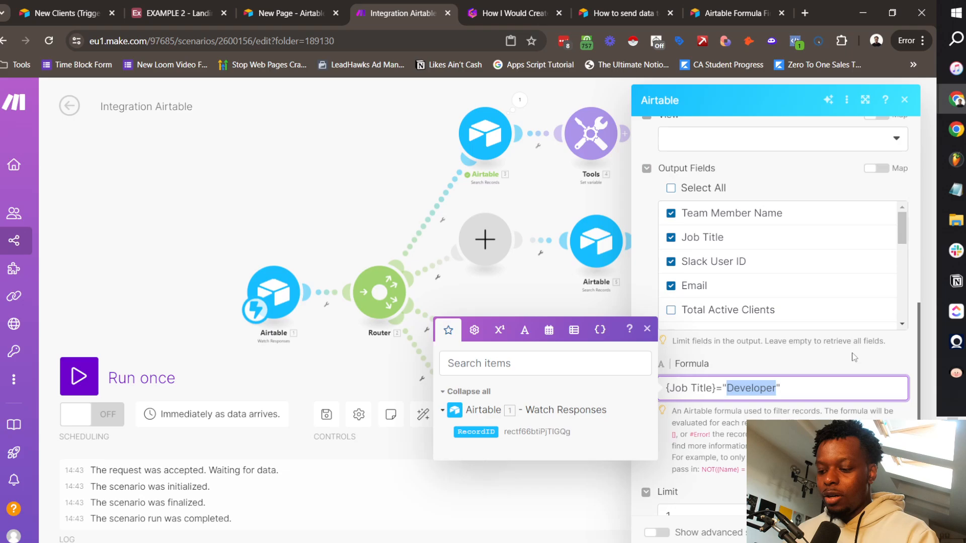
text(D)
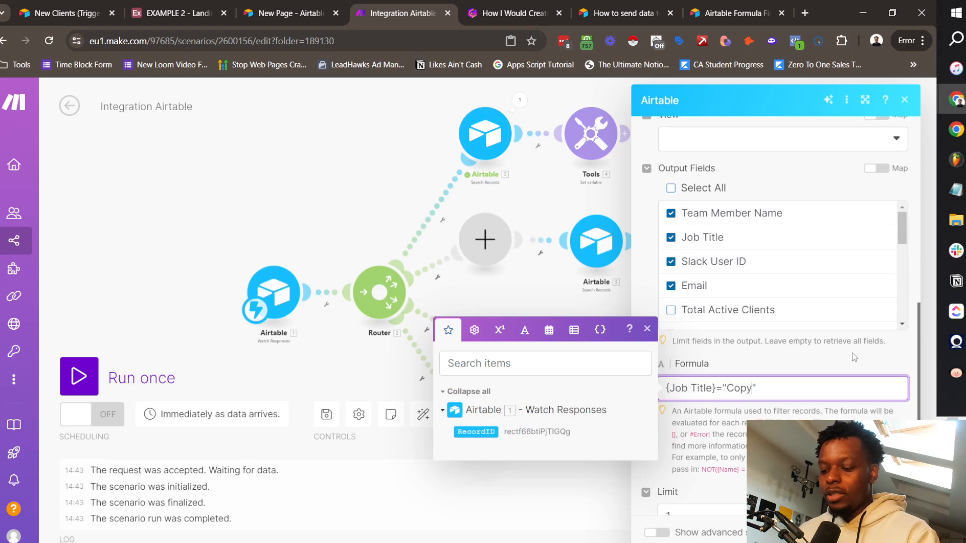
click(540, 188)
click(705, 347)
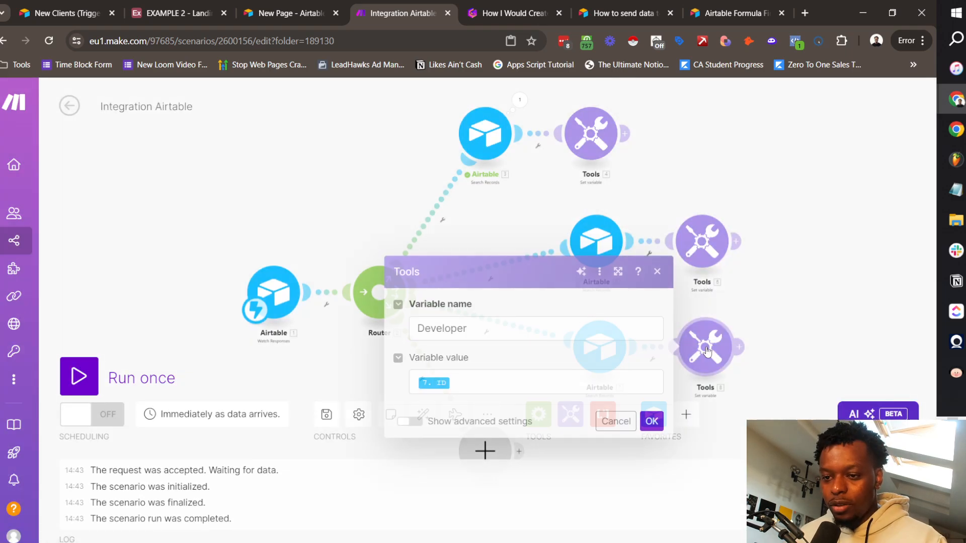
double_click(447, 327)
text(Copywriter)
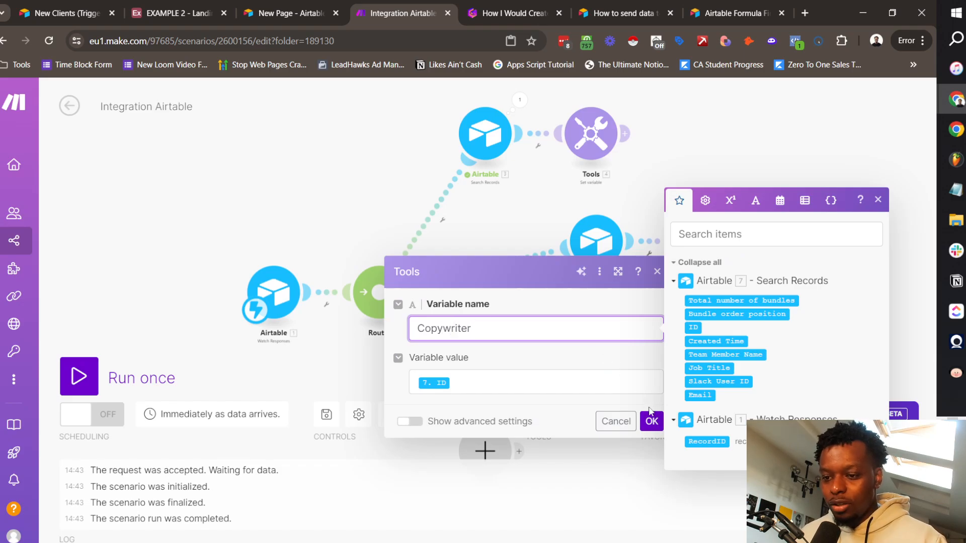
click(651, 420)
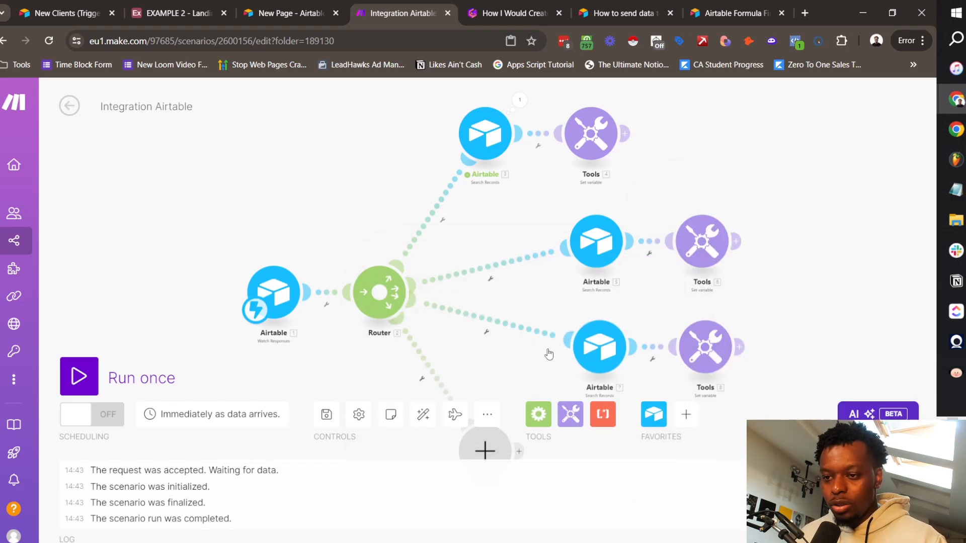
Step: Review the search and variable settings on all three branches
click(454, 150)
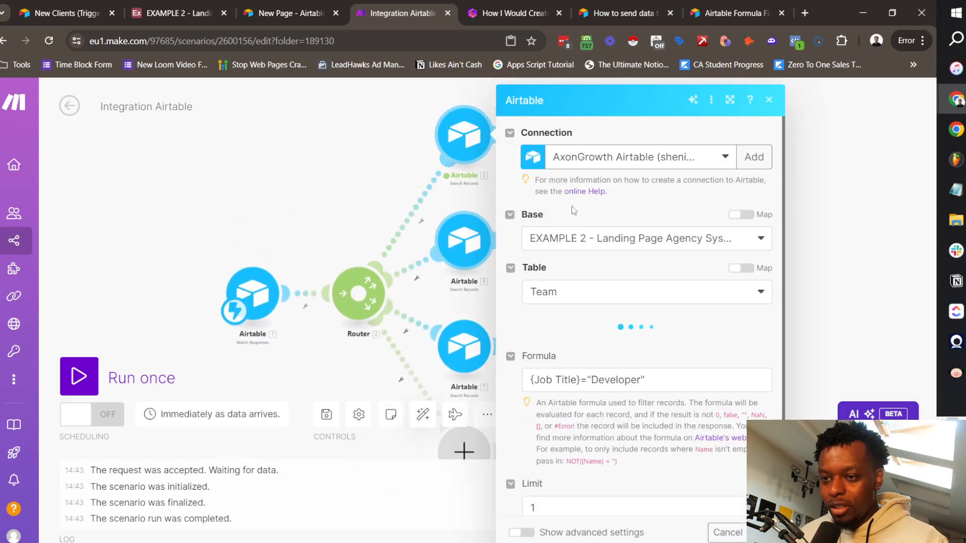
click(409, 153)
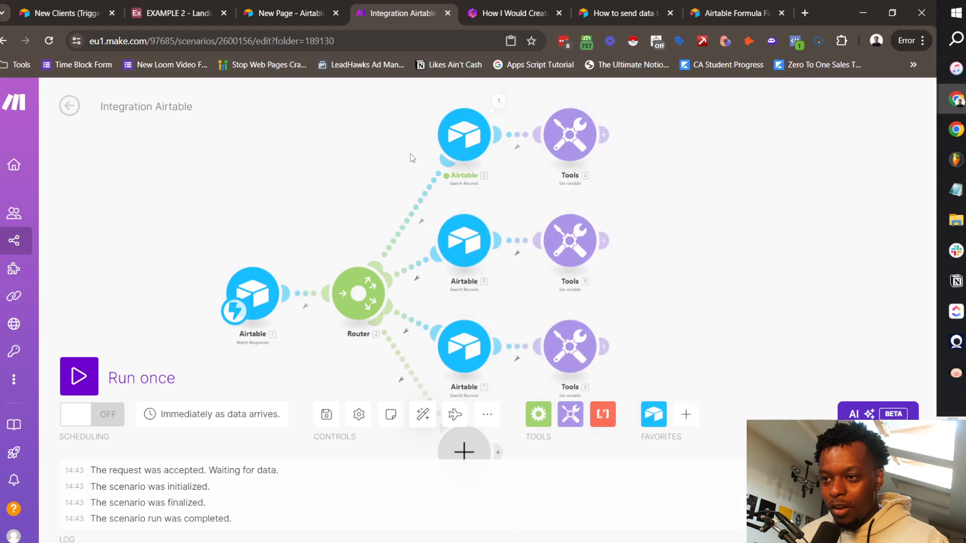
click(553, 146)
click(500, 246)
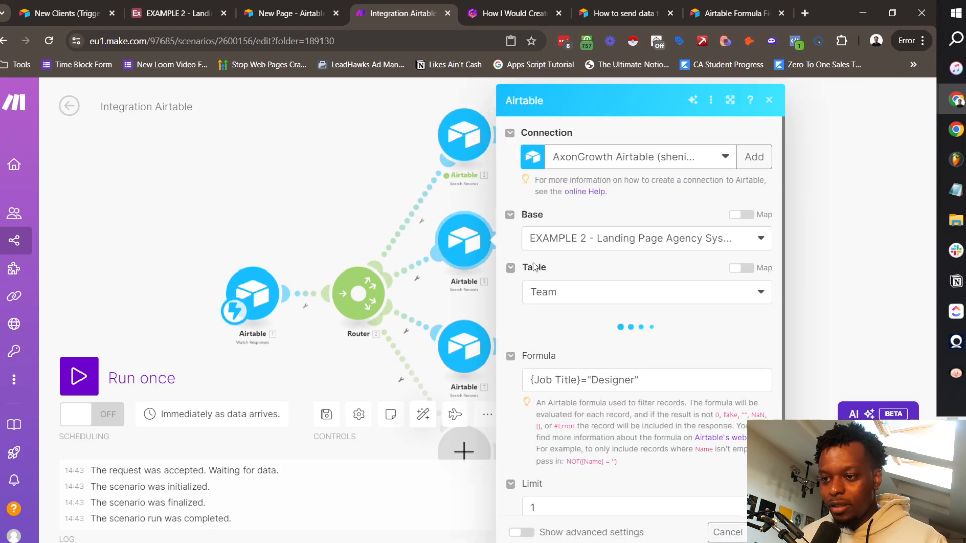
click(327, 177)
click(570, 240)
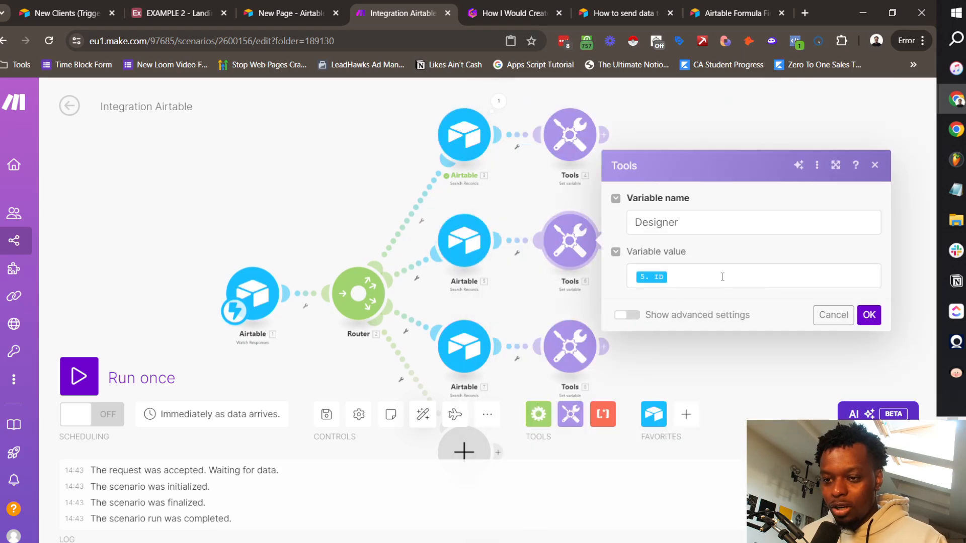
click(327, 203)
click(464, 346)
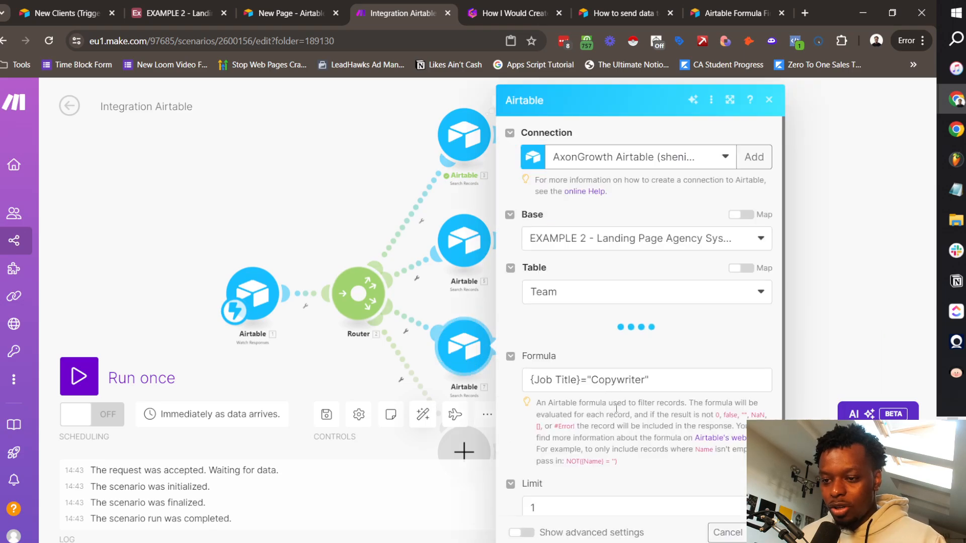
click(351, 195)
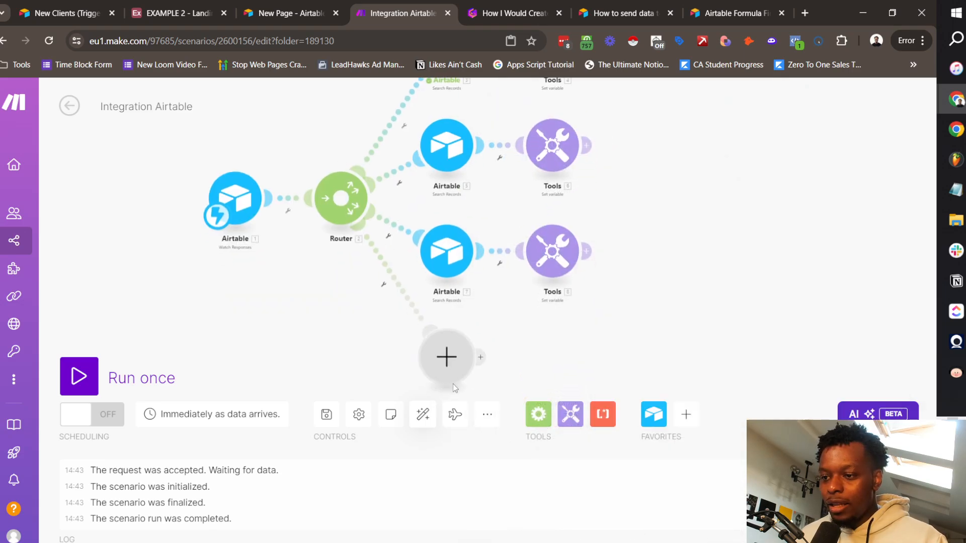
click(452, 378)
Step: Add a Set multiple variables module on the fourth branch with Developer, Designer and Copywriter
click(764, 340)
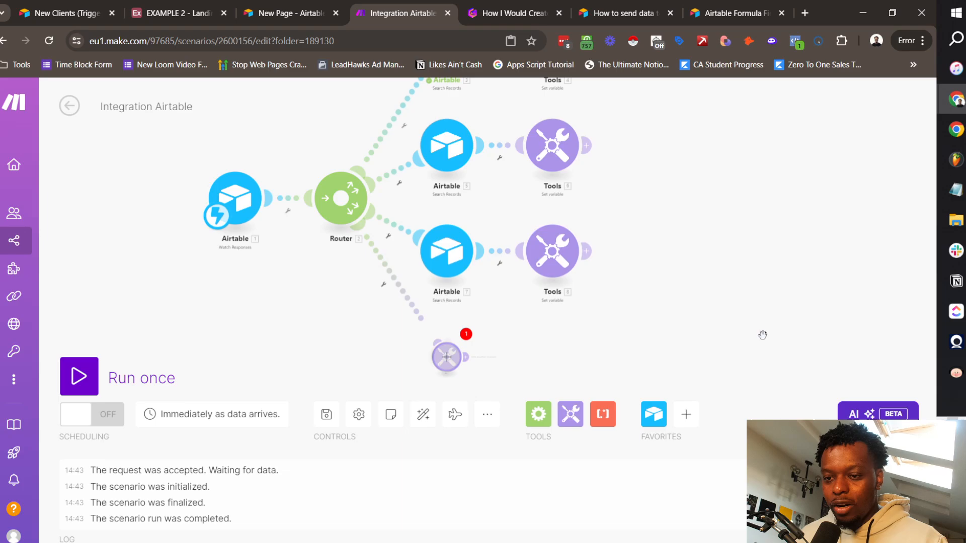
click(533, 366)
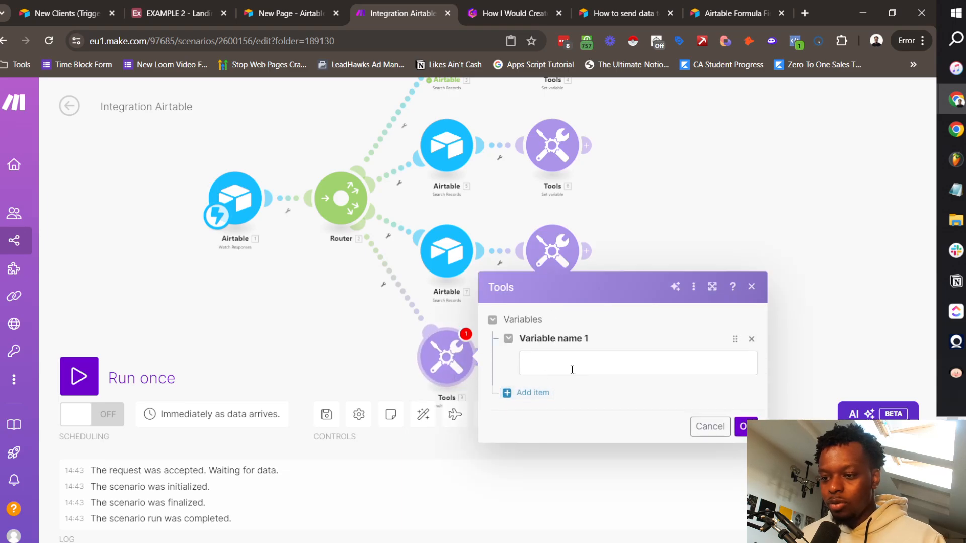
click(573, 363)
text(Developer)
click(548, 393)
text(Desi)
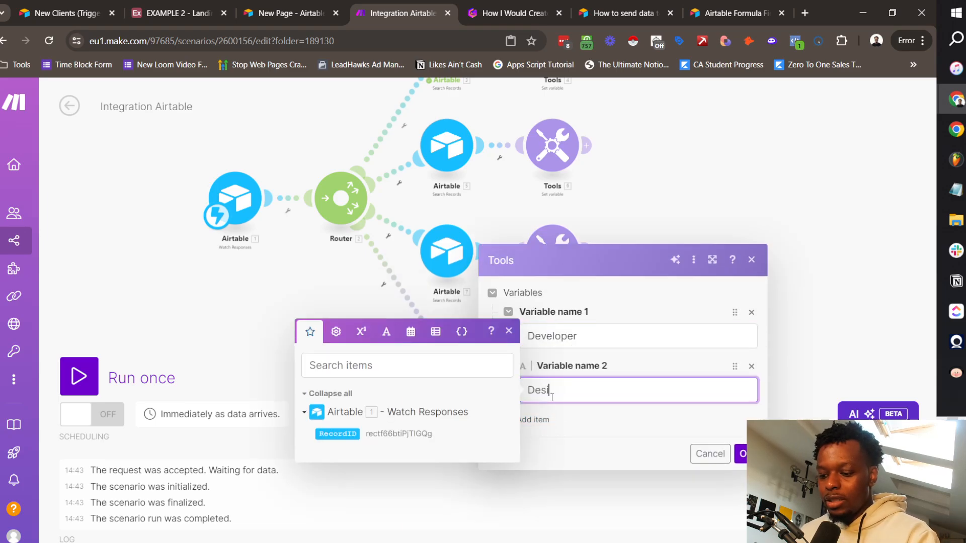
text(gner)
click(561, 420)
text(Copywi)
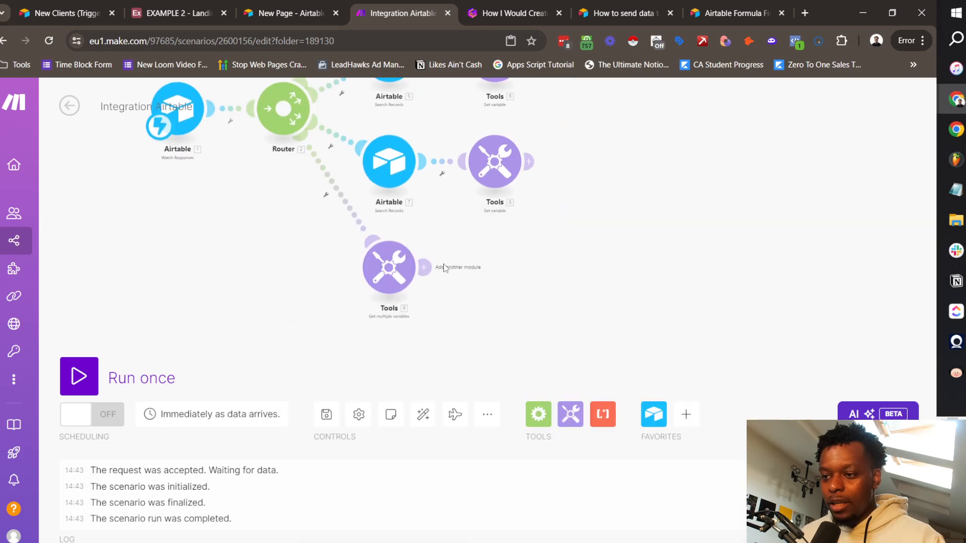
Step: Add an Airtable Get a Record module after the variables step
click(429, 268)
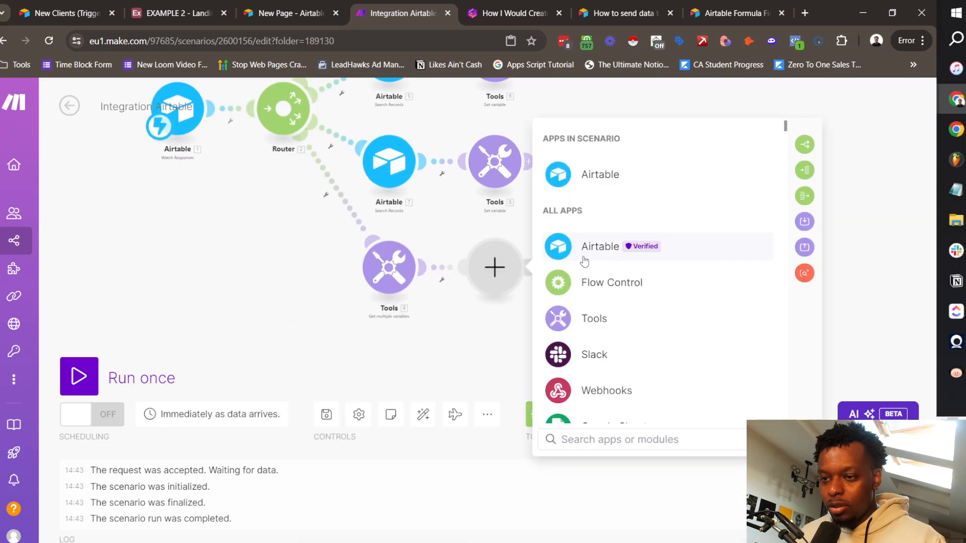
click(583, 260)
click(581, 285)
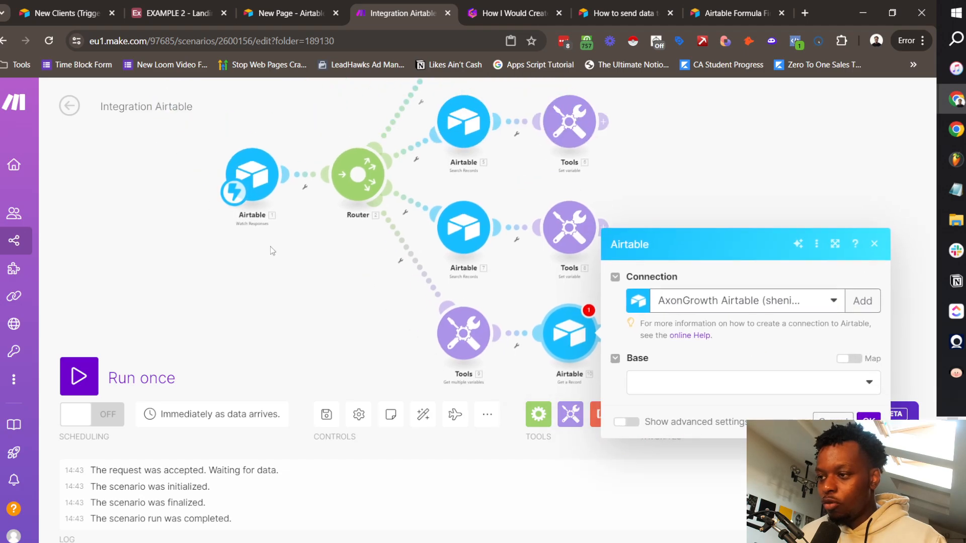
scroll(285, 229, up, 3)
scroll(287, 222, down, 3)
drag(298, 265, 181, 159)
Step: Point Get a Record at the EXAMPLE 2 base's Pages table with the trigger's RecordID mapped
click(586, 270)
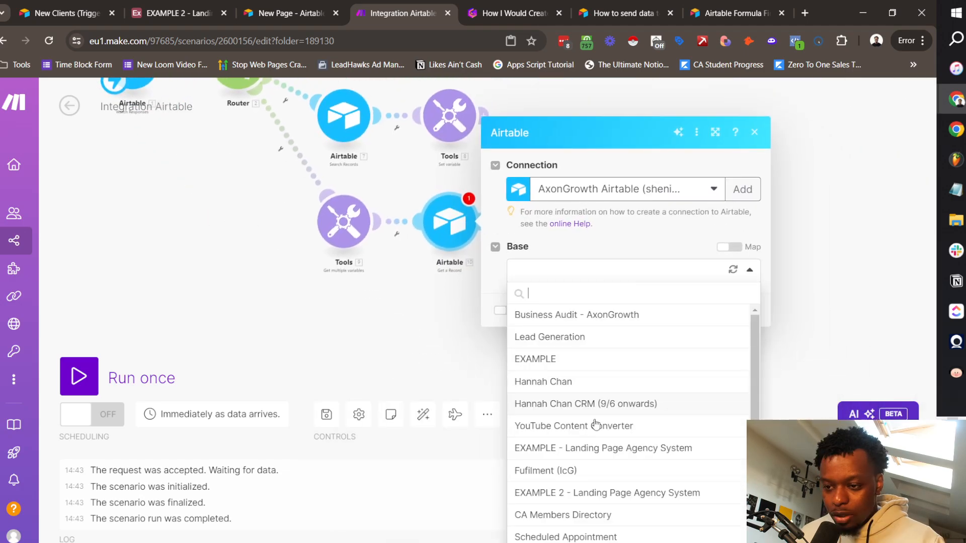
click(617, 492)
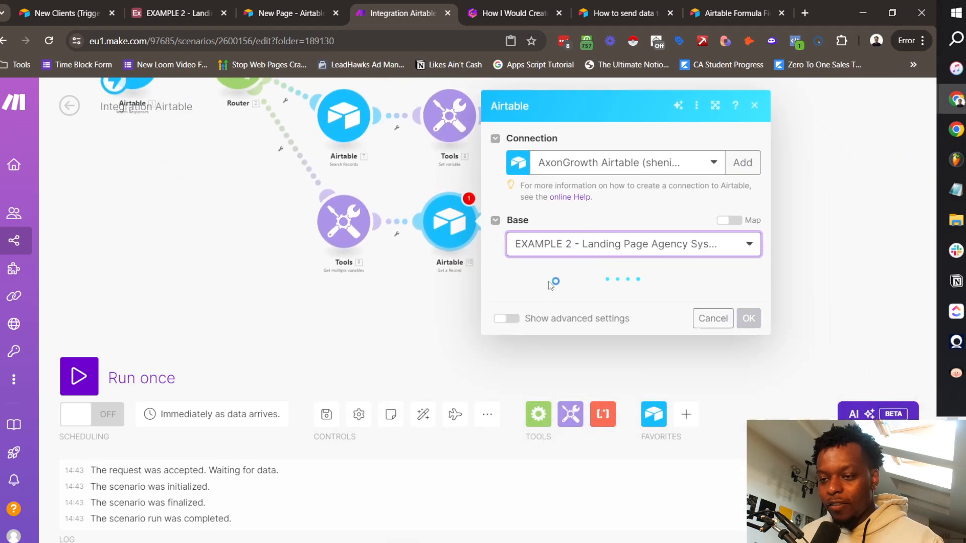
click(540, 300)
click(558, 360)
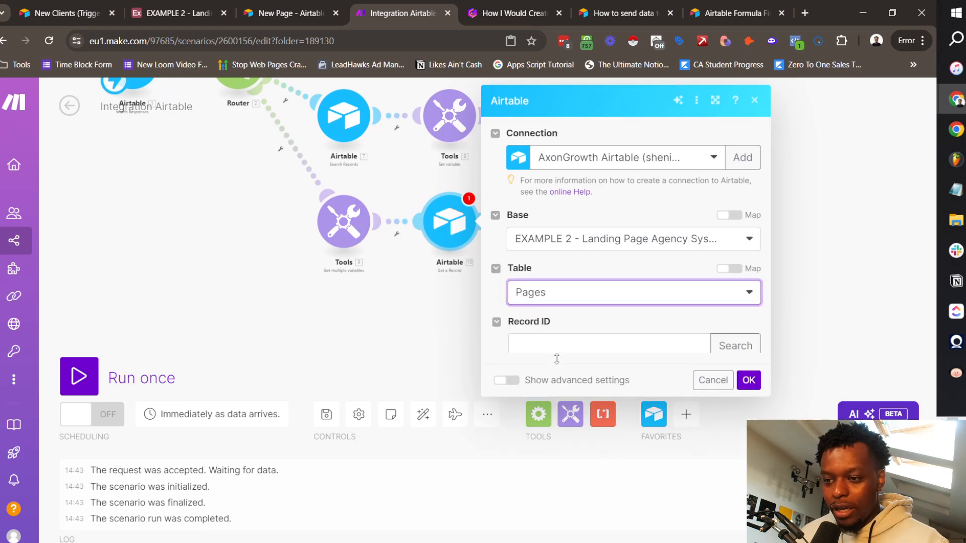
click(567, 351)
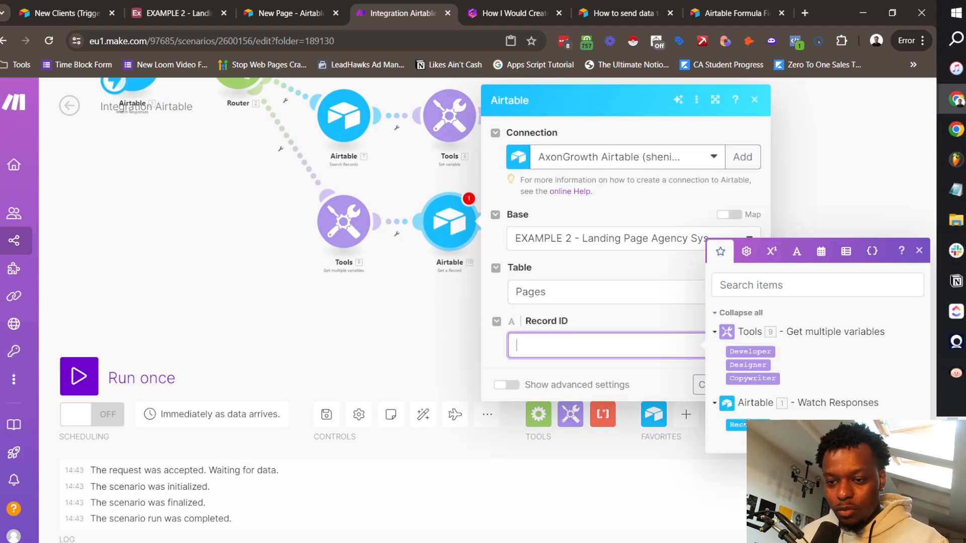
click(748, 424)
click(643, 371)
click(740, 385)
drag(715, 319, 609, 329)
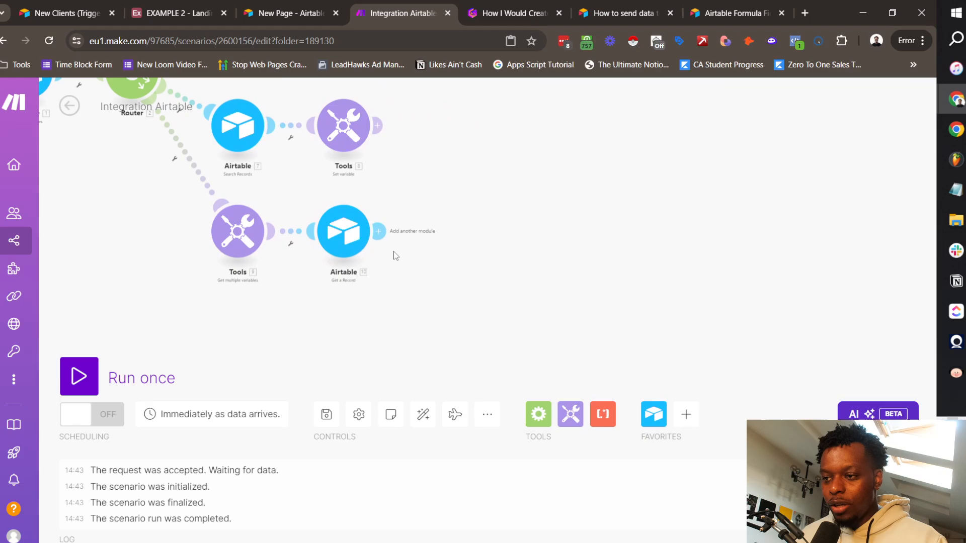
click(378, 231)
Step: Add an Airtable Update a Record module on EXAMPLE 2's Pages table, mapping Record ID from the fetched ID
click(578, 213)
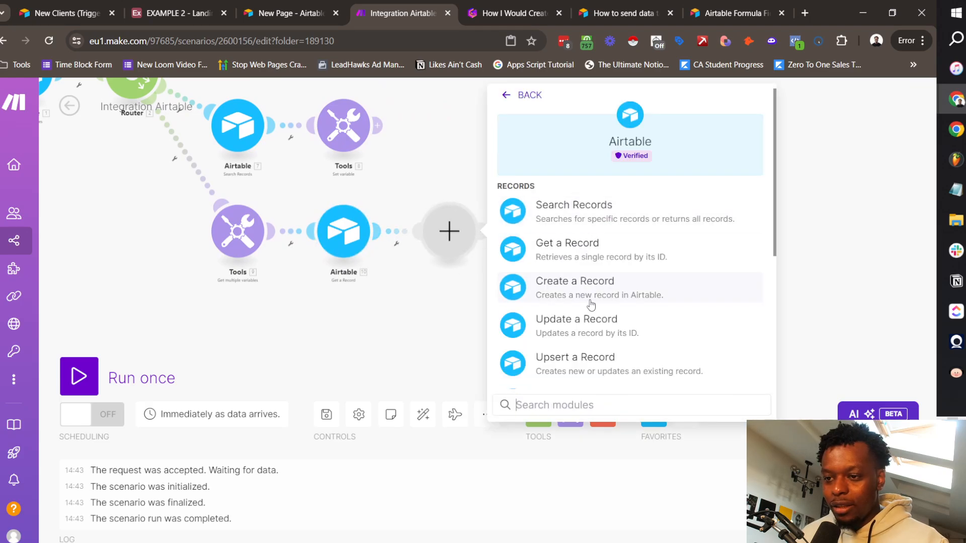
click(599, 327)
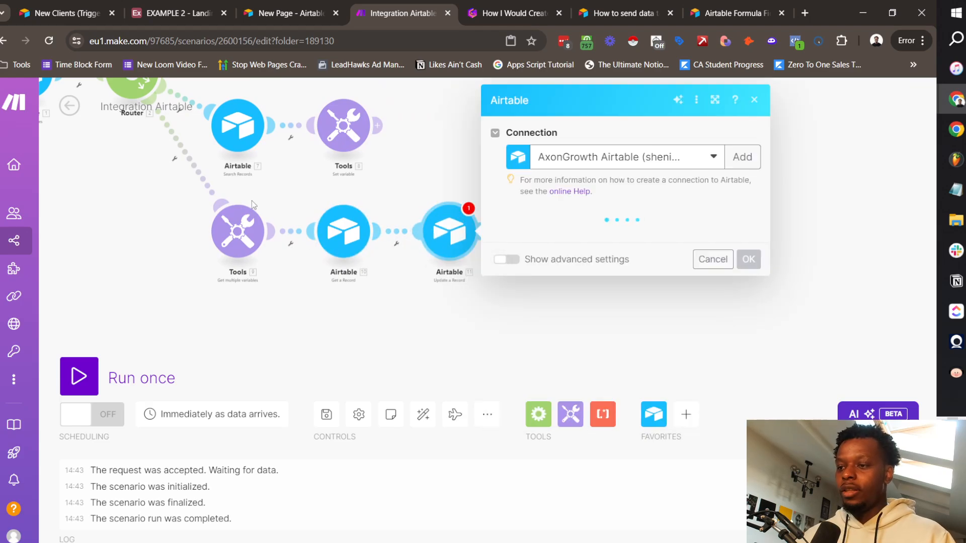
click(542, 238)
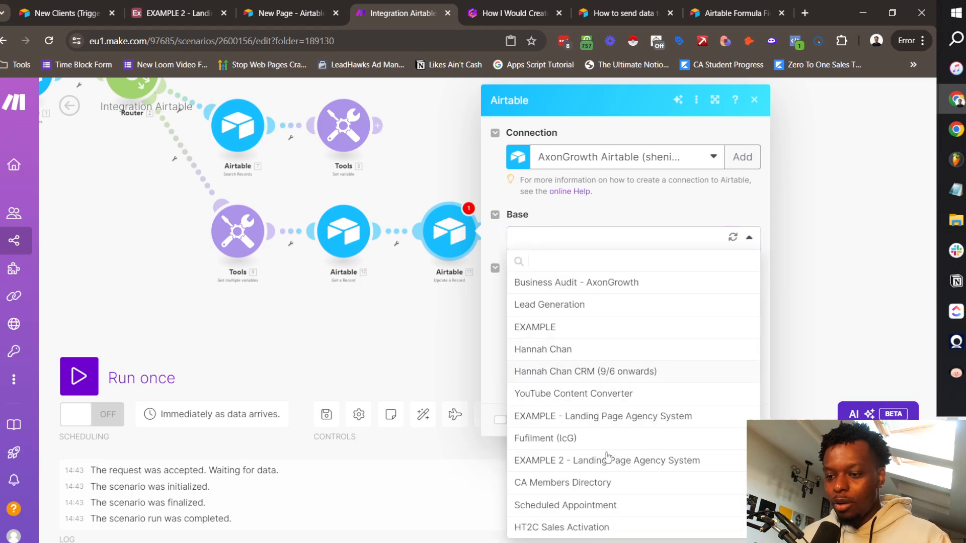
click(607, 459)
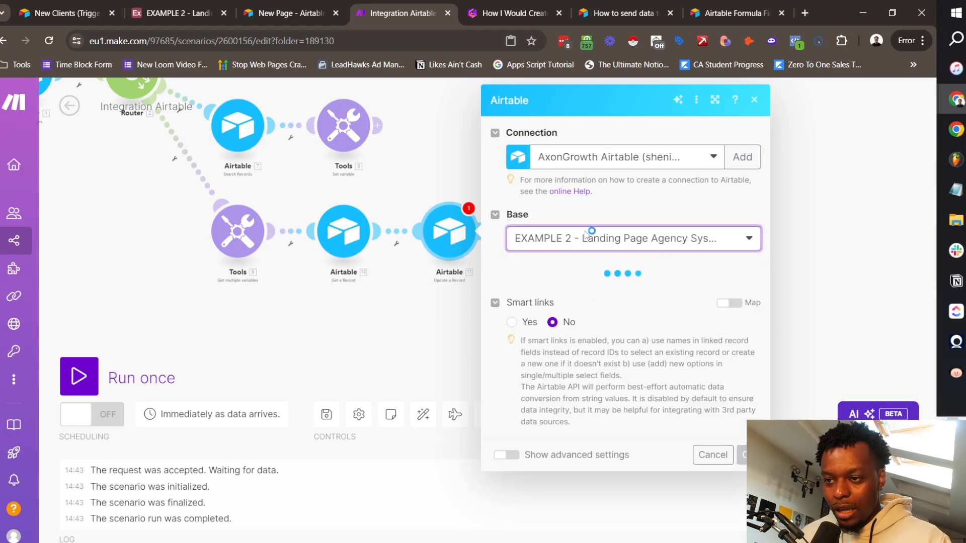
click(600, 292)
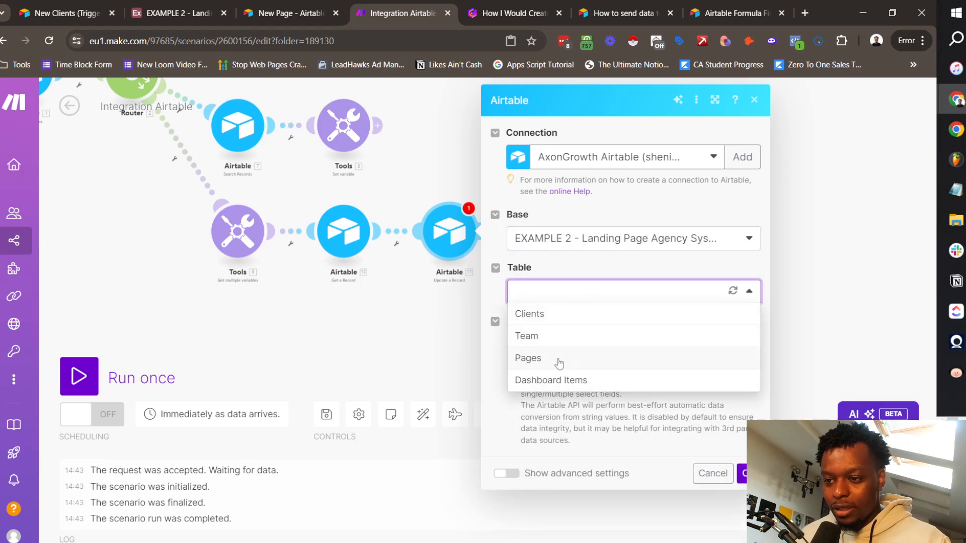
click(529, 358)
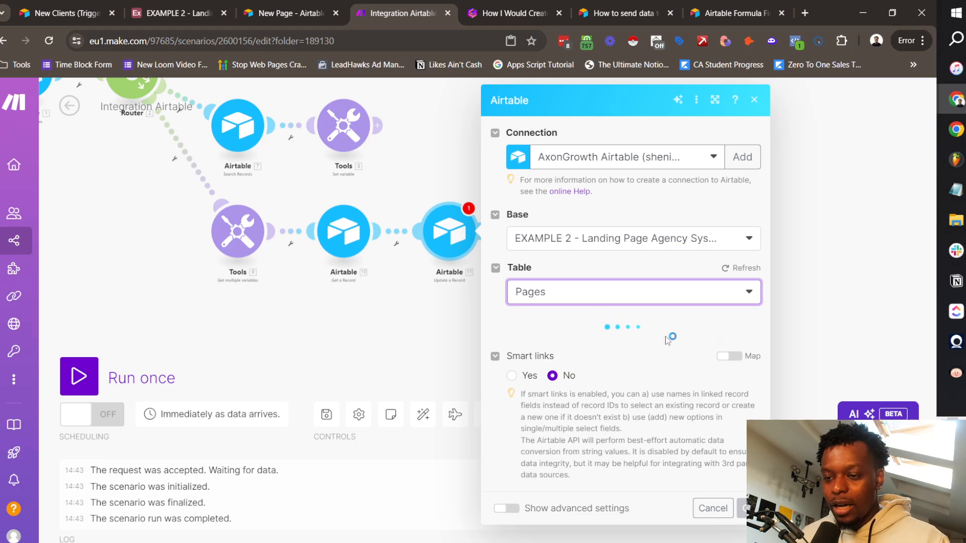
click(576, 338)
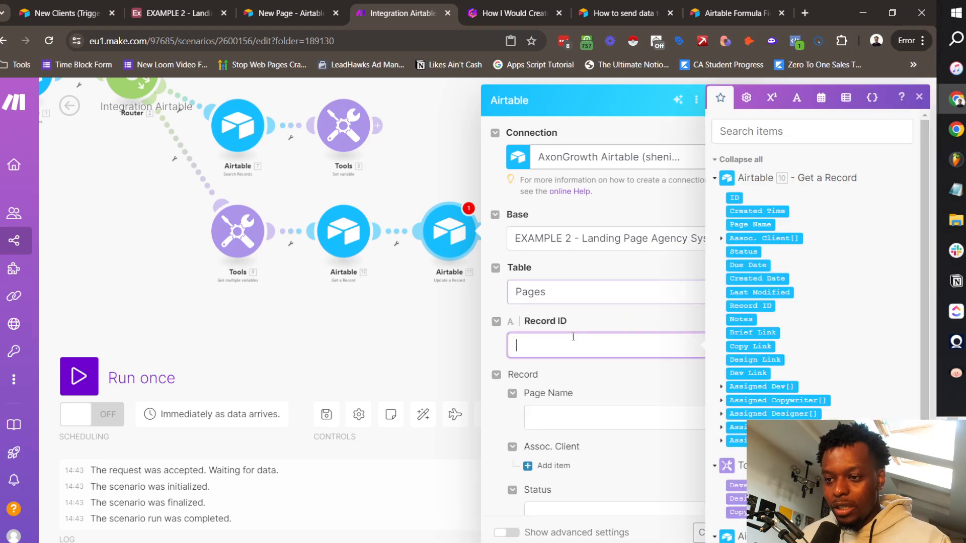
click(734, 197)
Step: Map the Developer and Copywriter variables into Assigned Dev and Assigned Copywriter
scroll(610, 289, down, 8)
scroll(610, 288, down, 6)
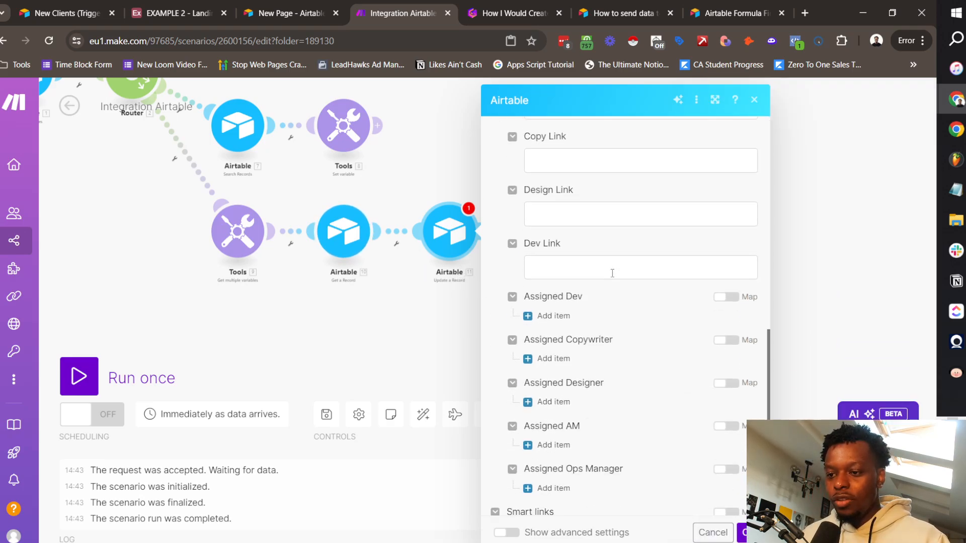
click(553, 184)
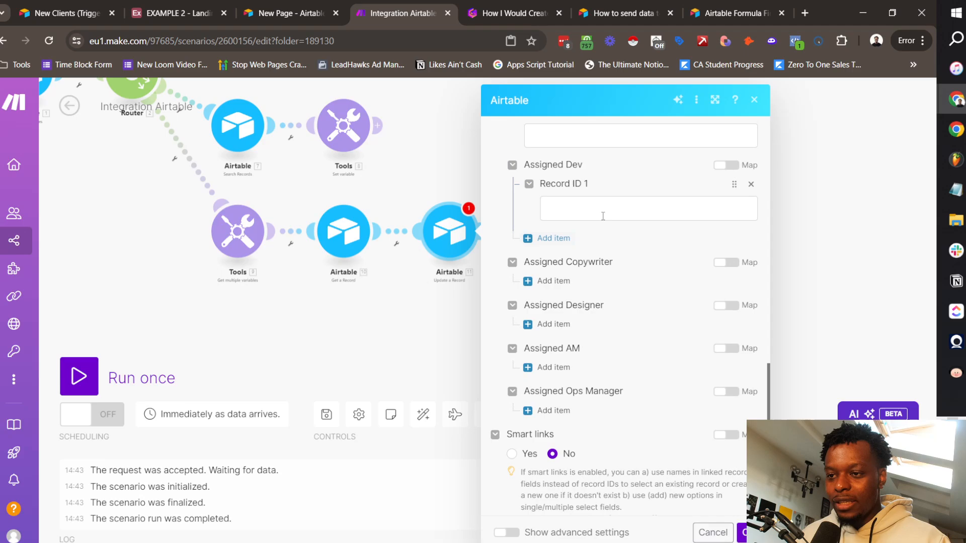
click(601, 214)
click(359, 447)
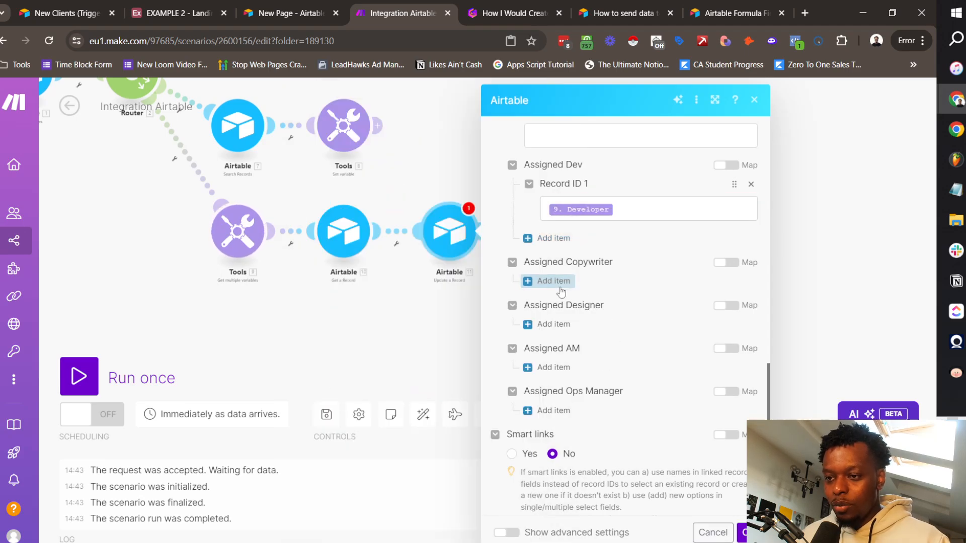
click(553, 281)
click(565, 308)
click(362, 474)
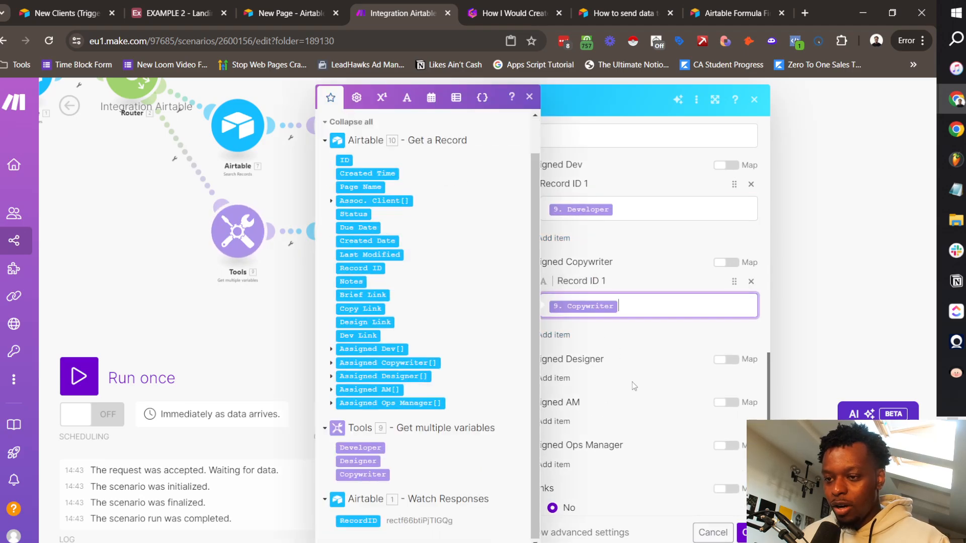
click(632, 382)
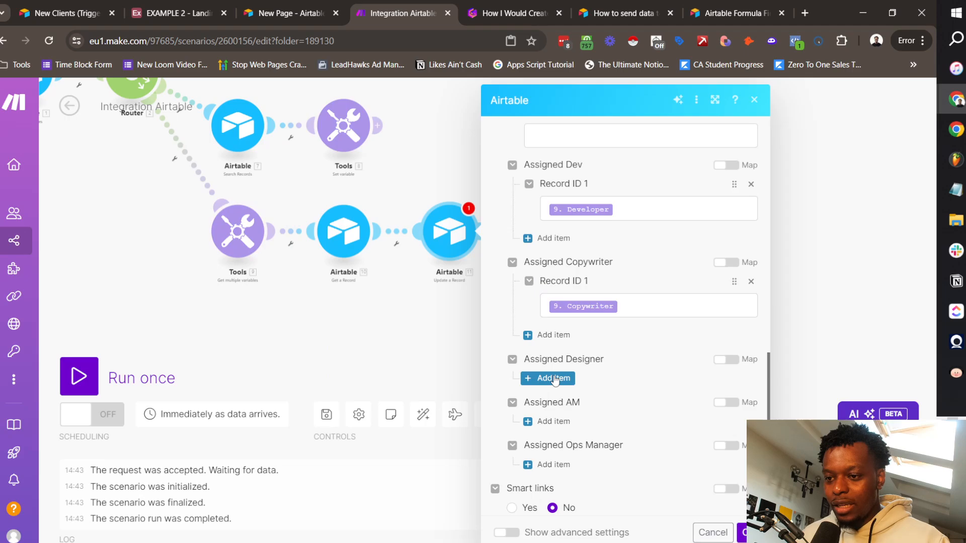
Step: Map the Designer variable into Assigned Designer and confirm the module
click(553, 378)
click(609, 403)
click(358, 461)
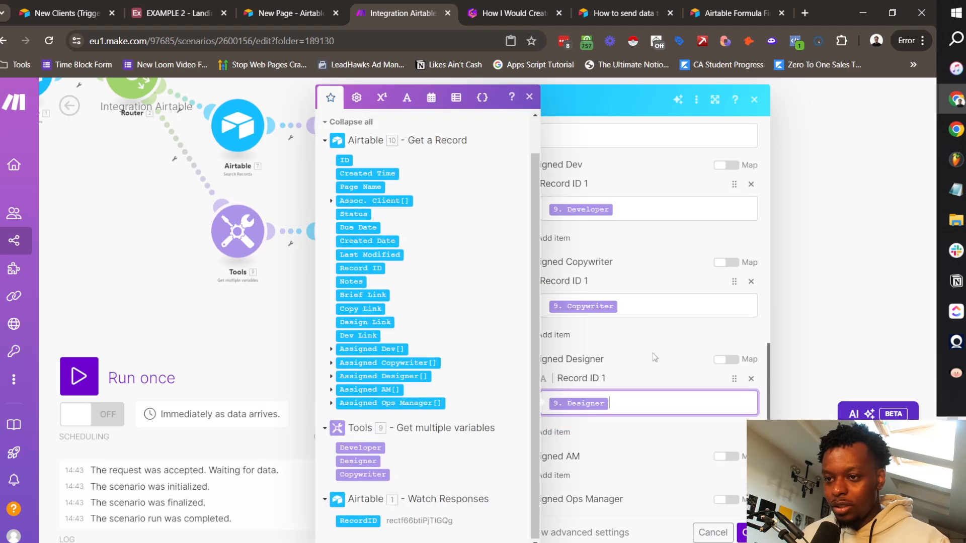
click(651, 346)
click(743, 533)
drag(517, 256, 593, 373)
scroll(593, 373, down, 3)
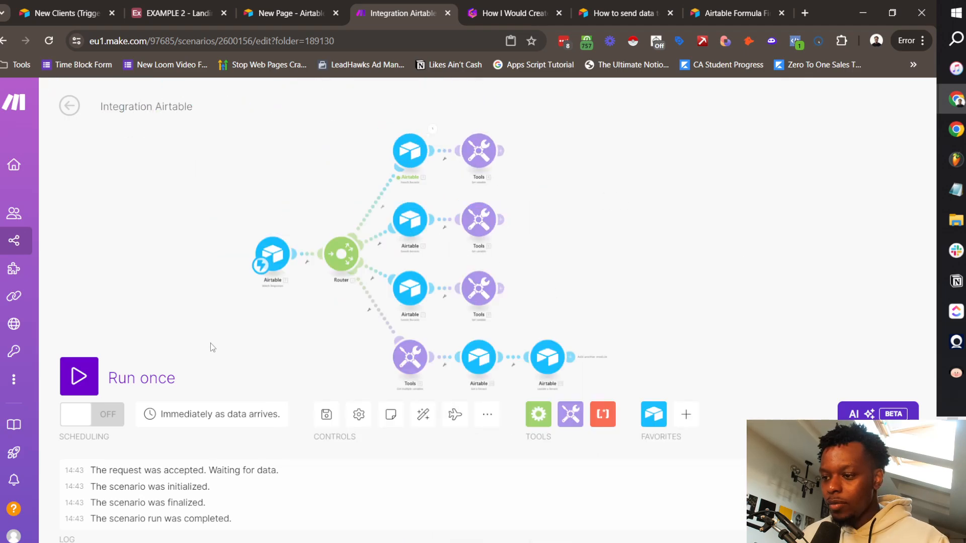
Step: Rename the scenario 'Fulfilment Team Auto-Assign (2)', save it, and run it once
click(326, 414)
click(163, 108)
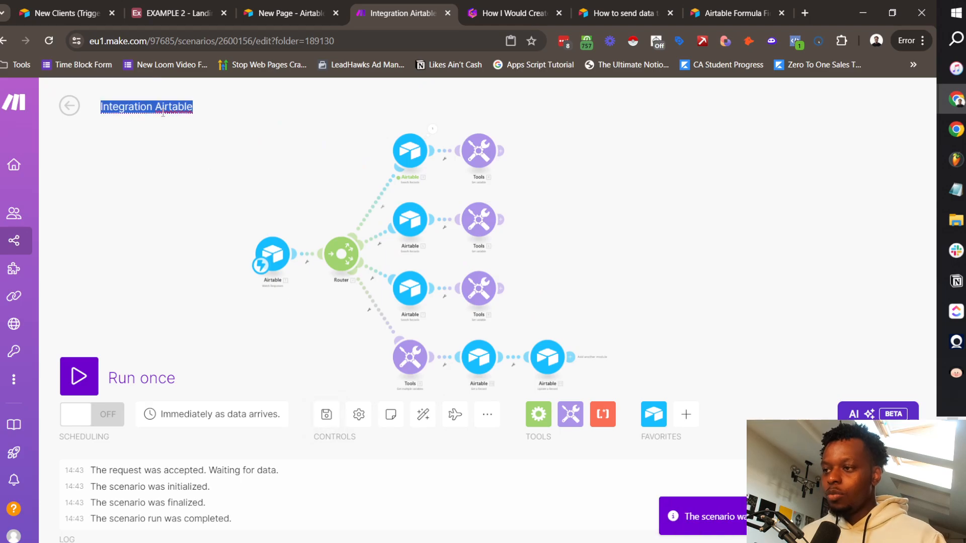
text(Auto)
key(ctrl+BackSpace)
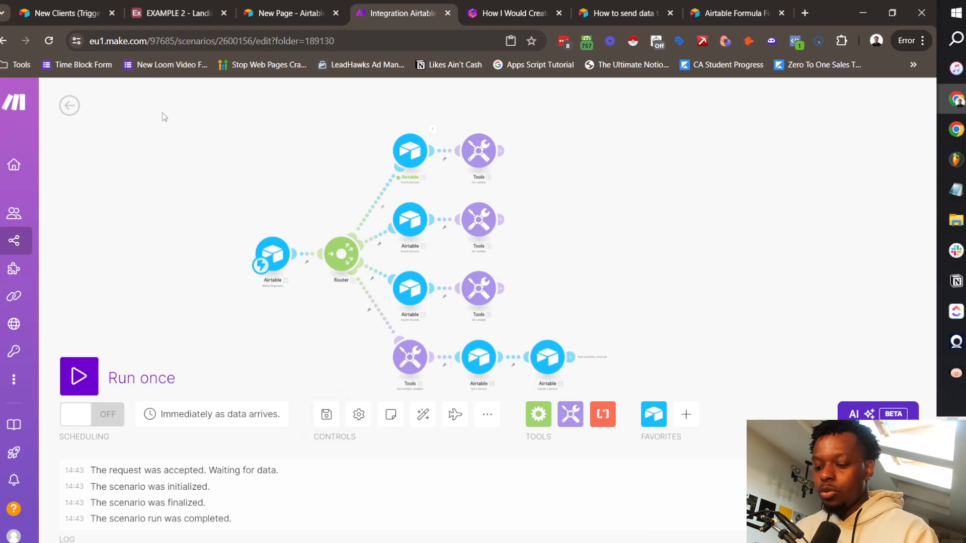
text(Fulfilment Team )
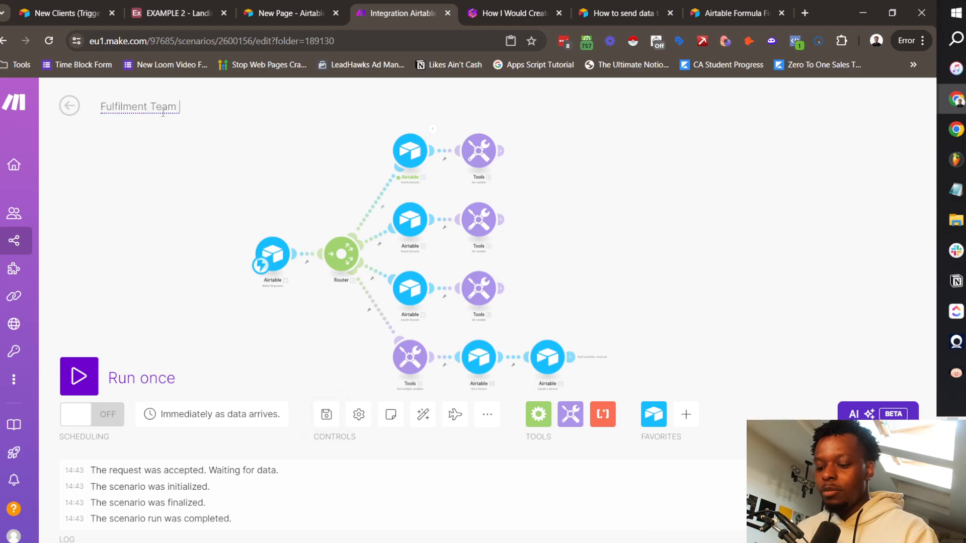
text(Auto-Assign (2))
key(Return)
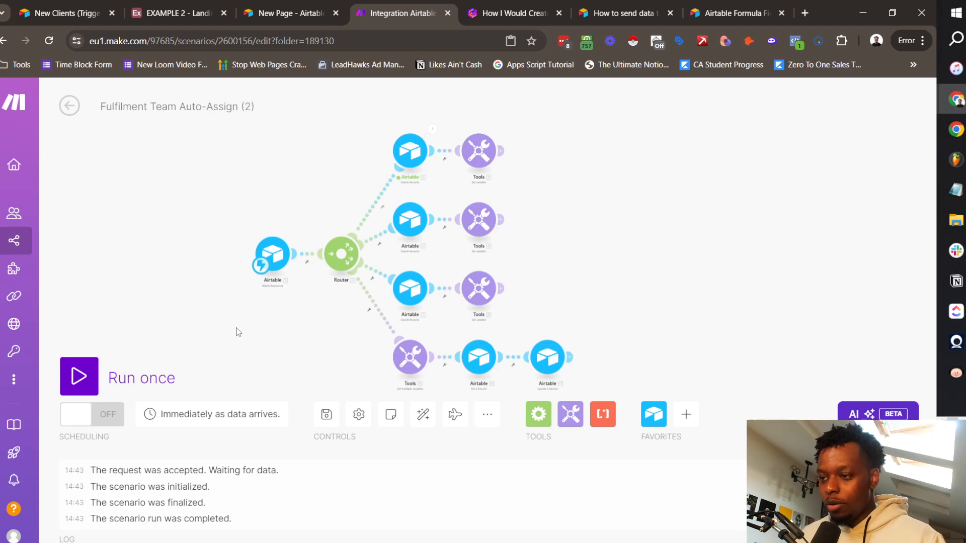
click(326, 414)
click(78, 376)
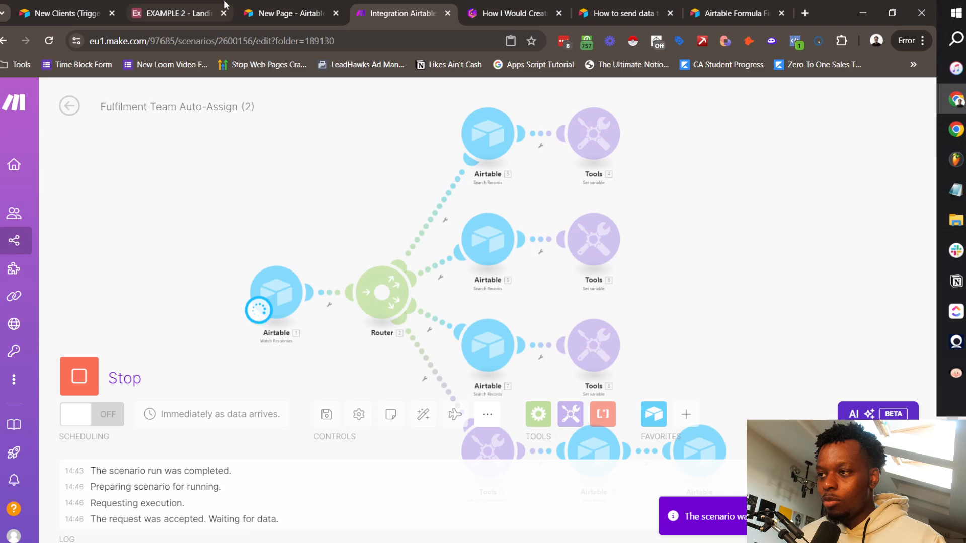
click(176, 13)
Step: Duplicate the EXAMPLE 2 base tab and view the Pages table's Assigned Dev, Copywriter and Designer columns
right_click(188, 11)
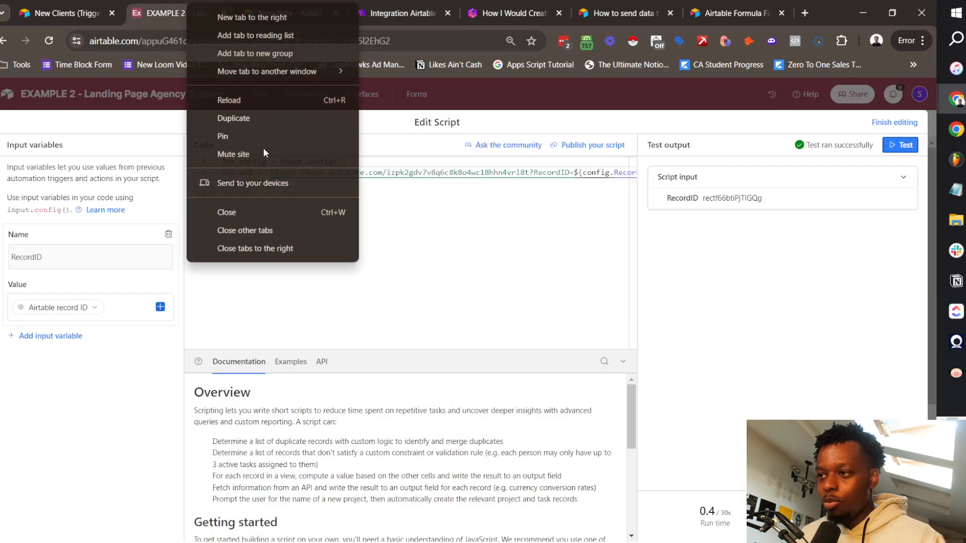
click(240, 121)
drag(323, 10, 108, 5)
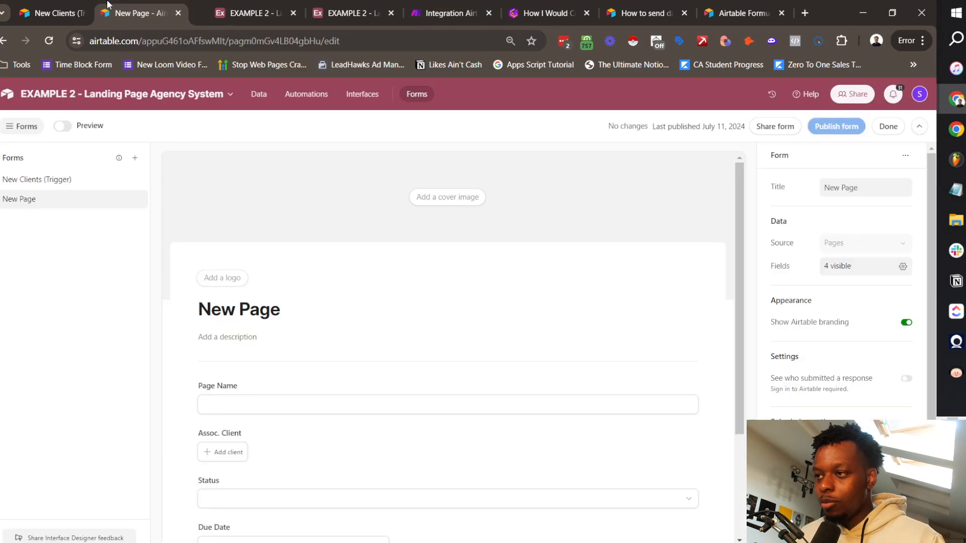
click(347, 12)
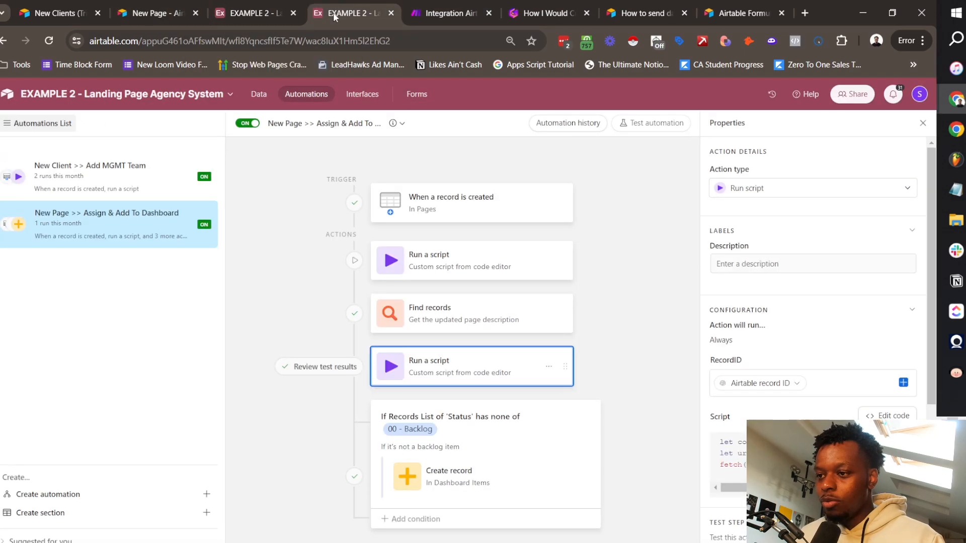
click(258, 94)
click(78, 120)
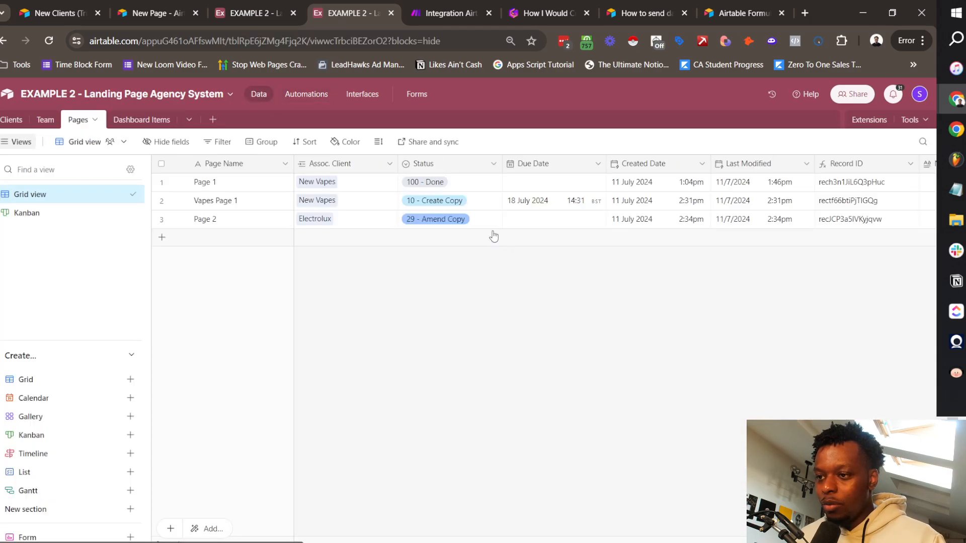
scroll(508, 207, right, 10)
scroll(541, 208, right, 5)
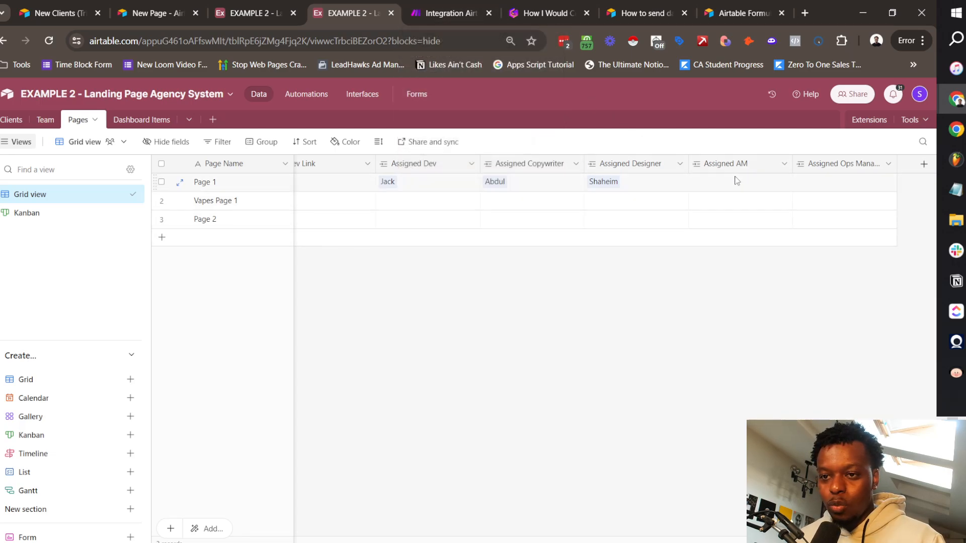
Step: Stop the running scenario and map the first Assigned AM value (10. Assigned AM[1]) into Assigned AM
click(442, 13)
click(139, 387)
click(487, 345)
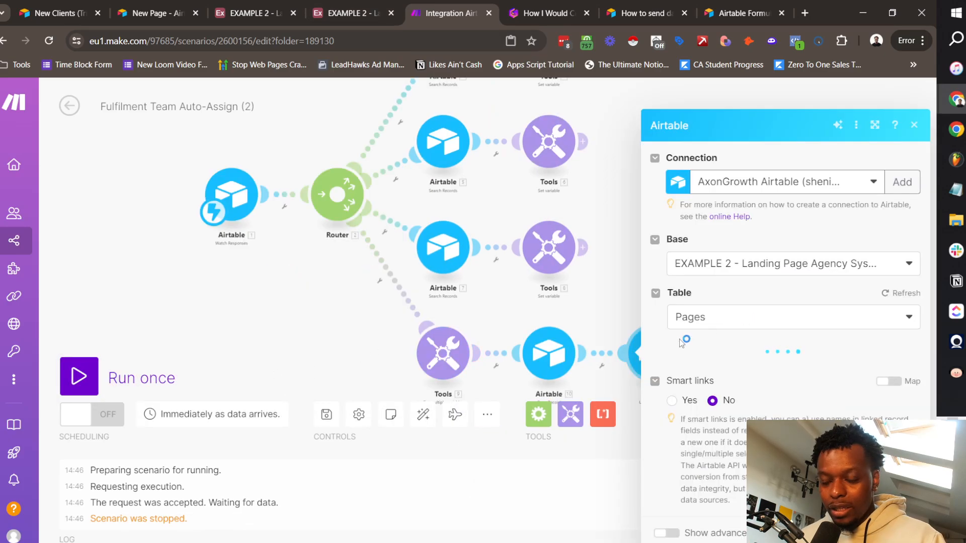
scroll(704, 337, down, 10)
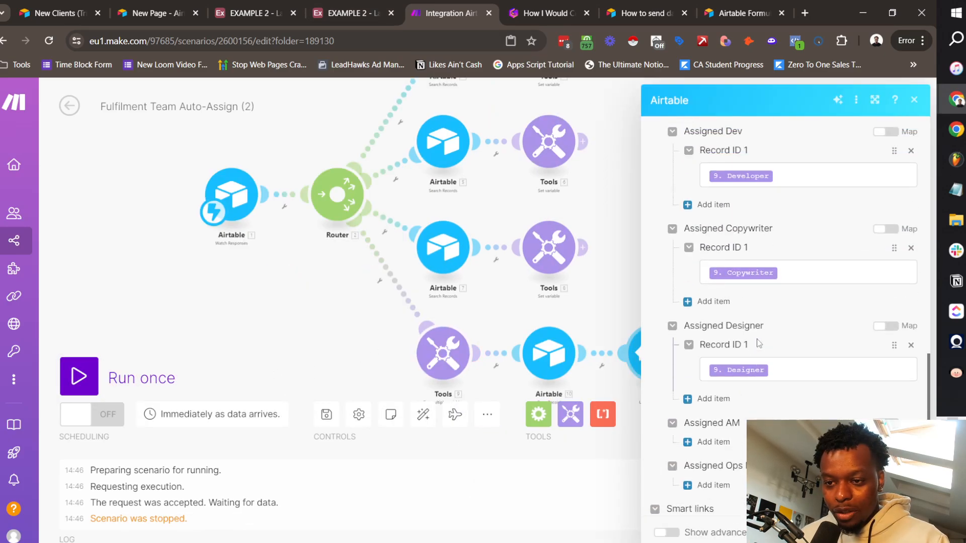
click(710, 312)
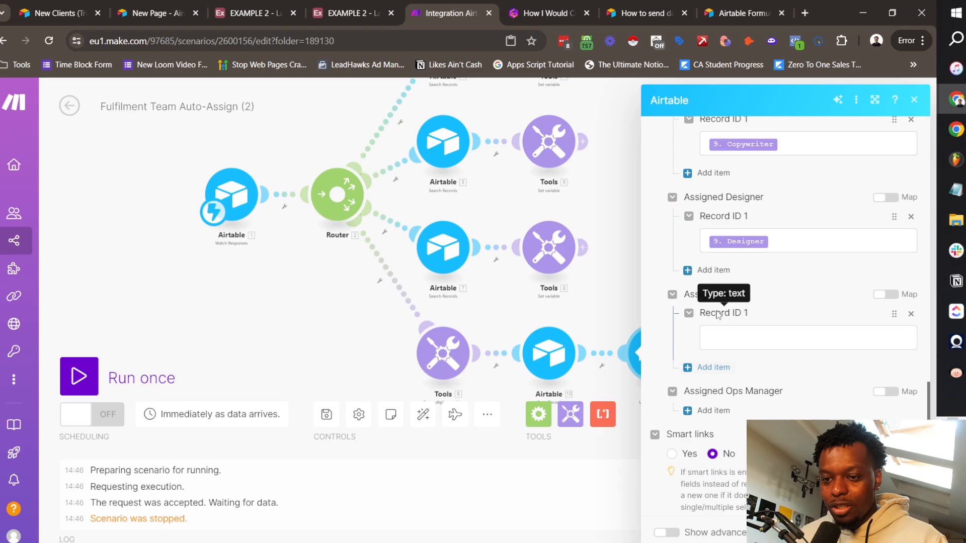
click(724, 337)
scroll(540, 298, down, 1)
click(491, 390)
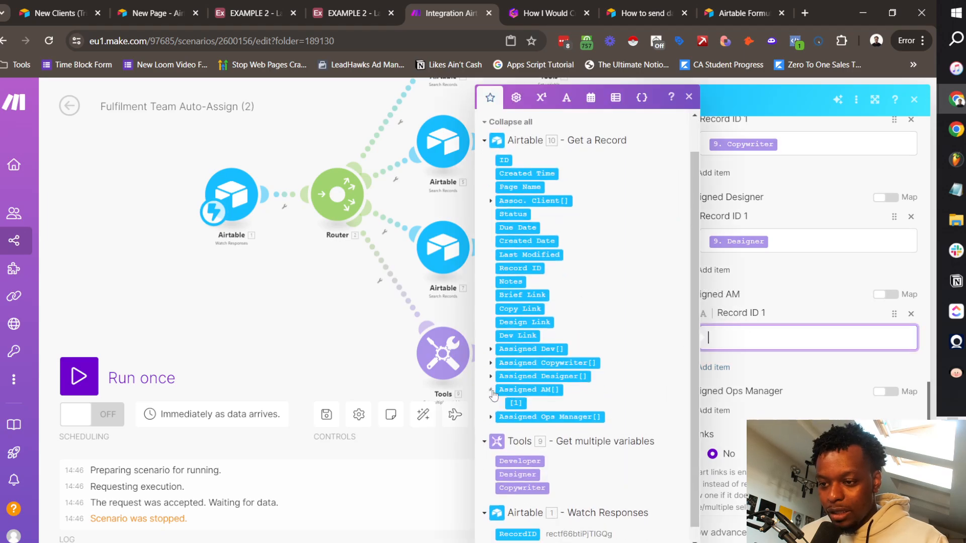
click(518, 403)
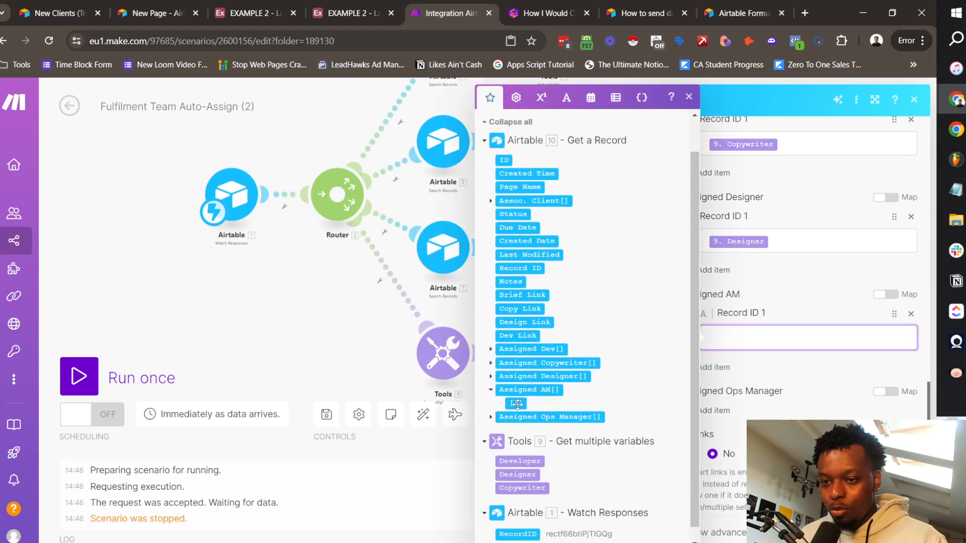
Step: Map the first Assigned Ops Manager value (Ops Manager[1]) into Assigned Ops Manager
click(805, 280)
click(730, 435)
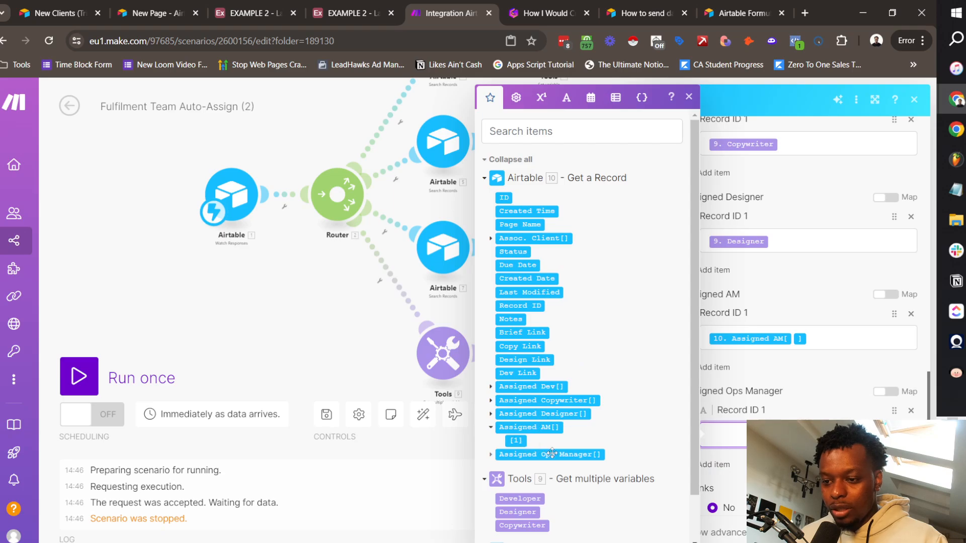
click(491, 455)
click(516, 468)
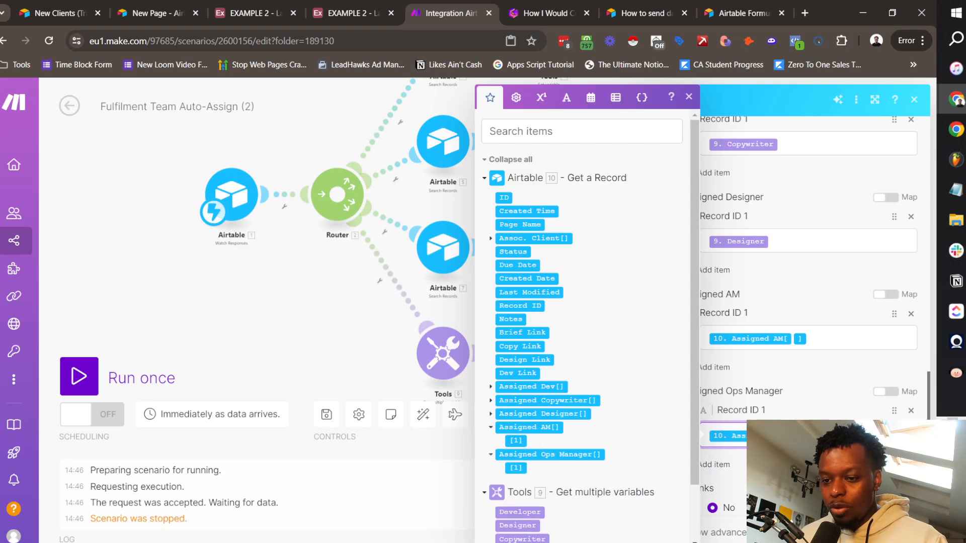
click(824, 379)
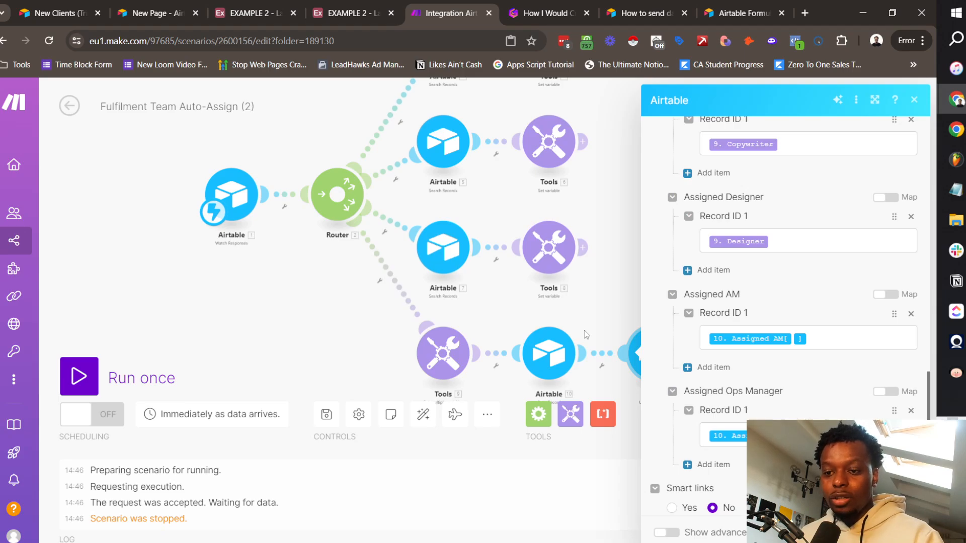
triple_click(757, 395)
click(807, 393)
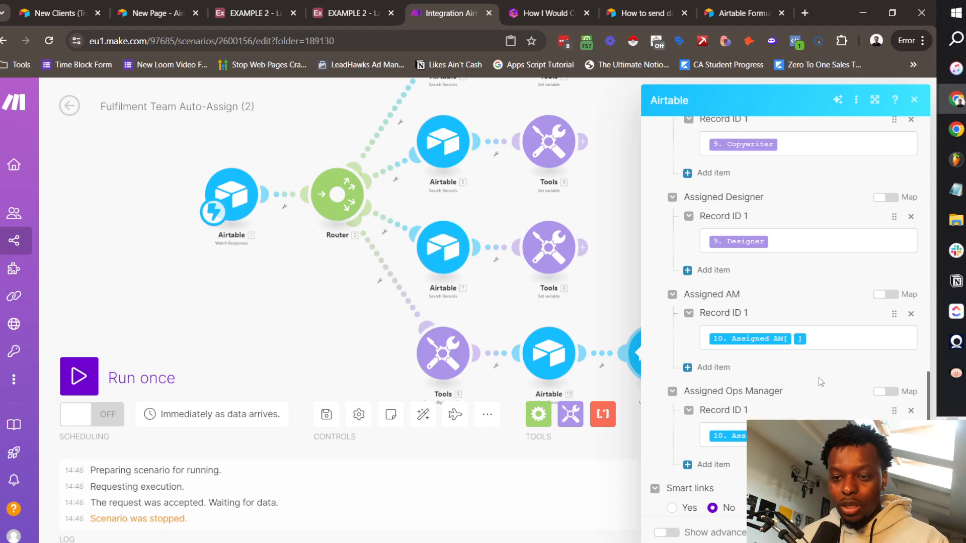
Step: Review the Assigned AM mapping and save the Update a Record module
scroll(811, 319, up, 5)
scroll(780, 284, down, 3)
scroll(779, 286, down, 4)
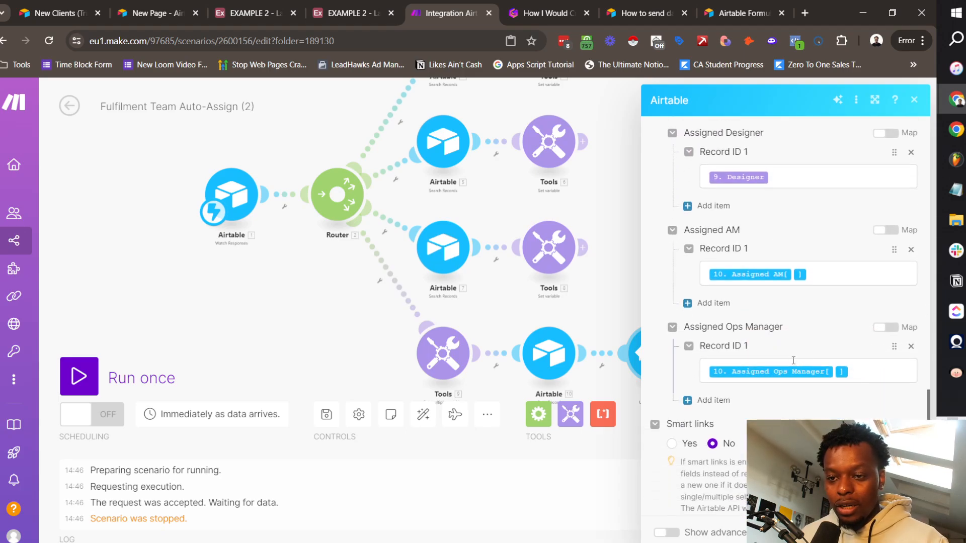
scroll(774, 282, up, 5)
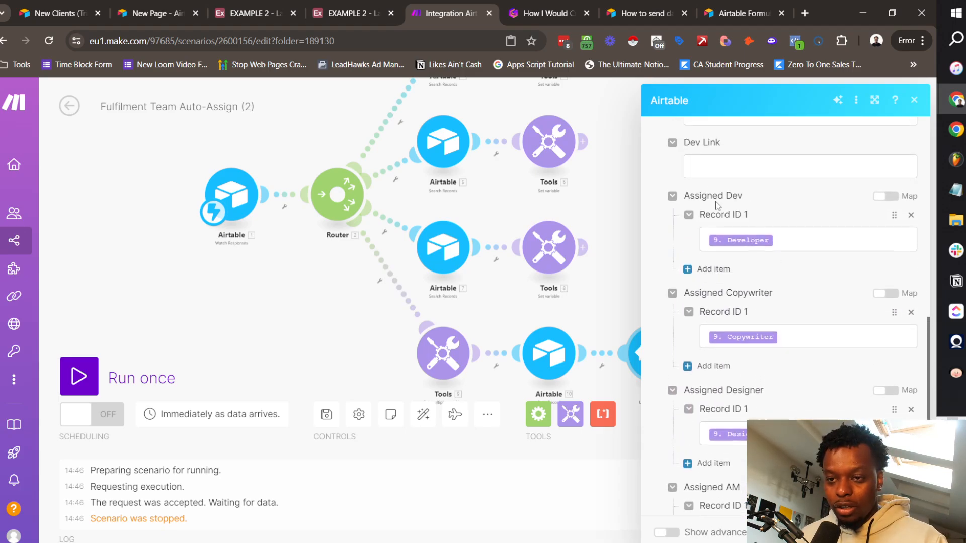
scroll(767, 321, down, 1)
scroll(770, 325, down, 3)
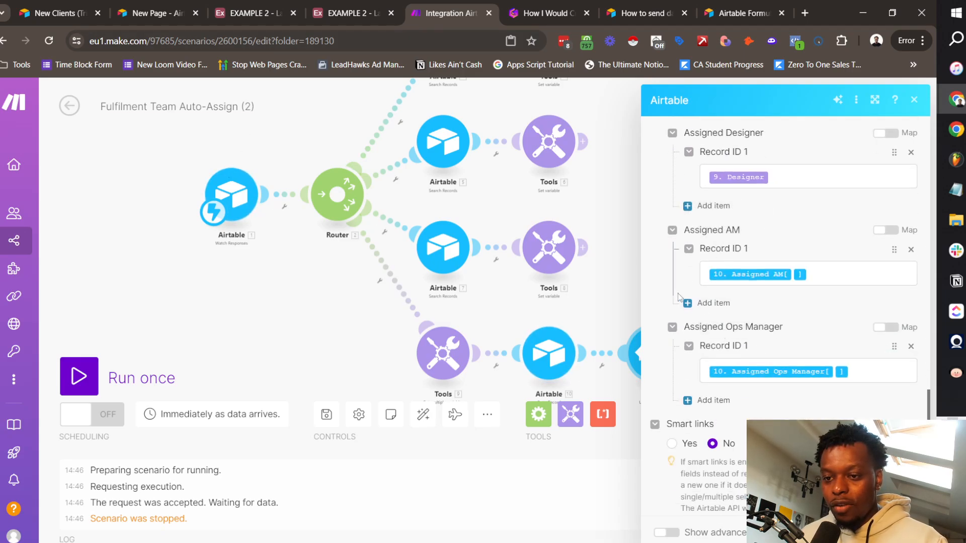
click(322, 458)
scroll(735, 375, down, 2)
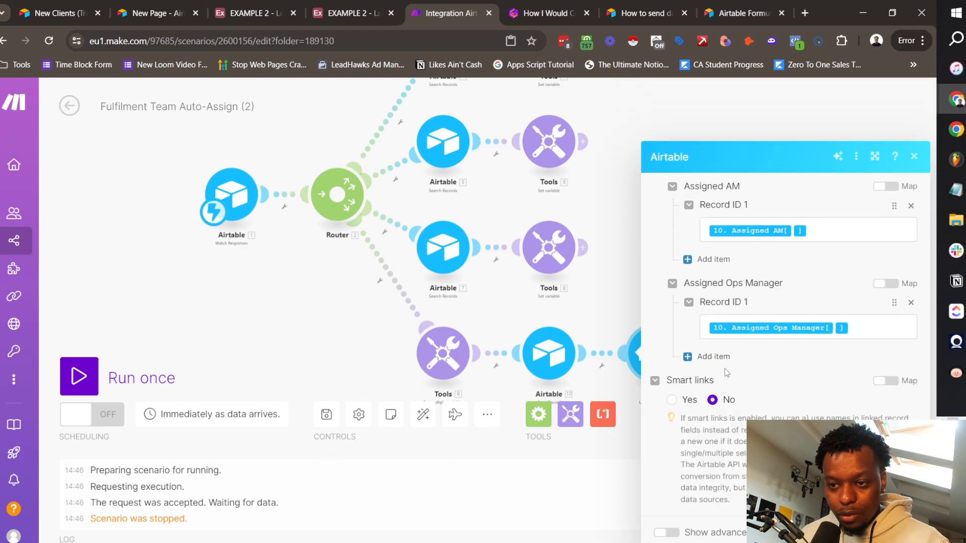
scroll(728, 368, up, 2)
drag(476, 363, 497, 358)
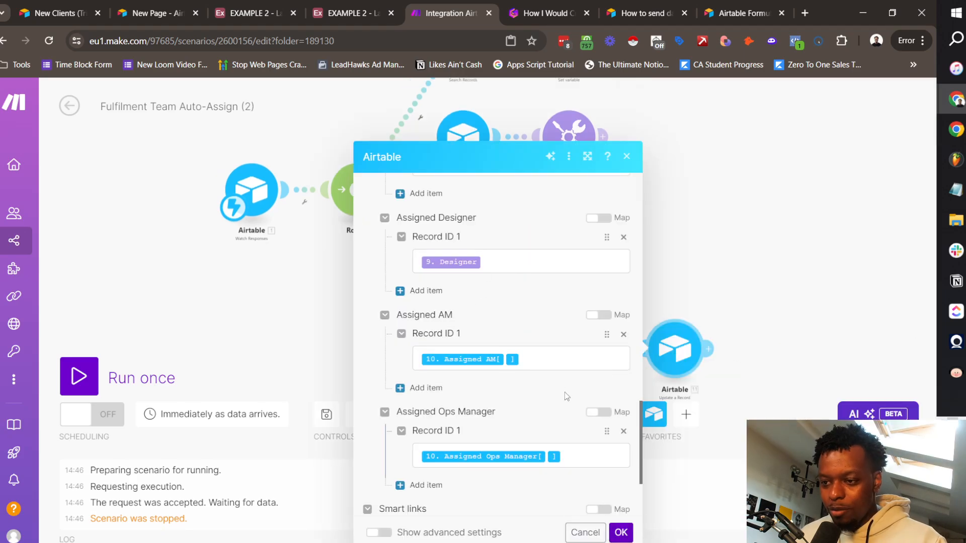
click(554, 358)
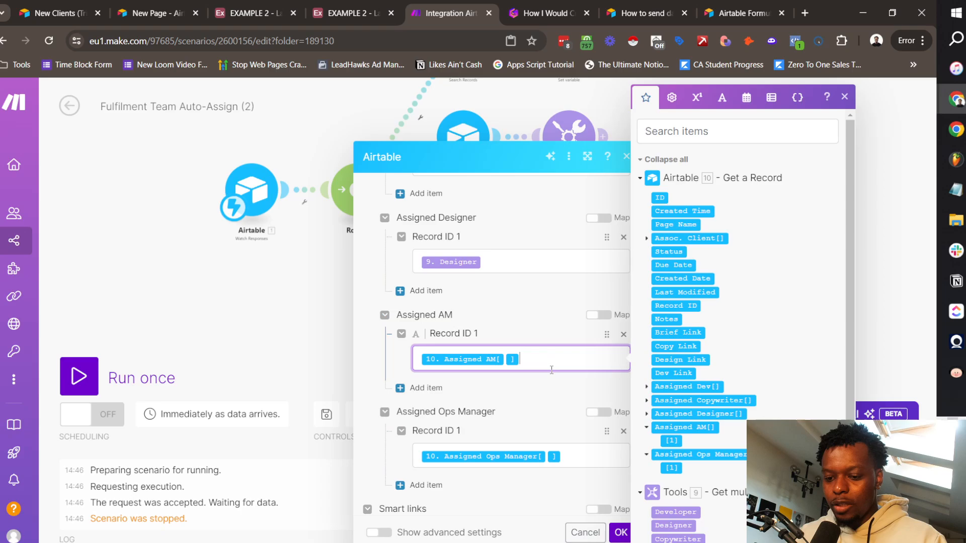
key(BackSpace)
click(575, 454)
key(BackSpace)
click(621, 532)
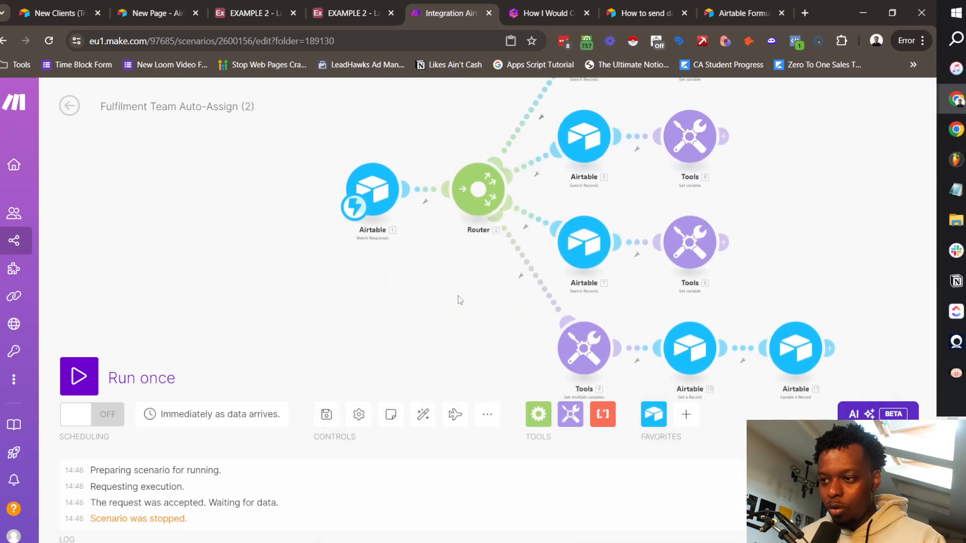
Step: Paste a Get a Record module between Watch Responses and Router, with Record ID set to 1. RecordID
drag(742, 332, 713, 261)
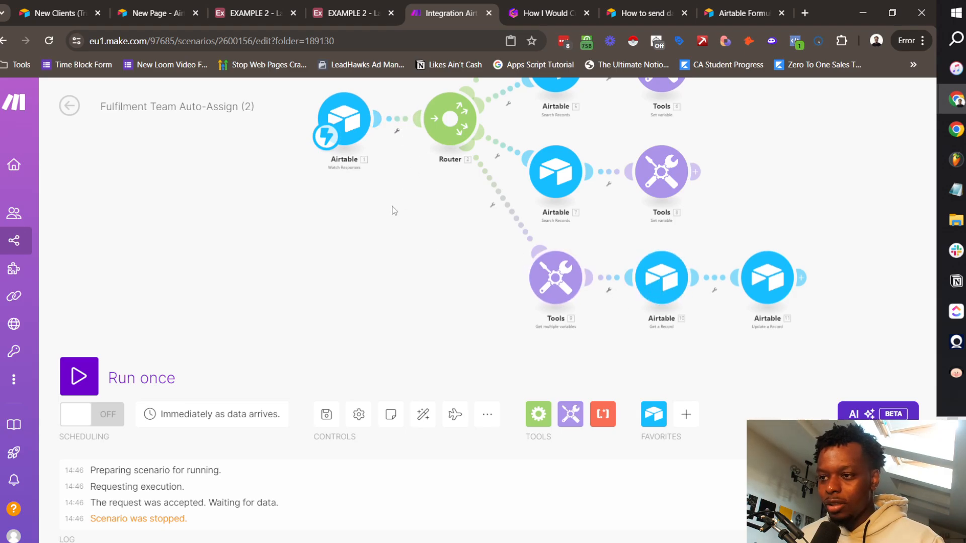
key(ctrl+v)
drag(347, 372, 279, 295)
click(277, 306)
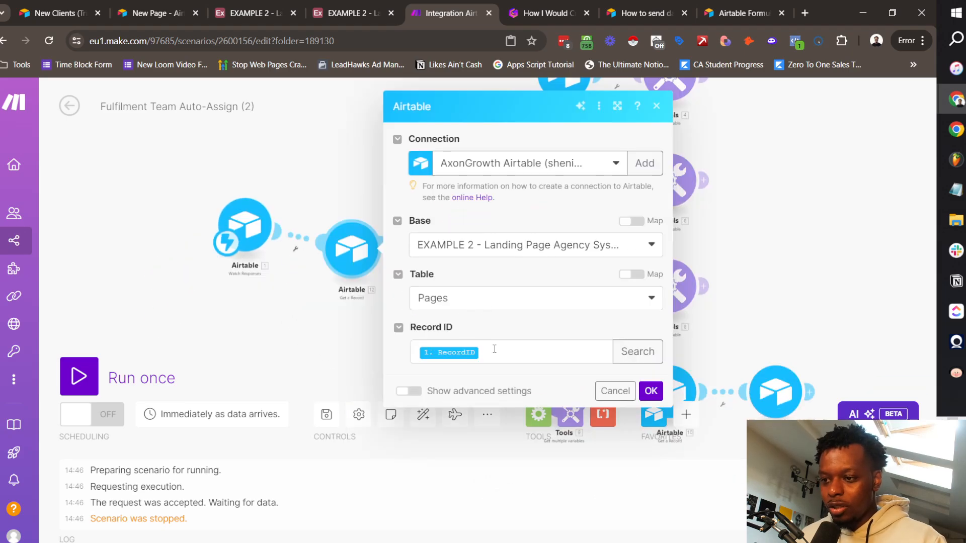
click(651, 391)
Step: Run only the new Get a Record module and re-run the Airtable script test to feed it
right_click(252, 307)
click(285, 332)
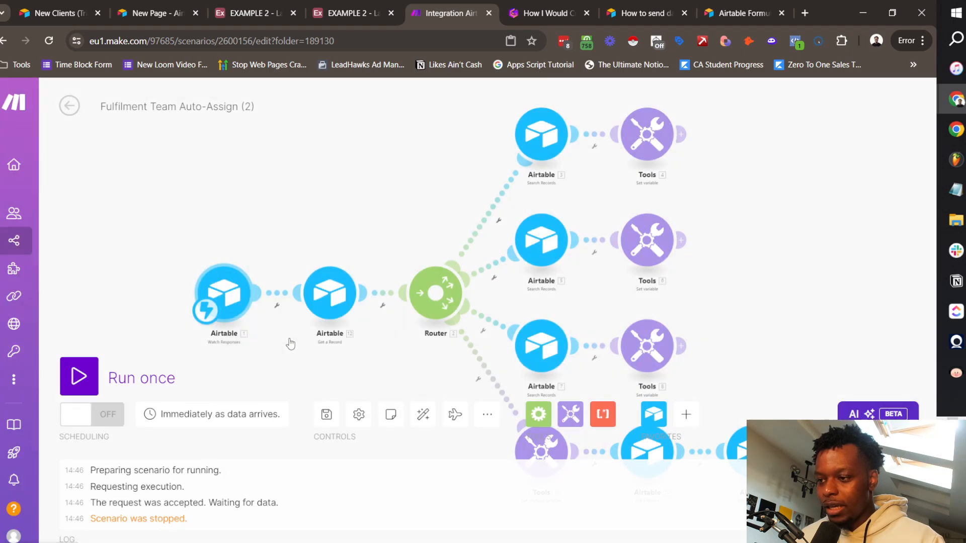
click(254, 11)
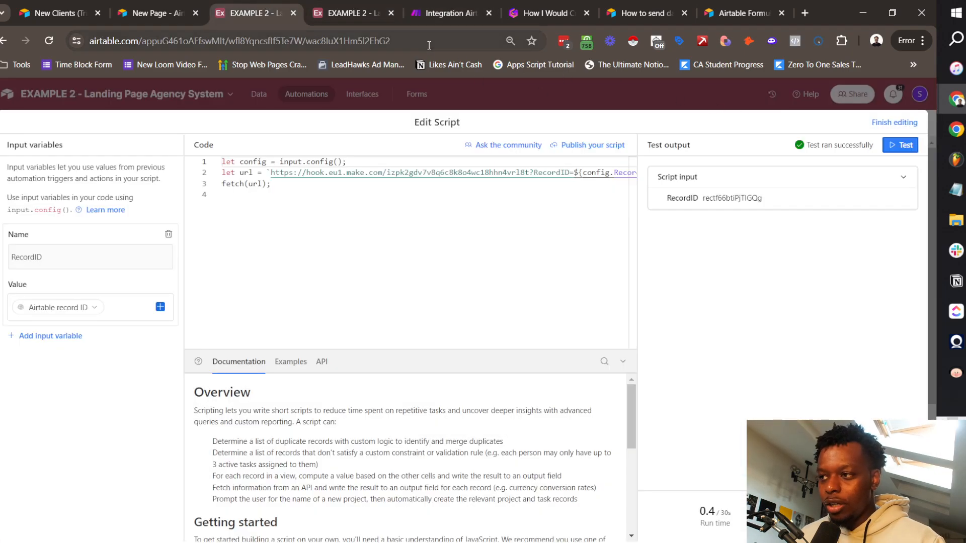
click(900, 145)
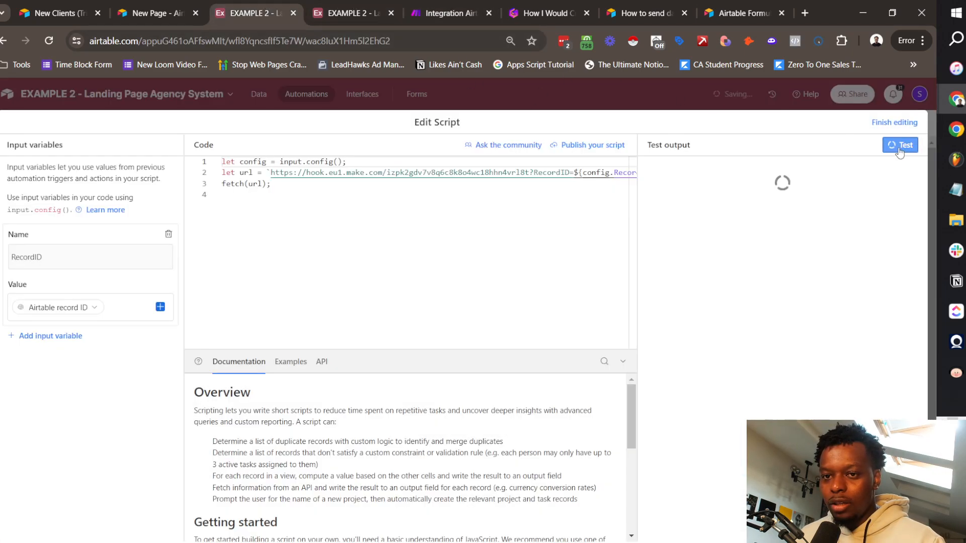
click(442, 13)
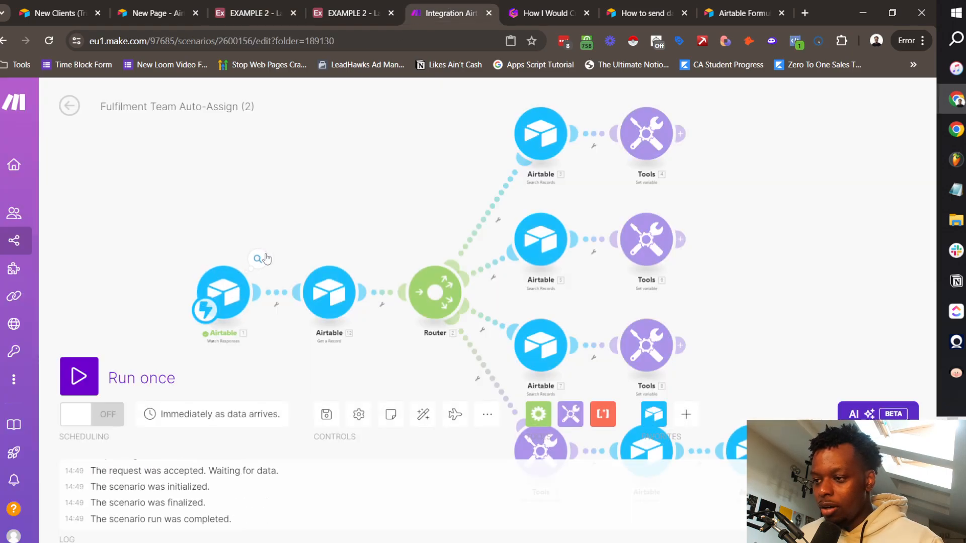
Step: Check the RecordID received by the Watch Responses trigger
click(258, 259)
double_click(400, 290)
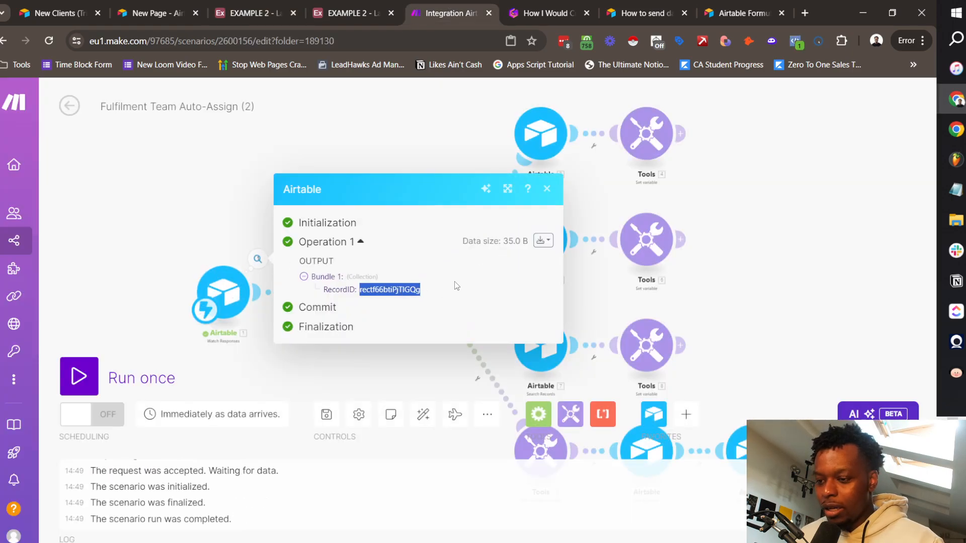
click(547, 189)
Step: Run Get a Record alone to check the page's Assoc. Client, then open the lower-branch Get a Record
click(329, 246)
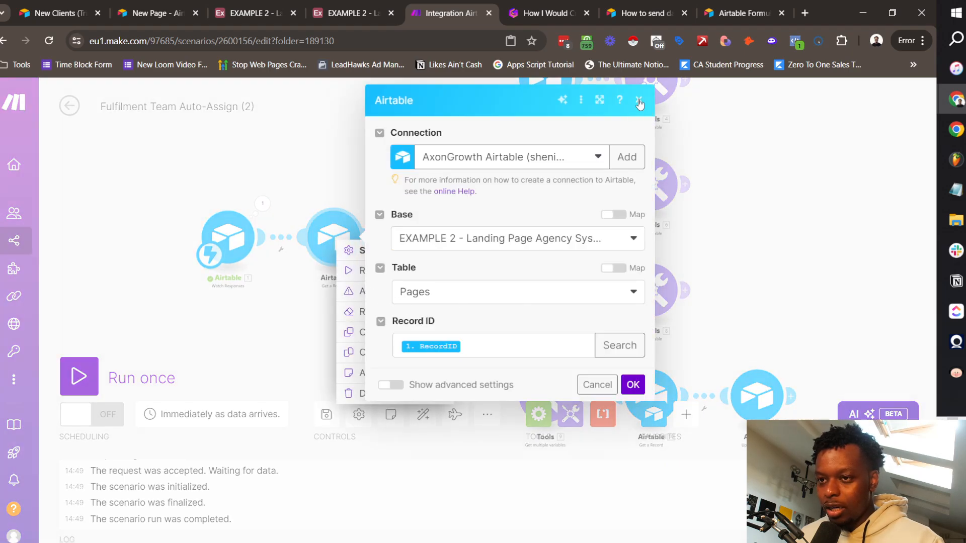
click(639, 101)
click(396, 276)
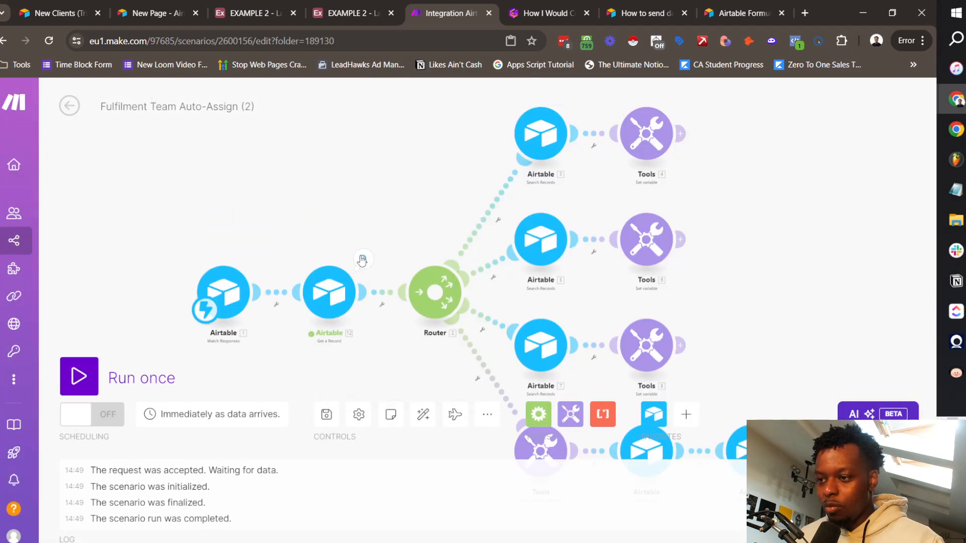
click(362, 260)
double_click(480, 338)
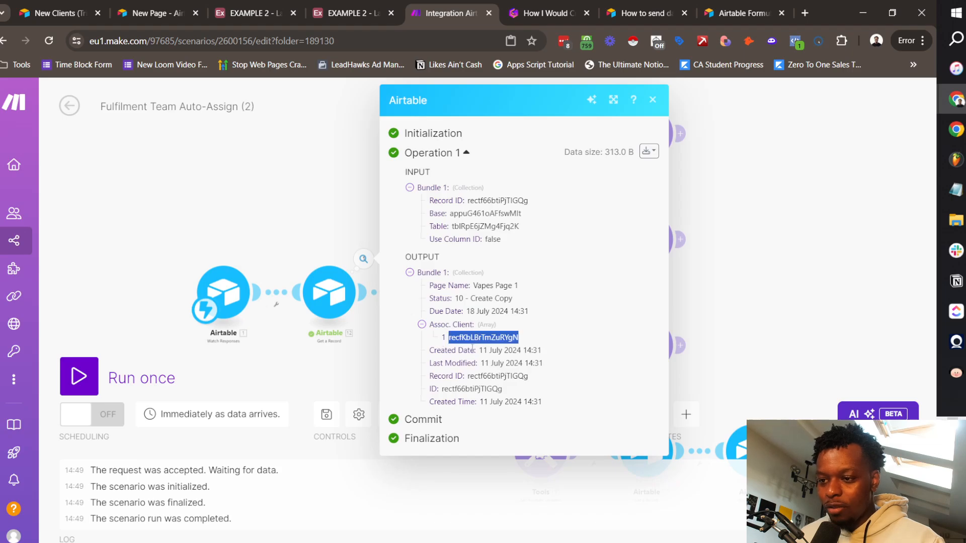
click(652, 100)
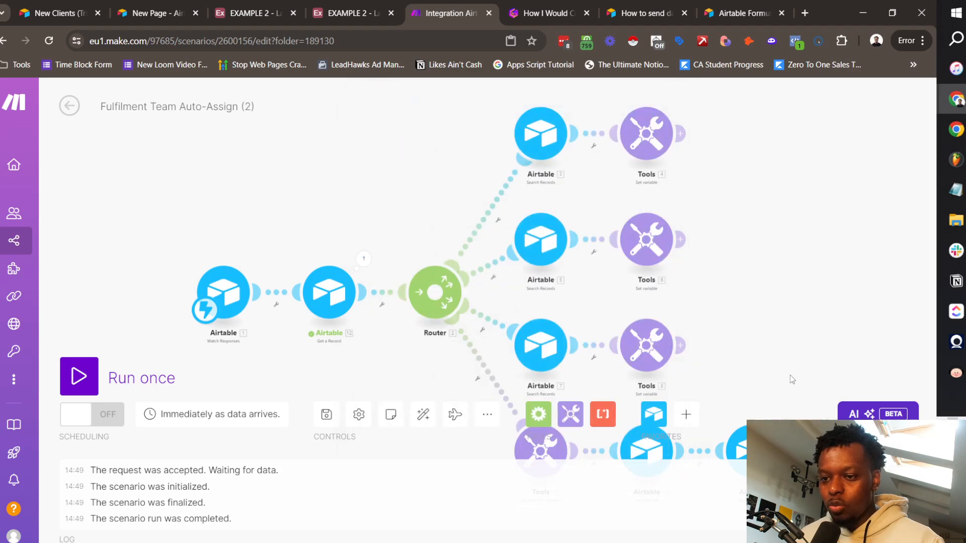
drag(790, 375, 628, 201)
click(487, 243)
Step: Point the Get a Record step at the Clients table, with Record ID mapped from 12. ID
click(628, 291)
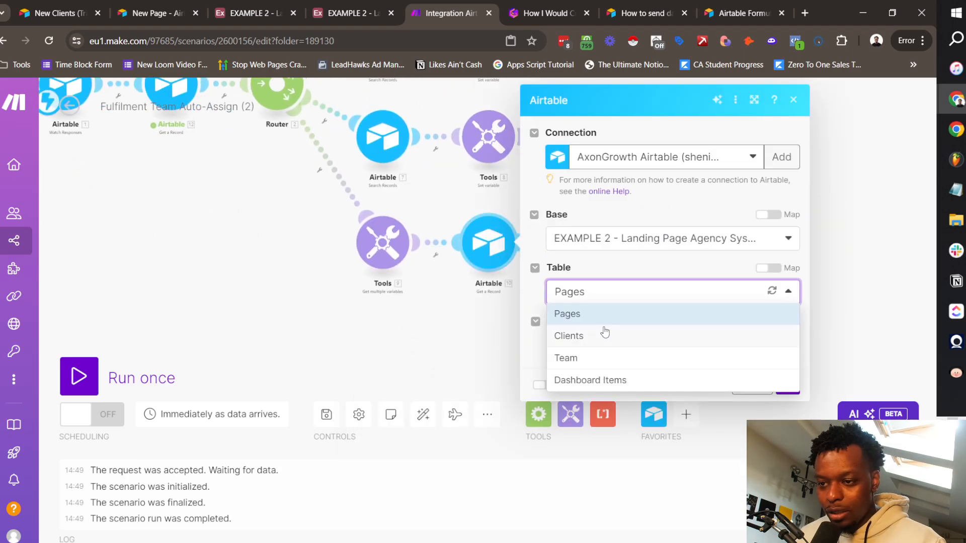
click(606, 332)
click(629, 343)
key(BackSpace)
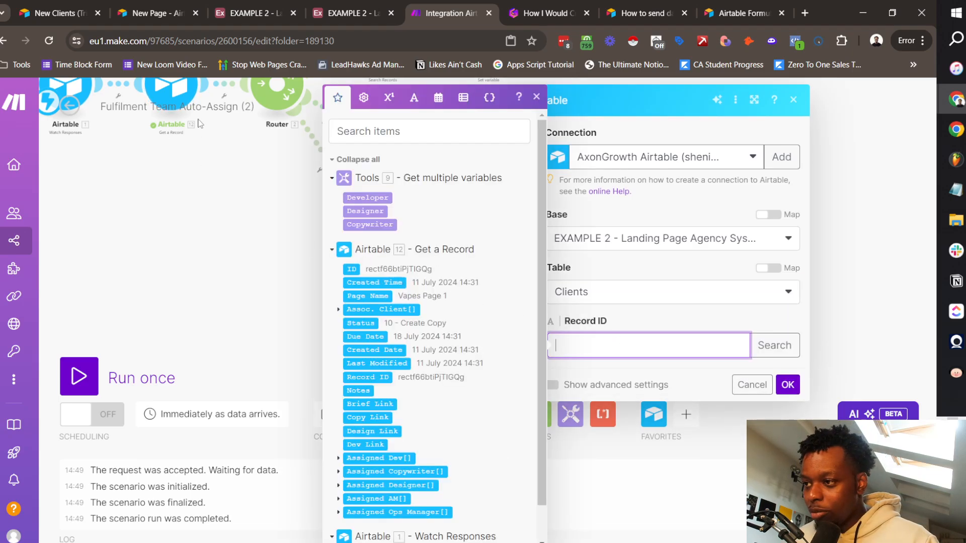
click(351, 269)
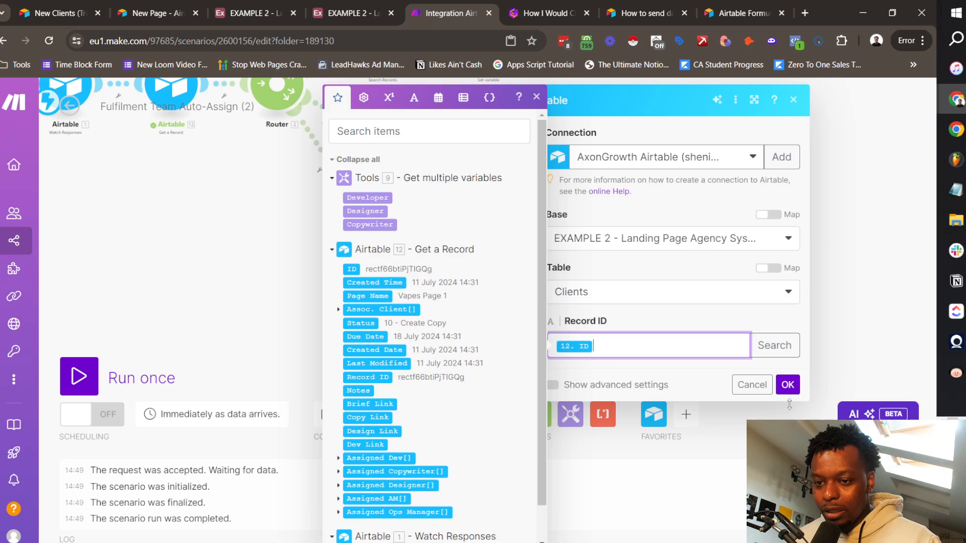
click(207, 165)
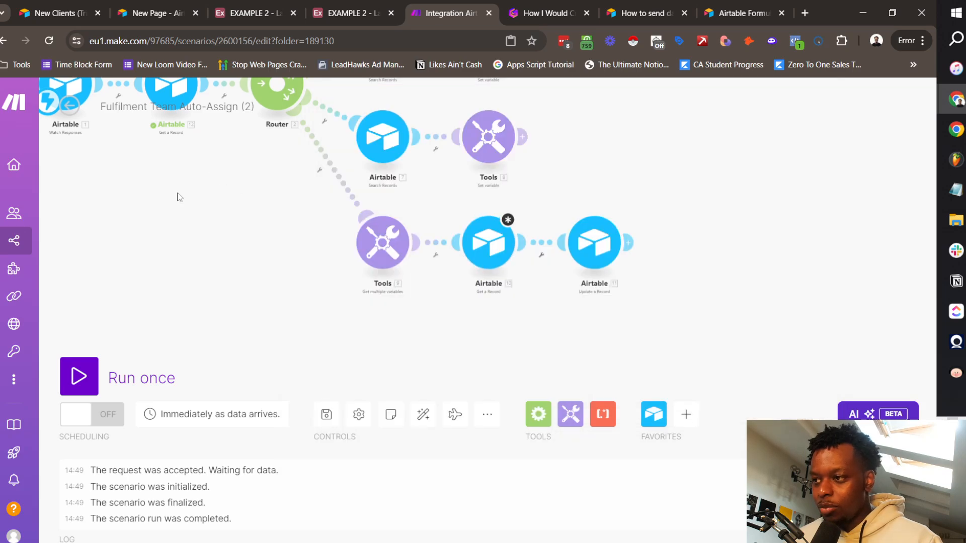
Step: Copy the page's linked Assoc. Client record ID from the last run's output
click(242, 149)
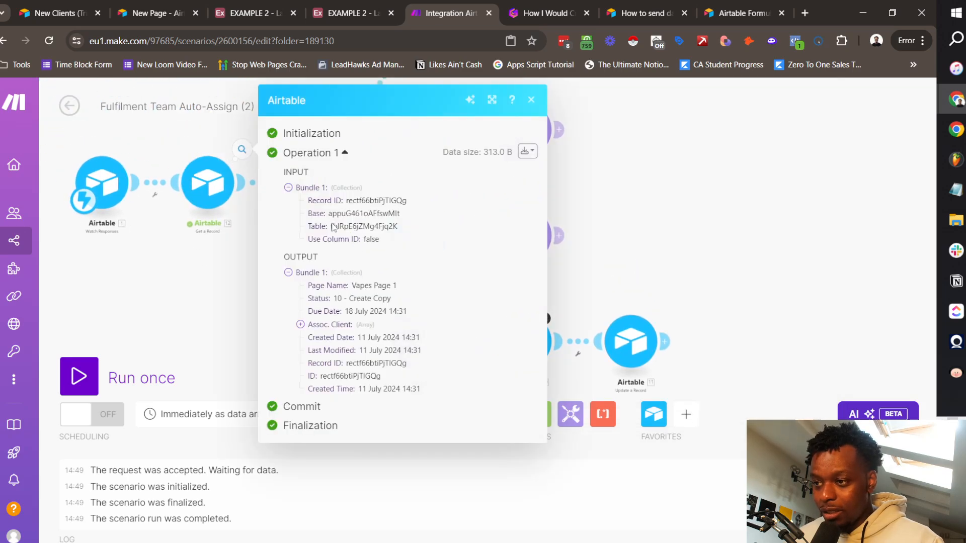
click(327, 325)
double_click(370, 338)
key(ctrl+c)
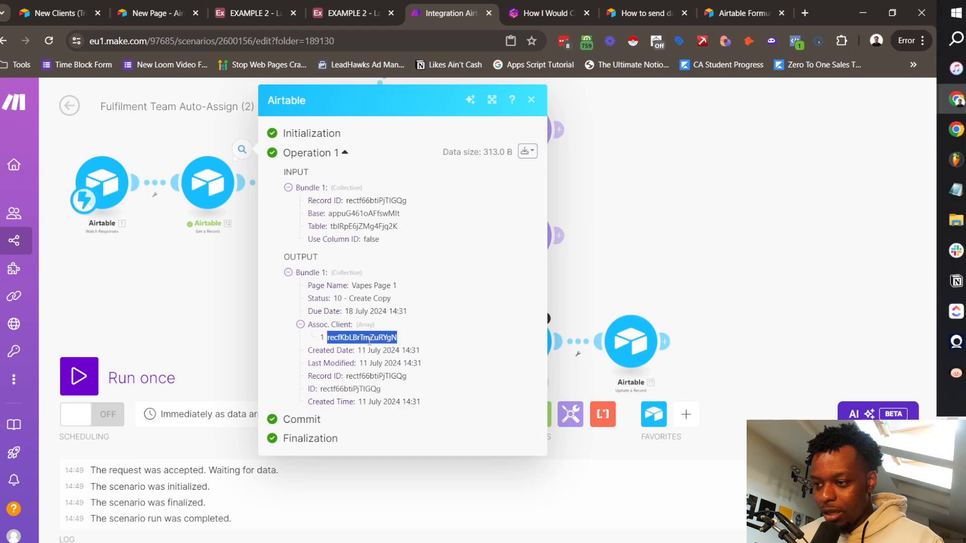
click(531, 99)
Step: Run the step alone with the pasted client ID, returning New Vapes' client details
click(546, 332)
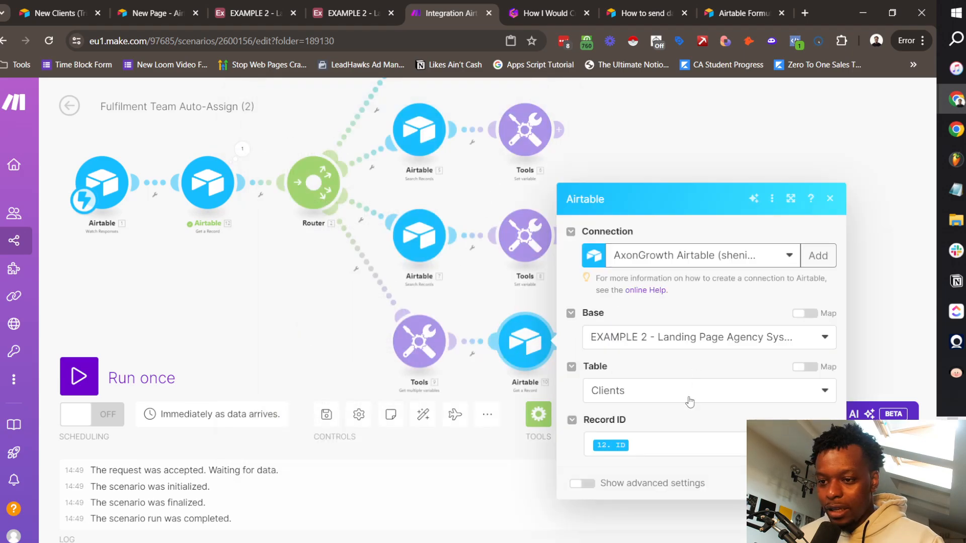
drag(540, 369, 522, 276)
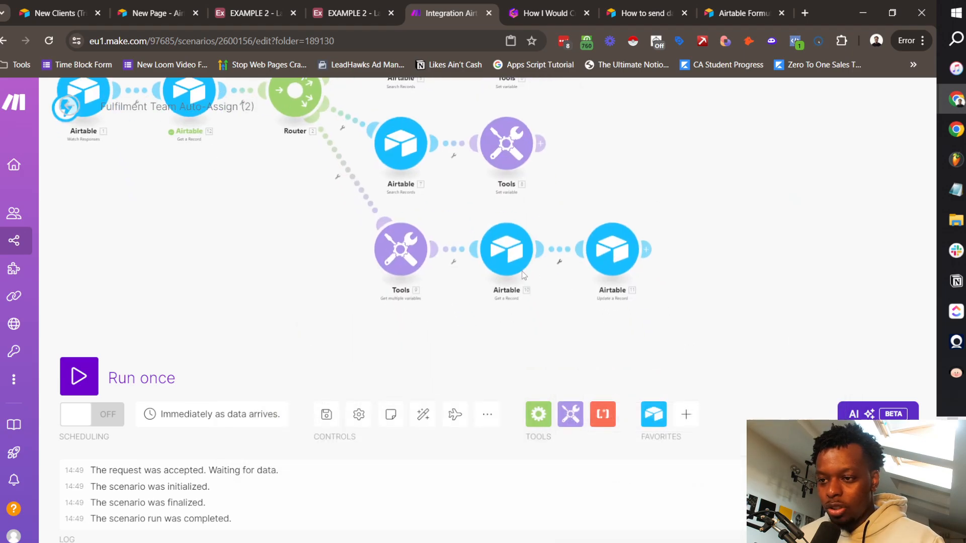
right_click(503, 258)
click(566, 290)
key(ctrl+v)
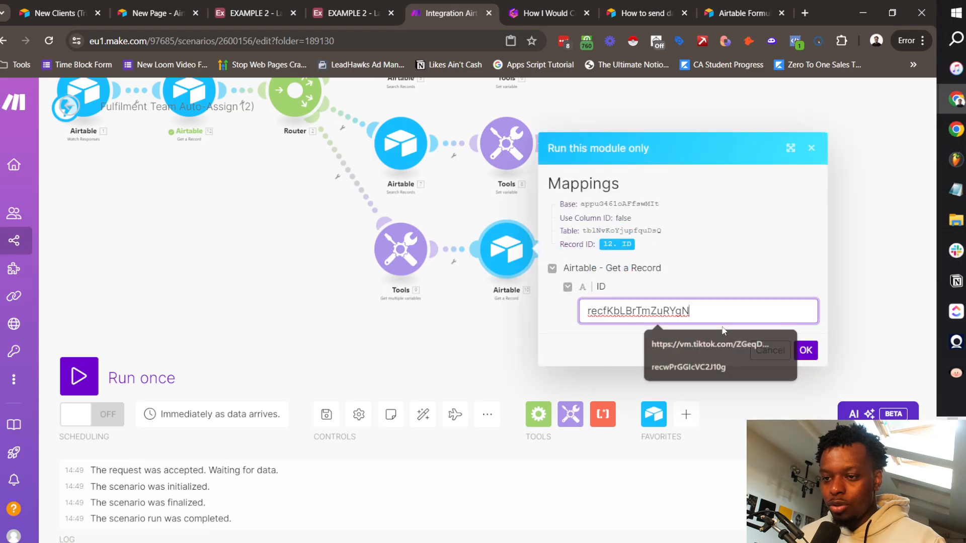
click(805, 350)
click(588, 229)
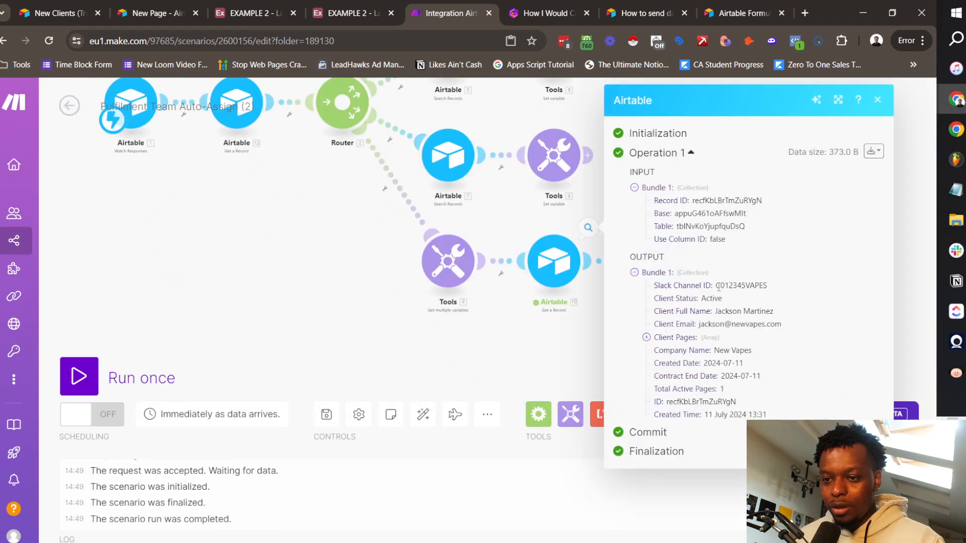
double_click(734, 311)
click(735, 311)
drag(776, 314, 711, 318)
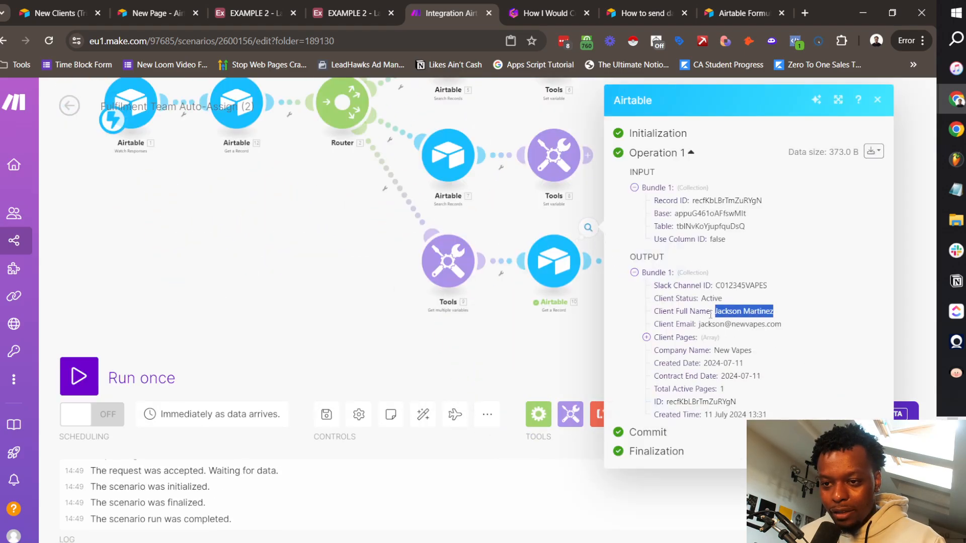
click(710, 329)
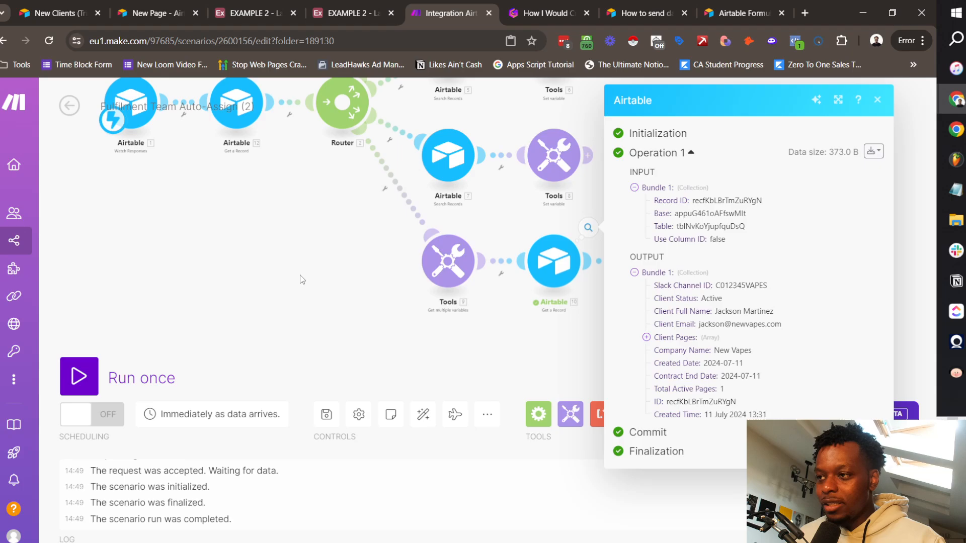
click(276, 7)
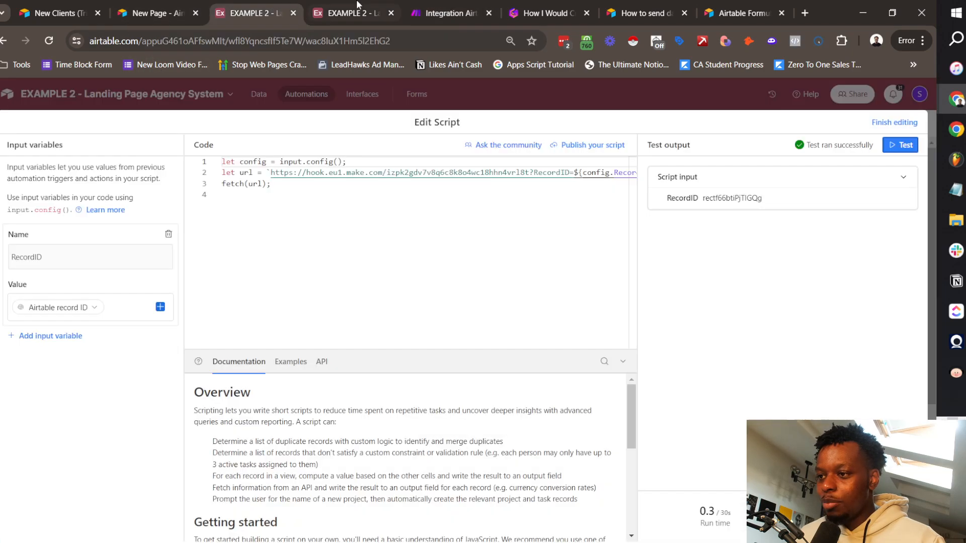
Step: Link an account manager to New Vapes in the Clients table
click(365, 7)
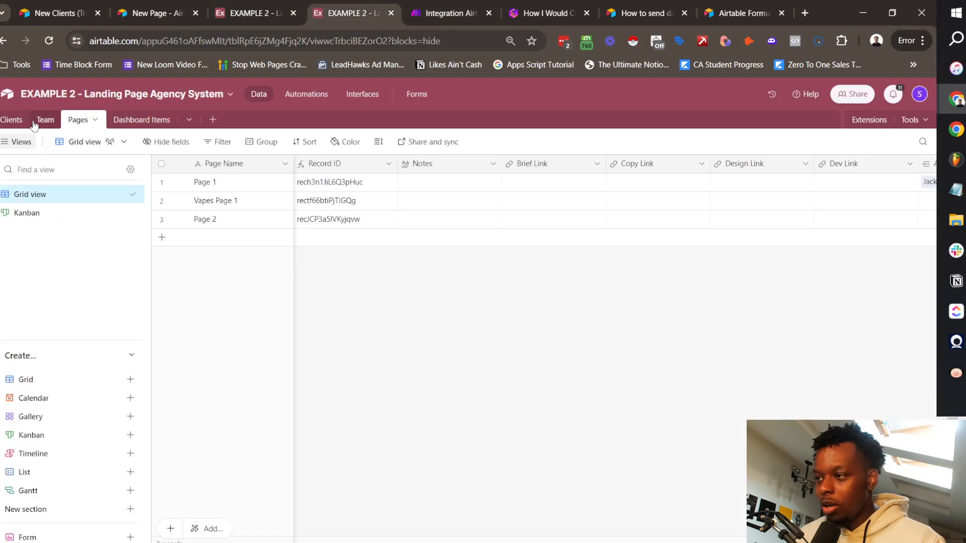
click(14, 119)
scroll(436, 234, left, 10)
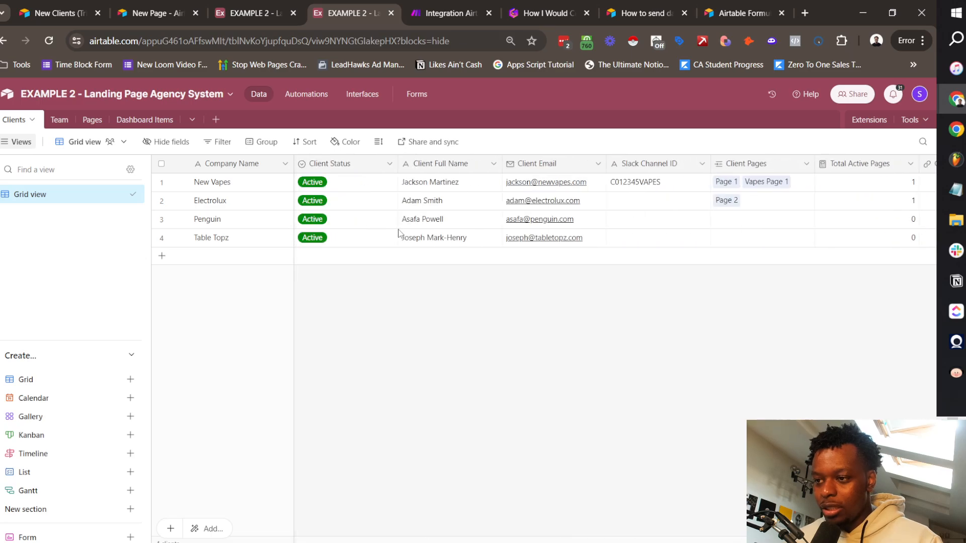
scroll(597, 200, right, 10)
scroll(597, 200, left, 4)
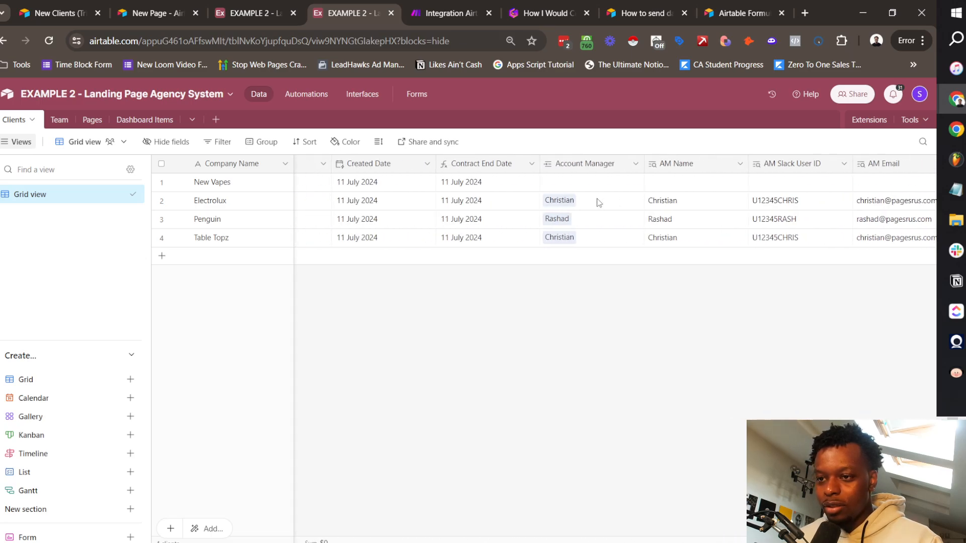
click(525, 186)
click(502, 182)
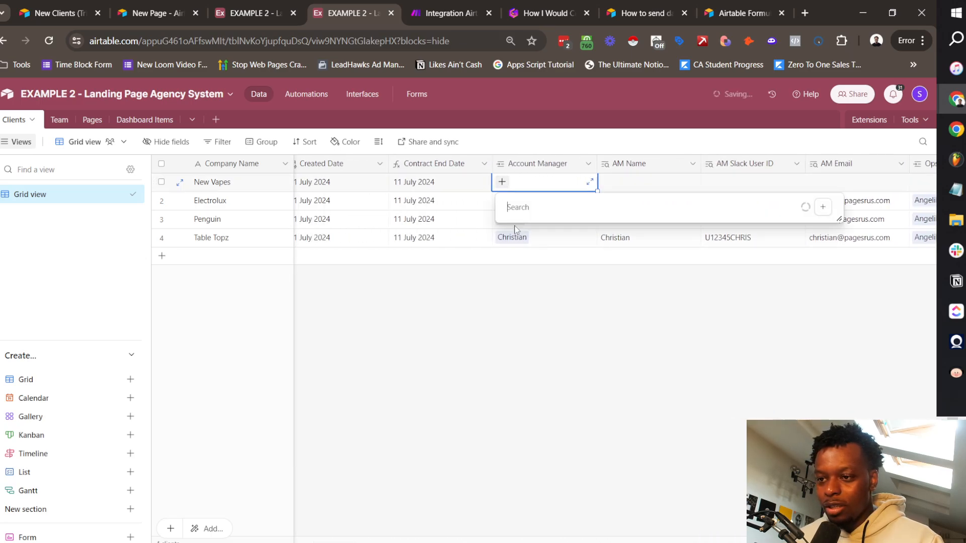
click(566, 262)
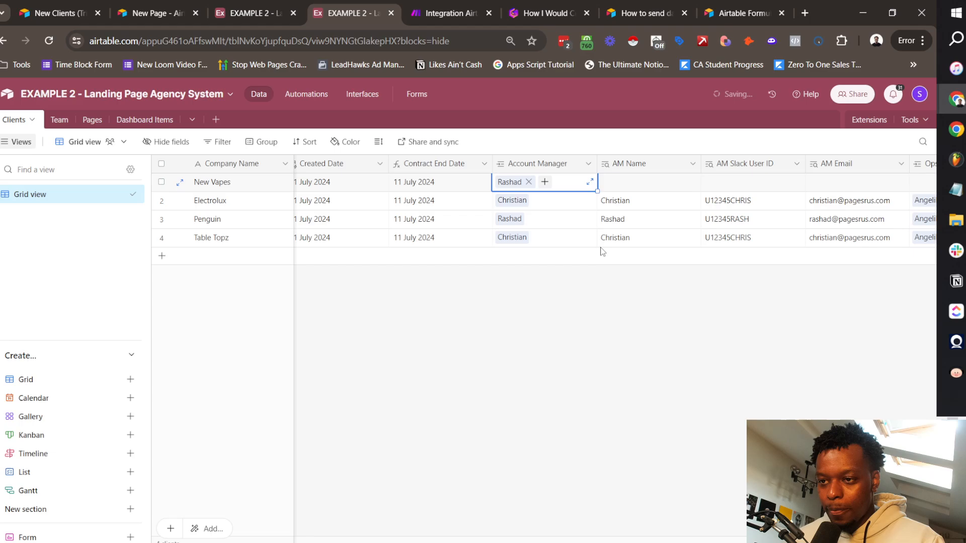
Step: Copy Electrolux's Ops Manager into New Vapes' Ops Manager cell
scroll(632, 236, right, 3)
scroll(633, 235, right, 5)
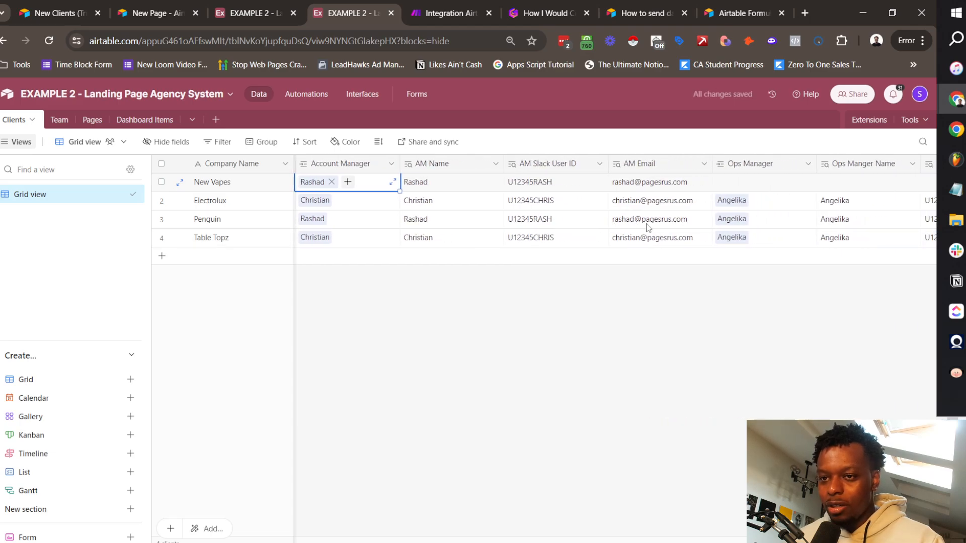
click(661, 187)
click(641, 204)
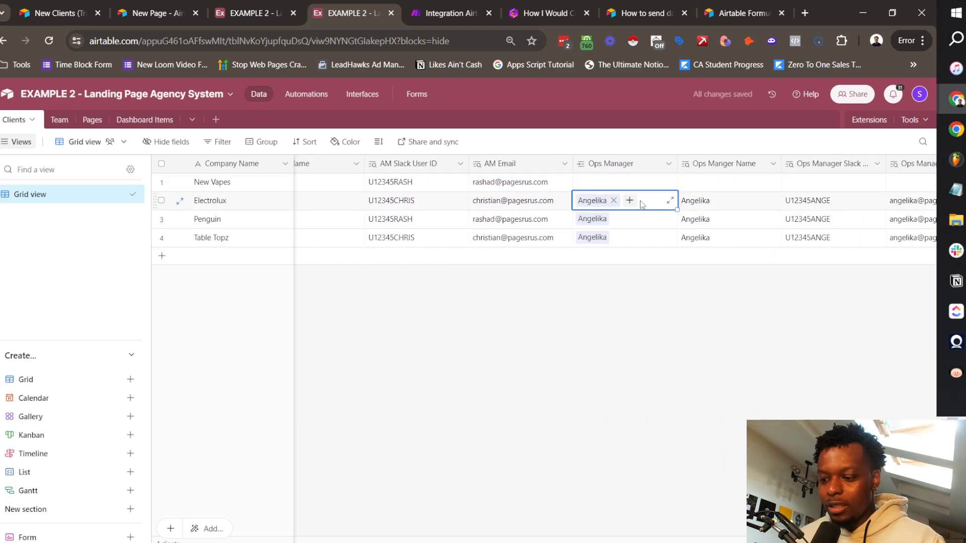
key(ctrl+c)
key(Up)
key(ctrl+v)
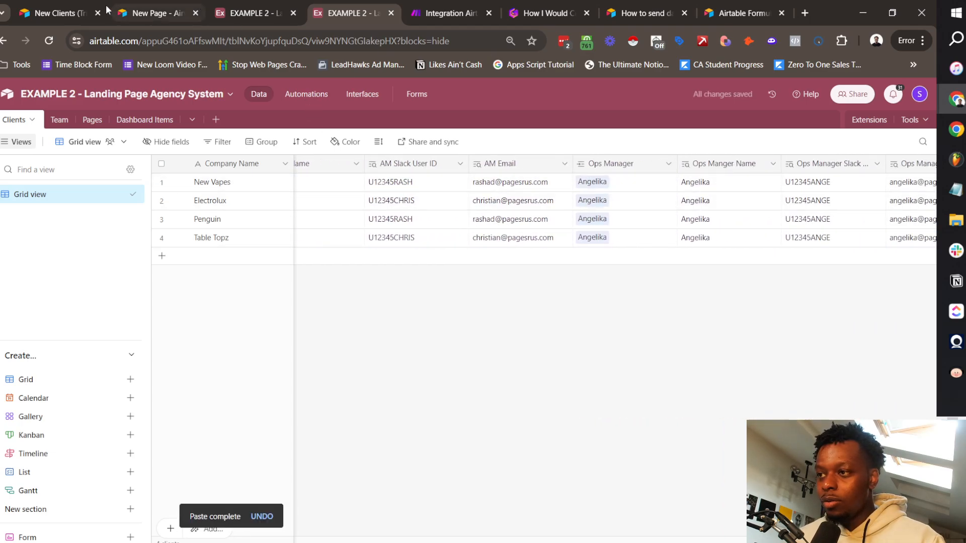
click(422, 7)
Step: Re-run the client lookup with the client's record ID and inspect its Account Manager and Ops Manager results
scroll(270, 291, up, 2)
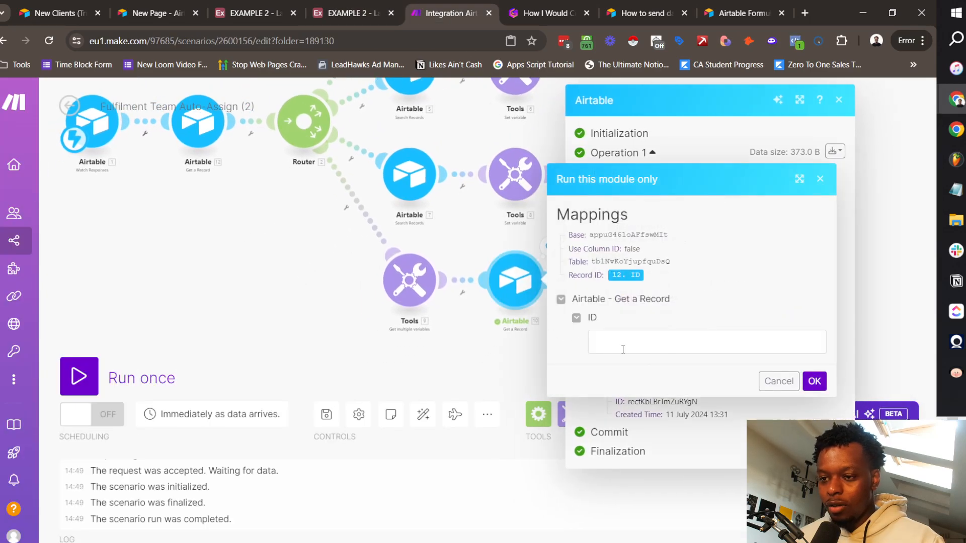
click(668, 347)
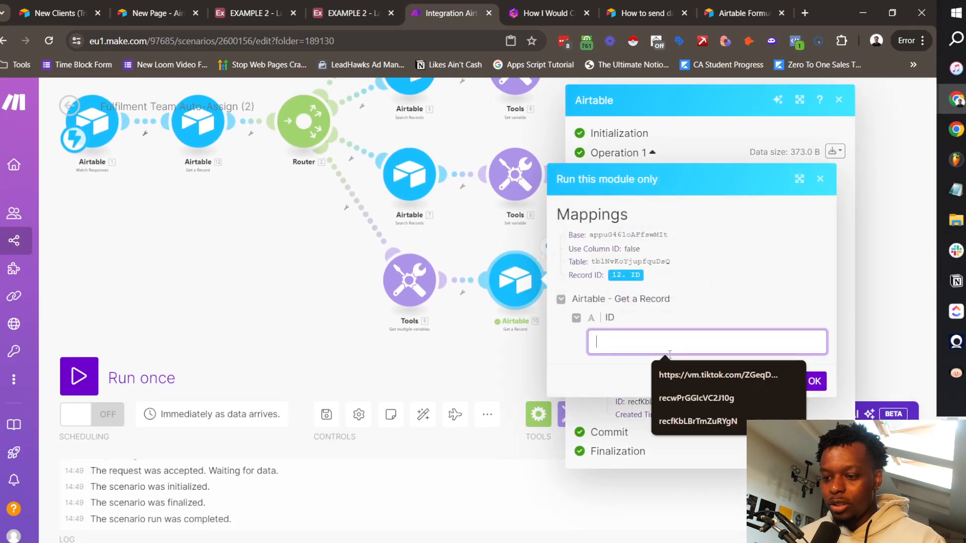
key(ctrl+v)
key(ctrl+z)
click(592, 45)
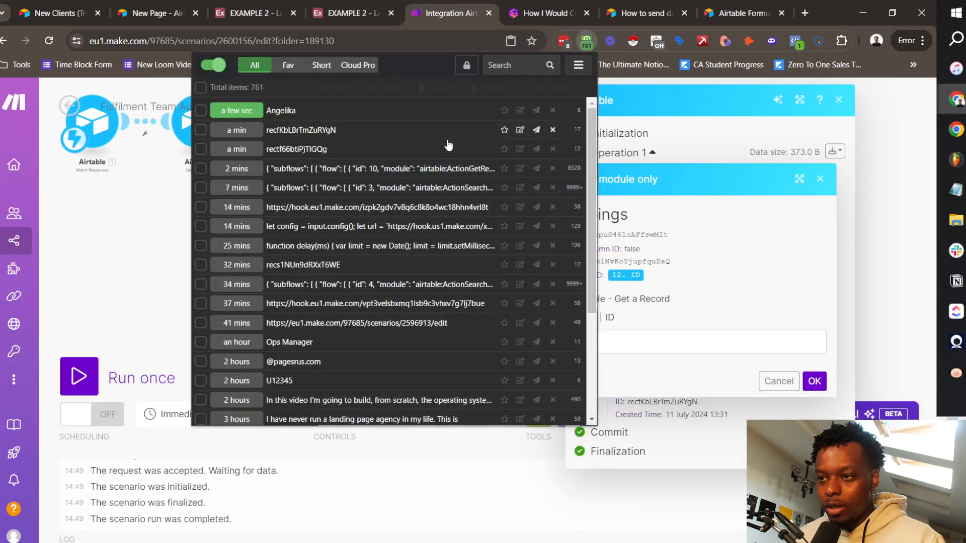
click(313, 132)
click(630, 240)
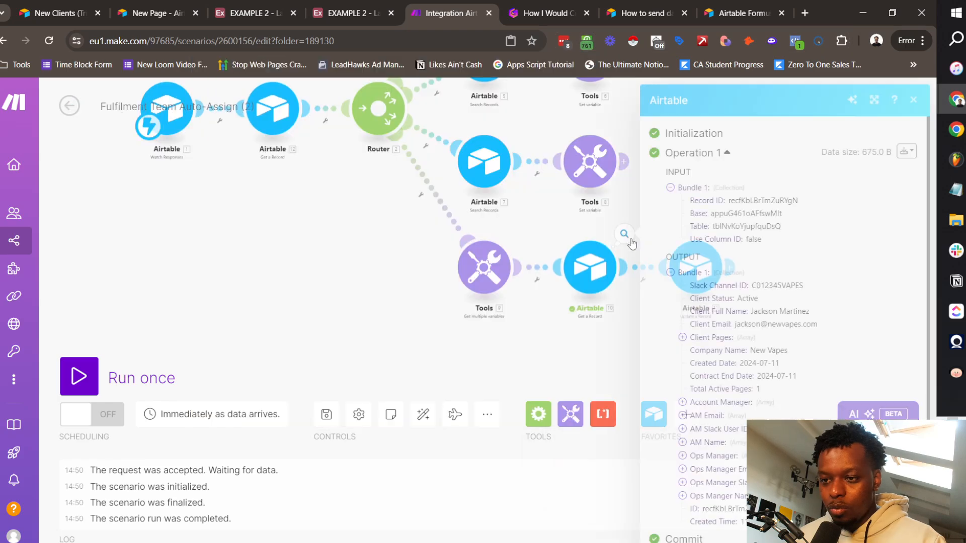
click(729, 459)
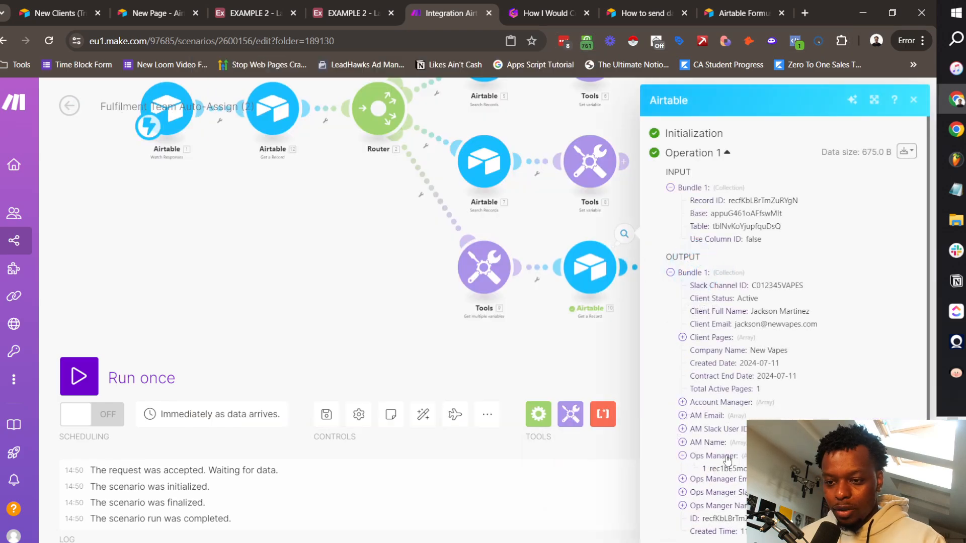
scroll(767, 402, down, 1)
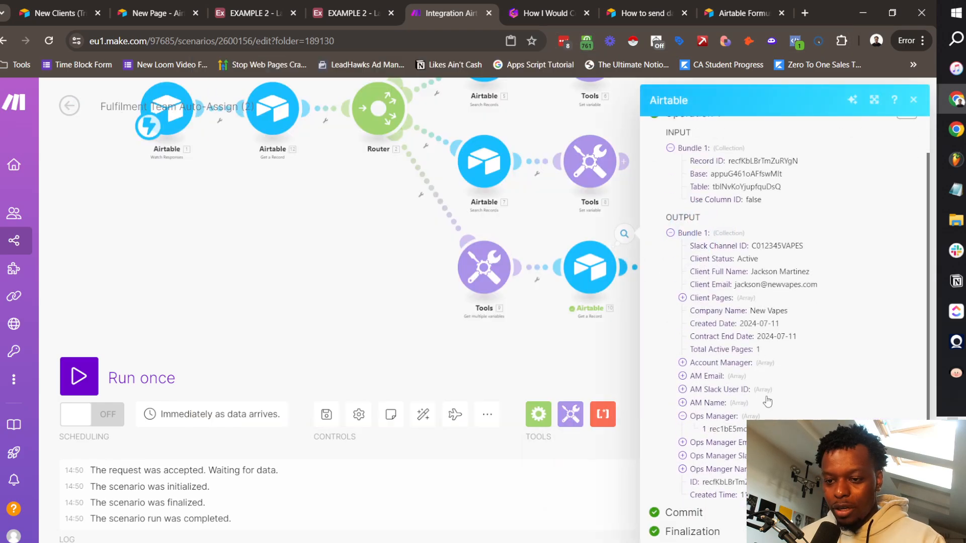
click(723, 363)
click(606, 352)
Step: Delete the accidentally added empty step after Update a Record
click(729, 267)
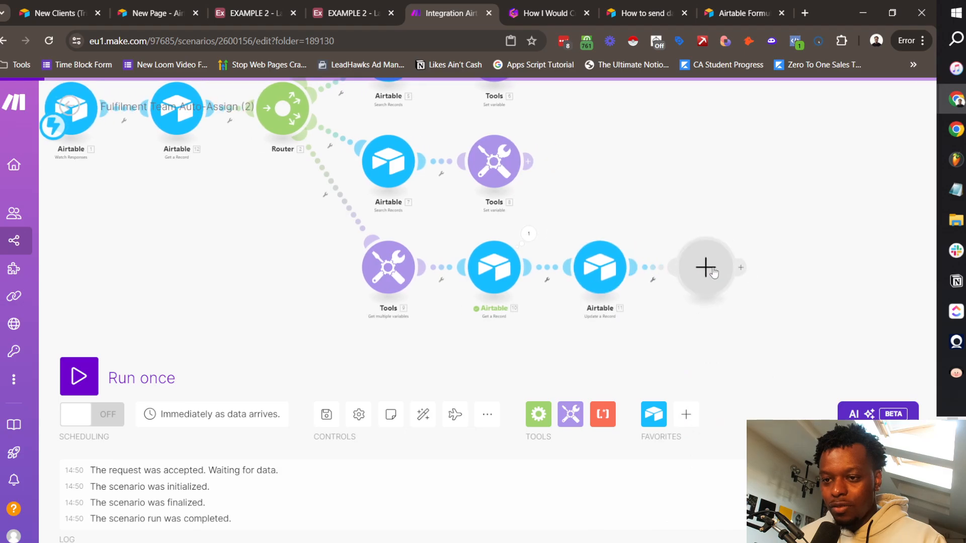
right_click(786, 255)
click(743, 201)
right_click(688, 263)
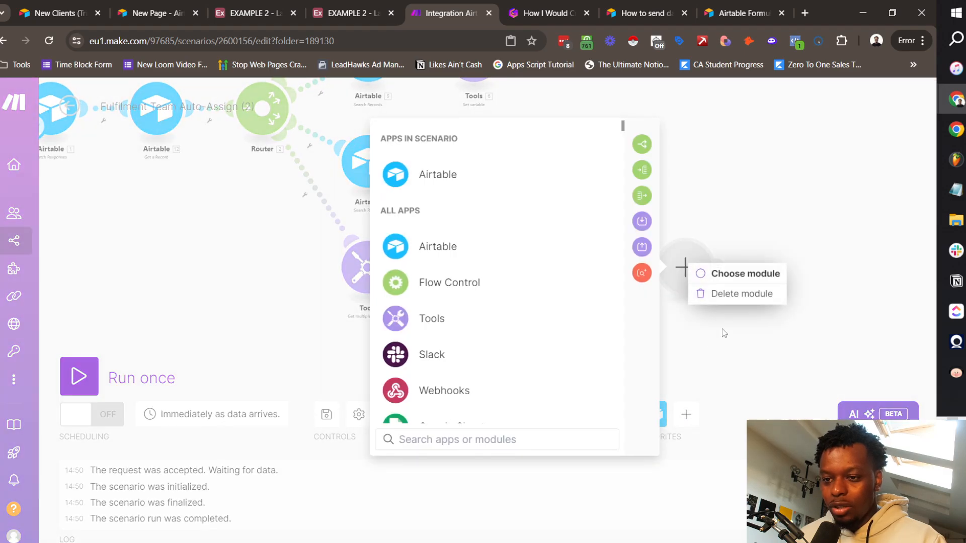
click(722, 301)
Step: Map Account Manager[] [1] into Assigned AM Record ID and Ops Manager[] [1] into Assigned Ops Manager
click(580, 269)
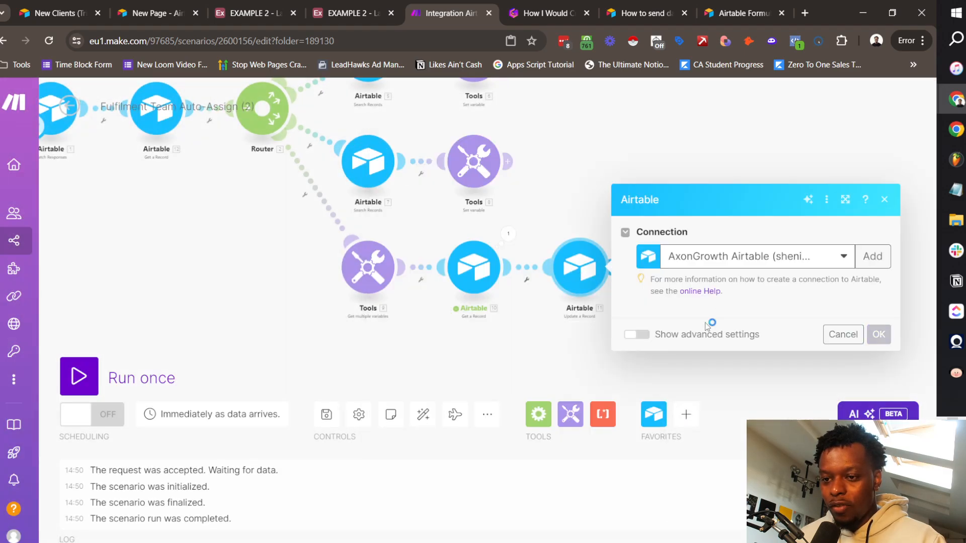
scroll(737, 327, down, 10)
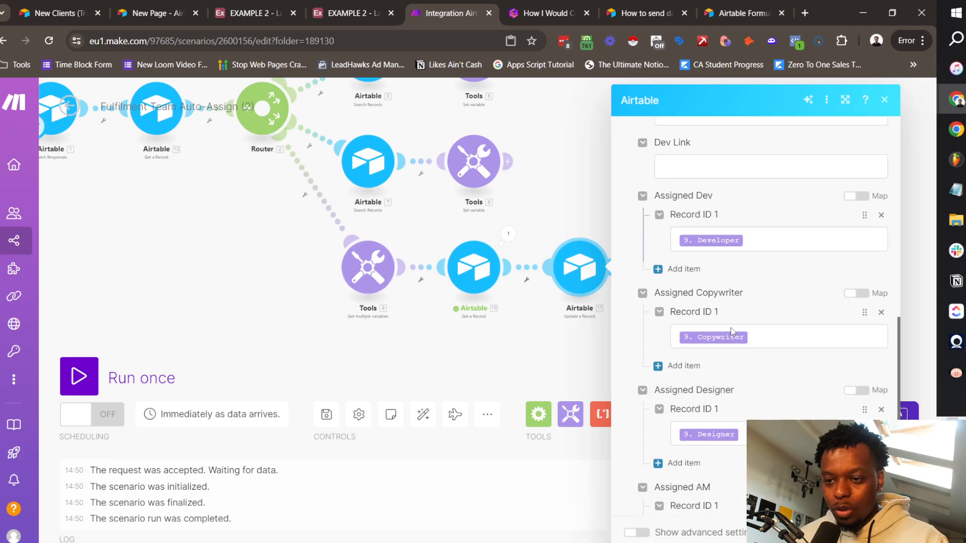
click(732, 333)
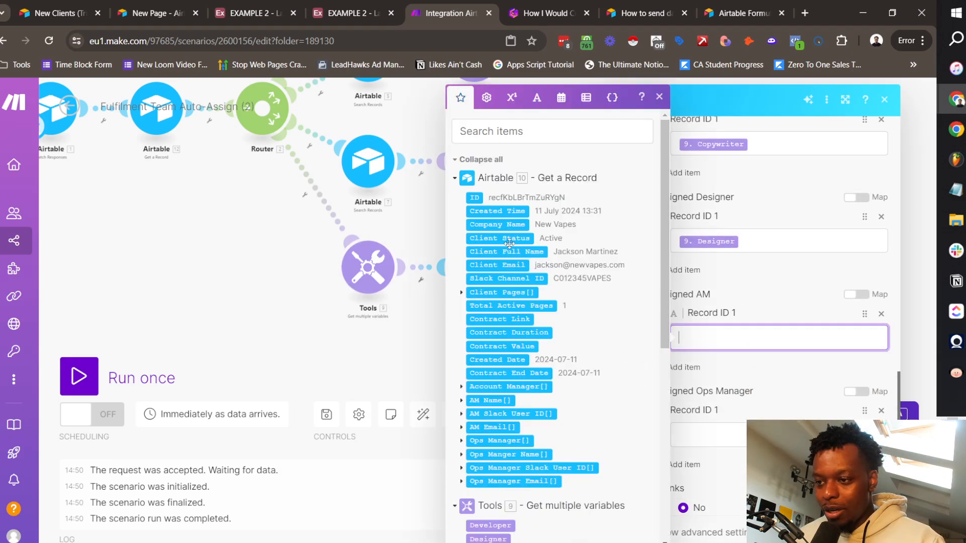
scroll(532, 317, down, 3)
scroll(498, 357, up, 3)
click(461, 387)
click(506, 387)
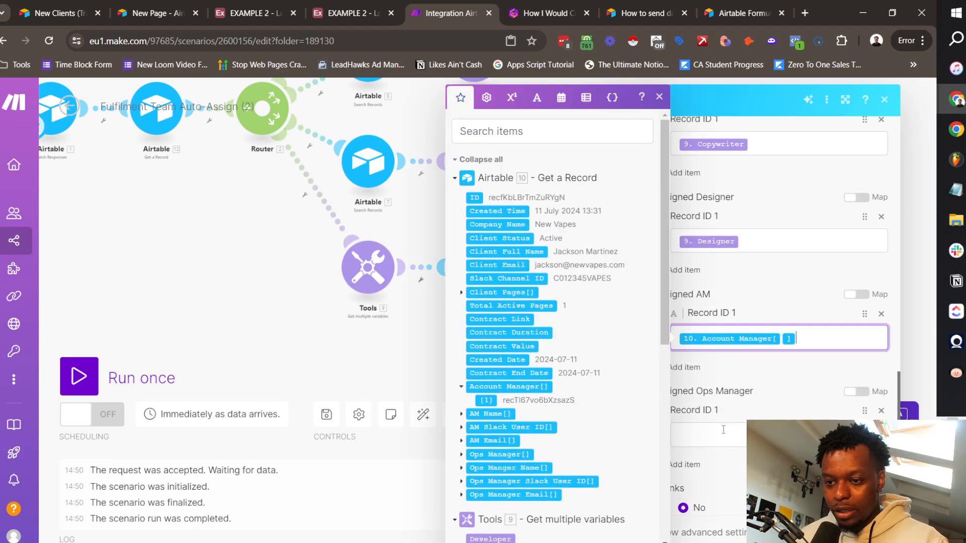
click(691, 433)
click(462, 454)
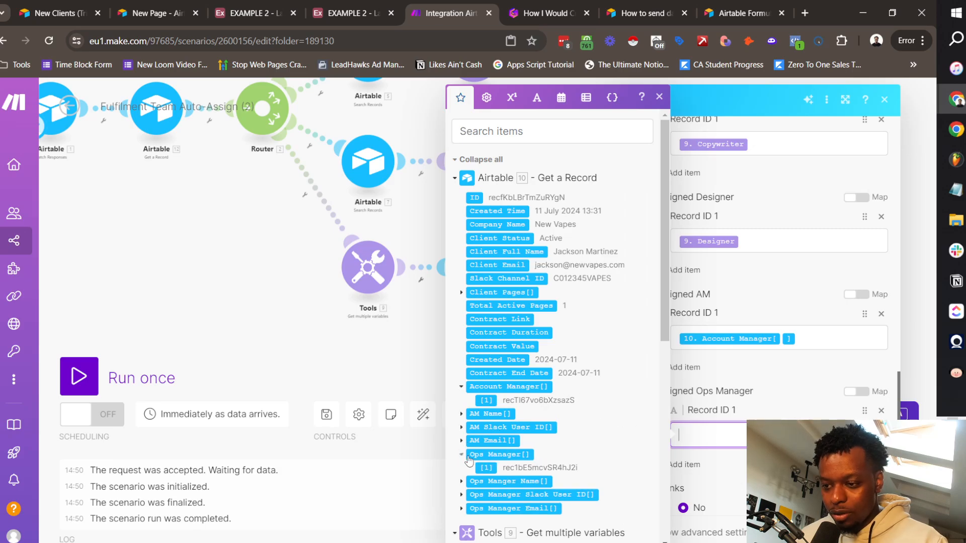
click(490, 468)
click(873, 532)
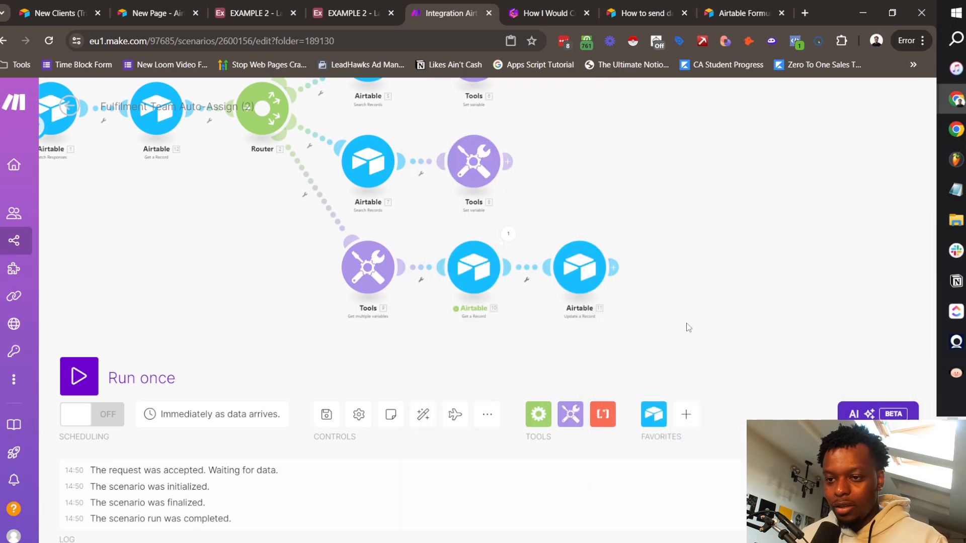
Step: Save the scenario and review the Pages table's assigned dev, copywriter and designer columns in Airtable
click(327, 414)
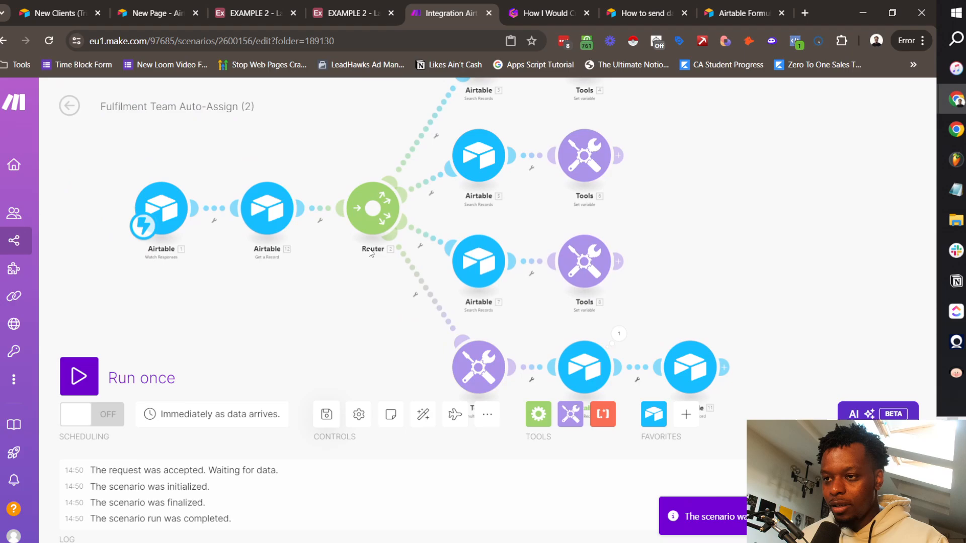
click(329, 5)
click(80, 121)
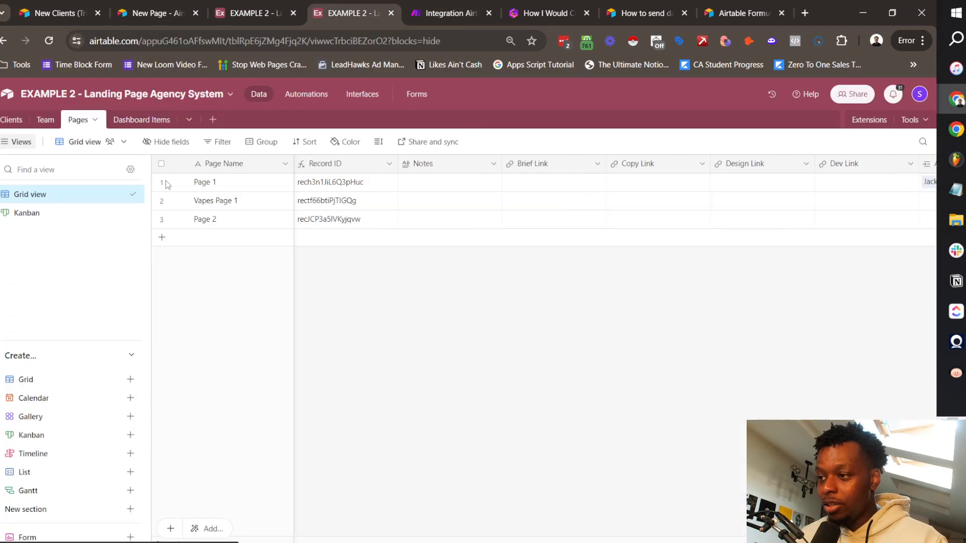
scroll(523, 217, right, 3)
scroll(473, 191, left, 10)
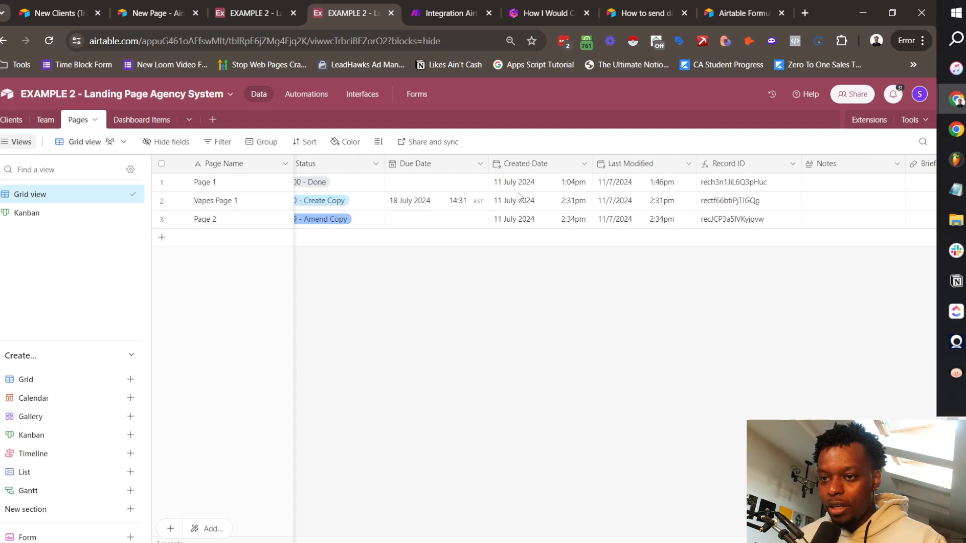
scroll(472, 191, right, 5)
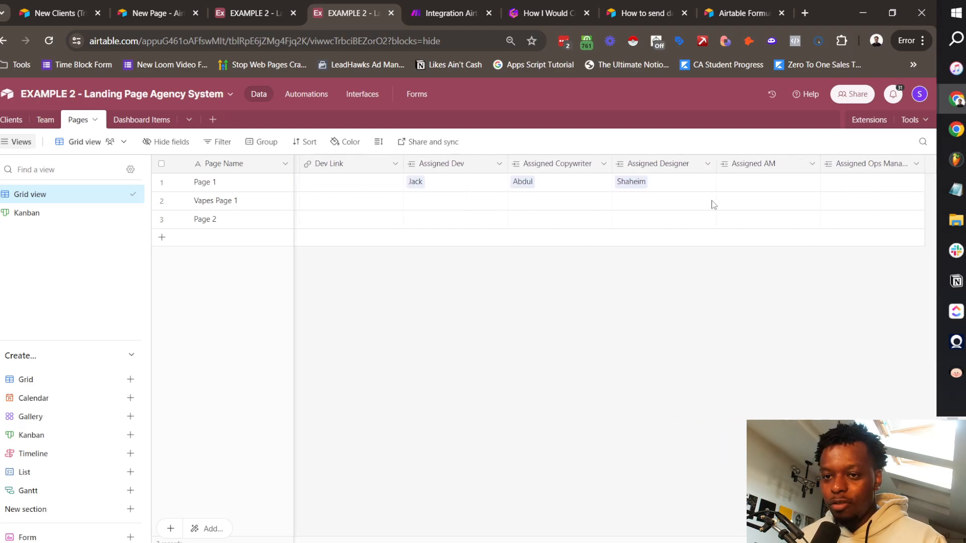
Step: Glance at the Airtable automation script and return to the Make scenario
click(466, 4)
click(224, 7)
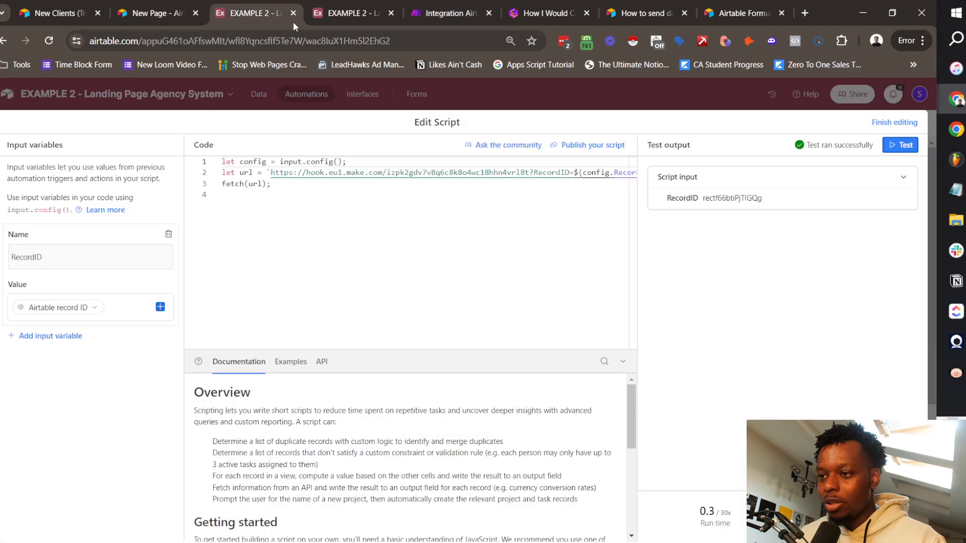
click(450, 13)
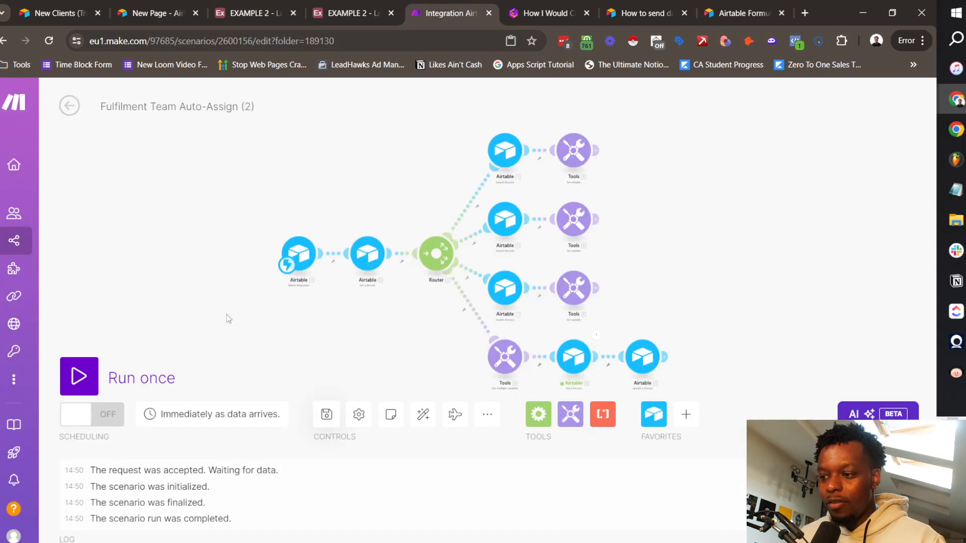
Step: Start a Run once test and check the Pages grid in Airtable while it waits for data
click(79, 376)
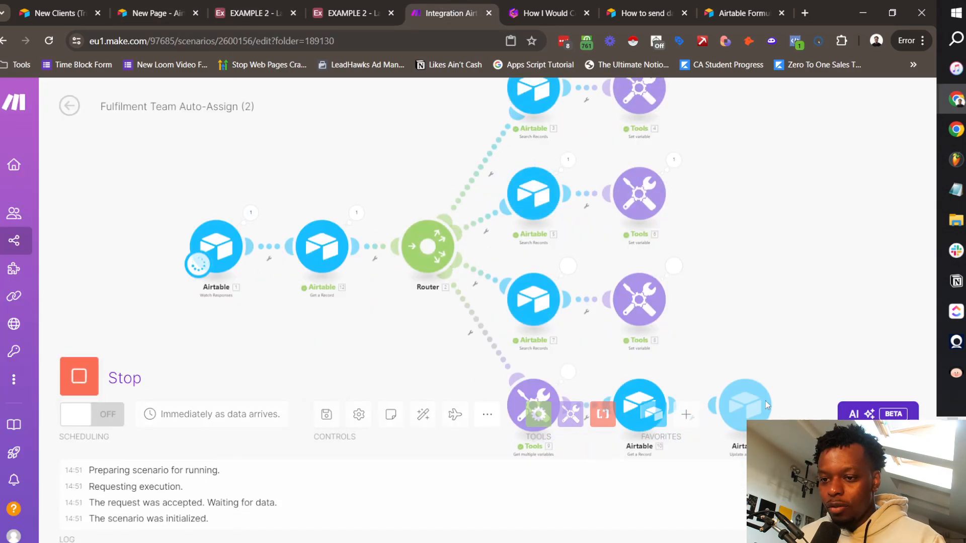
click(347, 13)
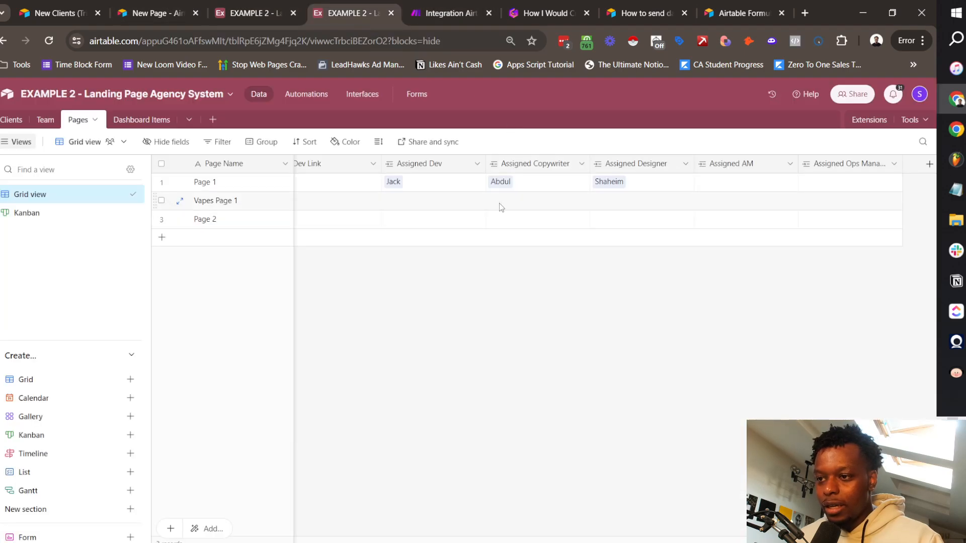
scroll(508, 210, left, 5)
scroll(509, 208, right, 7)
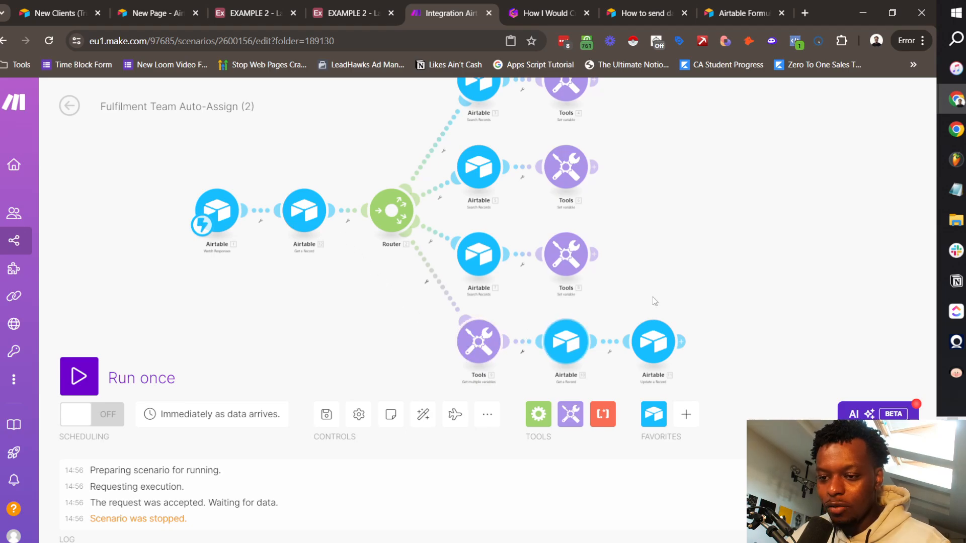
drag(699, 234, 725, 263)
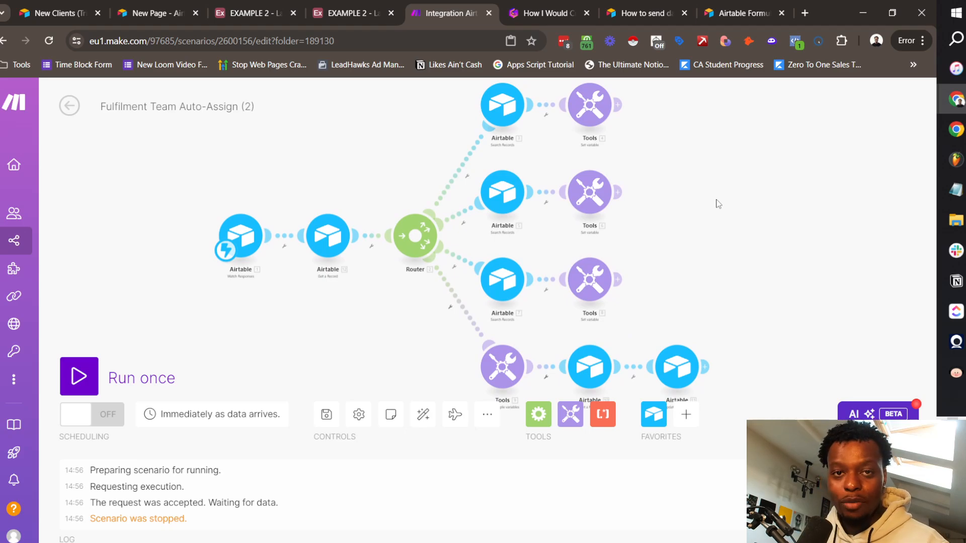
Step: Inspect the Get a Record and Watch Responses settings, then run only the Watch Responses trigger
scroll(322, 201, up, 5)
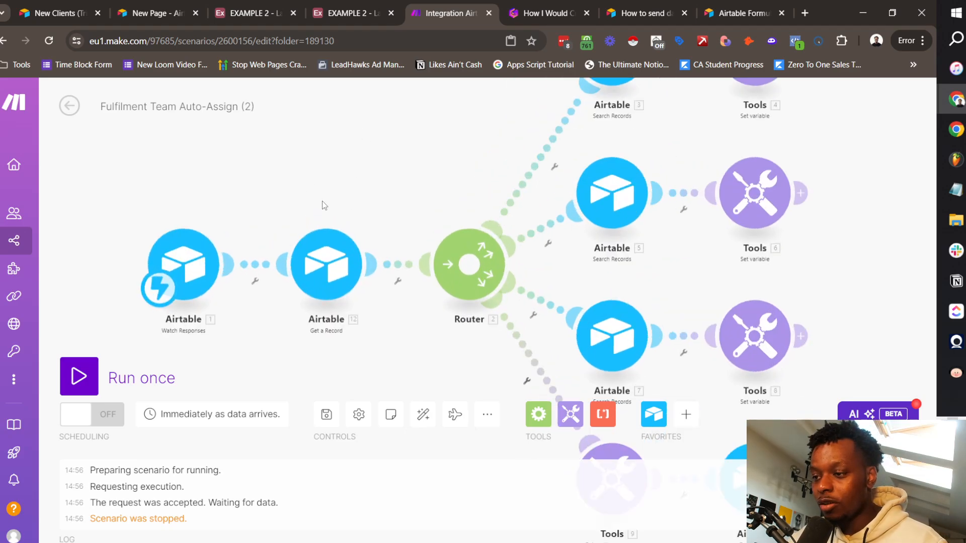
click(374, 219)
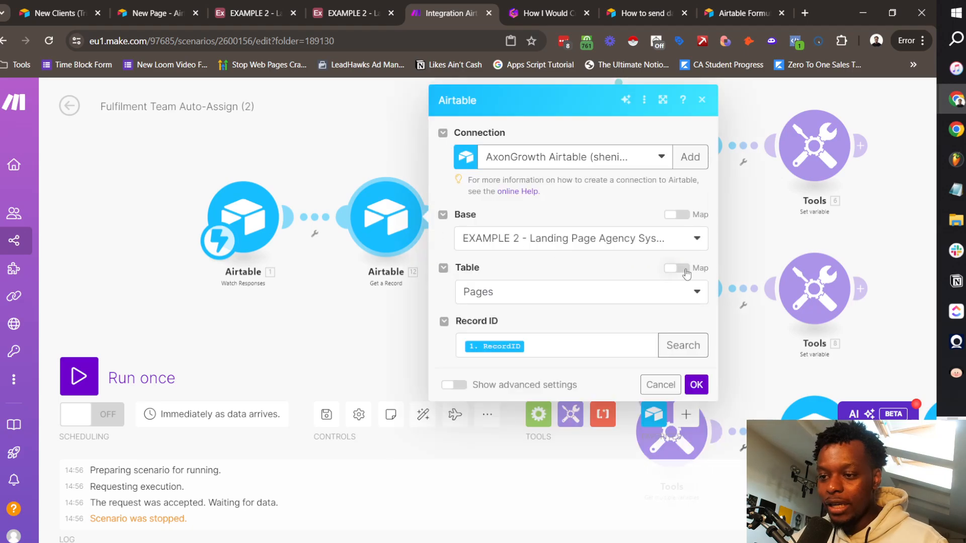
click(240, 245)
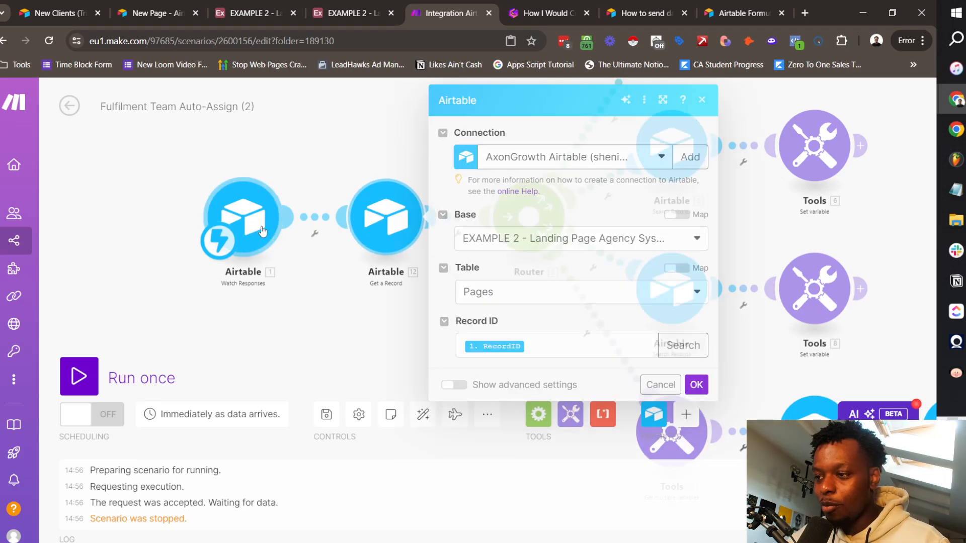
click(255, 4)
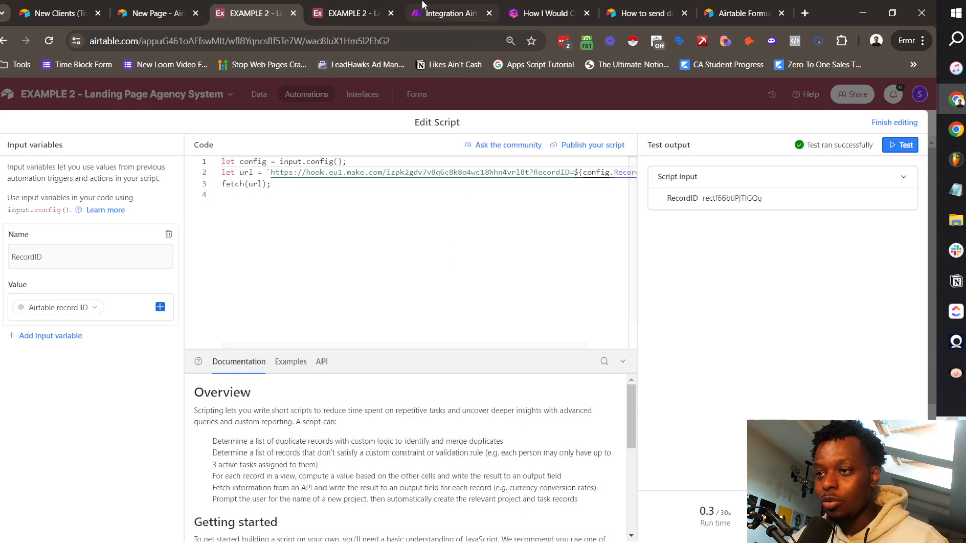
click(446, 13)
click(196, 122)
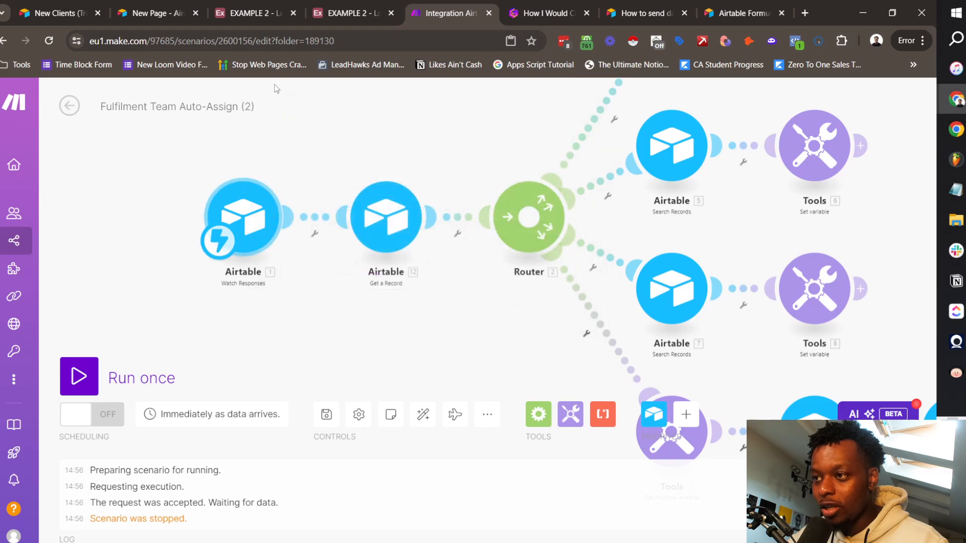
right_click(251, 213)
click(302, 241)
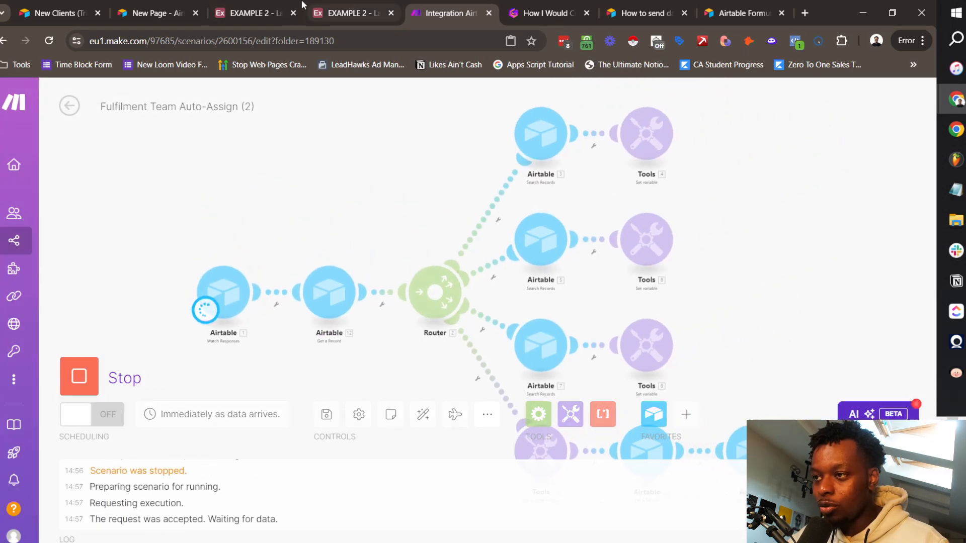
Step: After checking the Airtable tabs, run only the Get a Record step so it asks for a RecordID
click(252, 13)
click(352, 13)
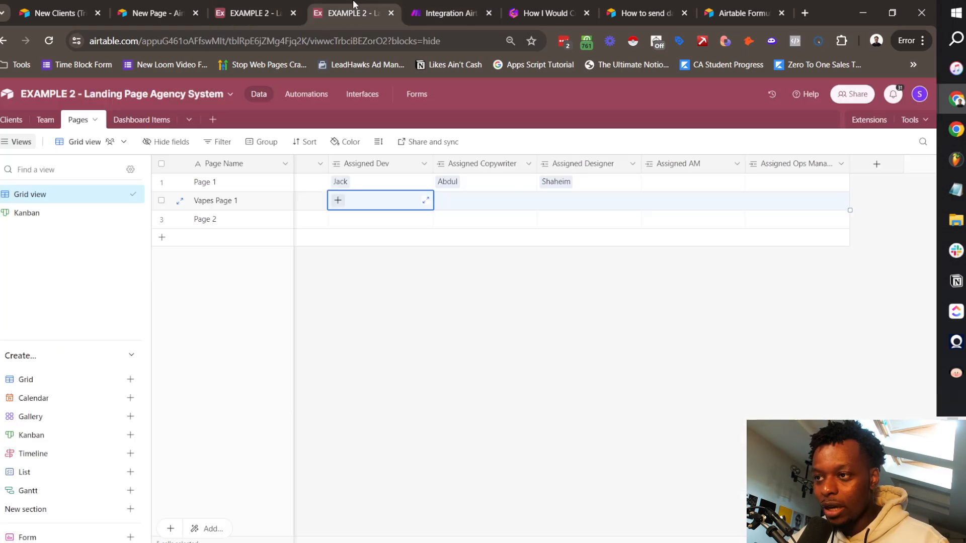
click(440, 13)
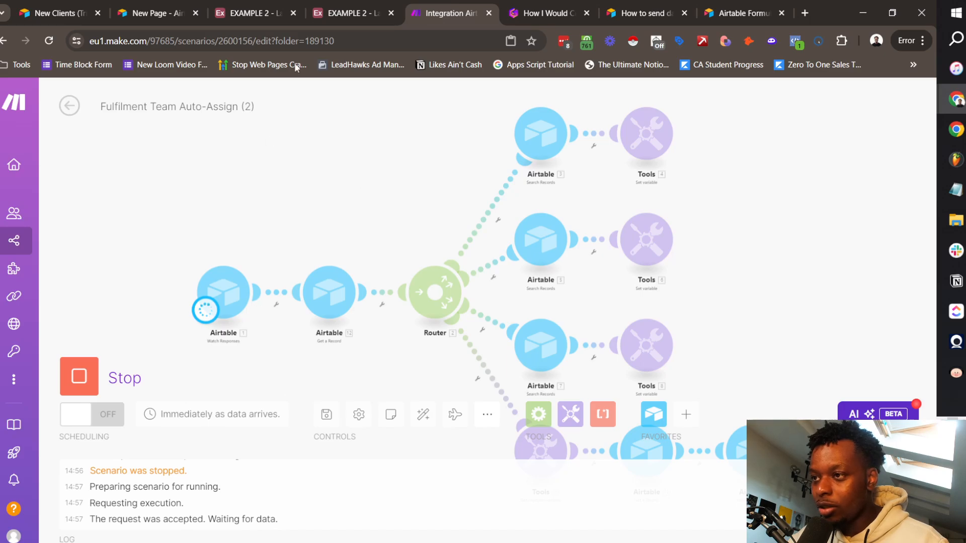
click(329, 292)
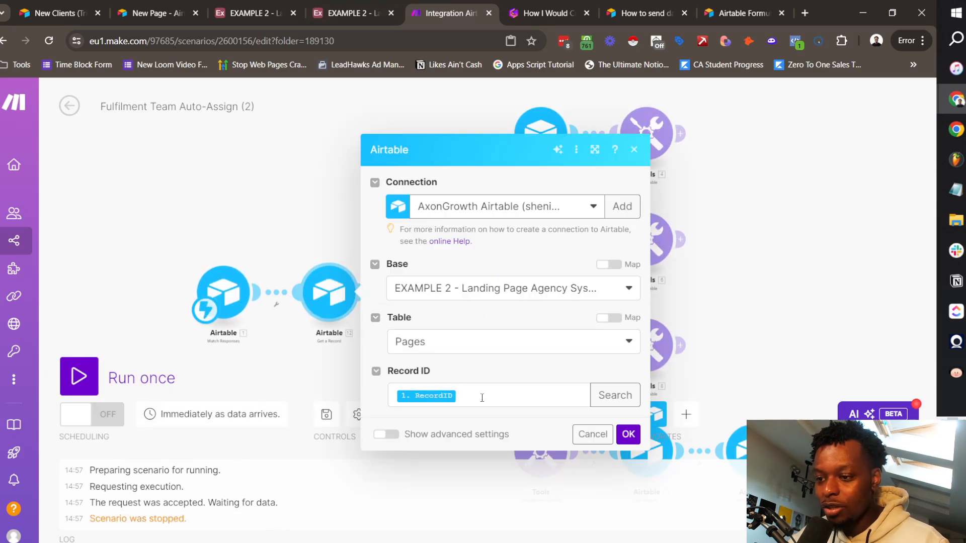
drag(308, 221, 303, 137)
right_click(316, 210)
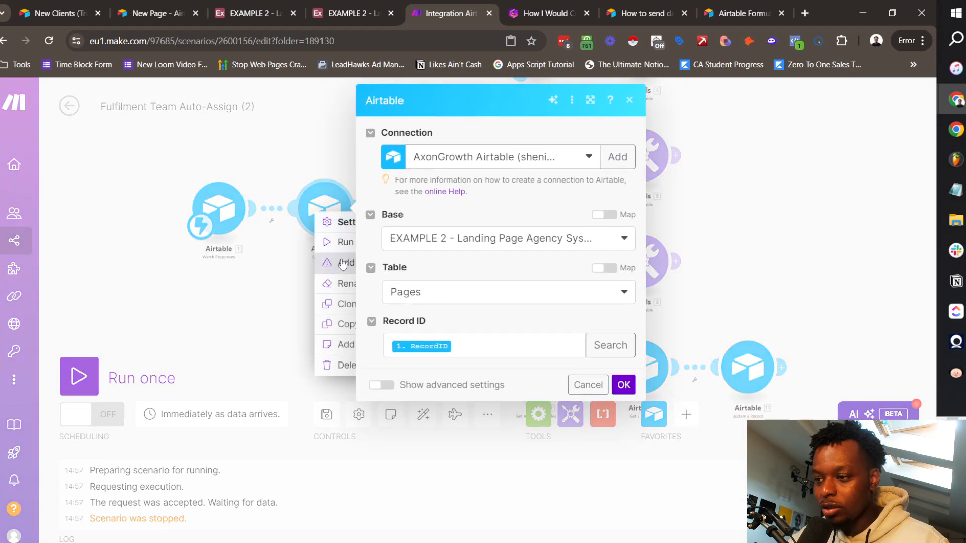
click(328, 247)
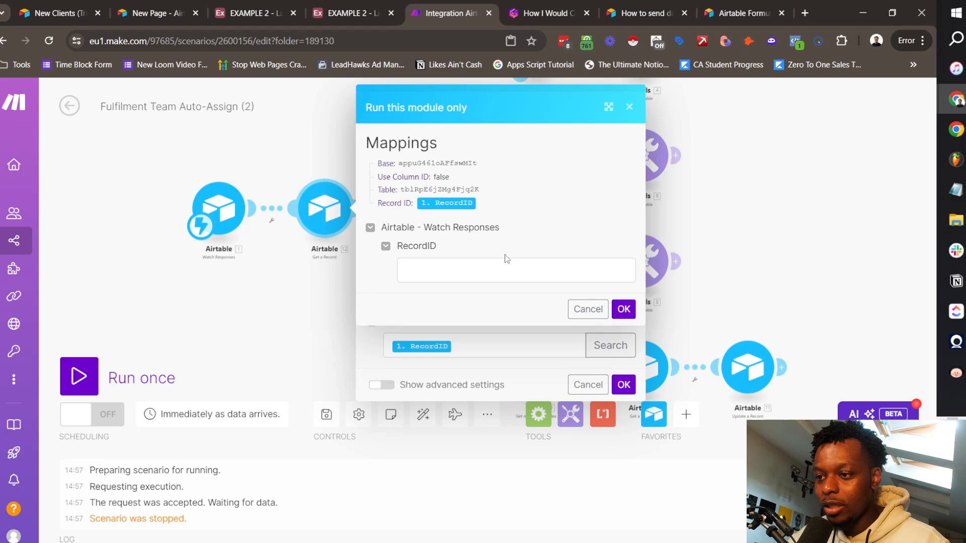
Step: Test Get a Record with the Vapes Page 1 record ID and inspect its status, dates and linked client ID
click(585, 41)
click(332, 132)
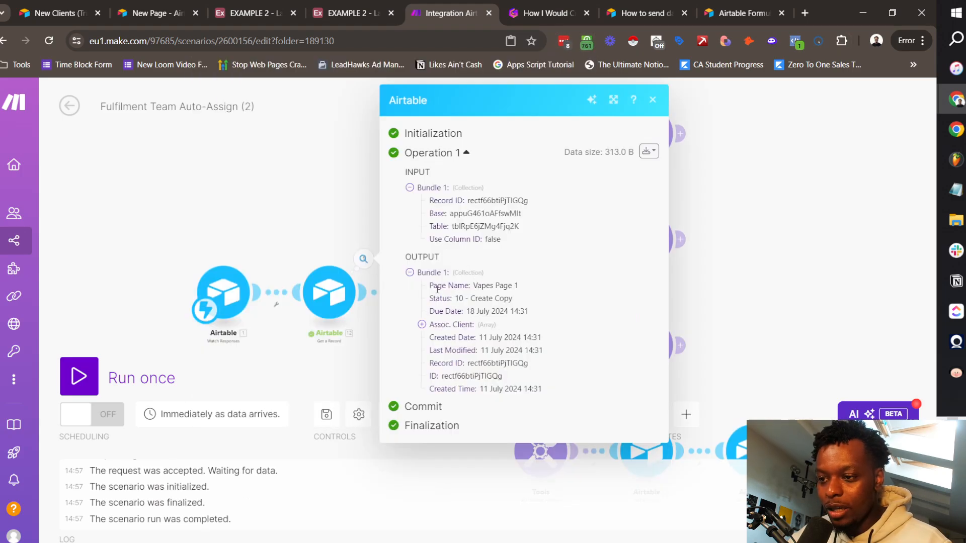
drag(437, 289, 538, 318)
drag(458, 338, 481, 363)
click(465, 359)
click(444, 328)
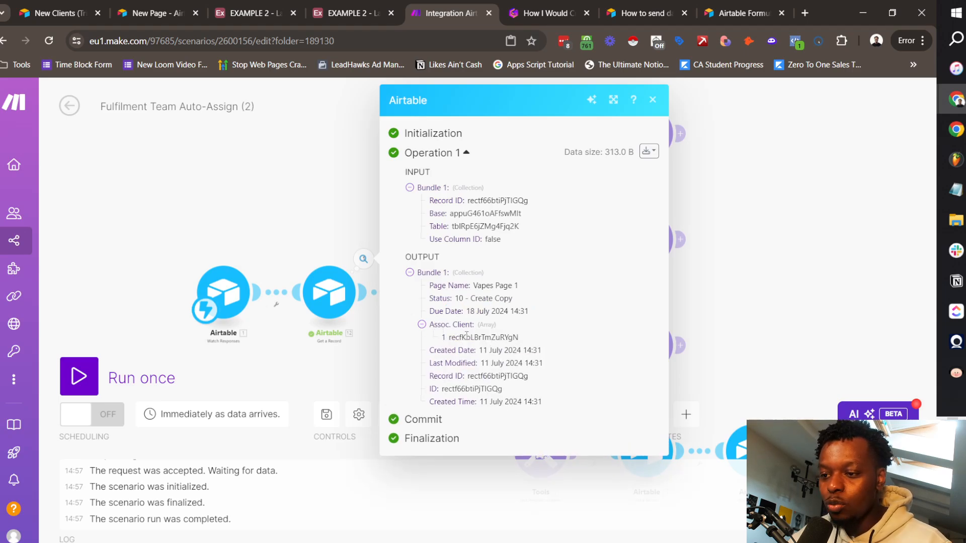
double_click(467, 337)
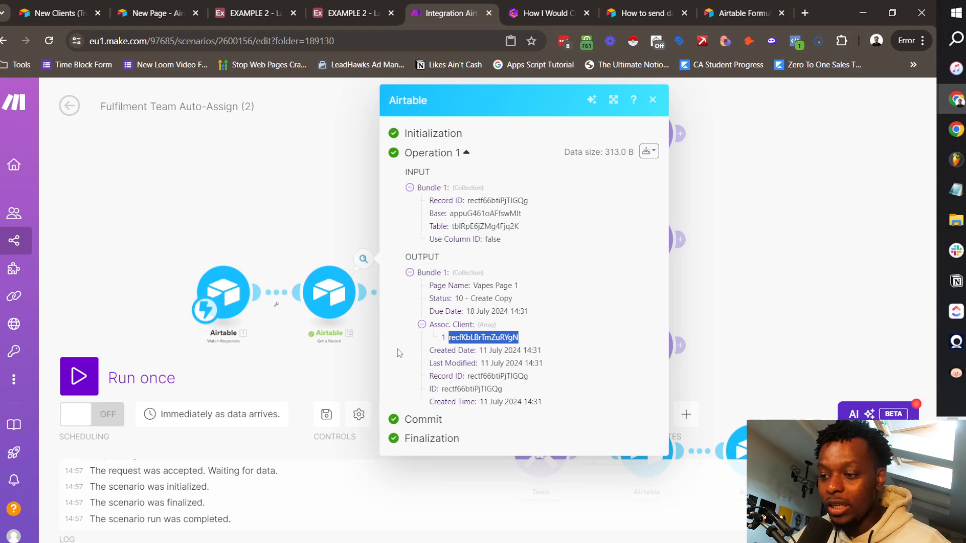
click(652, 100)
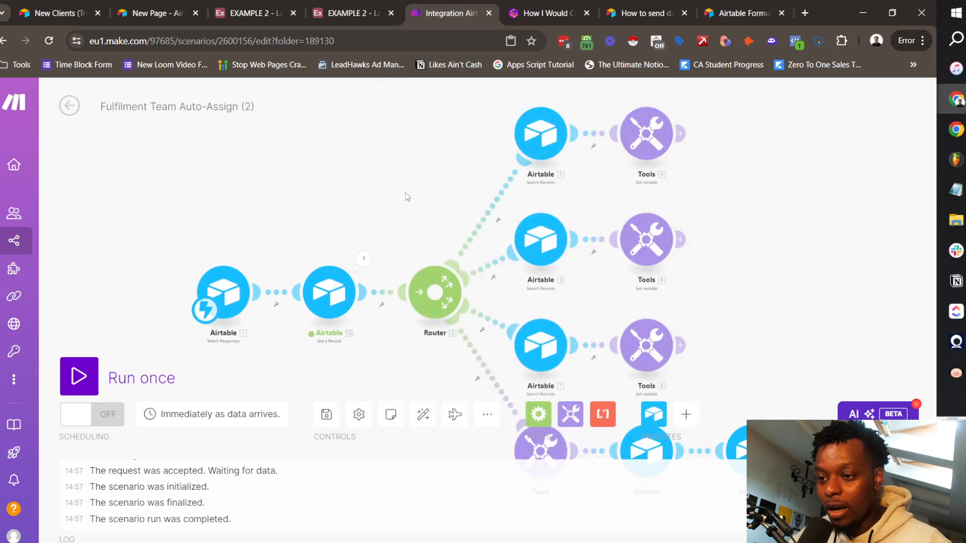
drag(405, 193, 380, 138)
click(518, 90)
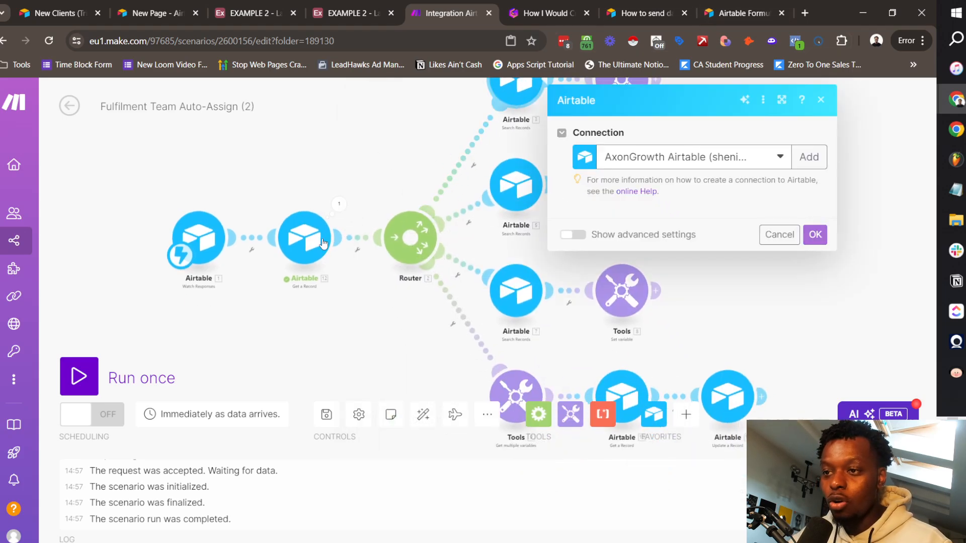
click(473, 211)
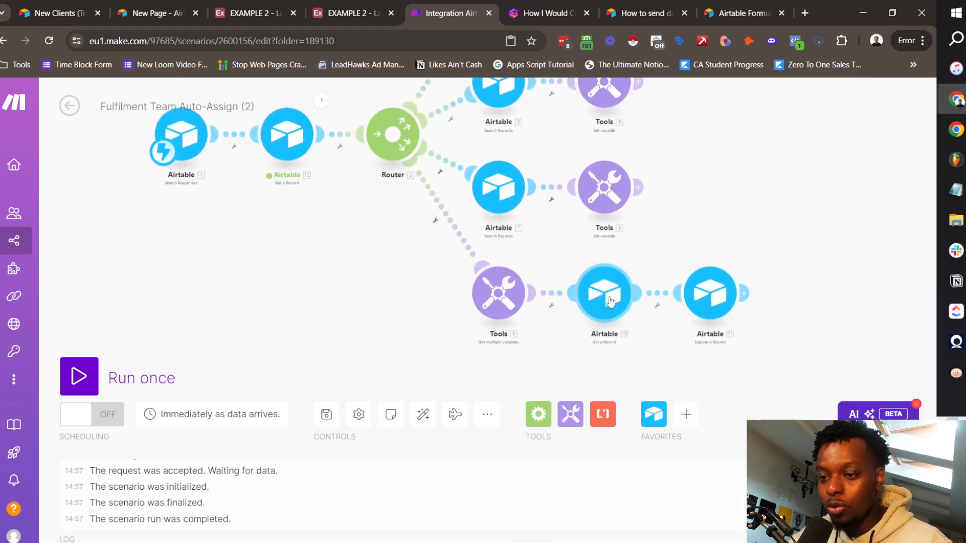
click(610, 301)
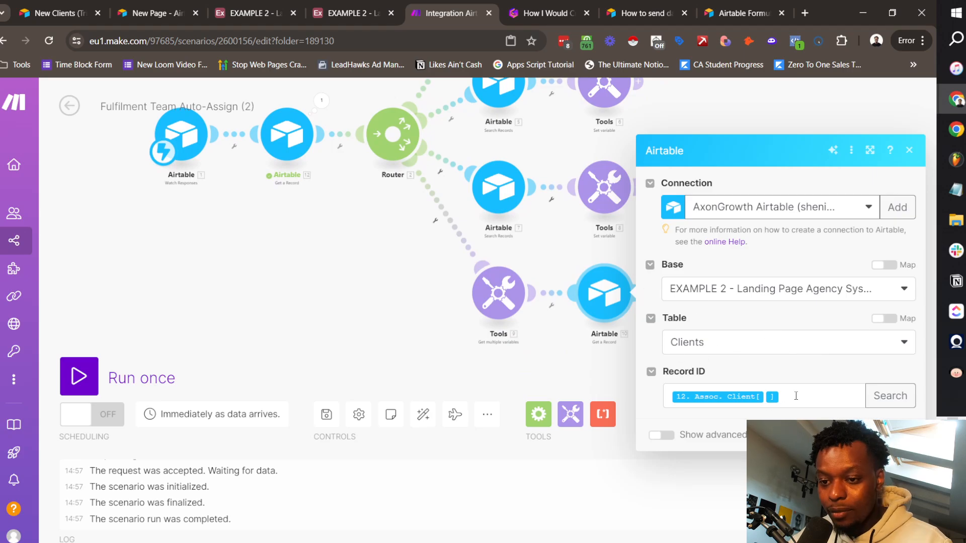
click(795, 396)
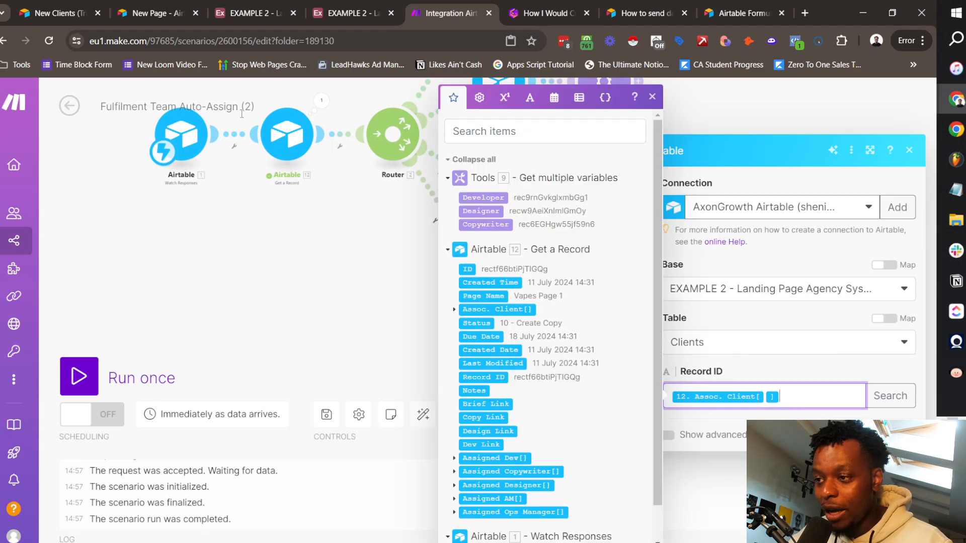
click(297, 248)
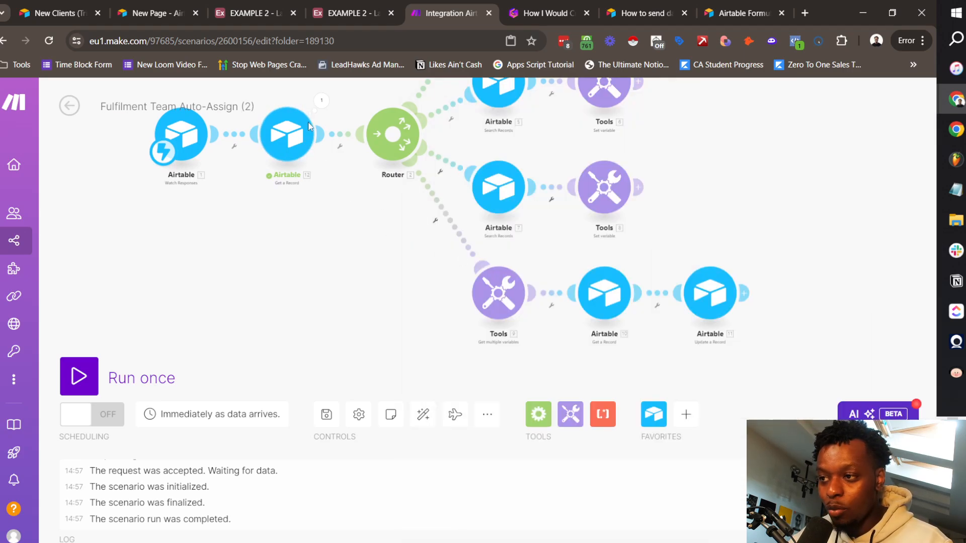
click(321, 101)
click(411, 326)
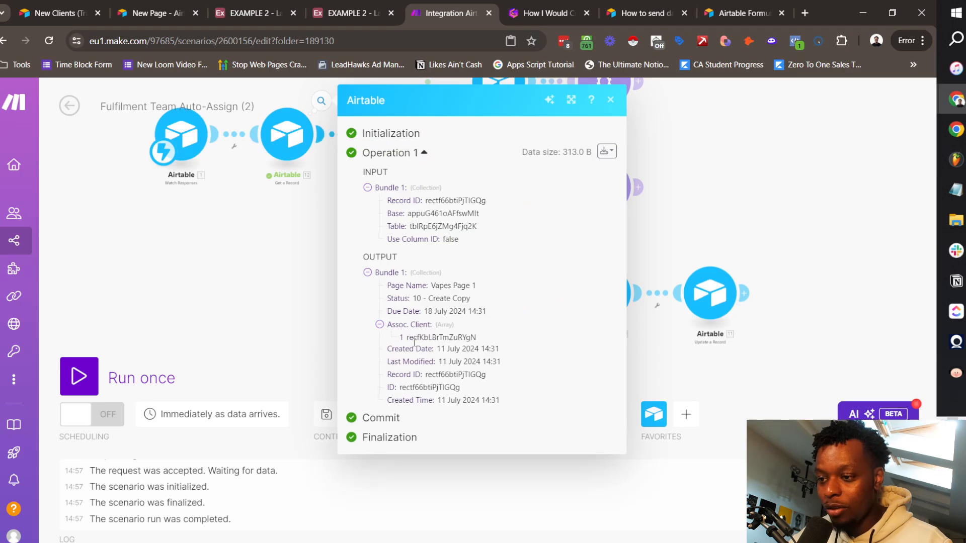
click(717, 257)
click(607, 292)
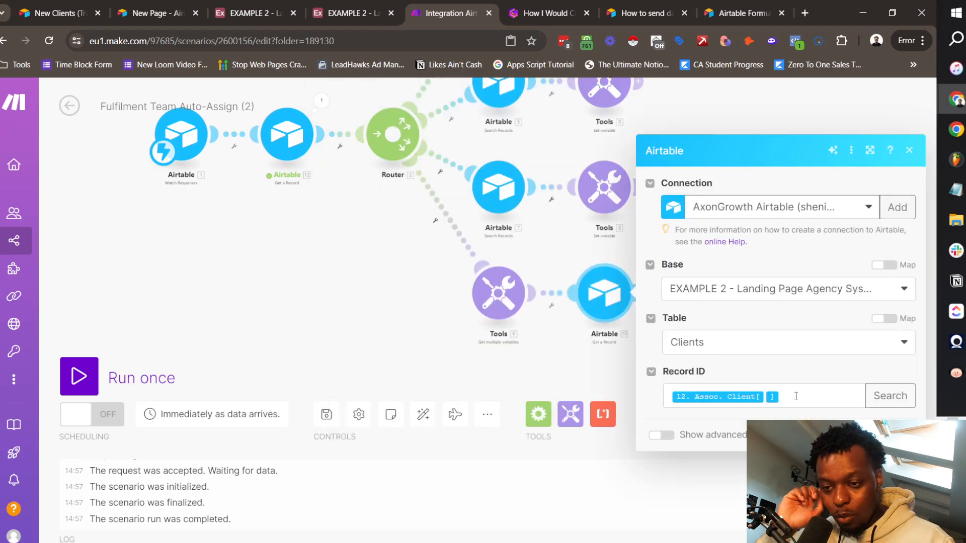
click(787, 395)
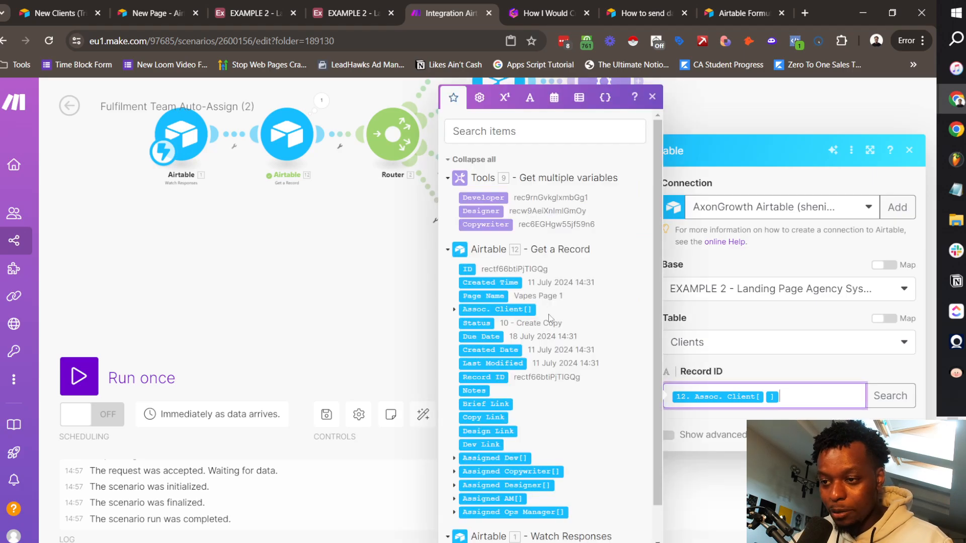
scroll(490, 417, down, 1)
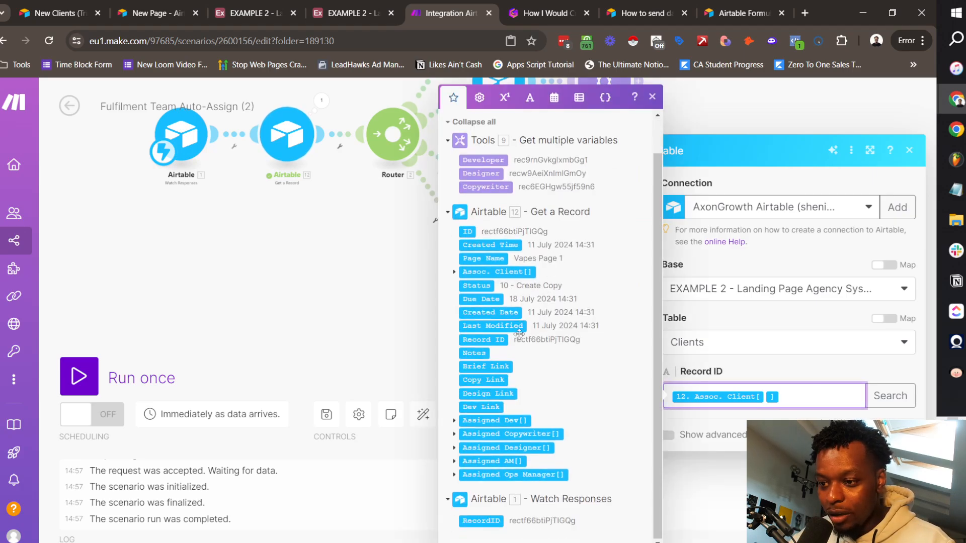
click(361, 244)
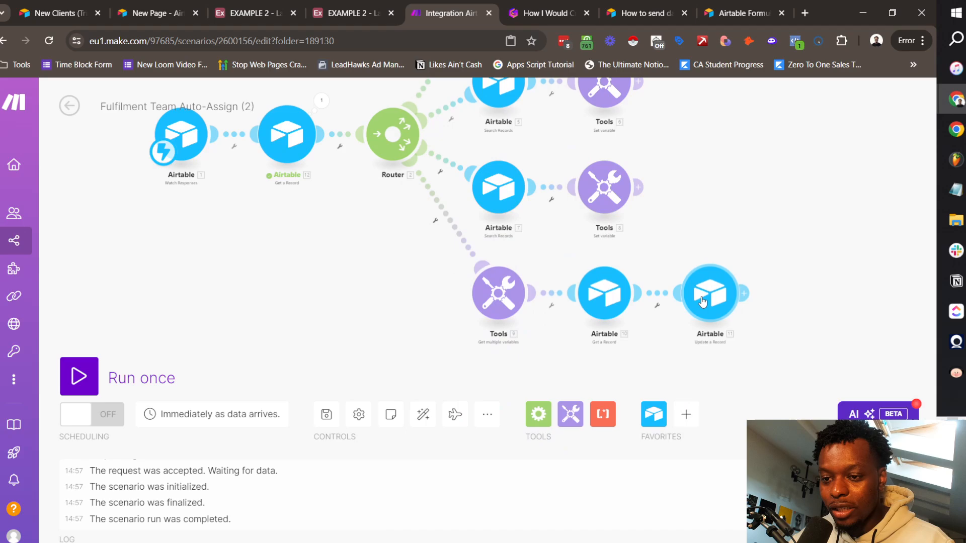
click(710, 293)
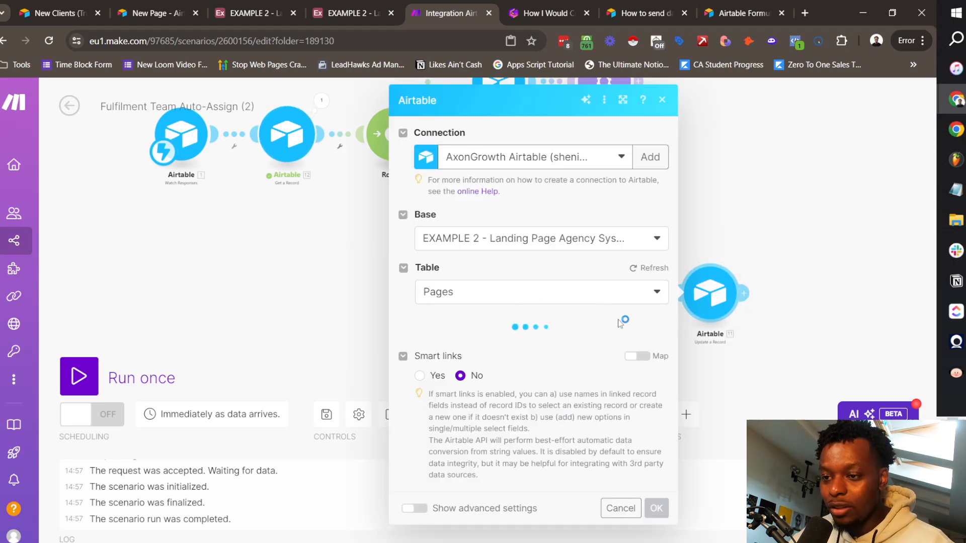
scroll(489, 280, down, 3)
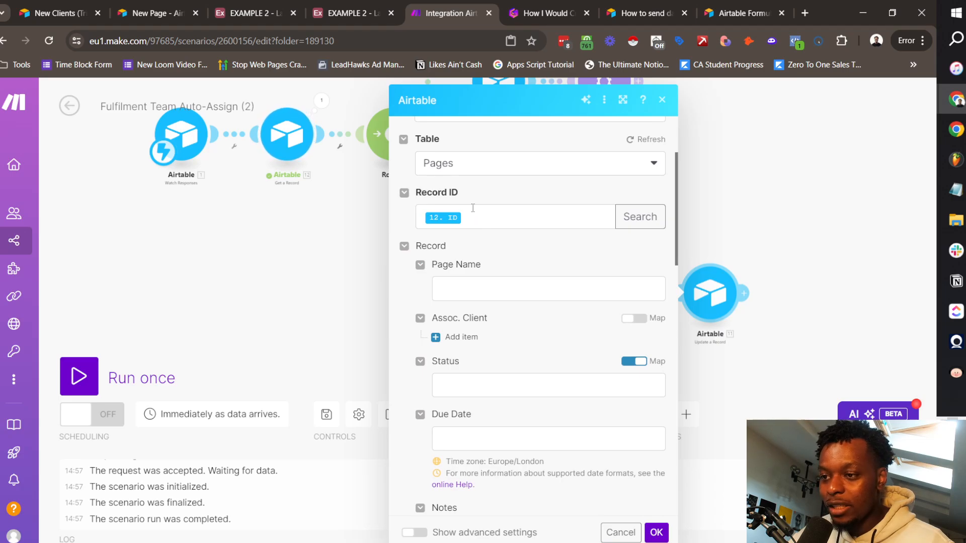
scroll(496, 263, down, 8)
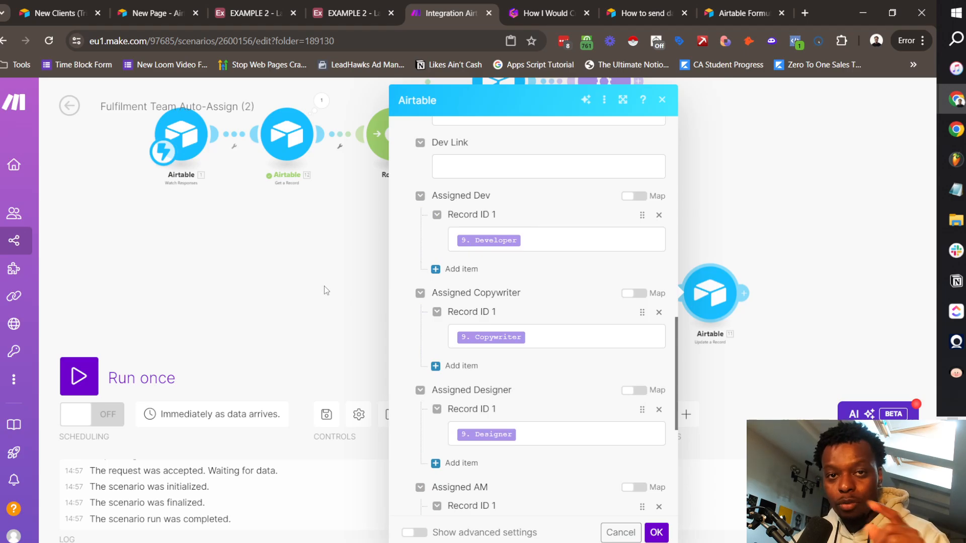
scroll(448, 196, down, 6)
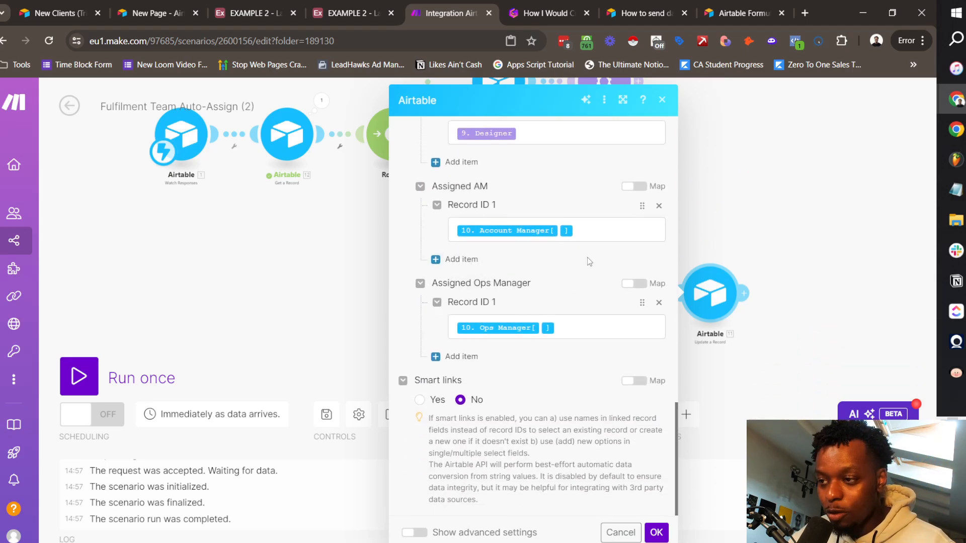
click(662, 100)
click(608, 294)
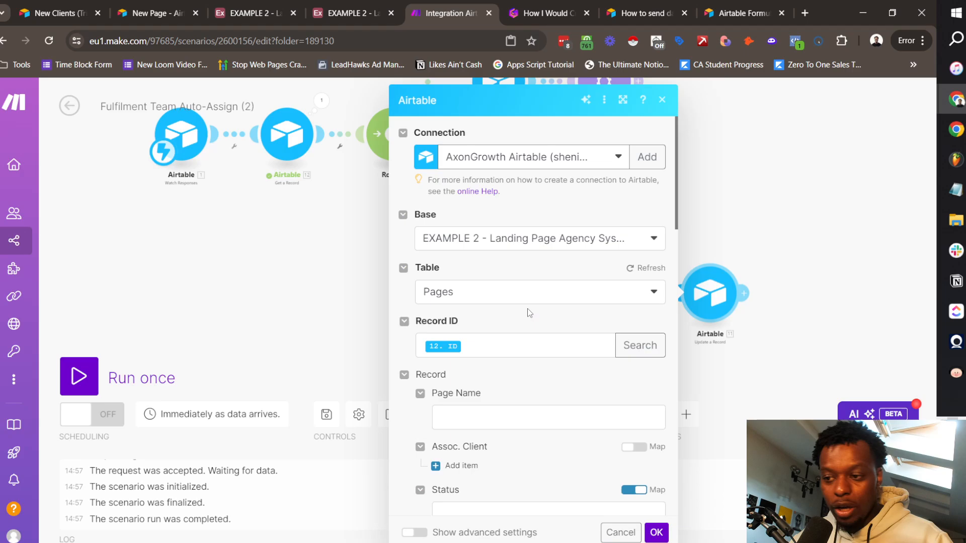
scroll(525, 309, down, 8)
scroll(523, 314, down, 10)
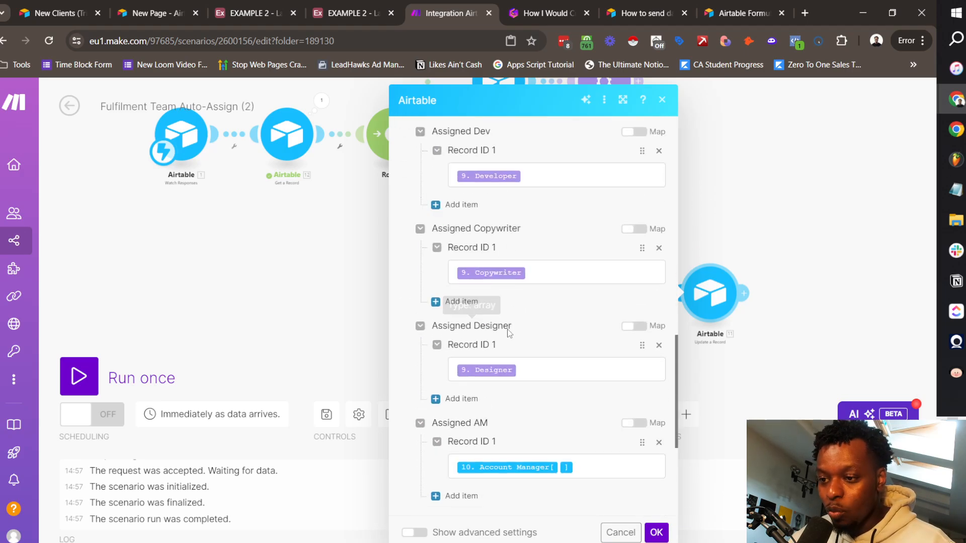
Step: Save the update step, run the scenario once, and view Vapes Page 1's assigned roles in Airtable
click(656, 532)
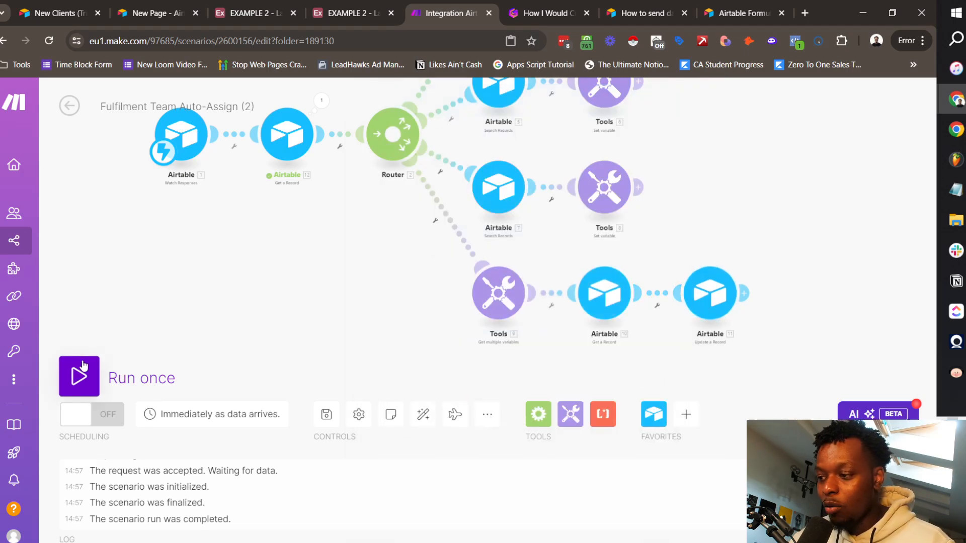
click(79, 377)
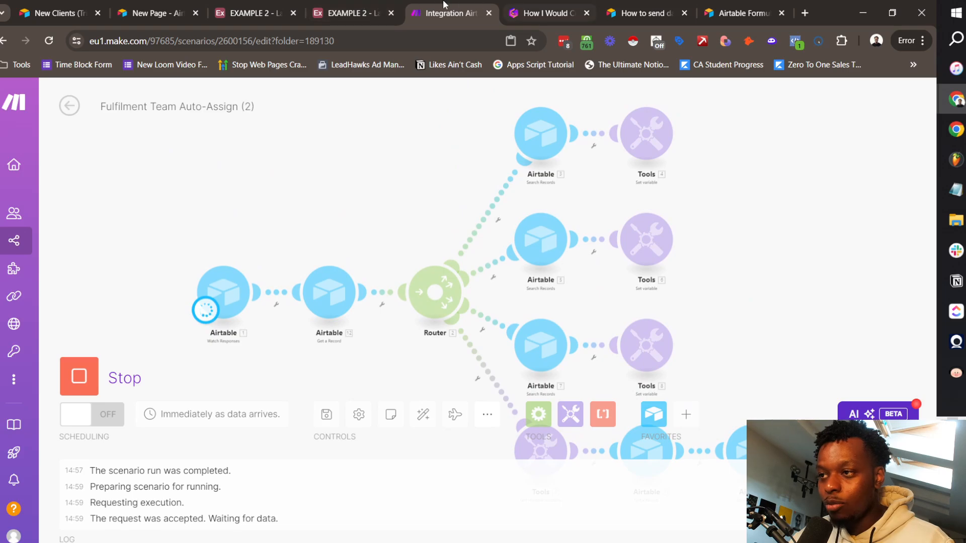
click(254, 12)
click(483, 7)
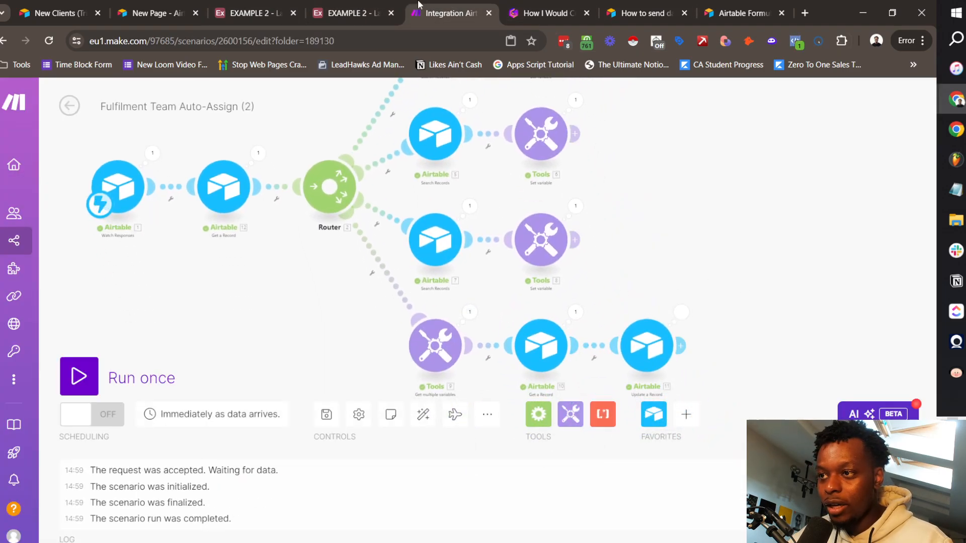
click(352, 13)
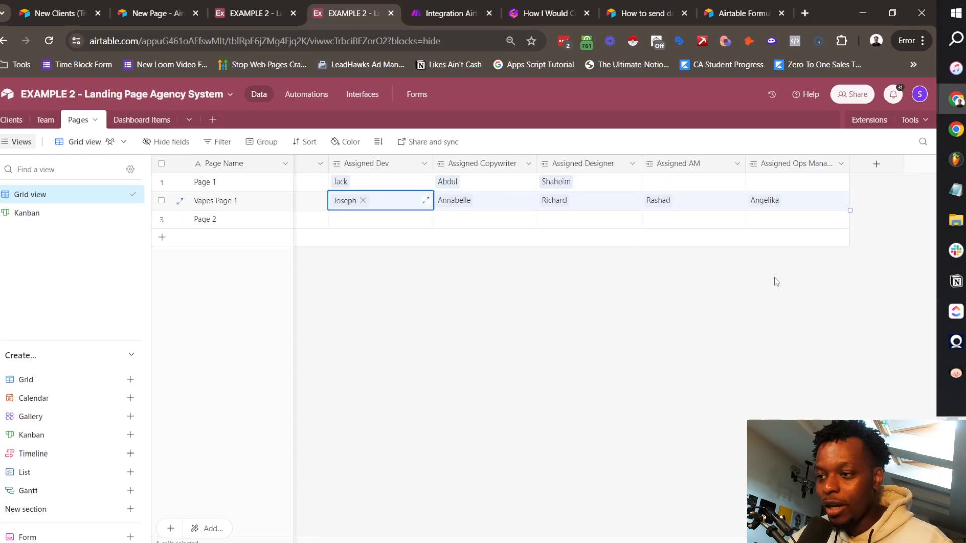
Step: Switch the Pages table to its Kanban board and scroll across the status columns
click(544, 334)
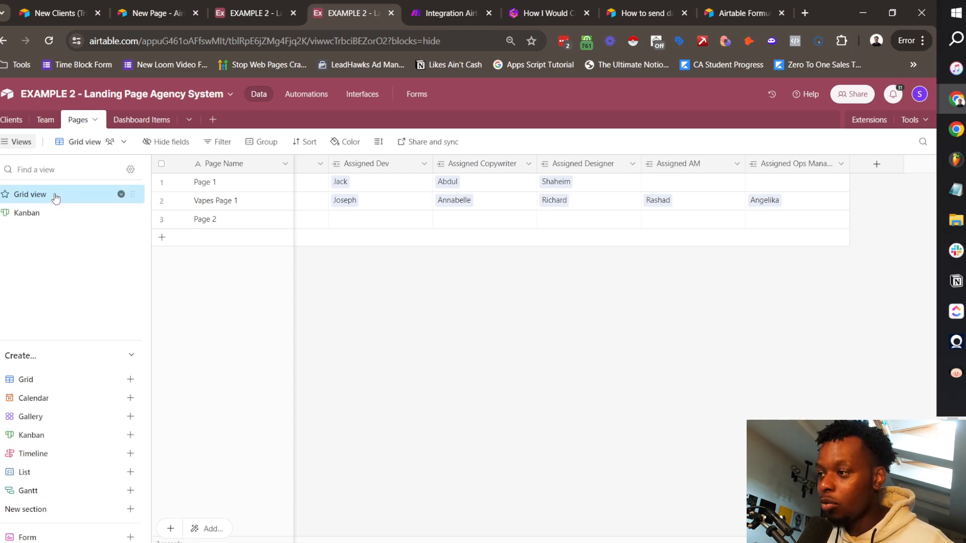
scroll(505, 234, left, 5)
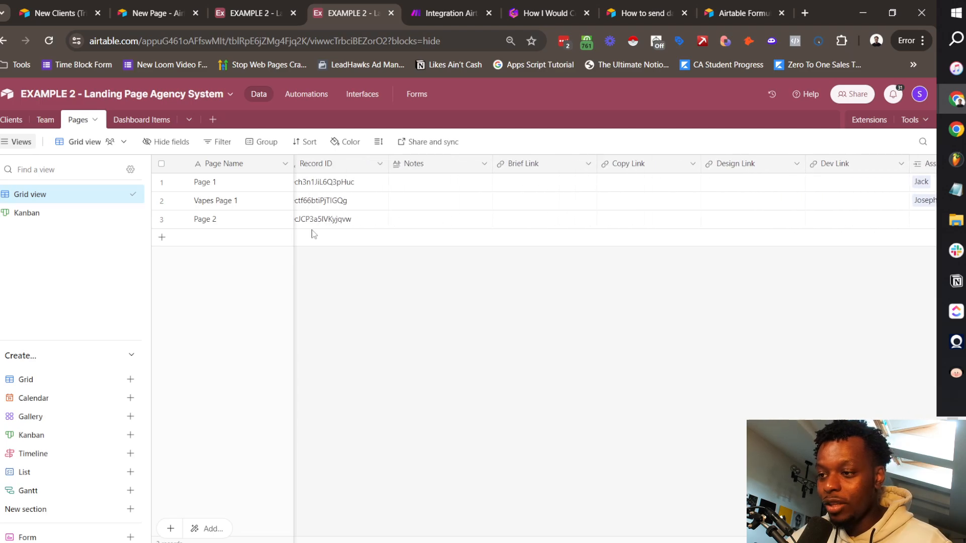
click(73, 213)
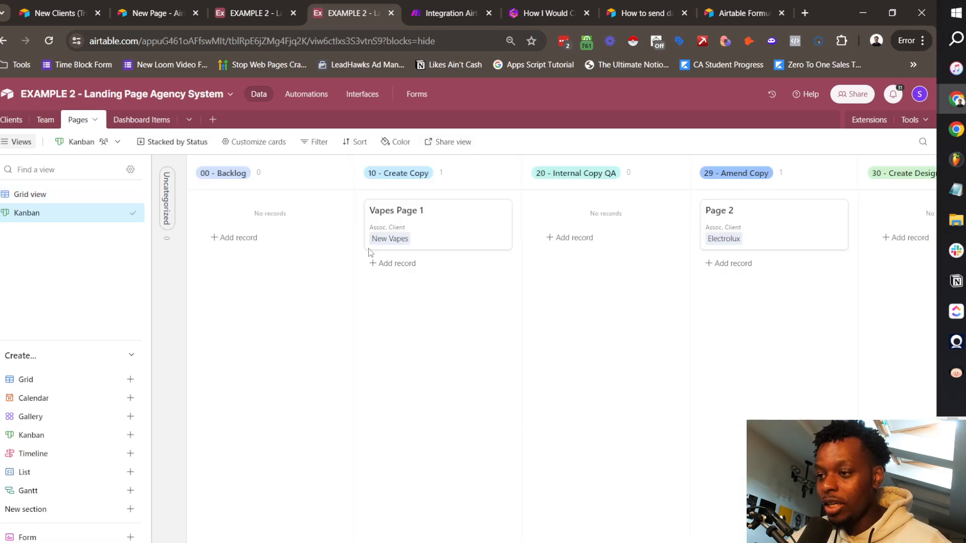
scroll(281, 219, right, 4)
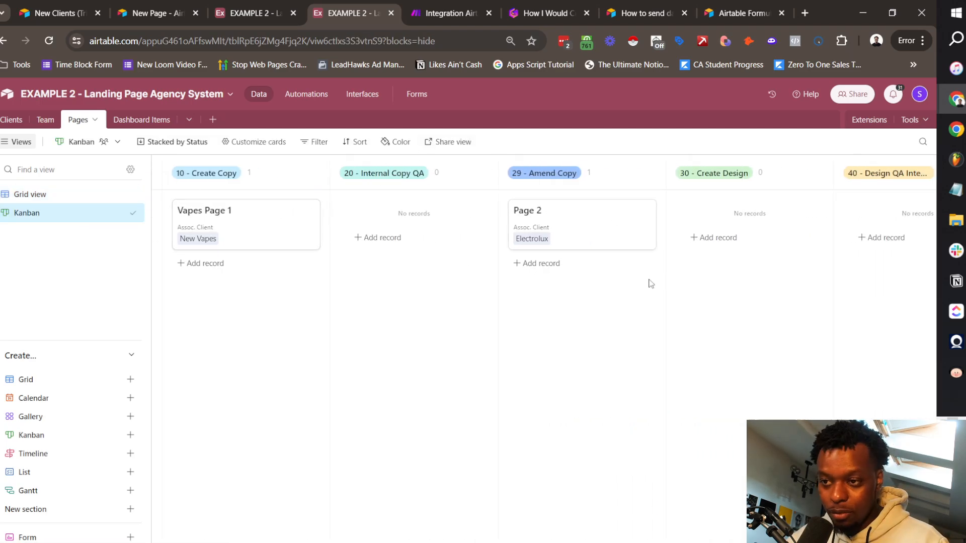
scroll(651, 283, right, 8)
scroll(571, 233, left, 8)
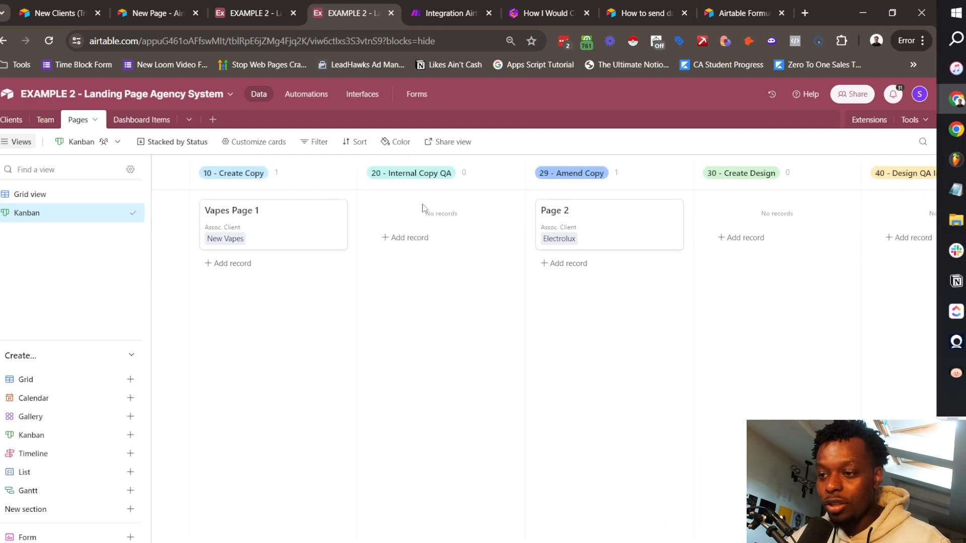
scroll(838, 220, right, 5)
scroll(855, 224, right, 5)
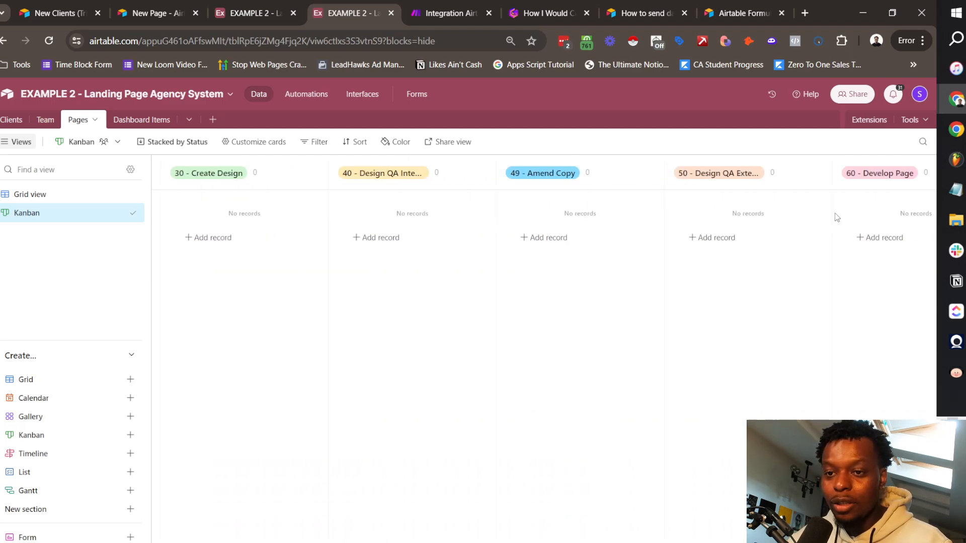
scroll(835, 213, right, 12)
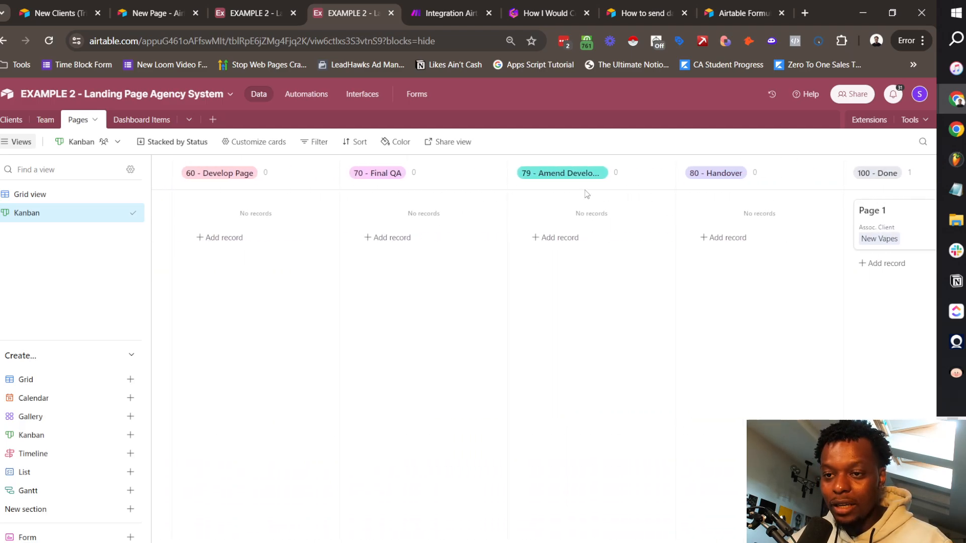
scroll(755, 213, right, 2)
scroll(524, 200, left, 20)
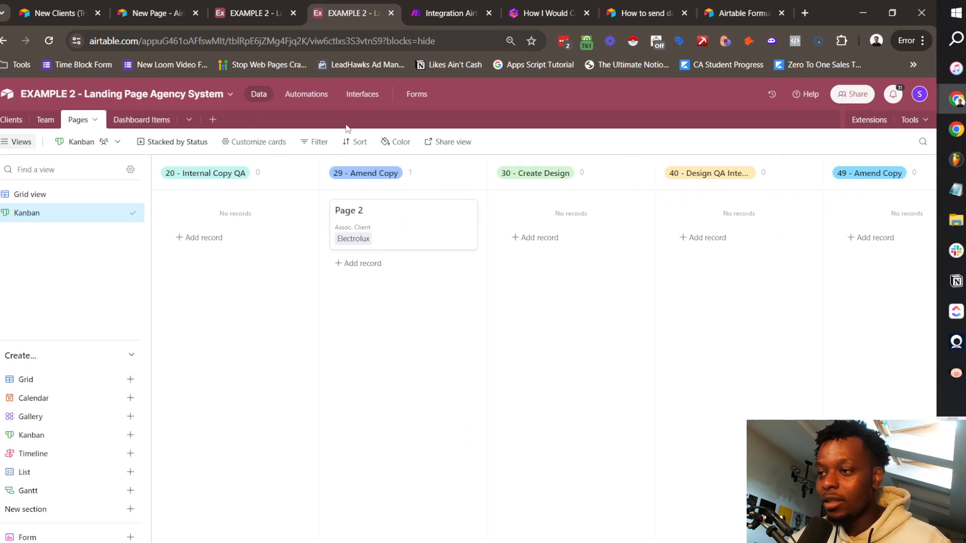
scroll(282, 195, left, 6)
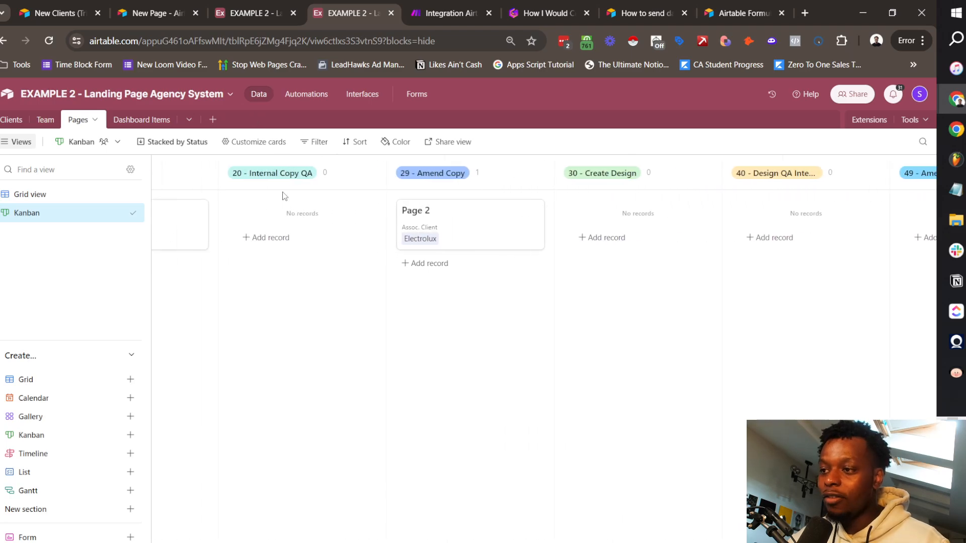
Step: Look over the Dashboard Items table, then open the base's automations list
click(307, 94)
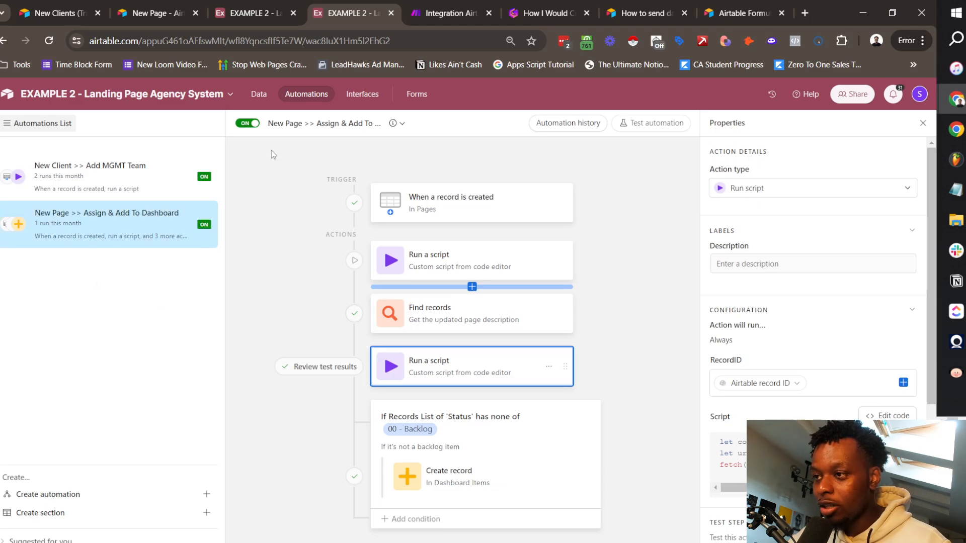
click(259, 95)
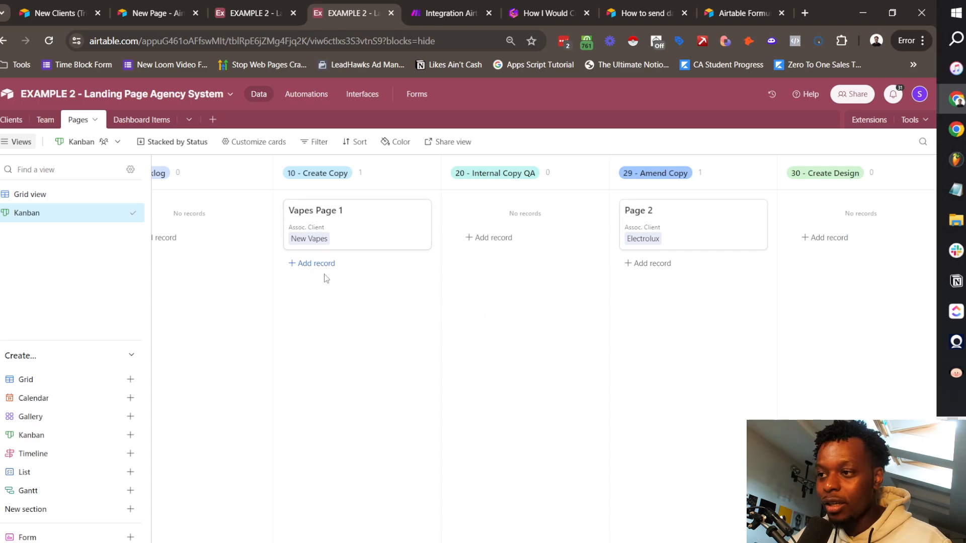
click(135, 120)
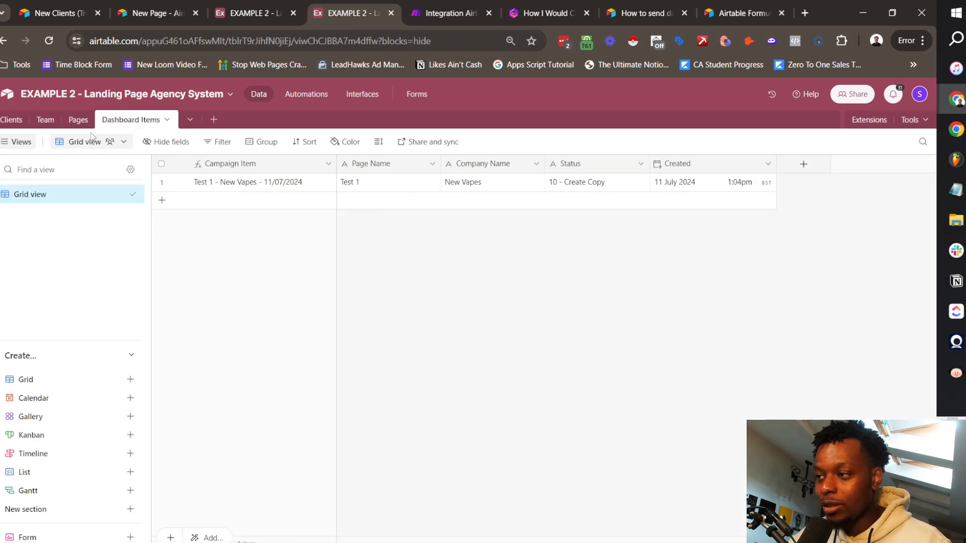
click(323, 96)
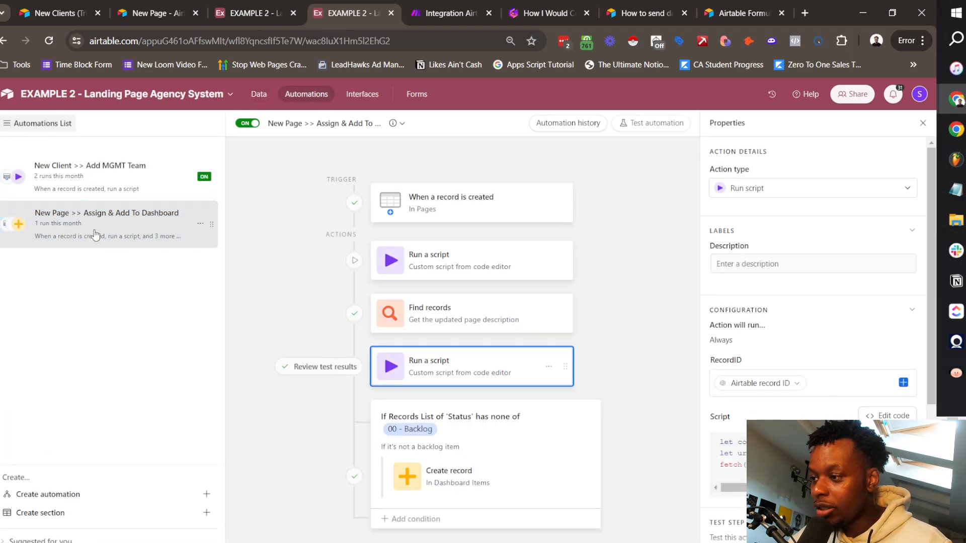
Step: Create a new automation named 'Card Status Changed >> Add Dashboard Item'
click(91, 487)
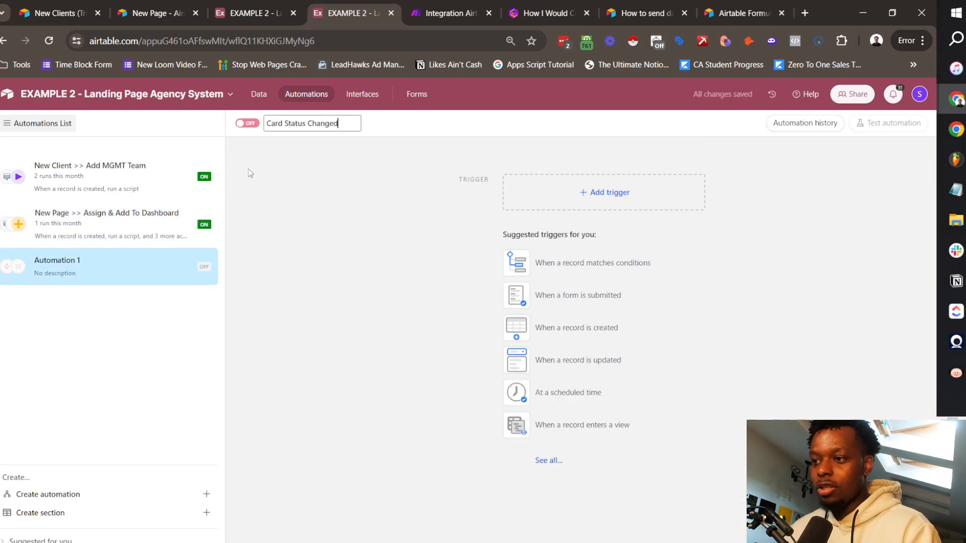
text(>. Add Dashboard)
text(Item)
click(286, 124)
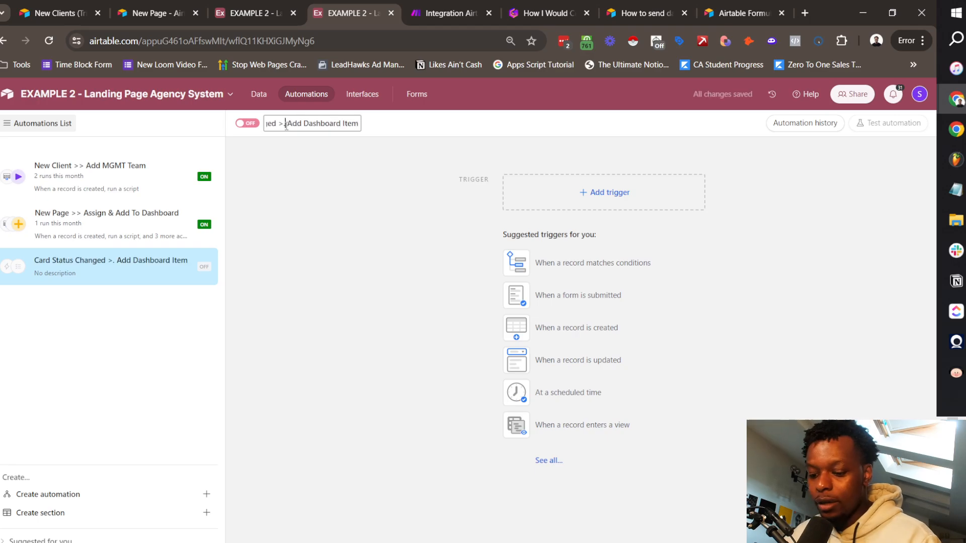
key(BackSpace)
text(>)
click(606, 193)
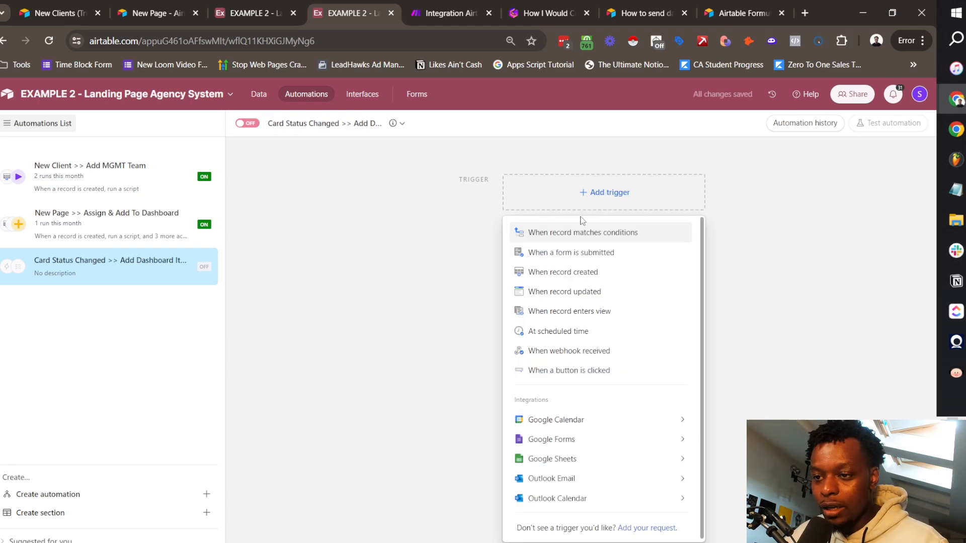
Step: Trigger it when a record is updated in Pages, watching only the Status field
click(582, 292)
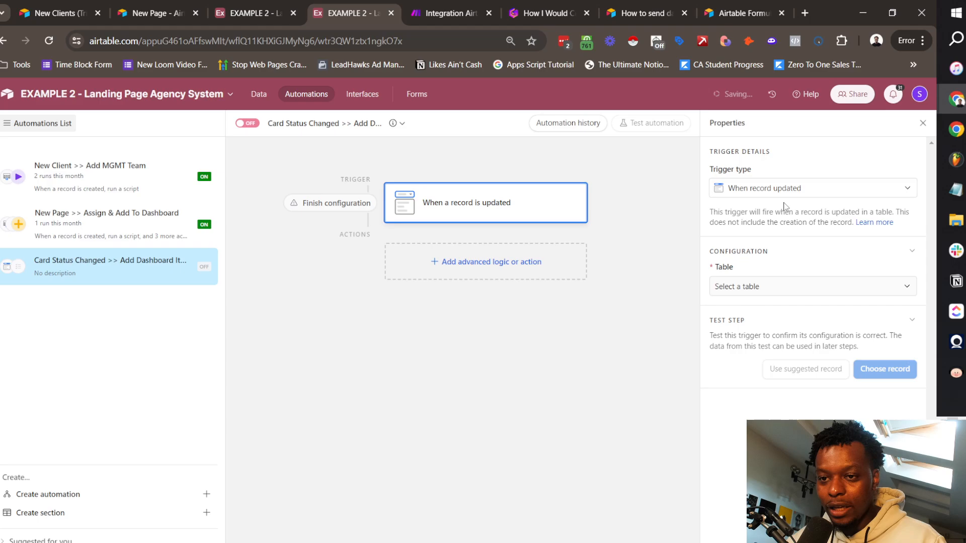
click(774, 286)
click(743, 365)
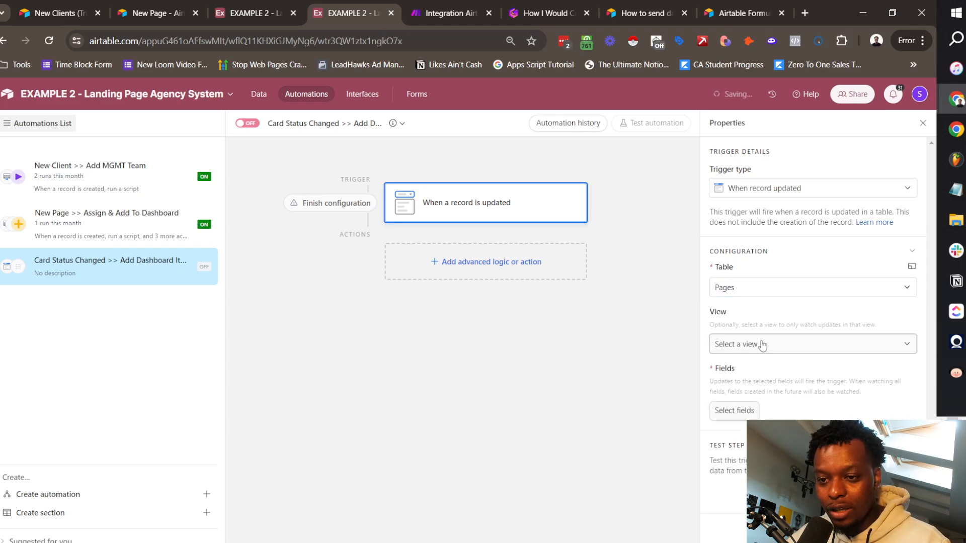
click(741, 410)
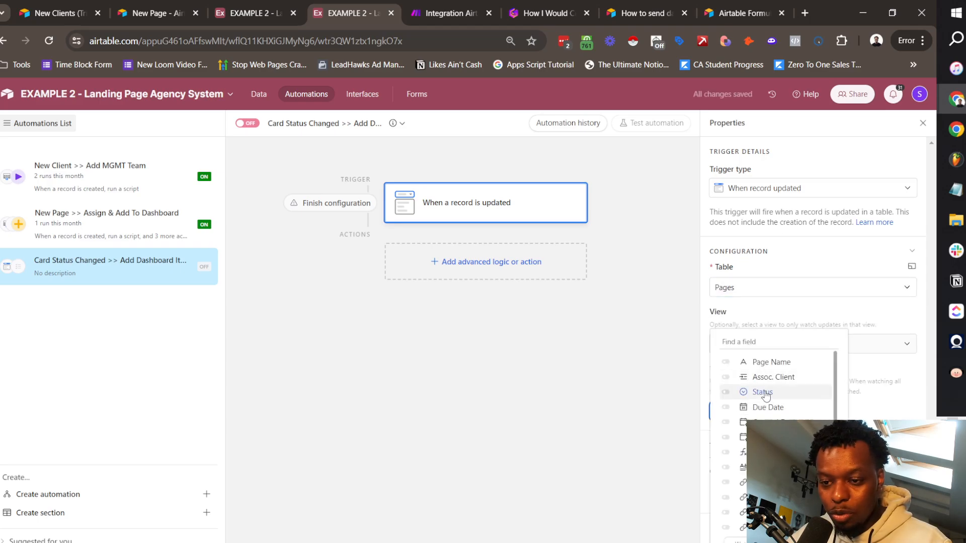
click(759, 391)
click(888, 376)
Step: Add a Create record action described 'Add dashboard item' targeting the Dashboard Items table
click(486, 262)
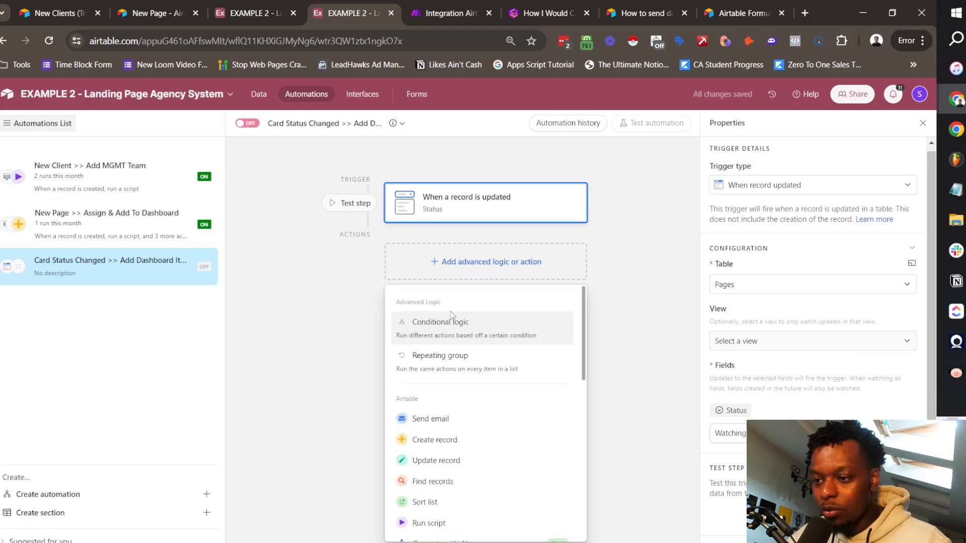
click(454, 441)
click(786, 263)
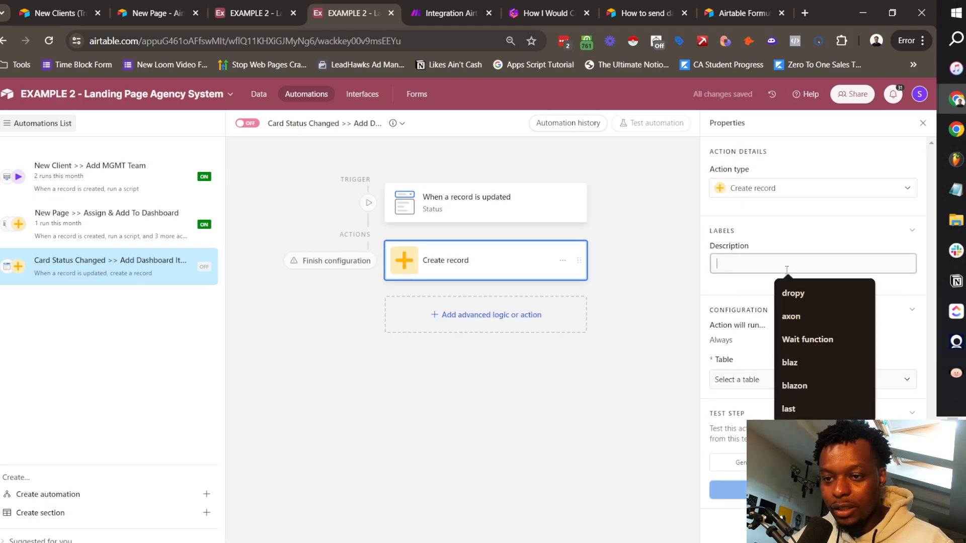
text(Add)
key(Down)
key(Down)
key(Return)
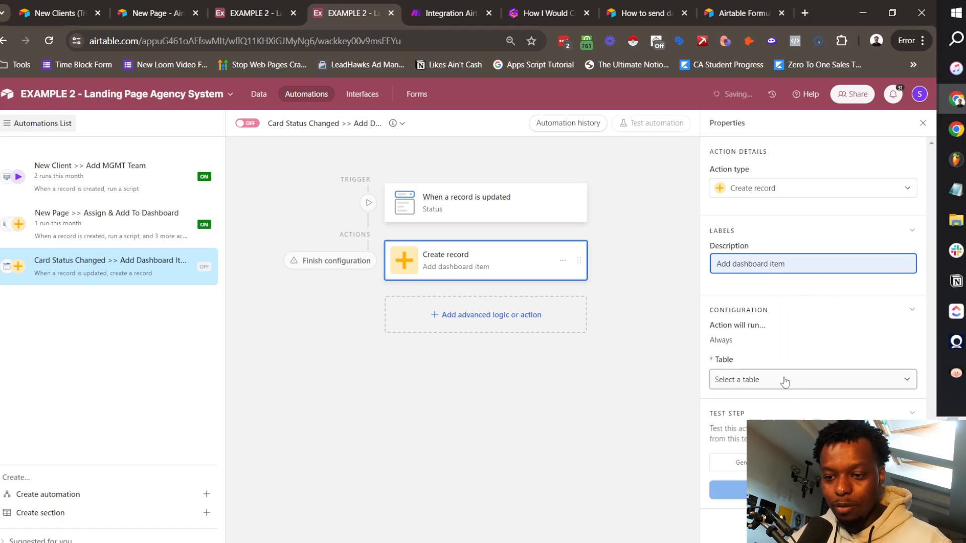
click(785, 381)
click(783, 447)
Step: Add the Page Name, Company Name and Status fields to the new record
click(742, 412)
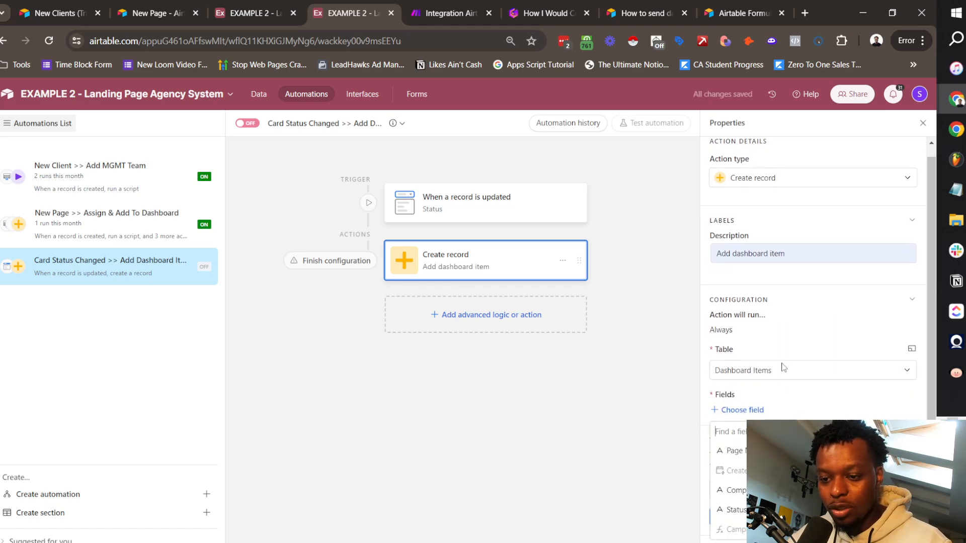
click(742, 451)
scroll(798, 366, down, 1)
click(744, 411)
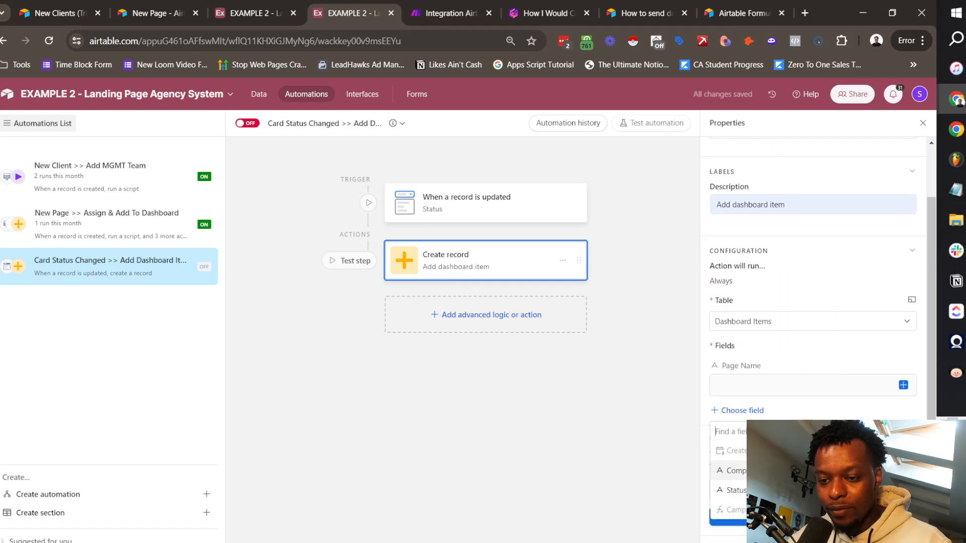
click(743, 471)
click(743, 460)
click(743, 520)
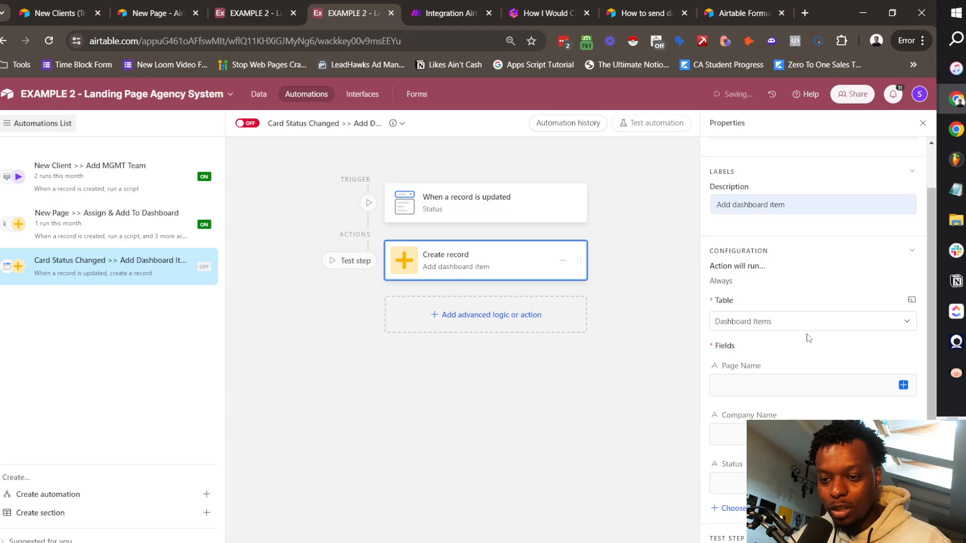
scroll(808, 338, down, 2)
Step: Map Page Name from the page, Company Name from Assoc. Client, and Status from the page's Status
click(855, 288)
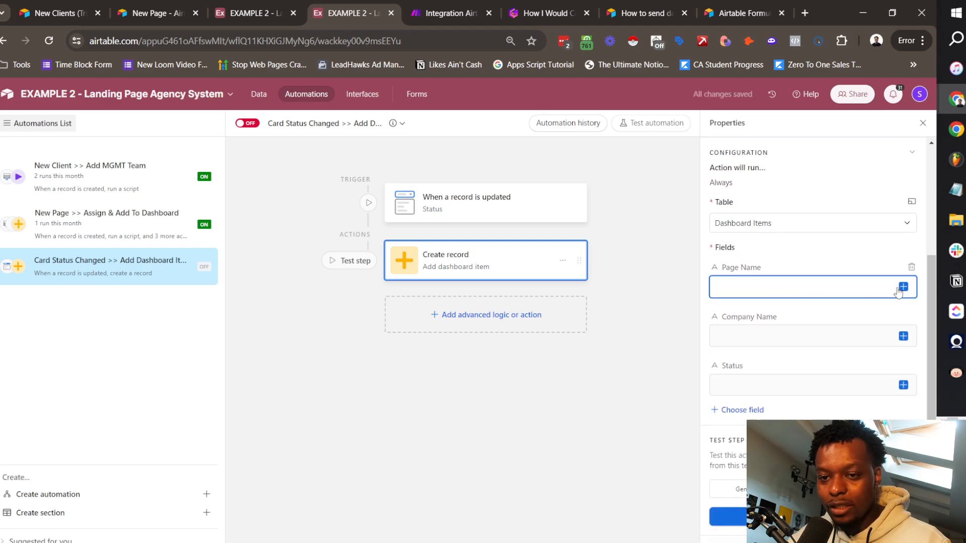
click(903, 286)
scroll(799, 382, down, 3)
click(798, 373)
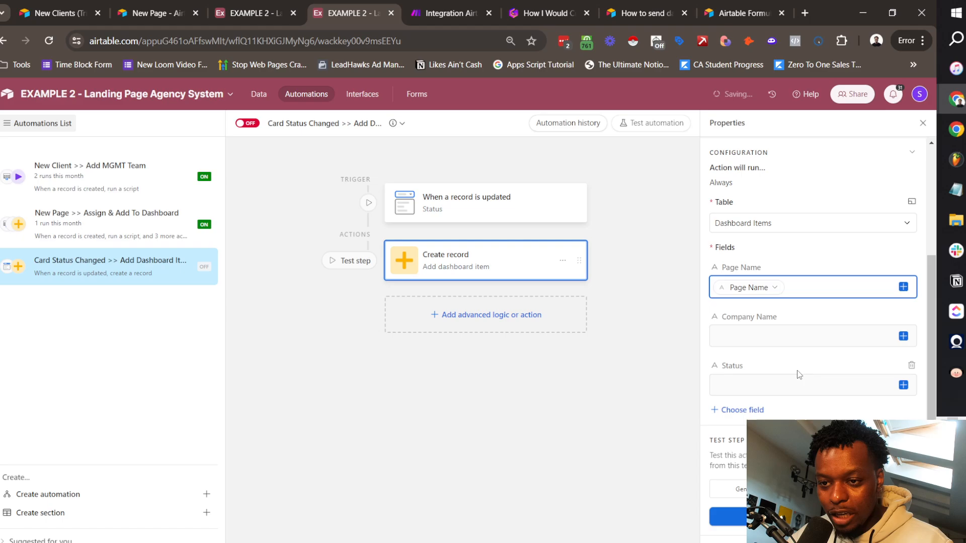
click(773, 338)
click(904, 336)
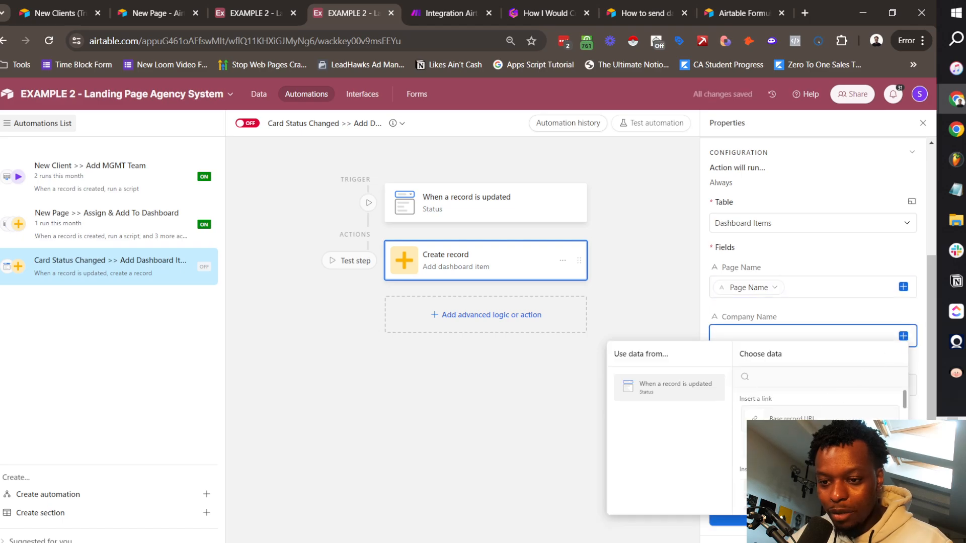
scroll(820, 403, down, 5)
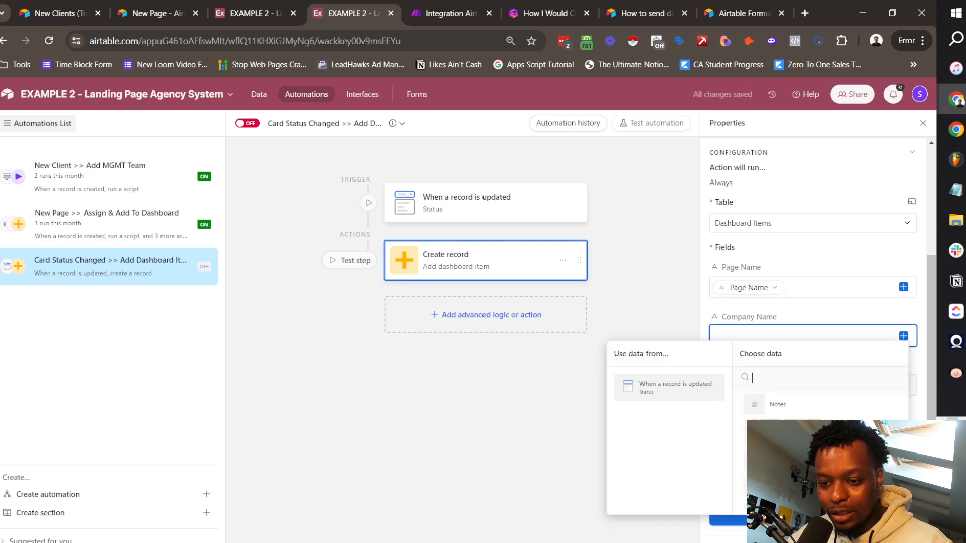
scroll(820, 402, down, 5)
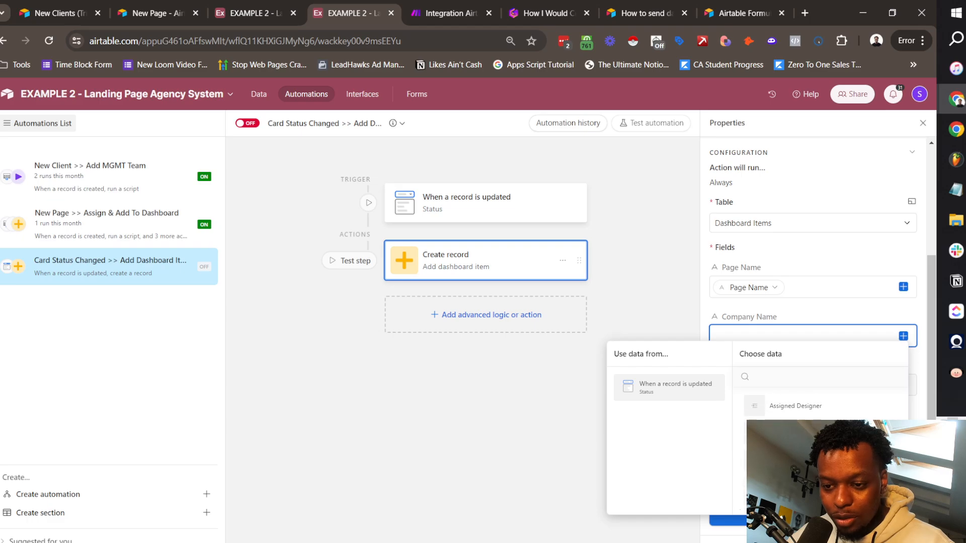
click(866, 425)
click(788, 385)
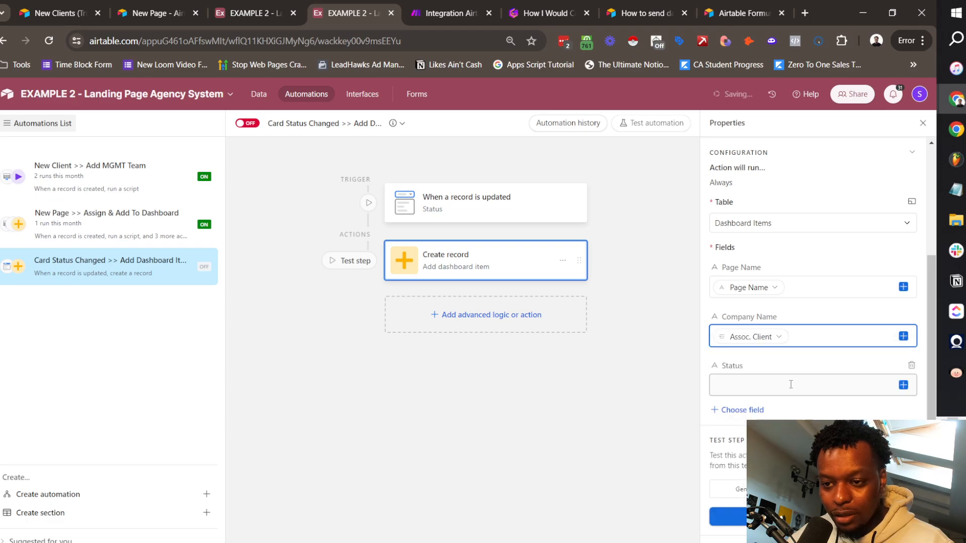
click(903, 385)
scroll(830, 327, down, 3)
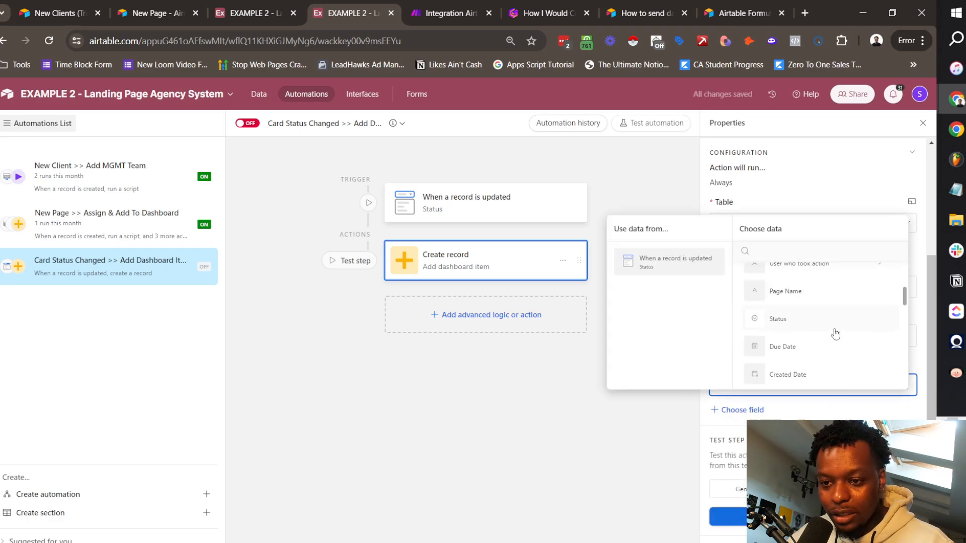
click(804, 316)
Step: Test the action with a Pages record and review the created result
click(777, 517)
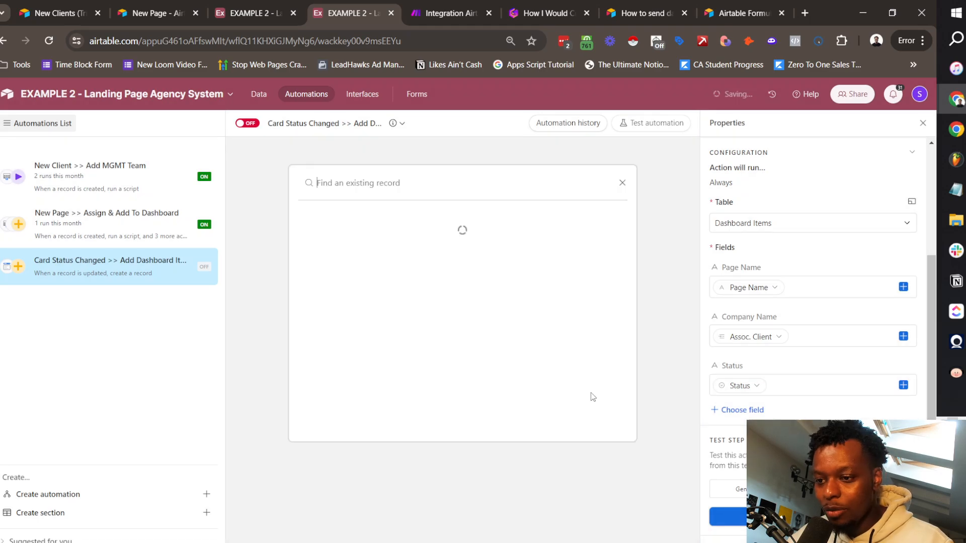
click(475, 294)
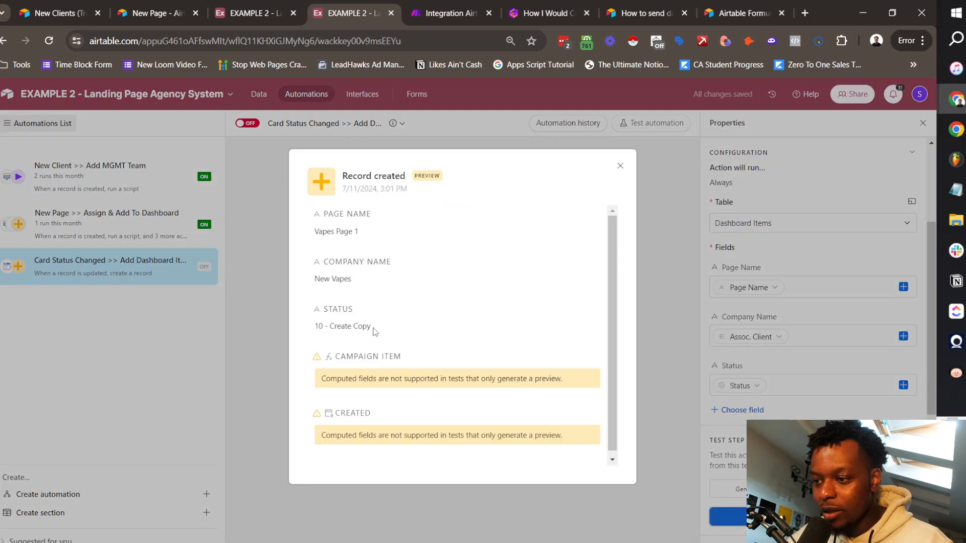
drag(373, 328, 311, 325)
drag(355, 282, 314, 273)
click(370, 237)
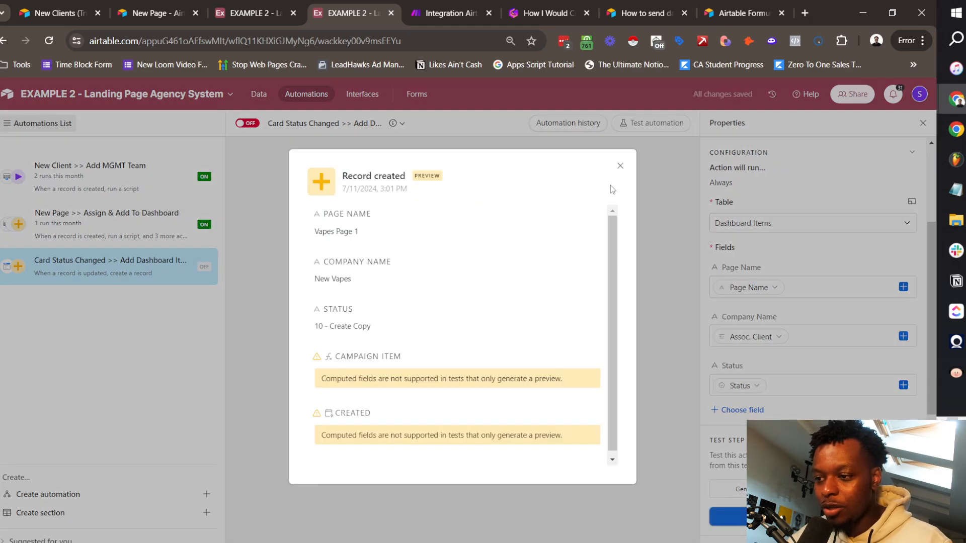
click(620, 165)
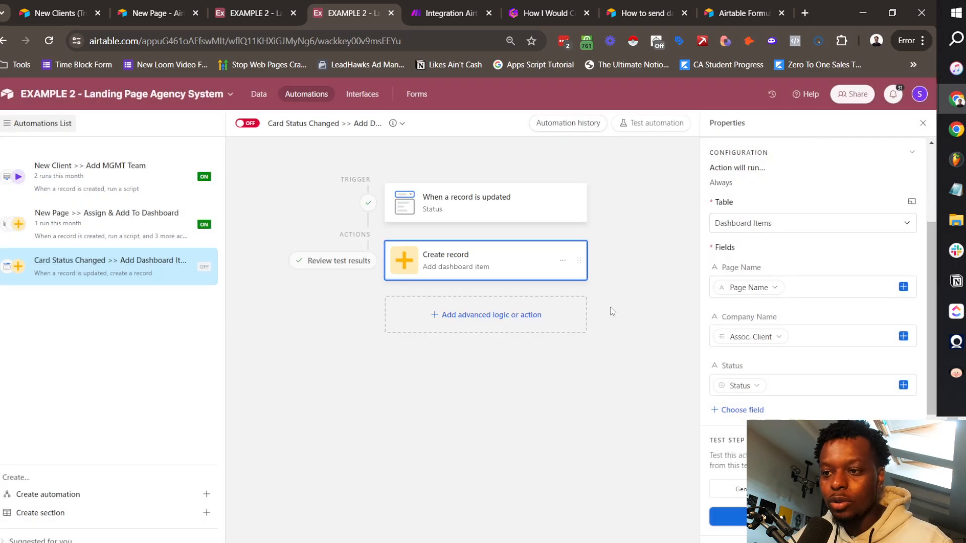
Step: Review the Clients table's Ops Manager and Account Manager links, then the Team table
click(262, 95)
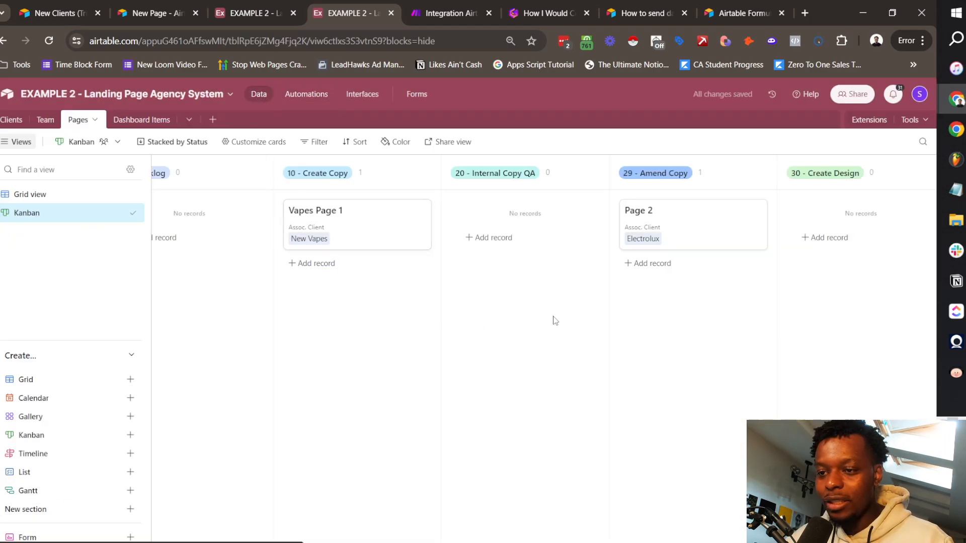
scroll(662, 272, right, 3)
scroll(662, 272, left, 5)
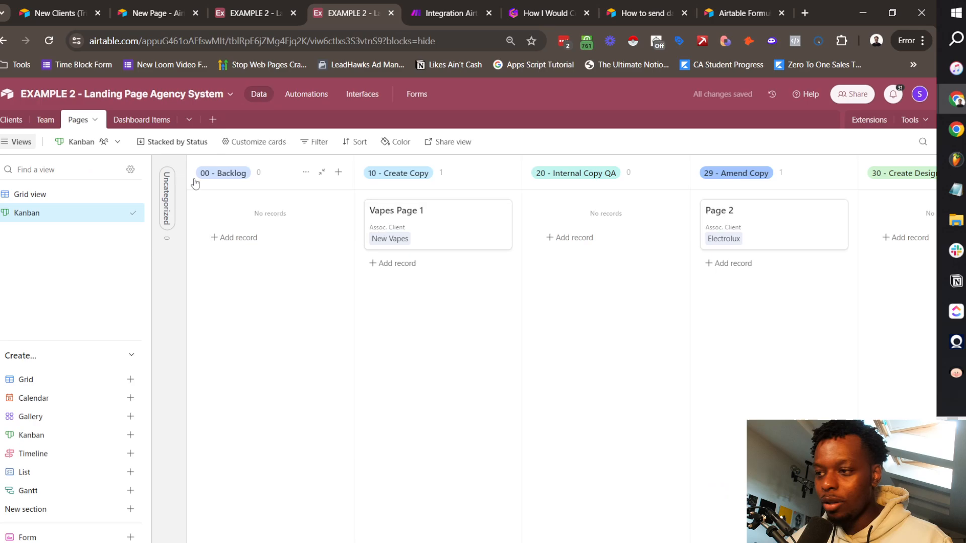
click(20, 119)
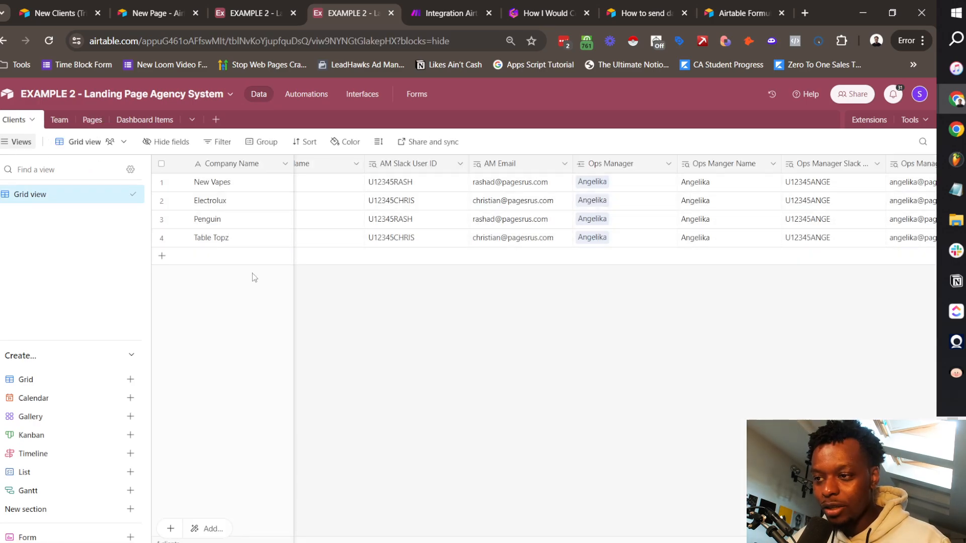
scroll(520, 203, left, 6)
scroll(520, 202, left, 10)
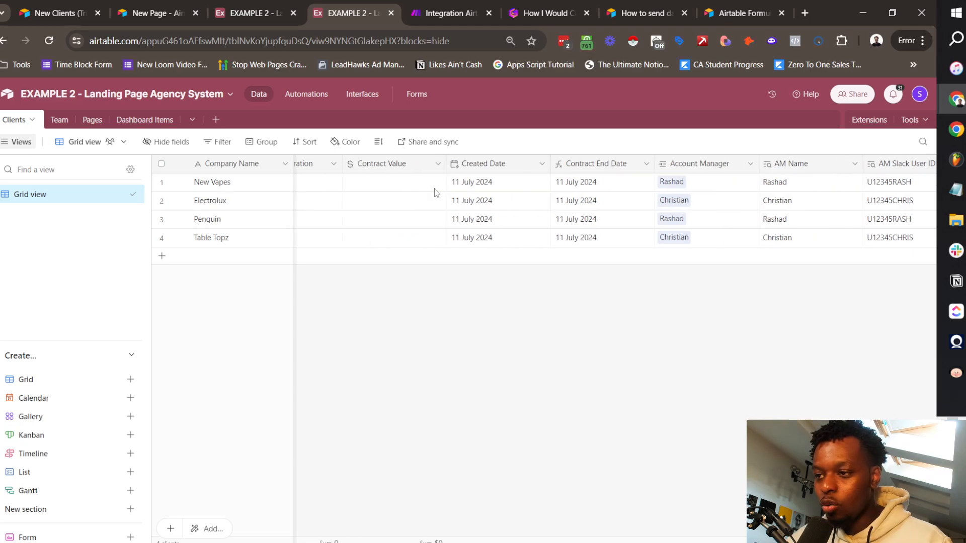
scroll(601, 220, left, 3)
scroll(600, 220, right, 15)
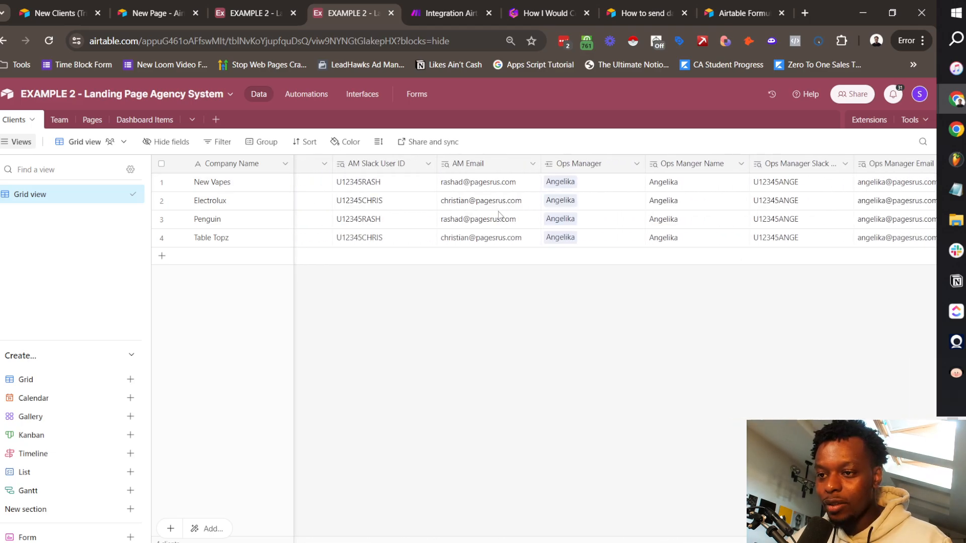
click(487, 166)
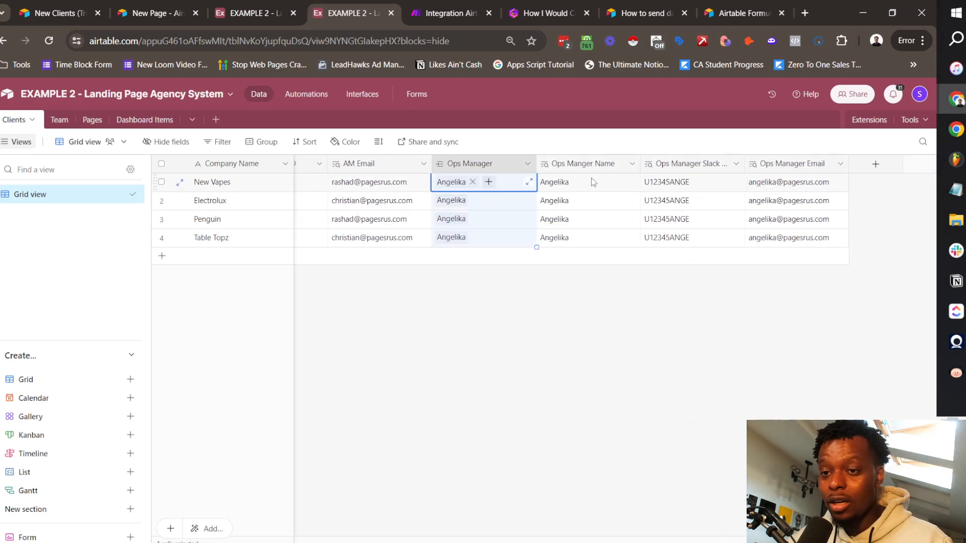
scroll(591, 177, left, 6)
click(412, 164)
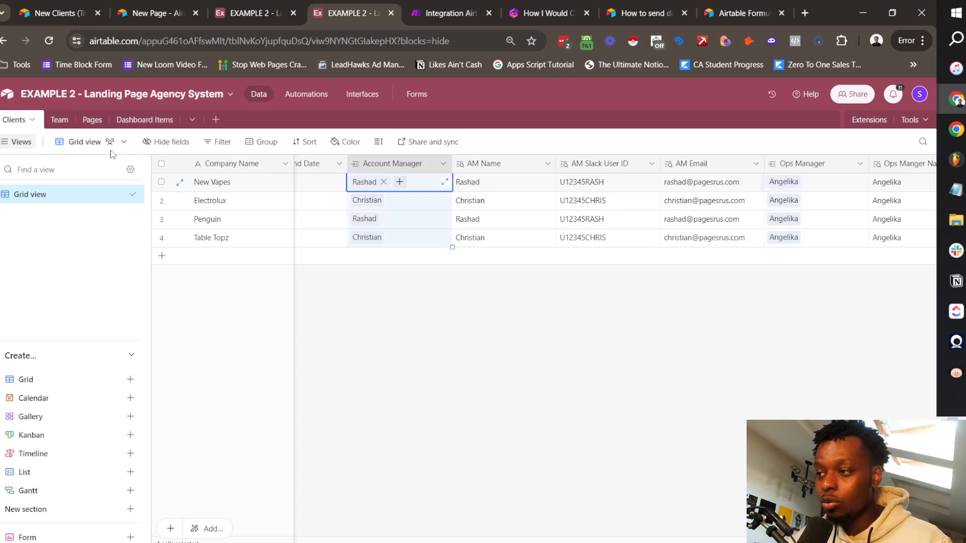
click(59, 120)
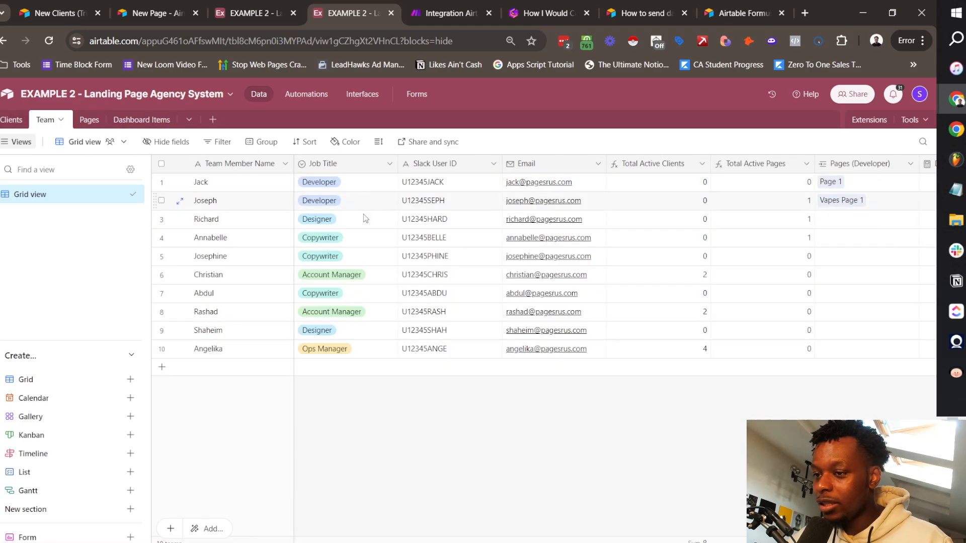
scroll(444, 184, right, 10)
scroll(670, 227, left, 10)
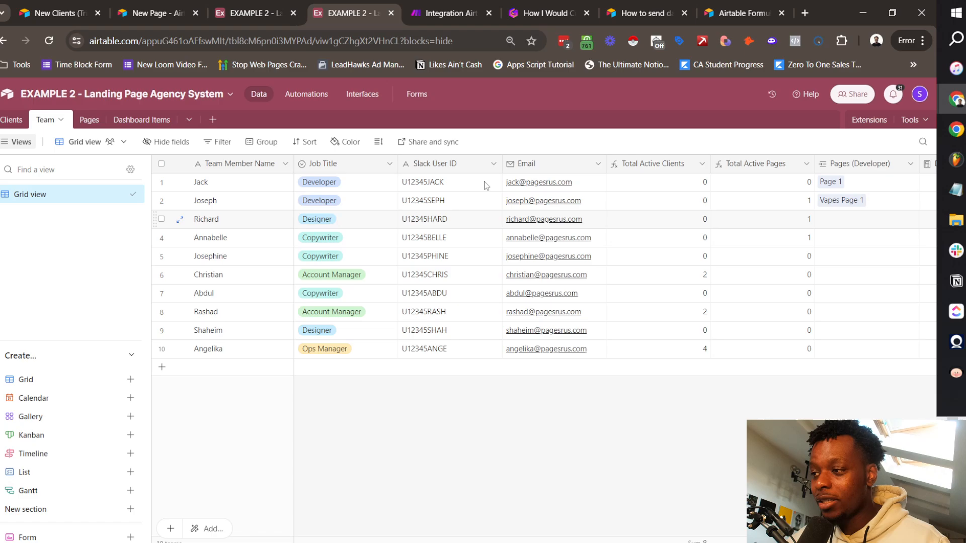
Step: Move Vapes Page 1 into 20 - Internal Copy QA on the Pages Kanban and check Dashboard Items
click(90, 120)
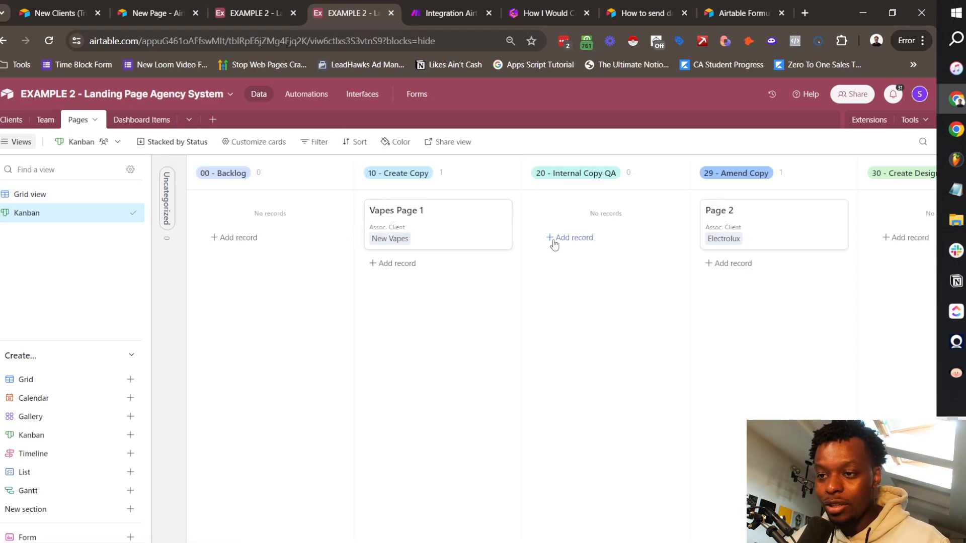
drag(420, 229, 593, 229)
click(134, 120)
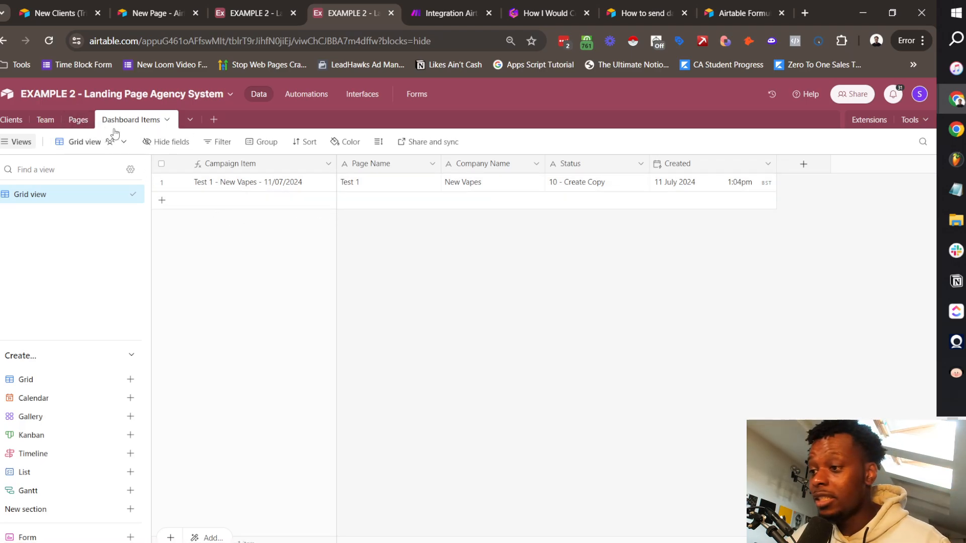
Step: Check the status logged for Vapes Page 1 in the Dashboard Items table
click(77, 120)
click(149, 121)
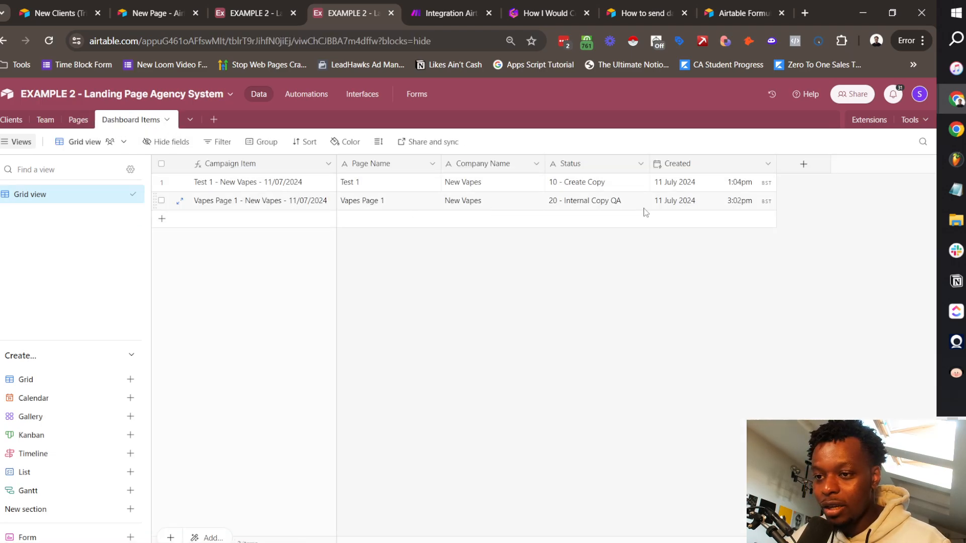
click(582, 207)
click(733, 300)
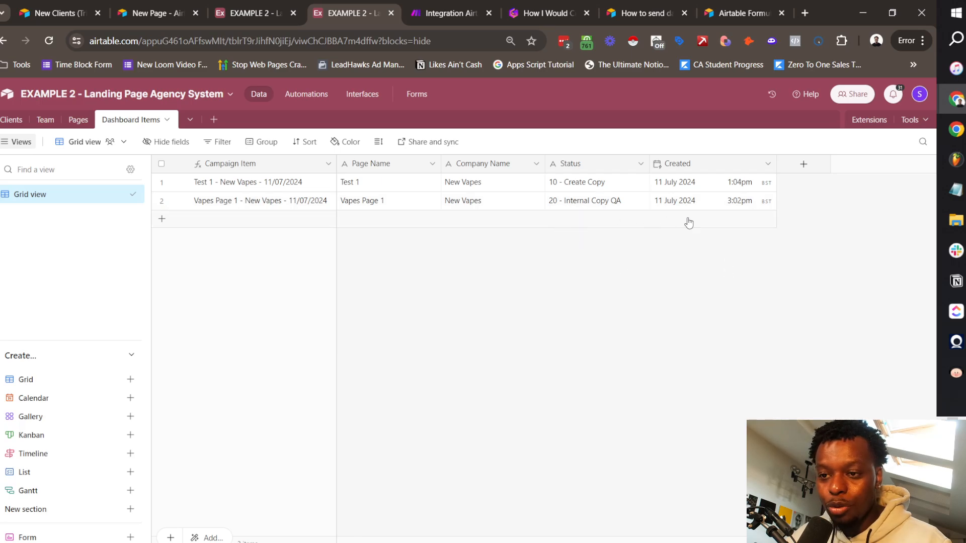
Step: Move Page 2 to 40 - Design QA Internal and Vapes Page 1 to 49 - Amend Copy, then verify the log rows
click(79, 121)
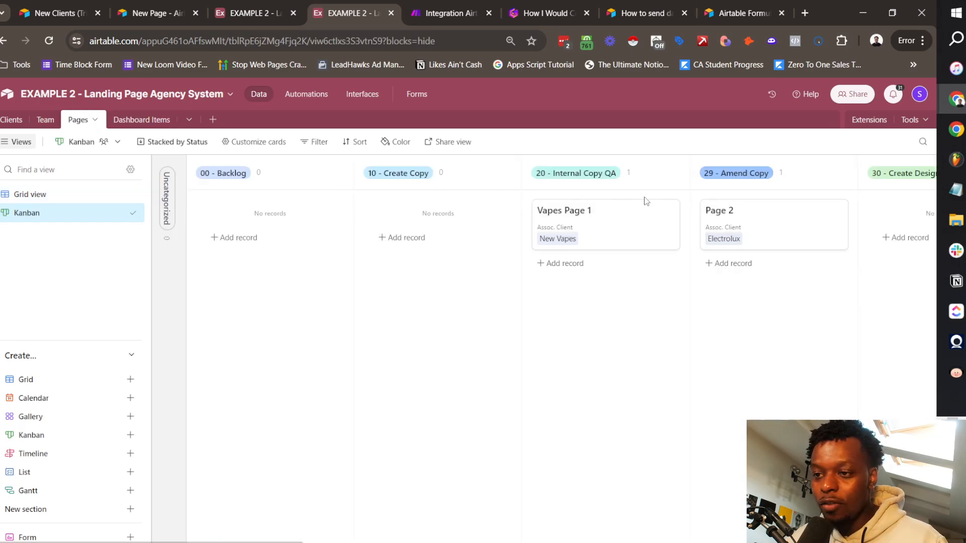
drag(607, 220, 787, 279)
scroll(741, 251, right, 5)
drag(438, 231, 617, 247)
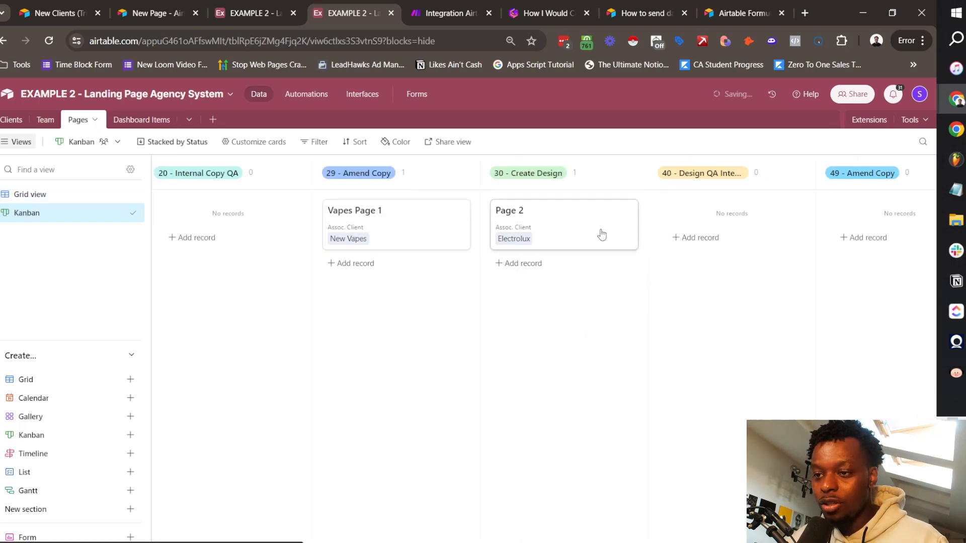
scroll(687, 238, right, 3)
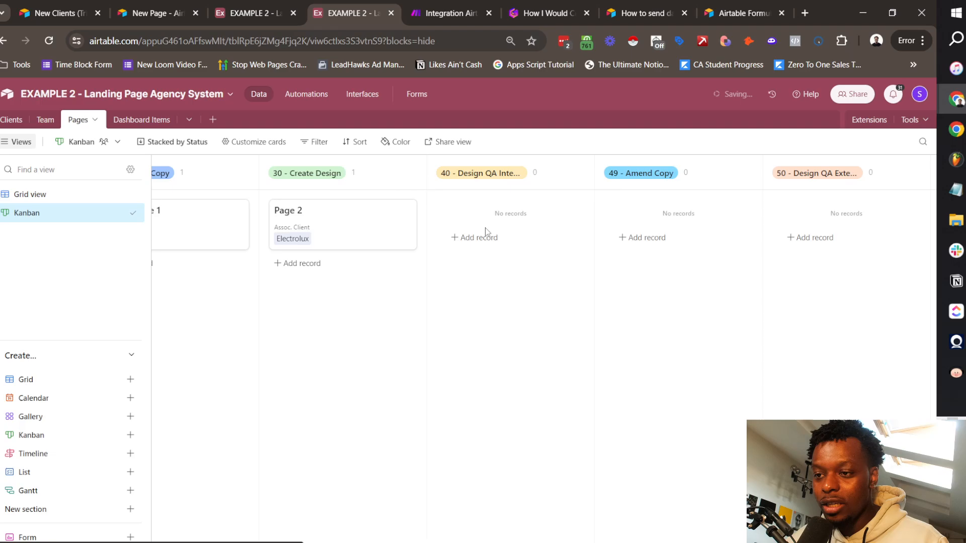
drag(379, 216, 537, 223)
drag(206, 222, 720, 235)
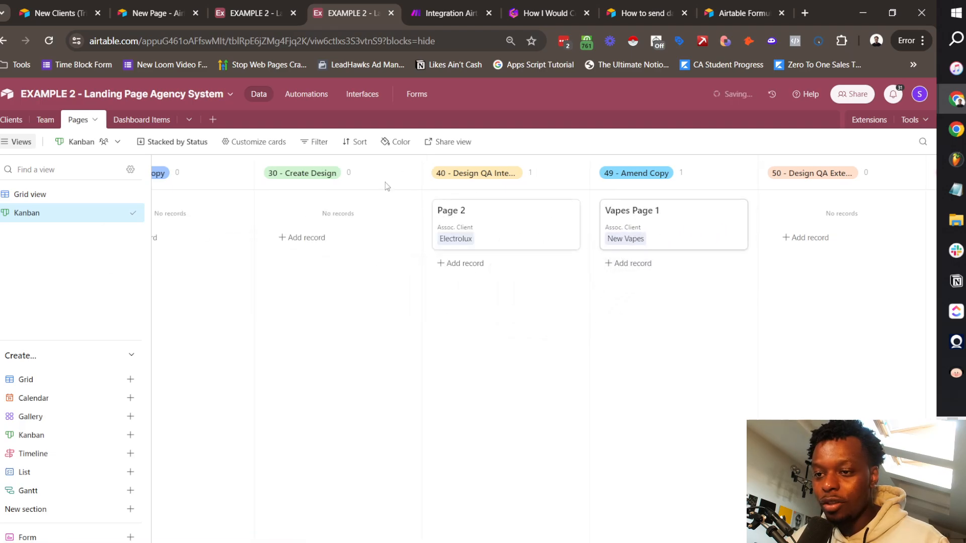
click(131, 120)
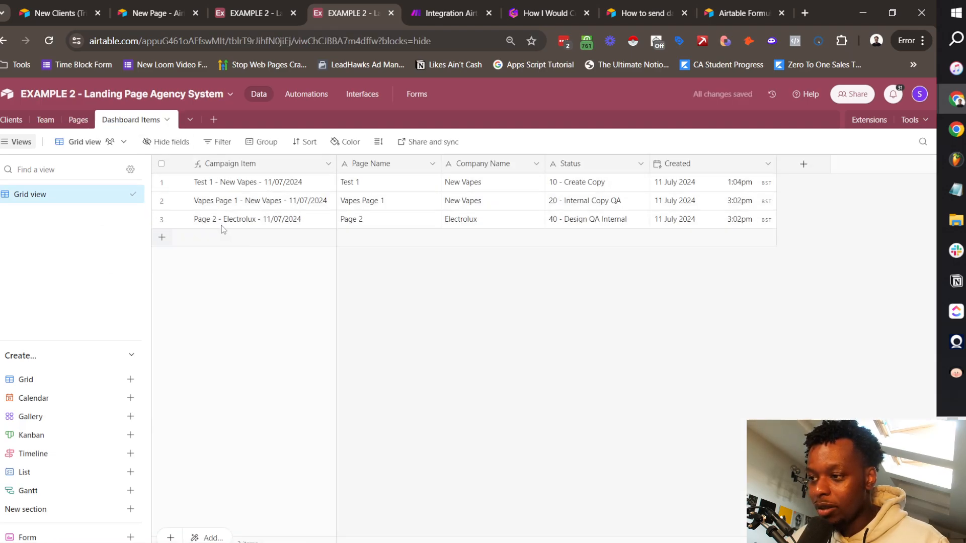
click(78, 120)
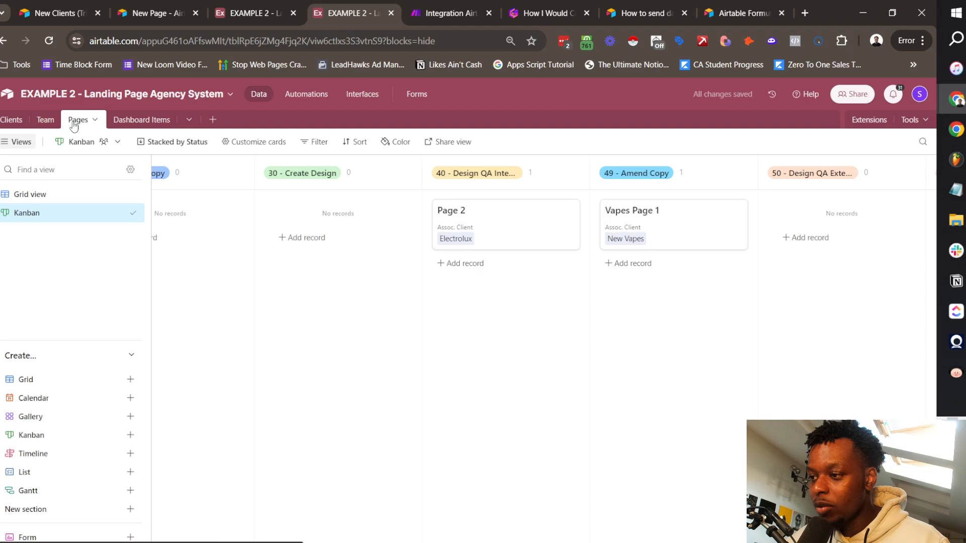
click(132, 120)
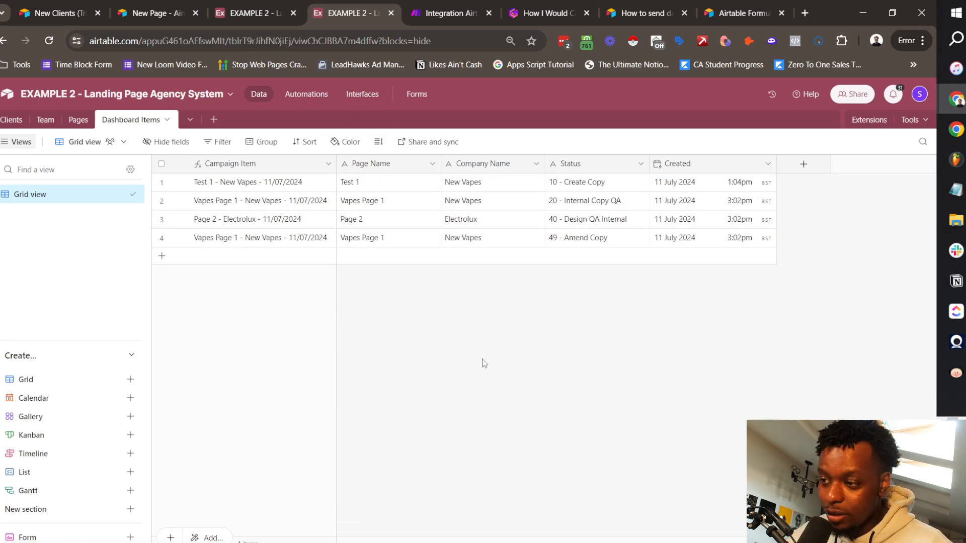
Step: Browse the Clients and Team tables, then scroll across the Pages Kanban columns
click(12, 120)
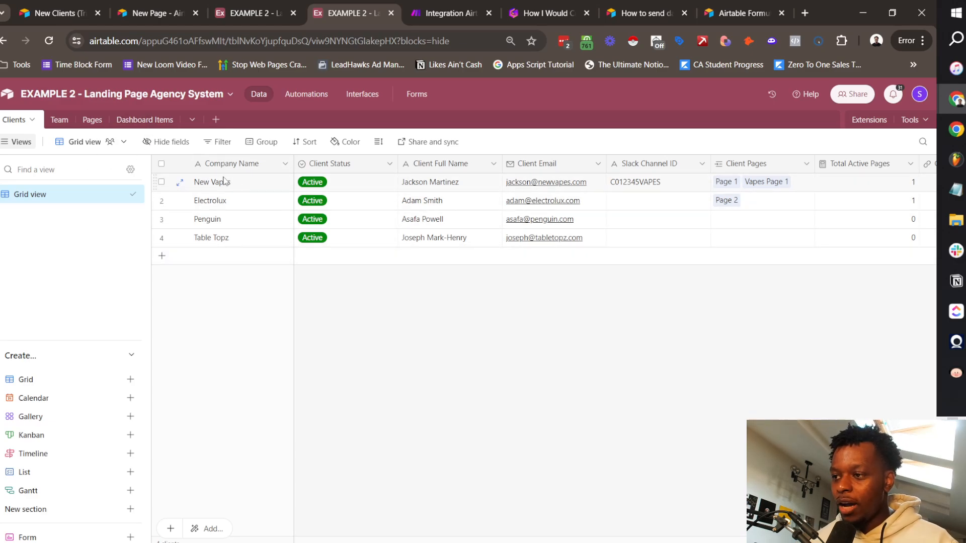
scroll(634, 206, right, 8)
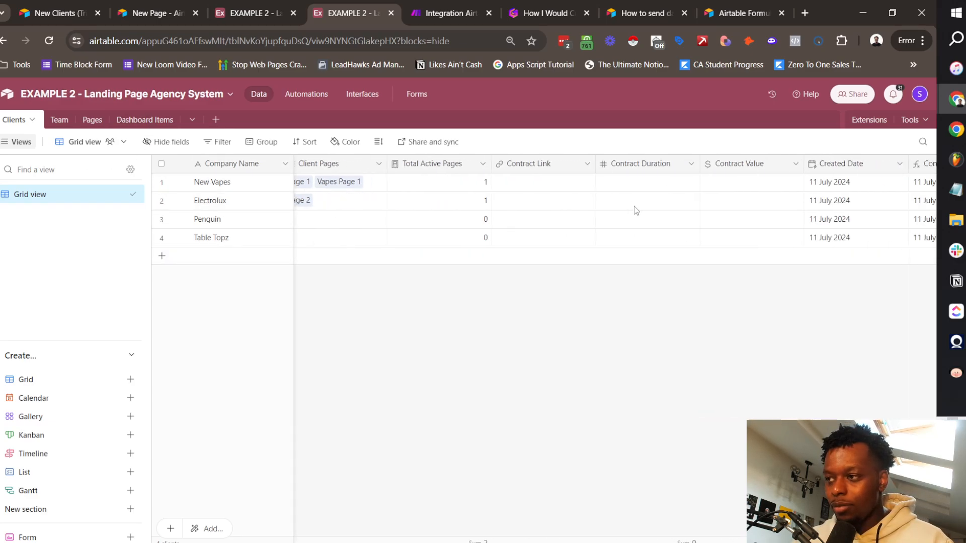
click(59, 119)
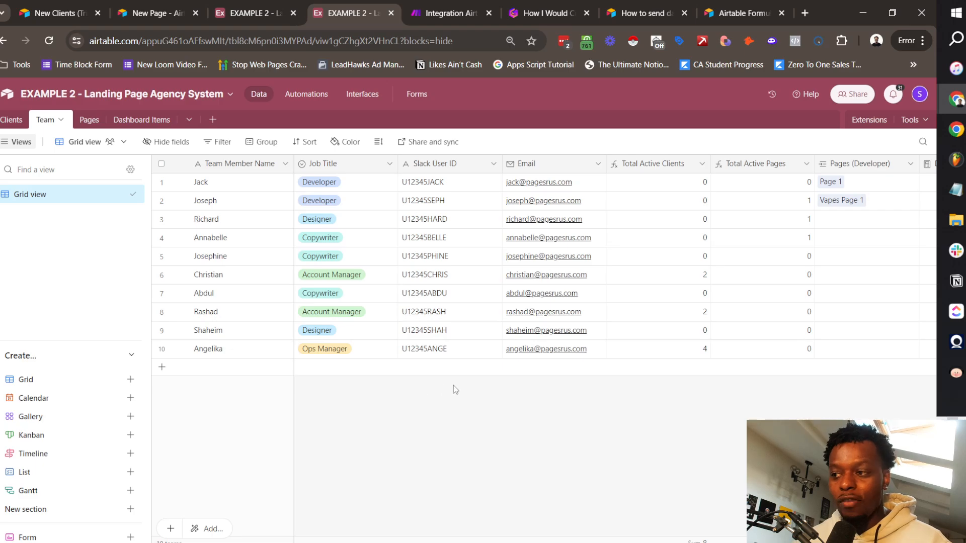
click(89, 119)
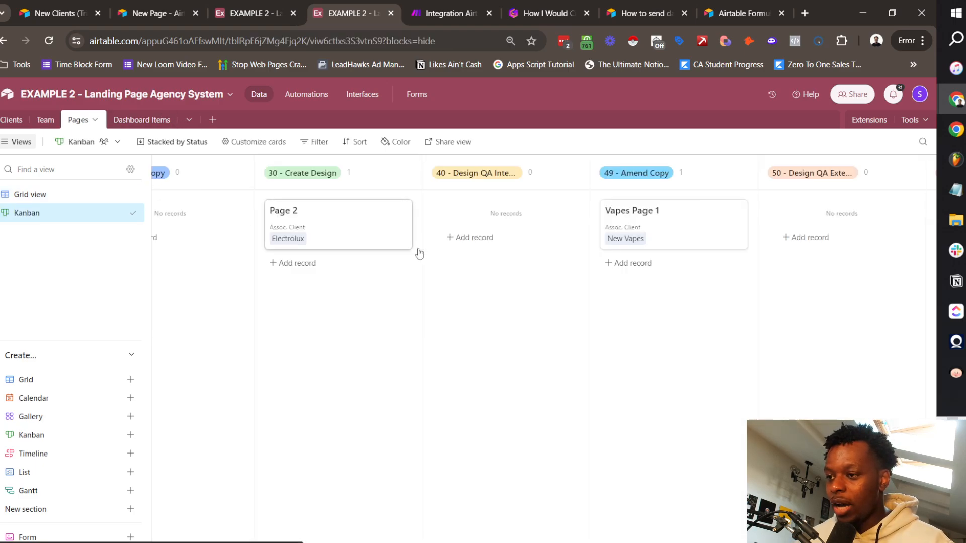
scroll(606, 256, left, 10)
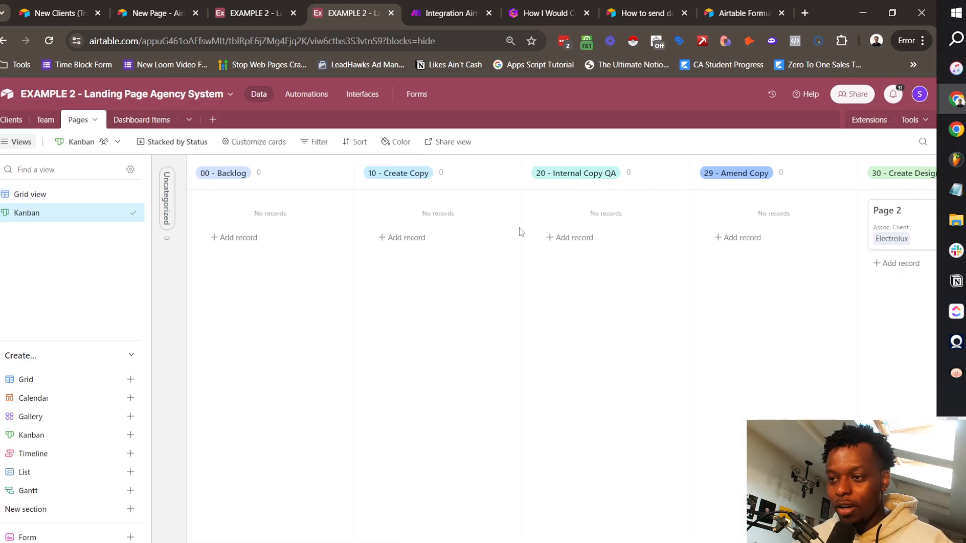
scroll(521, 232, right, 8)
scroll(567, 244, right, 5)
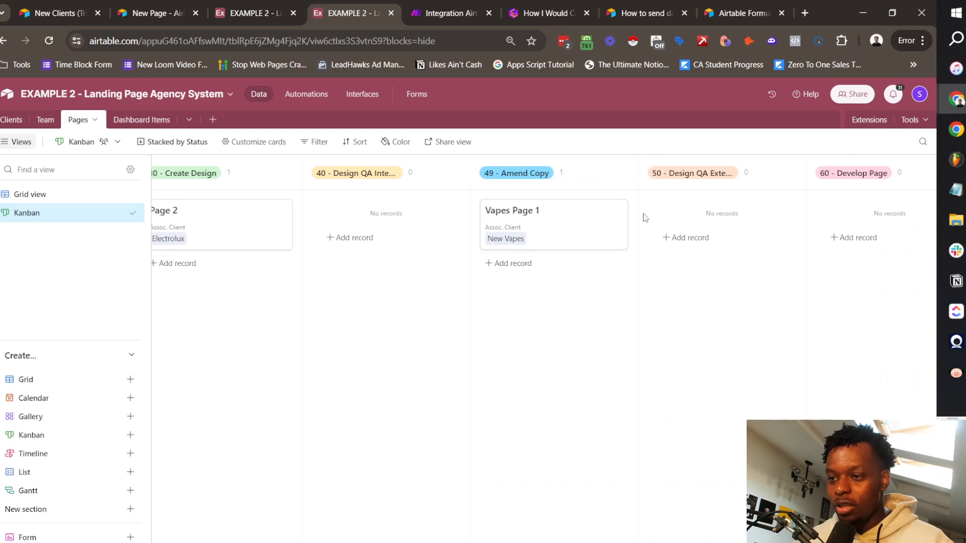
scroll(726, 221, right, 5)
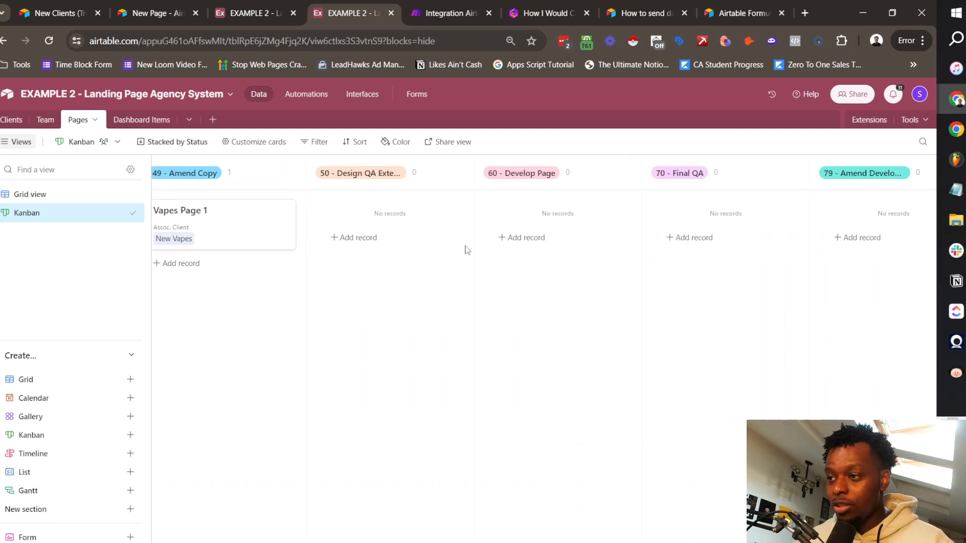
scroll(355, 243, left, 5)
Step: Show Notes, Brief Link, Copy Link, Design Link and Dev Link on Pages cards, then view Dashboard Items
click(252, 142)
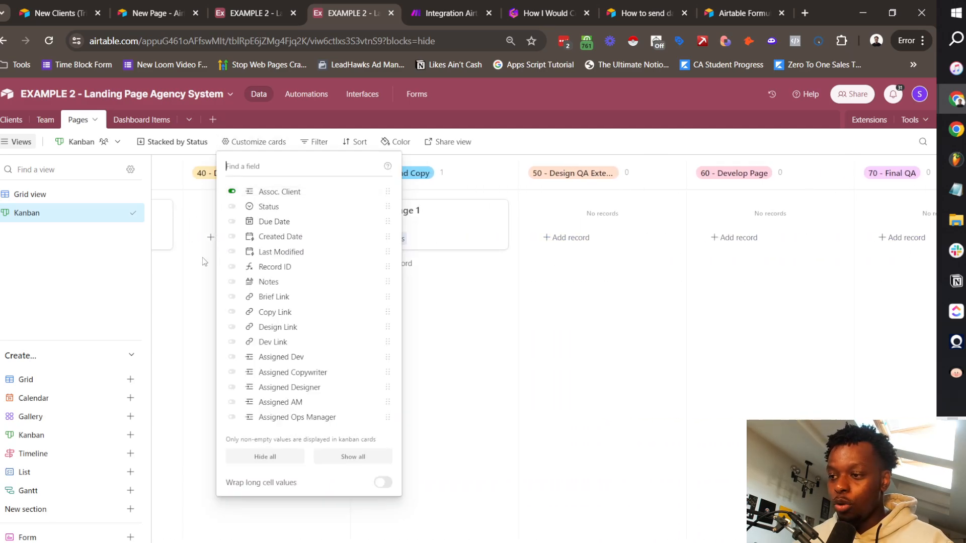
click(272, 283)
click(274, 297)
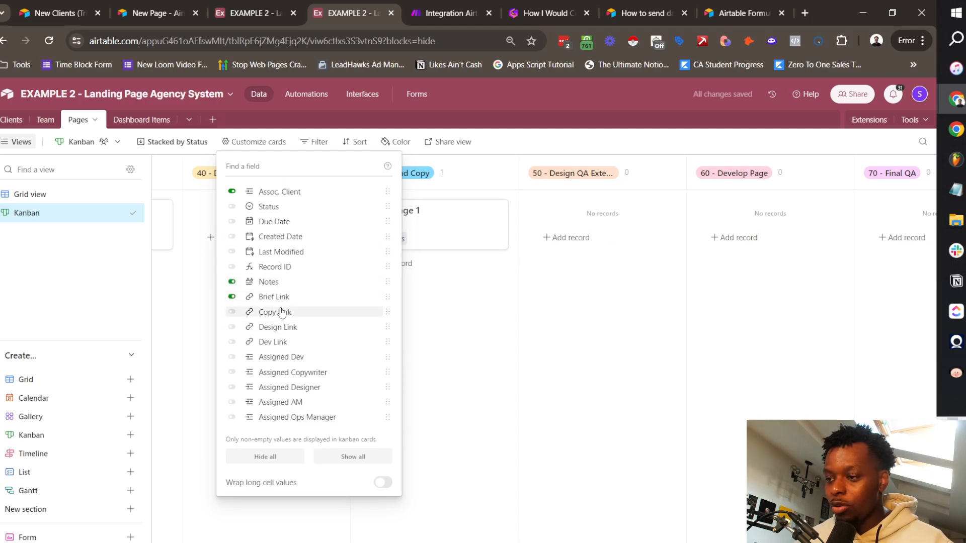
click(281, 312)
click(301, 328)
click(306, 343)
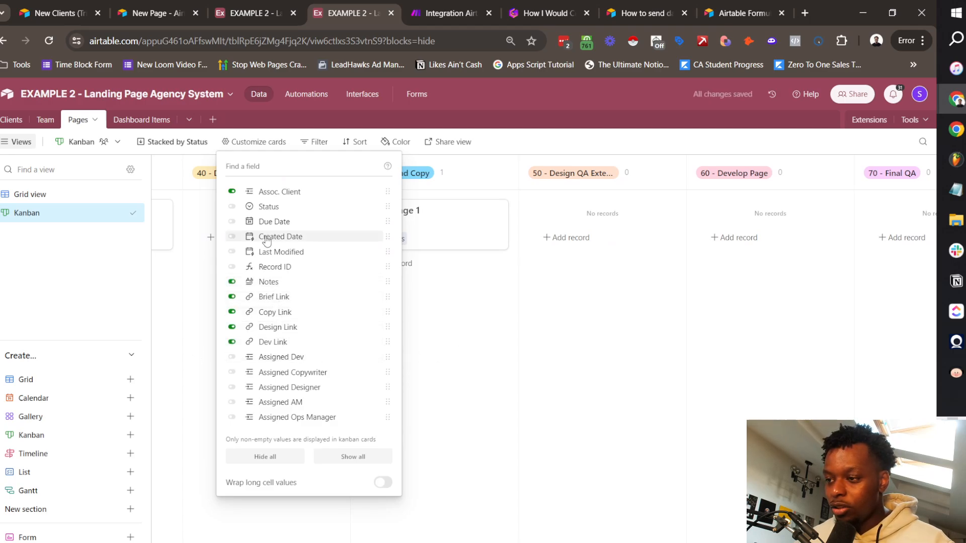
click(498, 353)
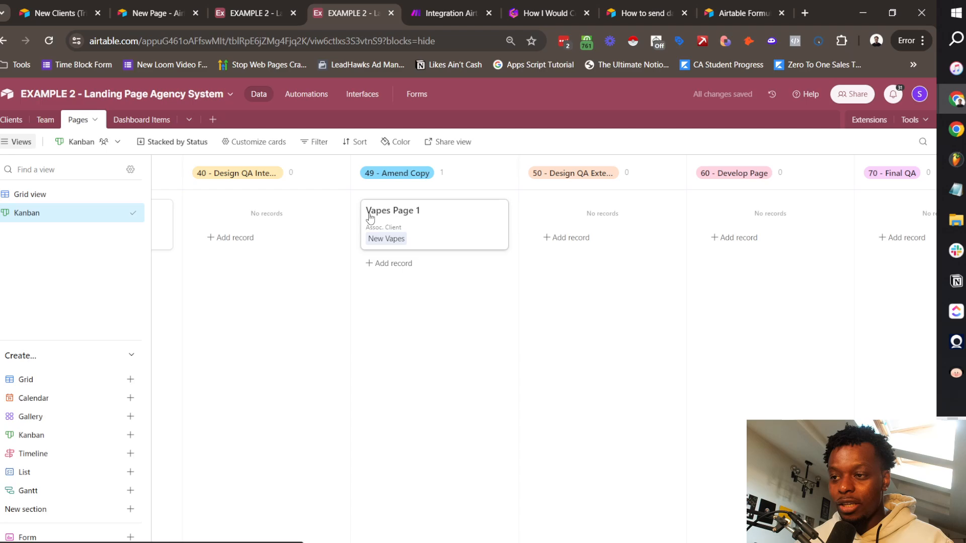
click(139, 121)
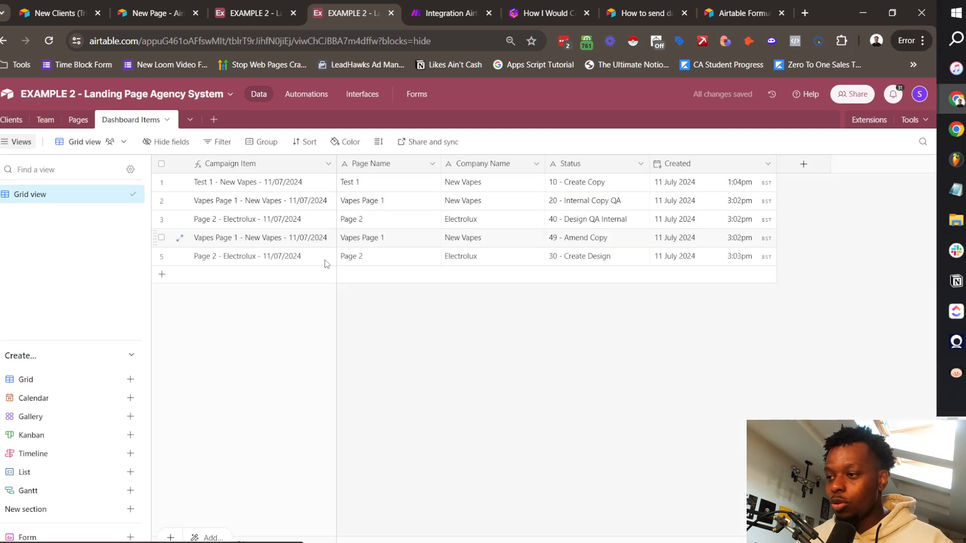